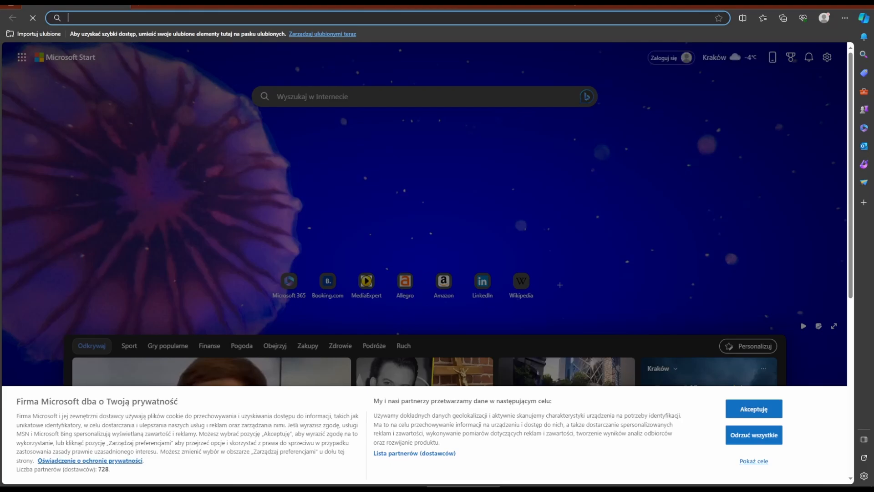
Search the web for "download java", open the java.com download page, and decline all its cookies
type("do")
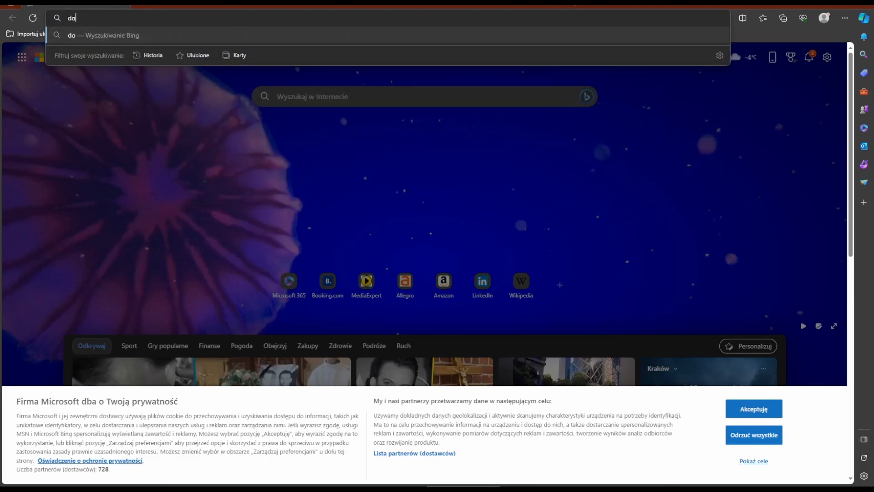
type("wnload java")
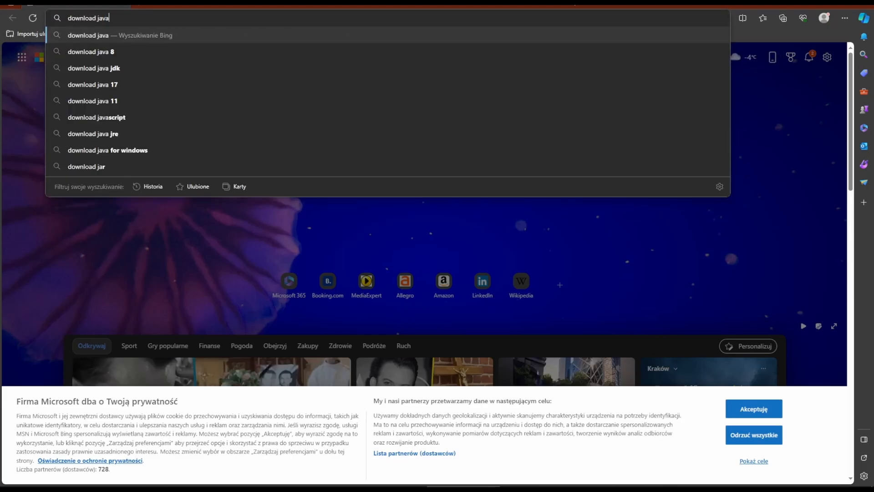
key("Return")
left_click(157, 281)
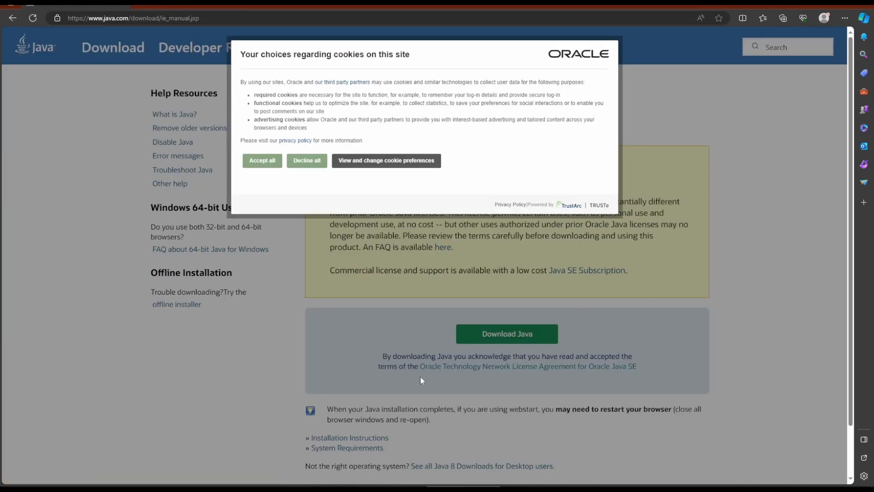
left_click(301, 165)
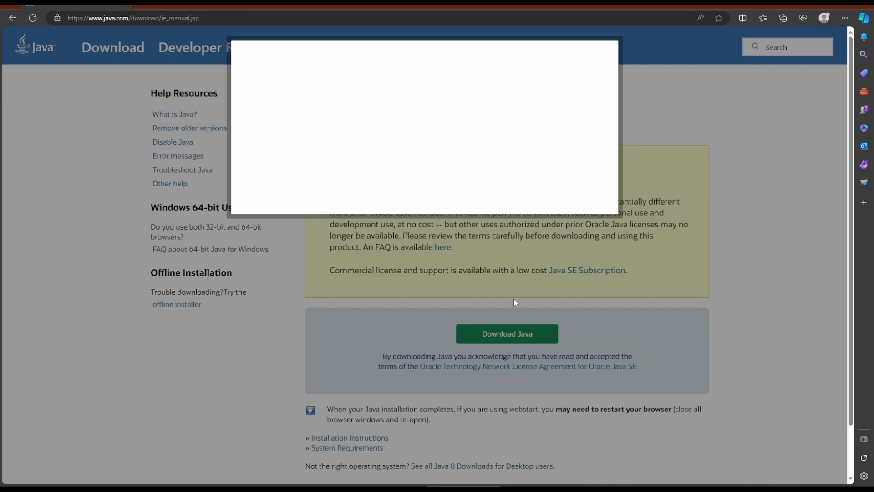
left_click(257, 134)
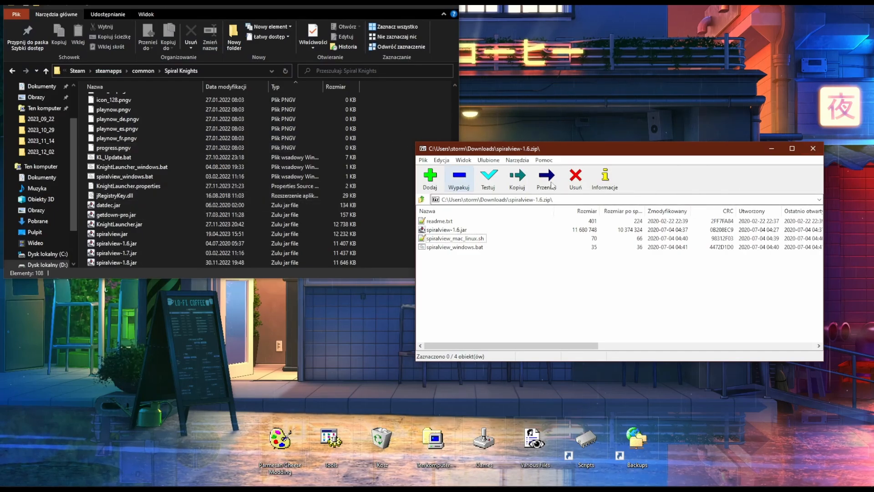
Close the spiralview-1.6.zip archive, launch spiralview-1.6.jar from the Spiral Knights folder, and open its Model Viewer maximized
left_click(813, 148)
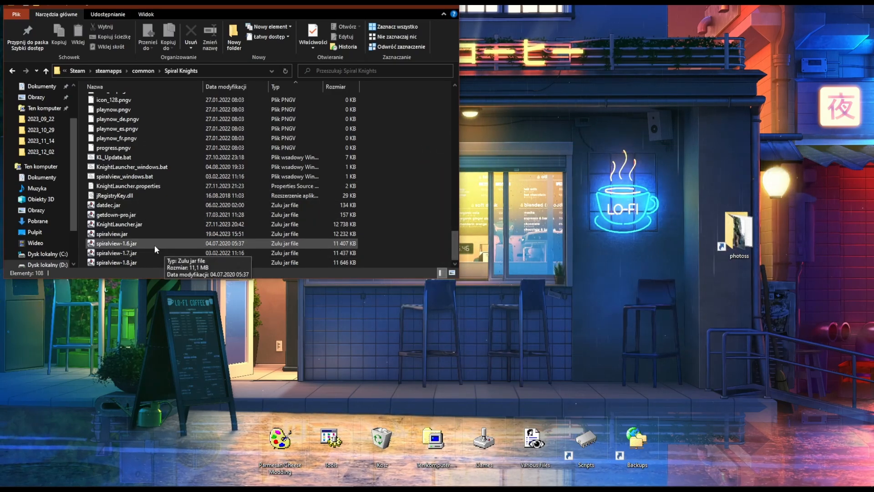
double_click(154, 245)
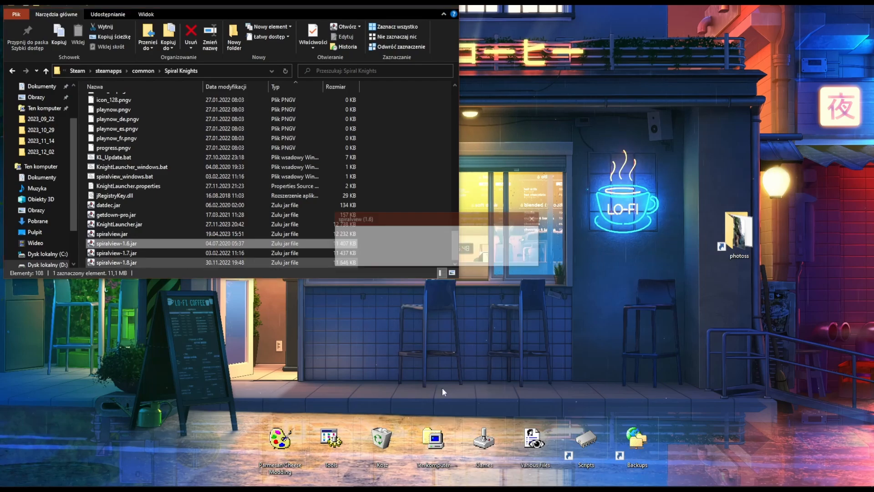
left_click(406, 5)
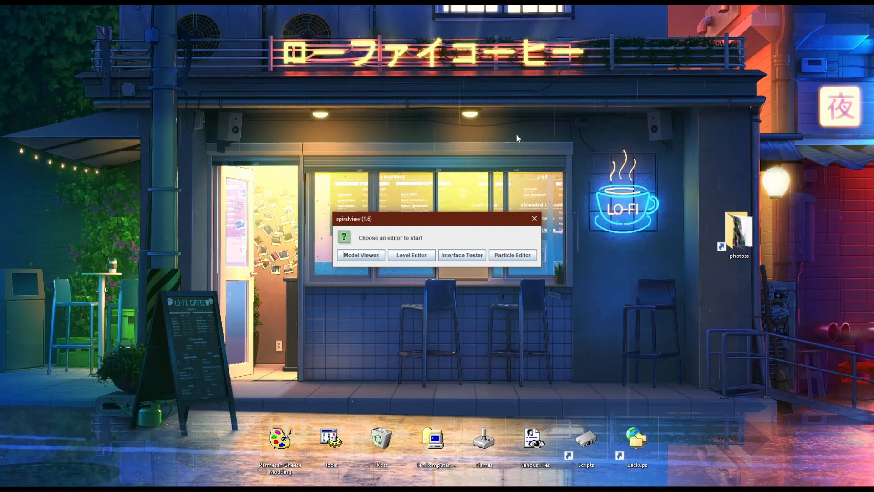
left_click(360, 255)
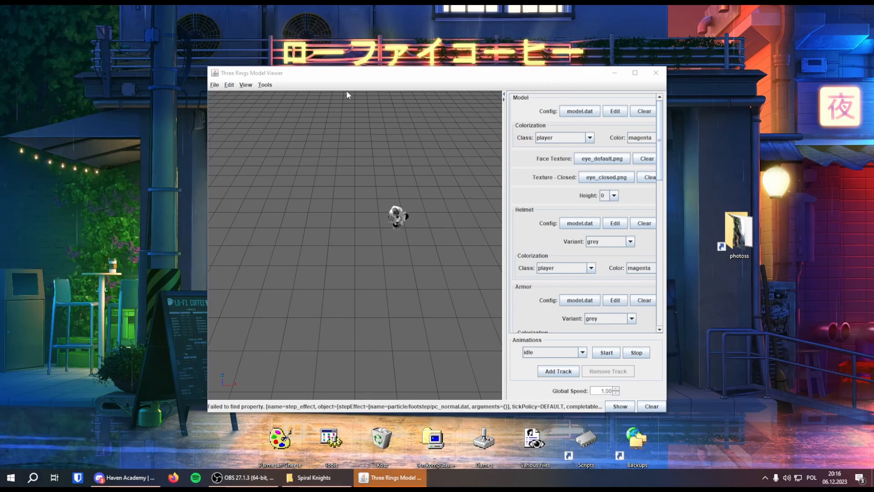
left_click(576, 73)
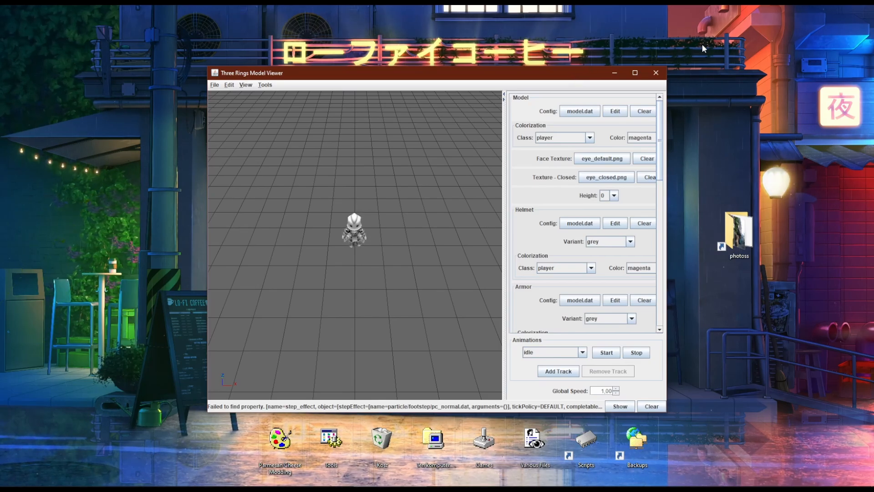
left_click(634, 73)
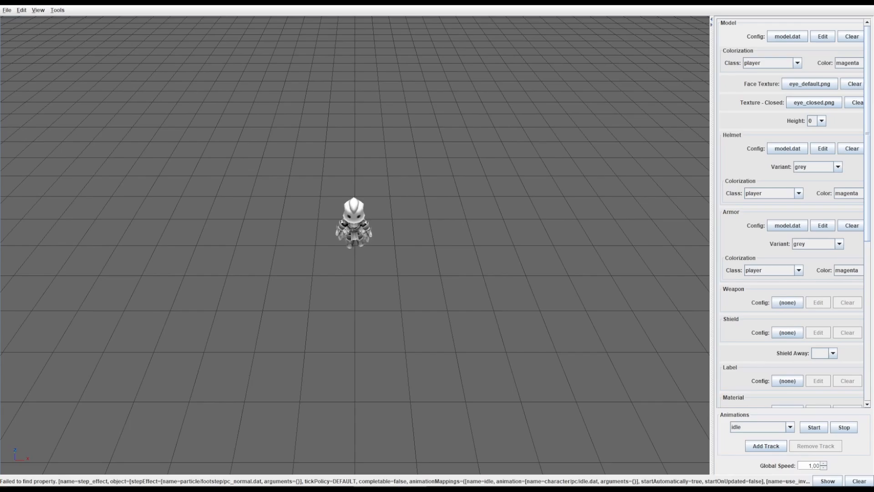
Examine the default knight model from several angles and distances, and look through its configuration options
left_click_drag(542, 309, 495, 218)
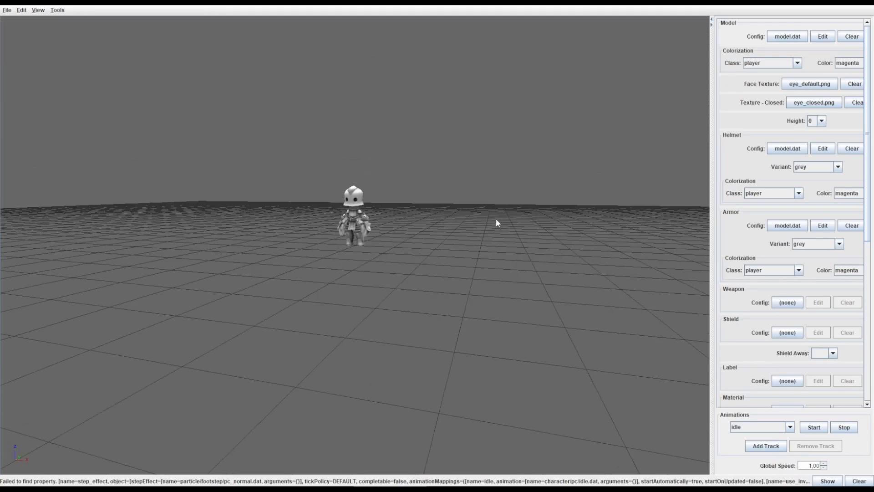
scroll(482, 214, "up", 9)
left_click_drag(476, 176, 495, 243)
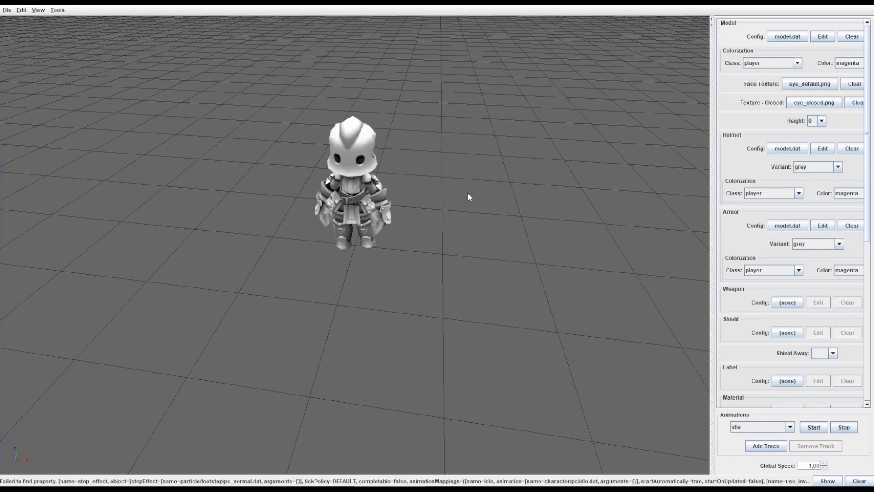
left_click_drag(421, 242, 299, 200)
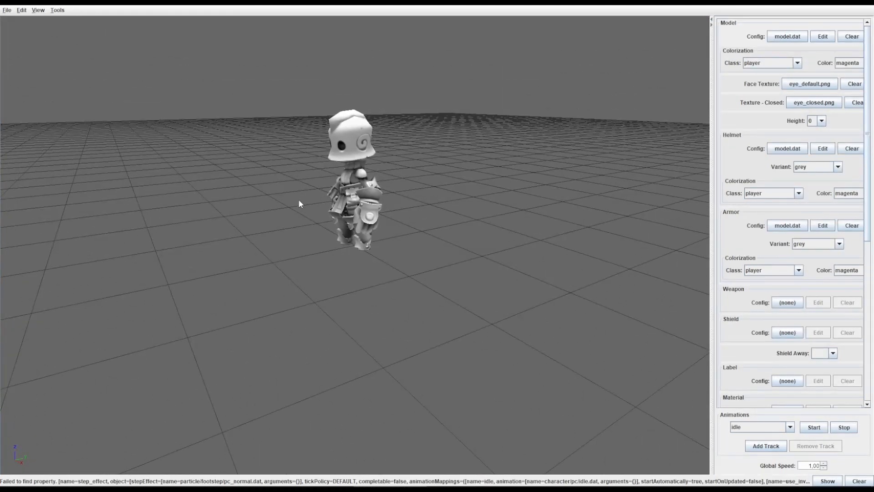
left_click_drag(505, 162, 854, 267)
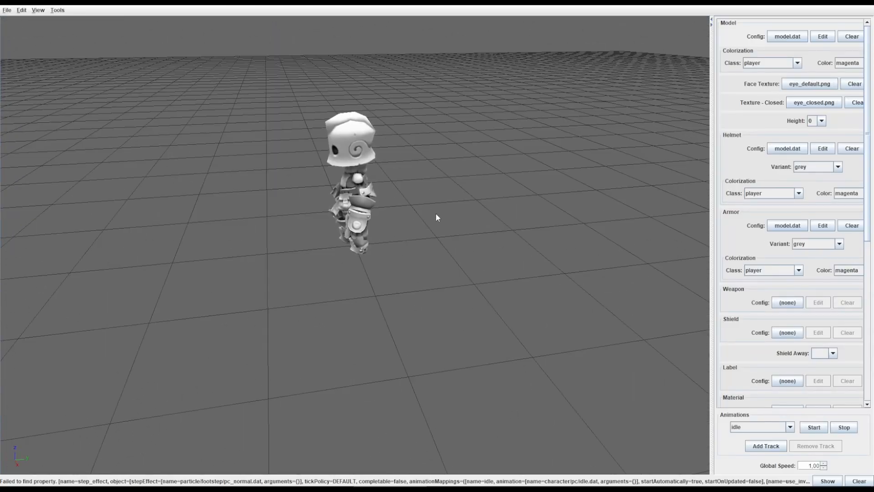
left_click_drag(437, 219, 537, 155)
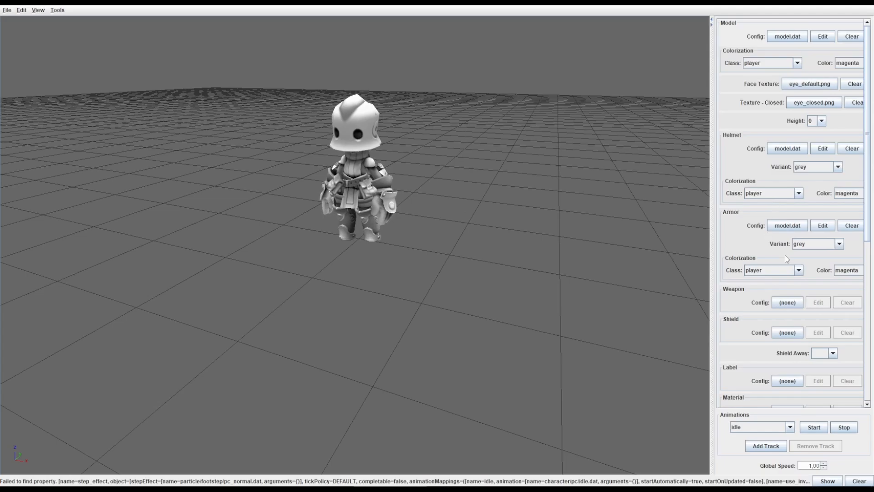
scroll(770, 297, "down", 6)
scroll(802, 301, "up", 8)
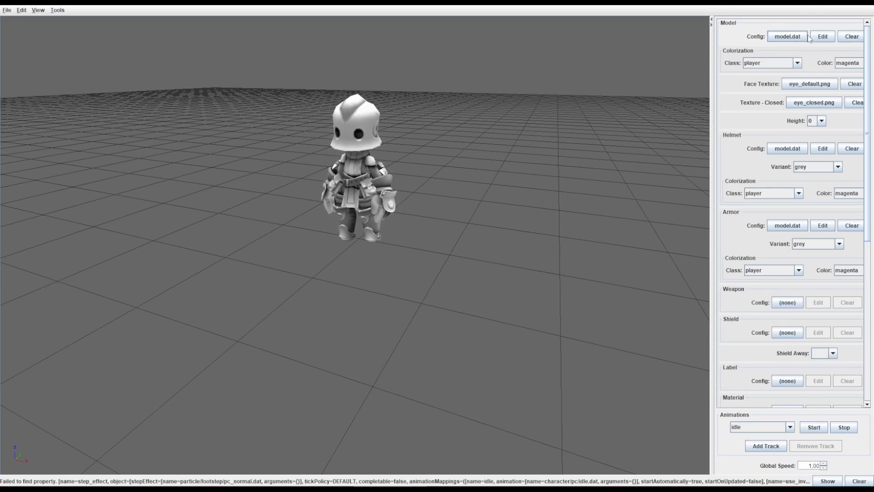
Clear the default knight model from the viewer and slightly widen the model settings area
left_click(854, 37)
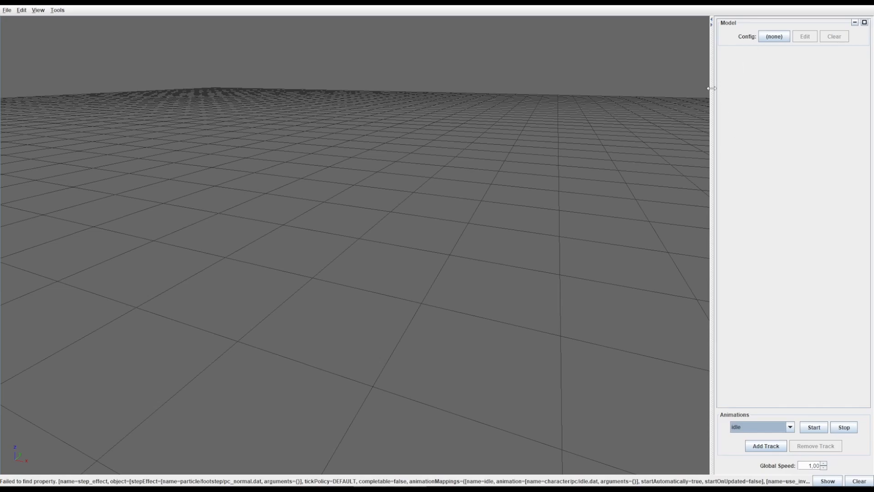
left_click_drag(711, 88, 699, 161)
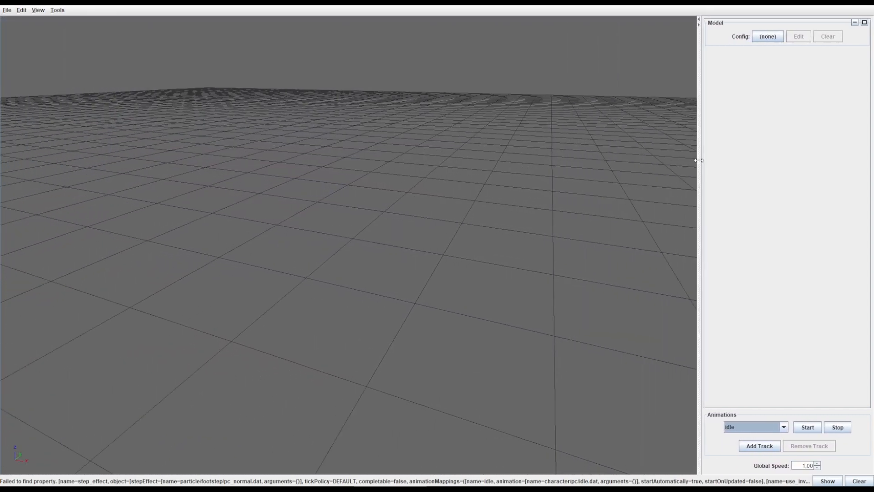
left_click(768, 42)
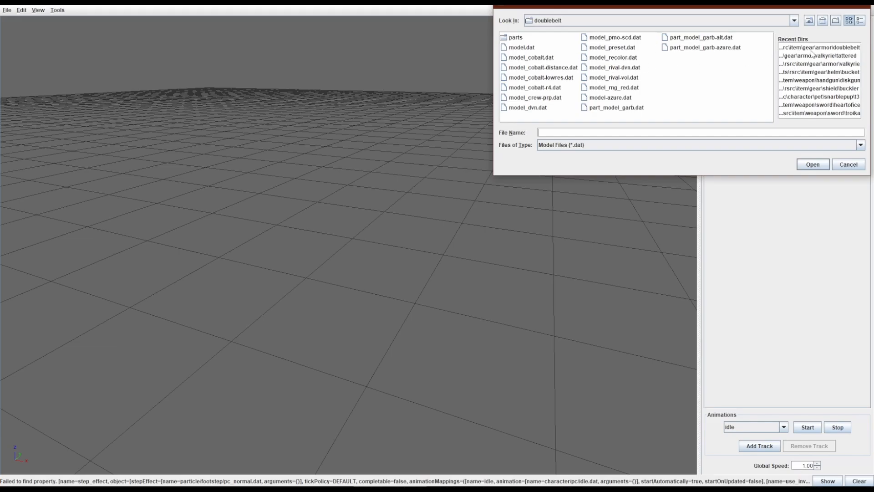
left_click(862, 7)
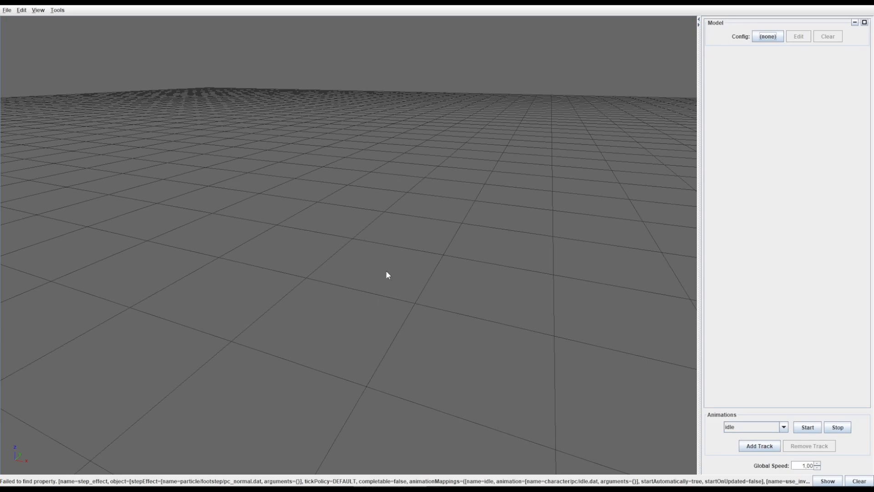
left_click(7, 11)
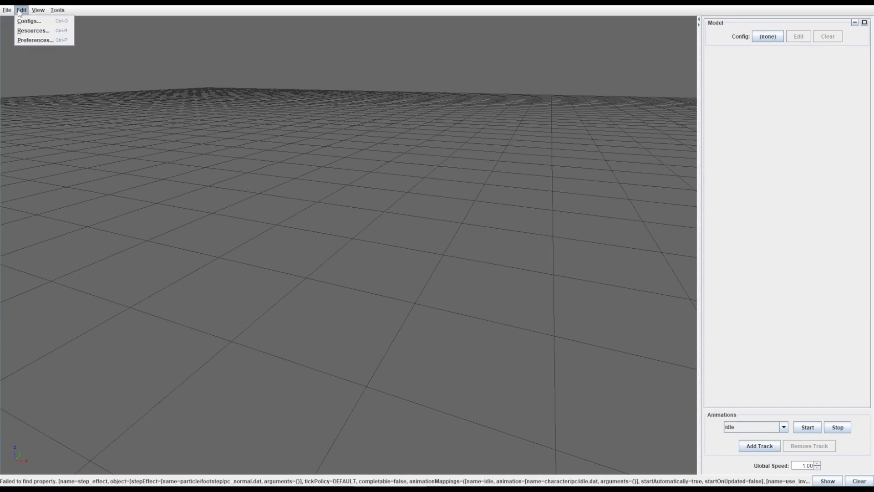
mouse_move(51, 12)
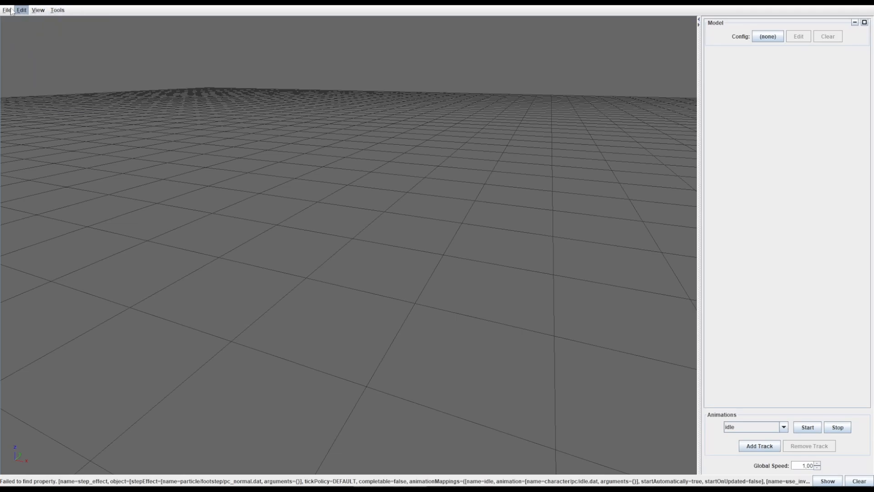
mouse_move(9, 12)
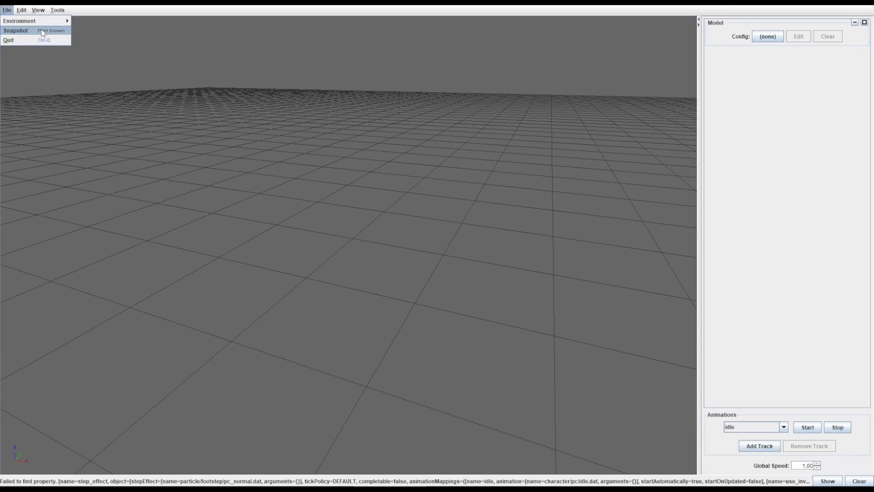
left_click(429, 77)
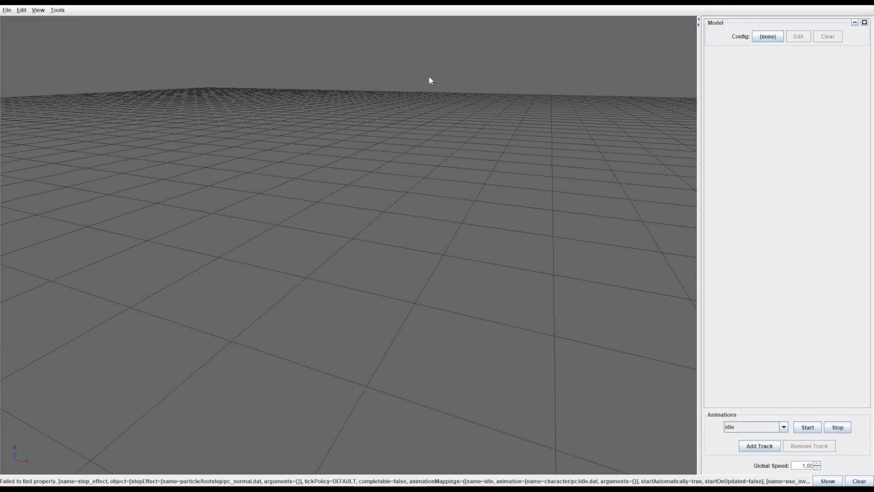
Load model_cobalt.dat from the doublebelt armor folder, and replace it with model.dat from the handgun diskgun folder
left_click(768, 37)
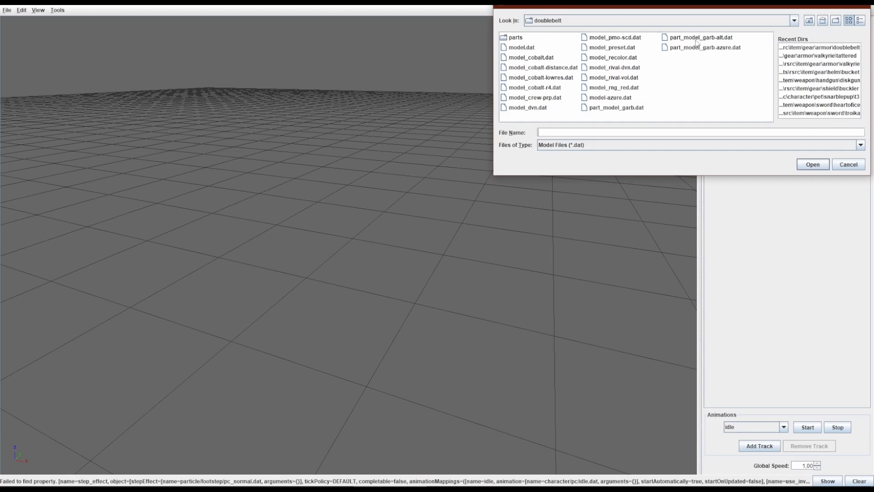
double_click(520, 59)
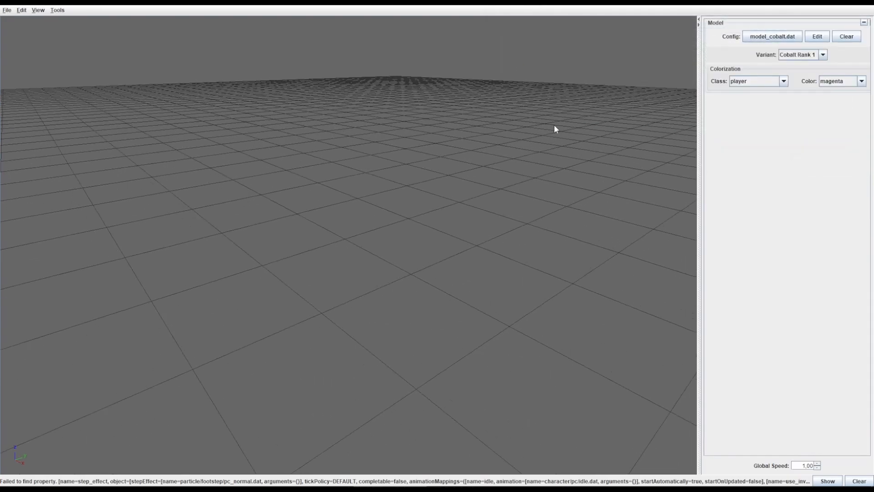
left_click(772, 36)
left_click(845, 56)
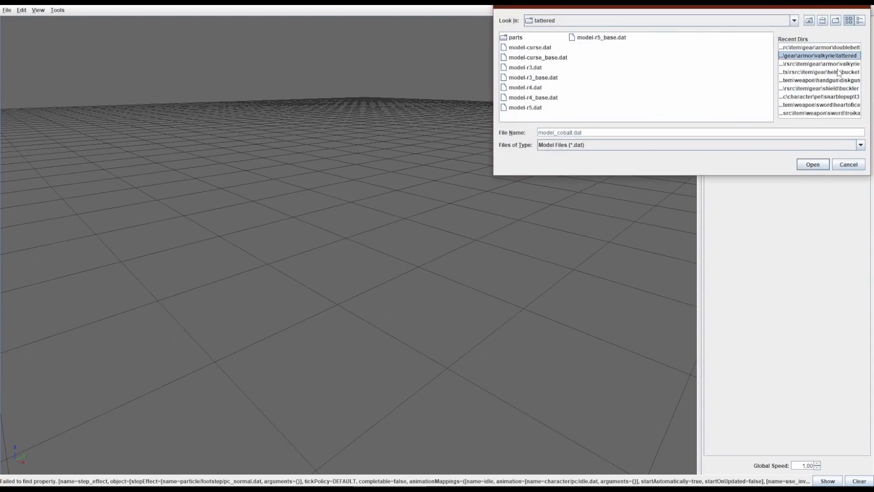
left_click(824, 80)
double_click(528, 69)
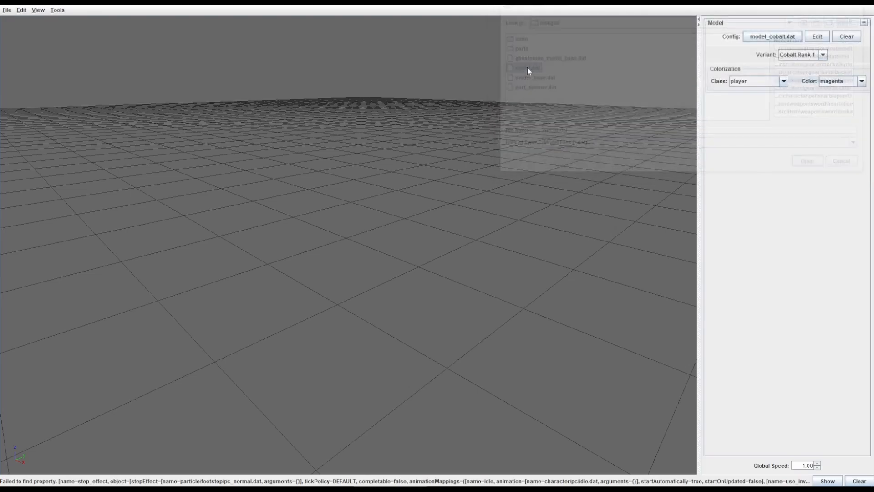
left_click_drag(445, 223, 468, 209)
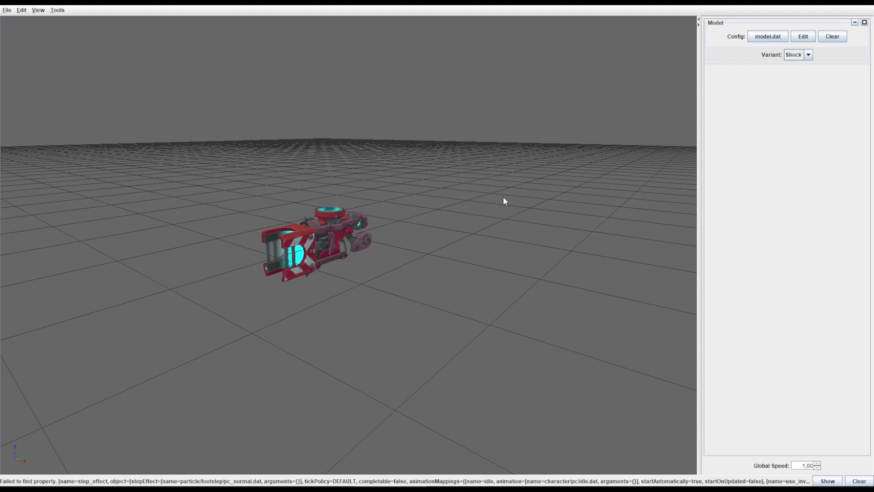
Try to take a screen snip of the handgun model, and cancel the capture
key("super+shift+s")
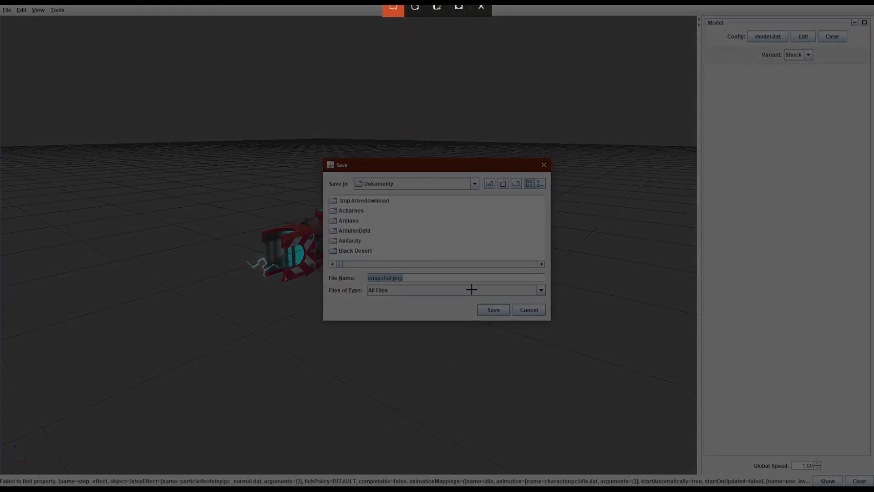
key("Escape")
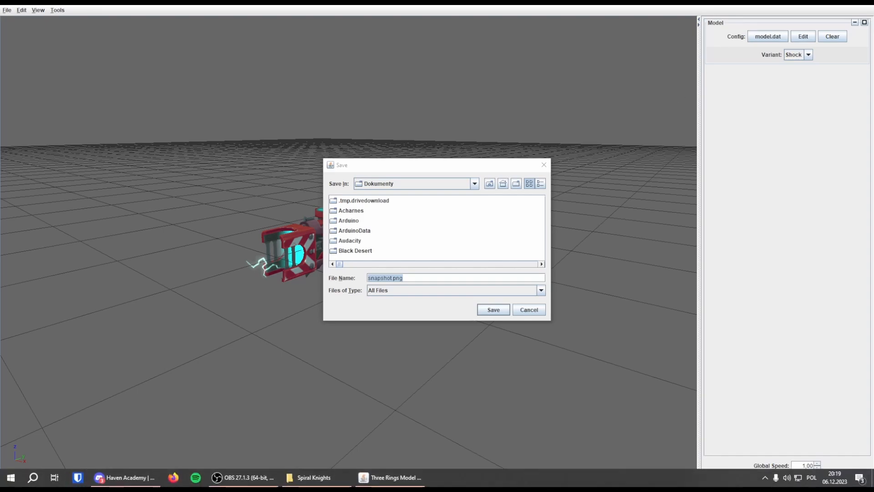
Try to close the Three Rings Model Viewer window
right_click(387, 476)
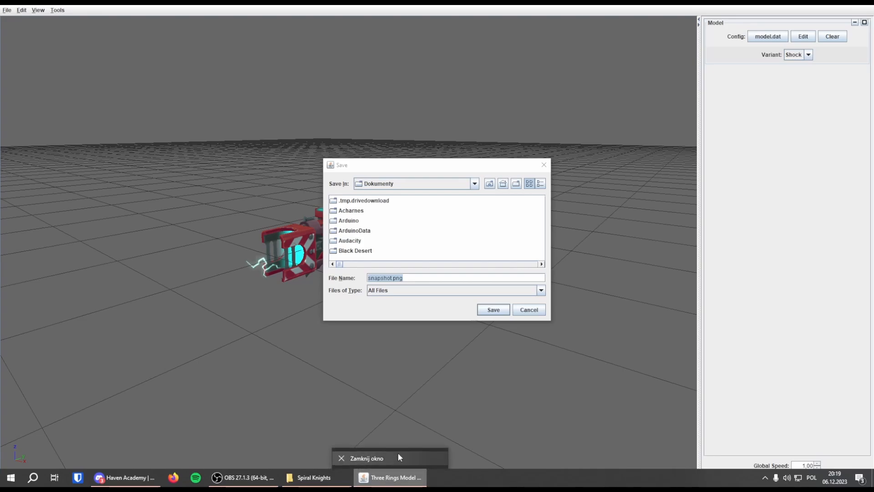
left_click(398, 453)
right_click(406, 475)
left_click(411, 456)
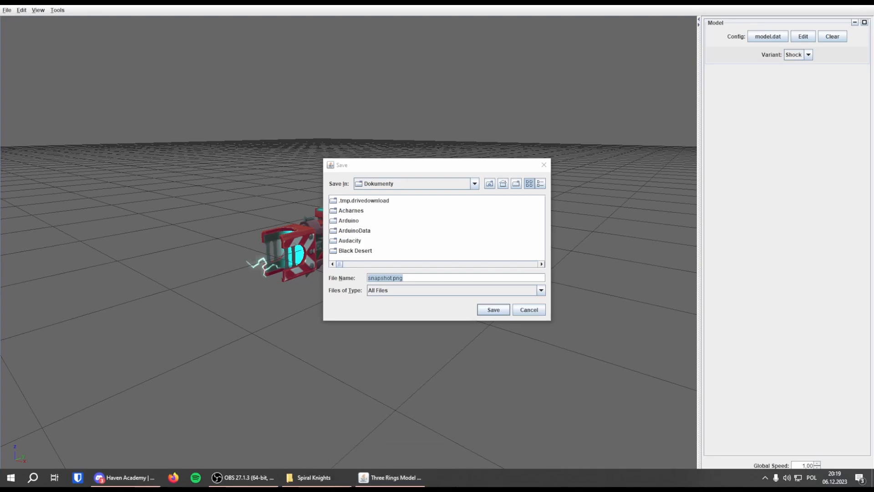
Switch to Task Manager and end the Java(TM) Platform SE binary process to force the unresponsive Model Viewer closed
right_click(456, 483)
left_click(465, 438)
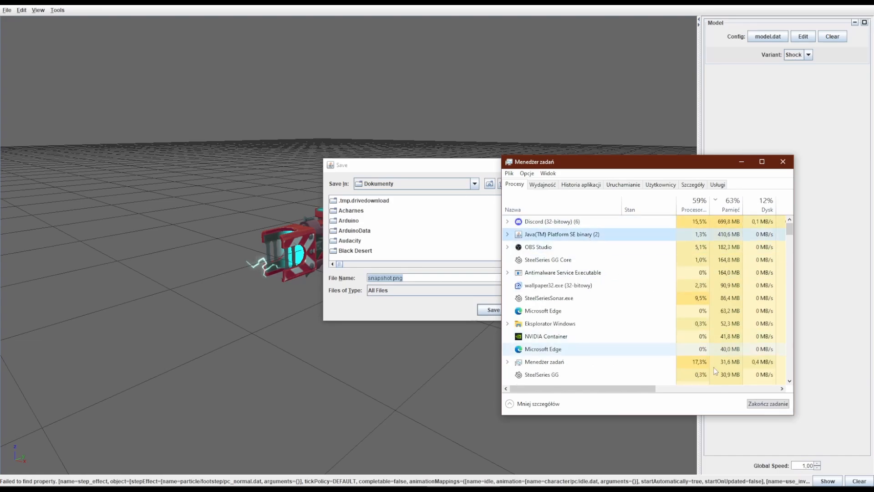
left_click(750, 404)
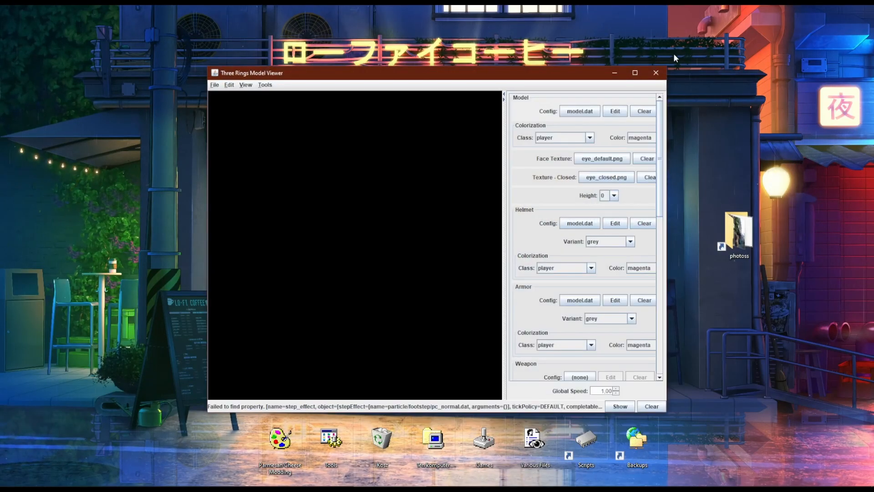
Maximize the relaunched Three Rings Model Viewer and frame the default knight close up from a low angle
left_click(635, 73)
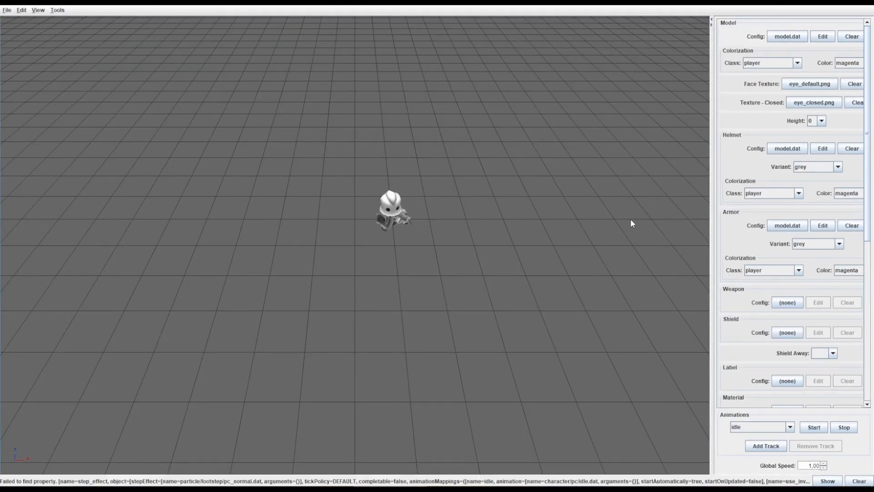
middle_click_drag(560, 262, 499, 205)
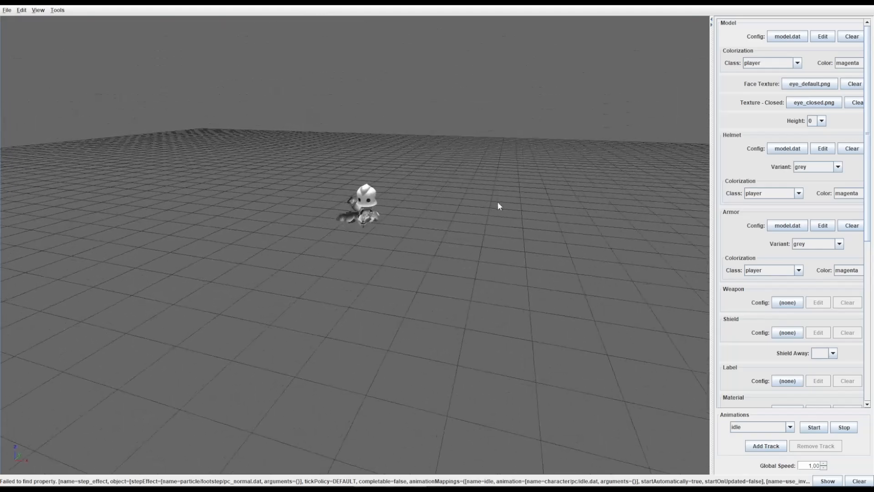
scroll(512, 206, "up", 5)
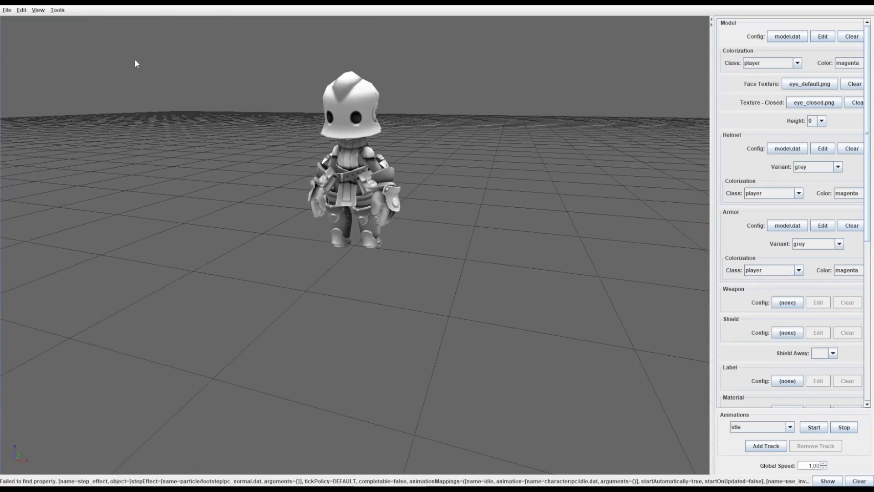
left_click(57, 12)
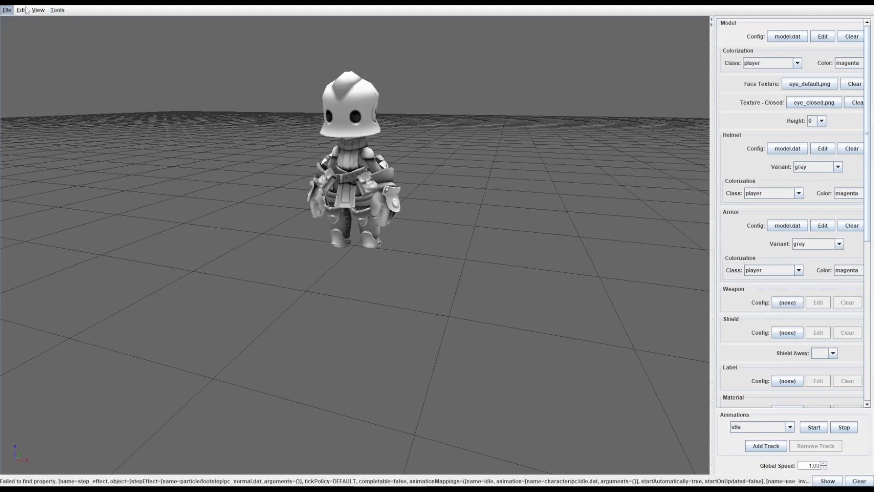
mouse_move(31, 14)
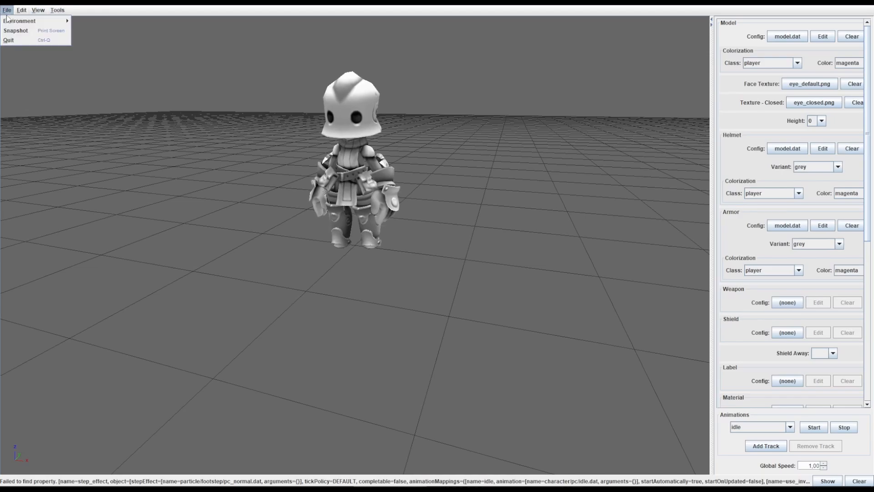
mouse_move(64, 13)
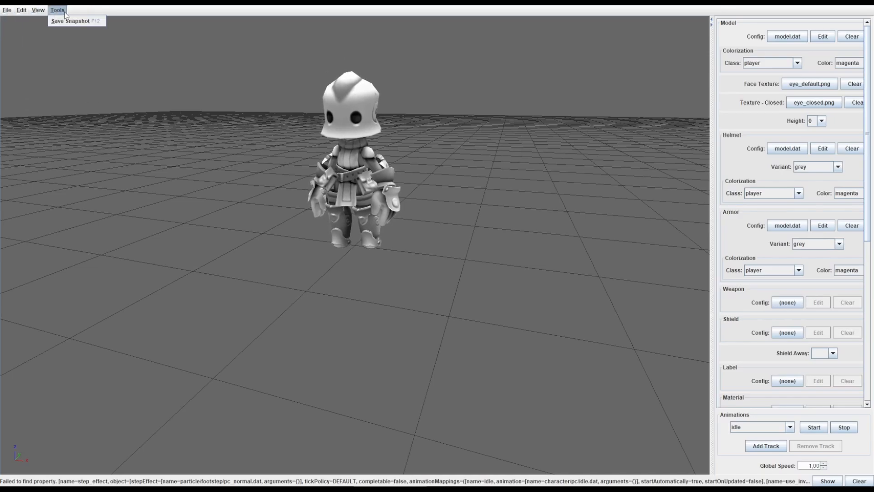
left_click(481, 181)
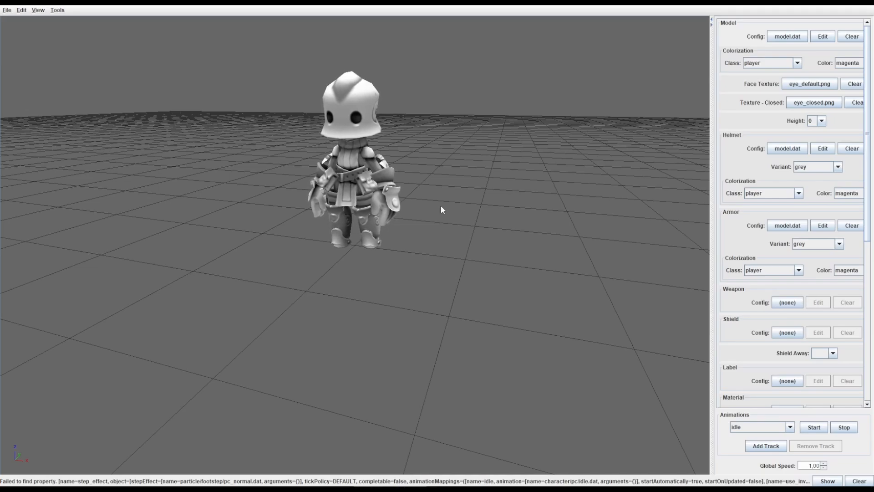
left_click(58, 11)
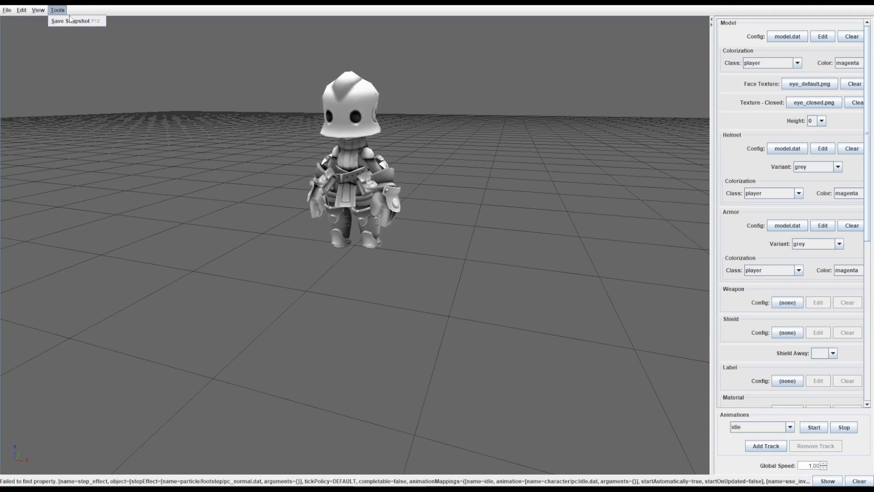
left_click(252, 143)
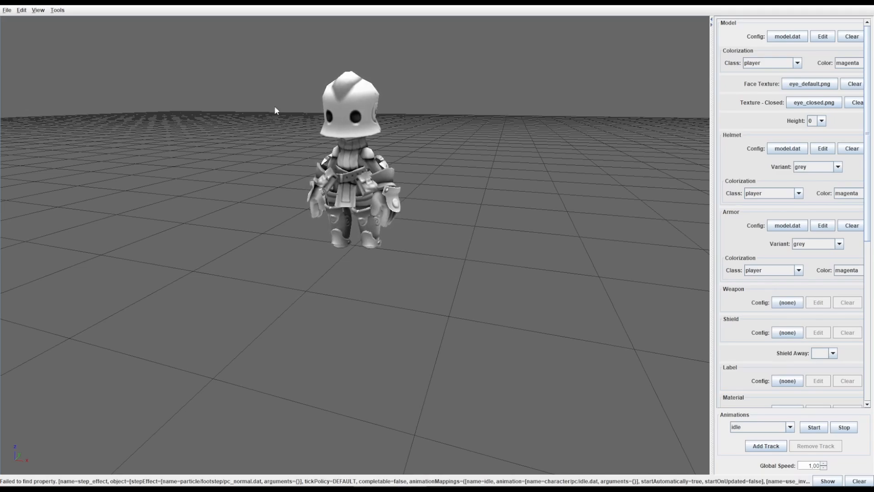
Open the configs editor to view its Material group entries, and close it
left_click(6, 10)
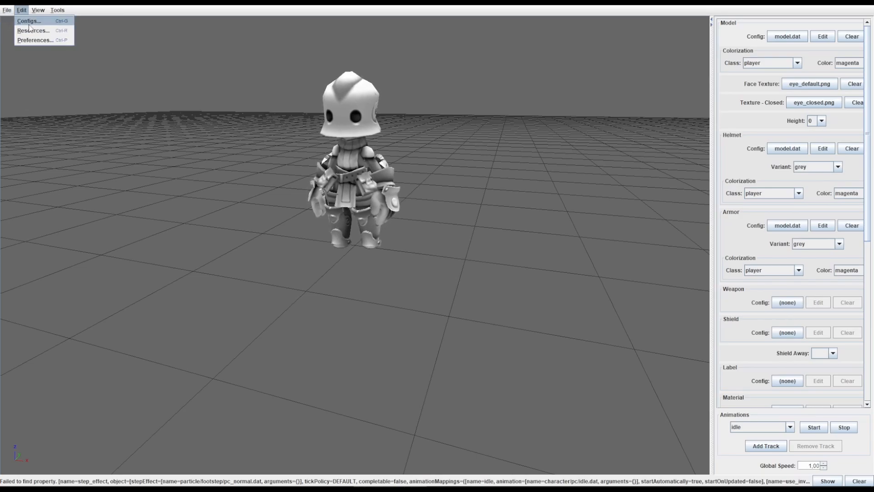
left_click(28, 22)
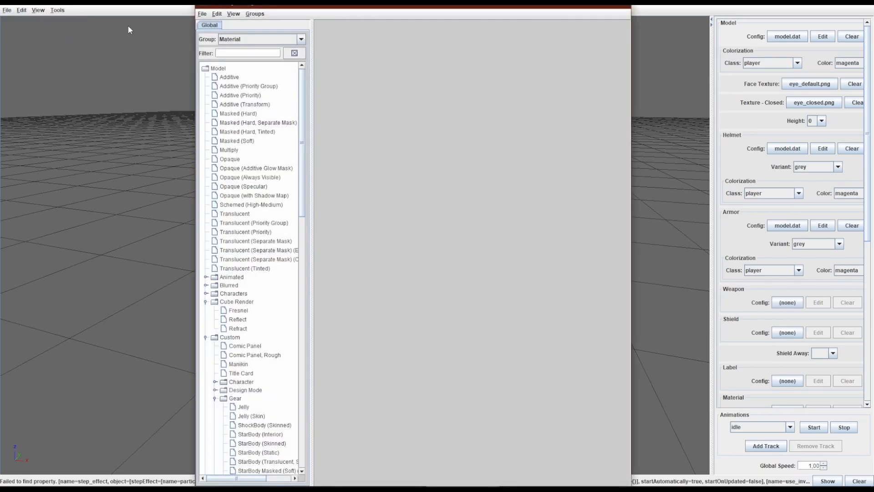
left_click(626, 6)
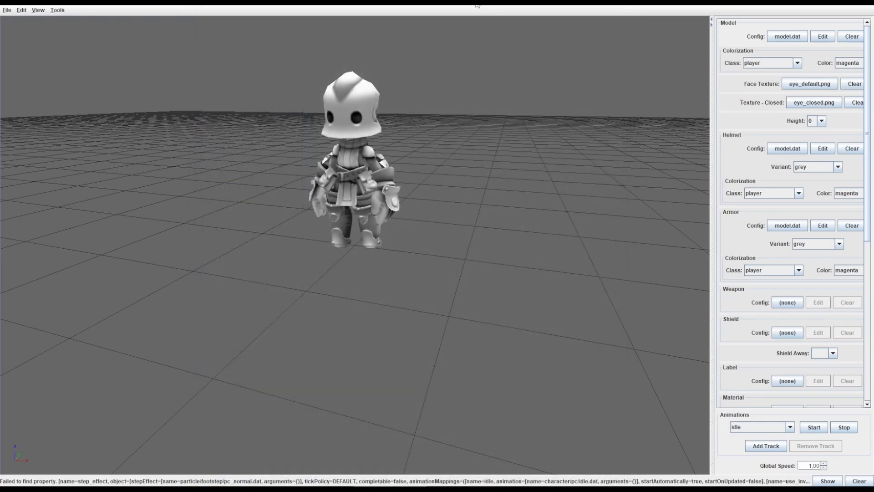
Open the Three Rings Resource Editor, look over its file commands, and close it
left_click(21, 10)
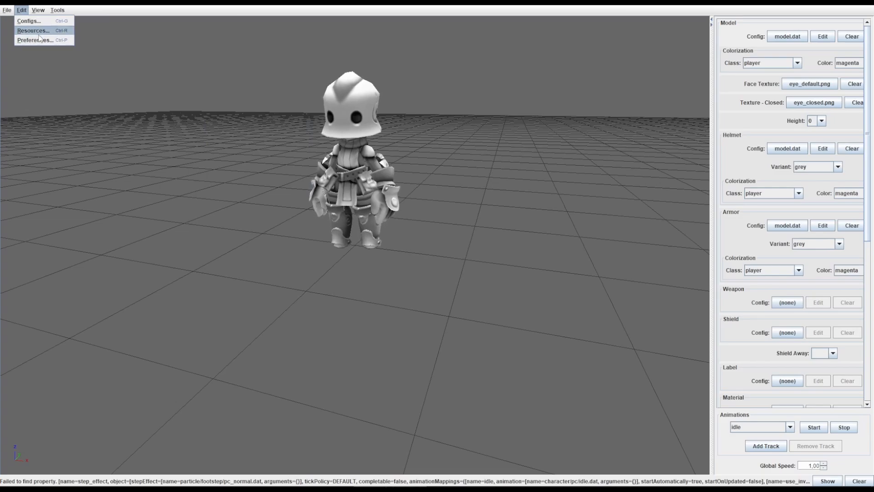
left_click(33, 31)
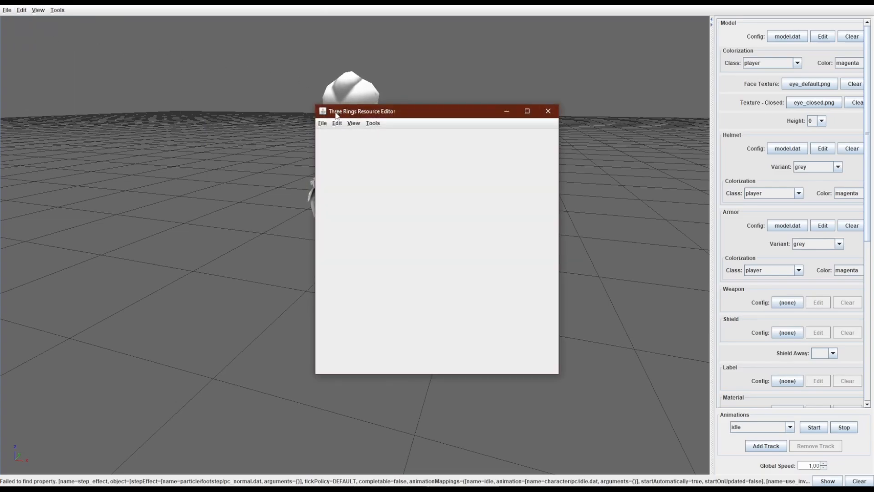
left_click(323, 125)
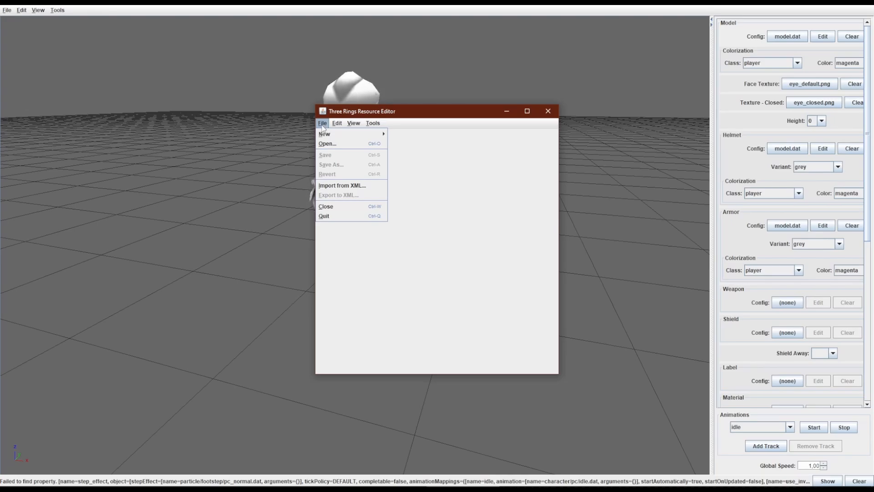
left_click(557, 109)
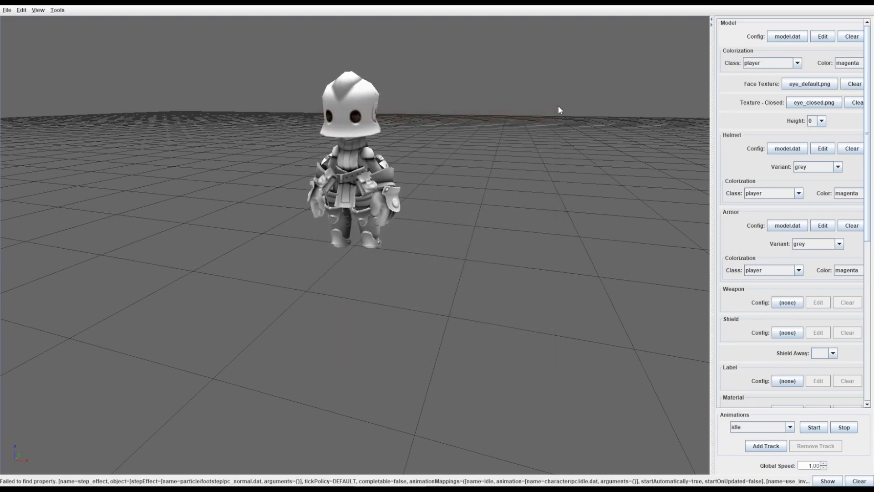
Open the viewer's preferences to look over the resource directory and rendering options, and close them
left_click(26, 12)
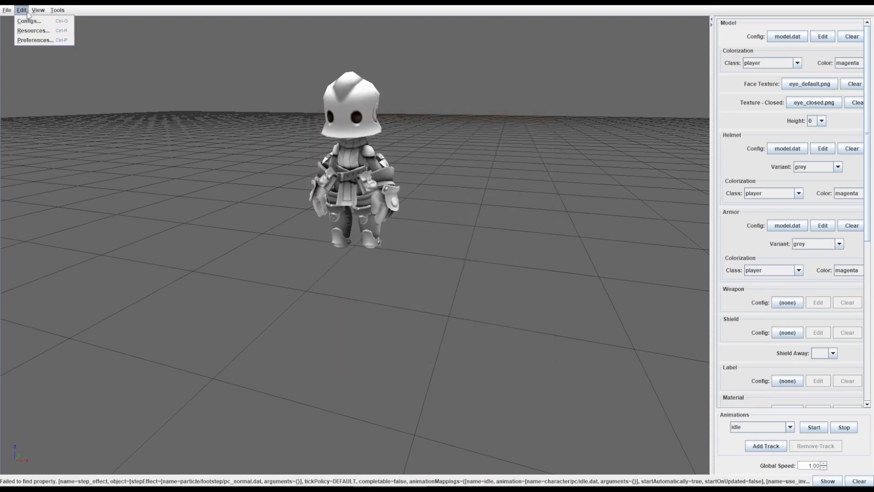
left_click(34, 40)
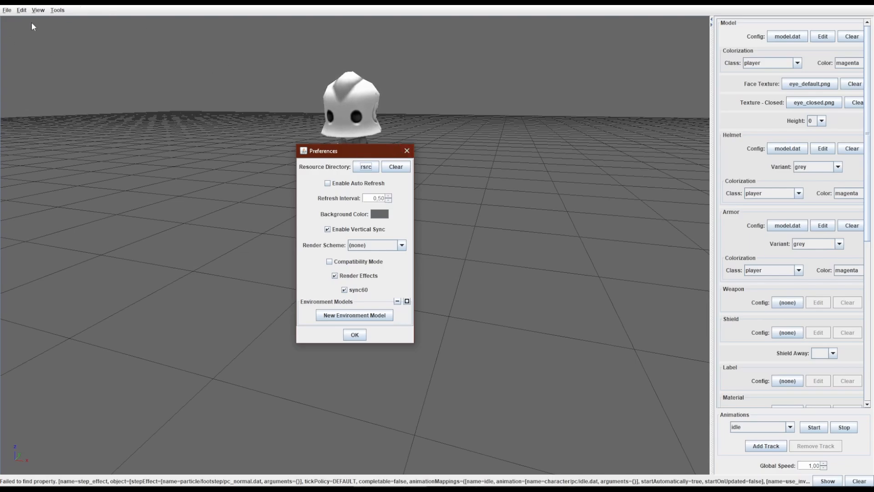
left_click(43, 11)
left_click(406, 151)
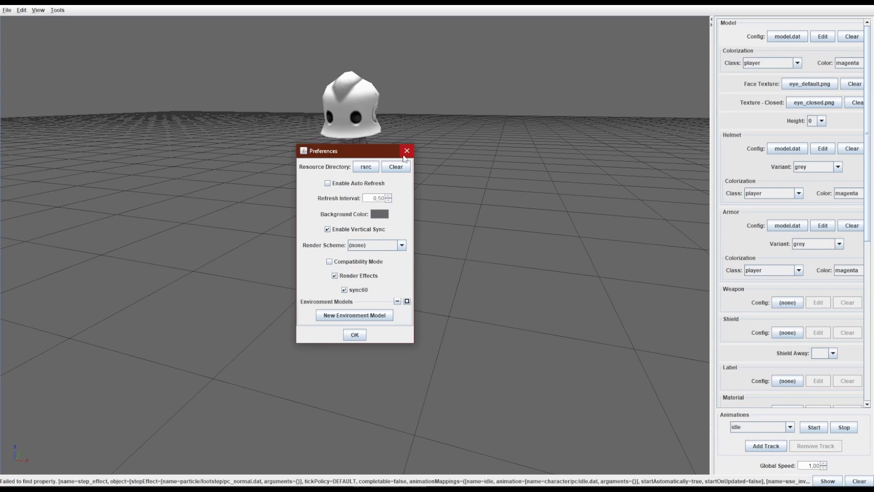
Look over the display options and orbit around the knight to see how the axis compass follows the view
left_click(38, 11)
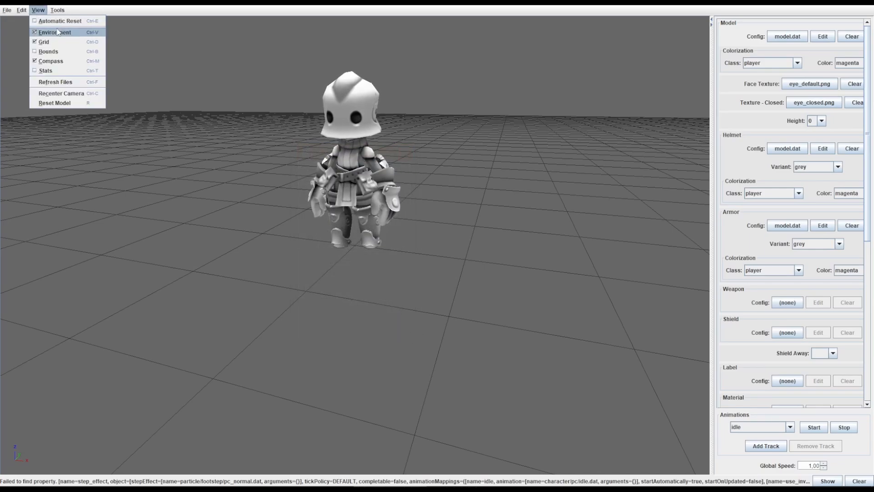
left_click(123, 307)
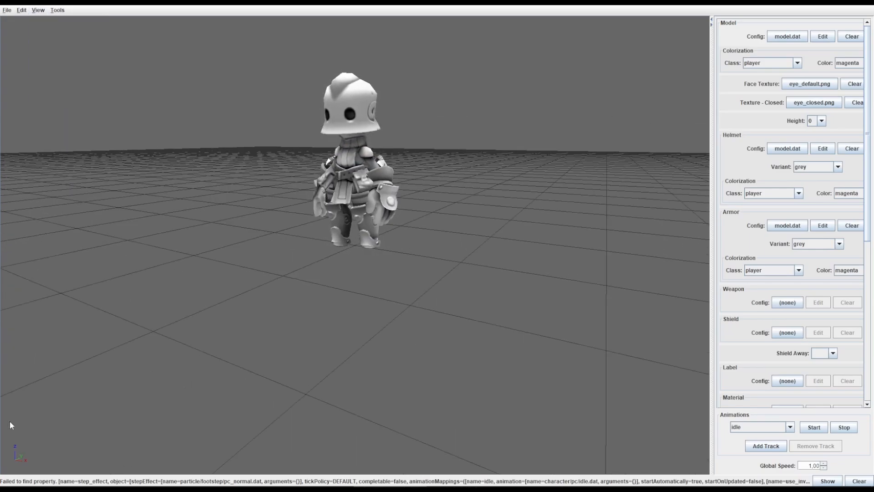
left_click_drag(28, 443, 296, 376)
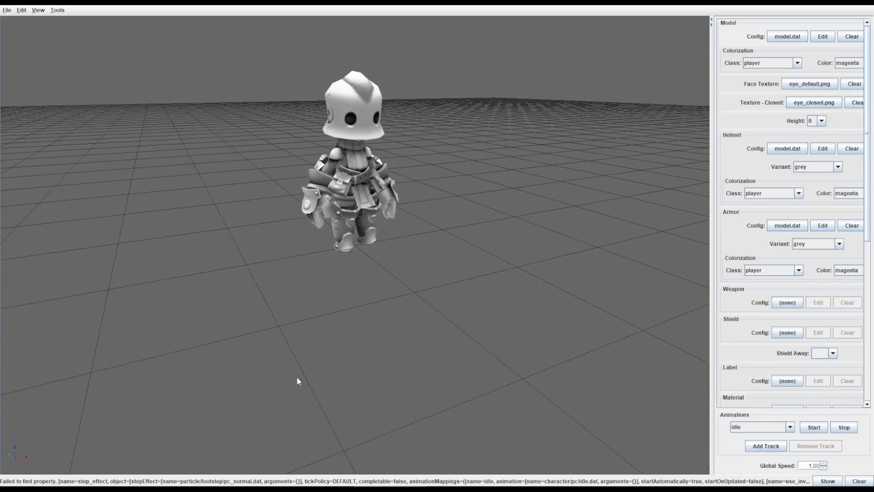
left_click(57, 10)
left_click_drag(65, 82, 287, 127)
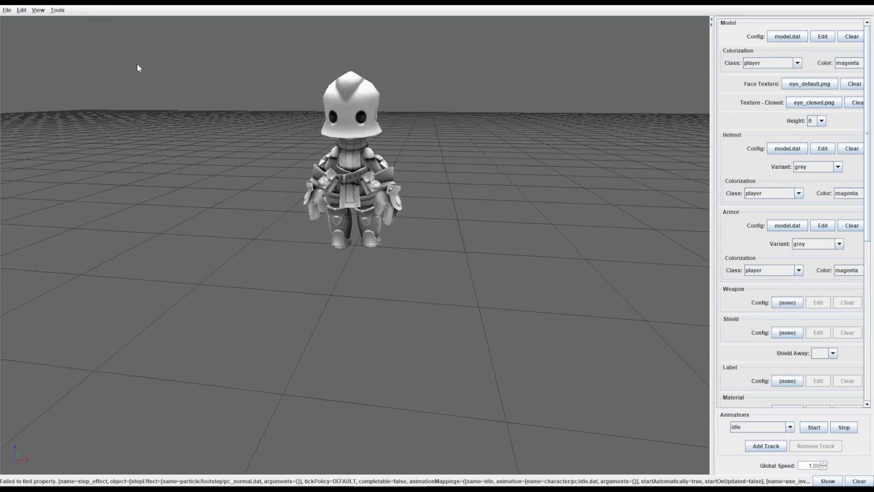
Turn off the compass and the ground grid in the model view
left_click(37, 10)
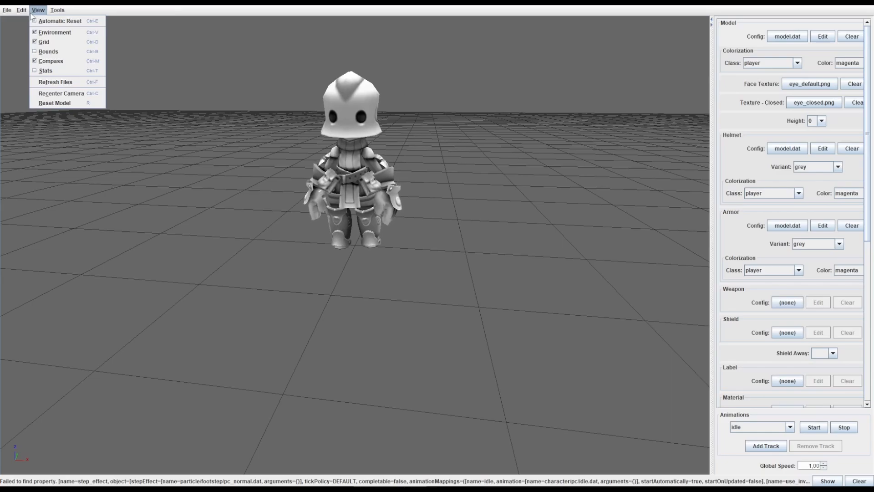
left_click(75, 60)
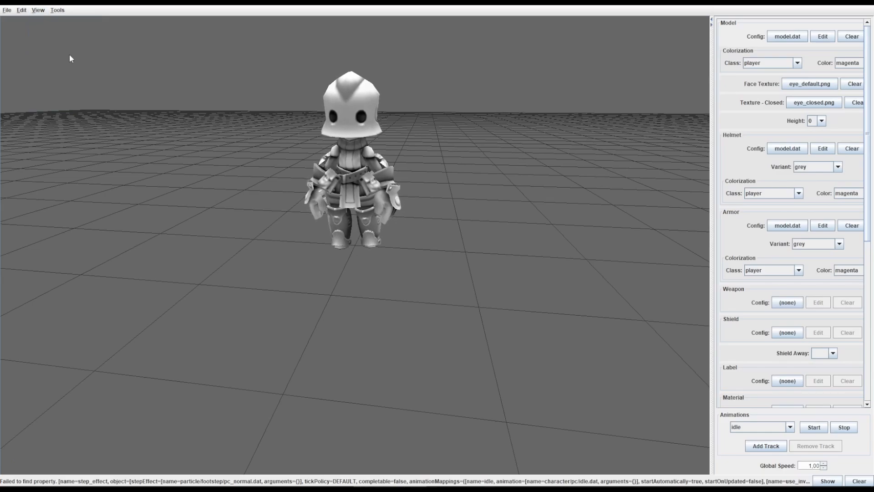
left_click(44, 11)
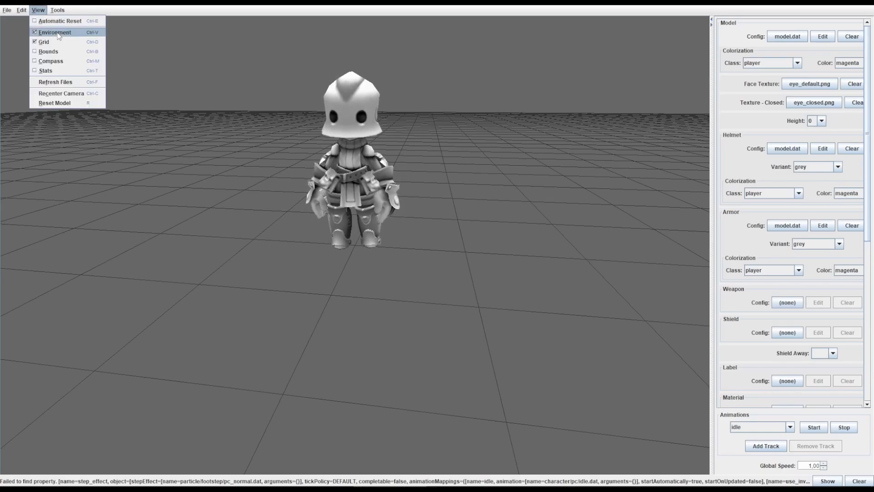
left_click(45, 41)
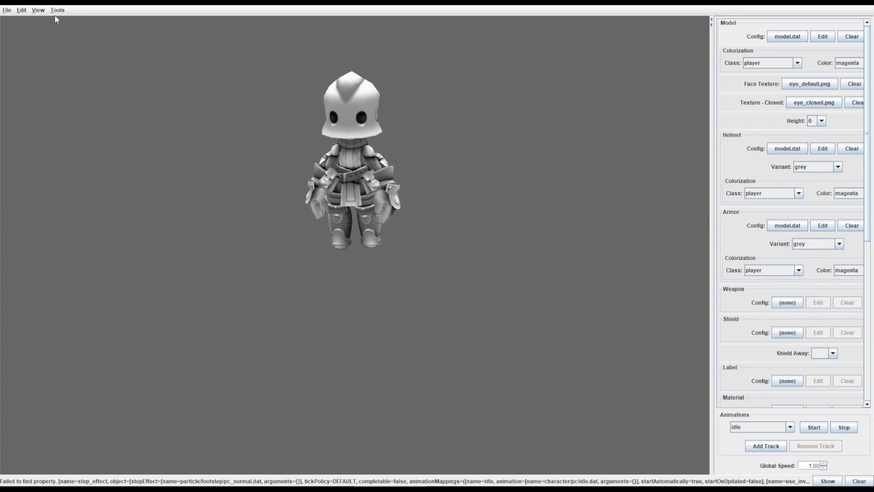
Turn the Environment display off and back on for the knight model
left_click(37, 10)
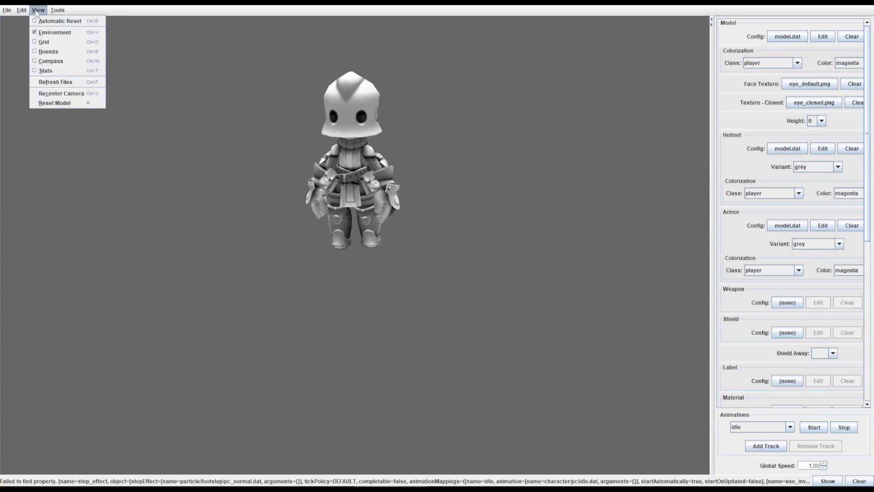
left_click(58, 36)
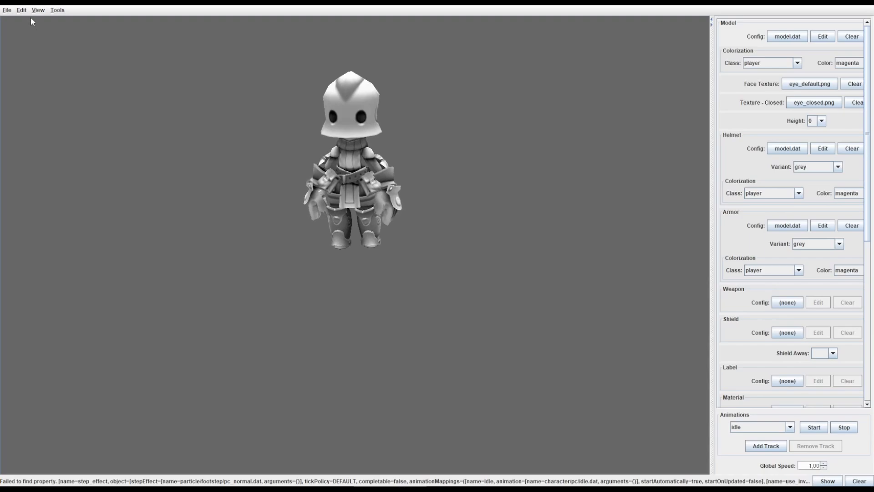
left_click(38, 10)
left_click(56, 32)
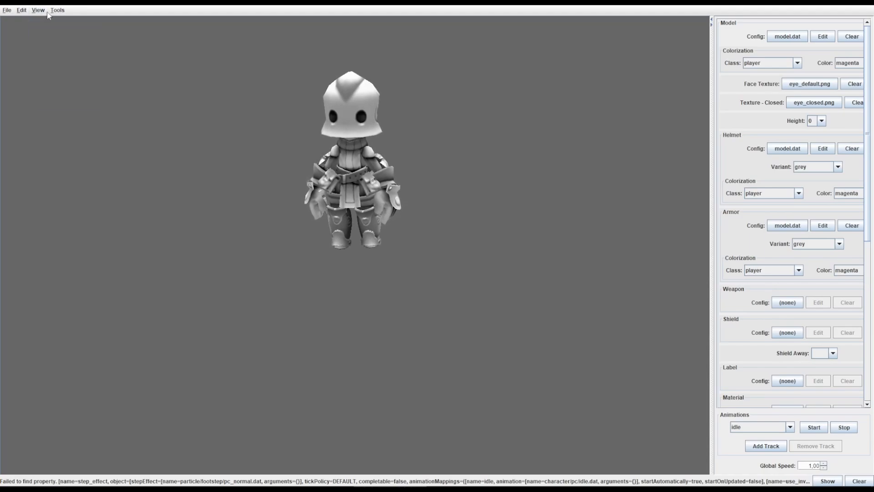
Show the rendering stats in the model view and hide them again
left_click(37, 10)
left_click(53, 70)
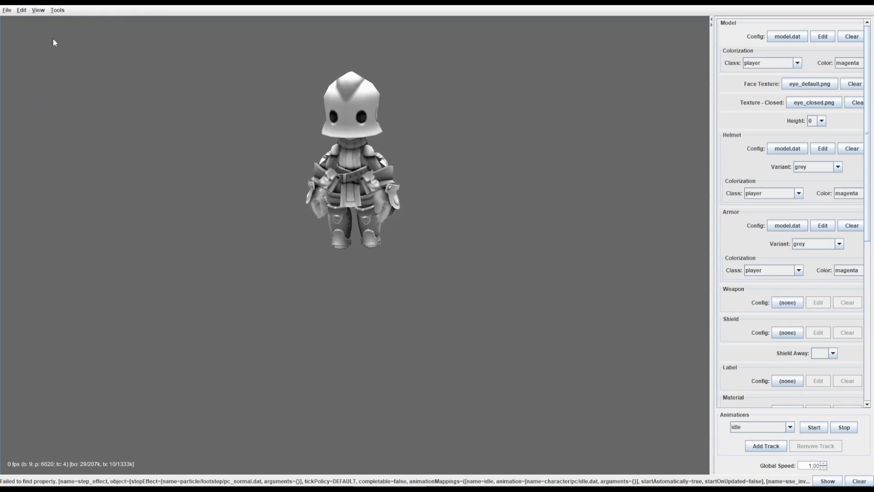
left_click(38, 10)
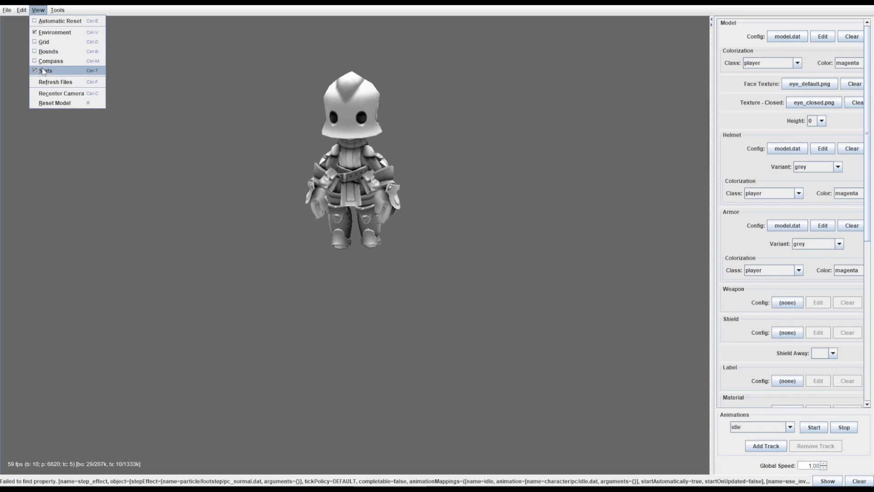
left_click(43, 69)
left_click(57, 10)
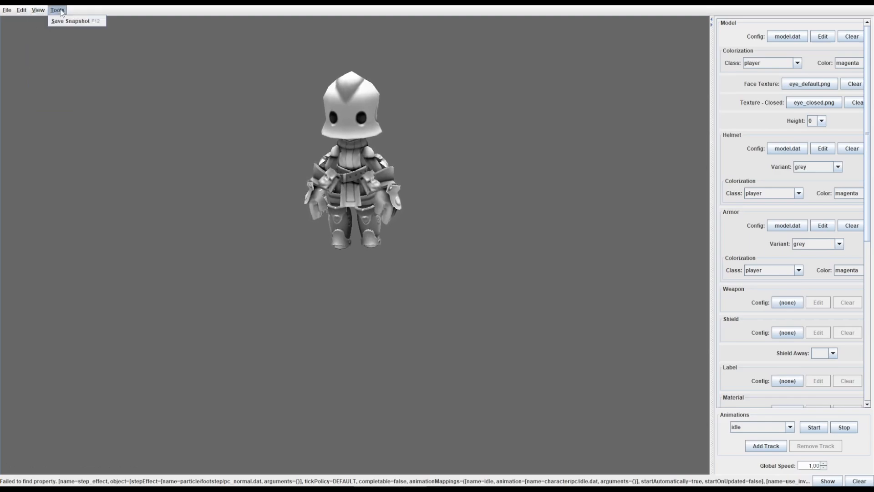
left_click(230, 82)
Add a new environment model in Preferences and load model.dat from the snarblepup t3 folder into it
left_click(21, 10)
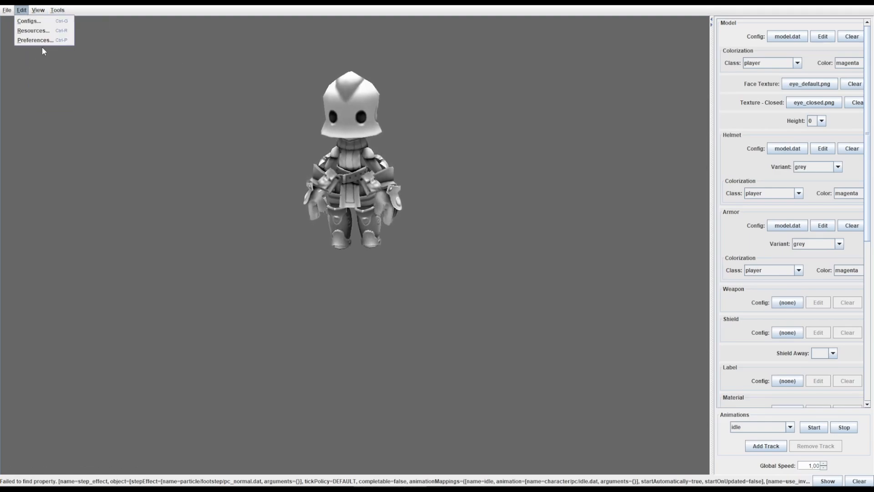
left_click(36, 42)
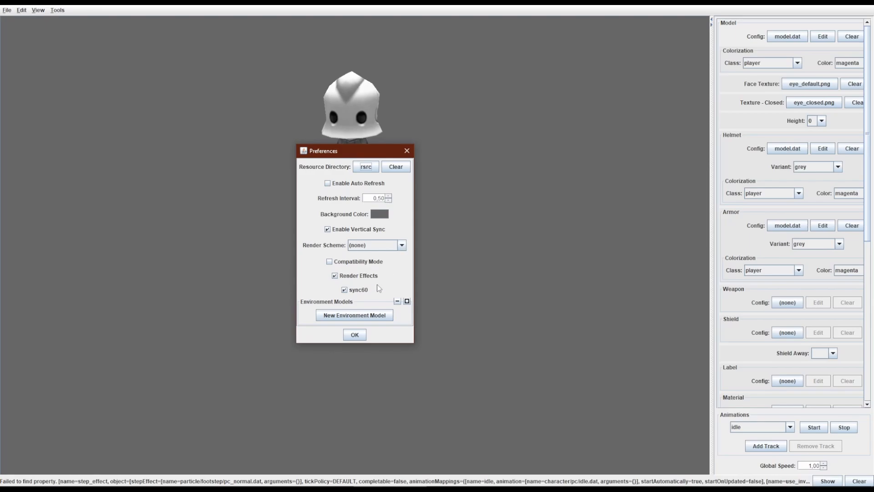
left_click(366, 315)
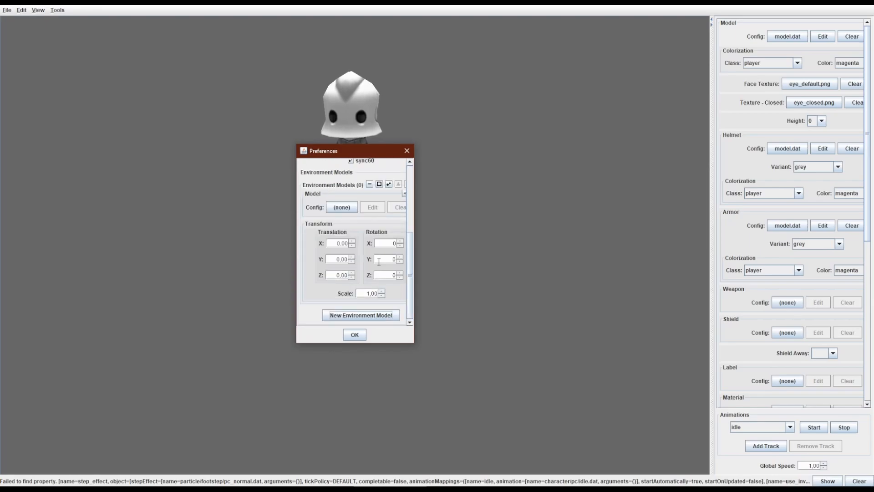
left_click(336, 207)
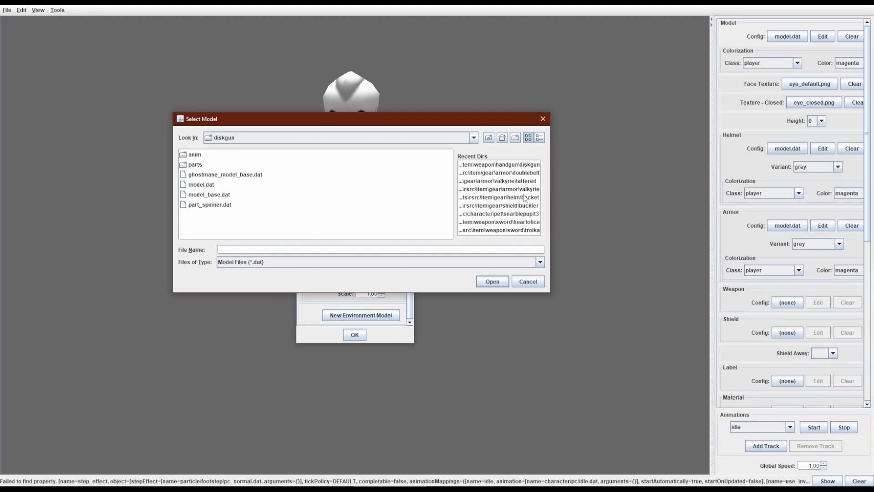
left_click(528, 222)
double_click(200, 155)
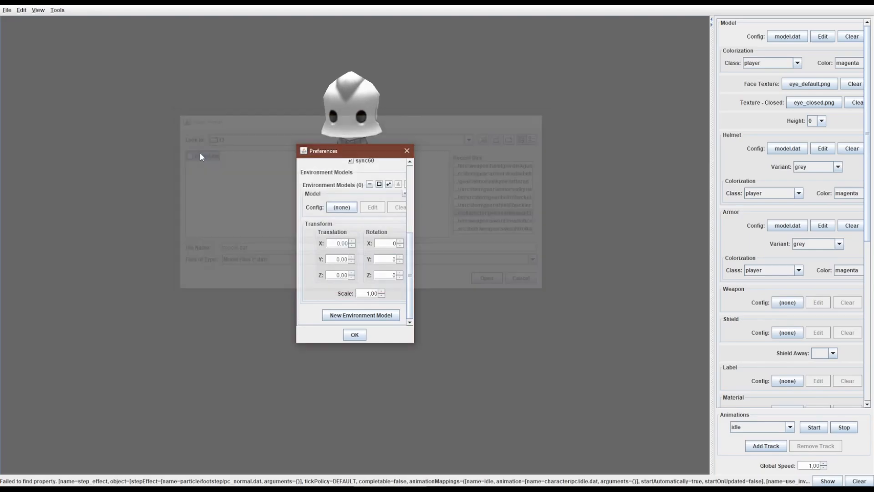
Move and enlarge the Preferences window to examine the environment model's material, colorization and transform settings
left_click_drag(339, 154, 495, 120)
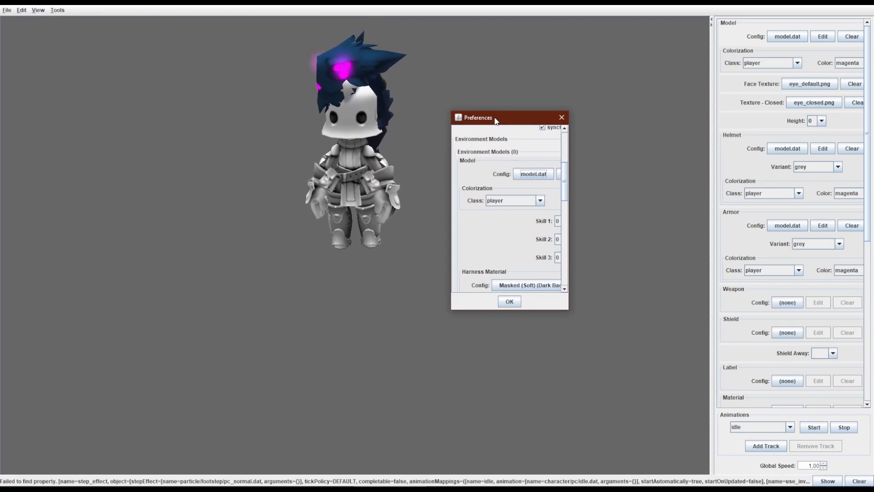
scroll(524, 205, "down", 4)
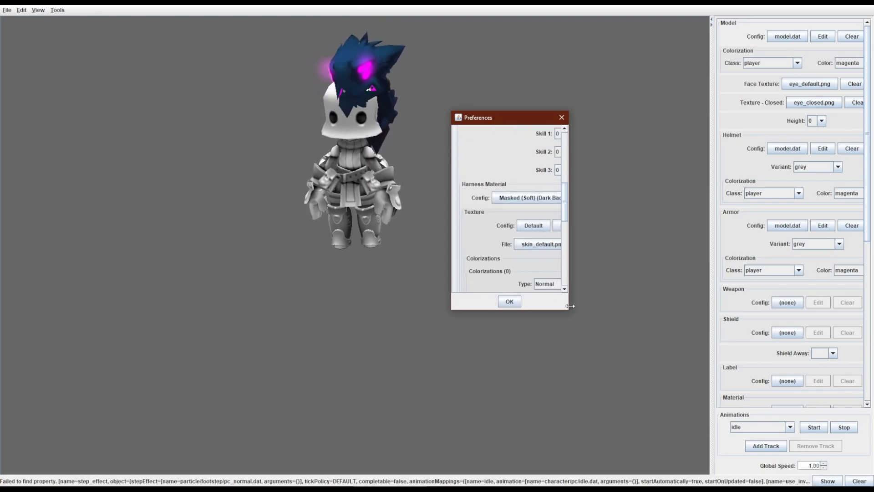
left_click_drag(569, 311, 687, 367)
scroll(673, 310, "down", 8)
scroll(702, 295, "up", 4)
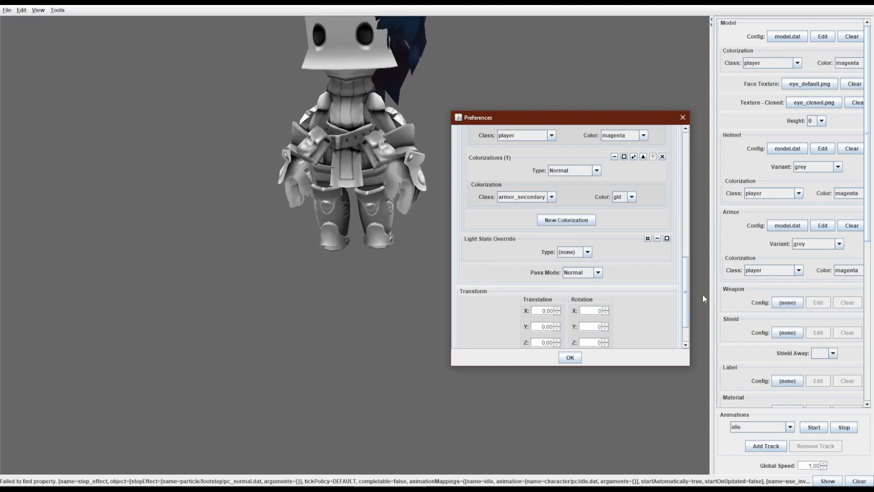
scroll(573, 314, "down", 3)
scroll(408, 287, "up", 2)
scroll(415, 276, "down", 5)
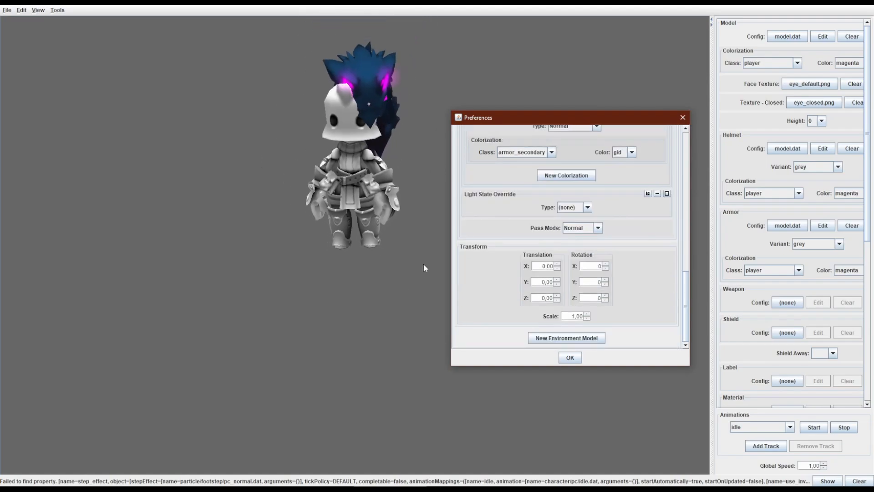
Add a second, empty environment model and accept the preferences
left_click(567, 337)
scroll(567, 319, "down", 3)
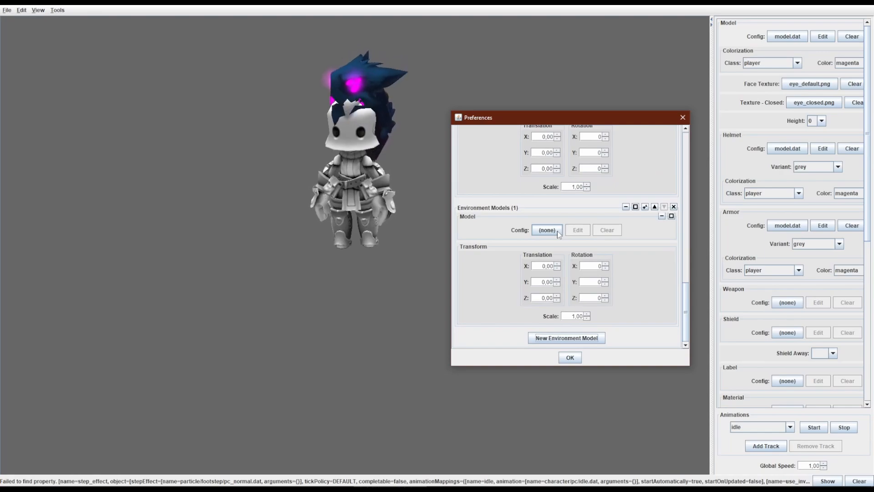
left_click(570, 357)
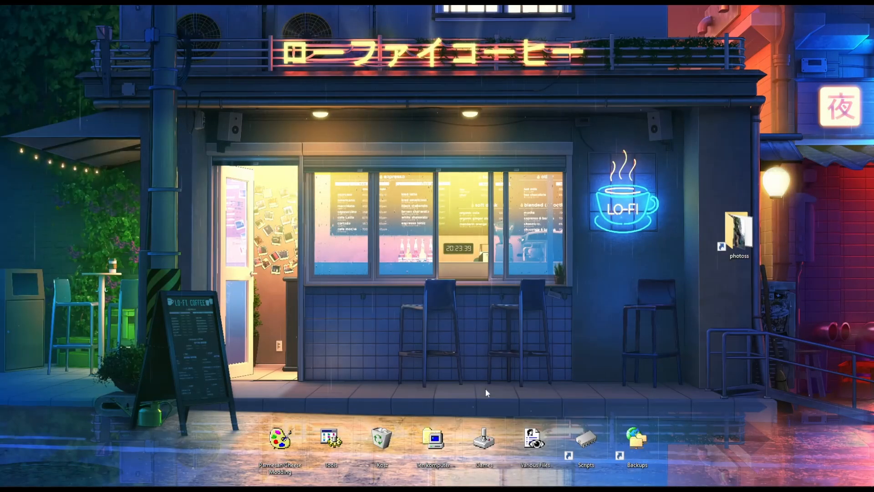
Relaunch the Model Viewer from the spiralview.jar shortcut in the Parmesan Cheese Modding folder and maximize its window
double_click(287, 430)
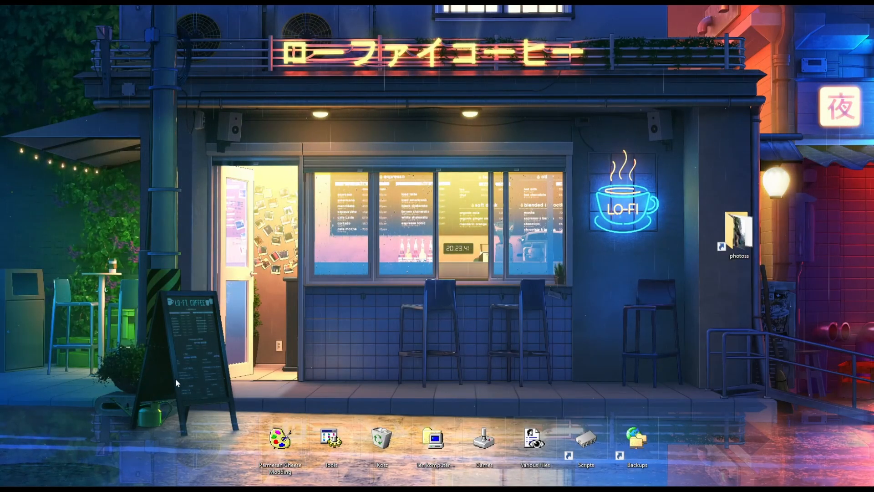
scroll(182, 266, "down", 5)
double_click(212, 287)
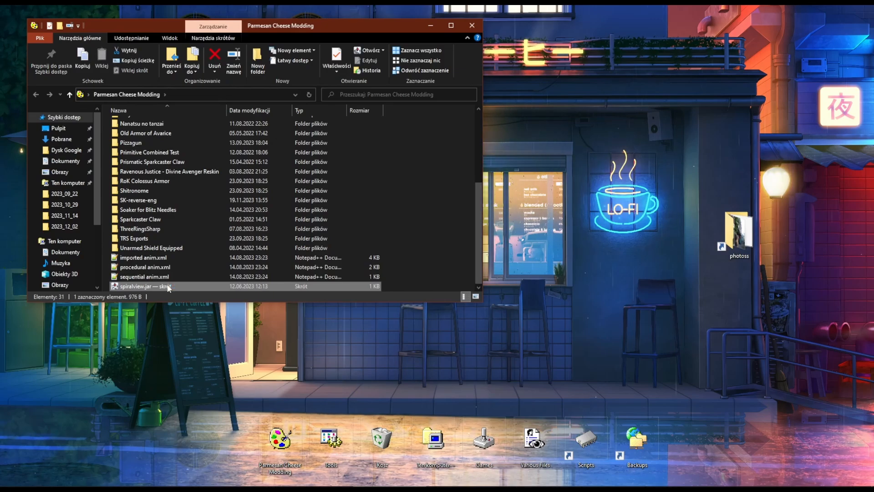
left_click(357, 254)
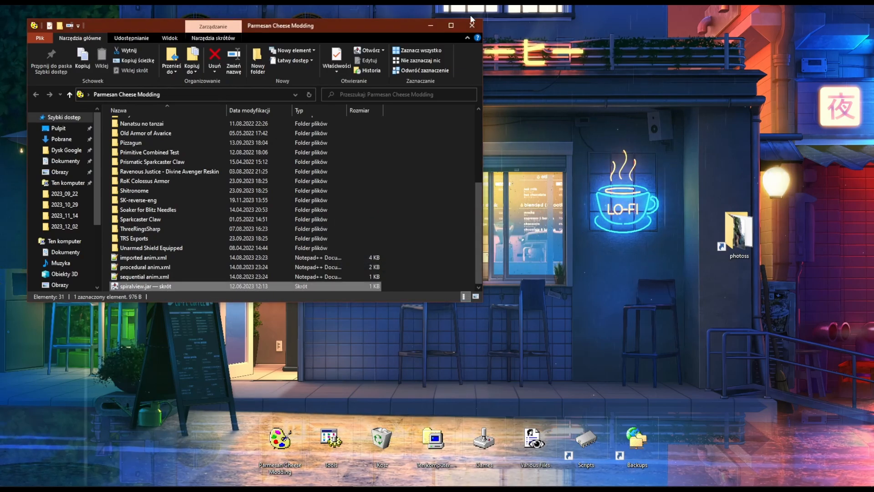
left_click(470, 28)
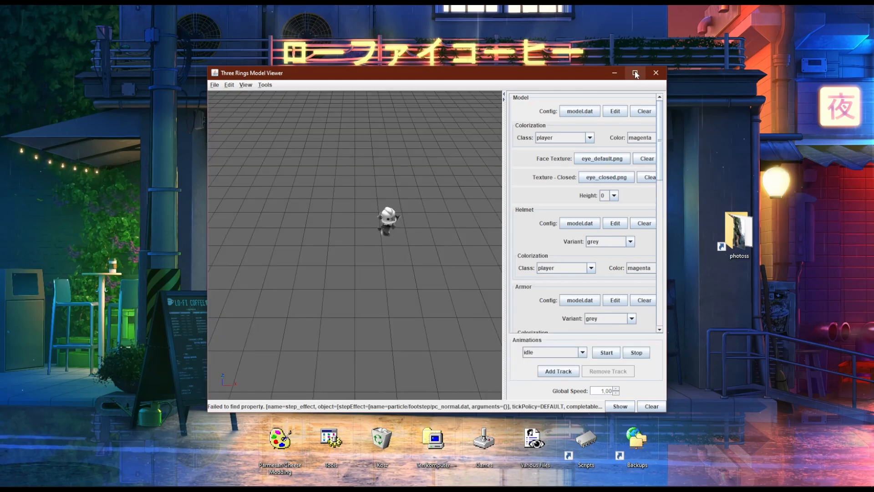
left_click(634, 73)
left_click_drag(544, 148, 454, 125)
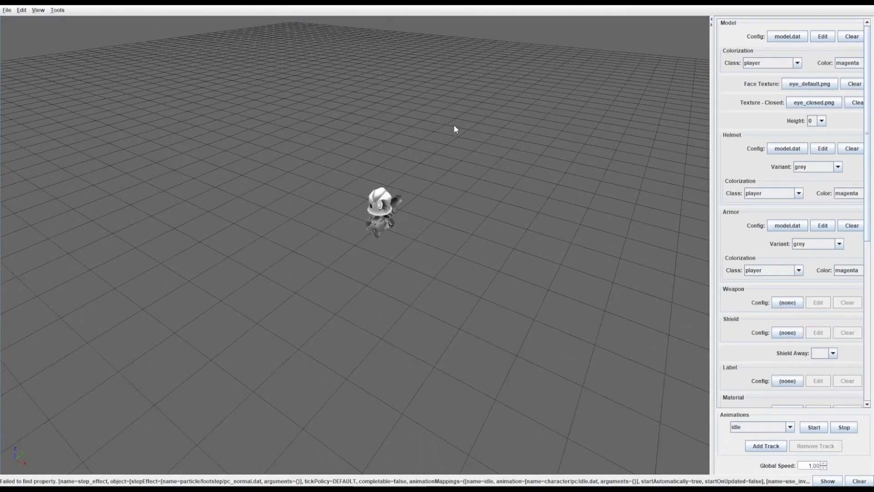
Add an empty environment model in Preferences, widen the window to review the settings, and close it
left_click(22, 10)
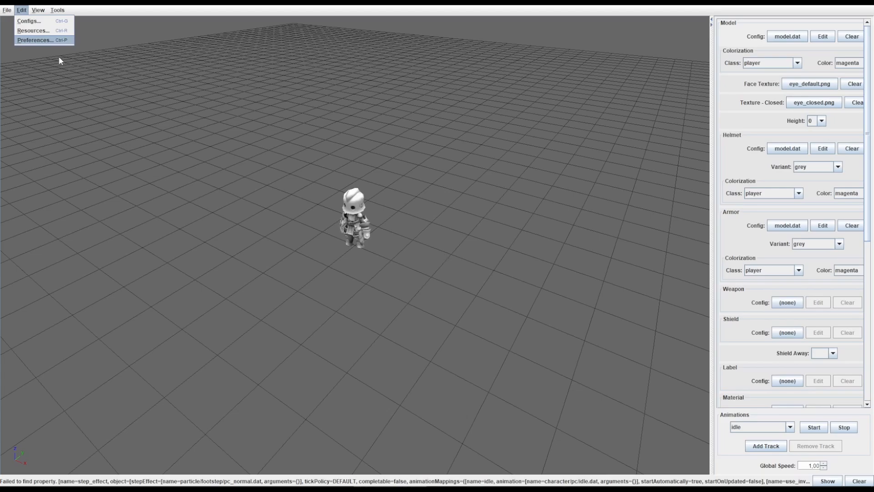
left_click(33, 41)
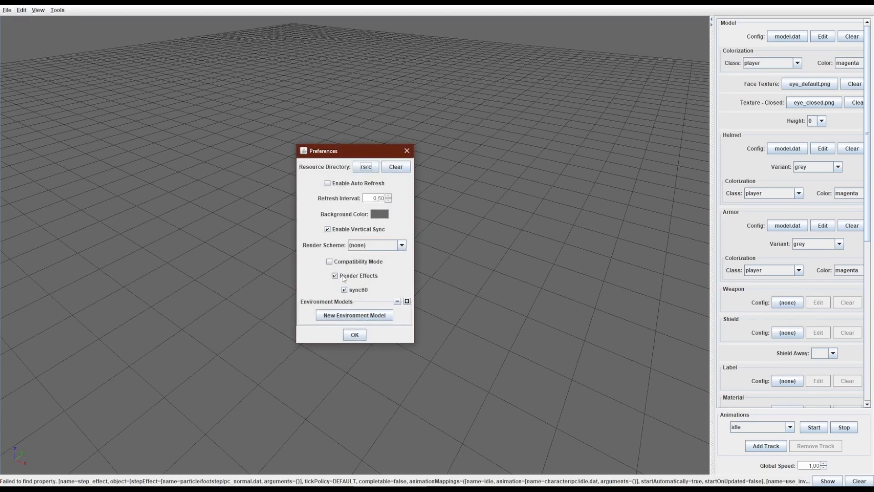
left_click(362, 314)
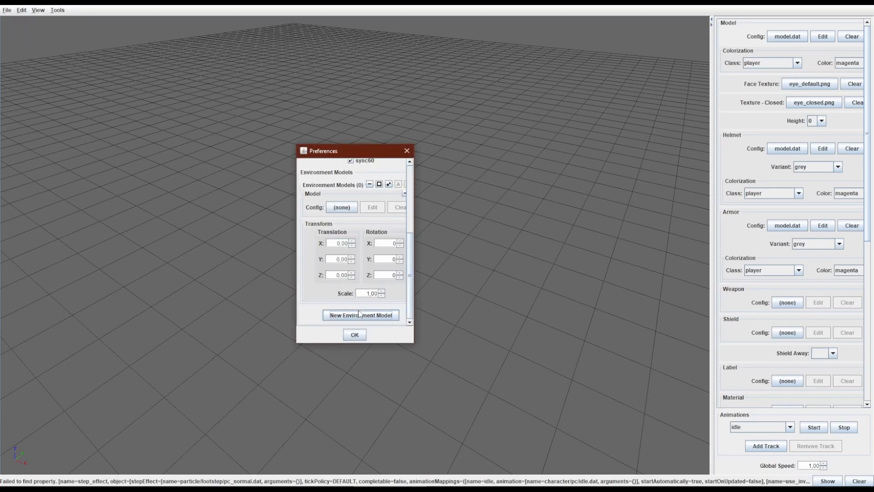
left_click_drag(413, 211, 510, 208)
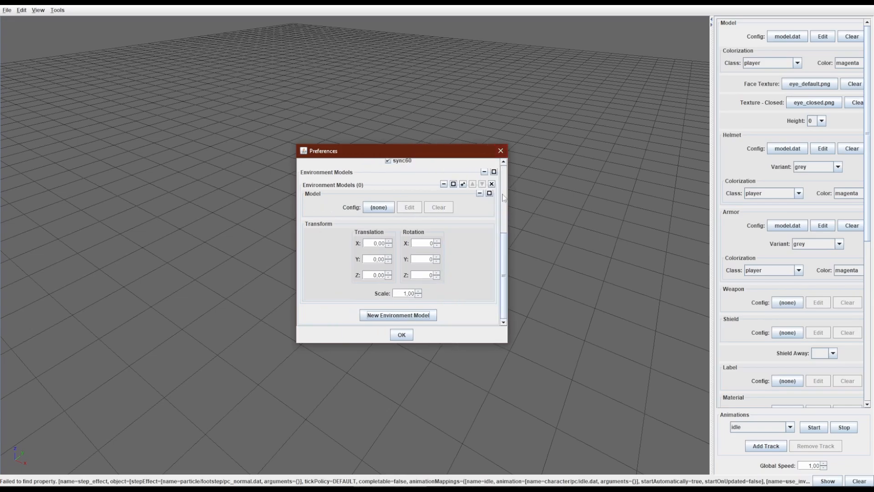
scroll(502, 200, "up", 3)
scroll(498, 209, "down", 3)
left_click_drag(380, 156, 576, 136)
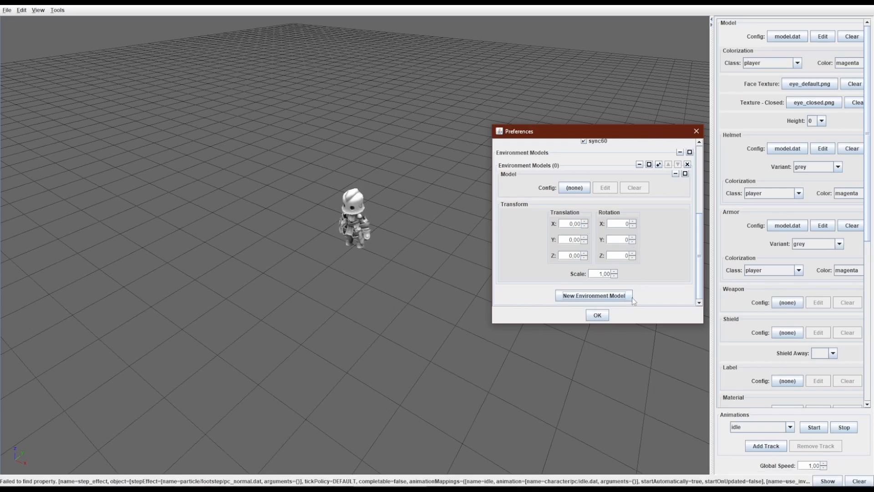
scroll(650, 274, "up", 5)
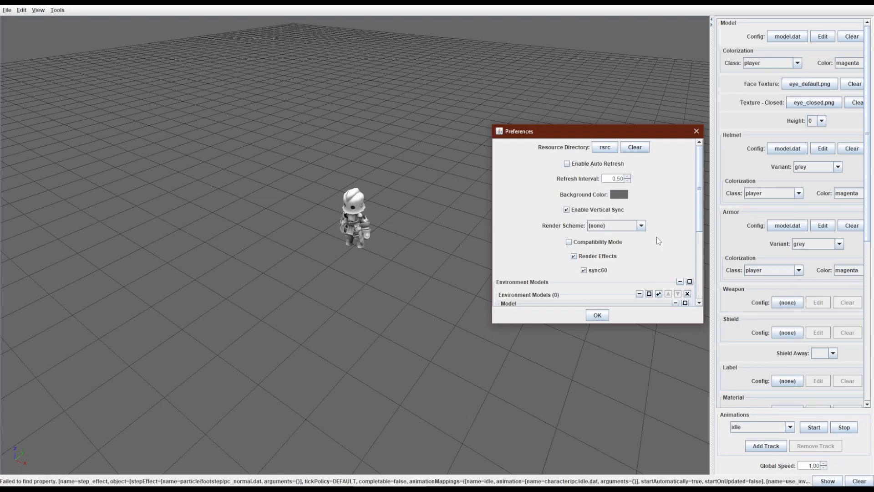
left_click(698, 132)
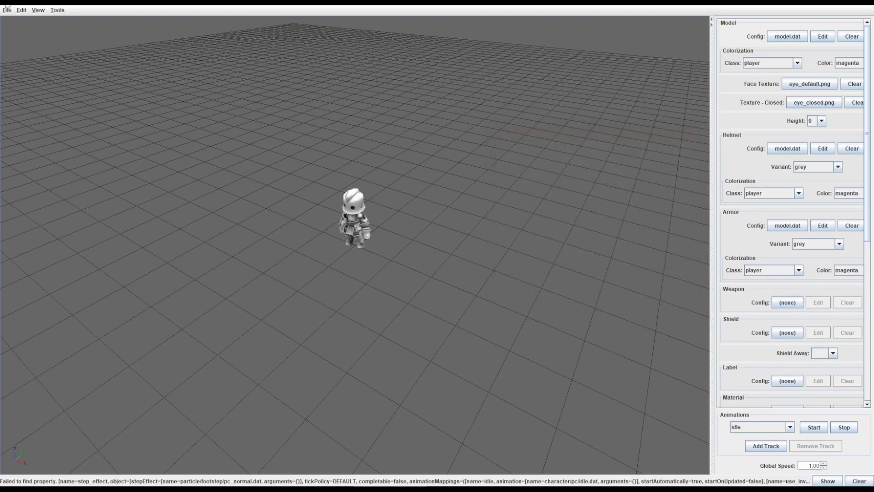
Look over the Save, Restore and Clear options for the environment
left_click(7, 10)
mouse_move(21, 21)
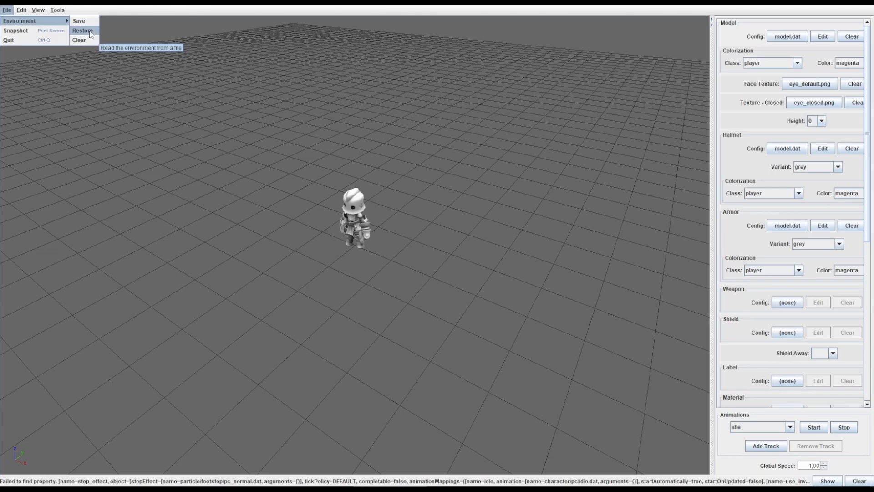
left_click(129, 187)
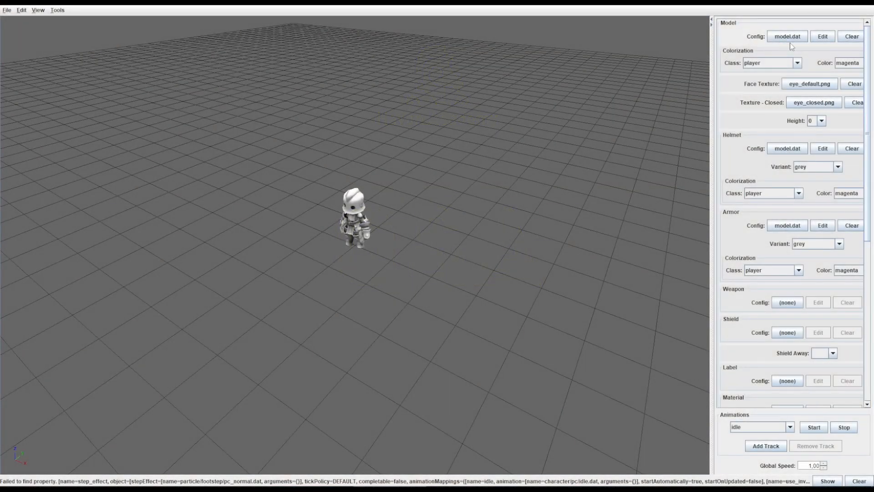
Clear the knight model from the widened side panel and browse to the rsrc folder for a new model
left_click_drag(711, 52, 679, 56)
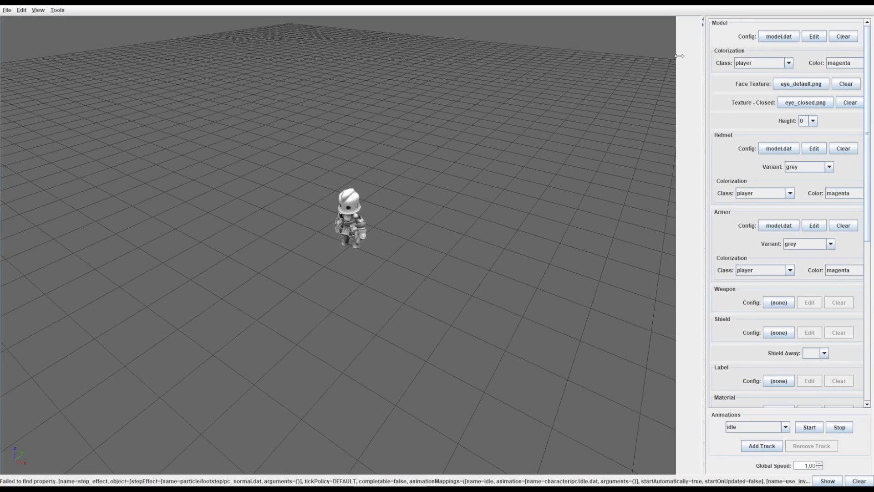
left_click(816, 38)
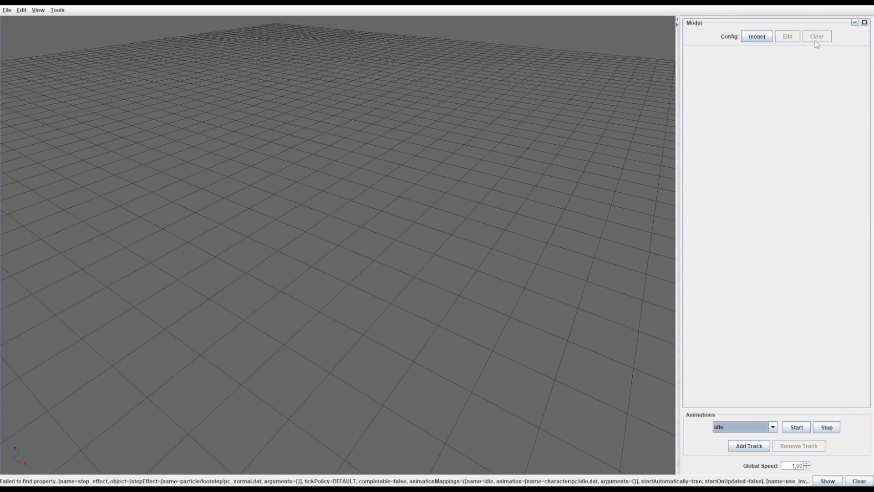
left_click(766, 35)
left_click_drag(770, 12, 601, 93)
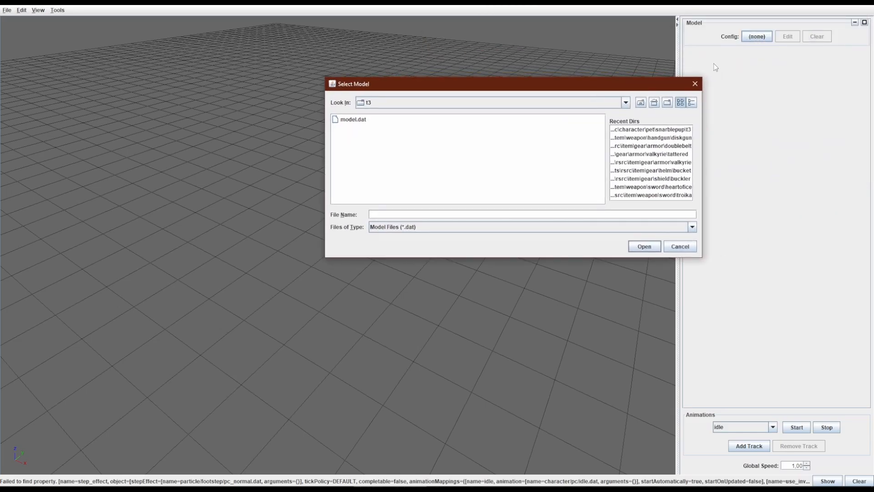
left_click(622, 104)
scroll(553, 128, "up", 2)
left_click(564, 133)
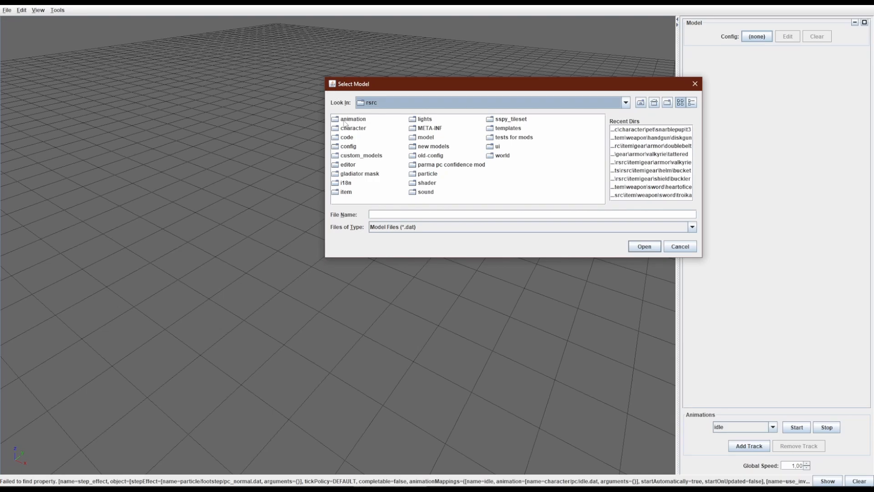
Look over the subfolders of rsrc, such as code, i18n, model, sound and world, as sources for models
left_click(357, 128)
key("Down")
key("Down")
key("Down")
key("Down")
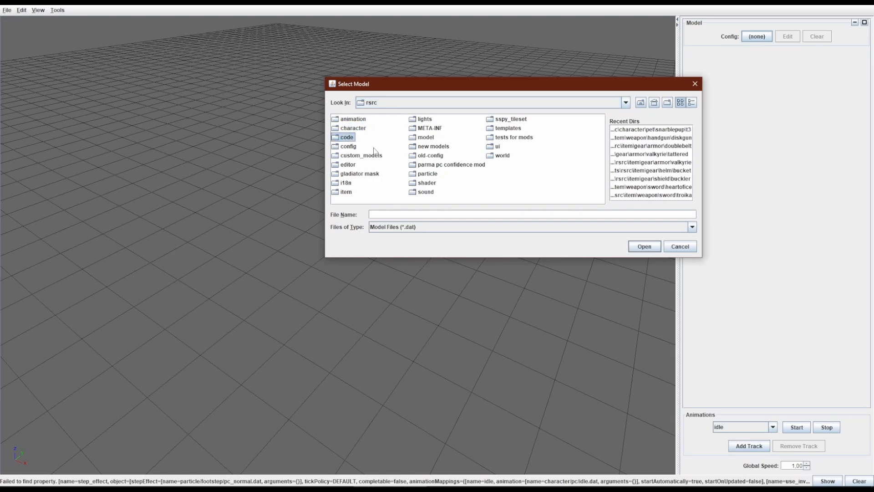
key("Down")
key("Down")
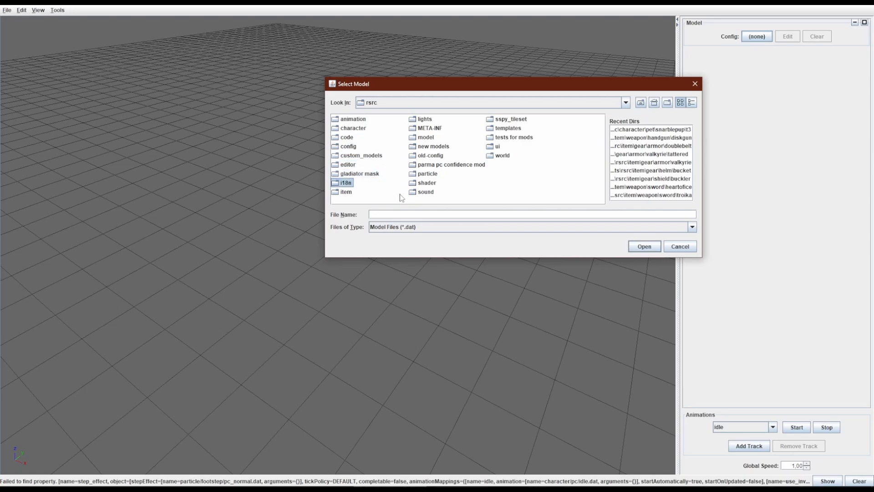
key("Down")
key("Right")
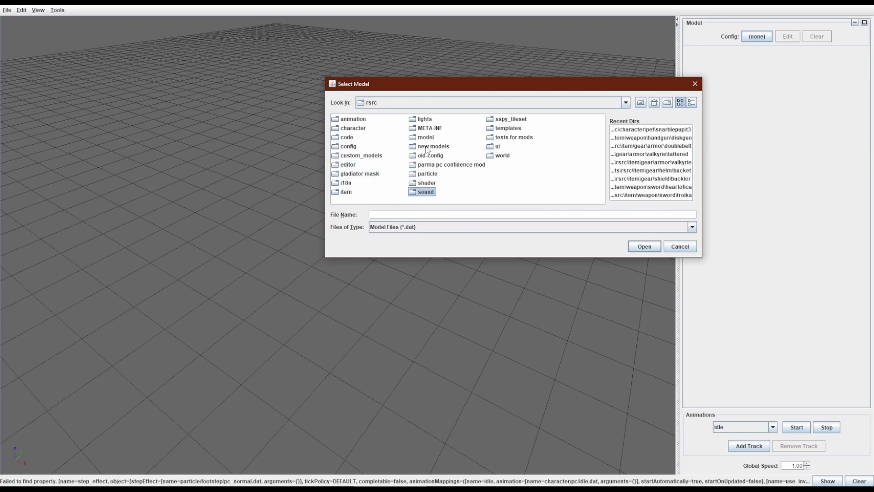
left_click(423, 120)
left_click(425, 129)
left_click(425, 137)
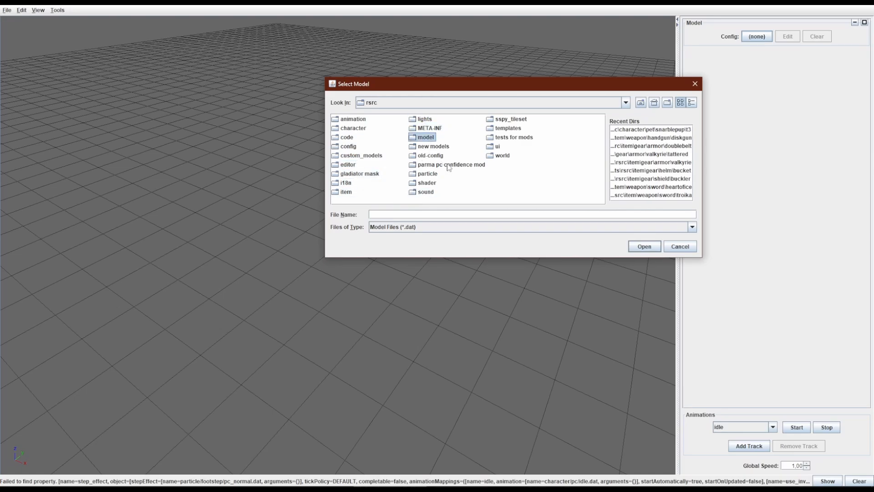
left_click(425, 174)
left_click(427, 182)
key("Down")
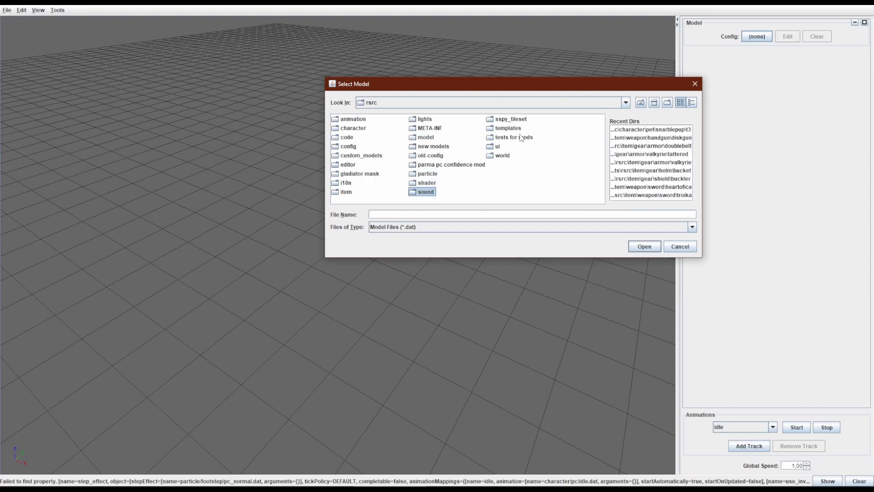
left_click(501, 155)
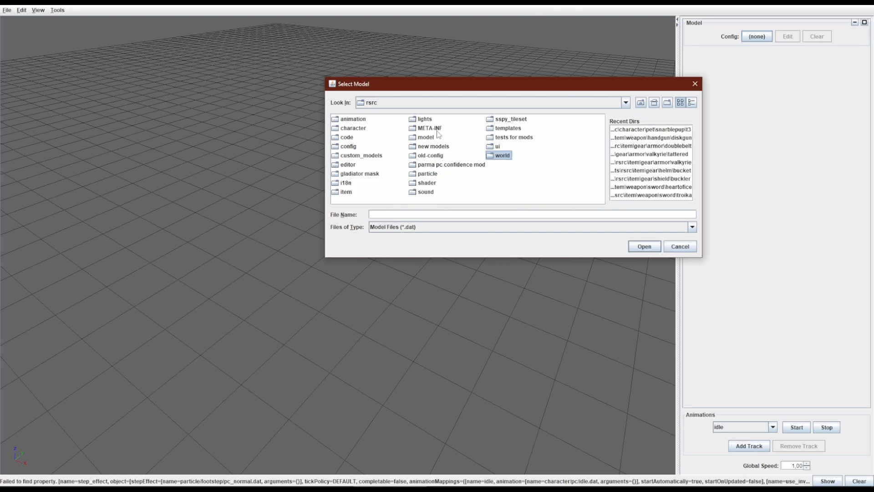
Open the character folder, keep the file filter on Model Files (*.dat), and highlight label.dat as an example
double_click(353, 129)
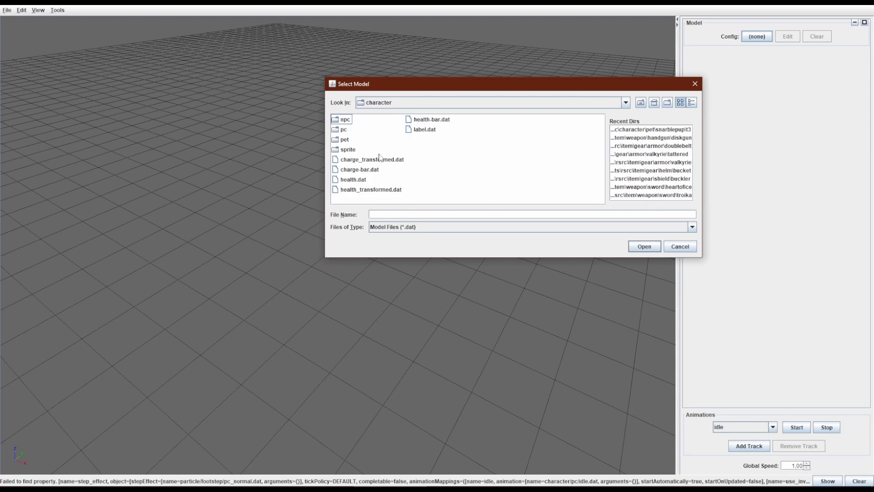
left_click(390, 229)
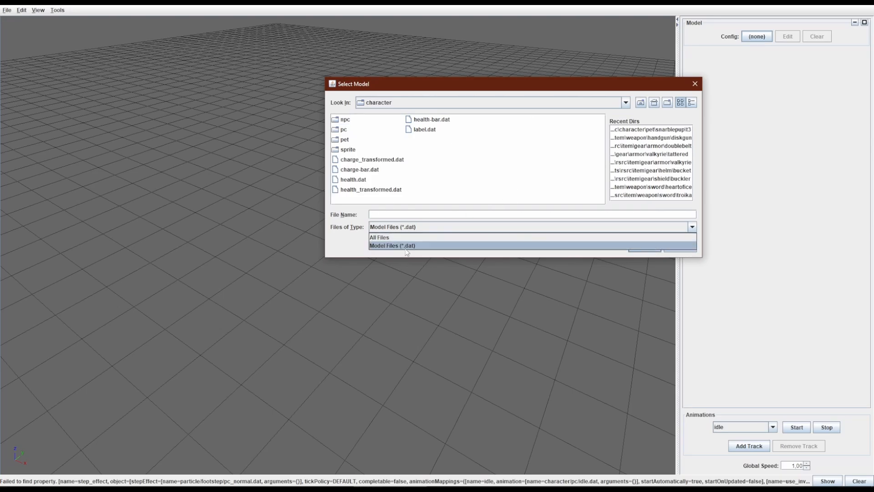
left_click(403, 247)
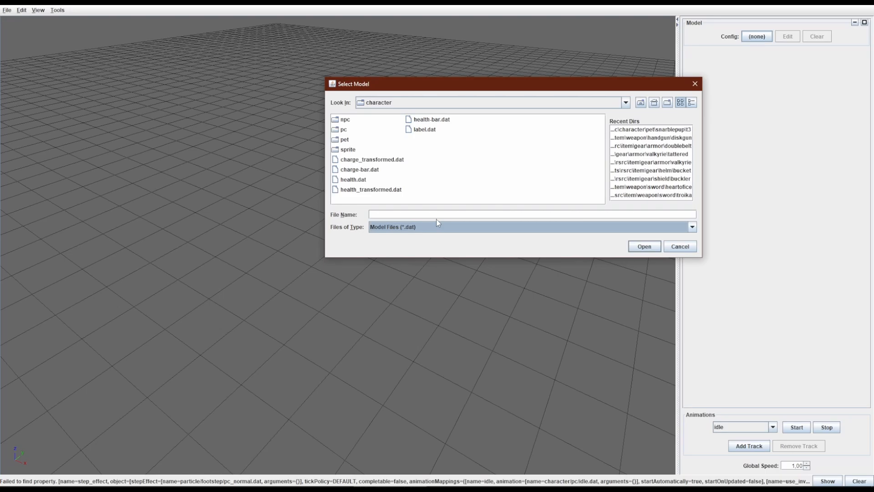
left_click(433, 130)
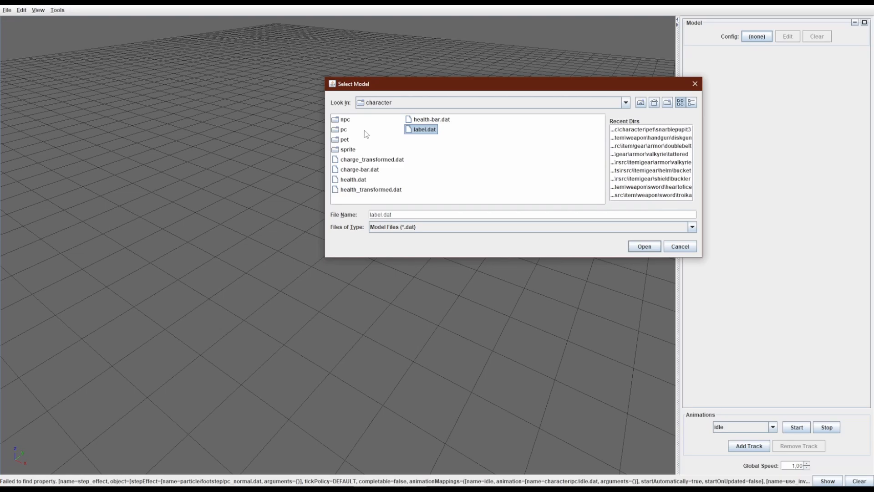
Browse the pc folder inside character and load its model.dat as the model
left_click(343, 130)
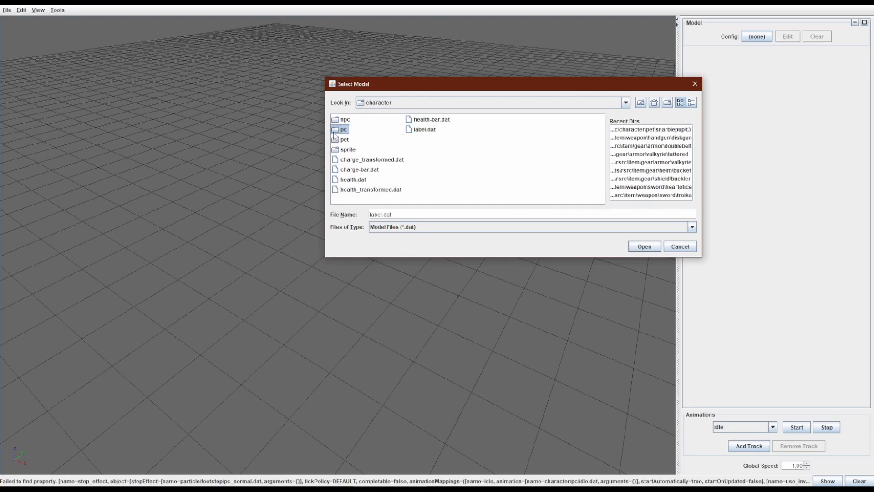
double_click(344, 131)
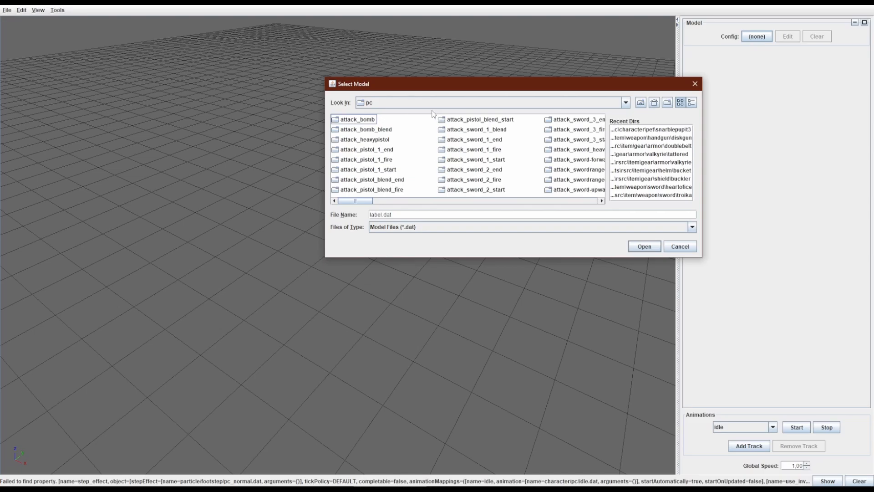
scroll(437, 134, "right", 5)
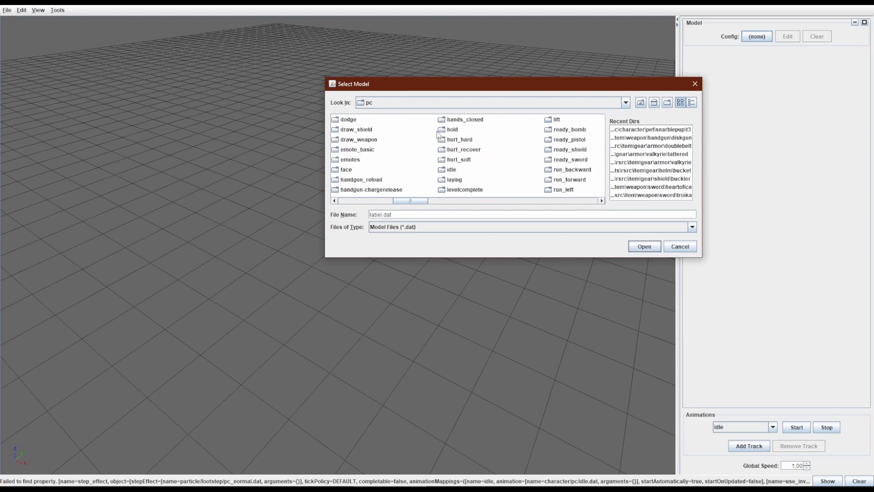
scroll(438, 134, "right", 4)
scroll(424, 152, "left", 2)
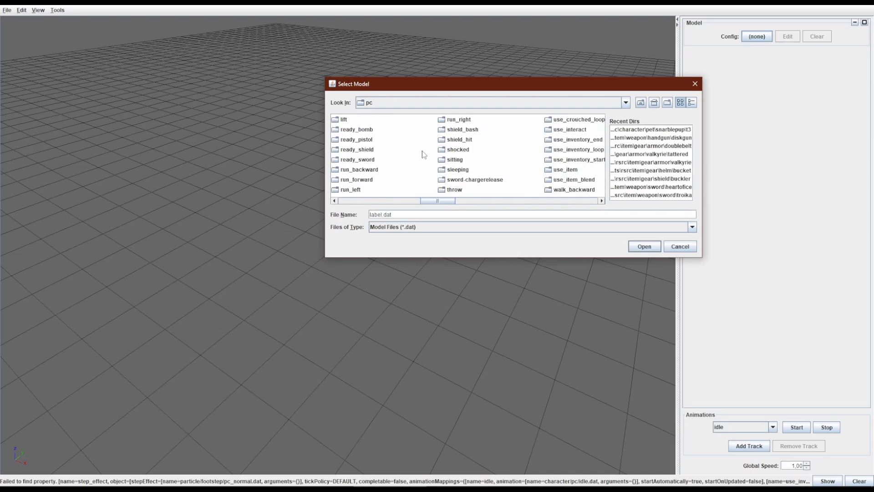
scroll(494, 183, "right", 3)
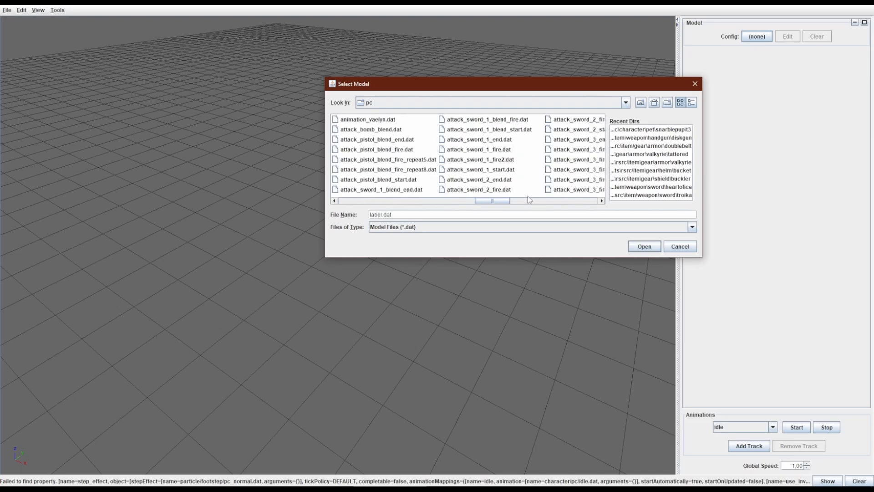
scroll(488, 172, "right", 4)
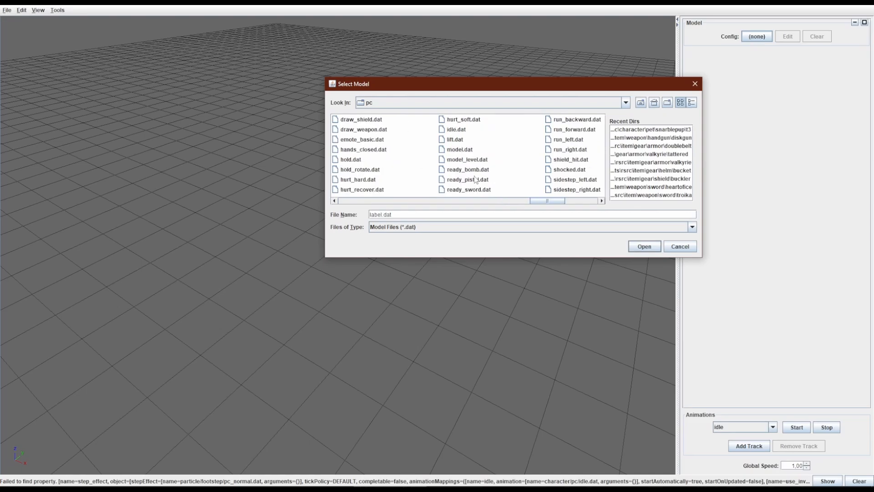
scroll(493, 171, "right", 2)
scroll(493, 172, "left", 2)
left_click(456, 152)
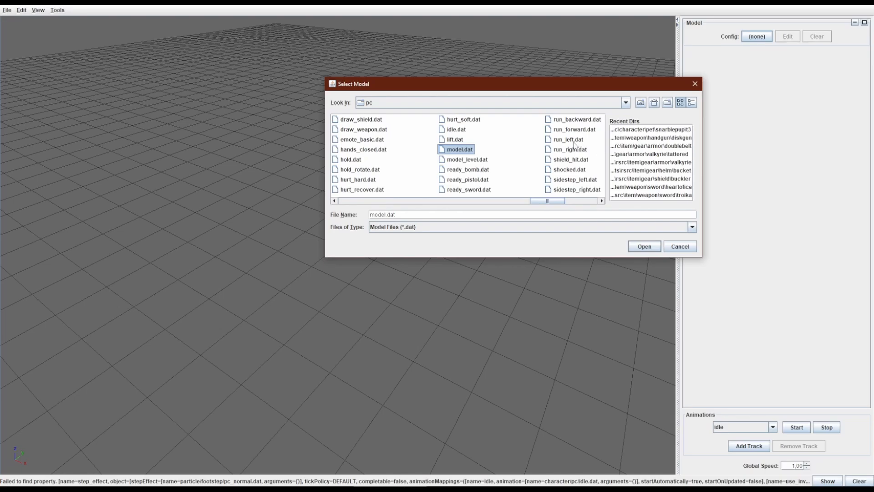
left_click(461, 149)
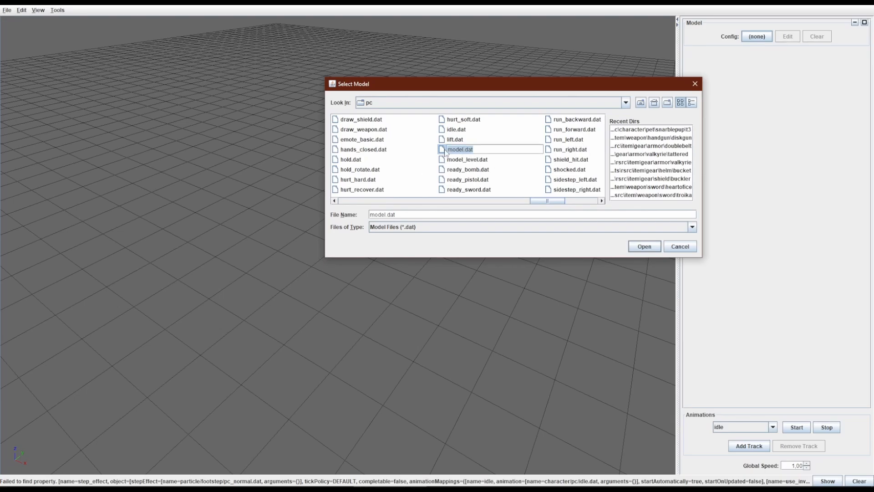
left_click(441, 151)
double_click(441, 150)
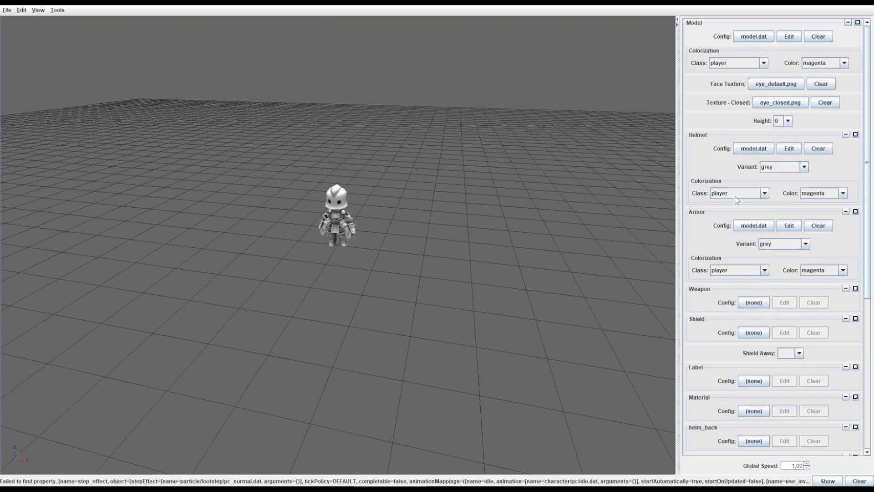
Swap the model config to ready_bomb.dat and then to attack_sword_1_fire2.dat from the pc folder
left_click(753, 37)
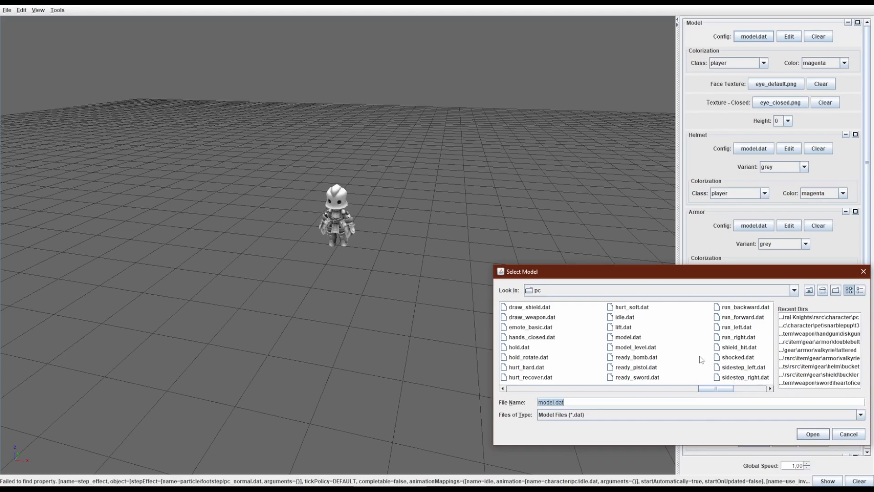
double_click(636, 357)
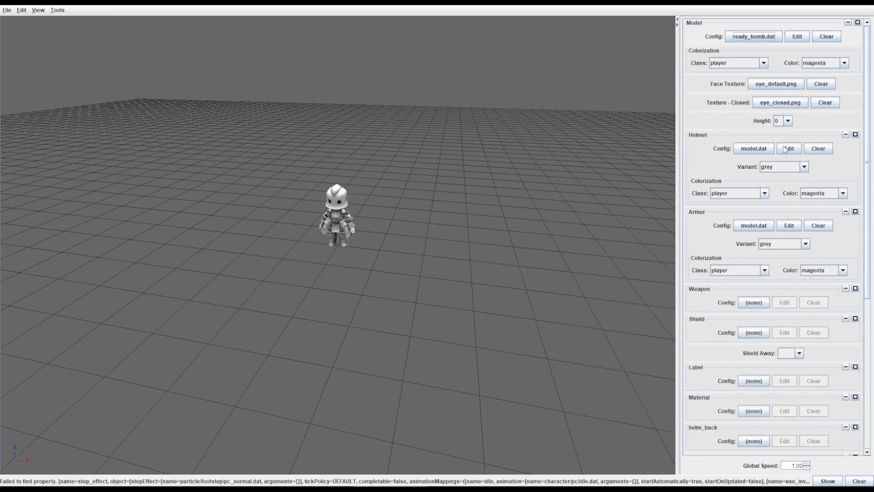
left_click(753, 37)
scroll(692, 345, "up", 5)
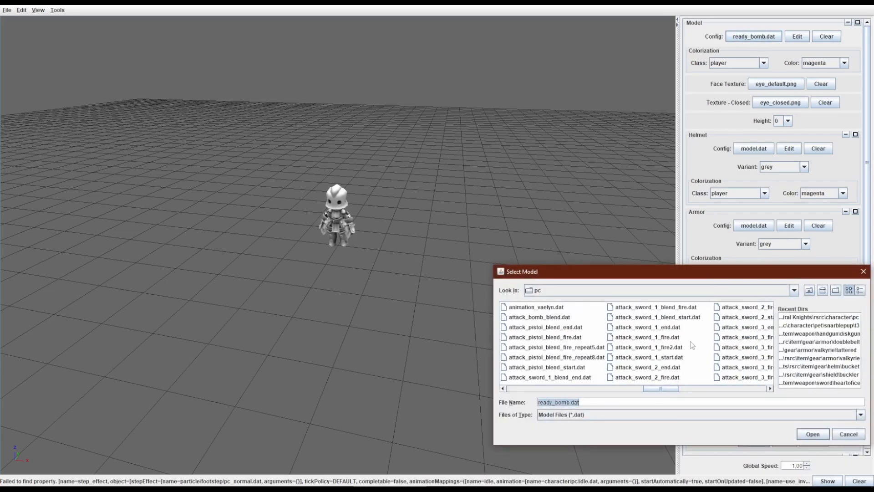
double_click(654, 346)
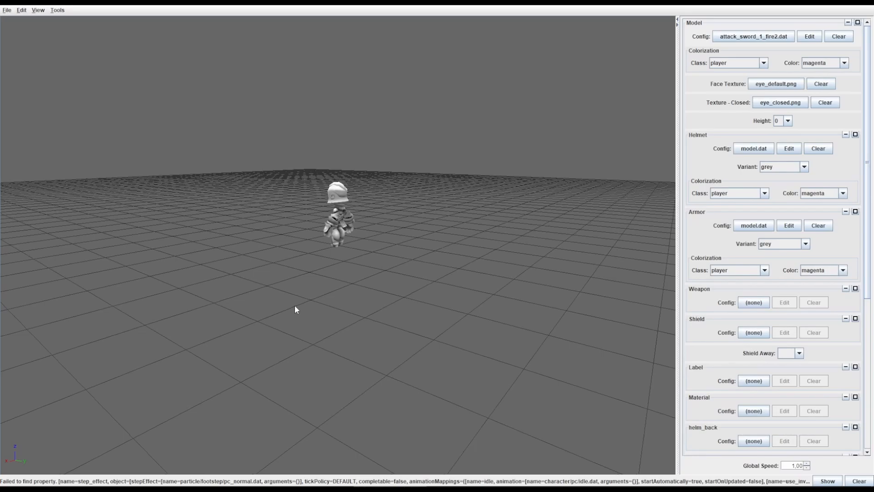
Clear the current model and load attack_sword_1_blend_end.dat from the pc folder on its own
left_click(838, 37)
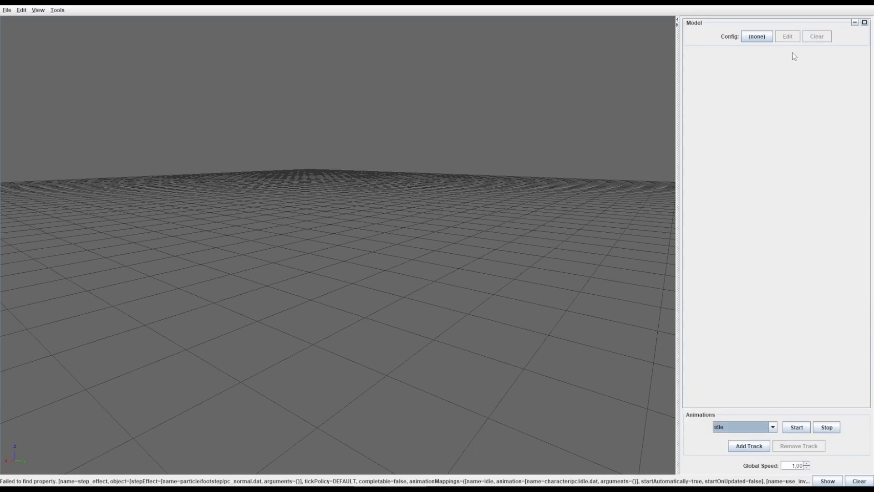
left_click(754, 38)
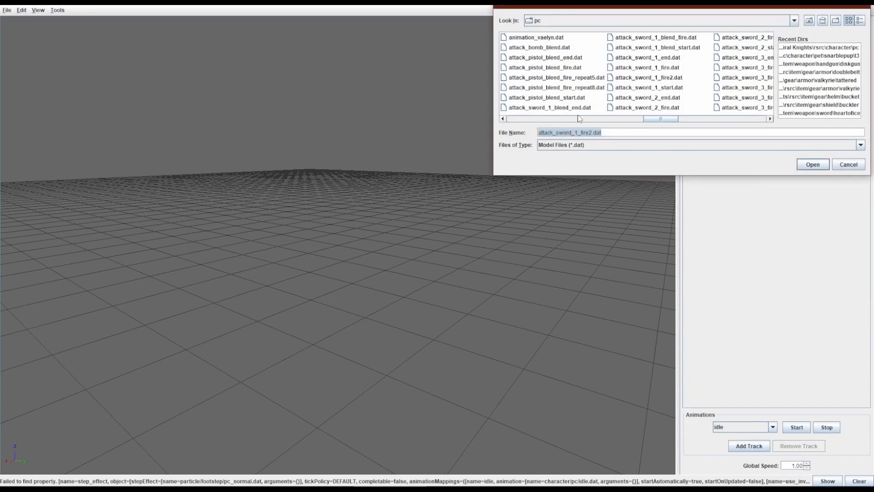
left_click(568, 107)
double_click(568, 108)
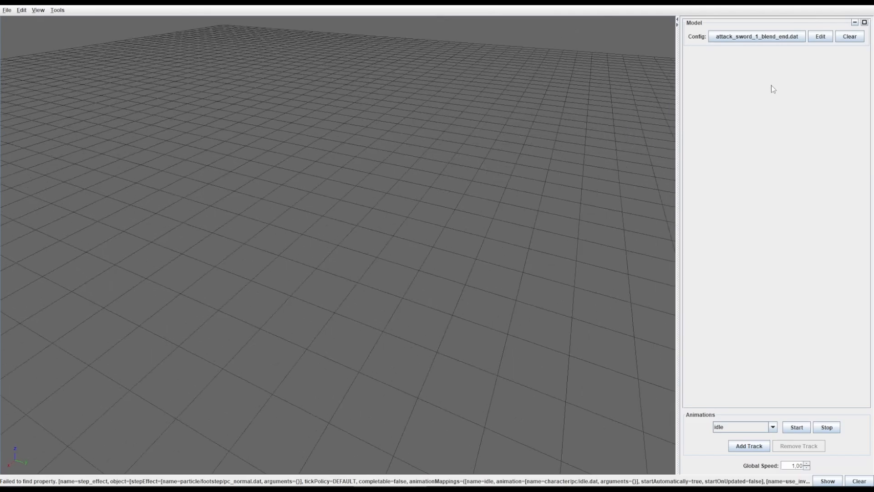
Replace the animation file with model_barrus.dat from the character/npc/crew folder and view the character up close
left_click(757, 38)
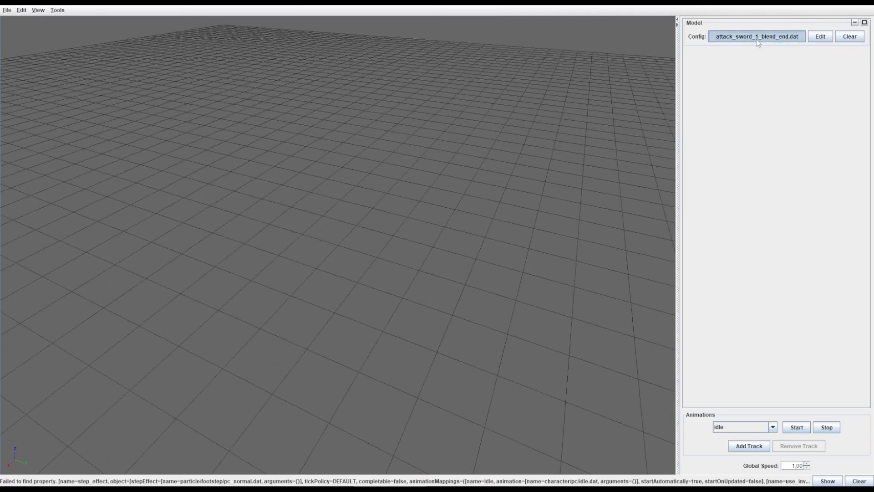
scroll(708, 91, "down", 5)
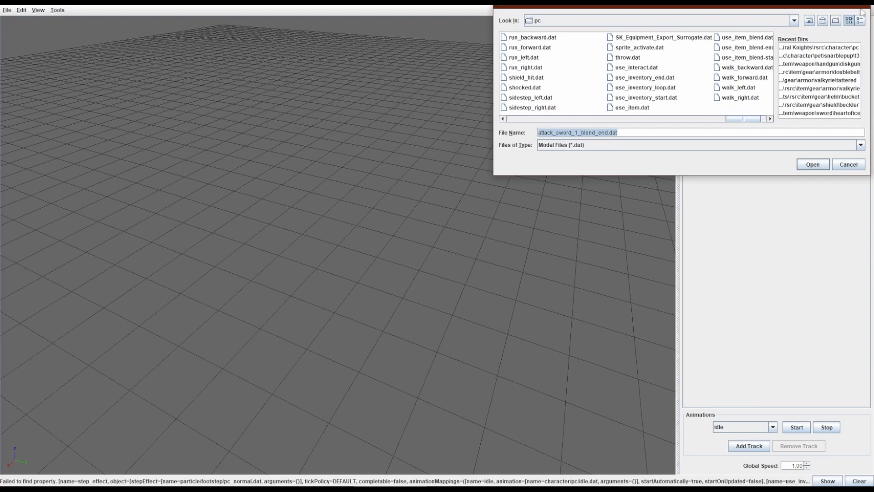
scroll(659, 55, "up", 3)
scroll(659, 56, "up", 2)
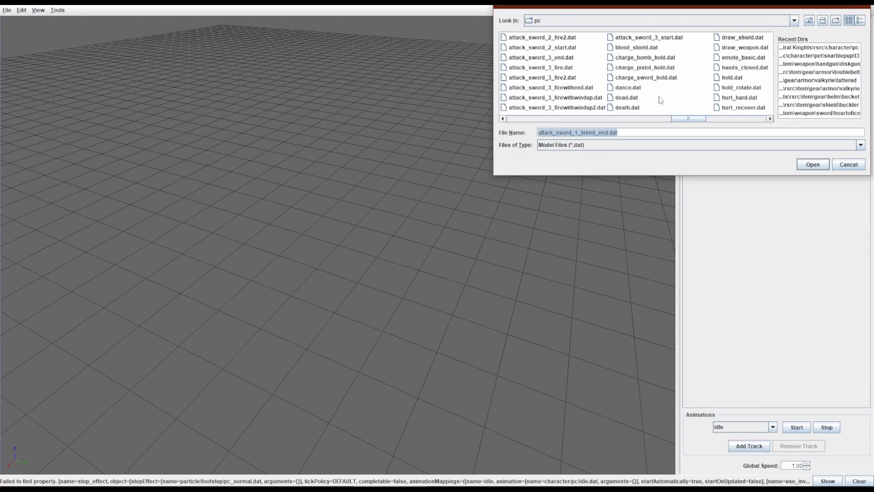
left_click(810, 22)
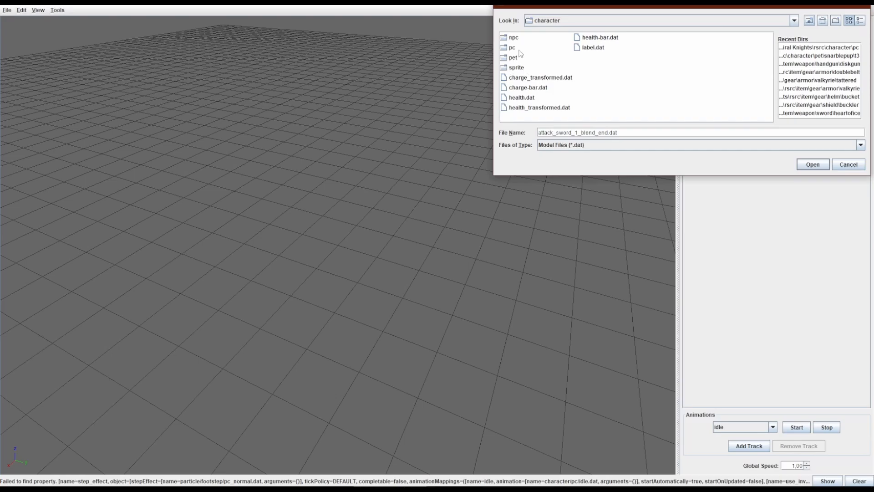
double_click(513, 39)
double_click(512, 39)
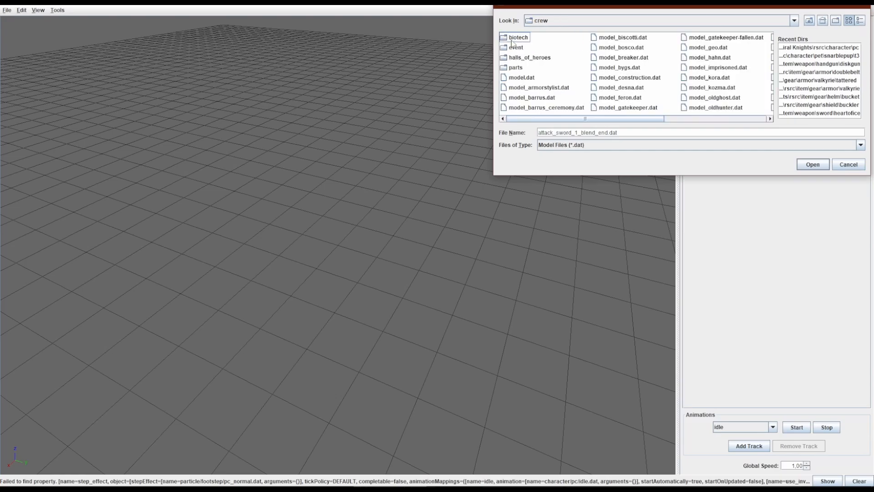
left_click(531, 98)
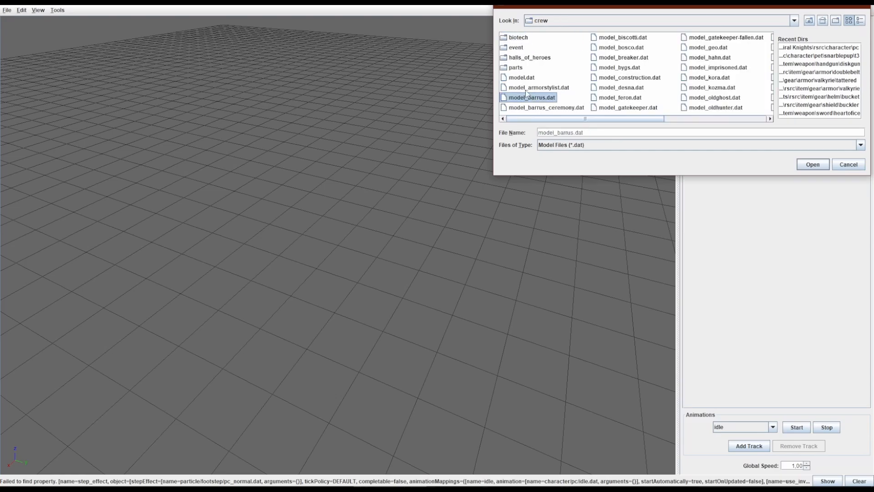
double_click(543, 98)
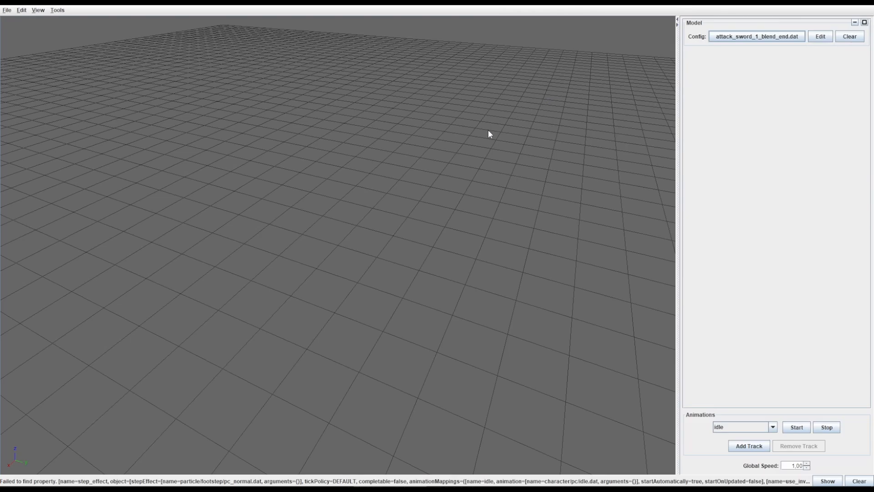
left_click_drag(559, 210, 728, 185)
scroll(508, 204, "up", 3)
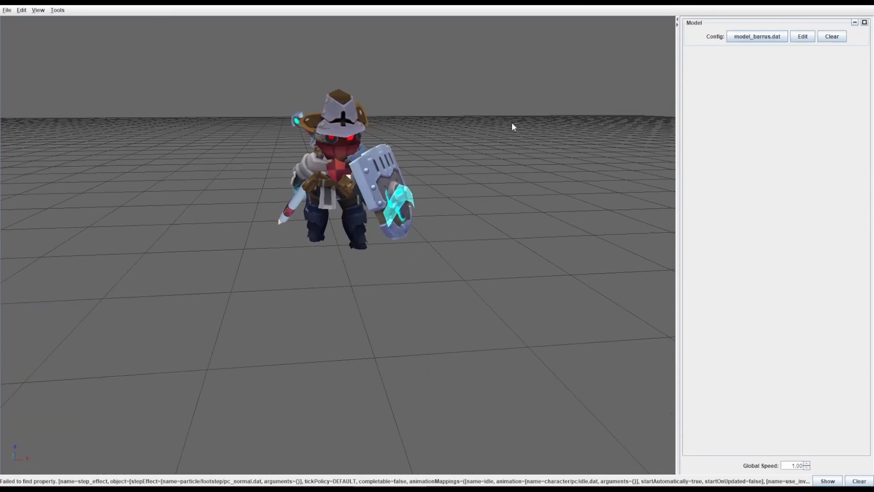
Load model_desna.dat from the crew folder, and replace it with model_kozma.dat from the same folder
left_click(756, 37)
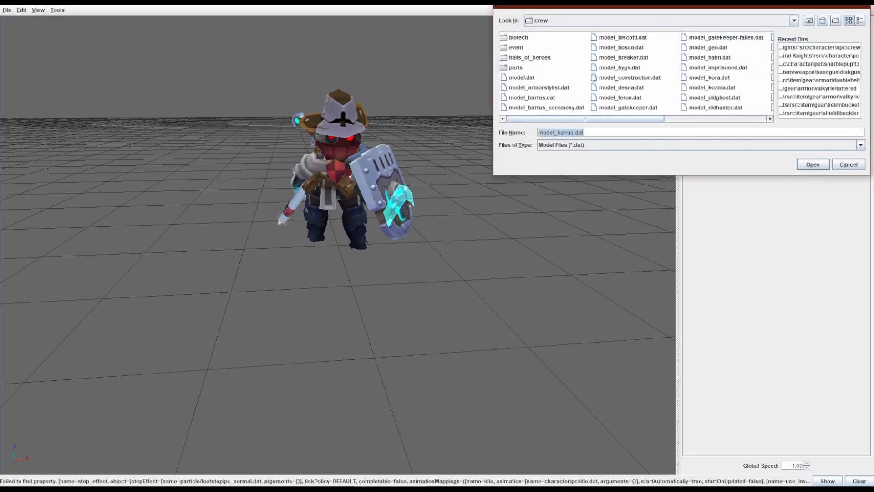
double_click(618, 87)
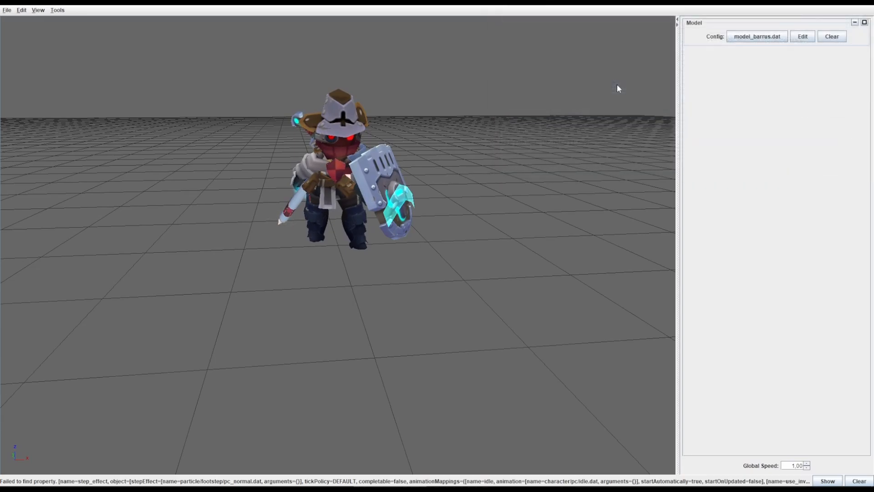
left_click(764, 37)
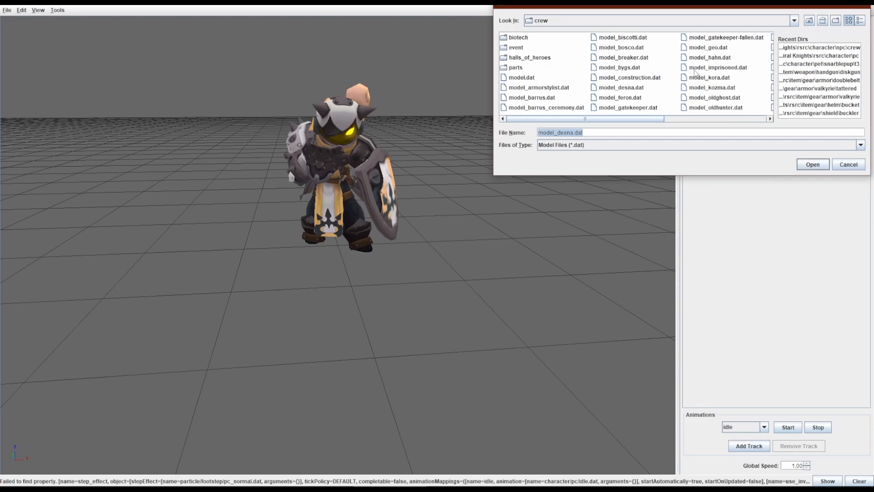
scroll(677, 64, "down", 3)
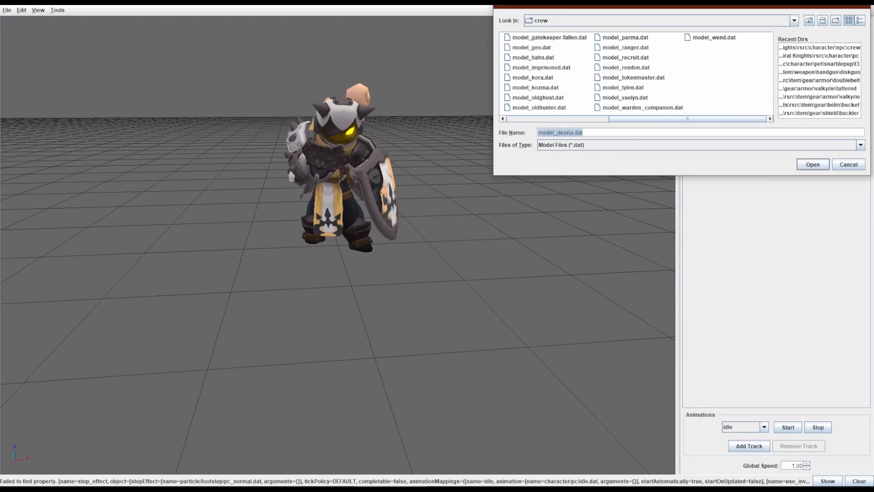
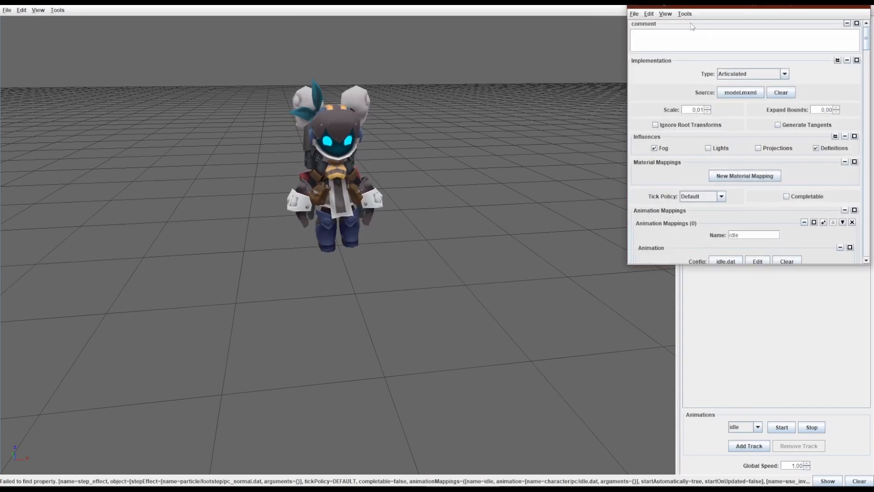
Examine the animation mappings, node transforms and attachments in the model_kozma.dat config, and close its resource editor
left_click_drag(671, 3, 485, 62)
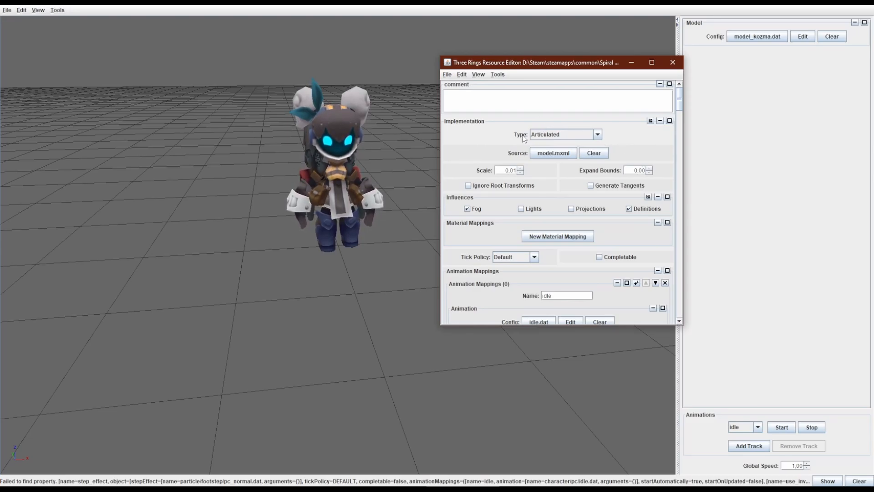
scroll(547, 182, "down", 3)
scroll(547, 181, "down", 5)
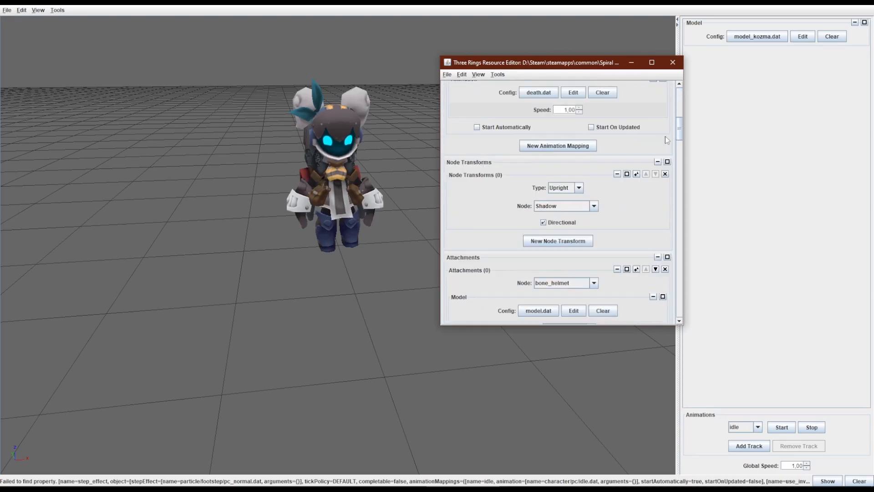
left_click_drag(680, 131, 704, 317)
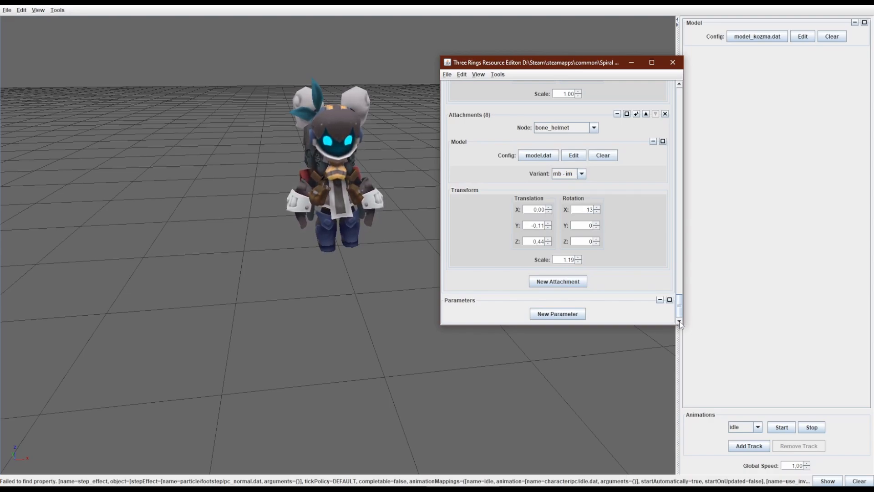
scroll(589, 268, "up", 10)
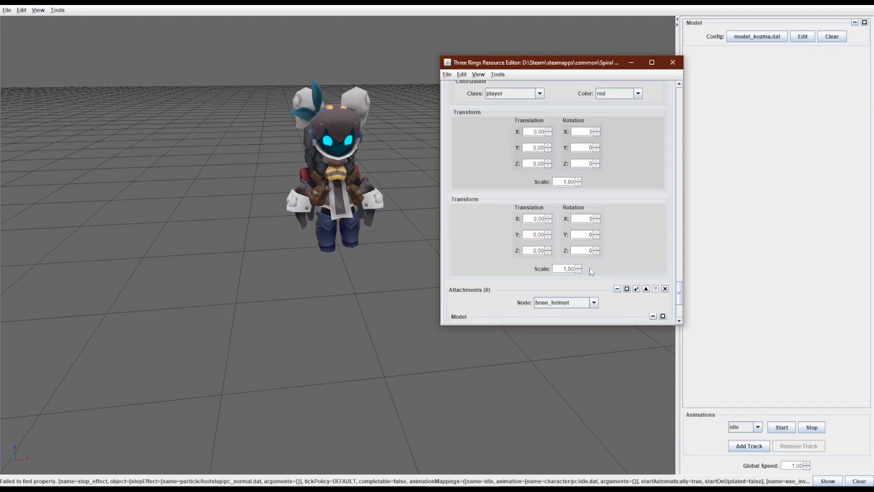
scroll(609, 268, "up", 10)
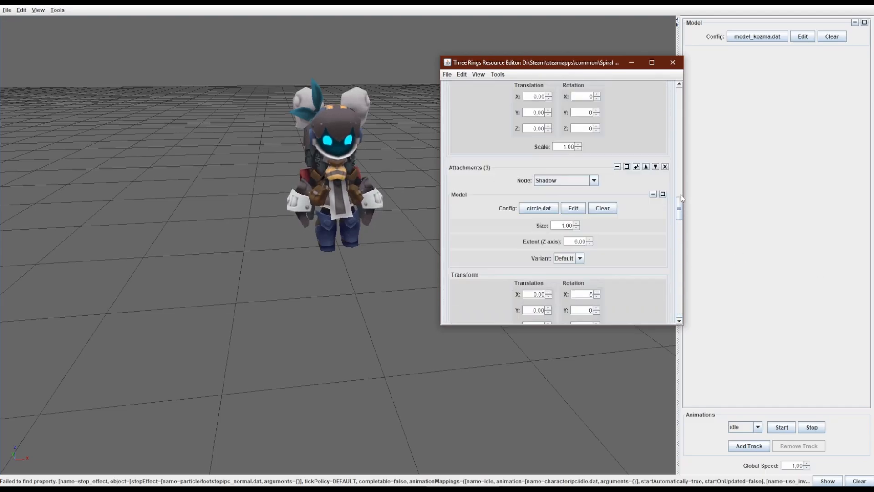
left_click(673, 61)
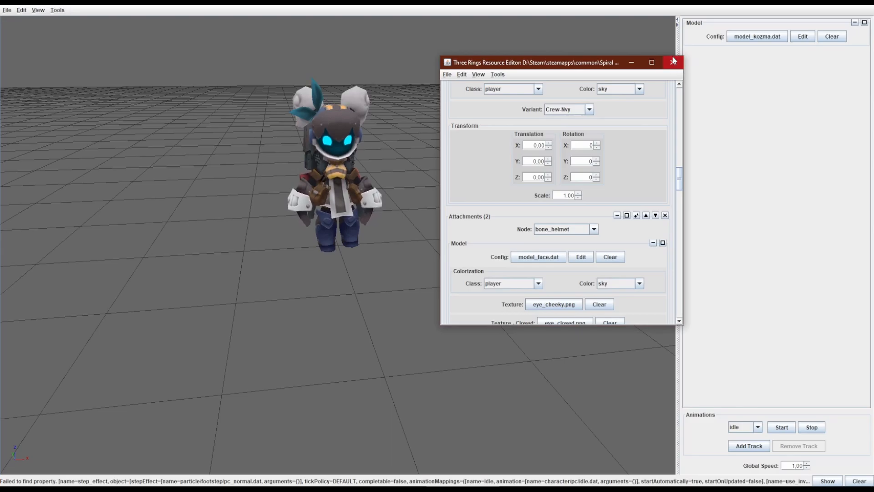
Load model.dat from the recent item/gear/shield/buckler folder as the model
left_click(744, 39)
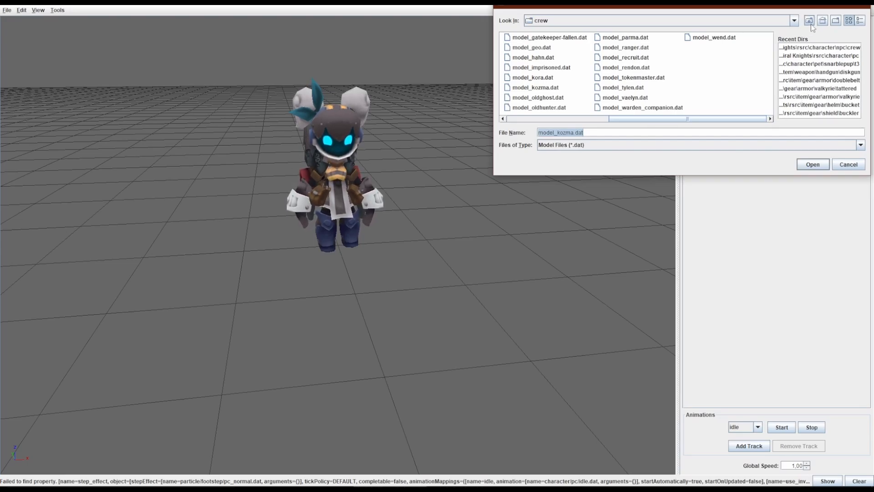
left_click(841, 56)
left_click(841, 72)
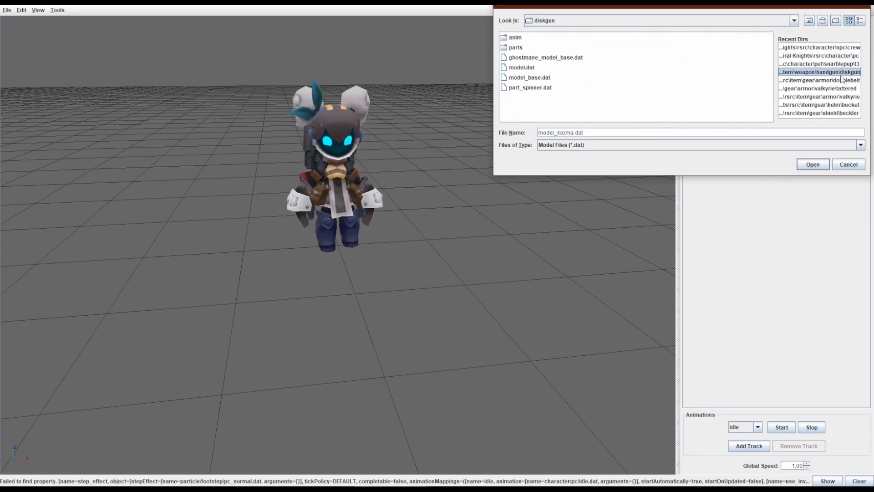
left_click(829, 113)
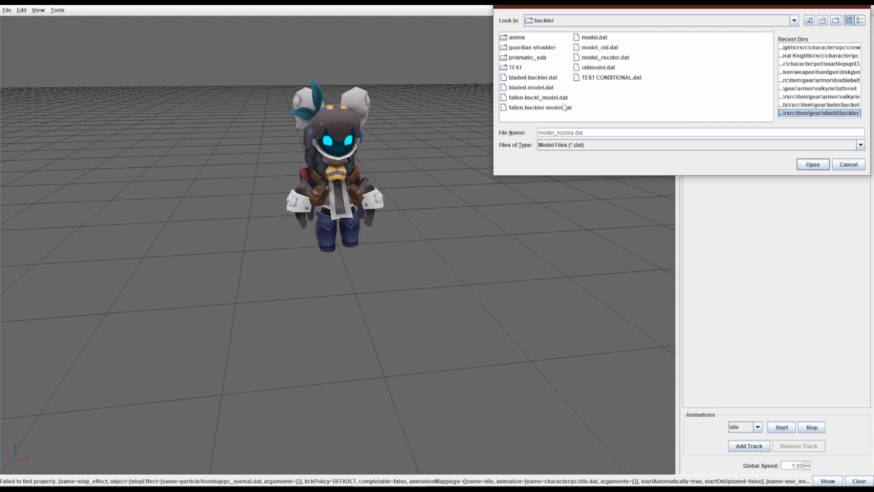
left_click(594, 38)
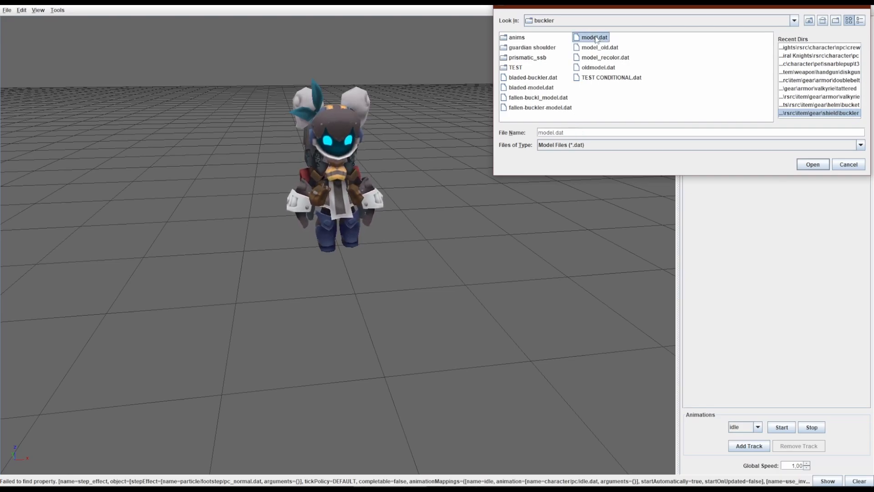
double_click(595, 38)
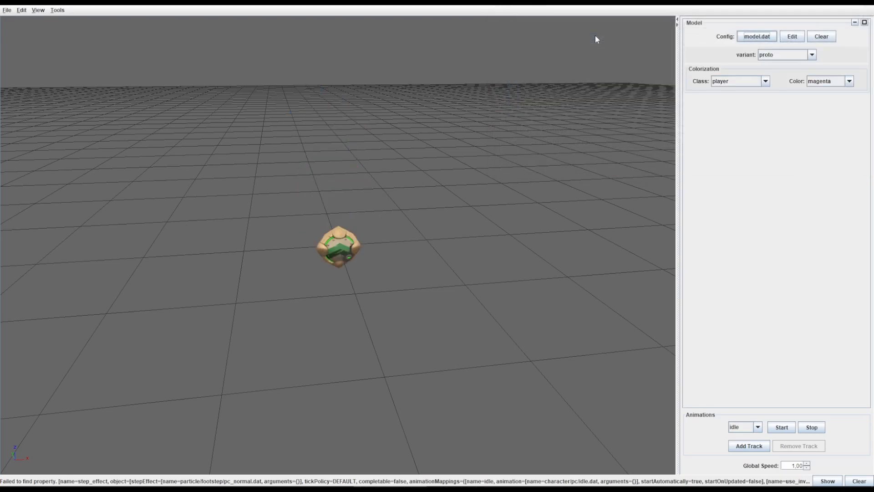
Inspect the buckler's conditional config, open its default model model_old.dat in a separate editor, and close the conditional config's editor
left_click(786, 40)
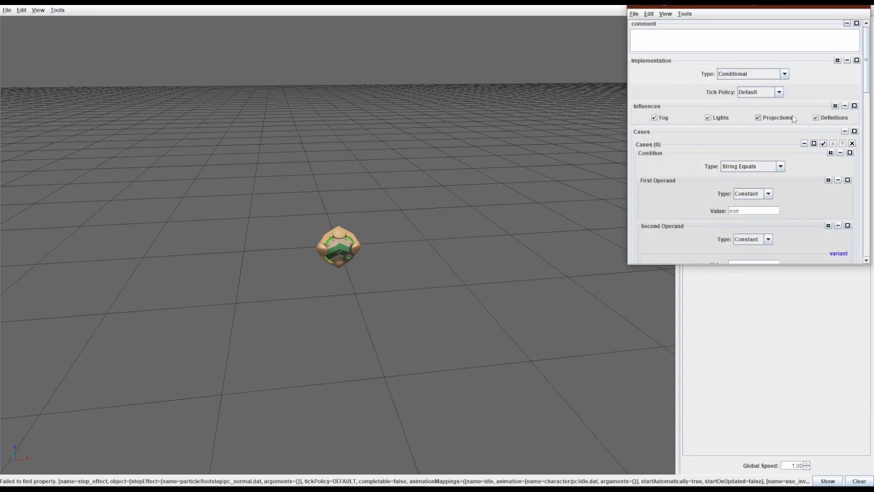
scroll(792, 115, "down", 15)
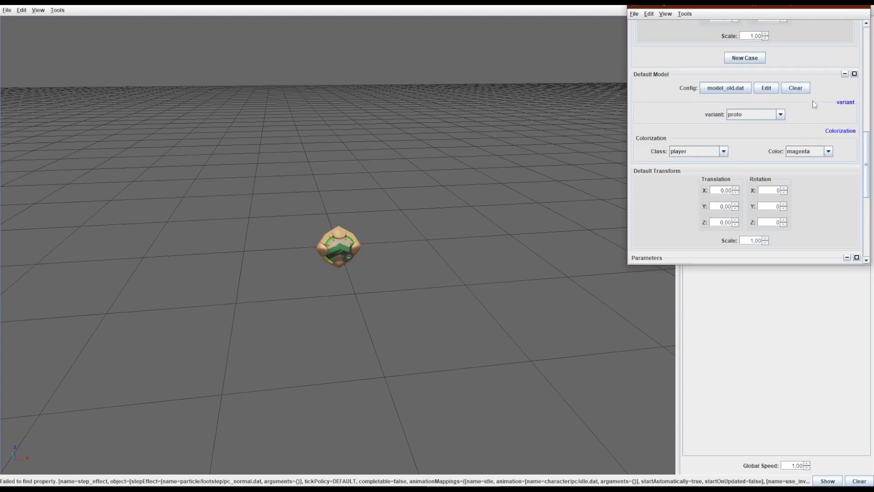
scroll(814, 105, "up", 3)
left_click(763, 174)
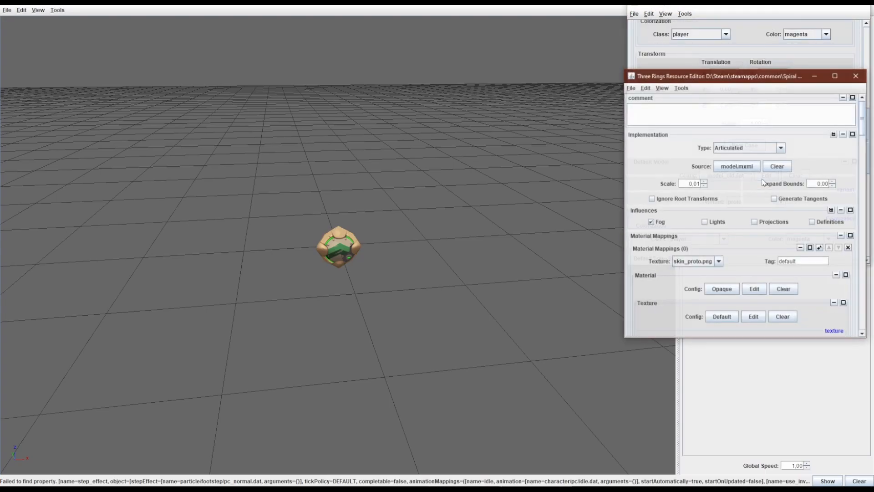
left_click_drag(752, 79, 754, 14)
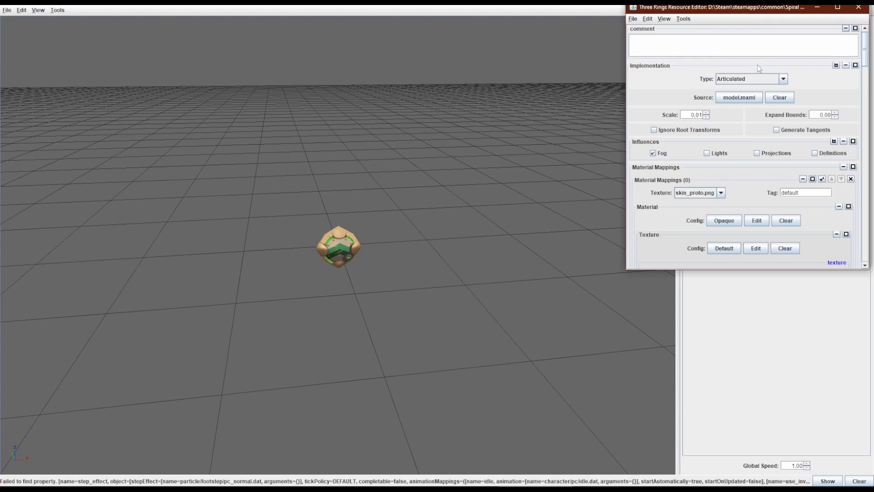
left_click_drag(752, 12, 549, 141)
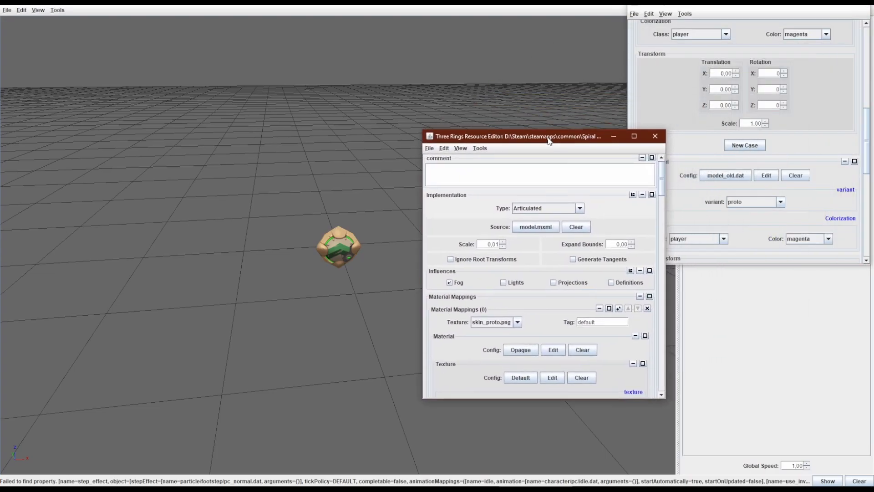
scroll(730, 154, "up", 6)
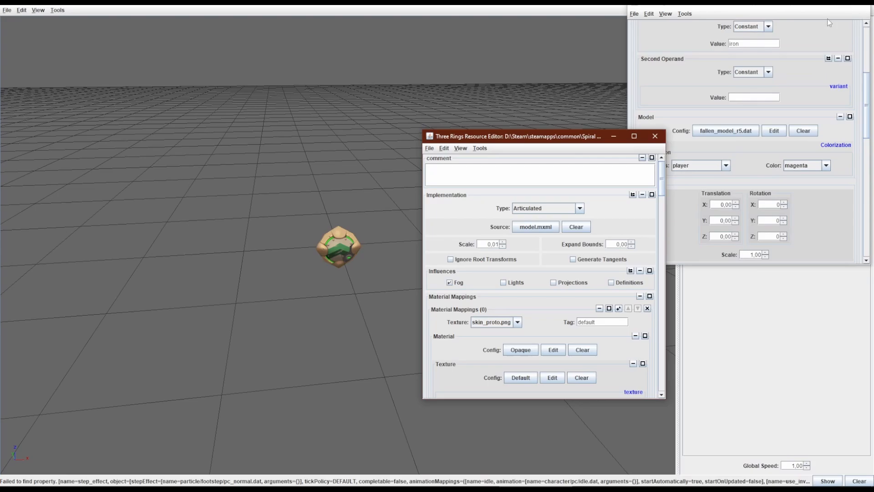
left_click(860, 7)
Set the buckler model's variant to iron
left_click(781, 56)
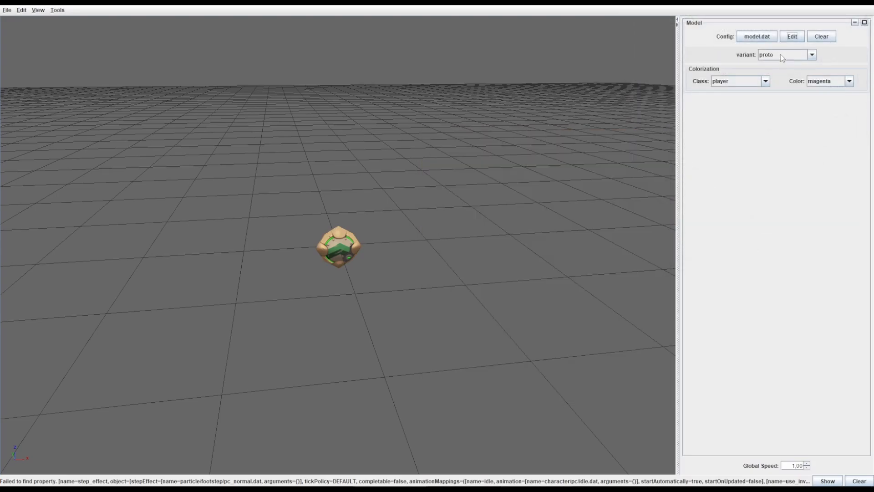
left_click(781, 57)
left_click(778, 96)
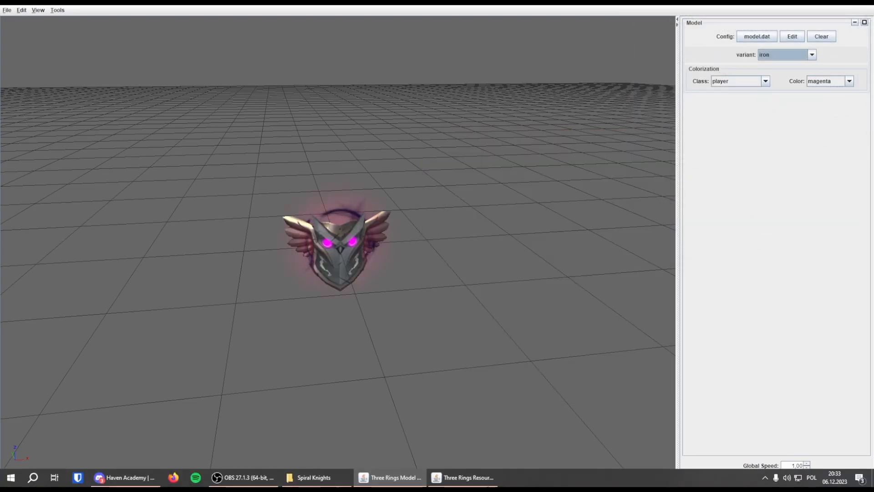
Return to the model_old.dat resource editor and review the available implementation types, keeping Articulated
left_click(464, 477)
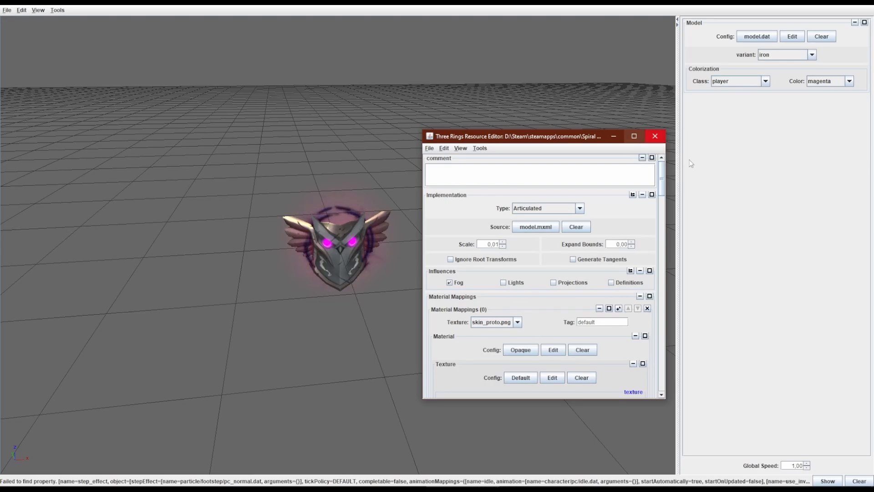
left_click(540, 210)
scroll(539, 219, "up", 2)
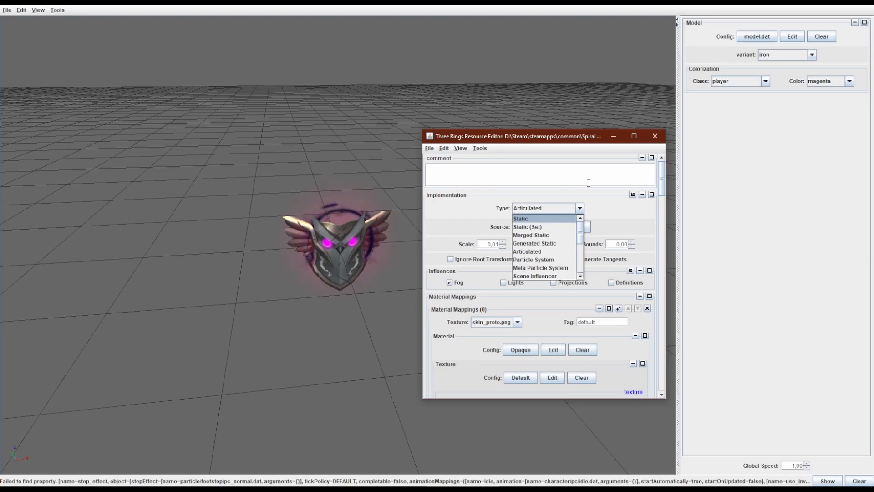
key("Down")
key("Down")
key("Down")
key("Down")
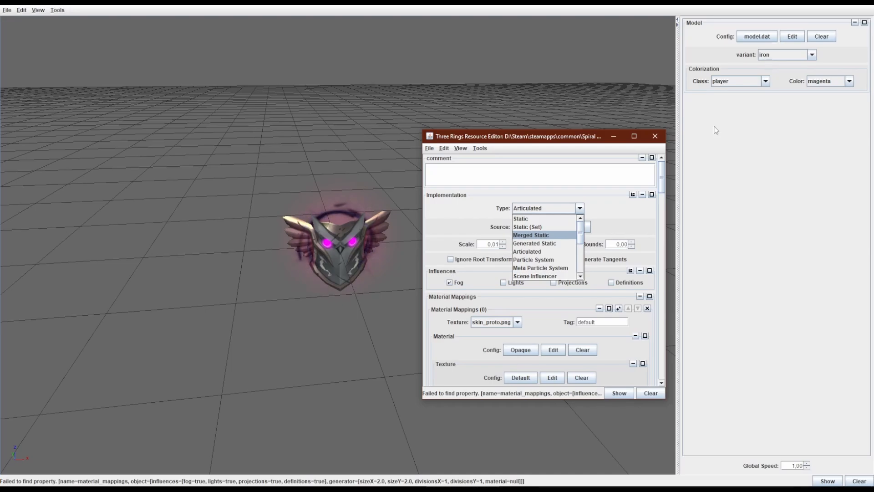
scroll(576, 264, "down", 4)
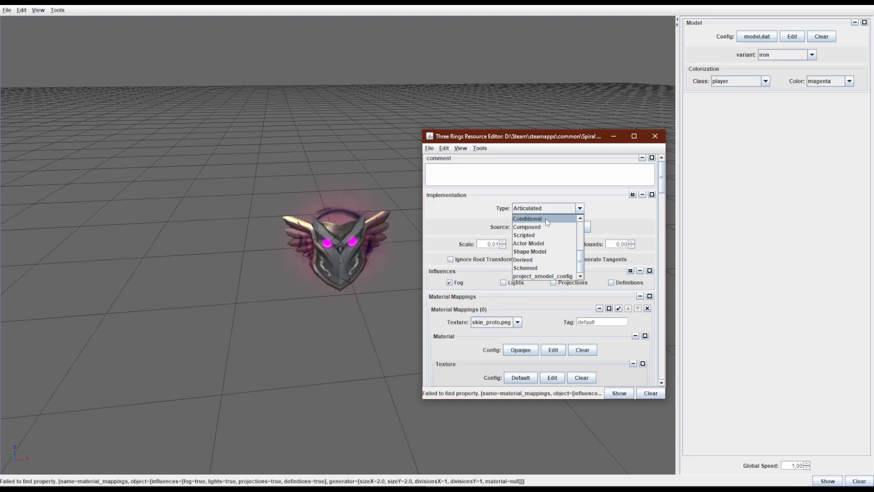
scroll(550, 232, "up", 1)
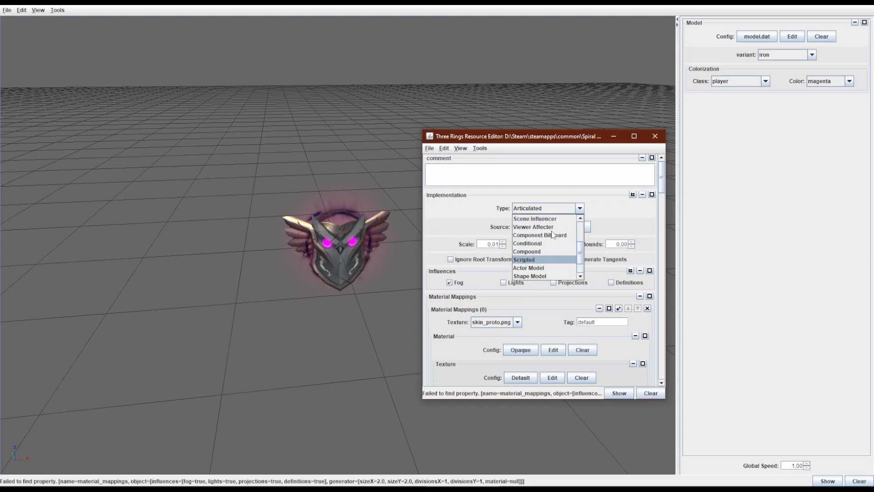
left_click(620, 204)
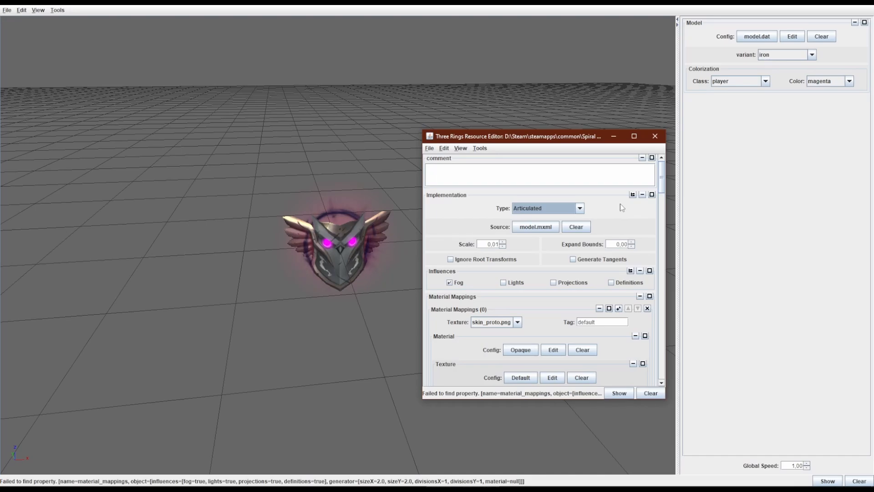
Examine the material mappings, direct parameter paths and variant options in the model_old.dat config
scroll(595, 304, "down", 3)
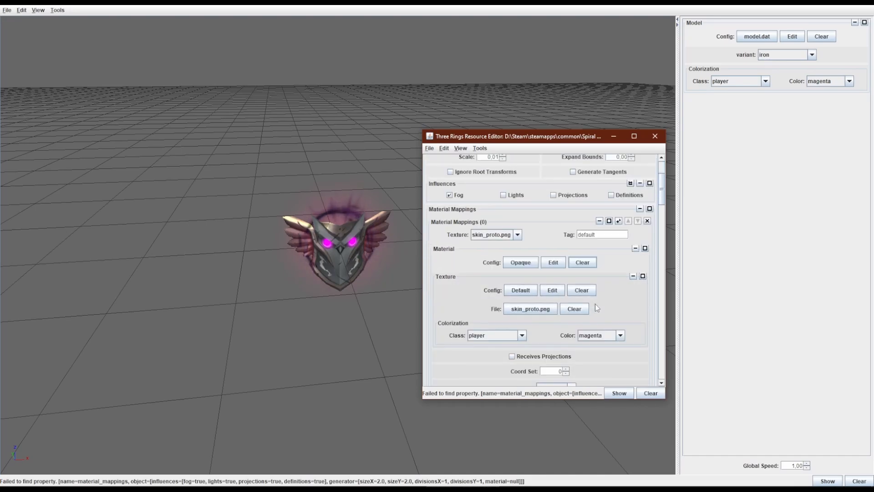
scroll(595, 308, "down", 2)
scroll(594, 304, "up", 5)
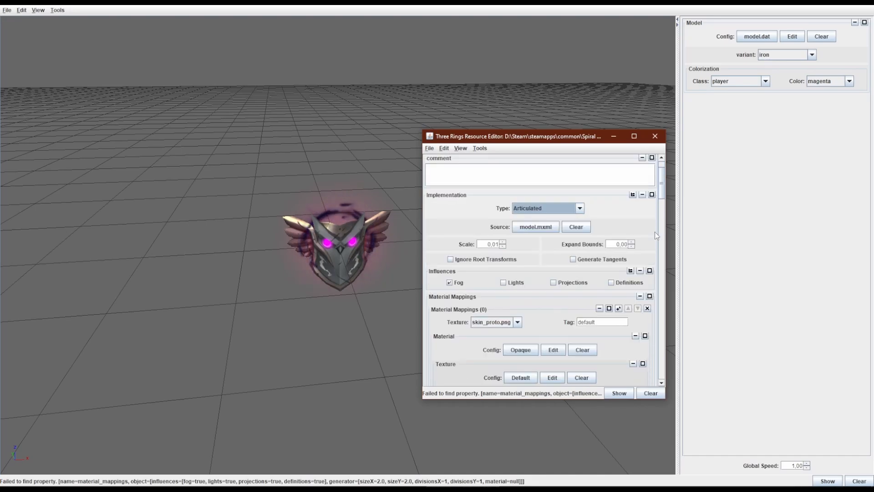
scroll(620, 218, "down", 15)
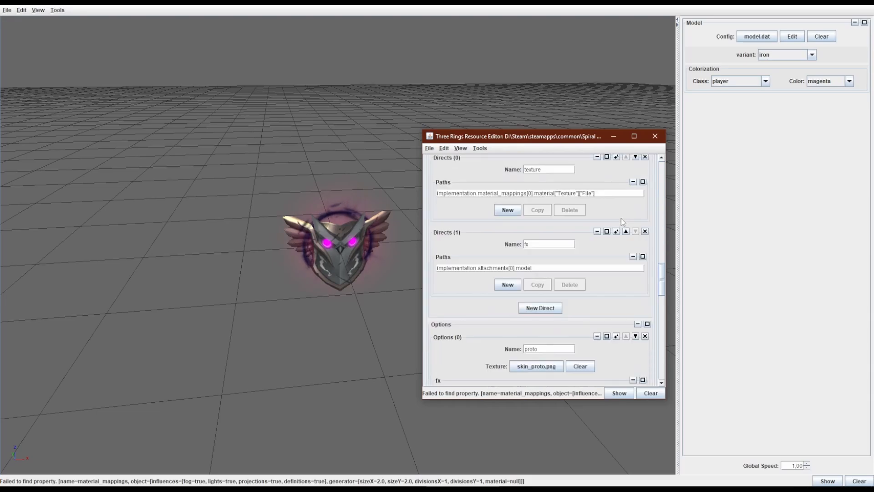
scroll(622, 249, "up", 10)
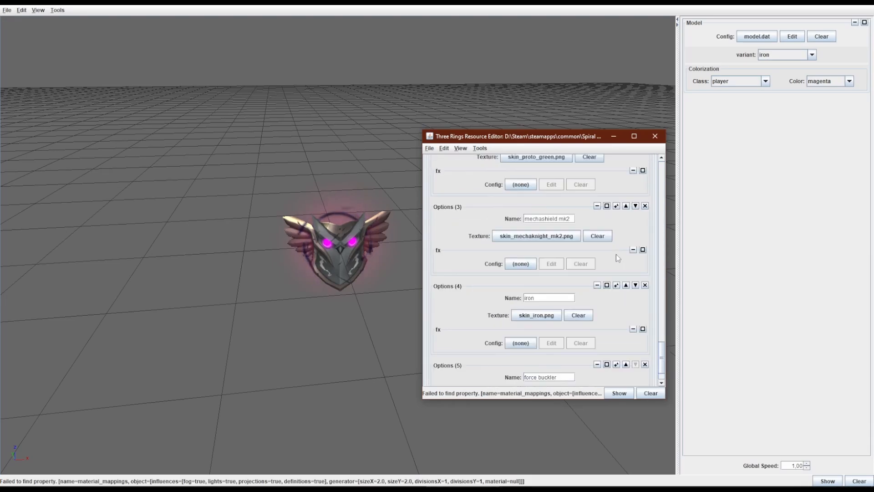
scroll(609, 299, "up", 5)
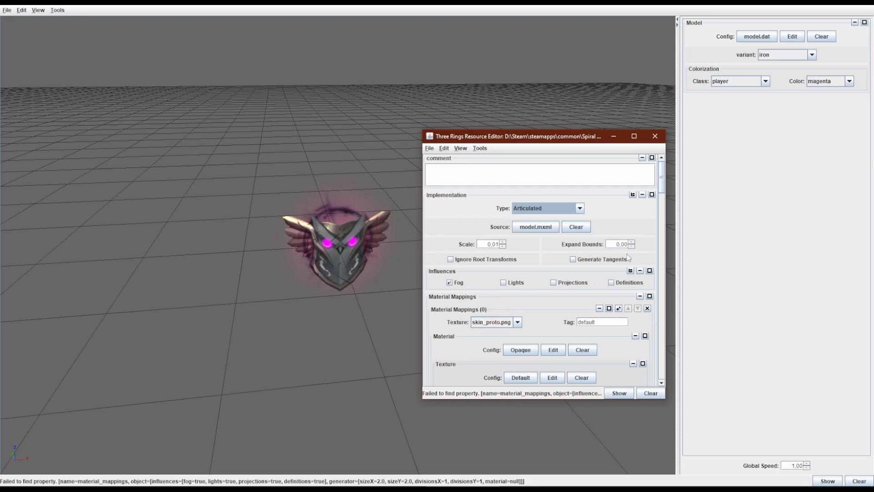
Browse the available material configs for the skin_proto.png mapping, including the Gear materials, and leave Opaque selected
scroll(630, 273, "down", 5)
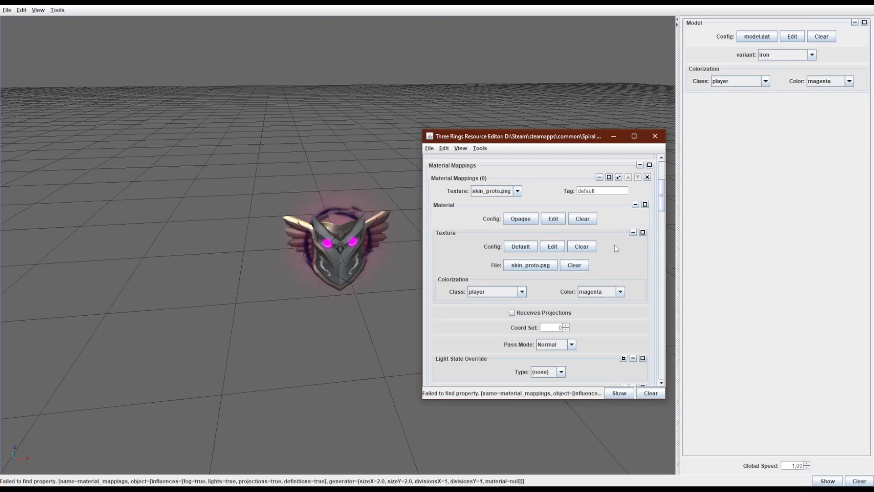
left_click(517, 219)
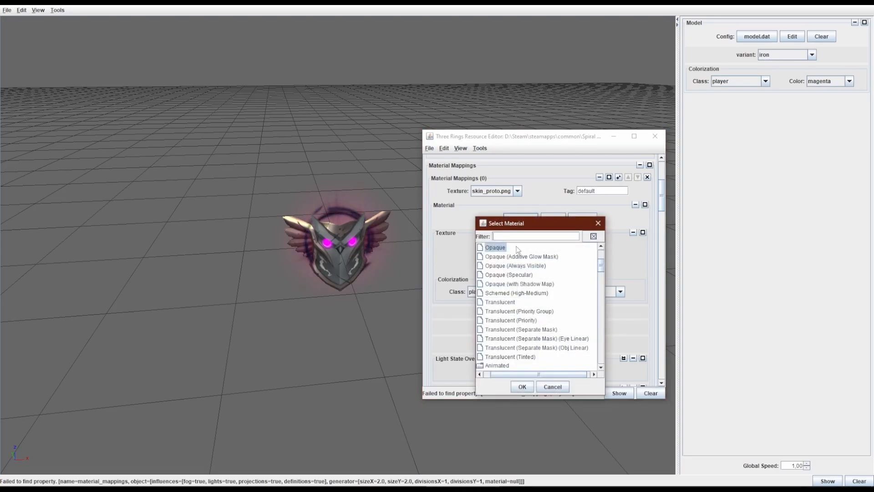
scroll(509, 303, "up", 4)
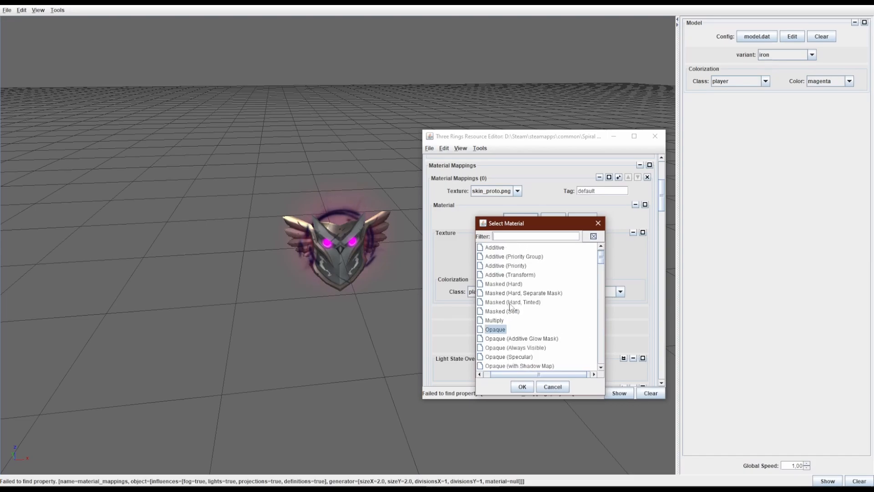
left_click_drag(529, 229, 439, 199)
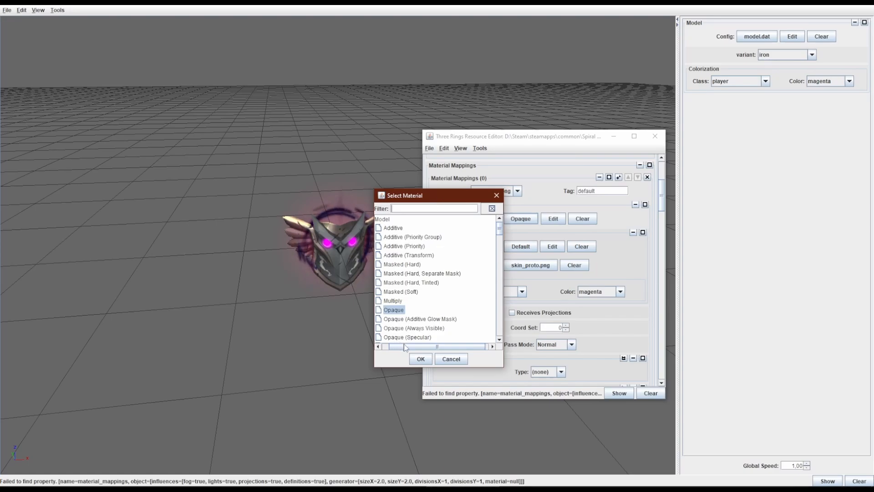
left_click_drag(403, 346, 371, 347)
scroll(410, 276, "down", 15)
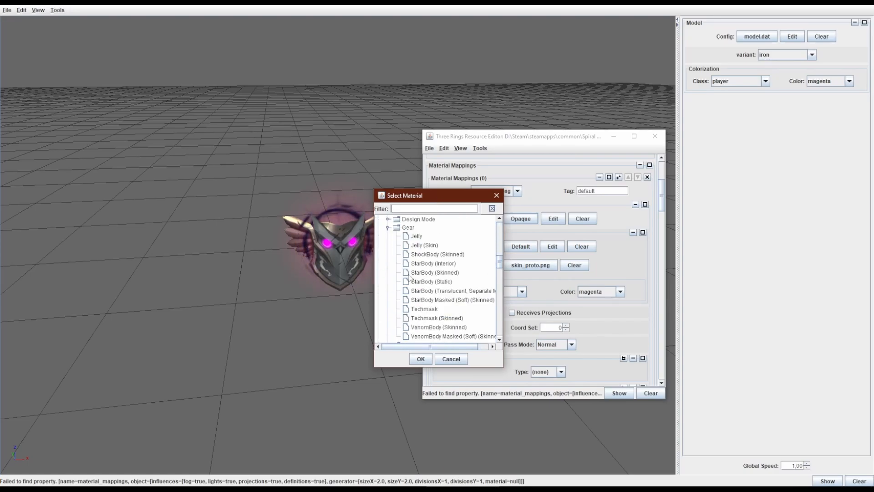
scroll(417, 283, "down", 9)
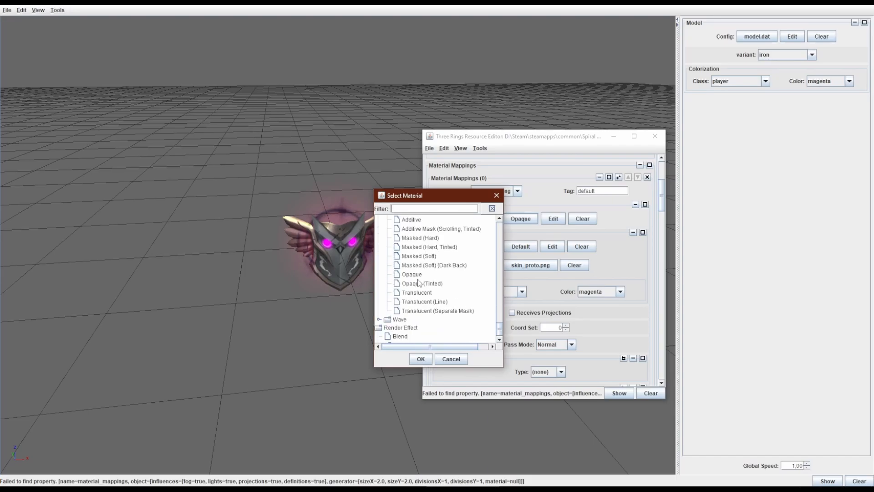
scroll(418, 283, "up", 7)
scroll(418, 283, "up", 8)
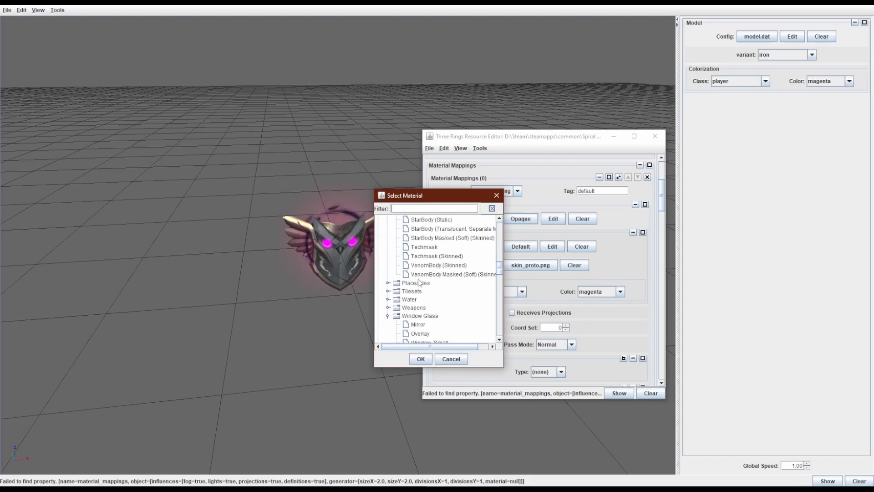
scroll(419, 282, "up", 10)
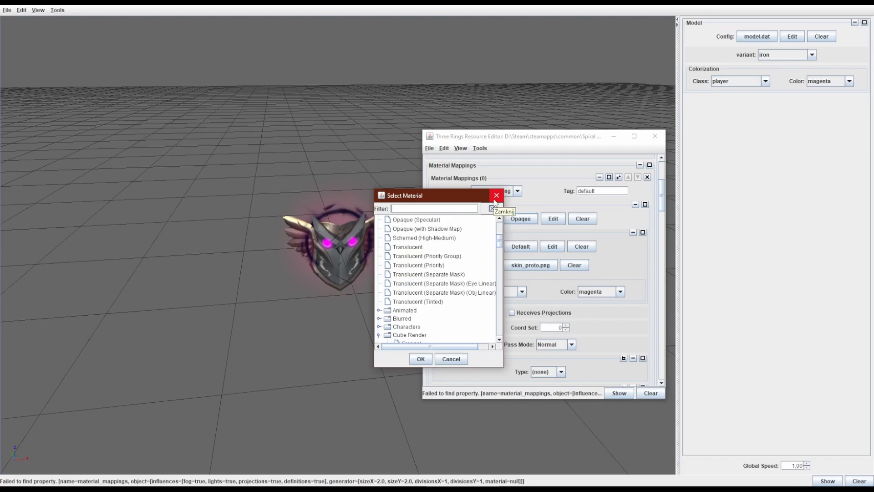
left_click(496, 195)
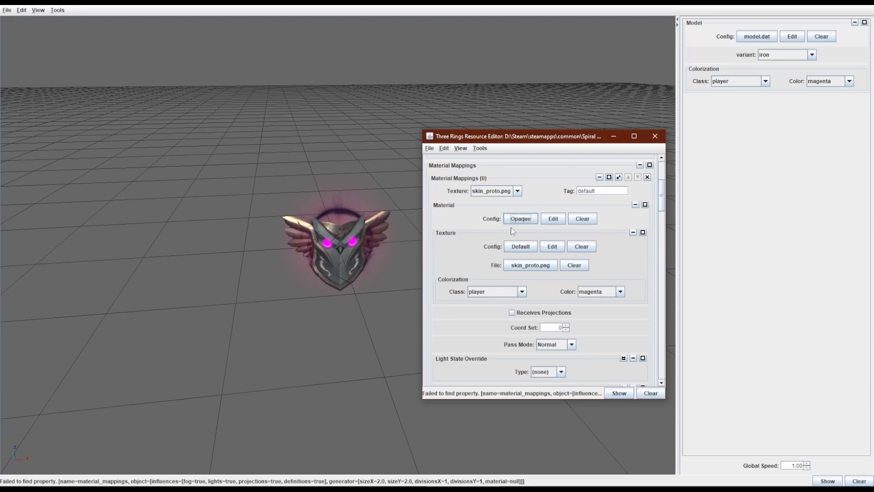
Review the texture config options under 2D File, including Colorized (Single), and close the selection without changing it
left_click(520, 246)
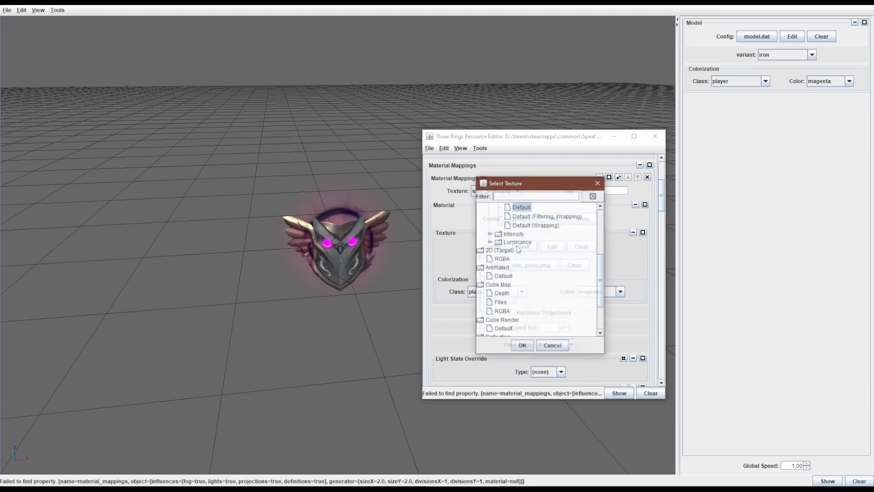
scroll(536, 275, "up", 2)
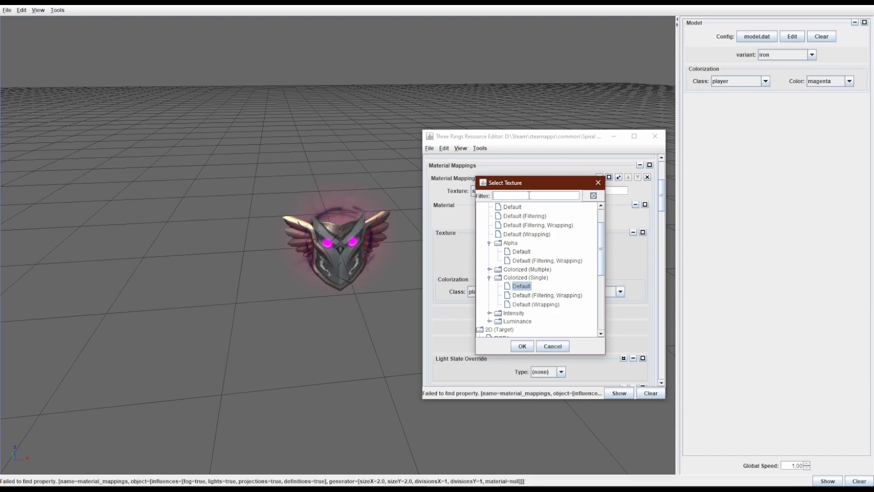
left_click_drag(512, 183, 606, 111)
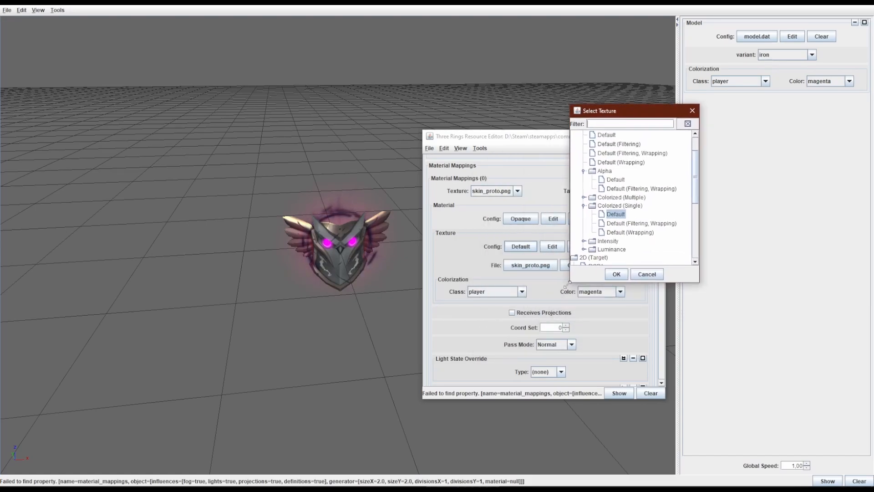
left_click(588, 293)
left_click(692, 111)
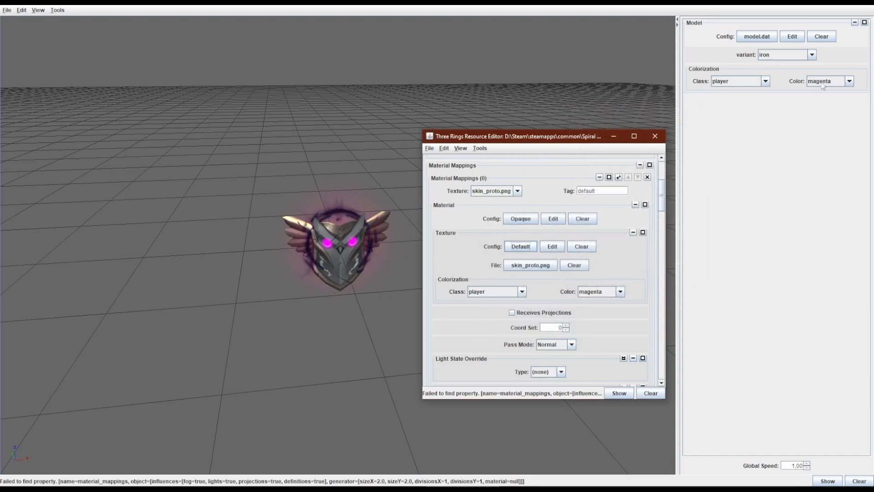
Preview the shield's player colorization in vermillion and restore it to magenta
left_click(827, 81)
left_click(824, 94)
left_click(822, 82)
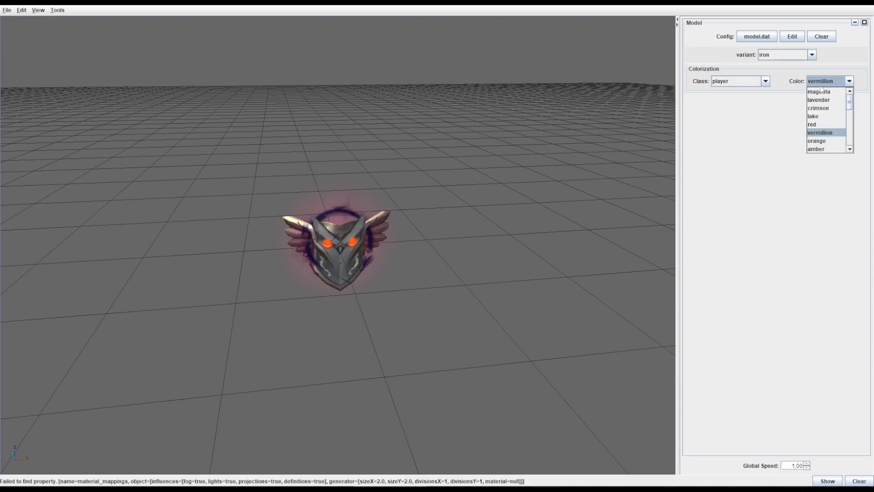
left_click(810, 97)
Return to the model_old.dat editor and inspect the texture configs and the texture file's buckler folder path without changing either
left_click(463, 478)
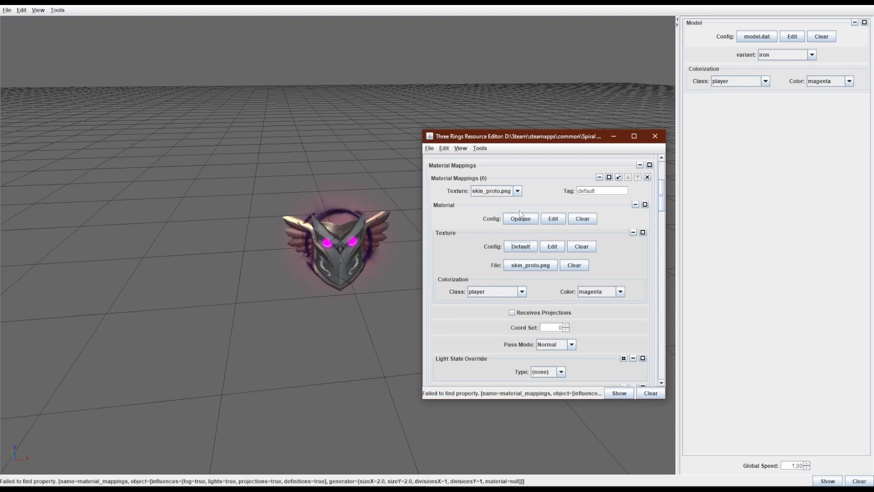
left_click(518, 247)
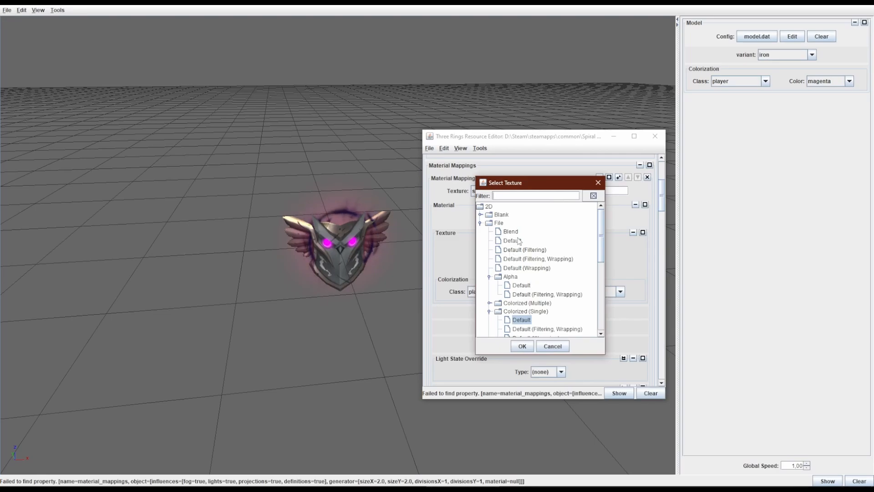
left_click(598, 183)
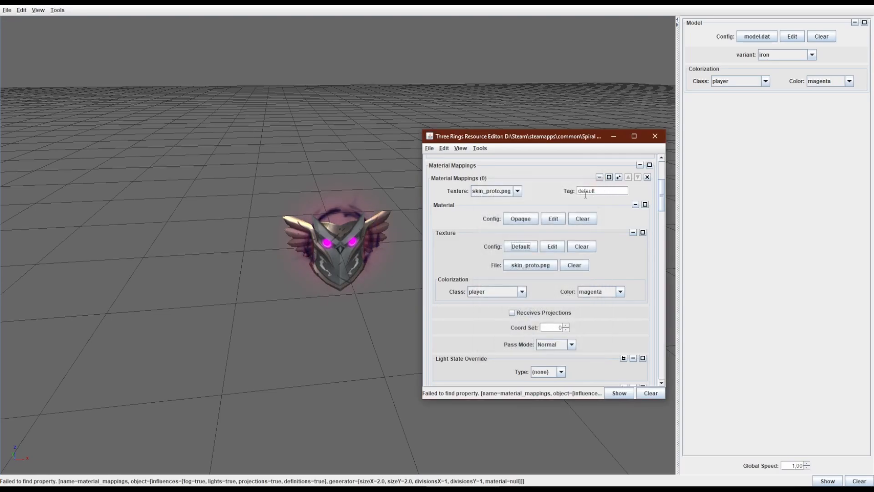
left_click(528, 268)
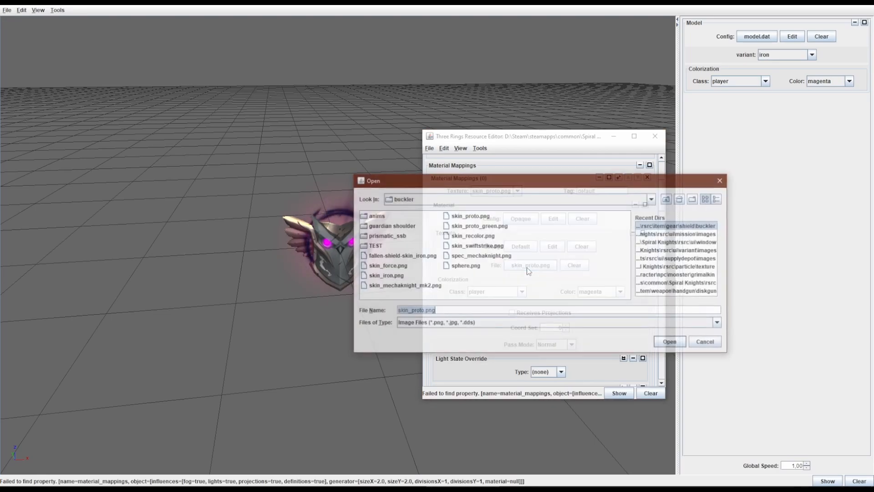
left_click_drag(471, 184, 566, 31)
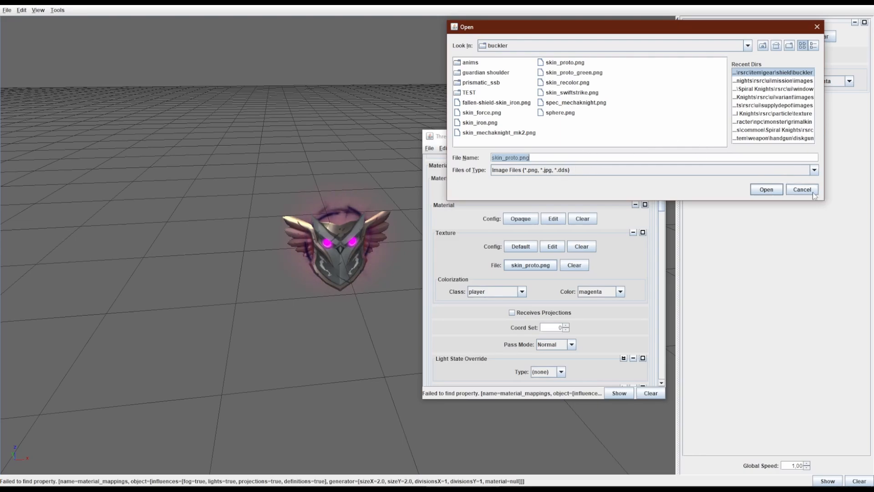
left_click(676, 46)
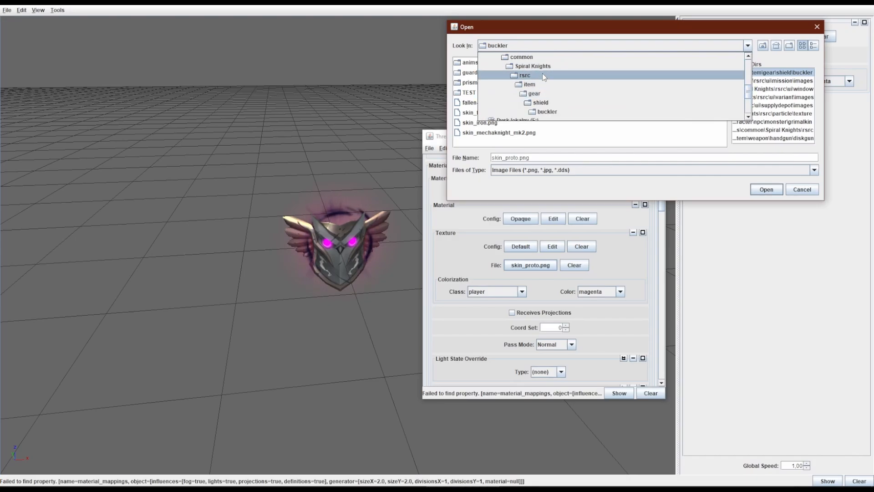
left_click(817, 27)
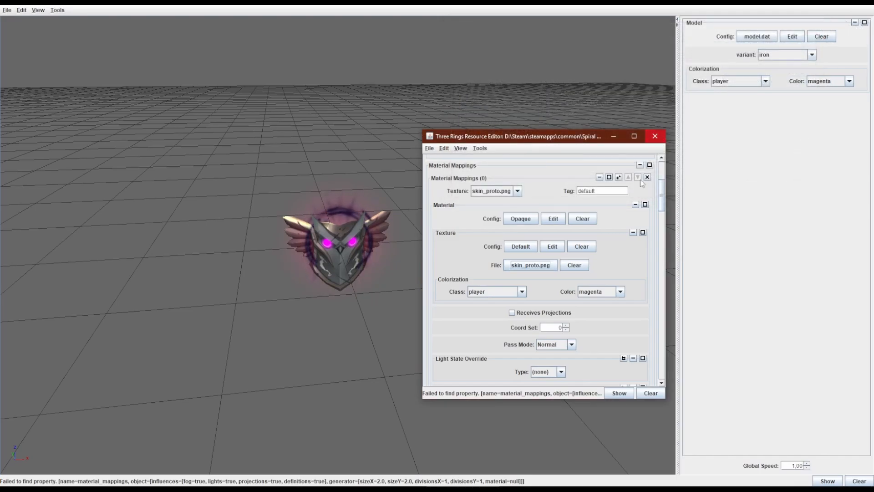
Try the Multiply x2 pass mode on the material mapping and return it to Normal
scroll(640, 179, "down", 6)
scroll(635, 201, "up", 6)
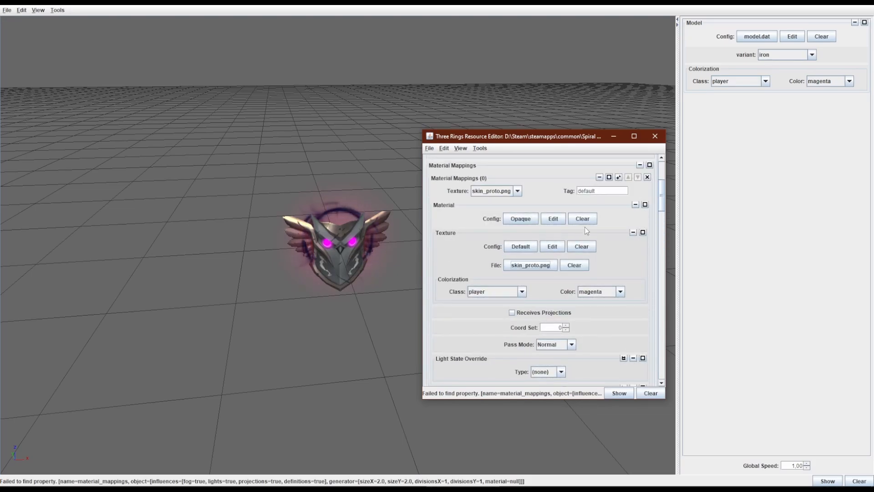
left_click(546, 345)
left_click(548, 363)
left_click(553, 344)
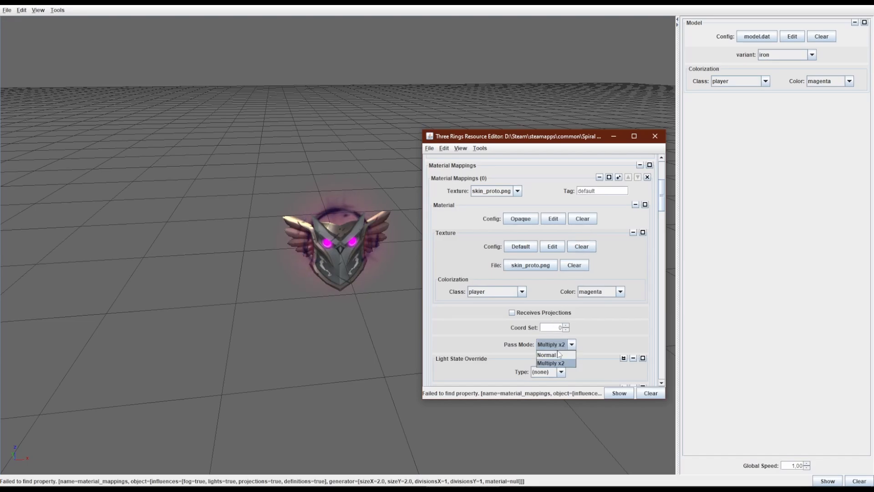
left_click(546, 355)
Examine the model_old.dat config's implementation, material mappings, animation mappings, node transforms and the mesh_buckler attachment
scroll(573, 223, "up", 3)
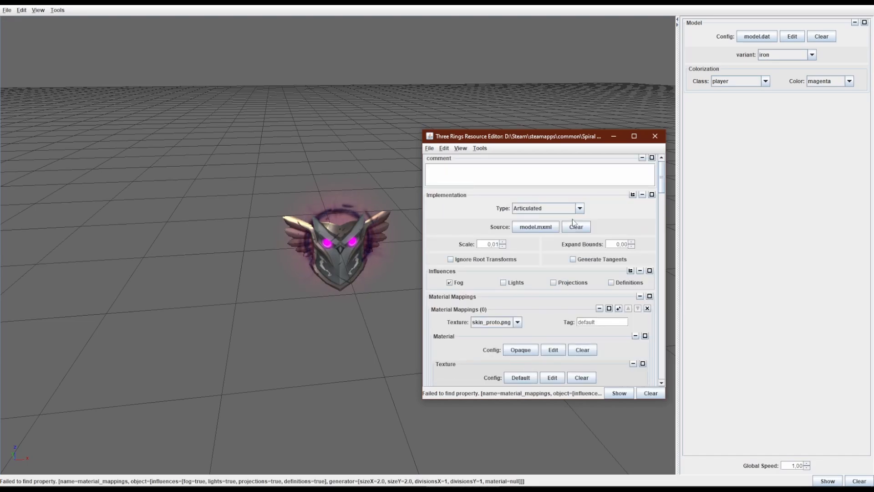
scroll(573, 222, "down", 3)
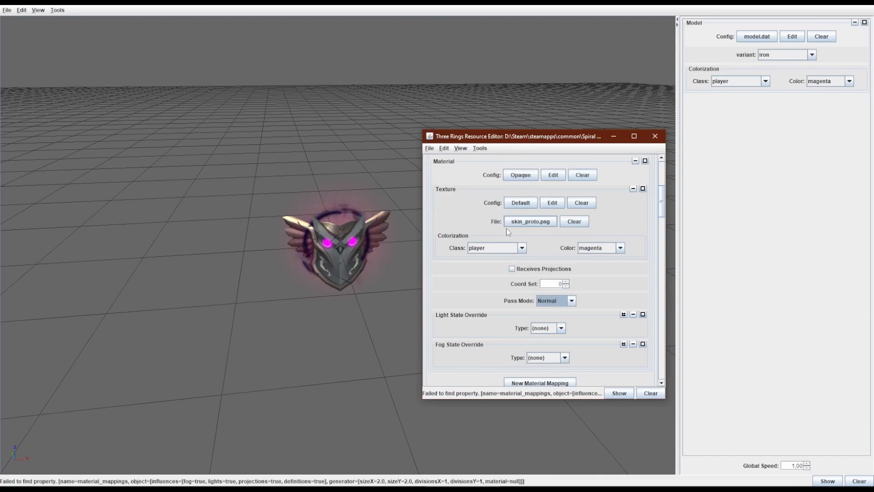
scroll(507, 237, "down", 3)
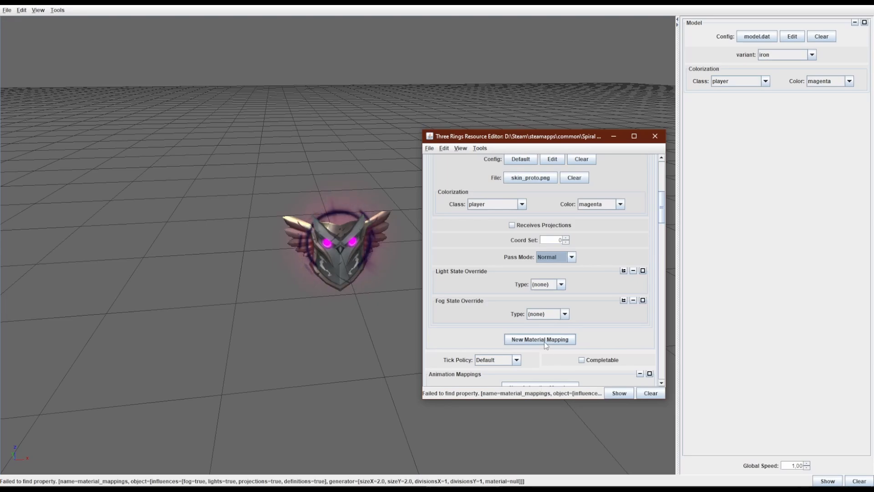
scroll(556, 294, "down", 9)
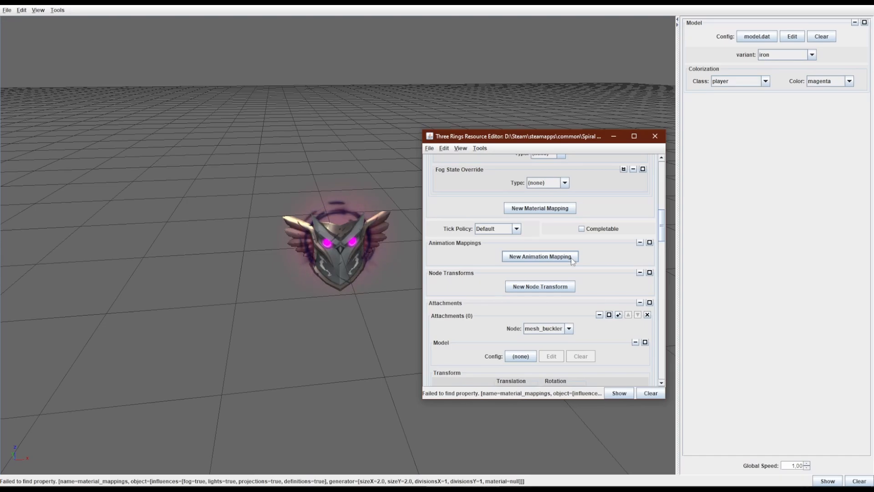
scroll(565, 277, "down", 3)
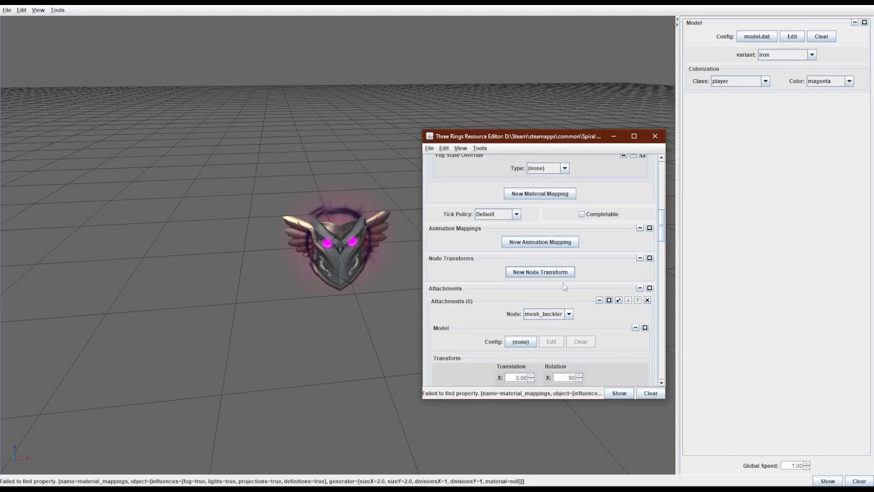
scroll(563, 275, "down", 1)
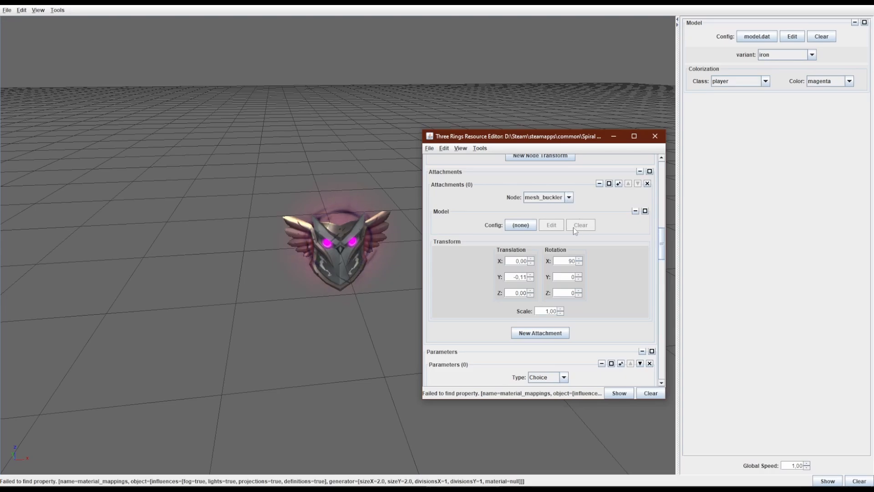
scroll(573, 228, "down", 3)
scroll(572, 224, "up", 3)
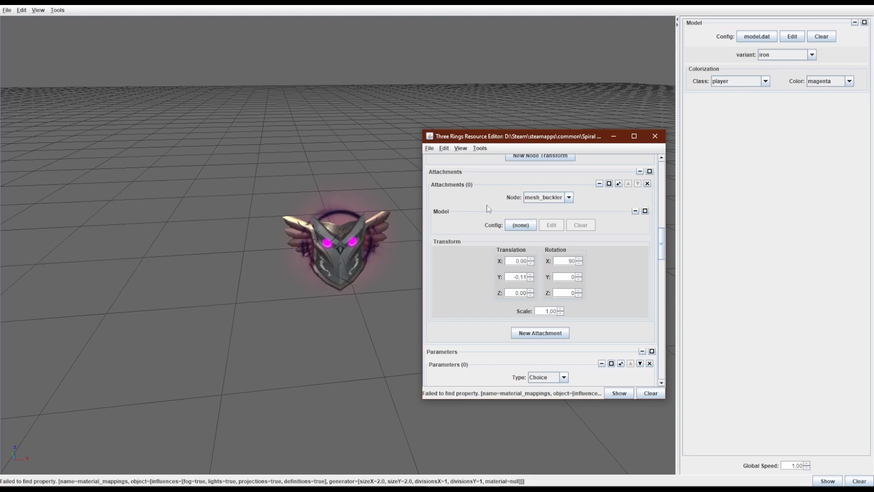
scroll(522, 201, "up", 10)
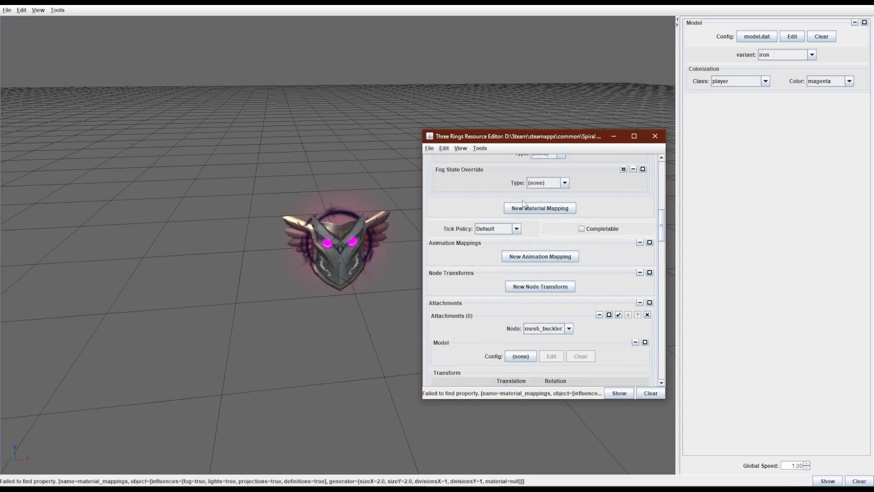
Close the model_old.dat editor and open fallen_model_r5.dat for editing from the iron case of the conditional model config
left_click(654, 136)
left_click(785, 35)
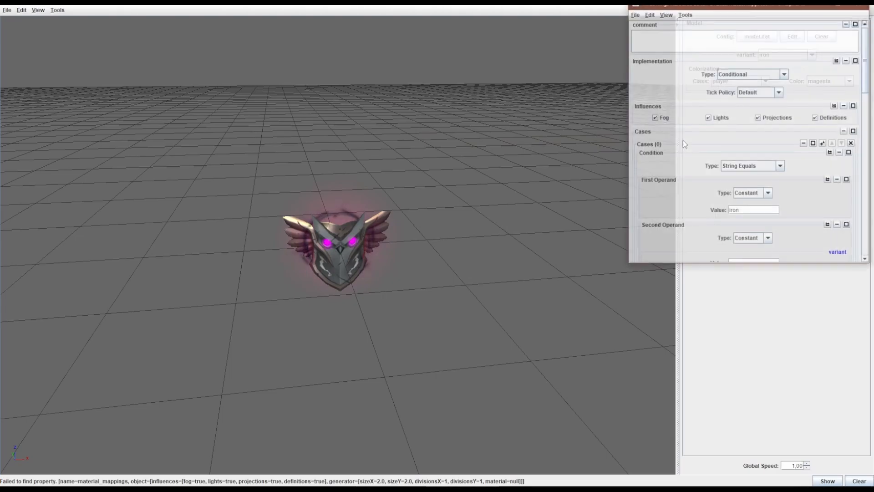
scroll(683, 141, "down", 10)
scroll(709, 145, "up", 3)
left_click(773, 123)
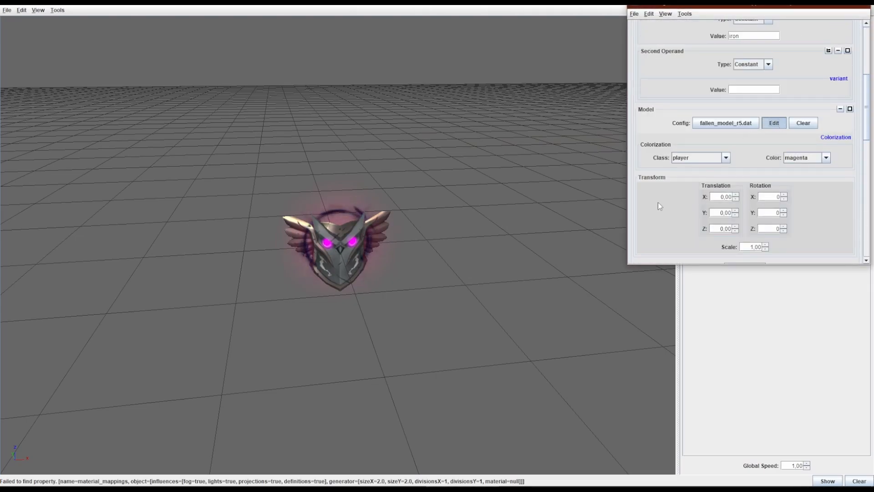
Examine the attachments of fallen_model_r5.dat and the first attachment's node options, keeping %ROOT%
scroll(692, 140, "down", 5)
left_click_drag(721, 9, 664, 11)
scroll(686, 100, "down", 8)
scroll(686, 100, "down", 5)
scroll(724, 88, "up", 5)
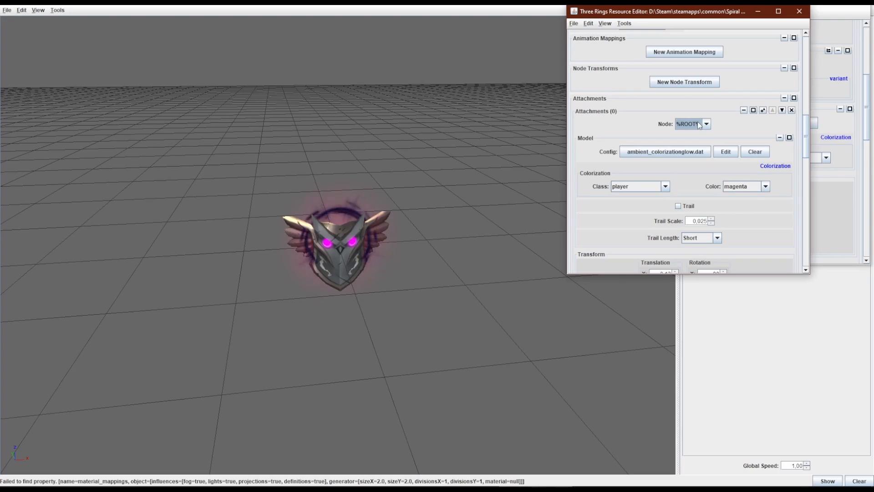
scroll(160, 390, "up", 3)
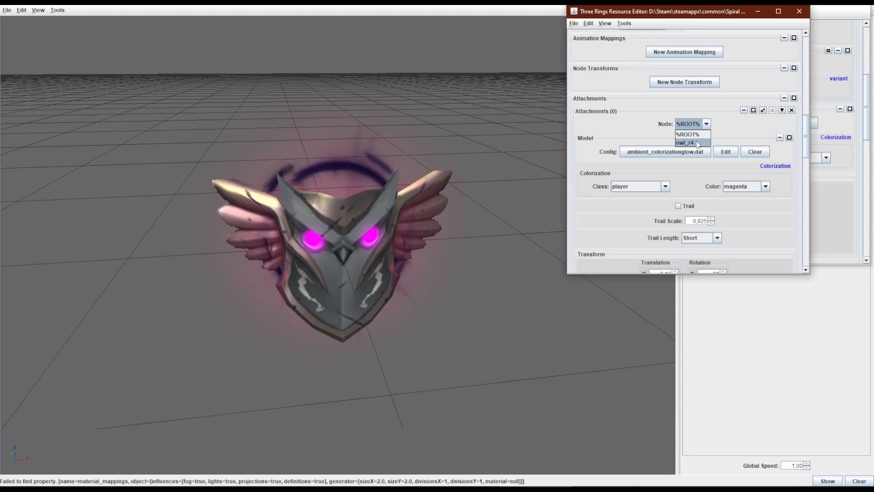
left_click(688, 135)
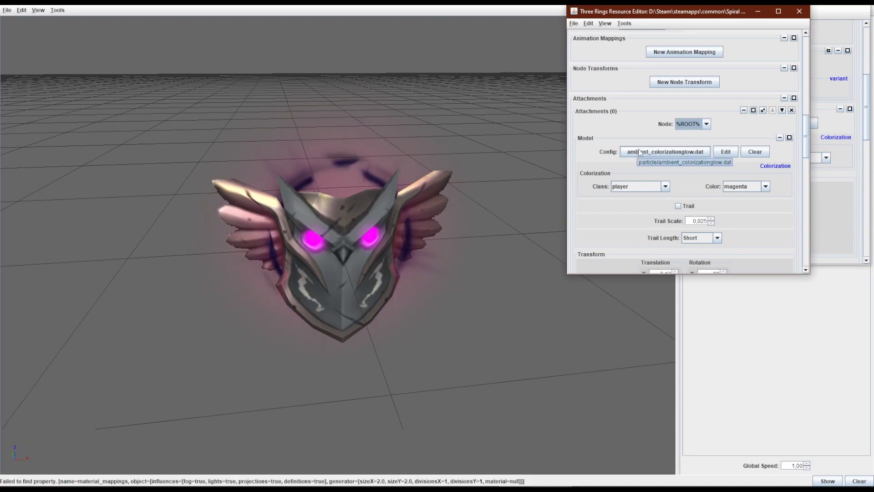
Collapse the first attachment's model section to inspect its transform, and view the owl shield from an angle in the 3D view
left_click_drag(638, 18, 434, 224)
left_click(610, 232)
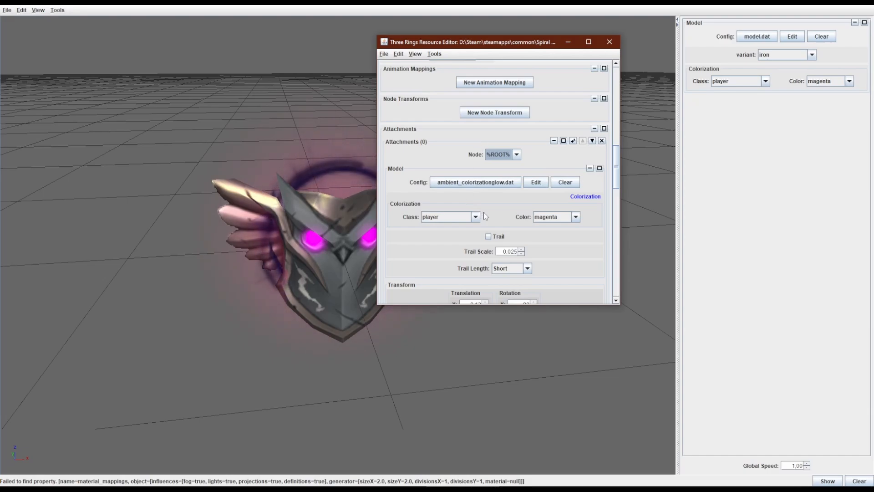
scroll(492, 182, "down", 2)
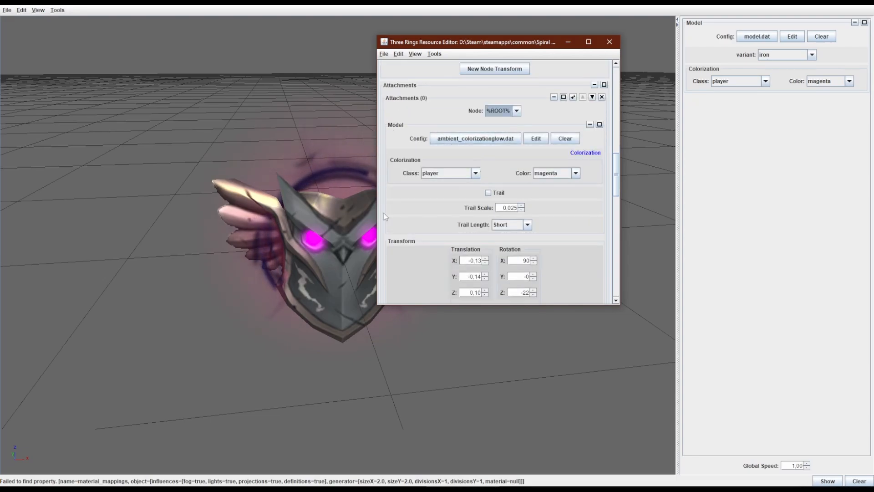
left_click(590, 124)
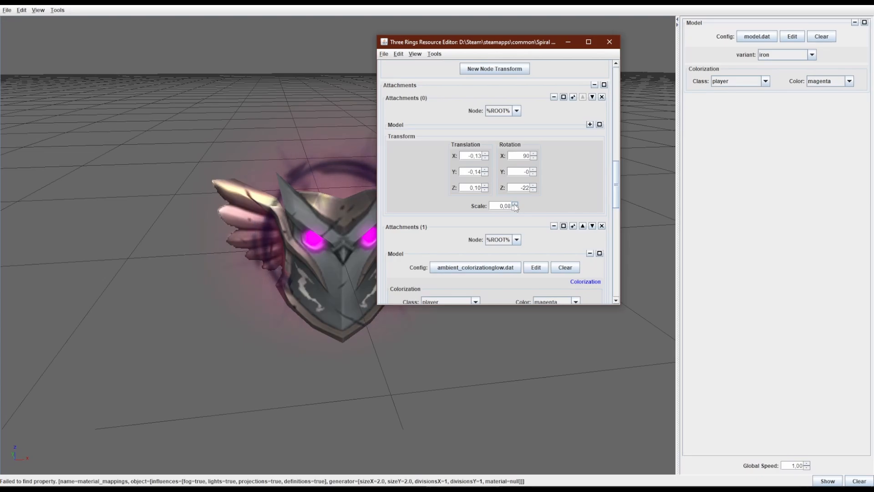
left_click_drag(429, 44, 467, 51)
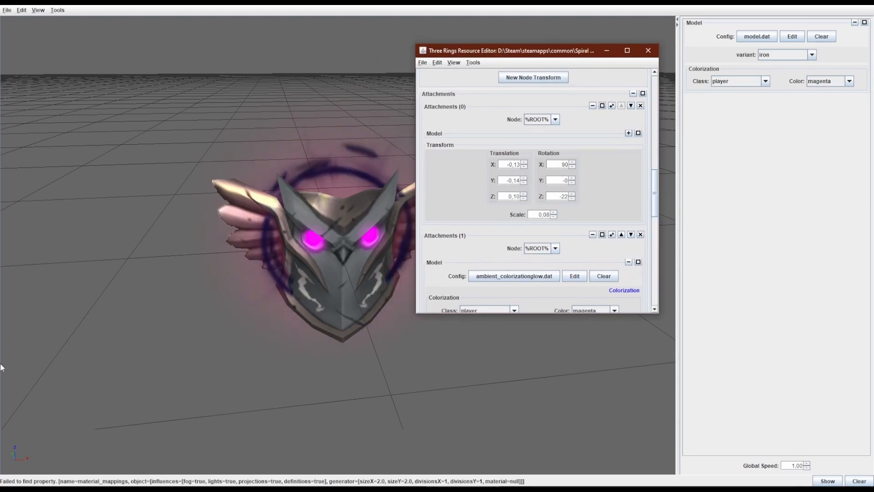
left_click_drag(47, 448, 508, 286)
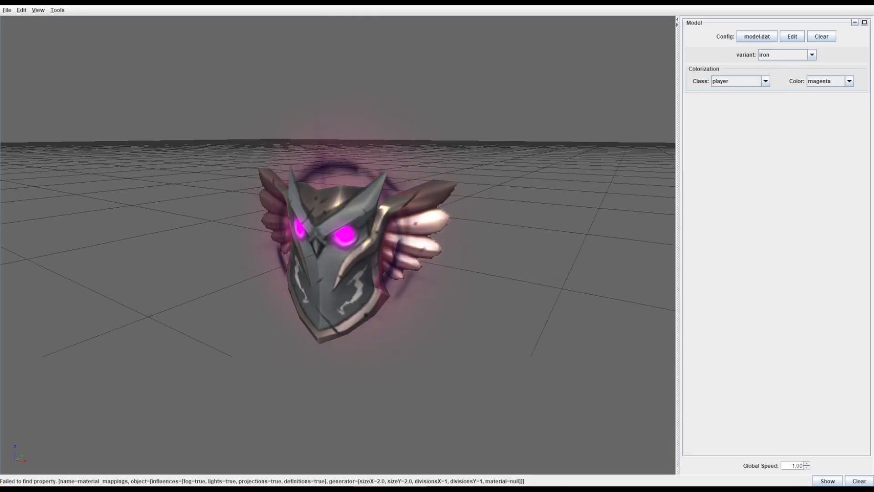
left_click(462, 484)
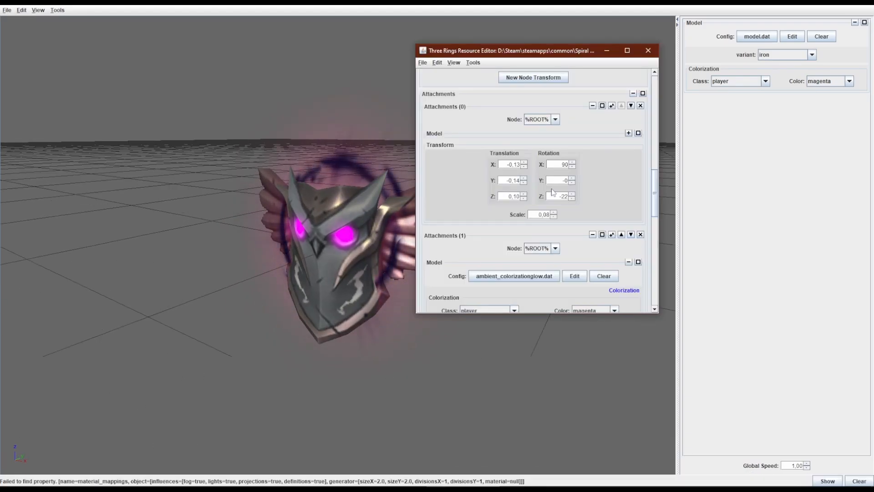
Review the remaining attachments and check the node options of the ambient_halo-shadow.dat attachment, keeping %ROOT%
scroll(541, 171, "up", 2)
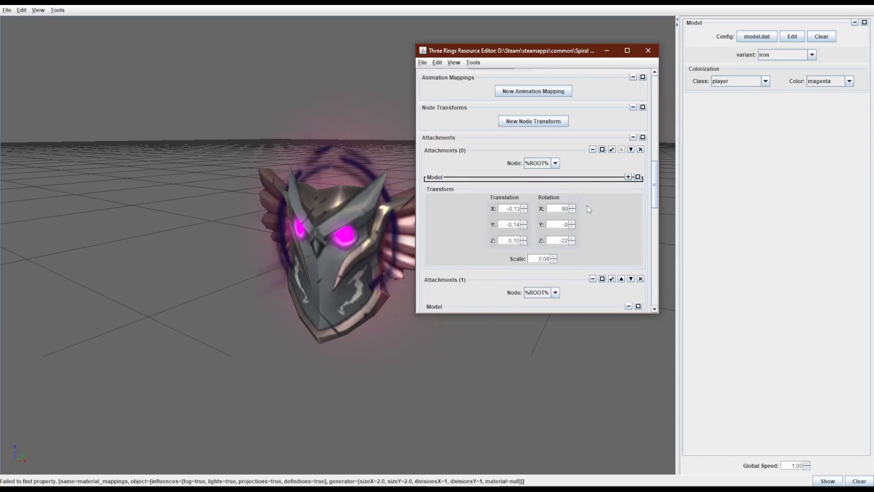
scroll(586, 206, "down", 14)
scroll(591, 196, "down", 8)
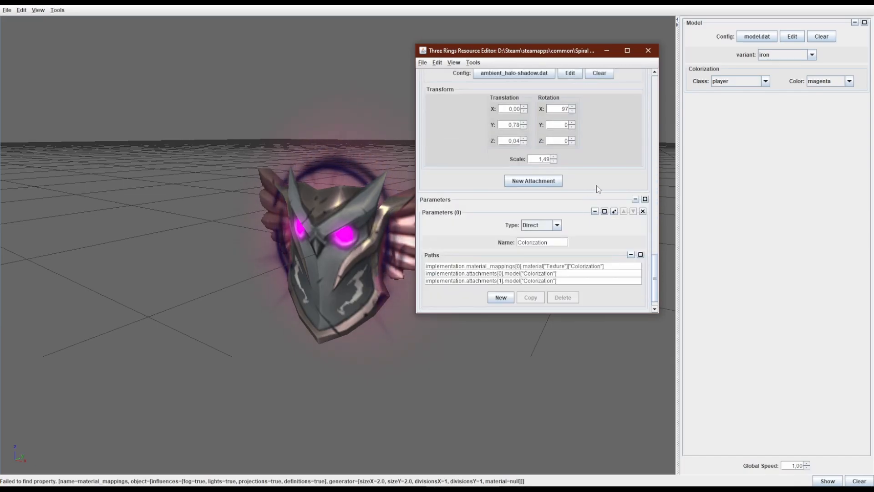
scroll(594, 184, "up", 4)
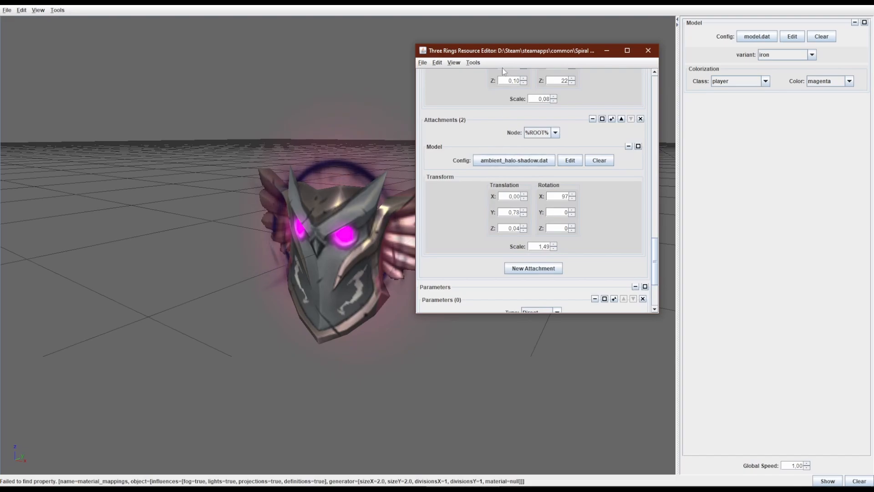
left_click_drag(500, 50, 567, 18)
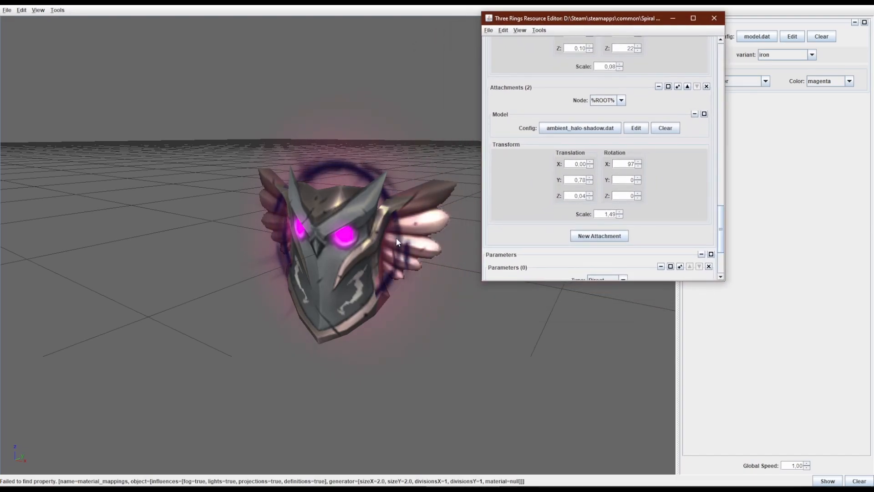
left_click(611, 101)
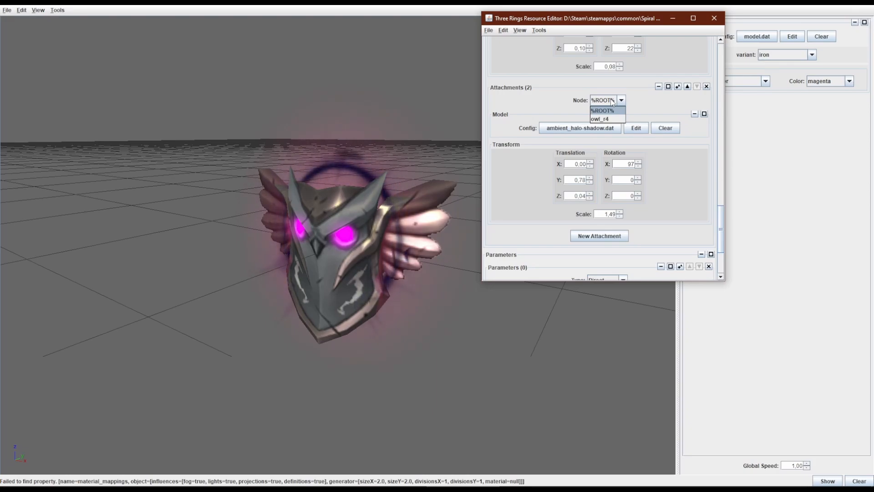
left_click(611, 101)
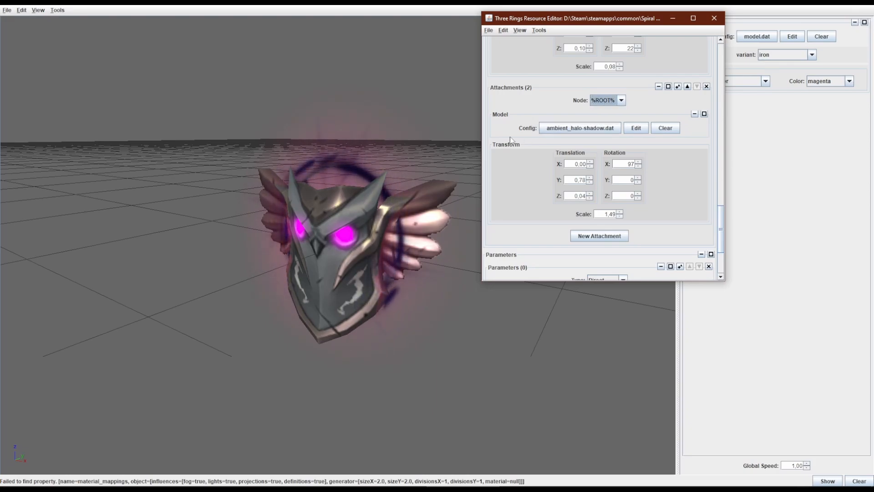
Experiment with the ambient_halo-shadow.dat attachment's placement, ending at translation Y 1.67, Z -0.18 and scale 2.12
left_click_drag(590, 181, 371, 199)
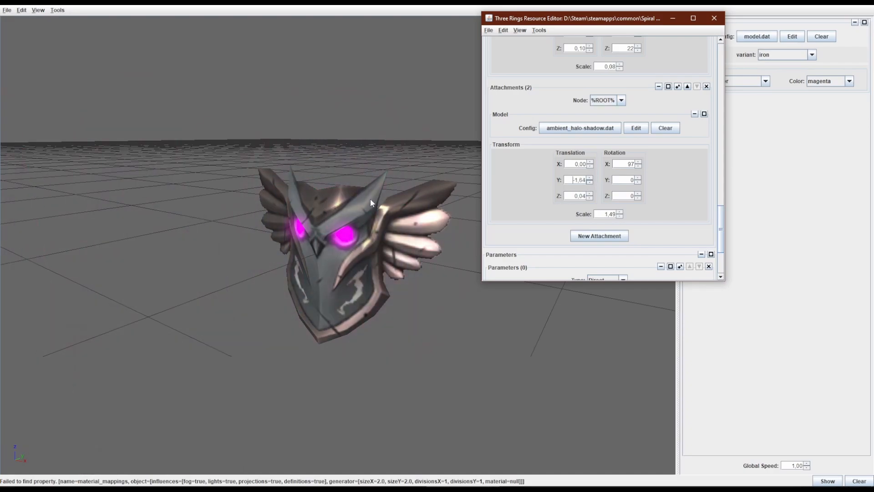
left_click_drag(524, 189, 585, 227)
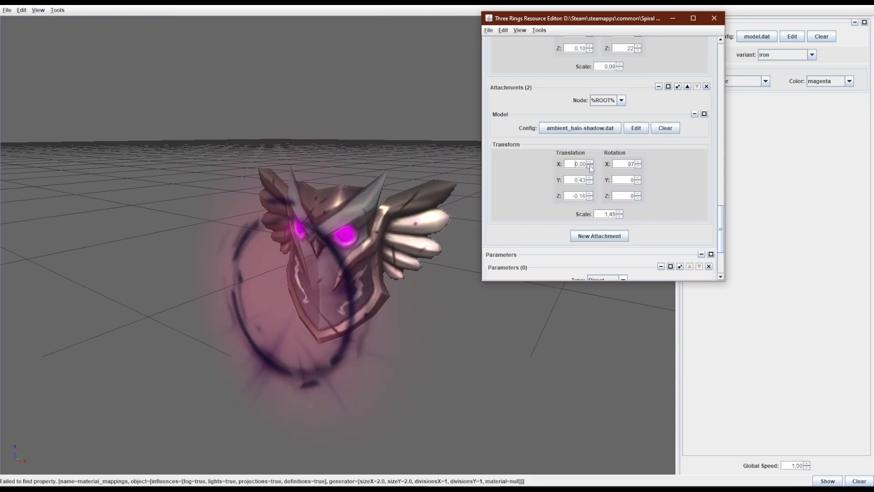
left_click_drag(589, 165, 673, 224)
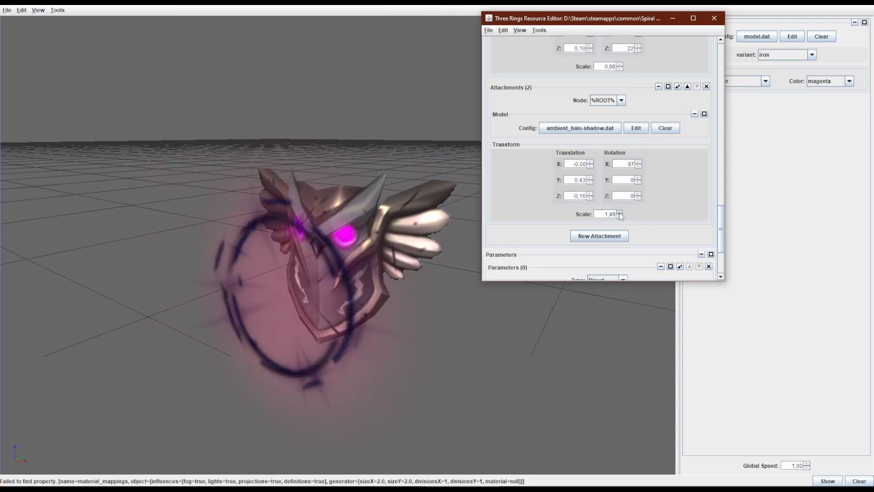
left_click_drag(620, 215, 662, 209)
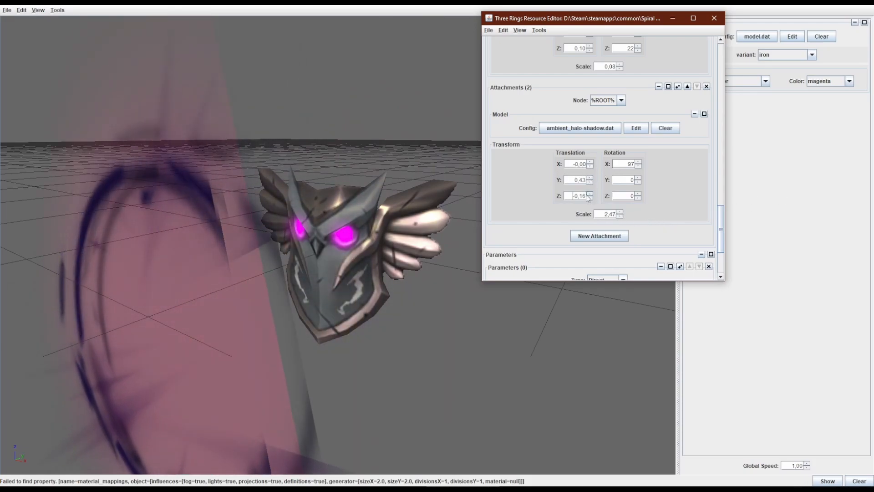
left_click_drag(589, 196, 643, 176)
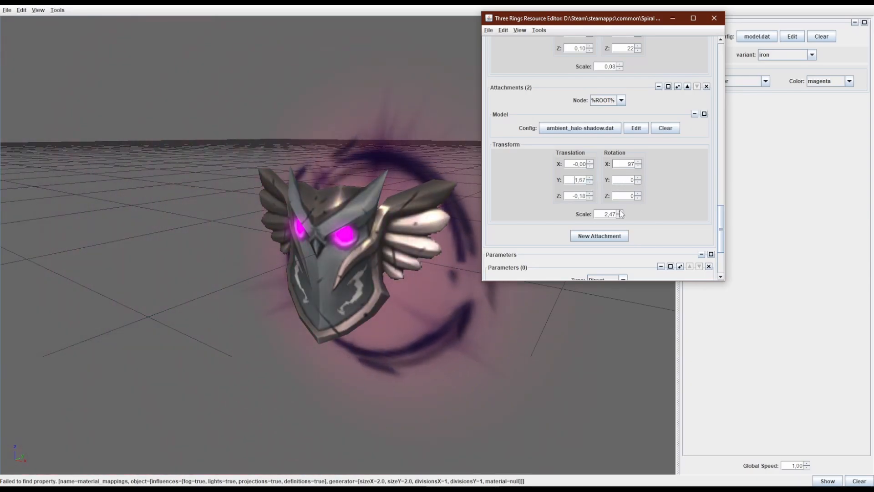
left_click_drag(619, 212, 528, 246)
left_click_drag(597, 212, 607, 212)
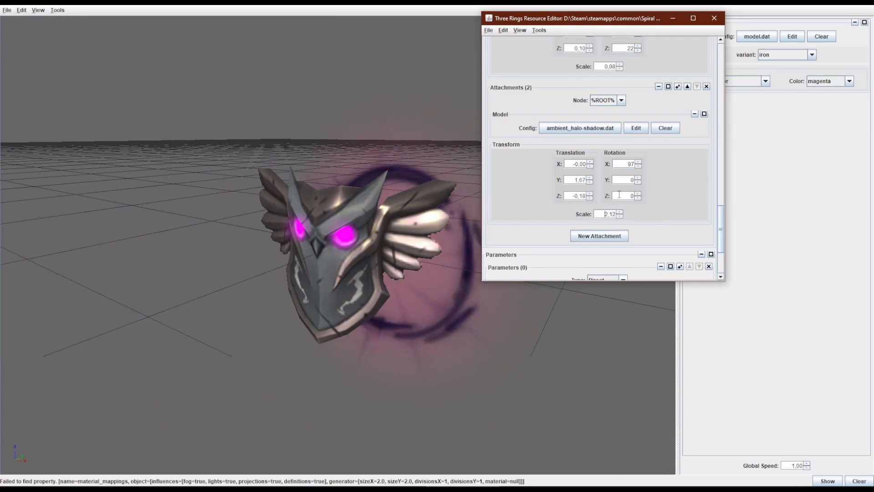
Rotate the ambient_halo-shadow.dat attachment to Y 77 and Z -88, keeping its node at %ROOT%
left_click_drag(637, 180, 679, 190)
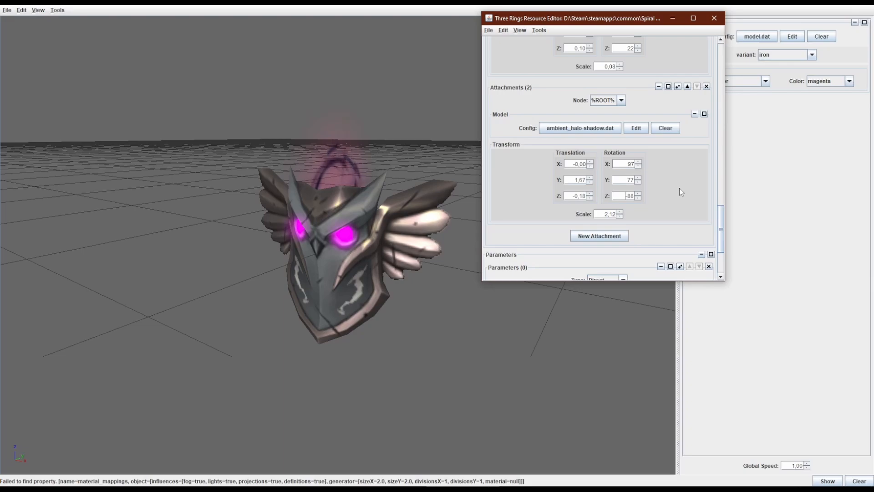
left_click(599, 104)
left_click(600, 105)
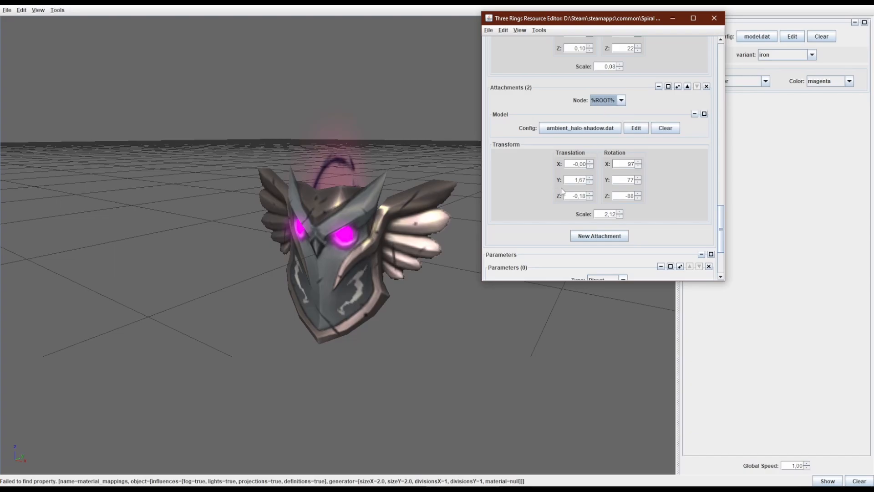
Raise the second ambient_colorizationglow.dat attachment to a Z translation of 0.35, then lower it to 0.11
scroll(567, 183, "up", 3)
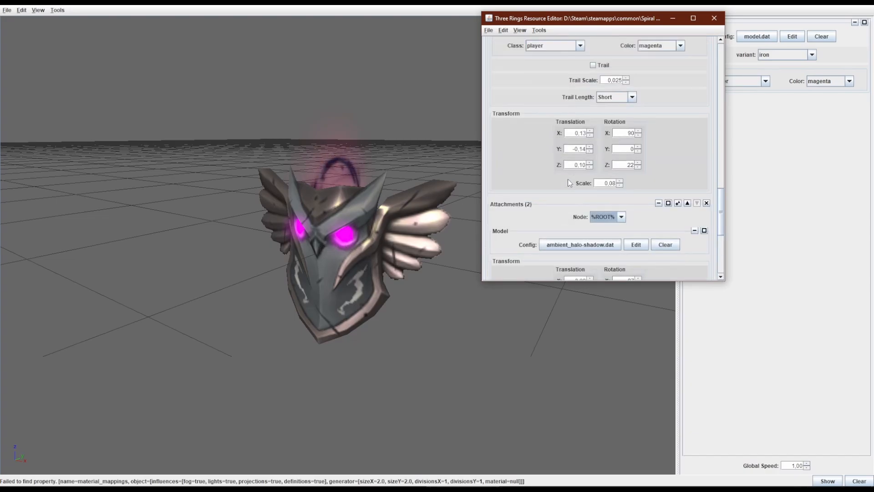
scroll(568, 182, "up", 3)
scroll(583, 133, "up", 2)
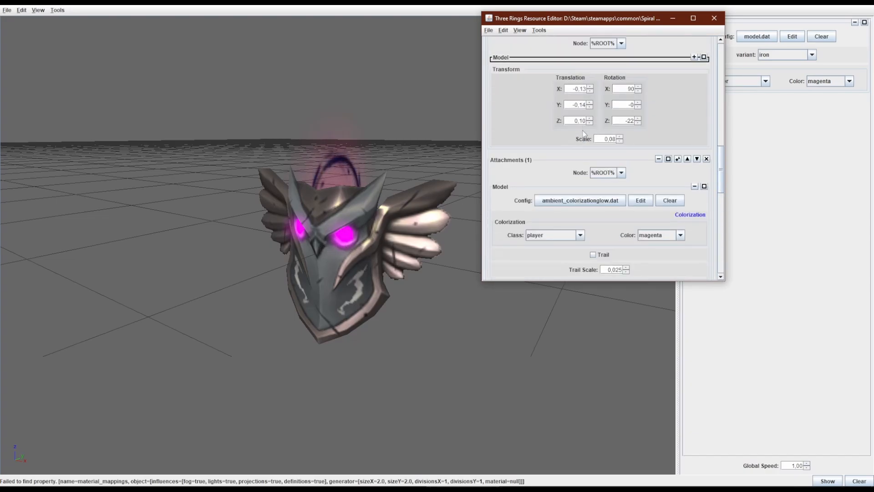
scroll(583, 133, "down", 3)
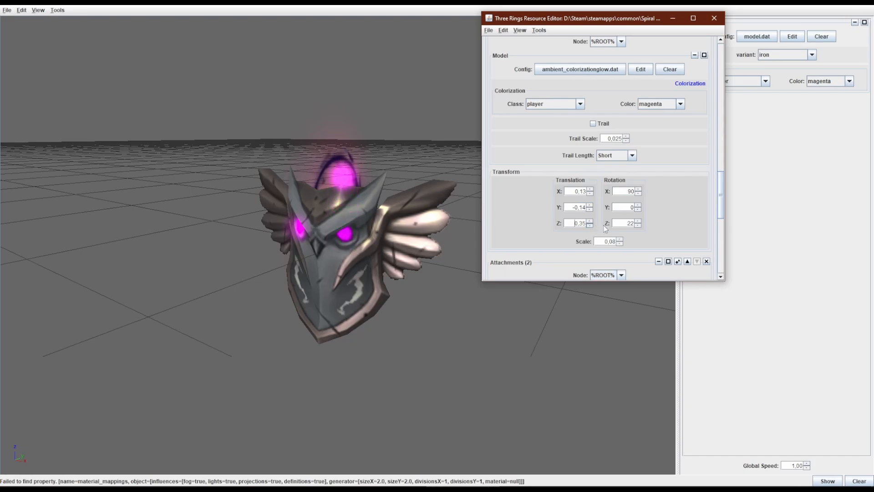
left_click_drag(604, 225, 593, 240)
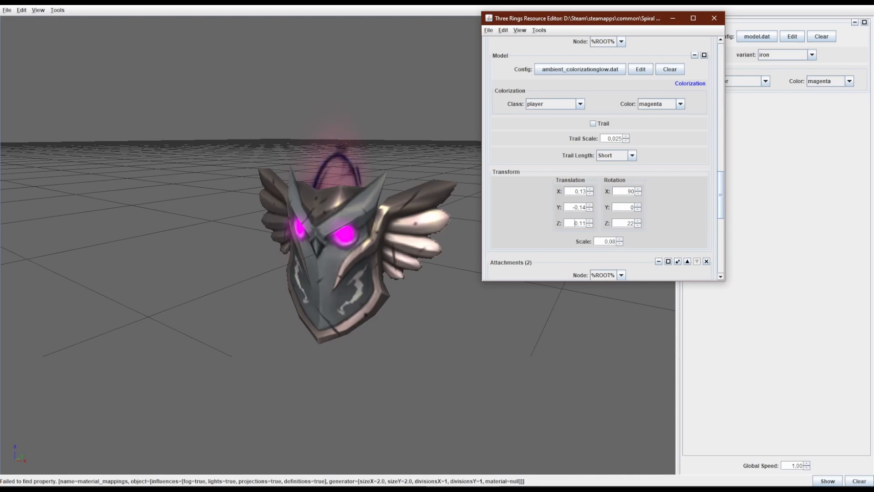
Examine the Colorization parameter's direct paths for the material mapping and the two glow attachments
scroll(587, 246, "down", 5)
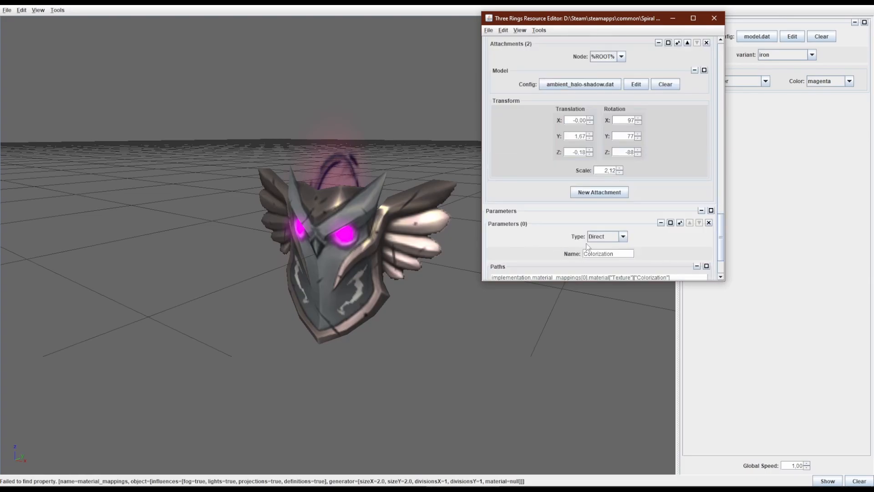
scroll(587, 247, "down", 2)
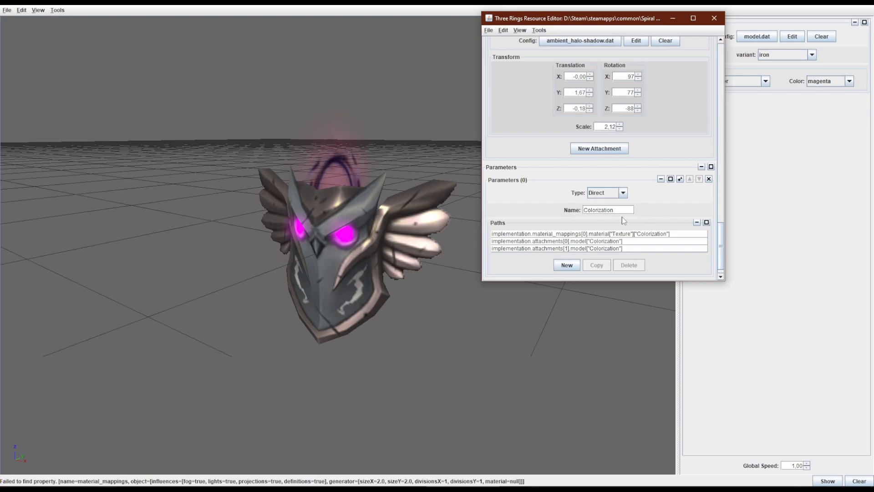
left_click(585, 232)
left_click(583, 241)
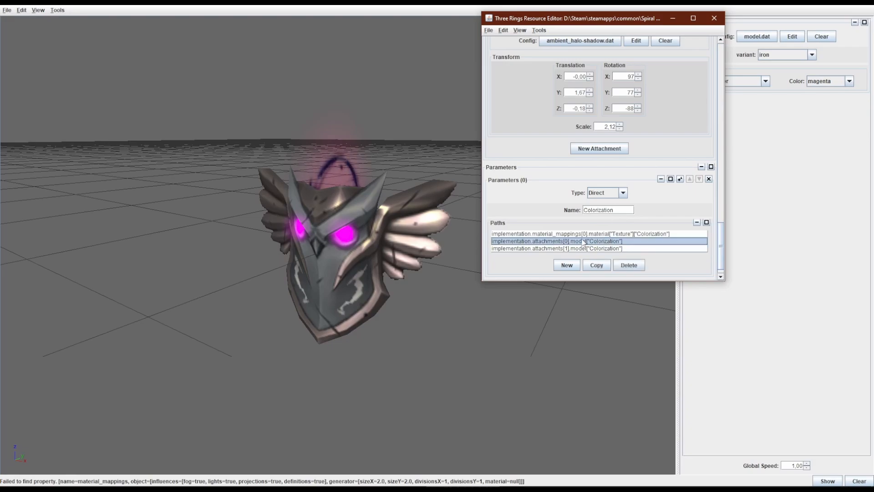
left_click(608, 235)
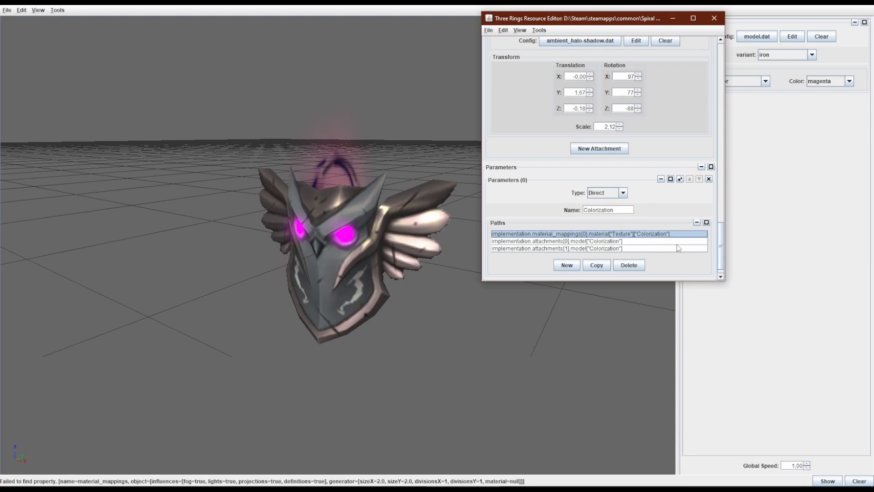
double_click(534, 234)
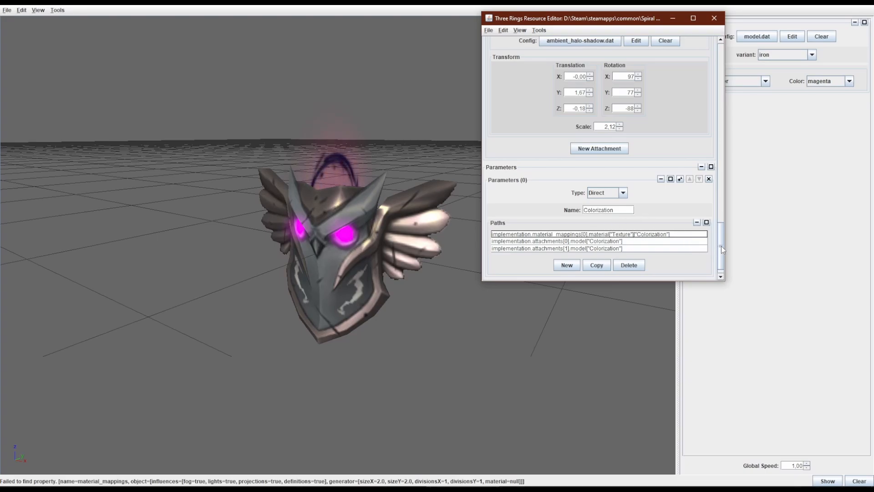
Inspect the first material mapping's texture and its Colorization setting, which the parameter's first path refers to
left_click_drag(719, 251, 766, 67)
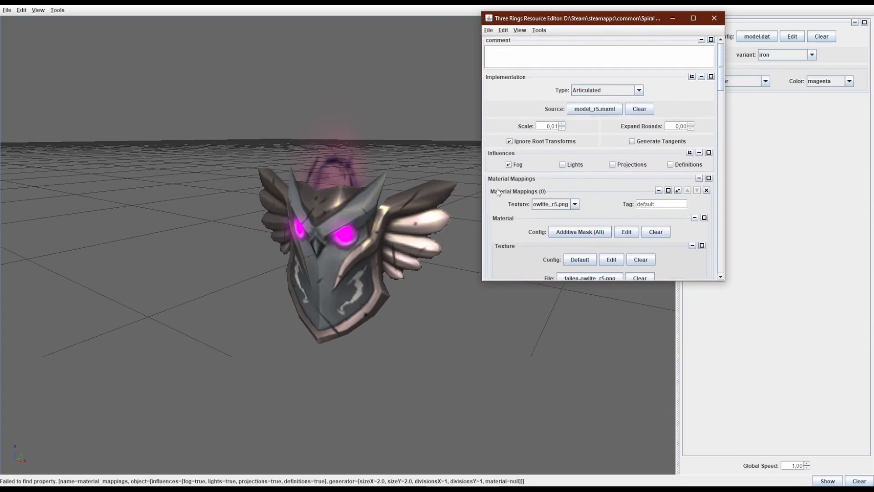
scroll(528, 176, "down", 3)
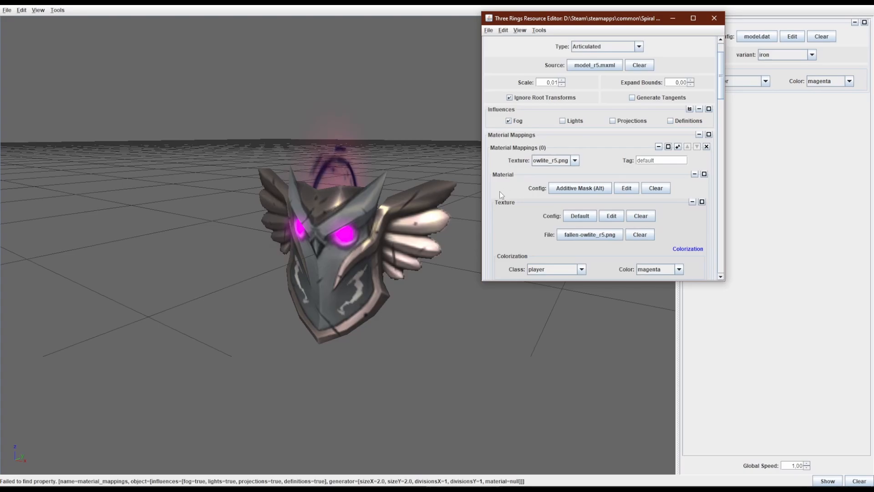
scroll(510, 234, "down", 3)
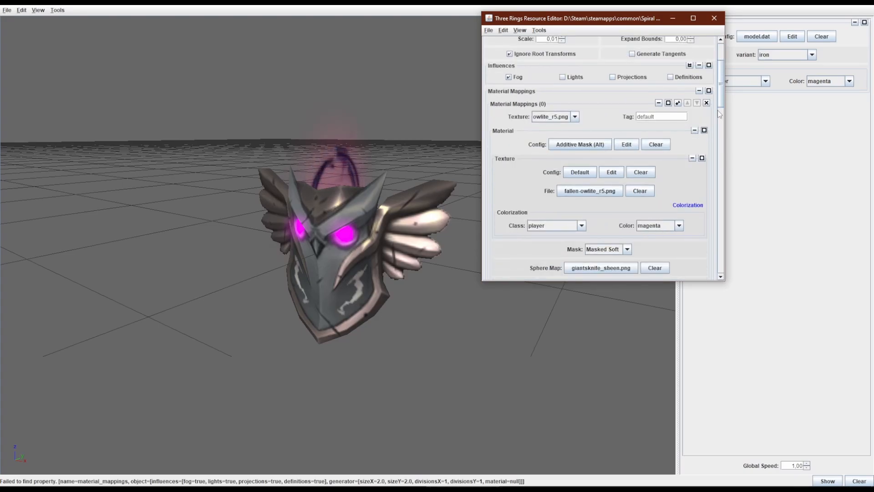
Test the Colorization parameter by setting the model's color to lake and vermillion, then restore magenta
left_click_drag(720, 89, 748, 263)
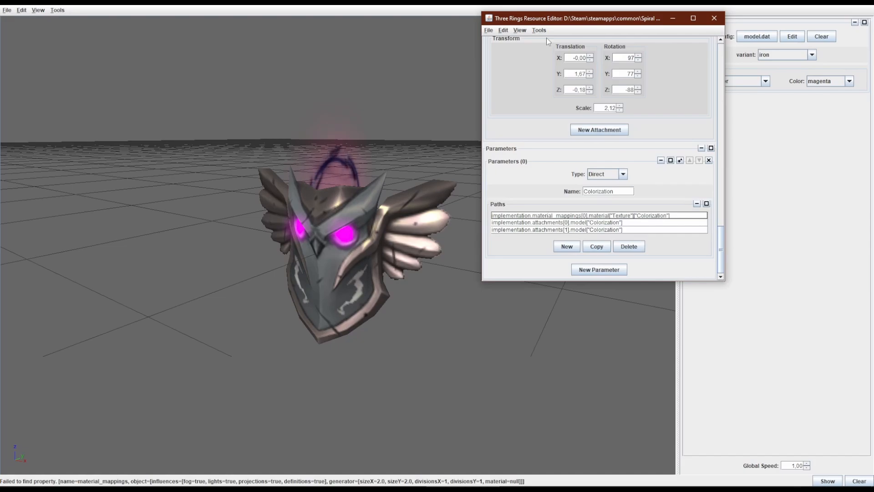
left_click_drag(531, 19, 477, 48)
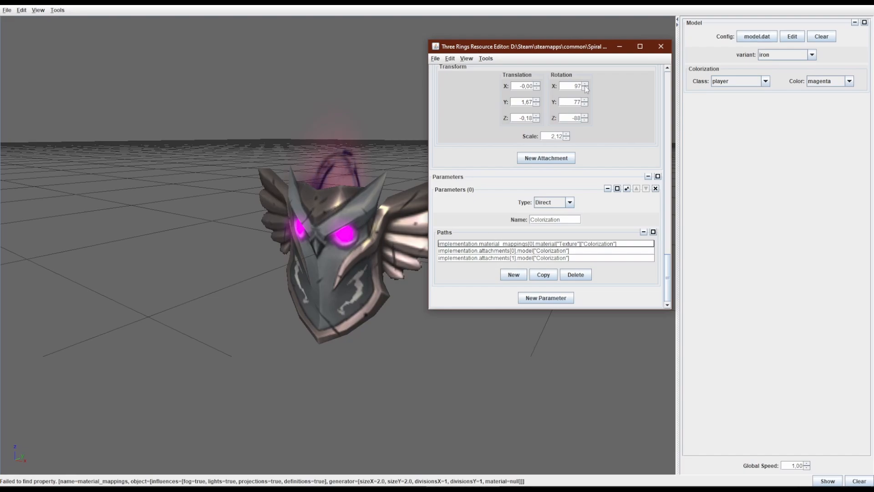
left_click(808, 84)
left_click(811, 82)
left_click(817, 94)
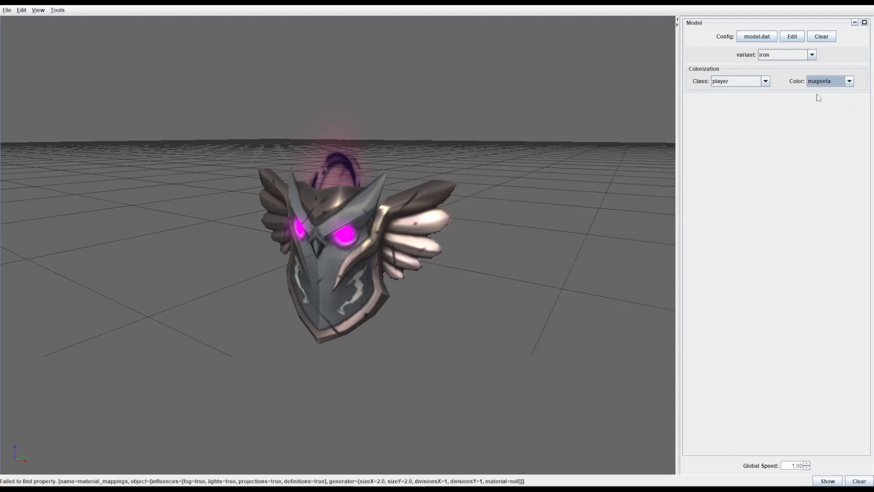
left_click(814, 81)
left_click(813, 116)
left_click(833, 81)
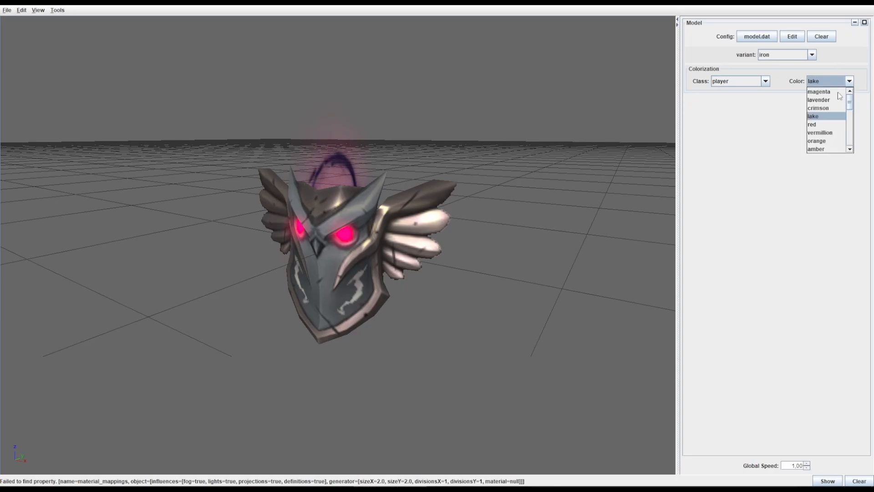
left_click(831, 130)
left_click(835, 83)
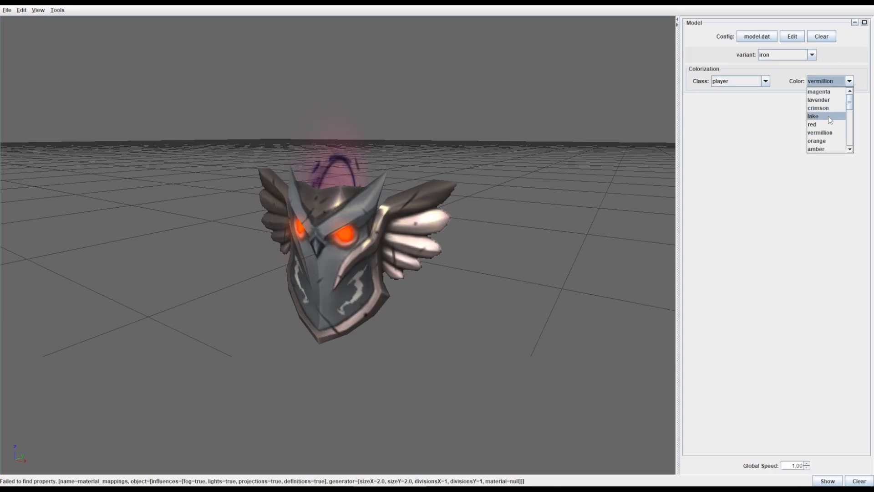
left_click(831, 91)
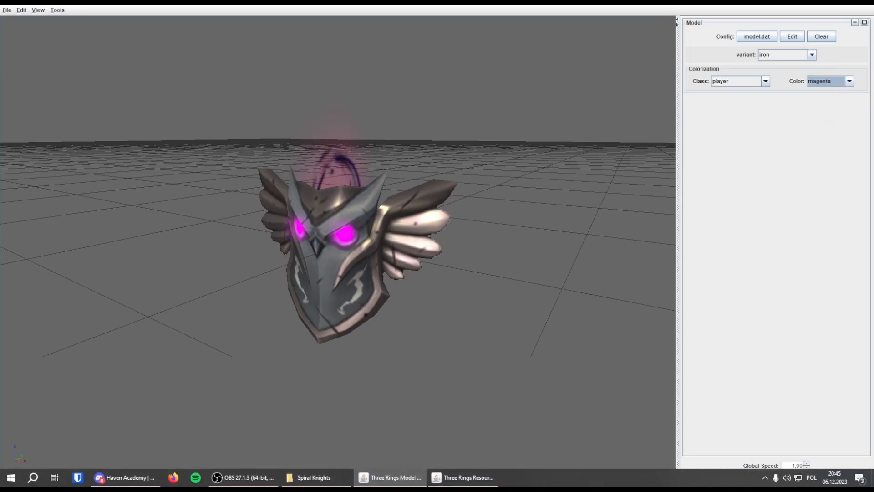
Close the model's resource editor and open the mods folder inside the Spiral Knights folder in File Explorer
left_click(462, 477)
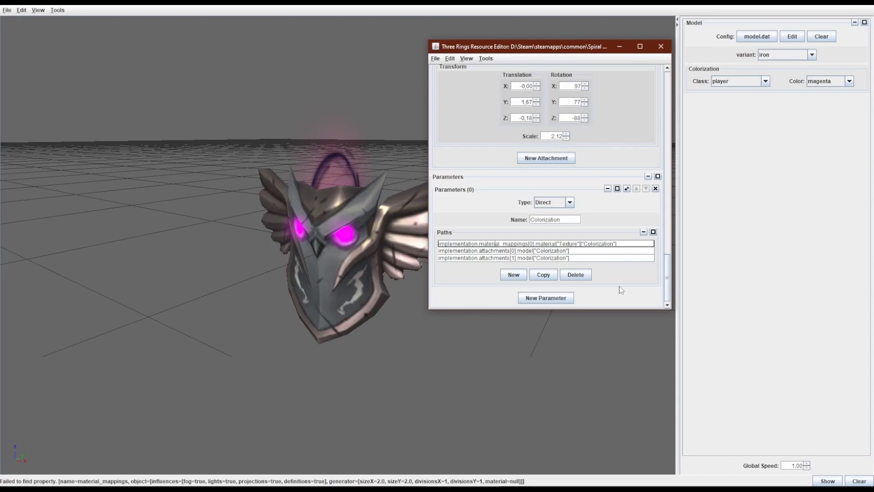
left_click(660, 46)
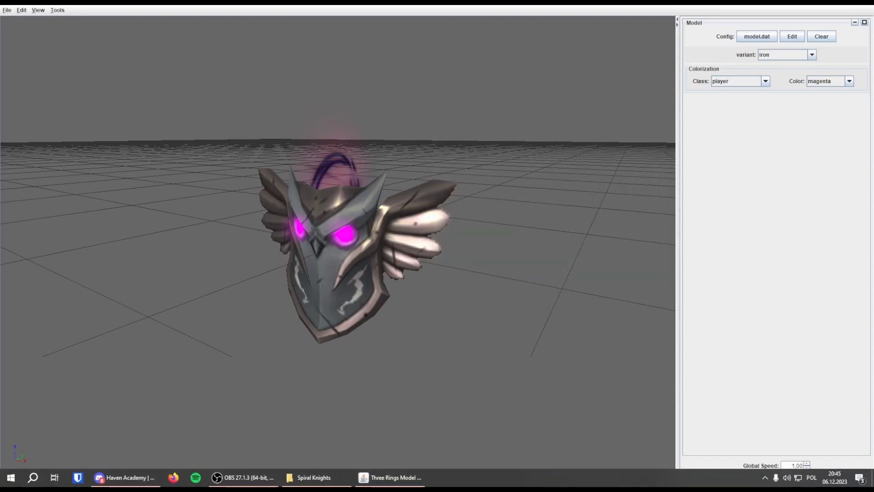
mouse_move(390, 477)
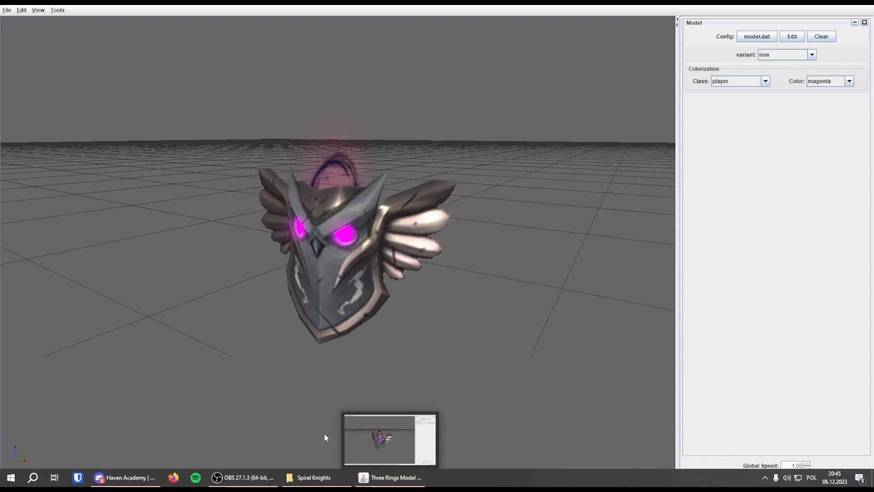
left_click(311, 477)
scroll(366, 191, "up", 20)
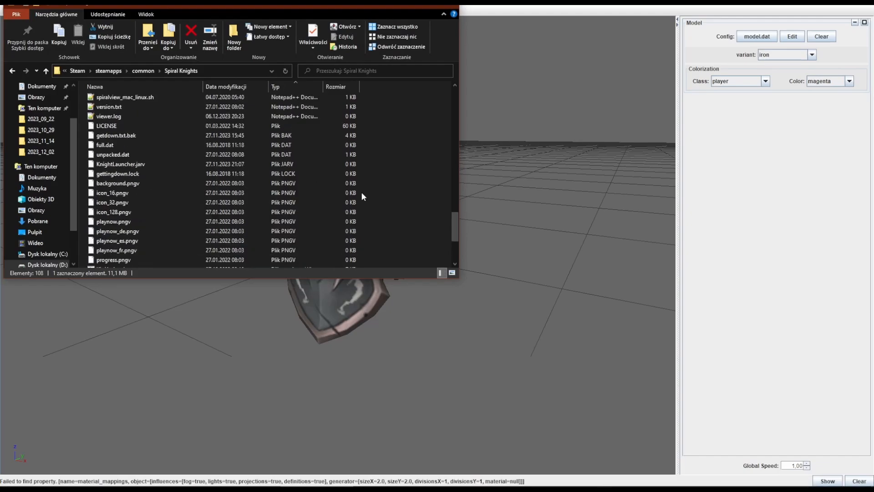
scroll(363, 191, "up", 1)
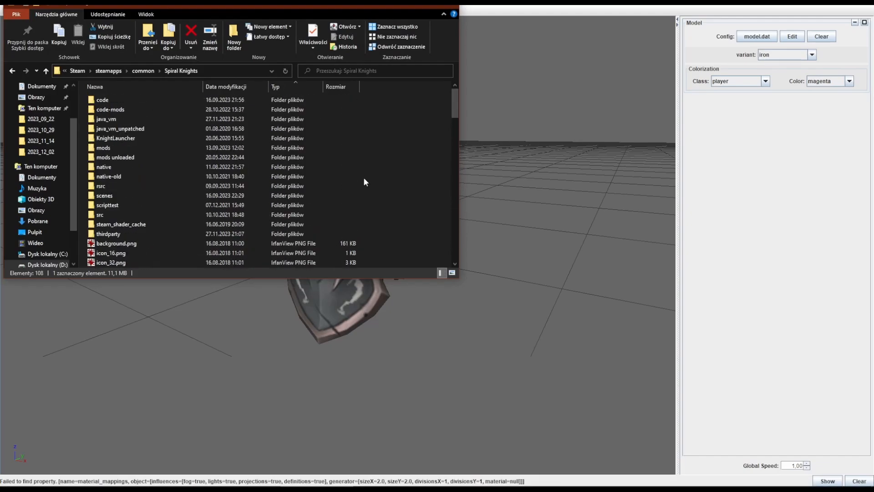
double_click(182, 145)
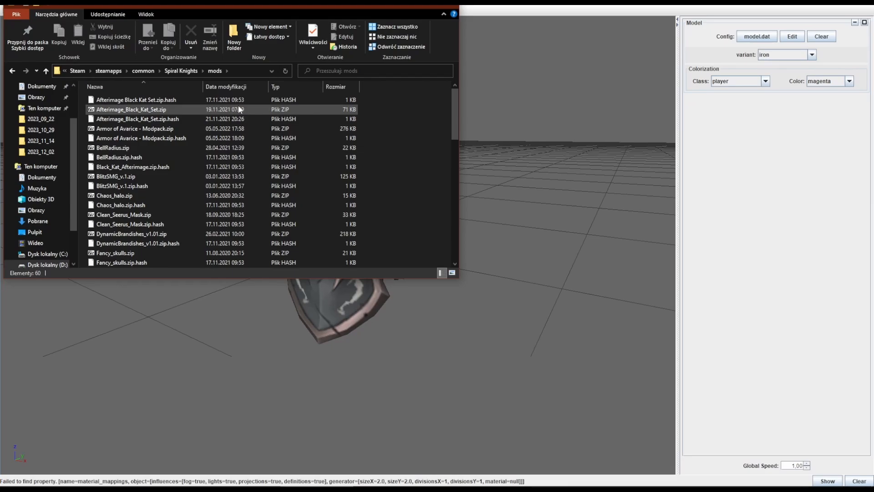
Open obsidian alchemer.zip from the mods folder and inspect its item folder, ui folder and mod.json
scroll(239, 109, "down", 9)
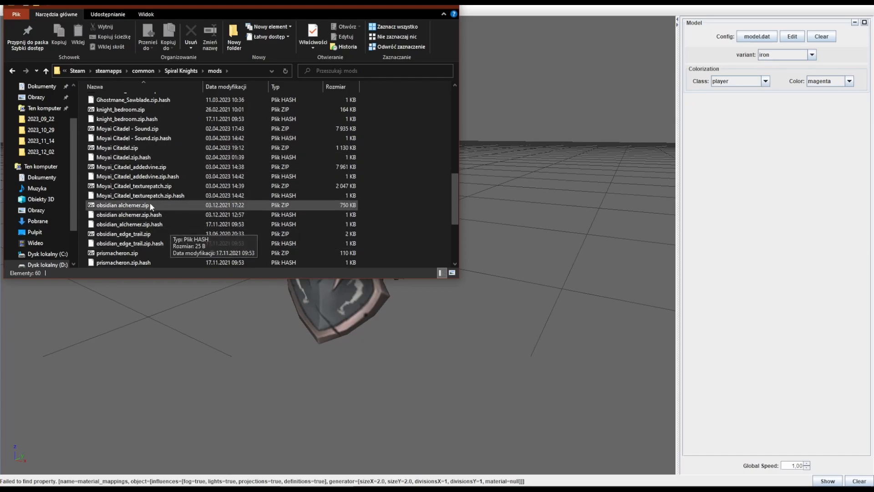
double_click(122, 205)
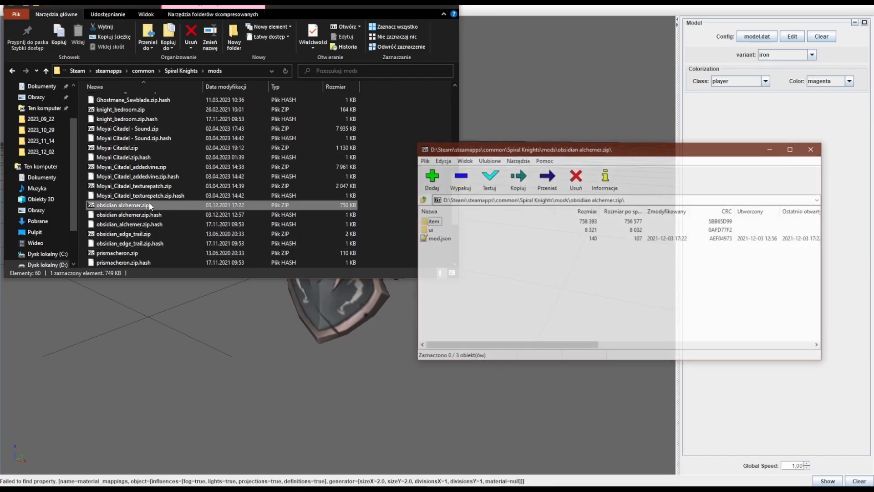
left_click(431, 221)
left_click(429, 229)
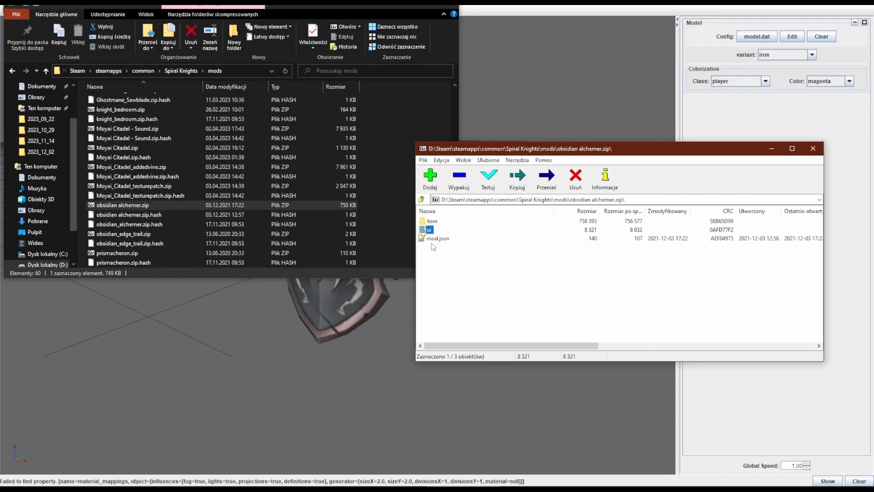
left_click(434, 239)
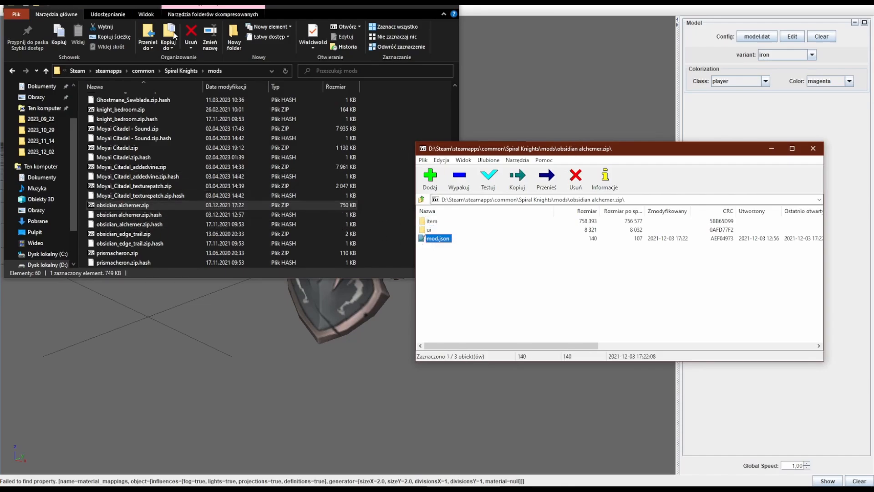
Open the game's rsrc folder and compare its item and ui folders with the structure of the mod archive
left_click(182, 72)
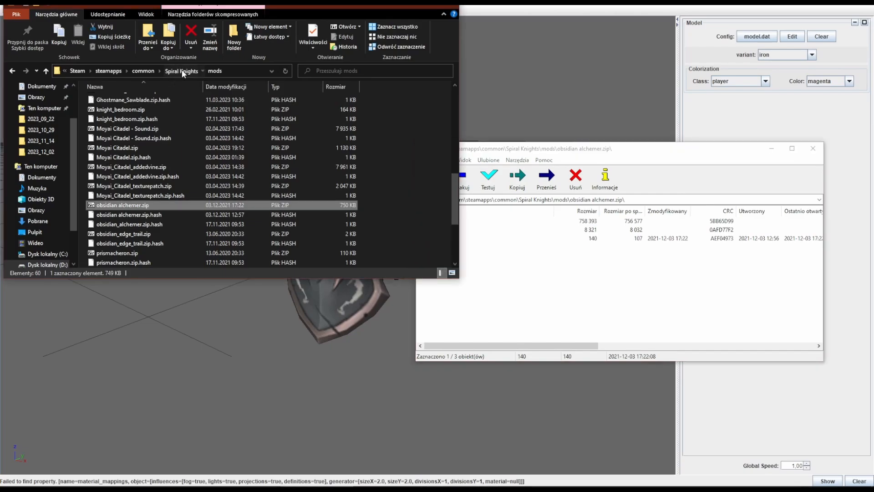
left_click(109, 184)
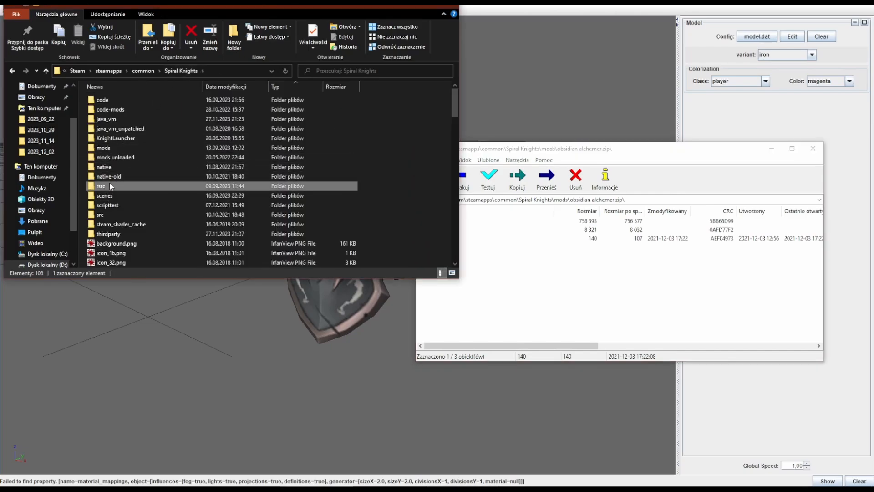
double_click(109, 185)
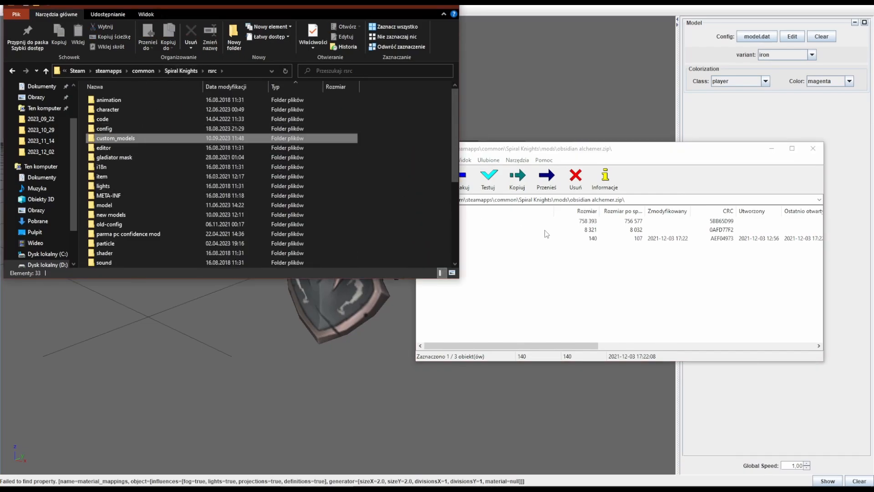
left_click_drag(569, 149, 648, 116)
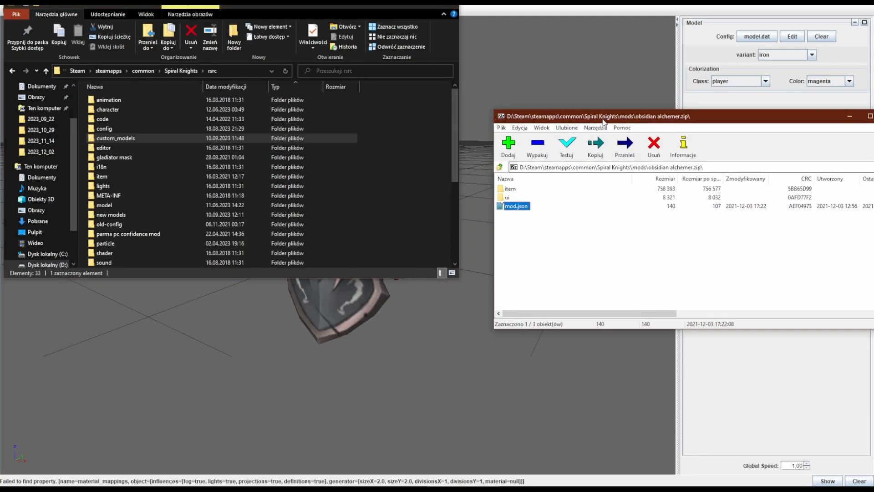
left_click(160, 173)
scroll(160, 177, "down", 2)
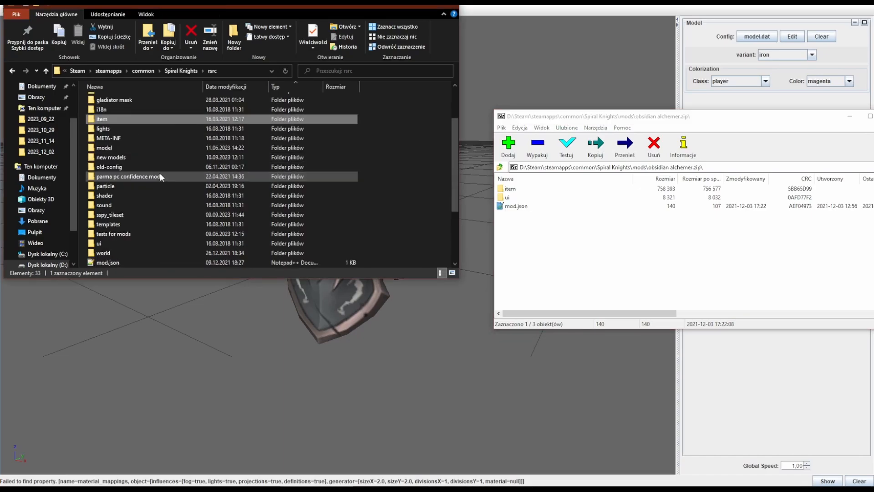
left_click(119, 245)
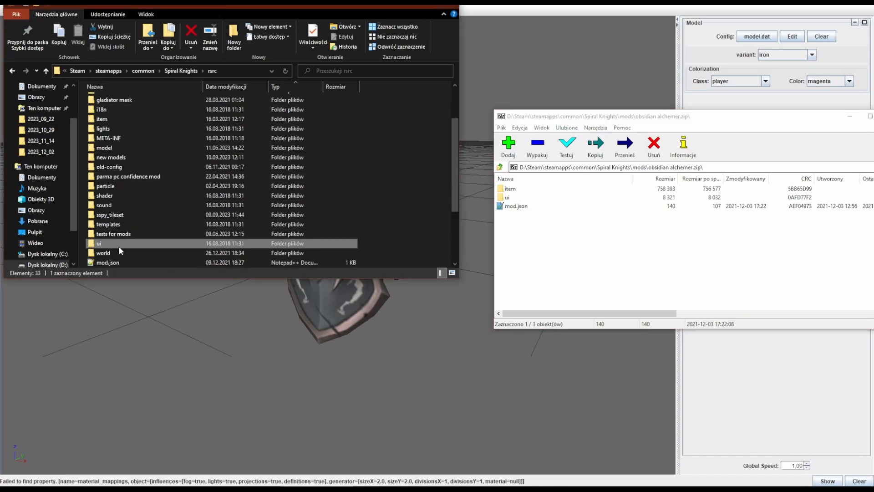
scroll(293, 245, "down", 1)
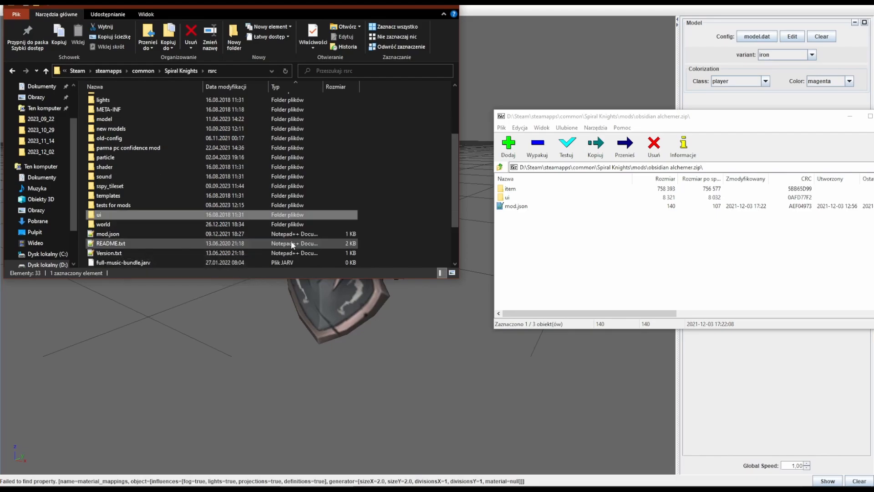
scroll(321, 234, "up", 3)
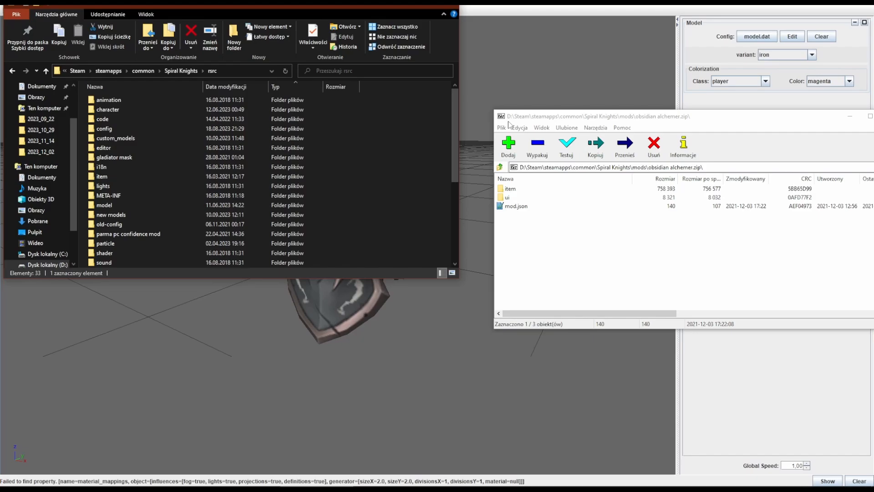
Browse the mod archive down to item\weapon\handgun\firotech and examine its full folder path
double_click(508, 188)
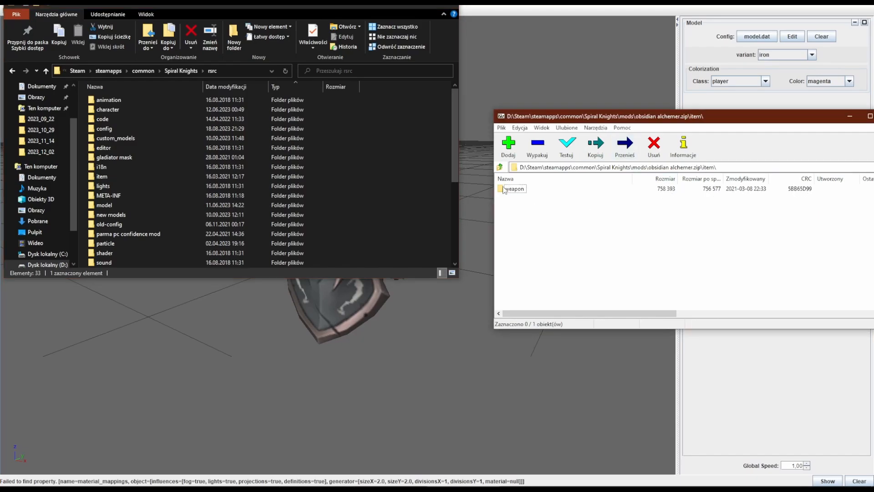
double_click(504, 189)
double_click(504, 189)
double_click(505, 189)
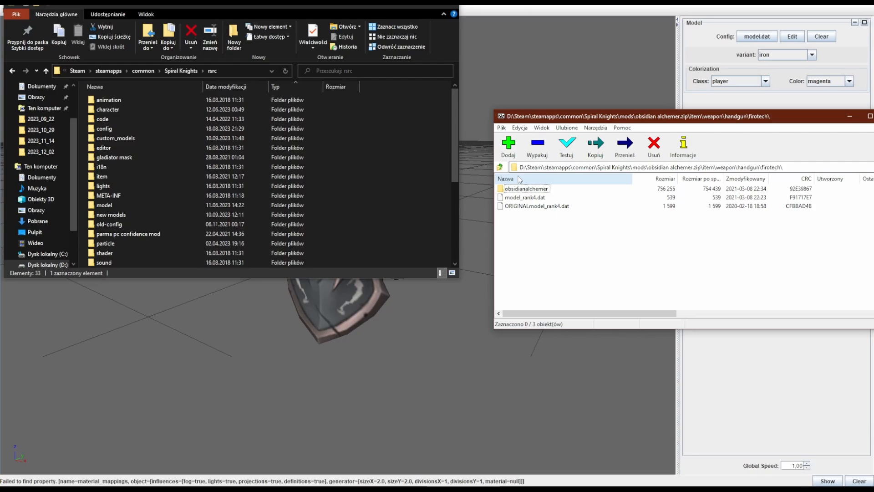
left_click(793, 166)
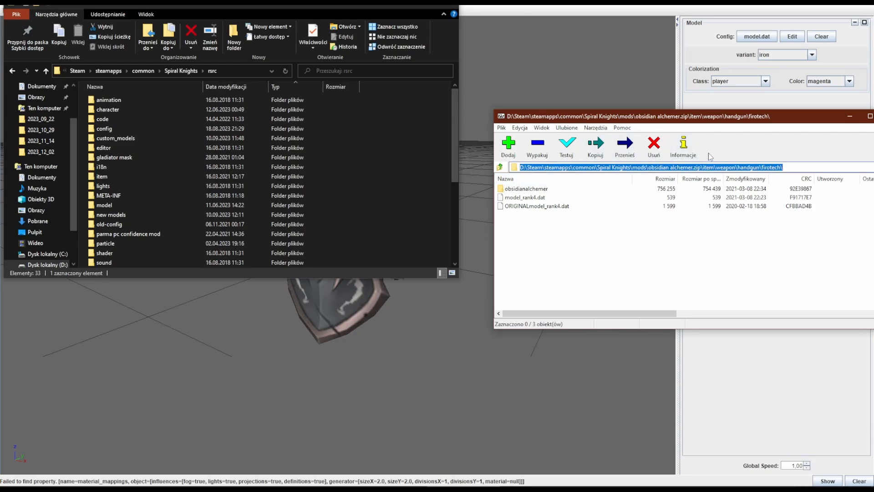
left_click(737, 247)
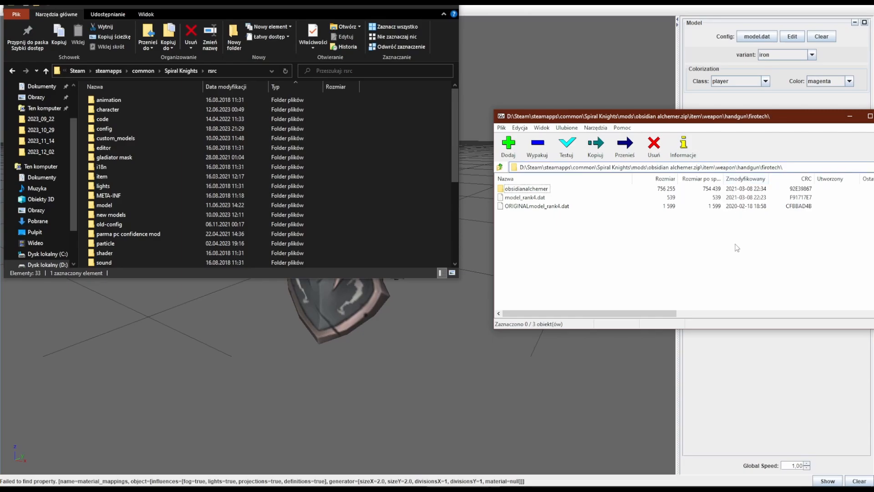
Switch to the model viewer and browse for a model config file in rsrc\item\weapon\handgun
left_click(768, 395)
left_click(756, 36)
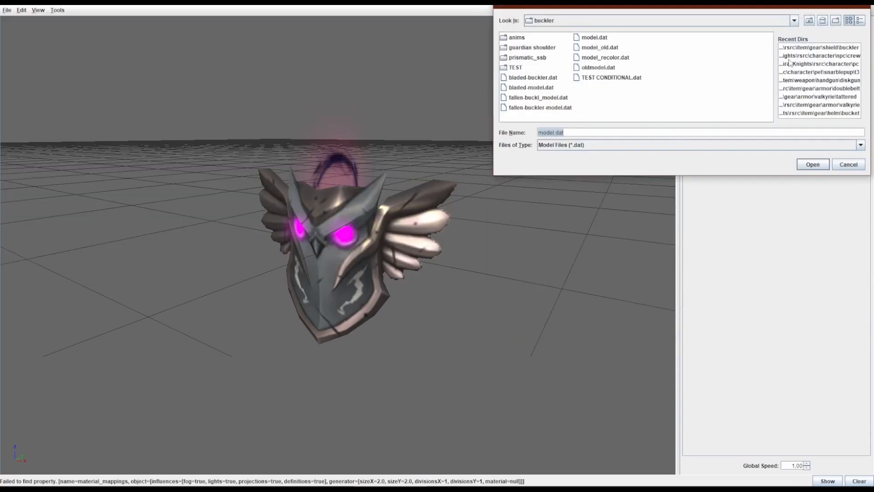
left_click(810, 20)
left_click(810, 20)
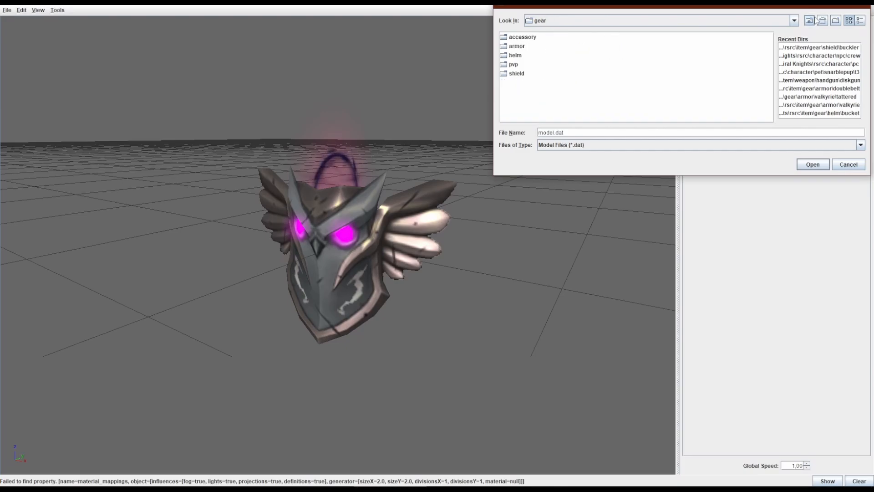
left_click(811, 20)
double_click(519, 91)
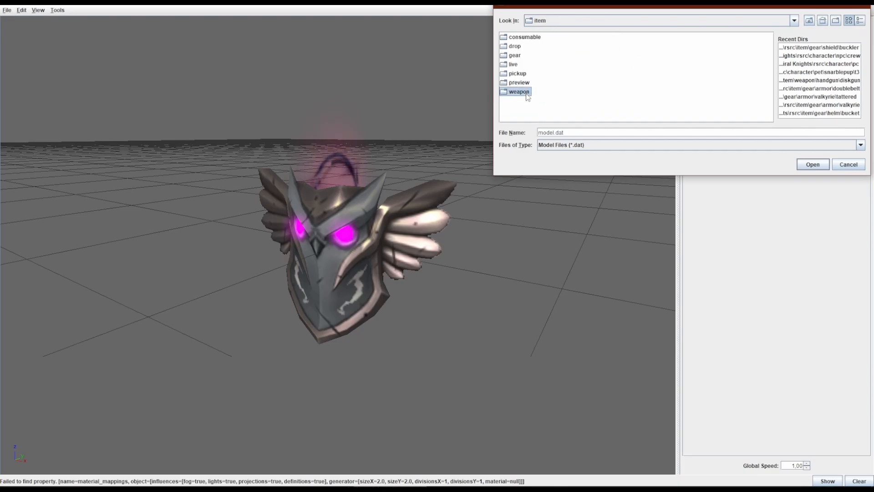
double_click(519, 46)
Check the mod archive's path again and load model_rank4.dat from the matching firotech folder
mouse_move(614, 482)
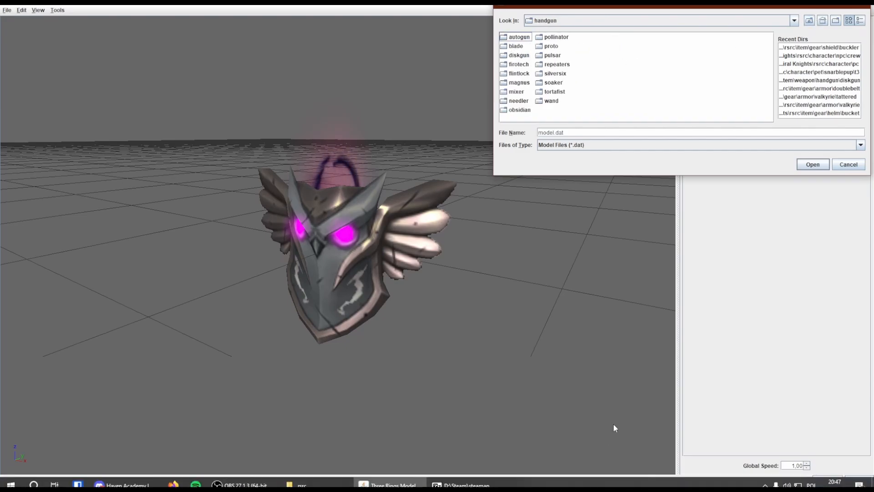
left_click(487, 476)
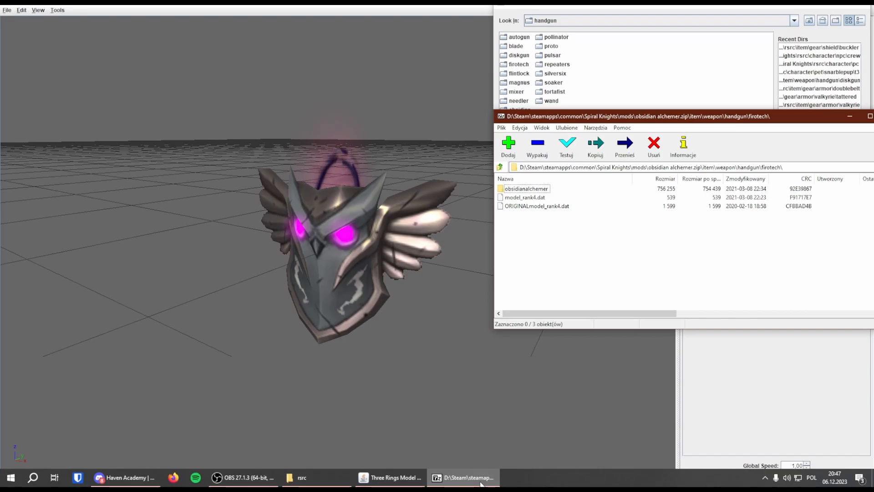
left_click(481, 478)
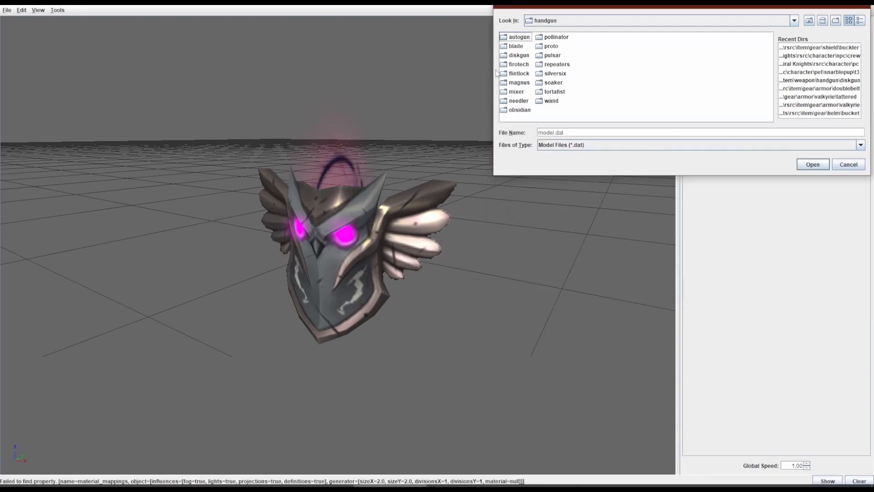
left_click(513, 66)
double_click(514, 66)
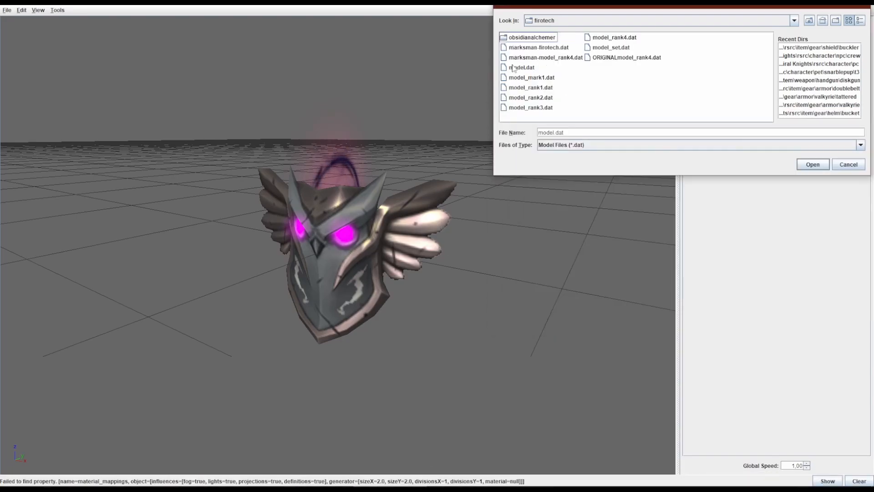
left_click(499, 483)
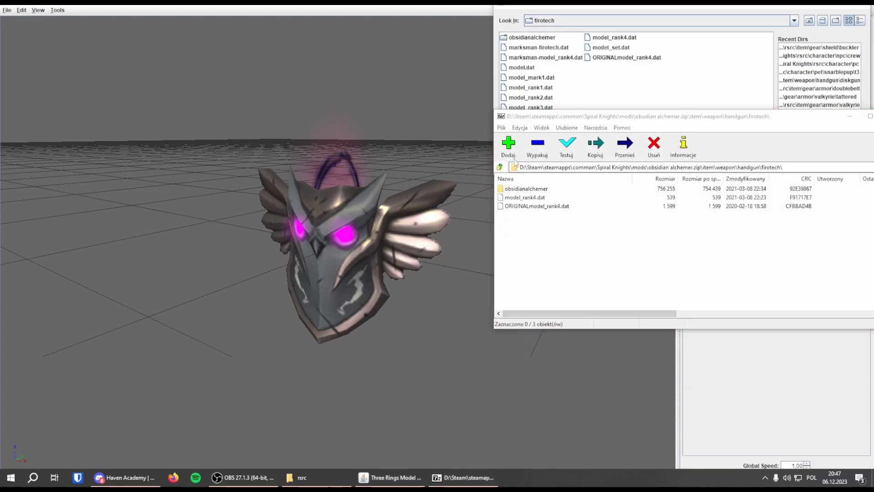
left_click(602, 76)
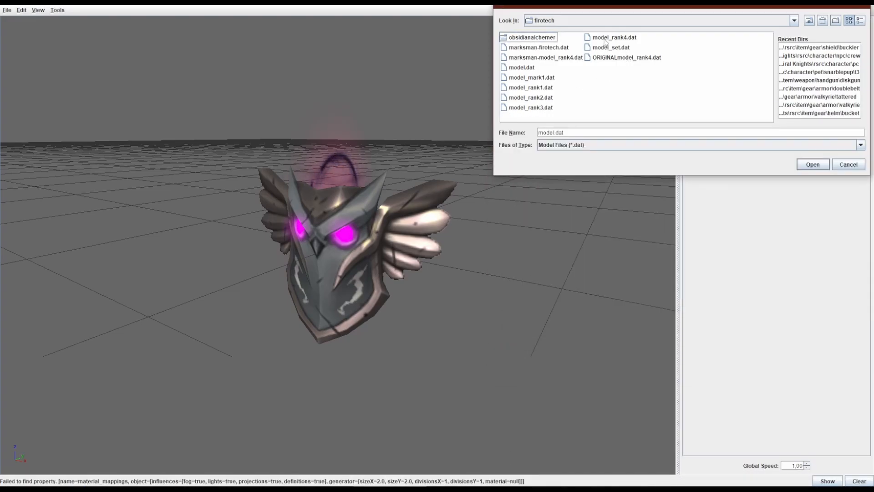
double_click(606, 38)
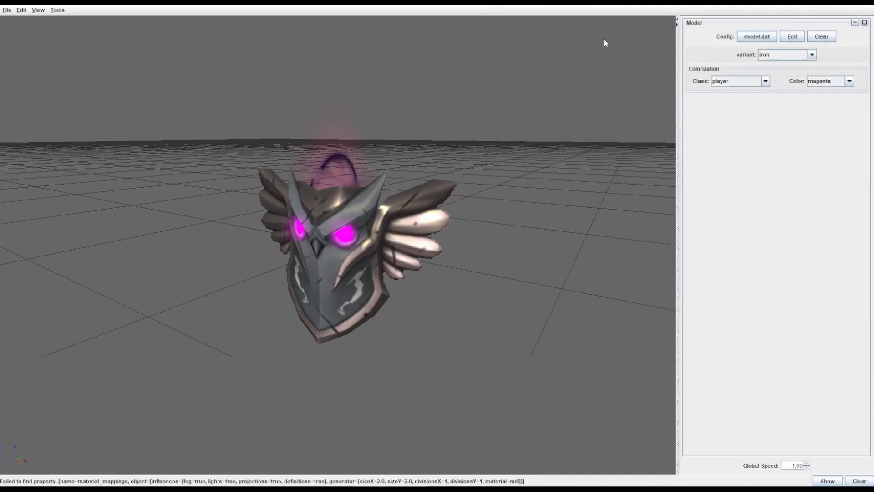
Set the loaded handgun model's variant to Shadow and view it from another angle
left_click(779, 55)
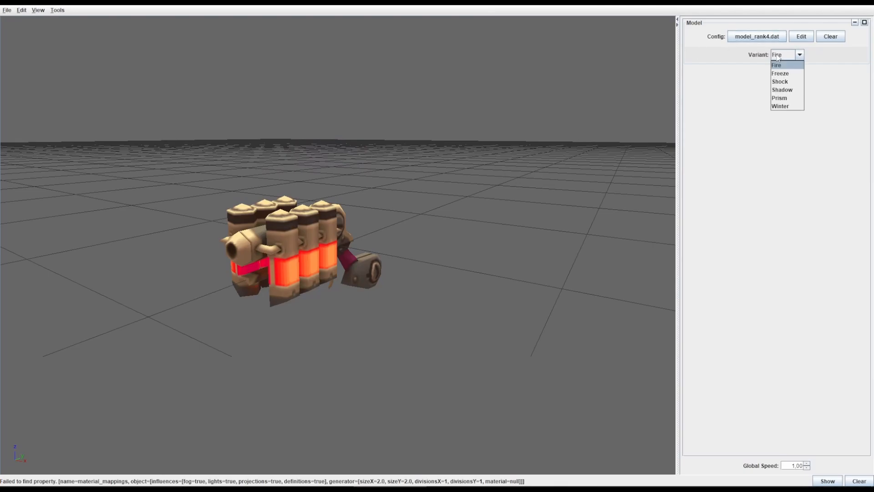
left_click(786, 89)
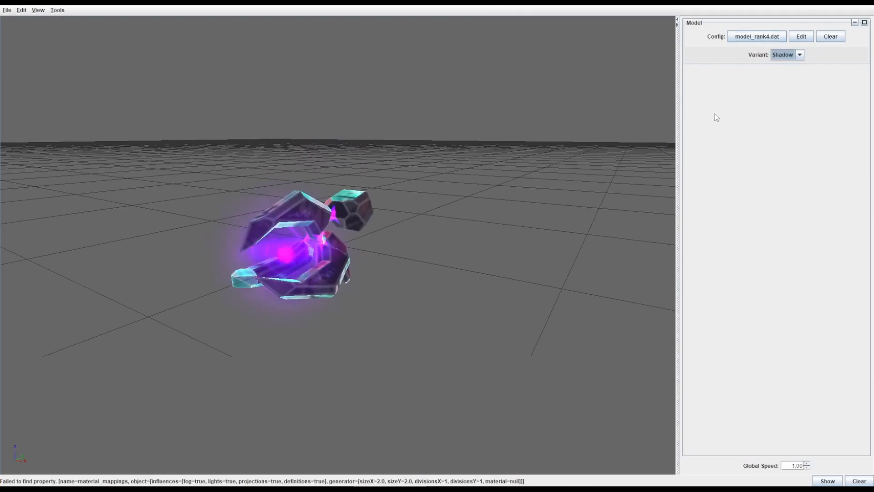
left_click_drag(487, 162, 474, 168)
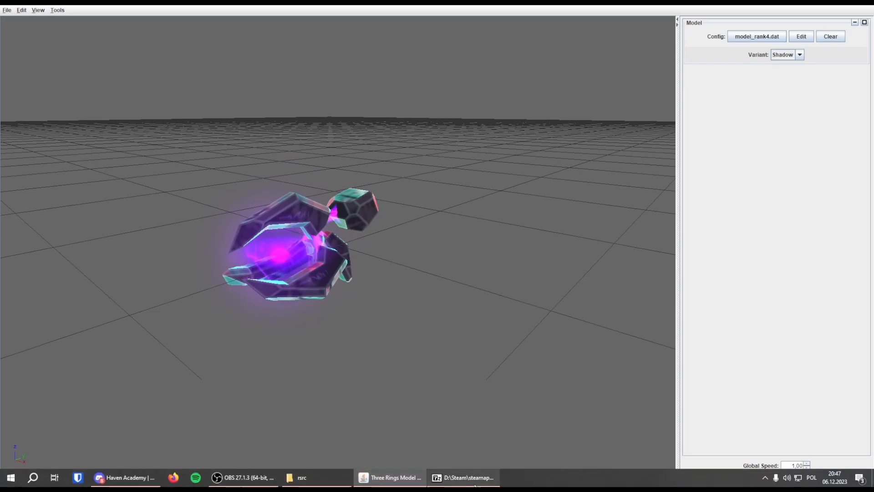
Return to the obsidian alchemer.zip window and go back up to the archive's root level
left_click(464, 478)
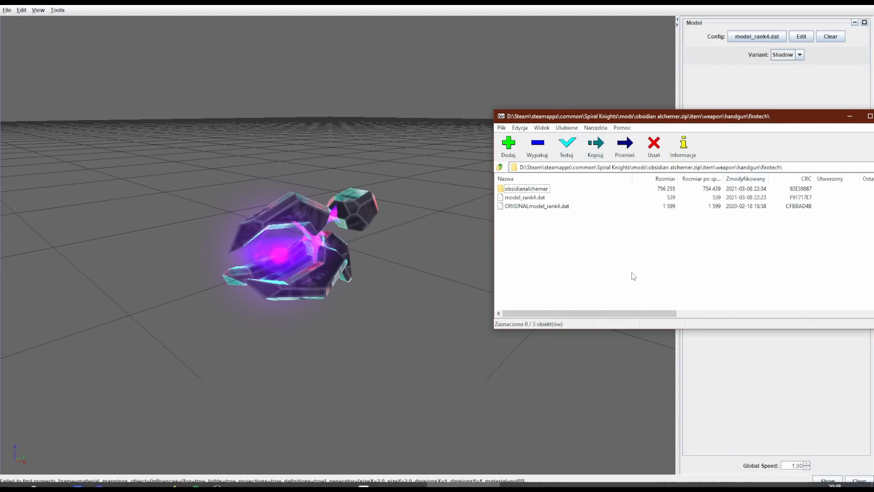
left_click(499, 168)
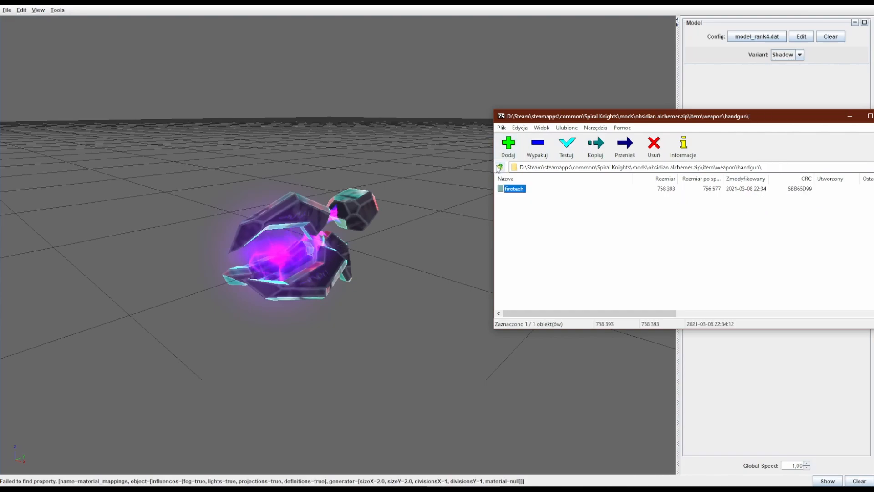
left_click(499, 167)
left_click(499, 168)
left_click(499, 167)
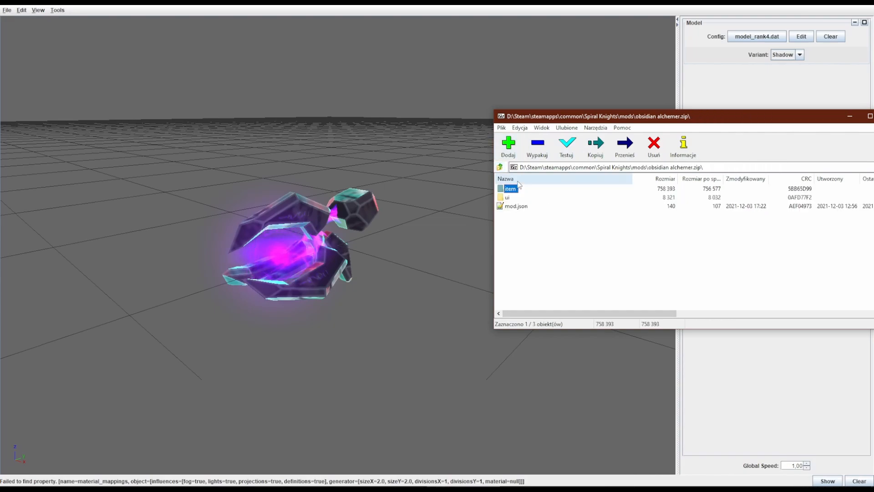
Reopen the model file chooser and examine the firotech folder's parent hierarchy under rsrc
left_click(782, 41)
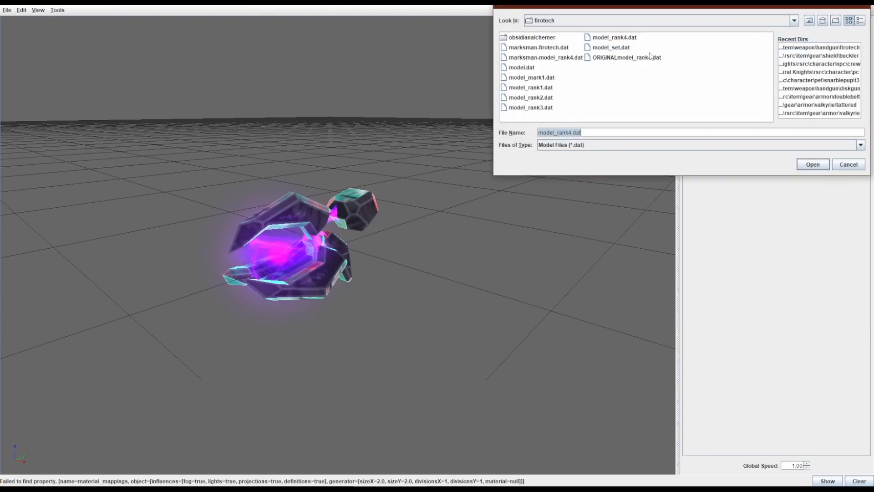
left_click(629, 20)
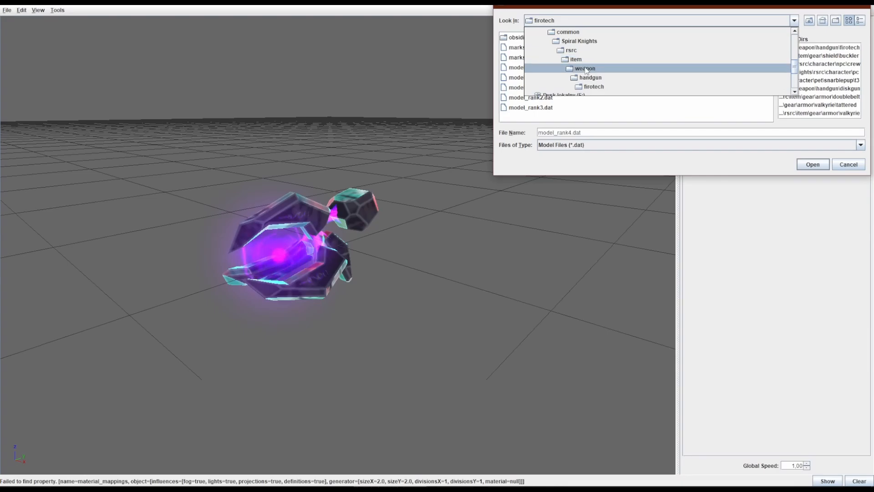
left_click(757, 11)
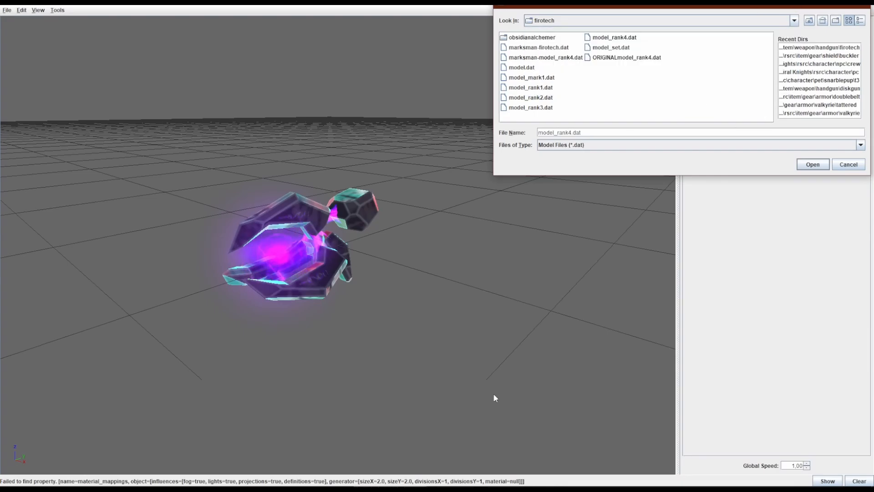
Switch to the mod archive and browse from its root through item, weapon and handgun into firotech
left_click(462, 478)
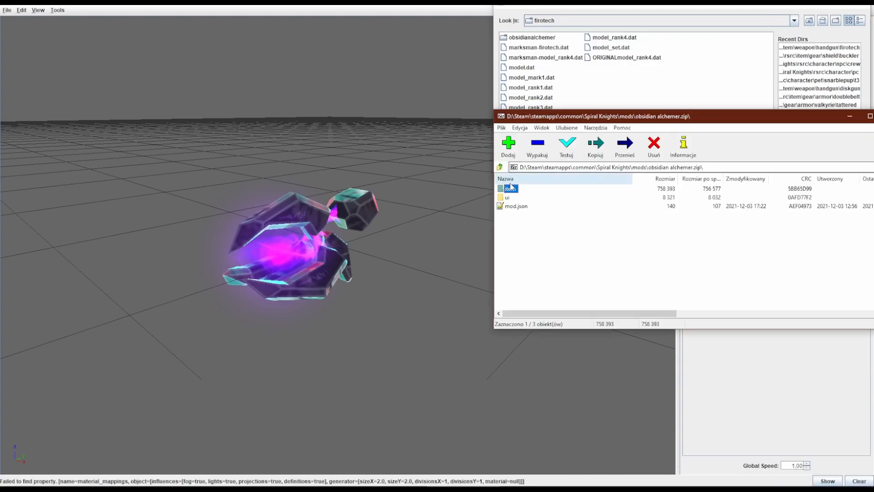
double_click(510, 189)
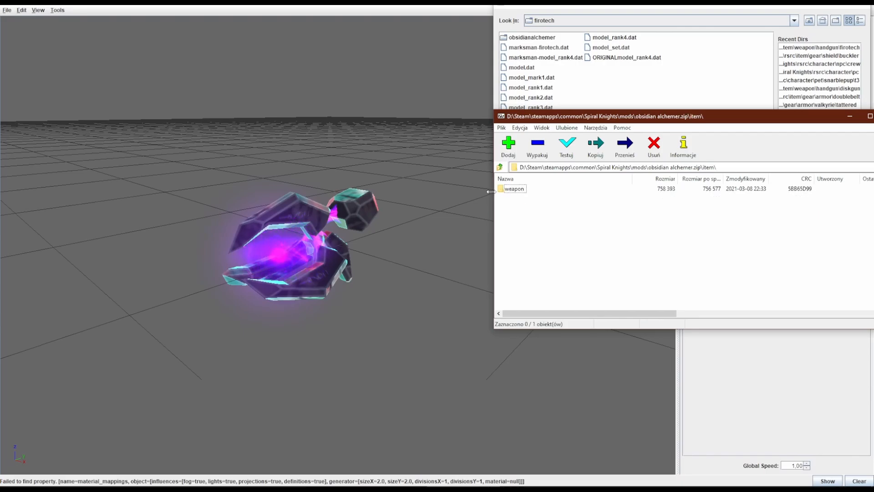
double_click(516, 189)
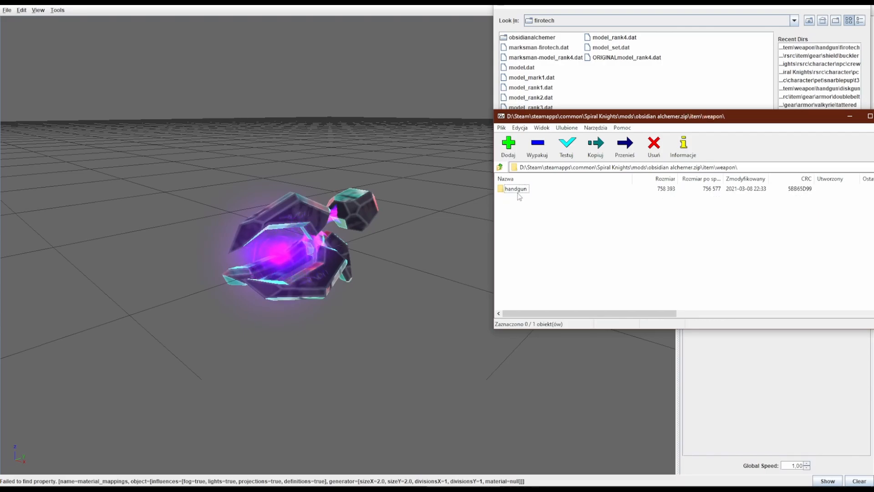
double_click(515, 189)
left_click(518, 190)
double_click(515, 189)
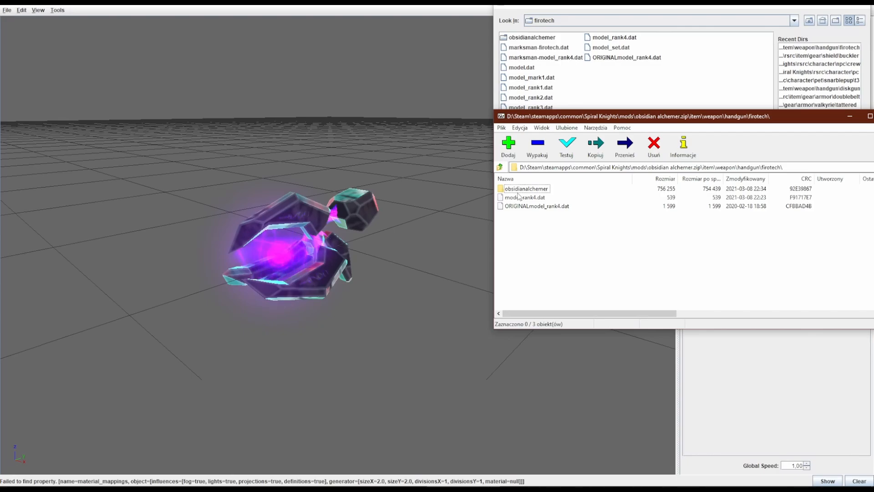
Examine the archive's two rank4 model files and the contents of its obsidianalchemer folder
left_click(521, 198)
left_click(525, 207)
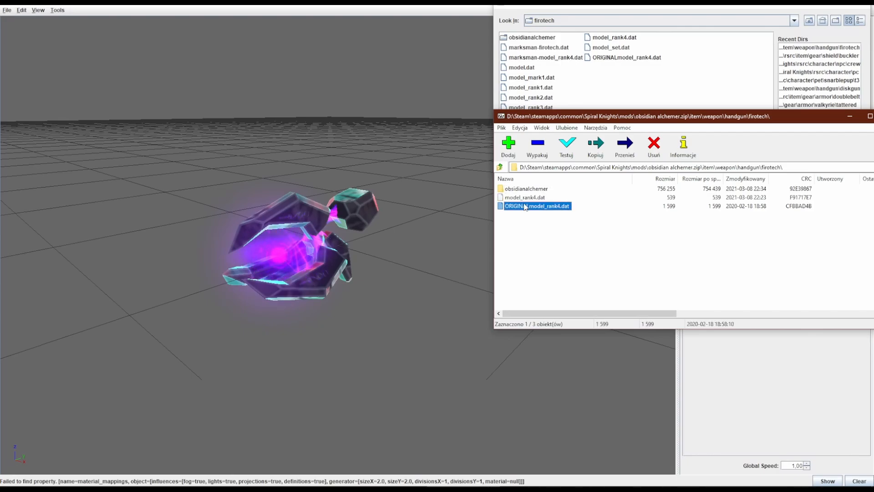
double_click(525, 191)
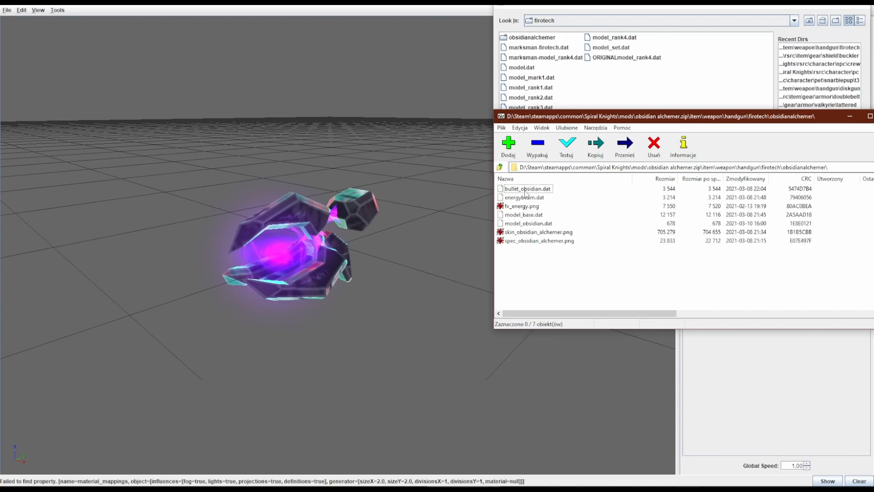
left_click(500, 167)
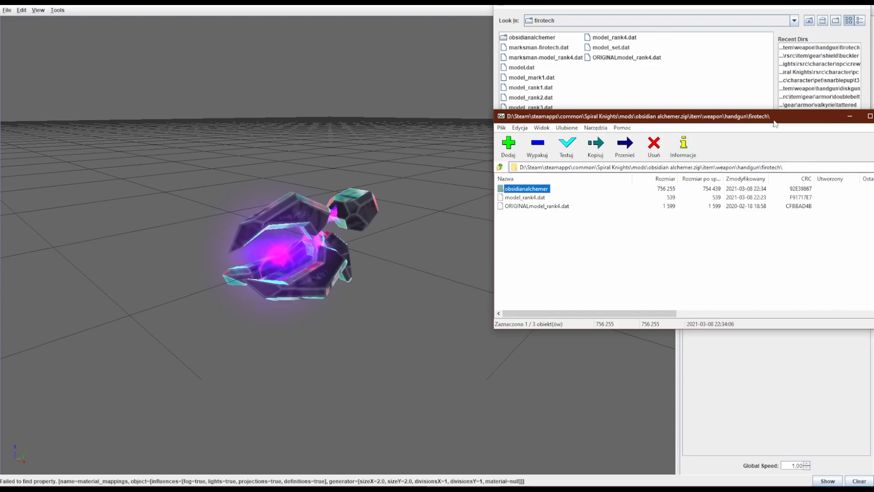
left_click_drag(773, 119, 493, 112)
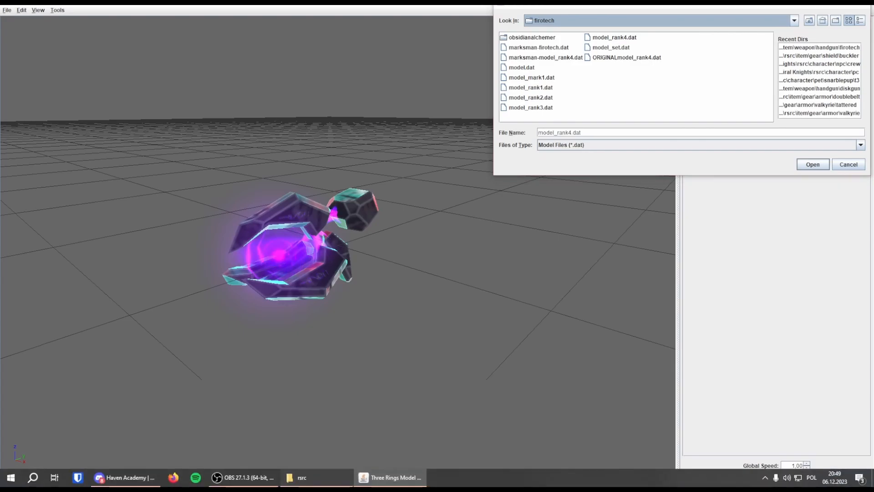
left_click(317, 477)
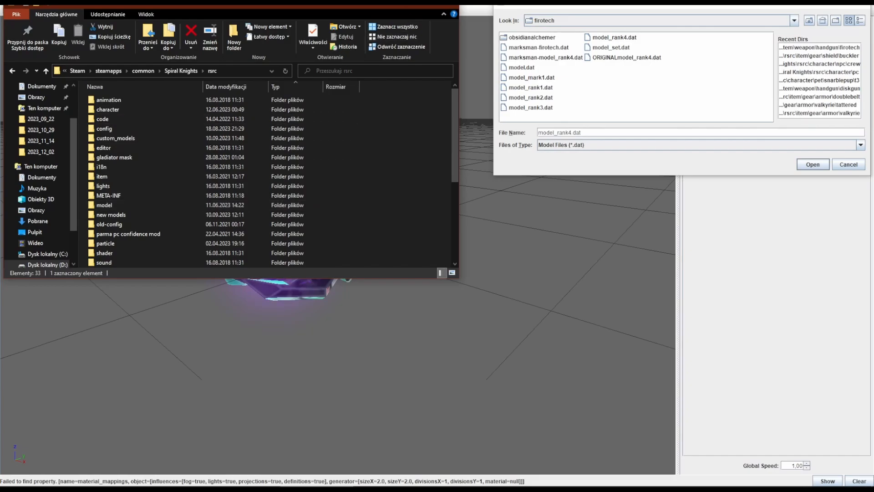
left_click(406, 6)
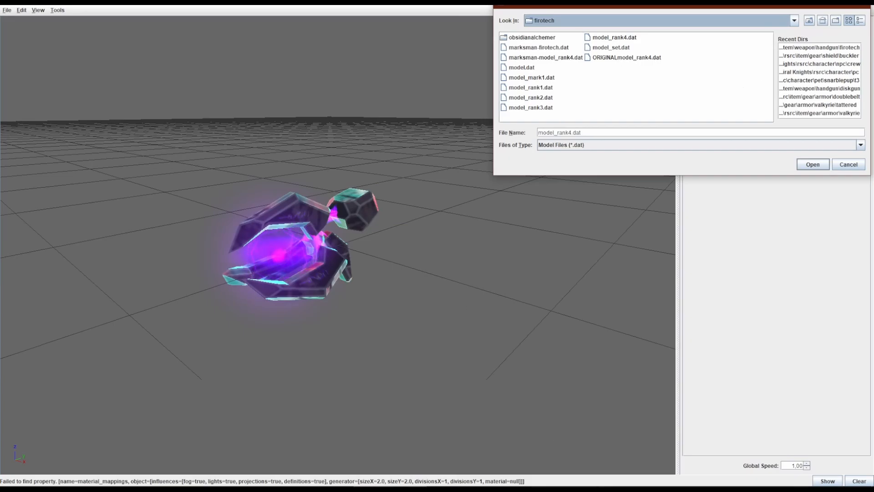
mouse_move(449, 478)
left_click(298, 477)
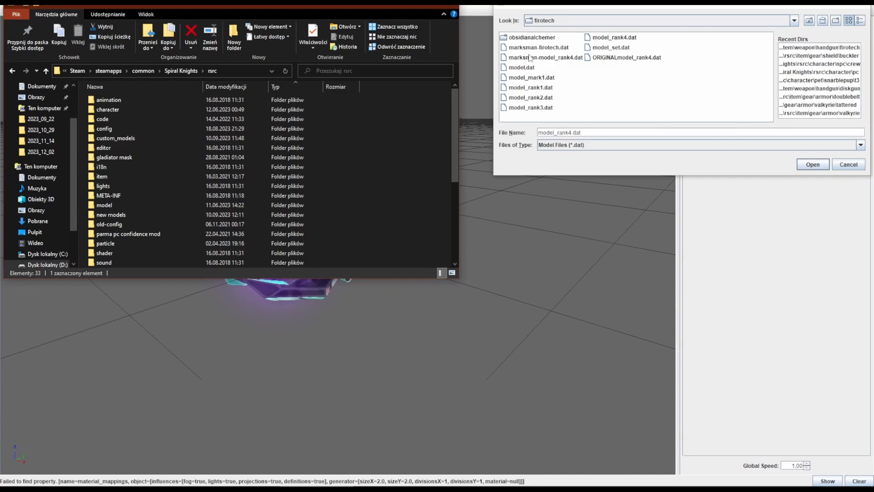
left_click(411, 8)
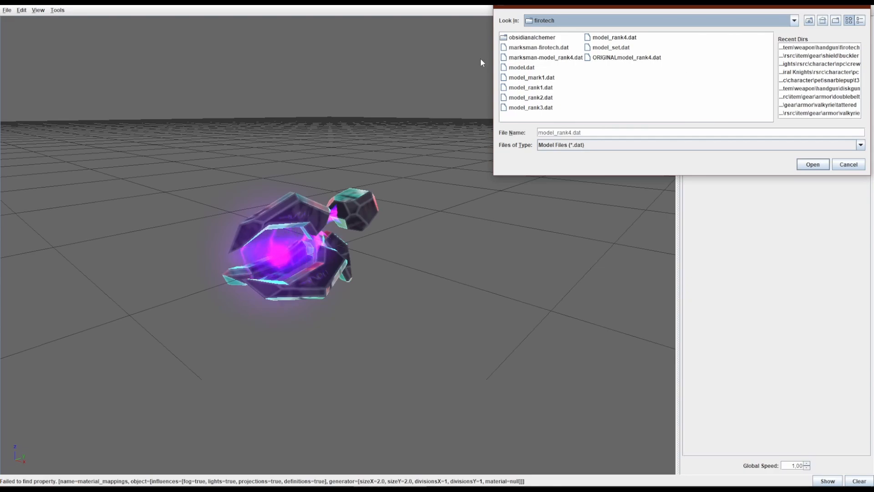
Browse from rsrc through item, weapon and sword into the troika folder and load model.dat
left_click(810, 19)
left_click(794, 20)
left_click(682, 53)
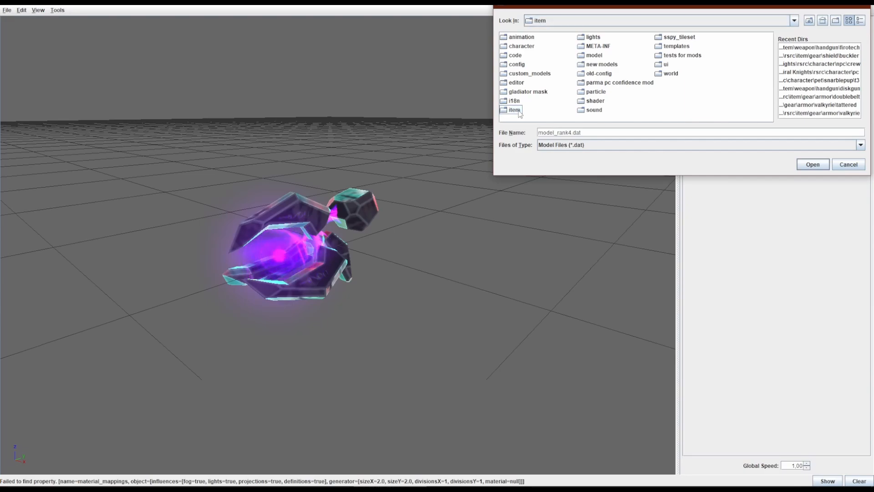
double_click(518, 111)
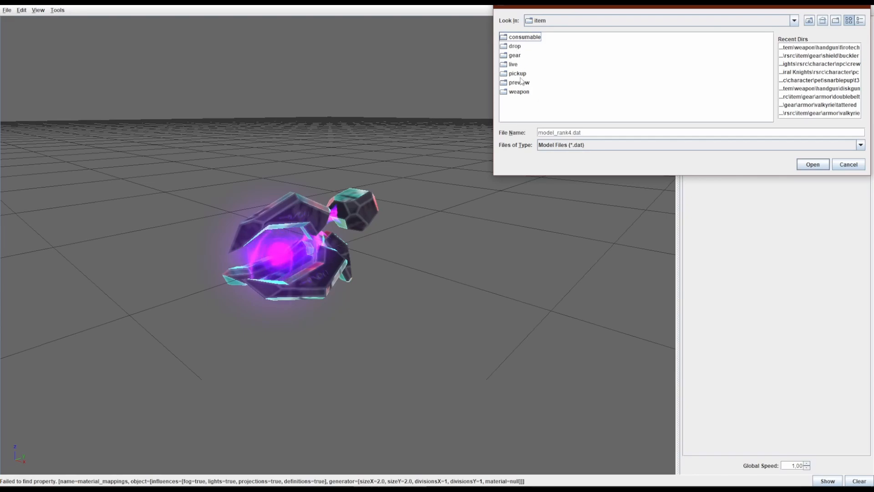
double_click(514, 92)
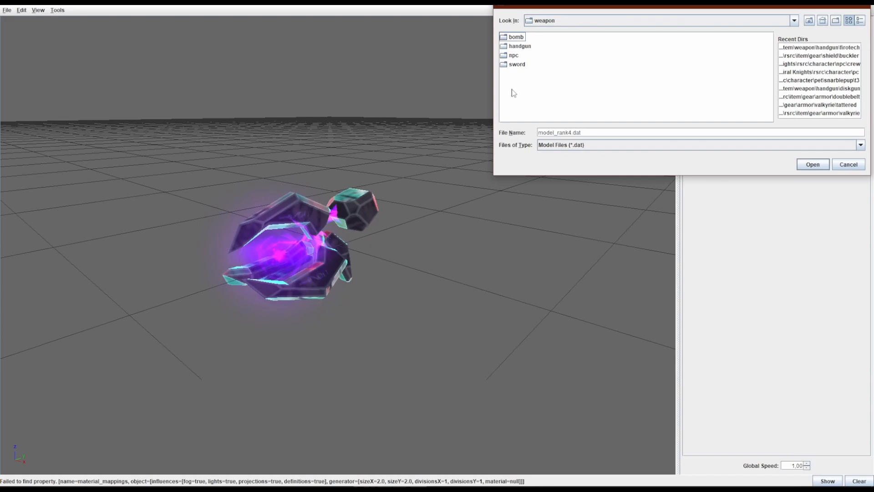
double_click(514, 64)
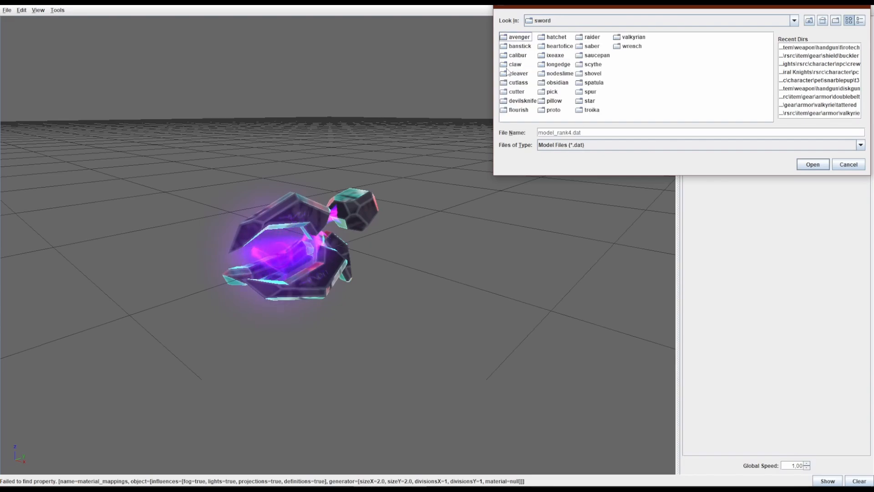
double_click(591, 110)
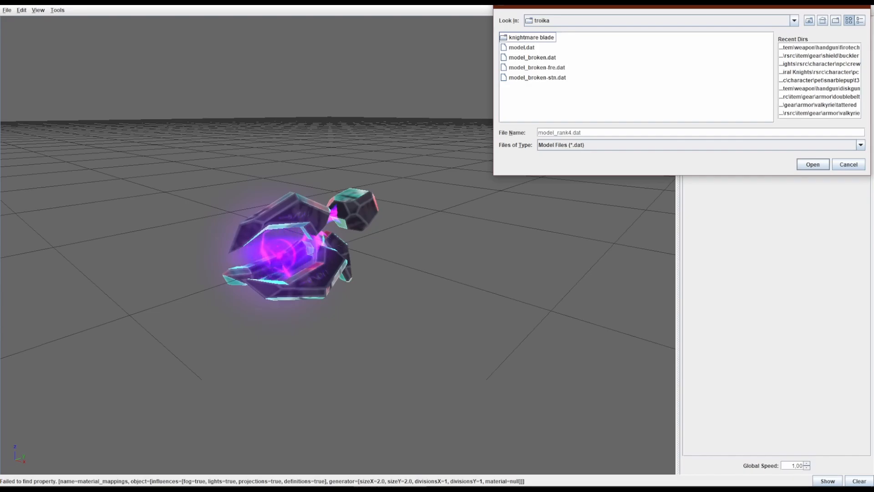
left_click(526, 49)
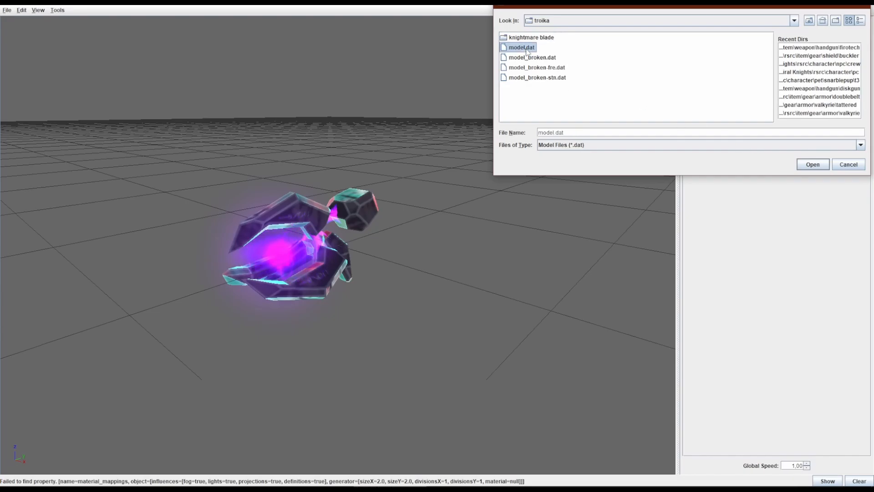
double_click(525, 49)
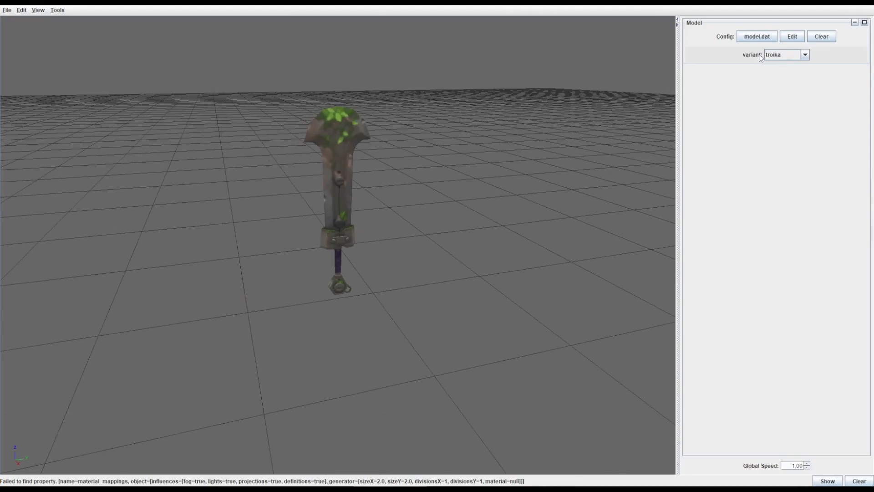
Cycle the sword model through its Broken, khorovod, Fre Troika r3 and Fre Troika r4 variants, ending on Fre Troika r4
left_click(783, 55)
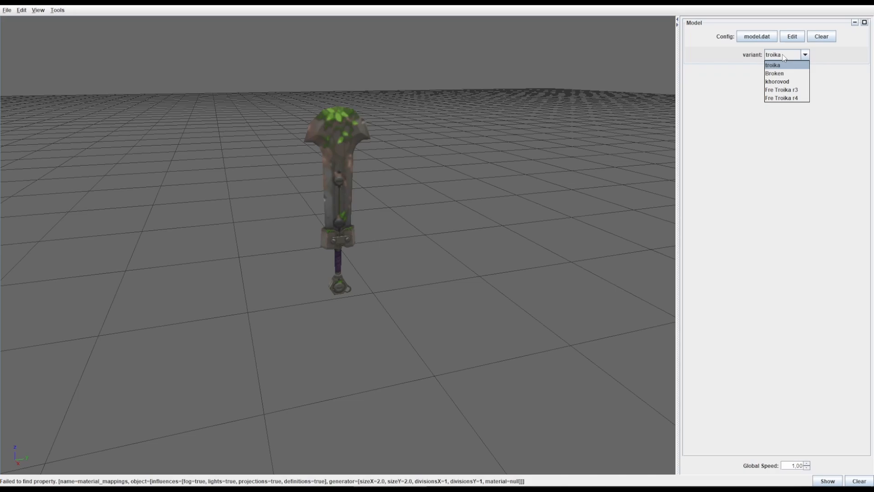
left_click(777, 73)
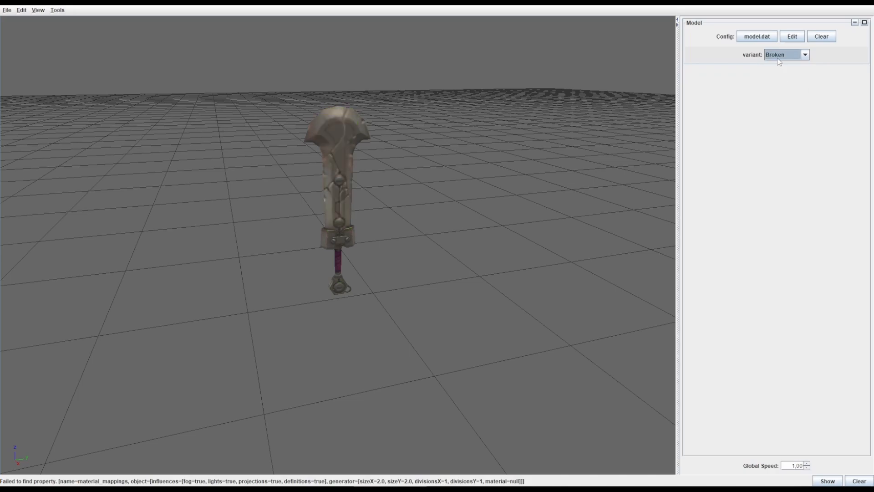
left_click(778, 58)
left_click(779, 79)
left_click(778, 59)
left_click(779, 59)
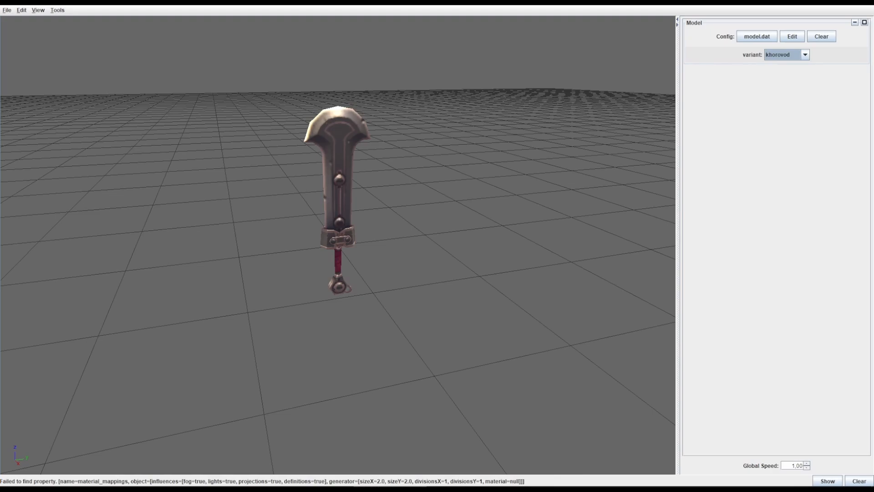
left_click(802, 56)
key("Down")
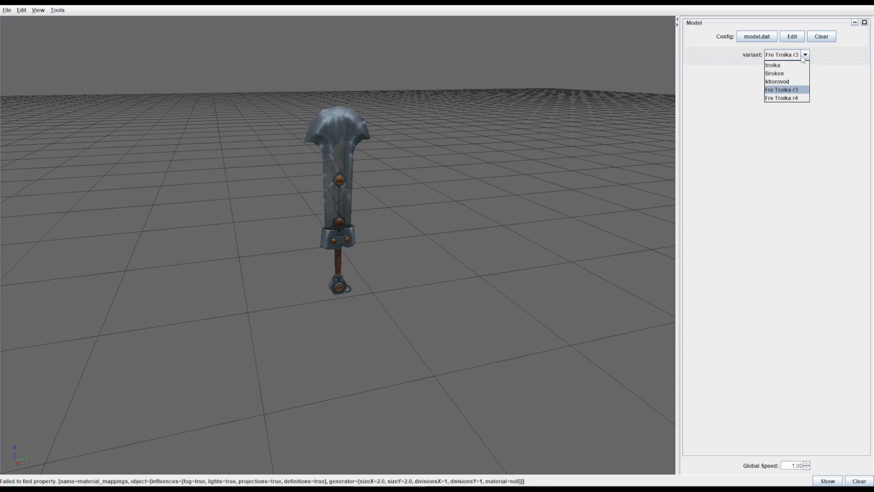
key("Down")
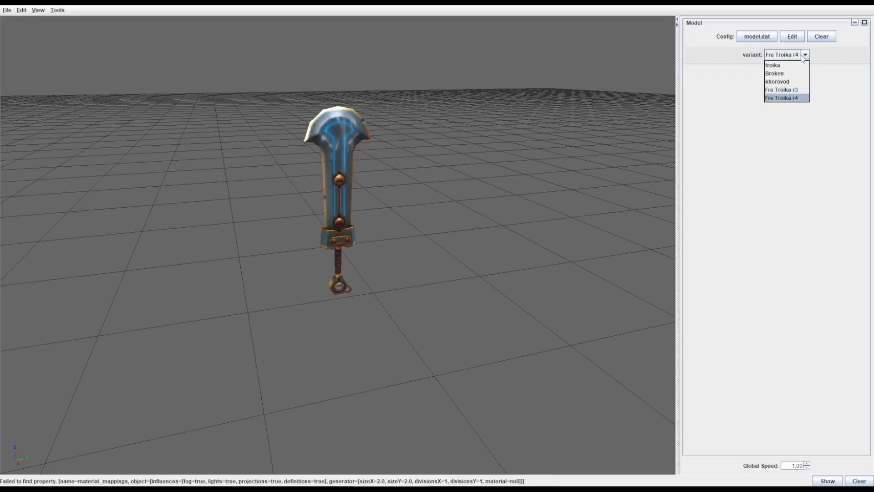
key("Up")
key("Up")
key("Up")
key("Up")
key("Down")
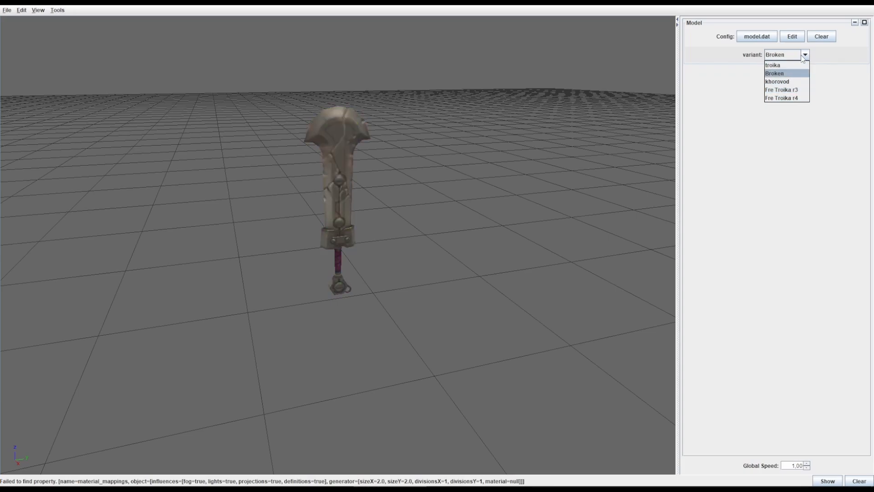
key("Down")
key("Down")
key("Down")
key("Up")
key("Down")
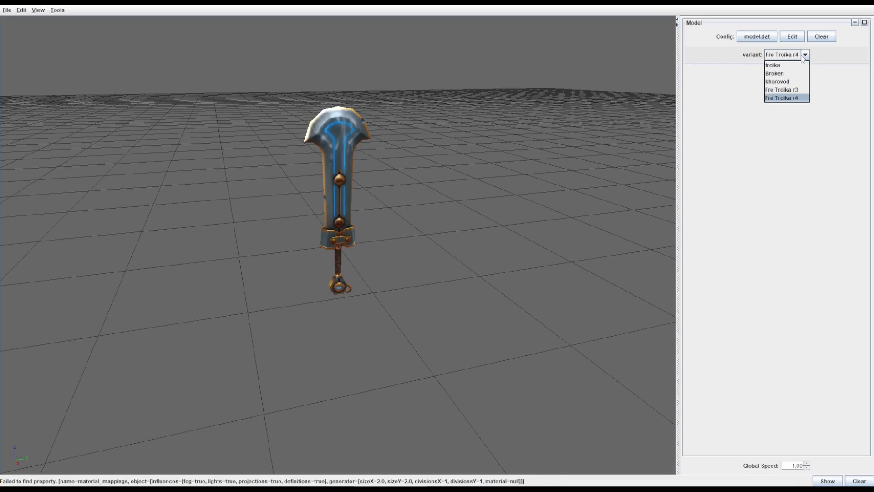
Load model_broken.dat from the troika folder, followed by model_broken-fre.dat
left_click(741, 38)
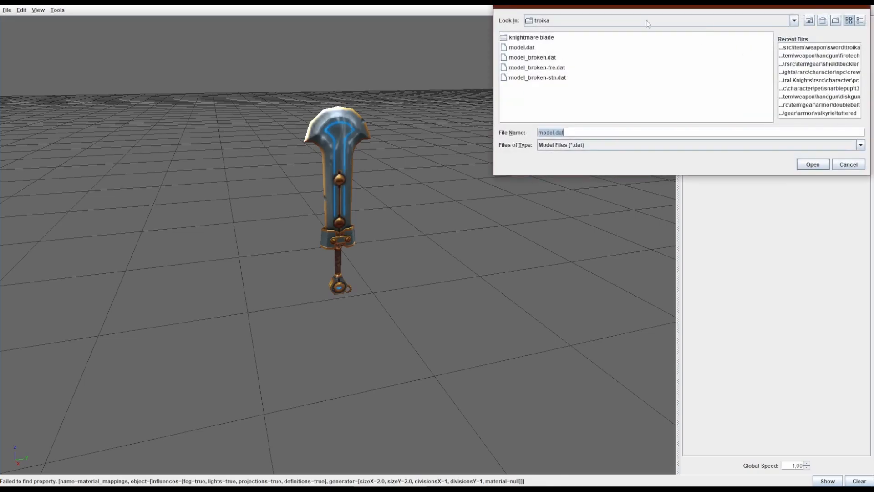
double_click(535, 58)
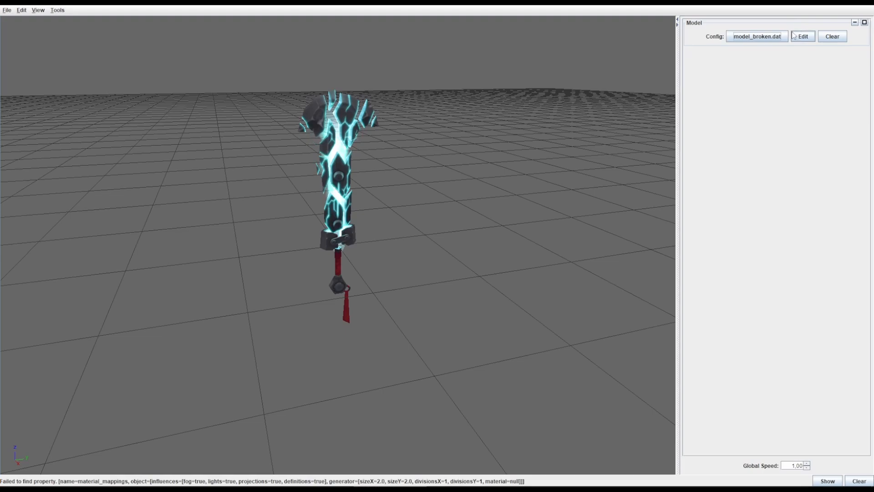
left_click(771, 38)
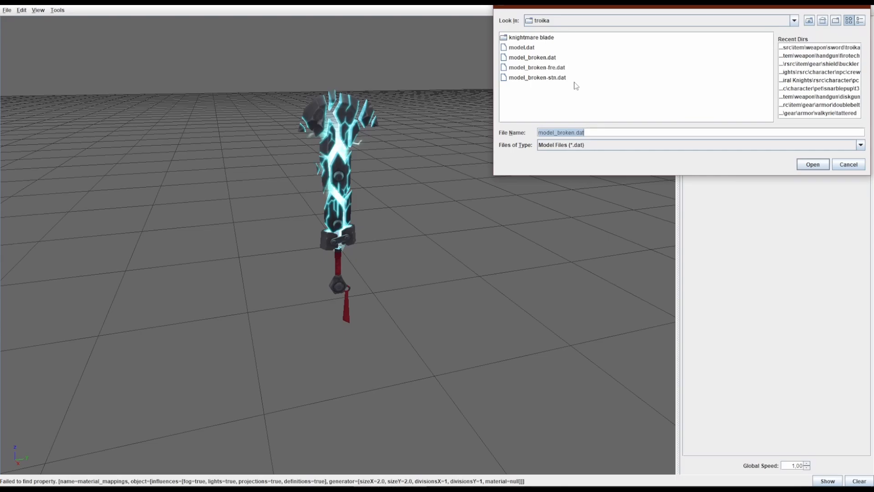
double_click(506, 69)
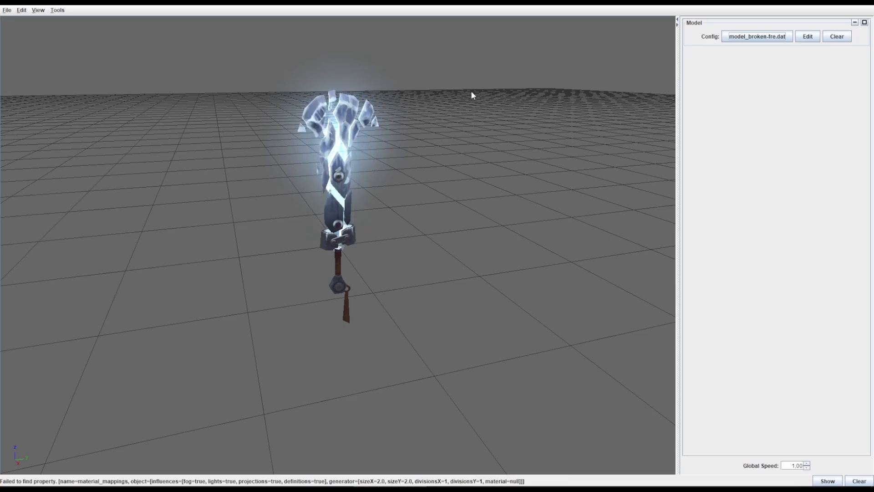
Open the config of model_broken-fre.dat, examine the available implementation types, and close the editor without changing the type
left_click(804, 39)
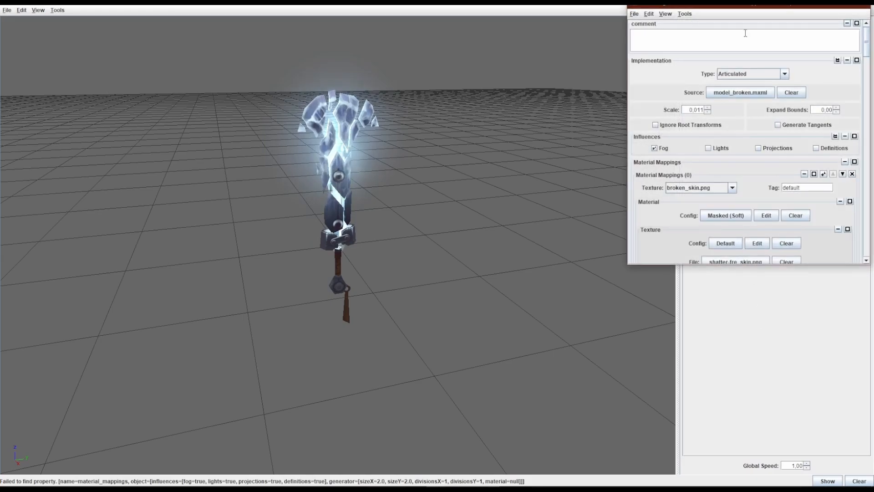
left_click_drag(727, 5, 655, 94)
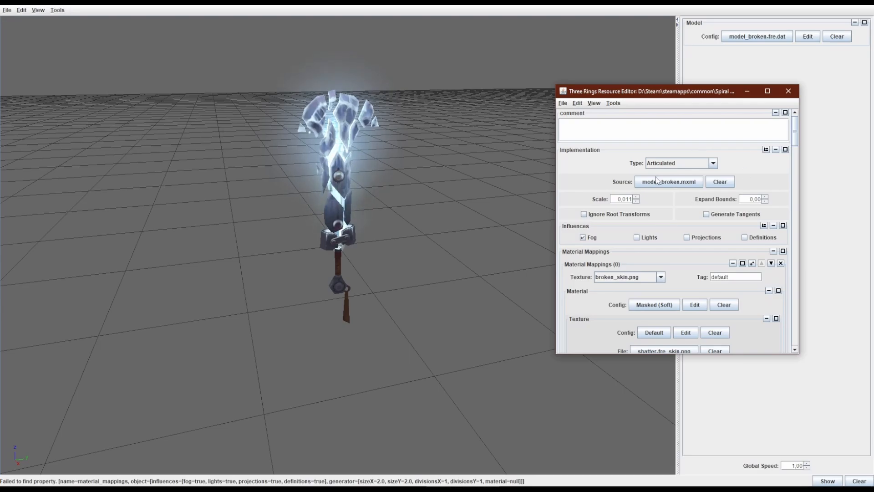
left_click(665, 164)
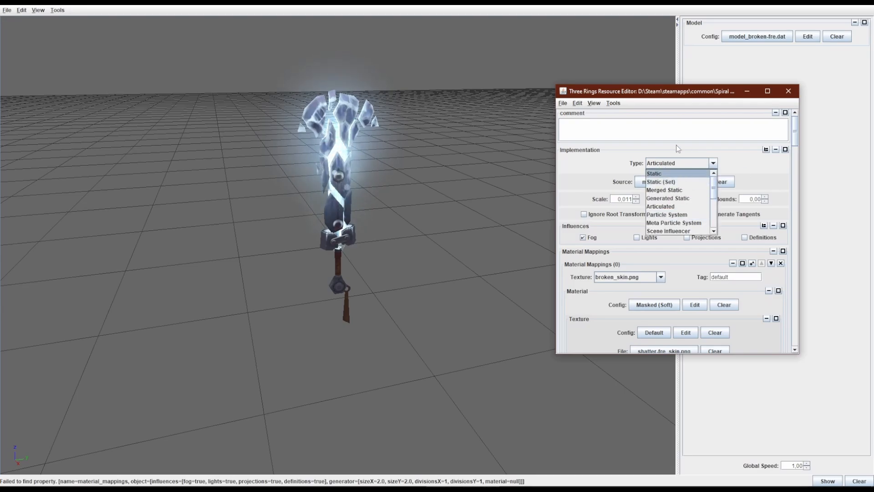
left_click(658, 166)
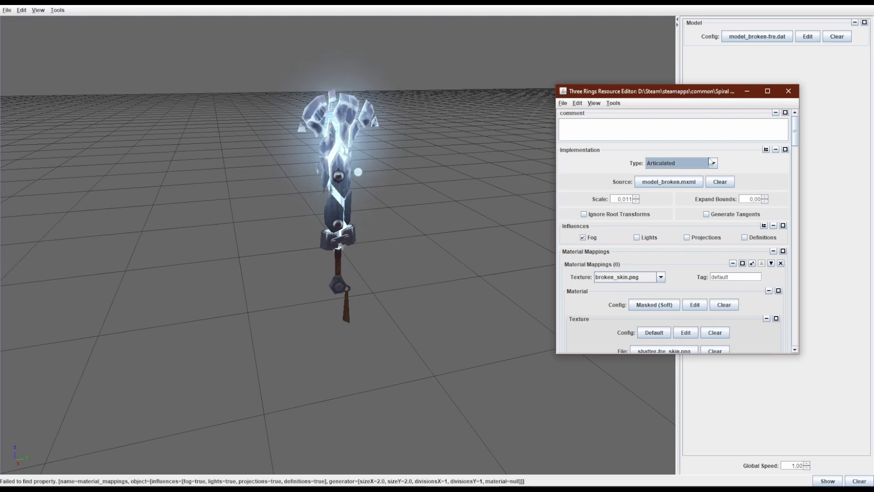
left_click(785, 90)
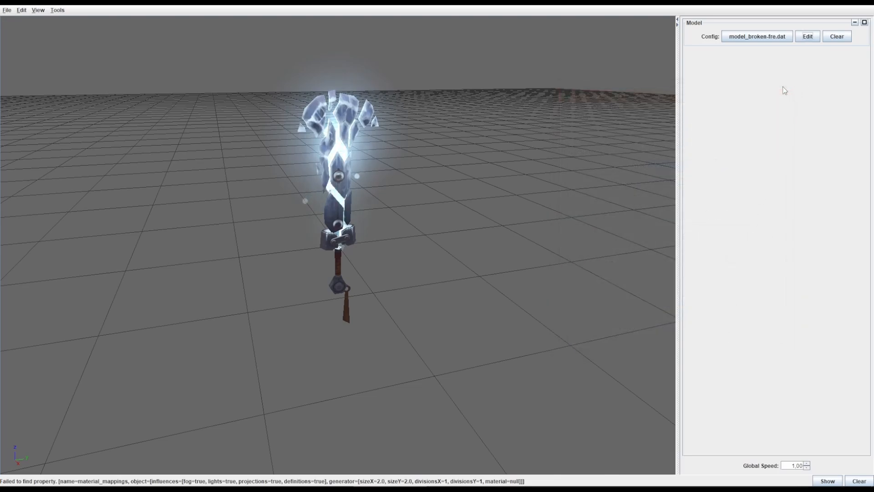
Reopen the model file chooser and examine the troika folder's parent hierarchy under rsrc
left_click(763, 40)
left_click(632, 20)
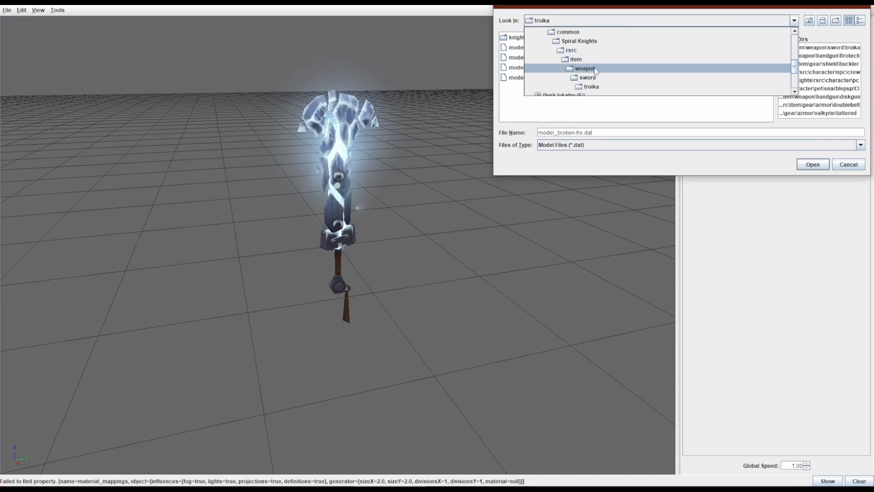
left_click(639, 24)
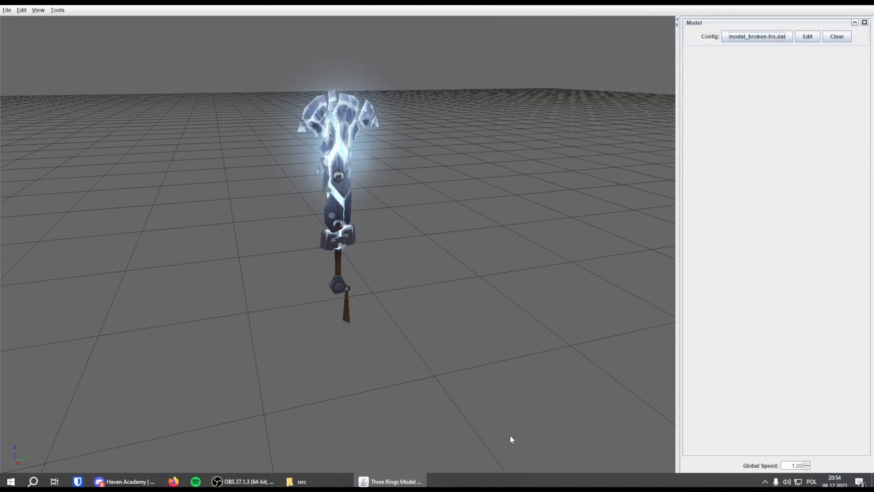
Create a new folder named "heartofice troika" on the desktop and place it below the café window
left_click(322, 470)
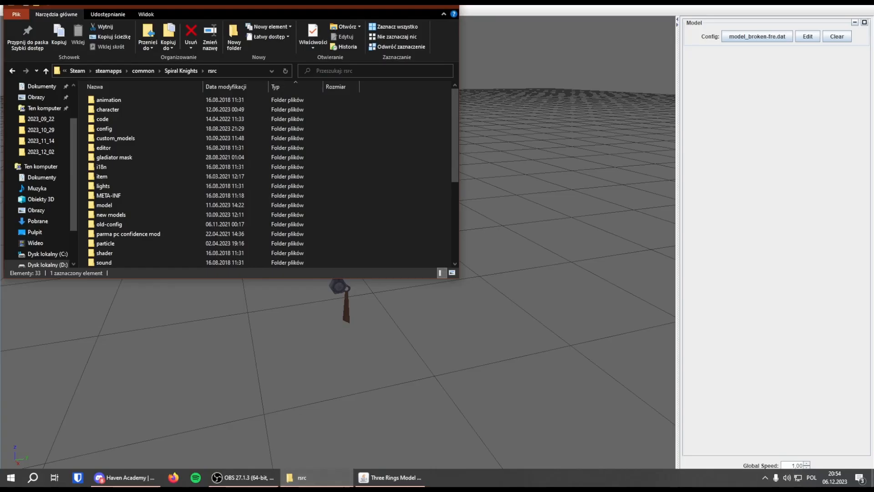
left_click(872, 482)
right_click(304, 188)
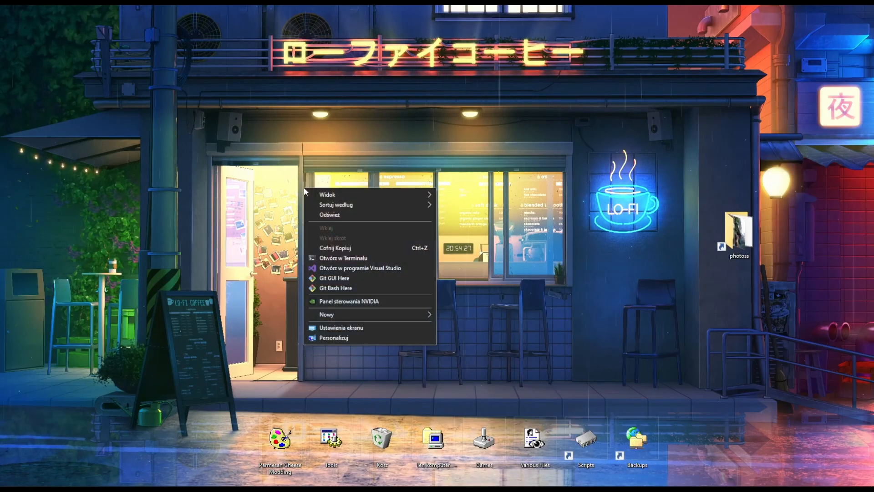
mouse_move(334, 314)
left_click(453, 315)
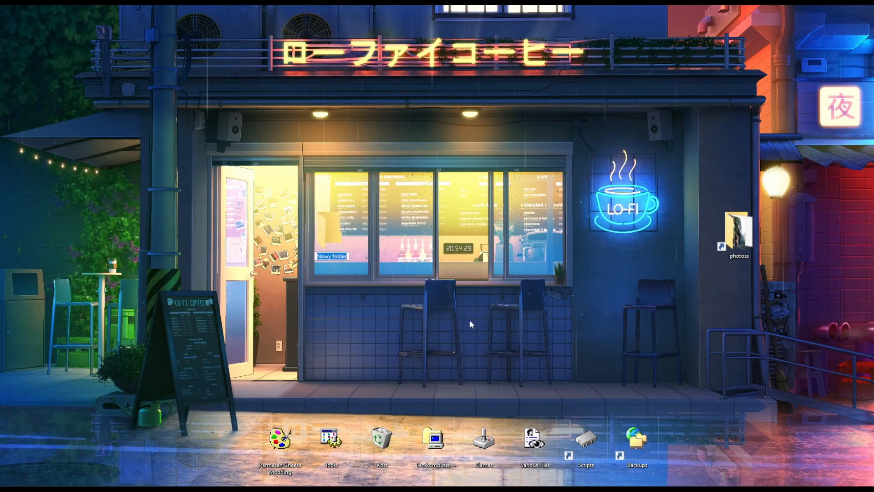
type("fro")
key("BackSpace")
key("BackSpace")
key("BackSpace")
type("heartof")
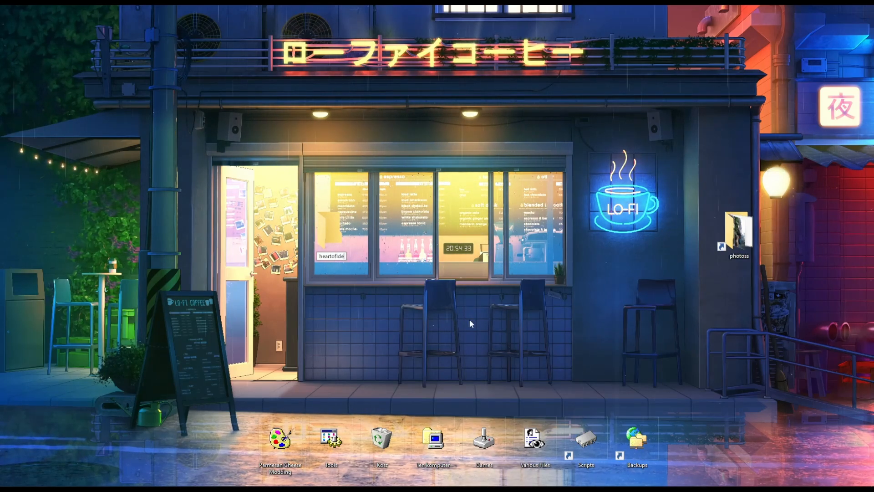
type("ice troika")
key("Return")
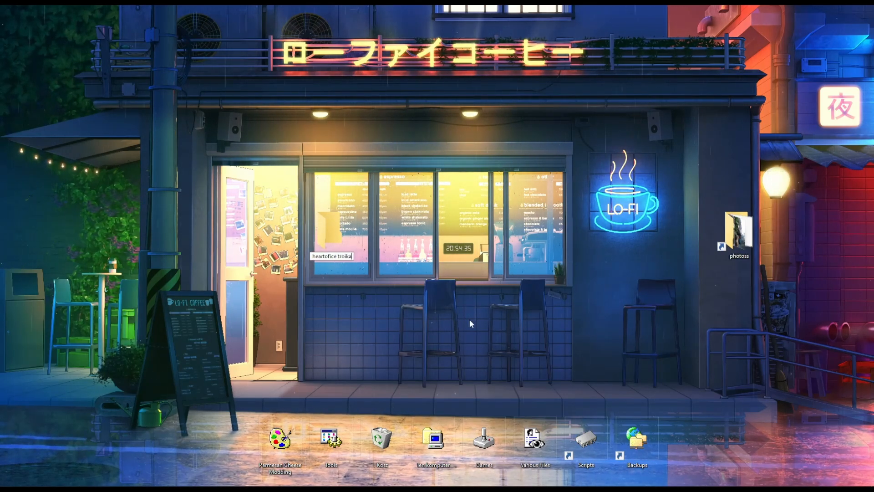
left_click_drag(345, 242, 361, 327)
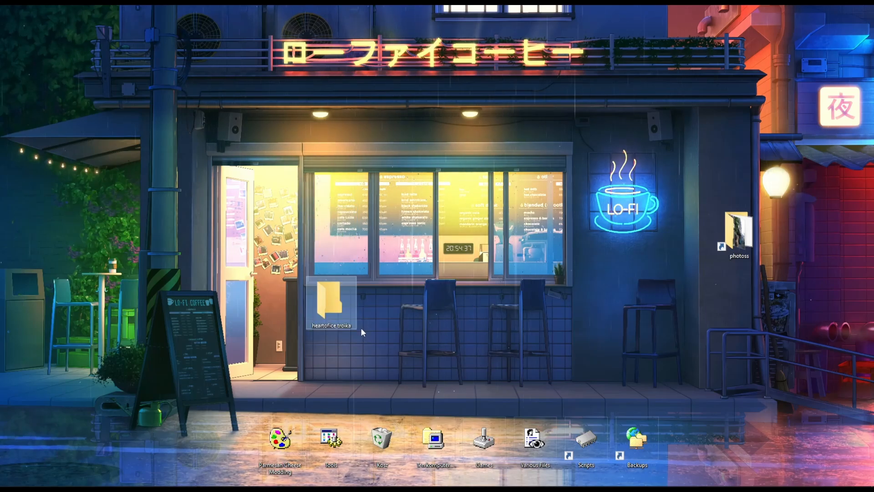
Create a folder named "item" inside the heartofice troika folder and open it
double_click(338, 314)
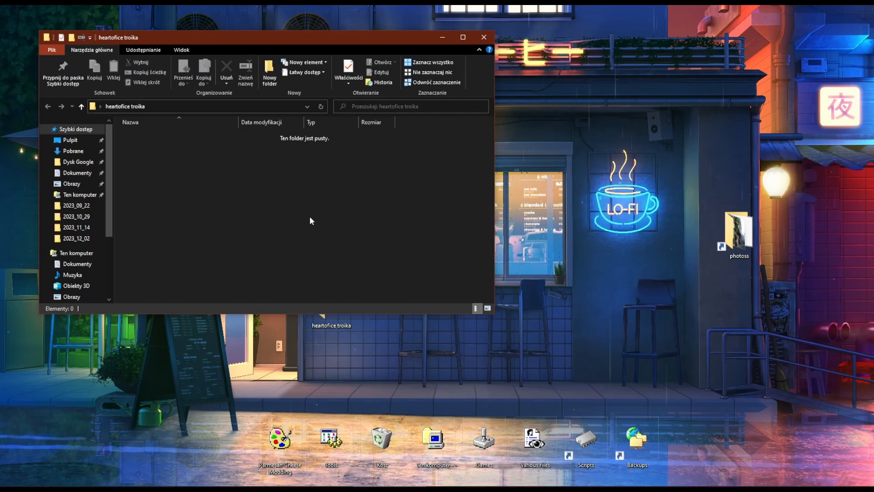
key("ctrl+shift+n")
type("item")
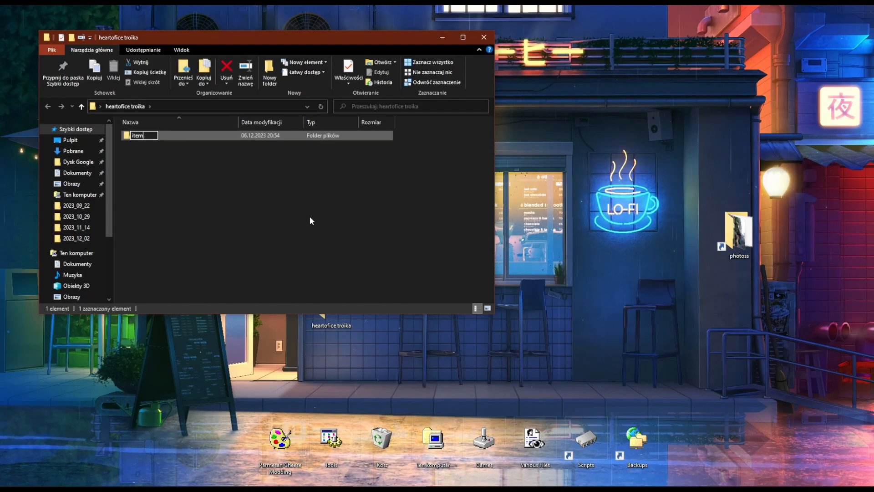
key("Return")
key("Return")
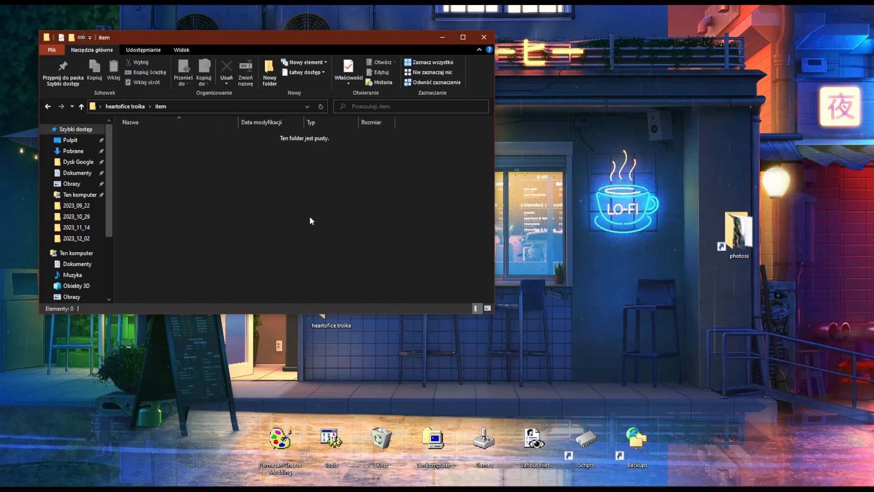
Create a "weapon" folder inside item, add a "sword" folder within it, and open the sword folder
key("ctrl+shift+n")
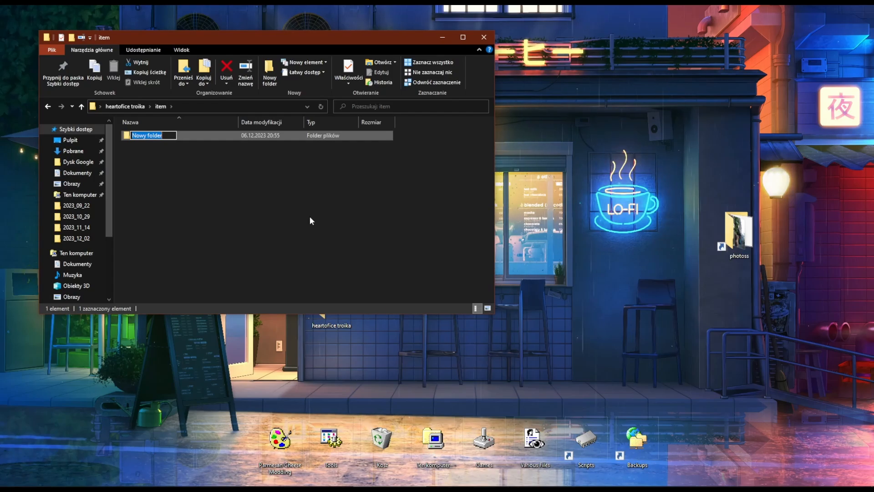
type("weapon")
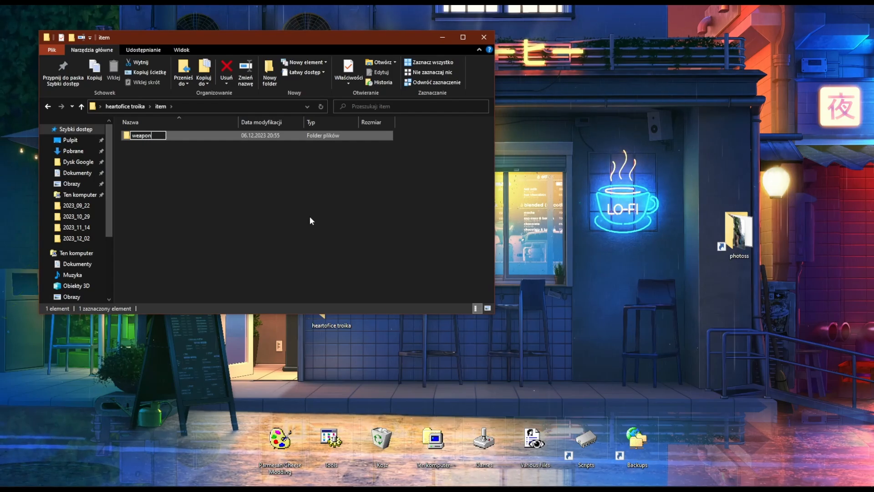
key("Return")
key("Return")
key("ctrl+shift+n")
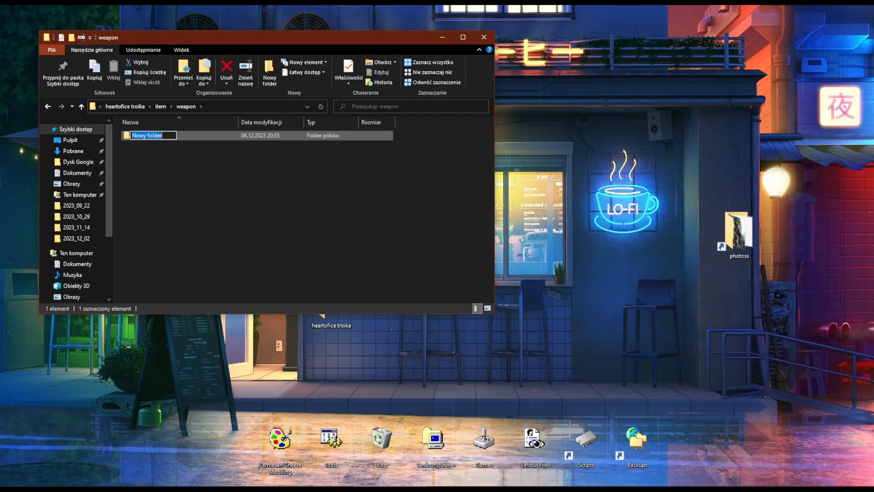
type("sword")
key("Return")
key("Return")
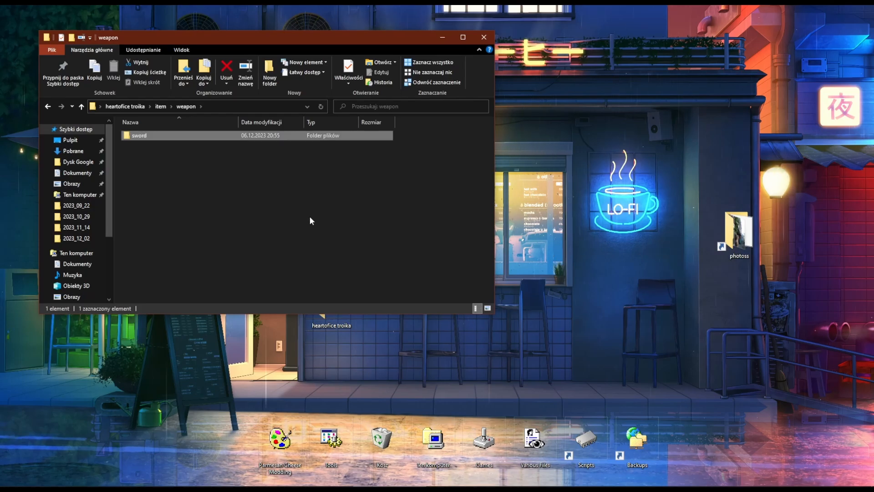
Create a folder named "troika" inside the sword folder and open it
key("ctrl+shift+n")
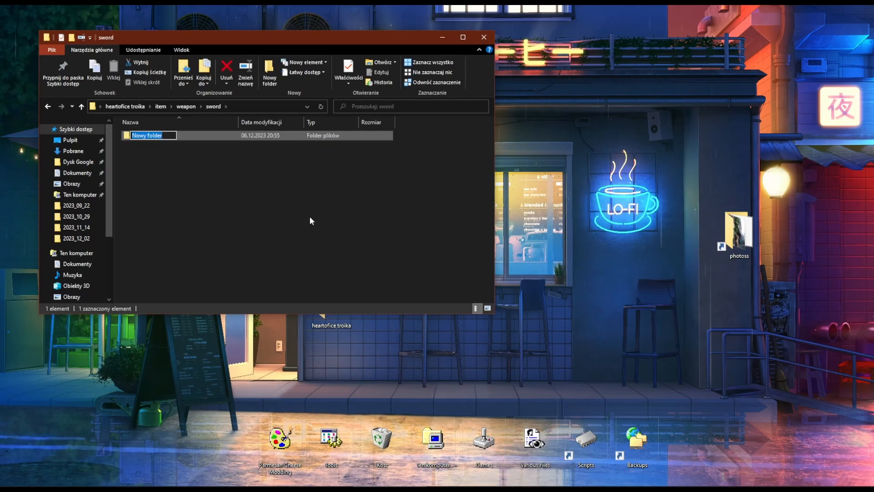
type("troika")
key("Return")
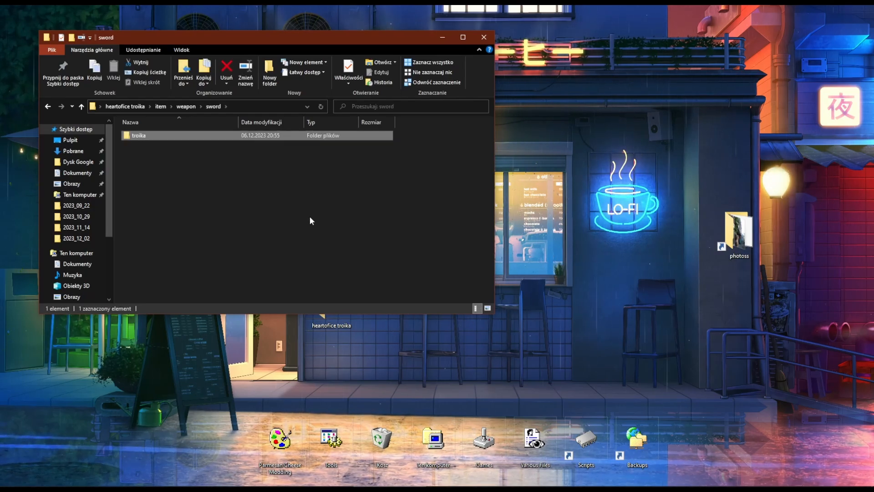
key("Return")
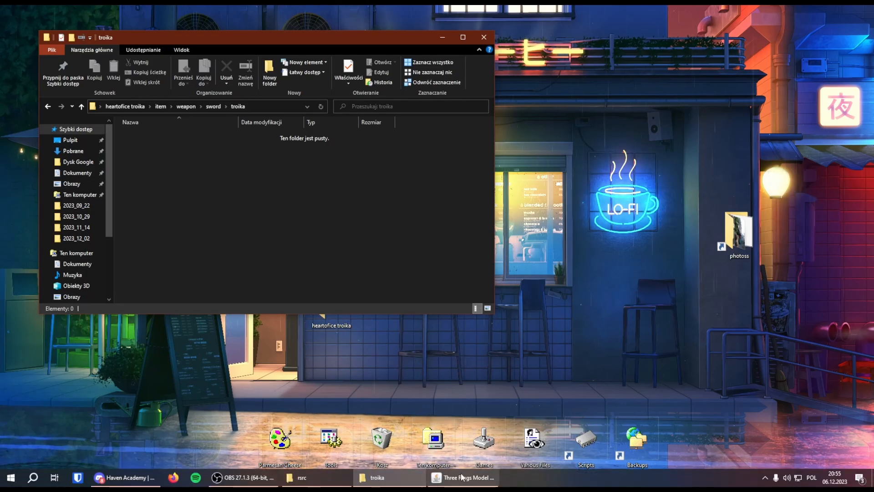
Switch to the model viewer and load model.dat from the heartofice folder under sword
left_click(463, 478)
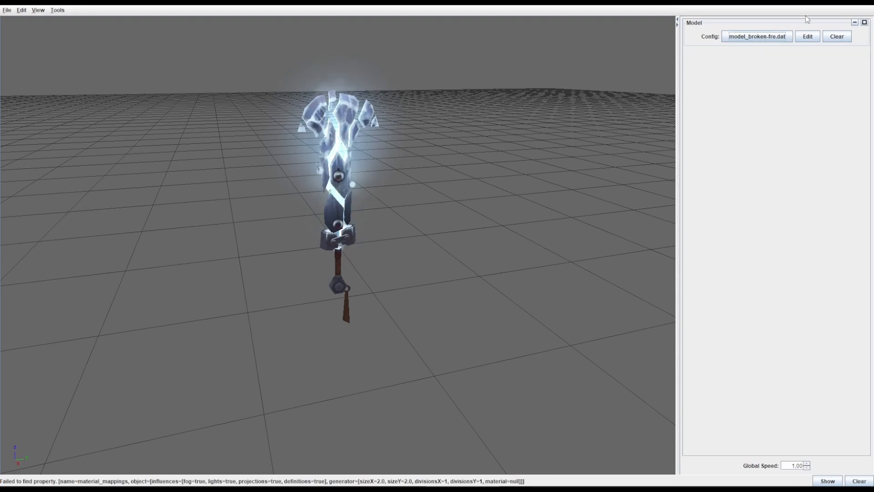
left_click(773, 36)
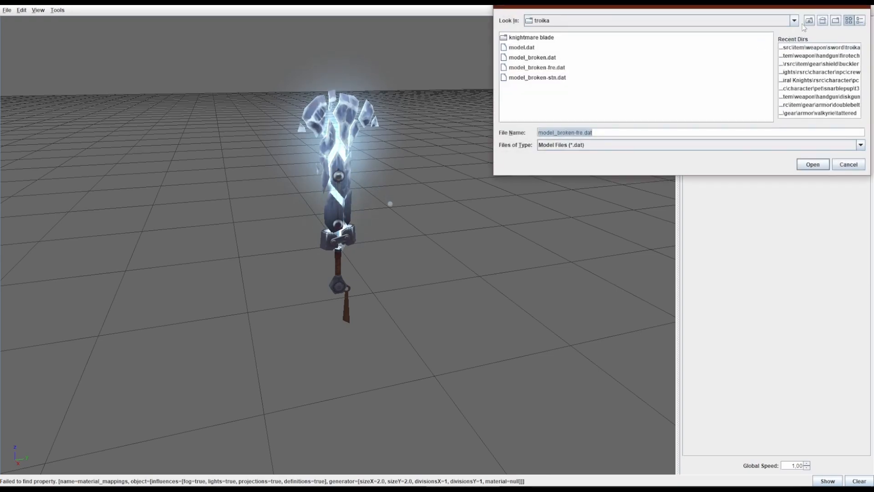
left_click(807, 22)
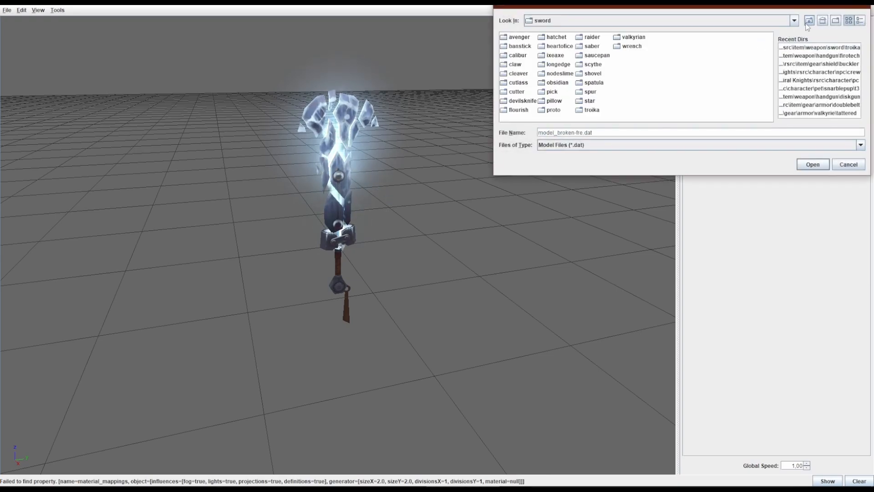
left_click(557, 46)
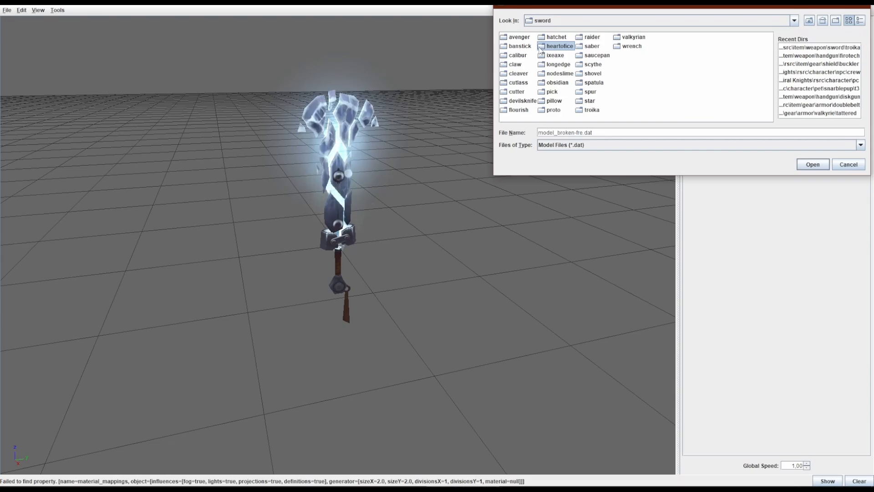
double_click(553, 47)
left_click(521, 41)
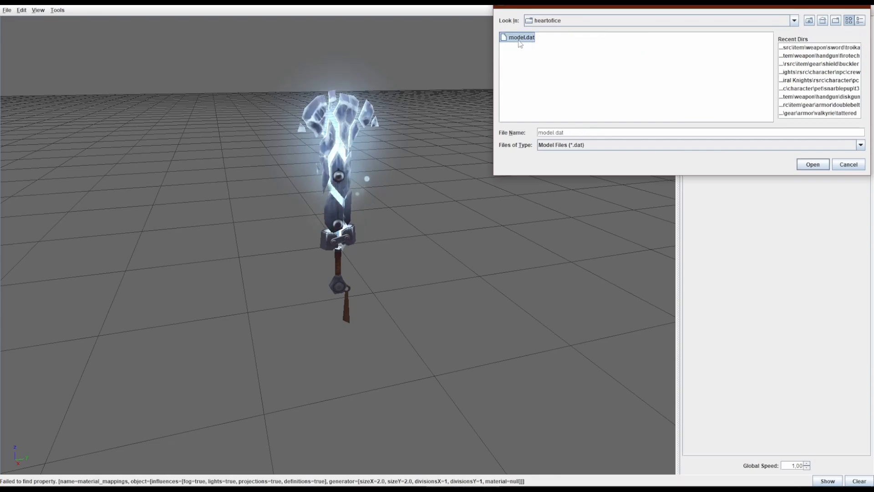
double_click(510, 39)
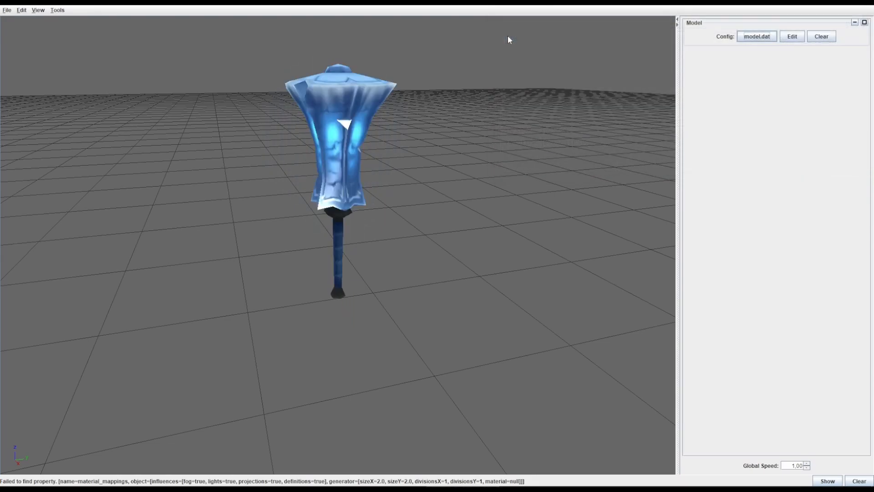
Inspect the heartofice hammer model from several angles, then view its config in the resource editor and close the editor
middle_click_drag(615, 213, 453, 149)
middle_click_drag(568, 130, 437, 122)
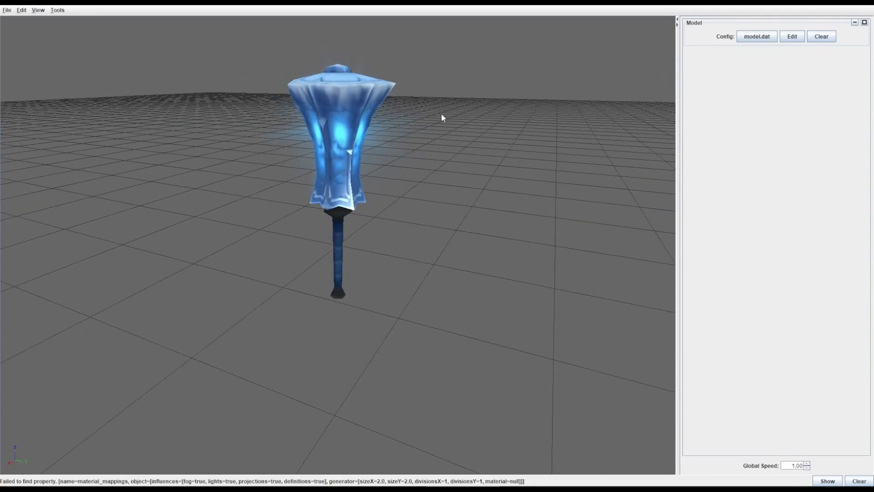
middle_click_drag(480, 150, 427, 159)
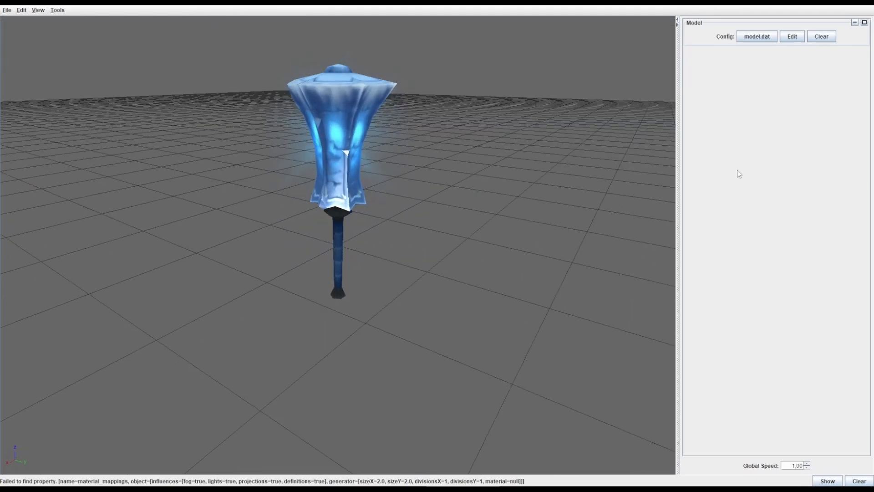
left_click(791, 38)
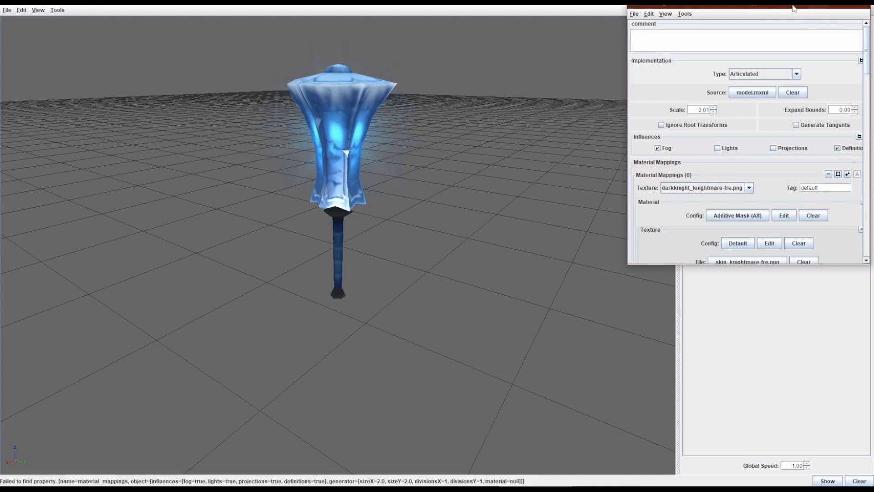
left_click_drag(793, 8, 742, 122)
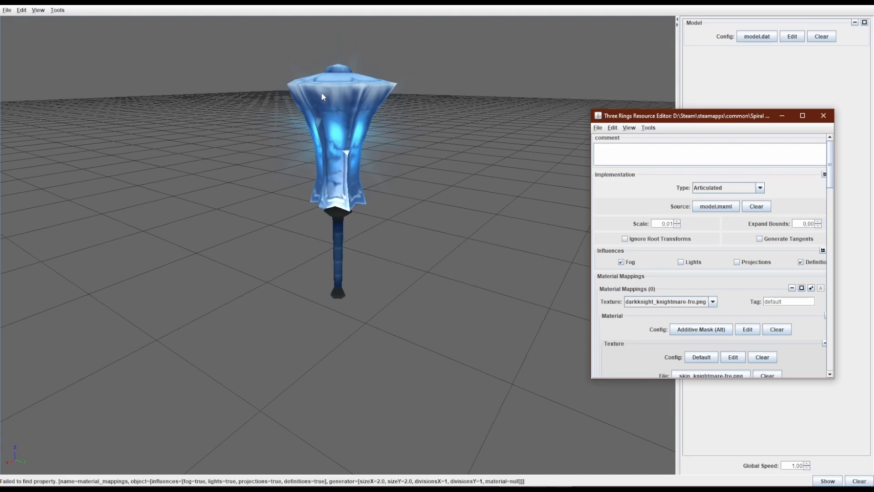
left_click(830, 120)
Switch to the game's rsrc folder in File Explorer and go to item/weapon/sword
mouse_move(349, 485)
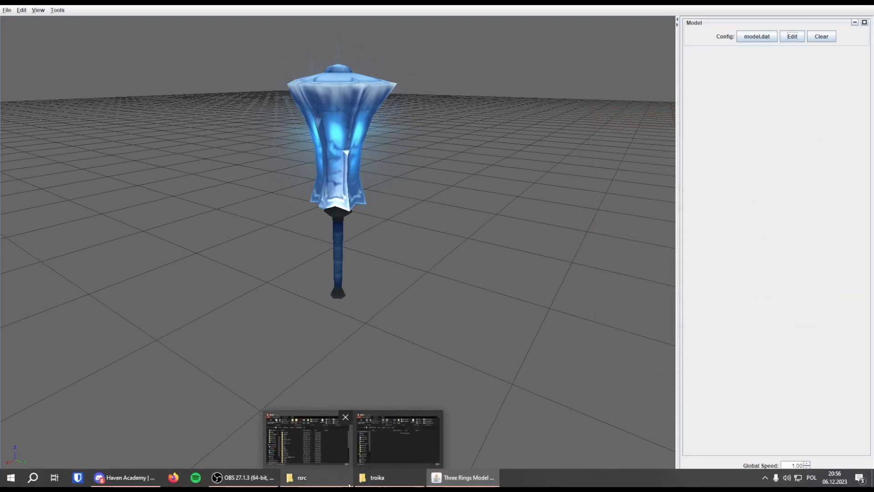
left_click(308, 439)
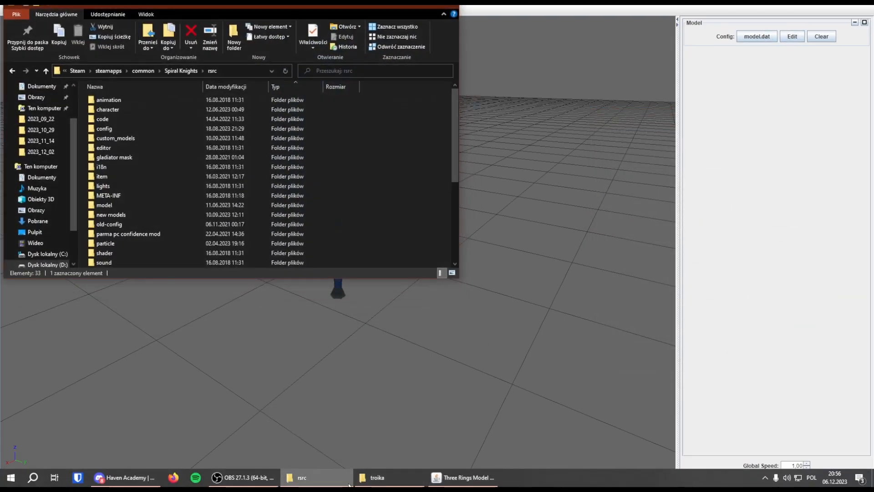
double_click(149, 175)
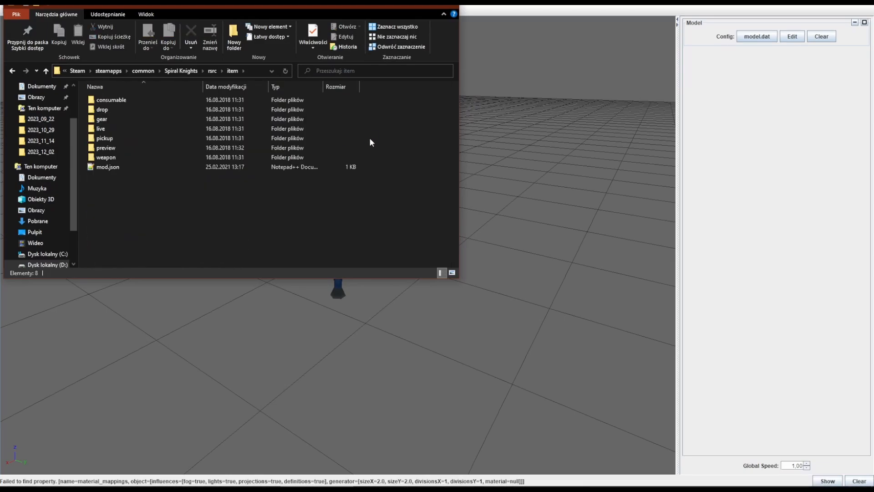
key("Down")
key("Down")
key("Down")
key("Down")
key("Down")
key("Down")
key("Down")
key("Return")
key("s")
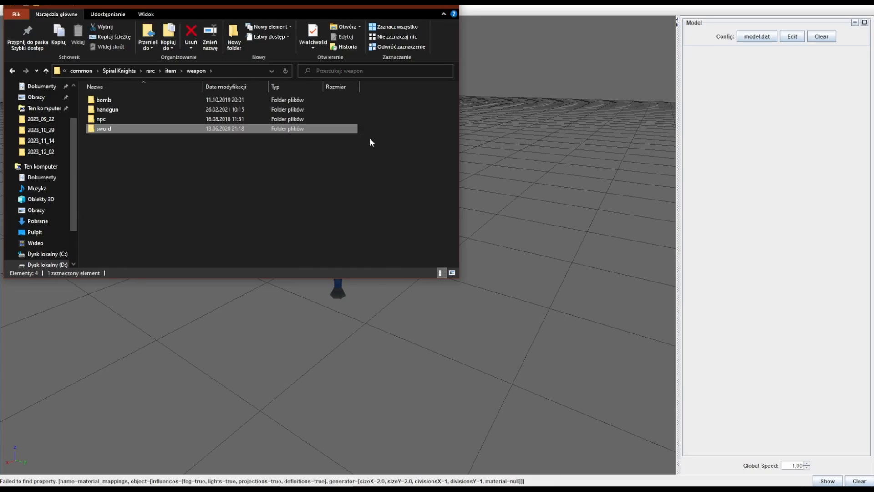
key("Return")
key("t")
key("Return")
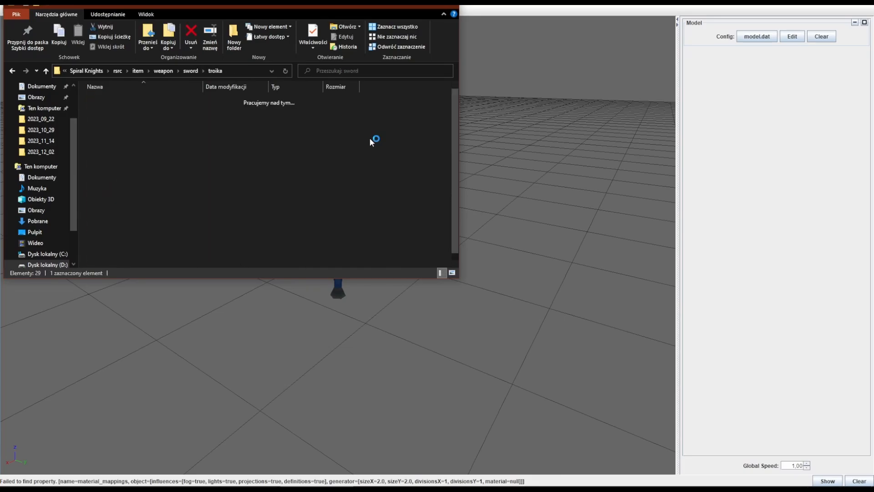
key("BackSpace")
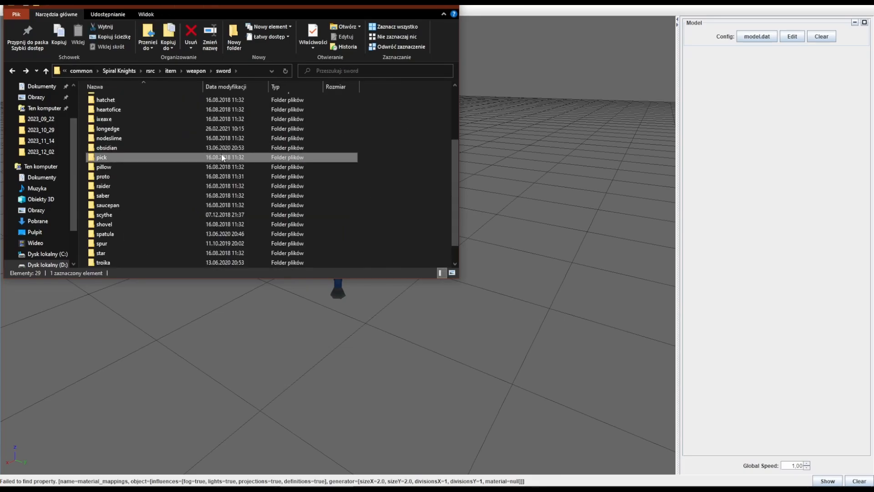
Copy model.dat from the game's heartofice sword folder into the heartofice troika mod's item/weapon/sword/troika folder
key("h")
key("h")
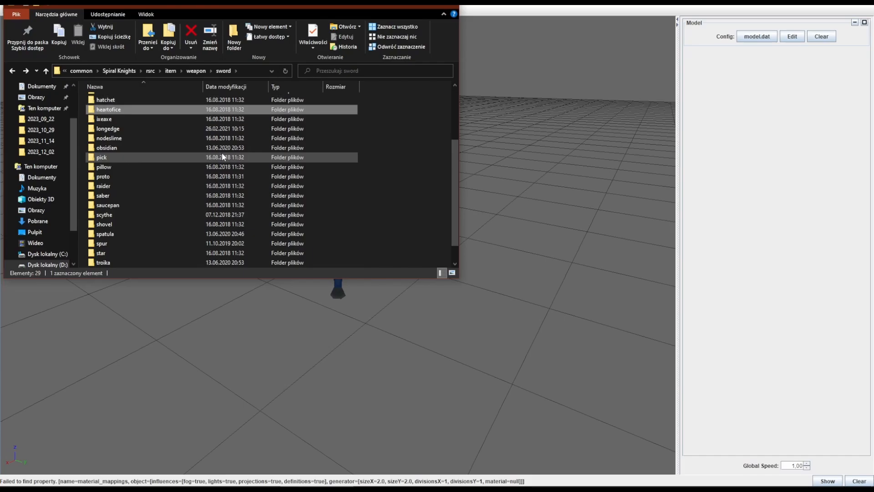
key("Return")
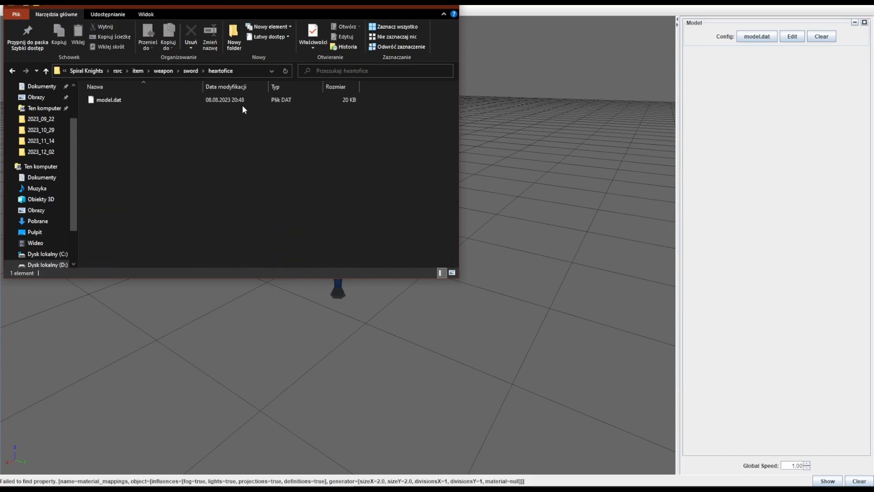
left_click(233, 104)
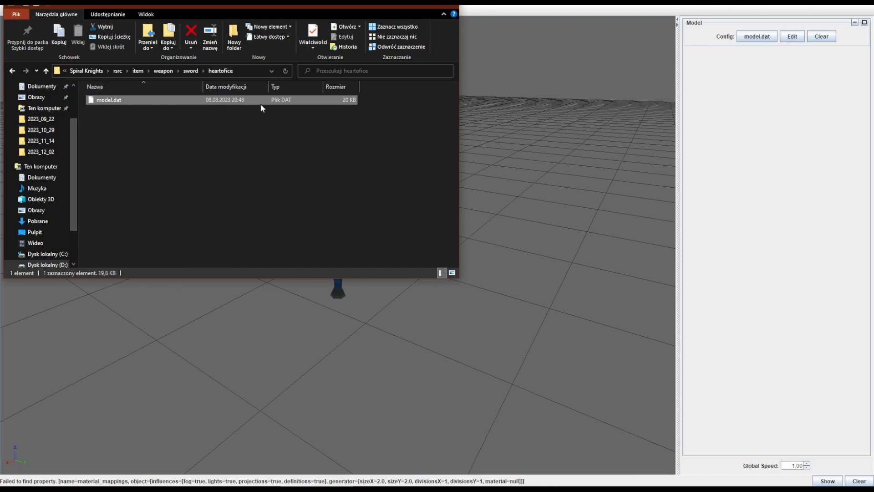
key("ctrl+c")
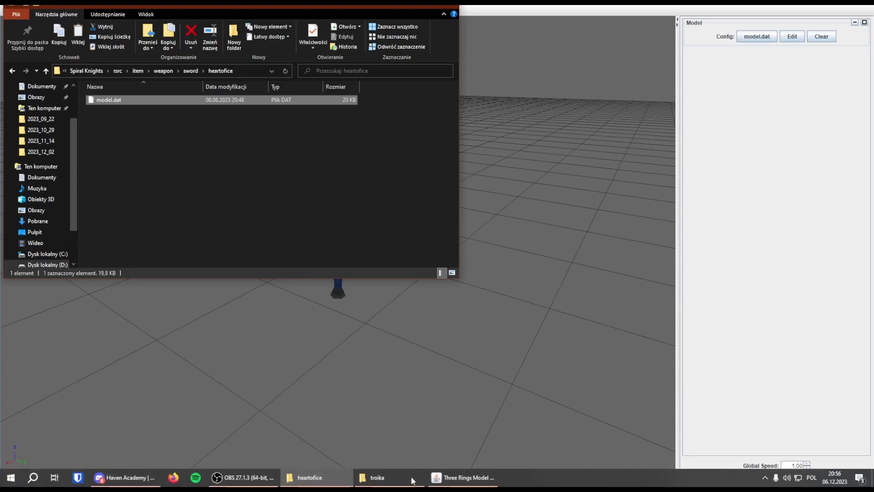
left_click(412, 477)
key("ctrl+v")
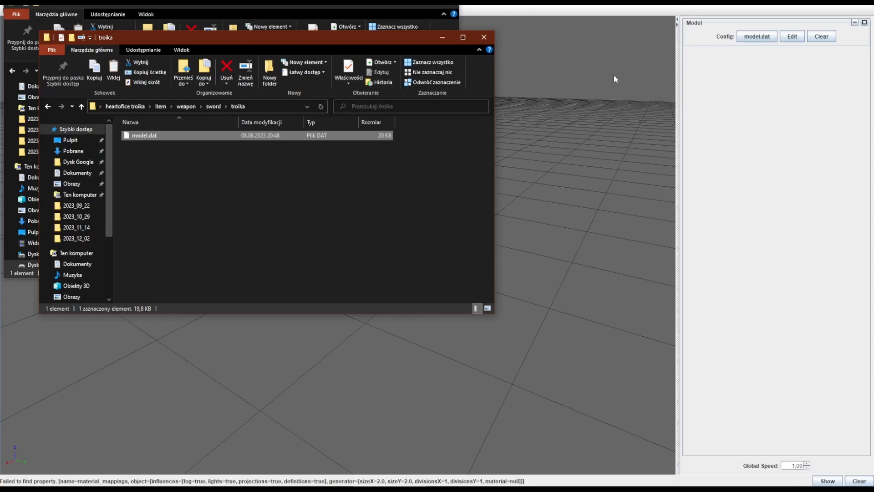
Return to the model viewer and load model.dat from the game's recently used sword/troika folder
left_click(762, 36)
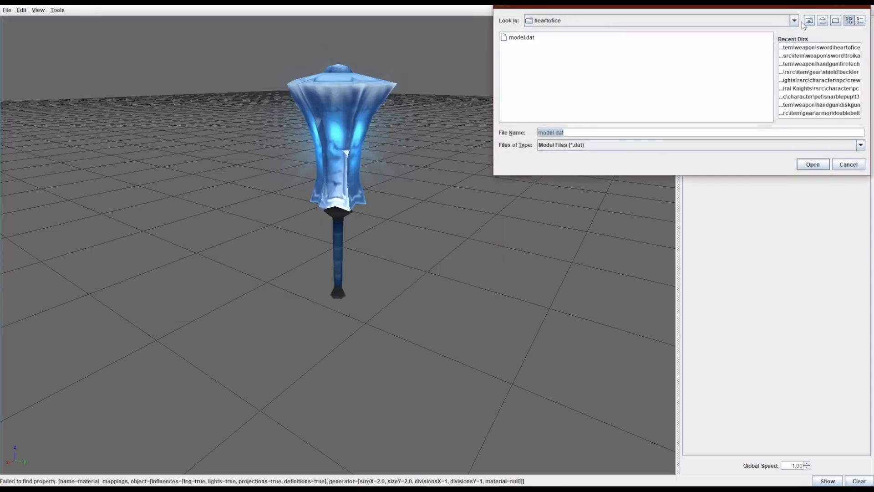
left_click(806, 55)
left_click(521, 48)
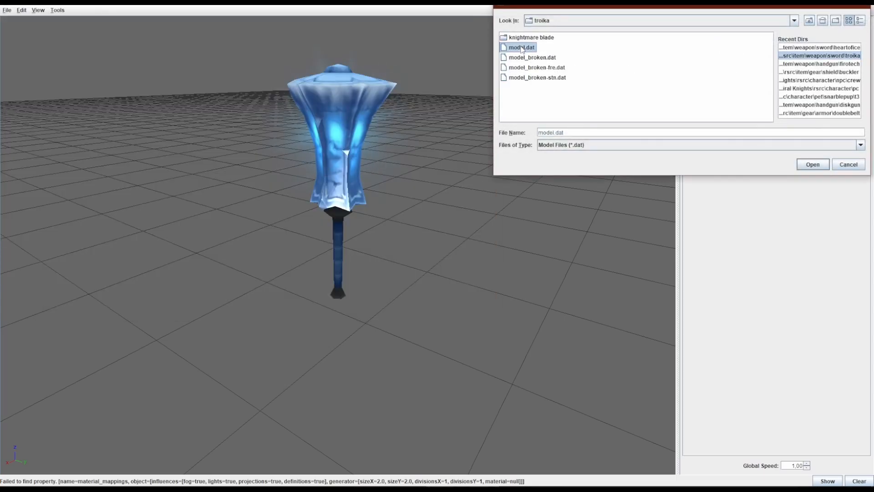
double_click(522, 48)
Preview the troika model's variants, going through the list to Fre Troika r4
left_click(780, 54)
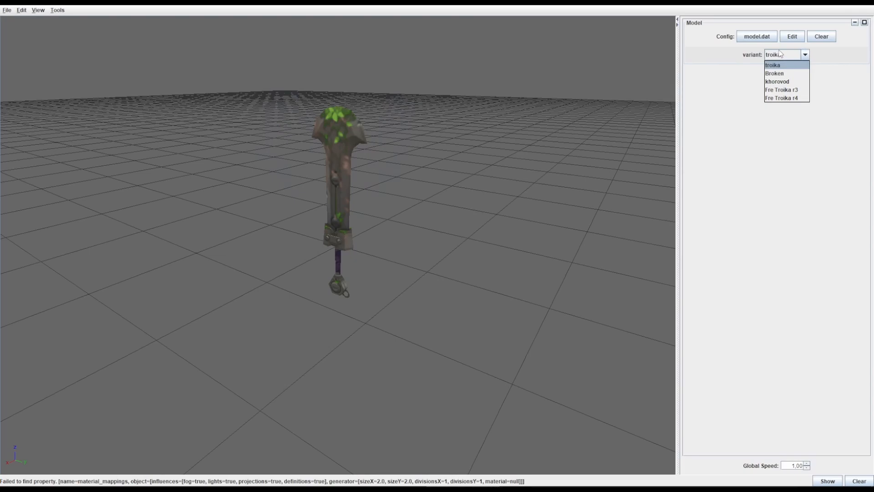
key("Down")
key("Down")
key("Down")
key("Down")
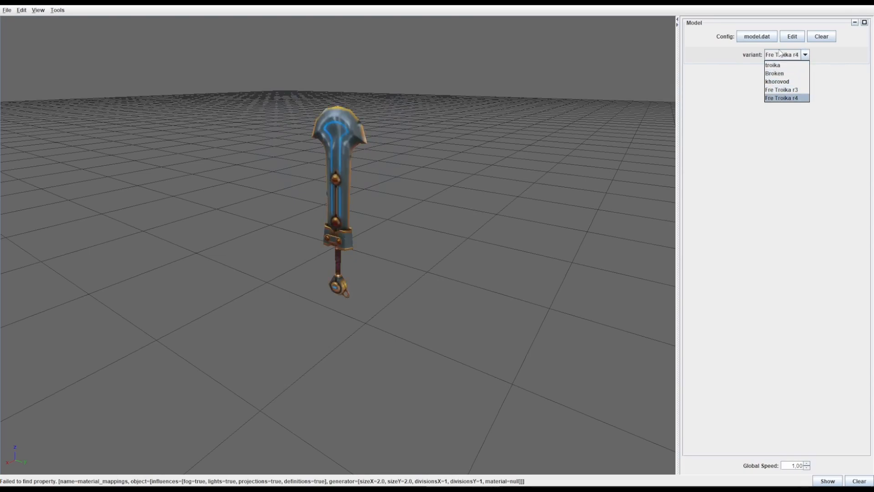
Copy the file name model_broken-fre.dat from the troika folder in the model config chooser, leaving the current model loaded
key("Return")
left_click(756, 37)
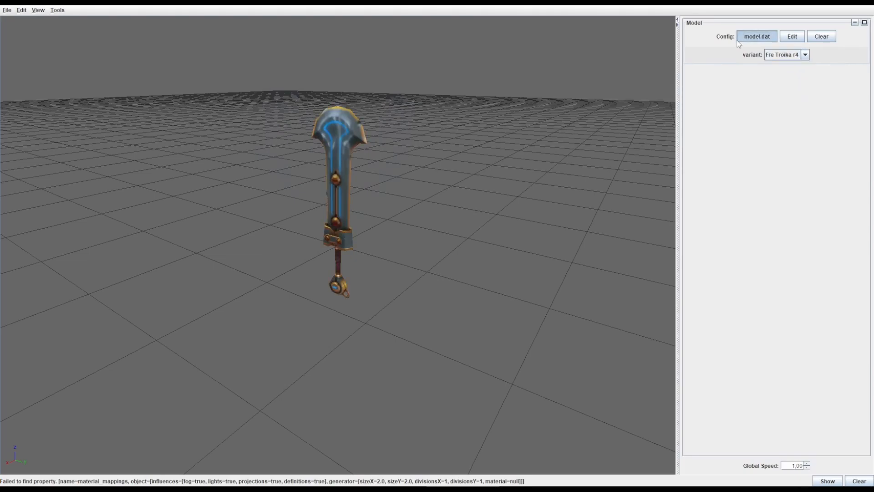
left_click(552, 78)
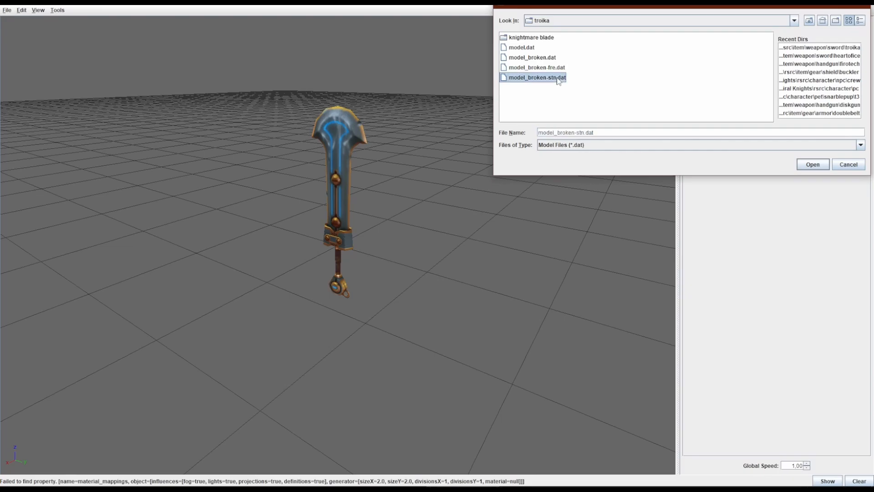
left_click(560, 69)
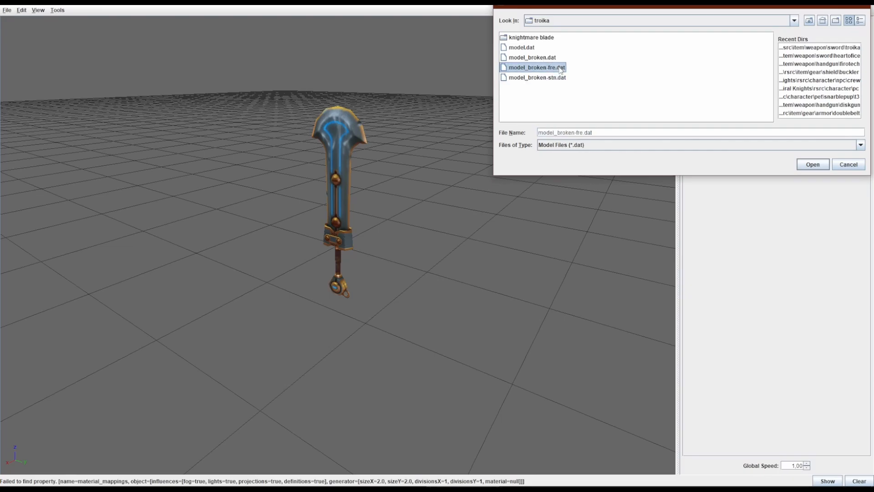
right_click(559, 67)
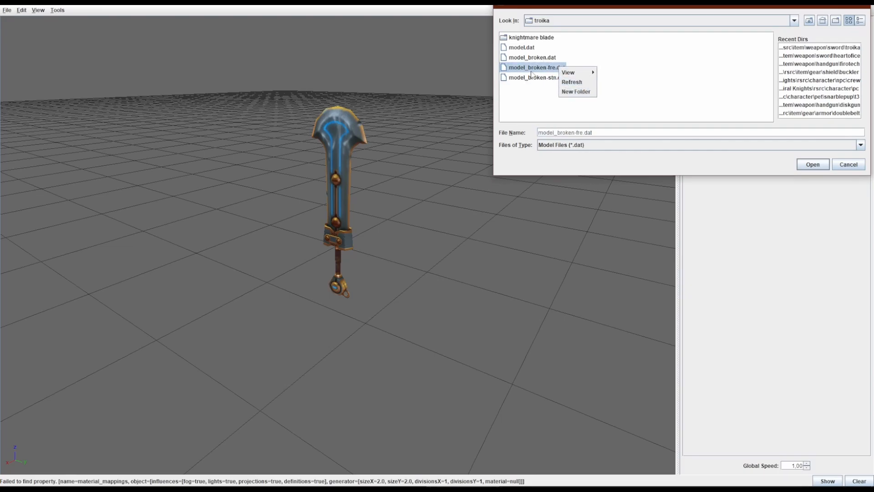
double_click(525, 69)
triple_click(535, 68)
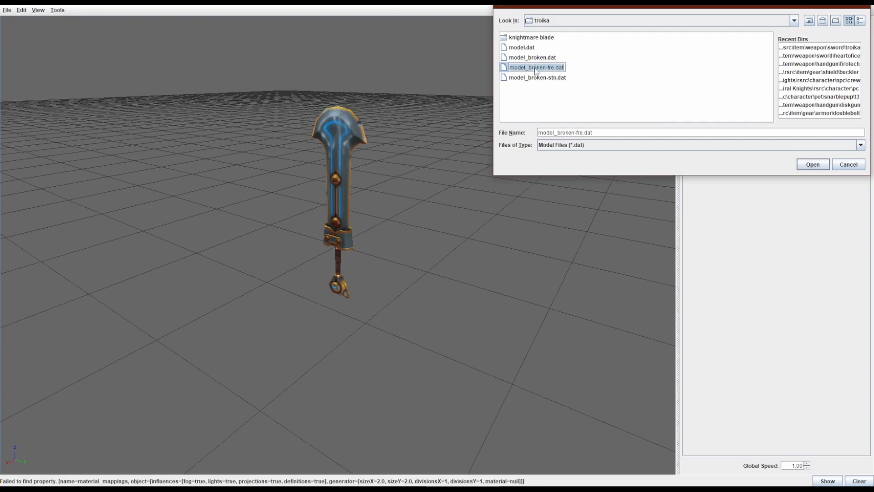
left_click(556, 84)
left_click(556, 84)
left_click(861, 6)
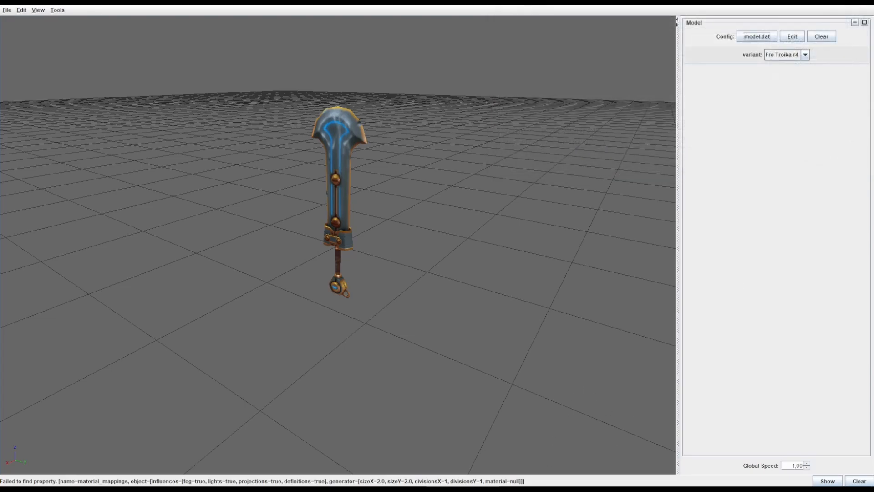
Switch to File Explorer and rename model.dat in the mod's troika folder as model_broken-fre.dat
left_click(376, 477)
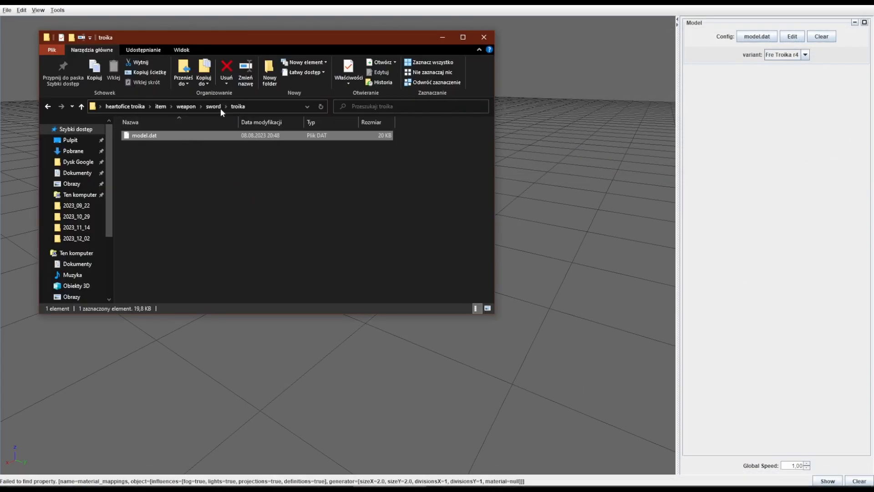
left_click(242, 84)
key("ctrl+v")
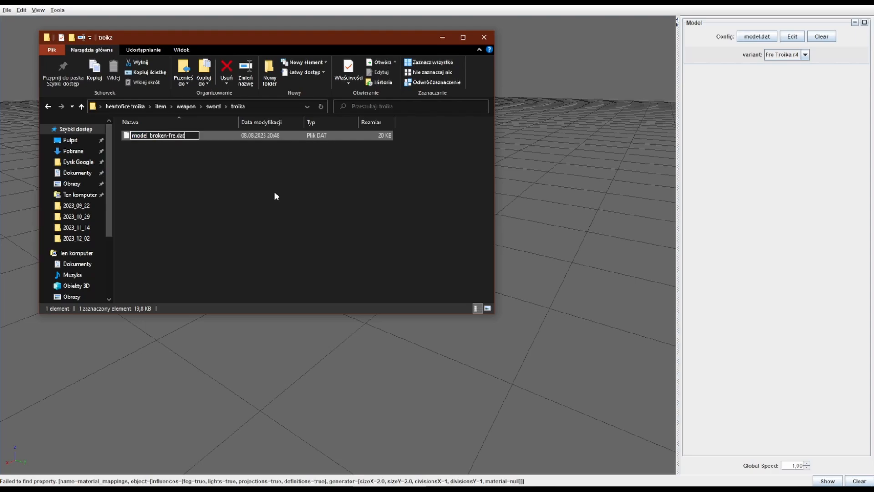
key("Return")
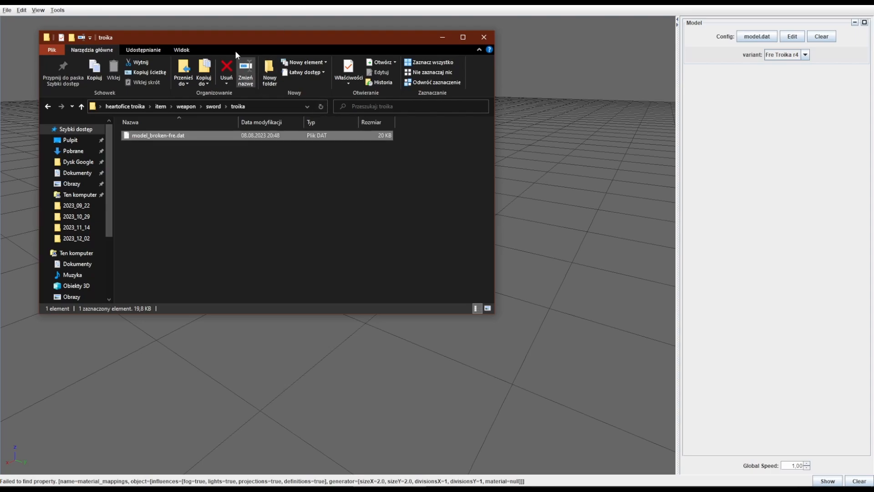
Review the nested item, weapon, sword and troika folders of the mod and return to the heartofice troika folder
left_click_drag(228, 42, 554, 127)
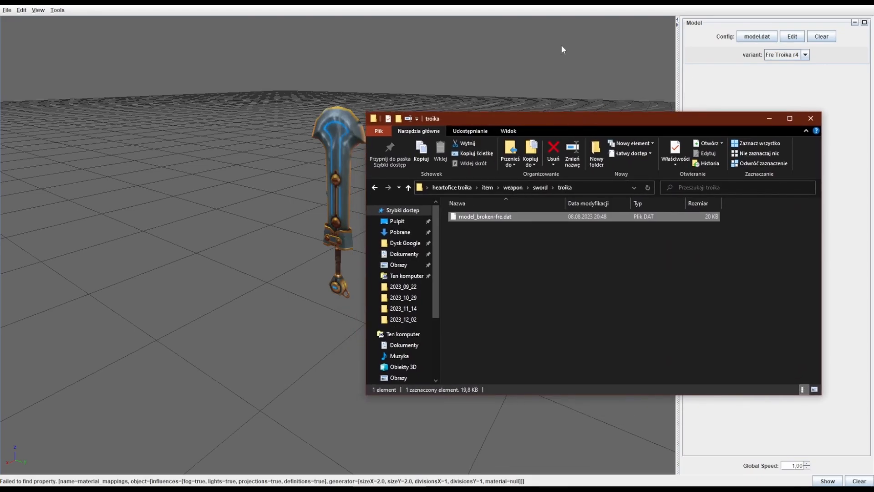
left_click(451, 184)
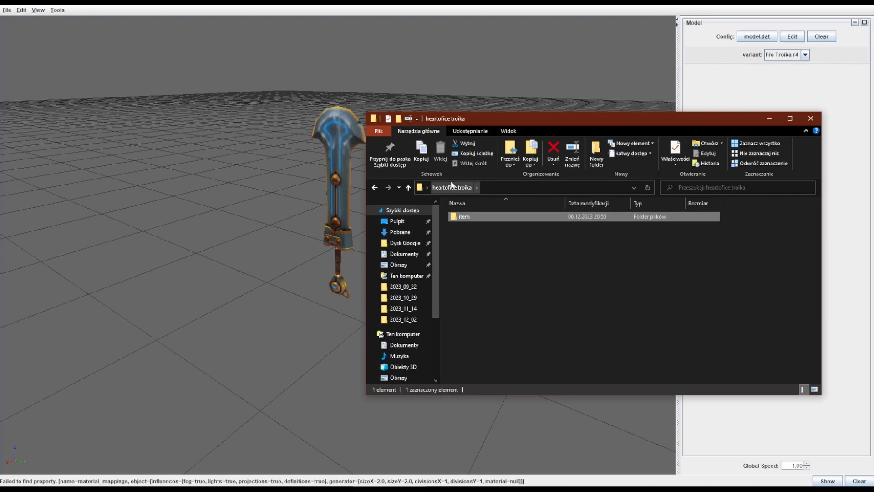
double_click(530, 217)
double_click(530, 218)
double_click(530, 218)
double_click(530, 217)
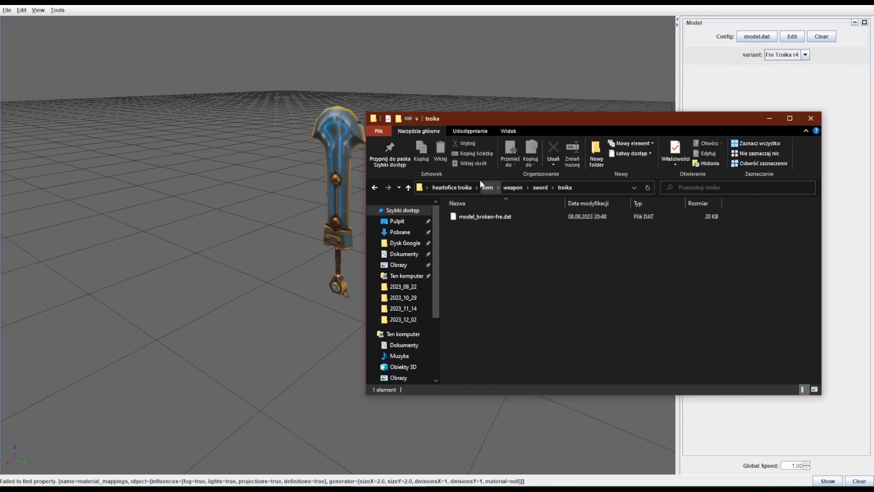
left_click(455, 188)
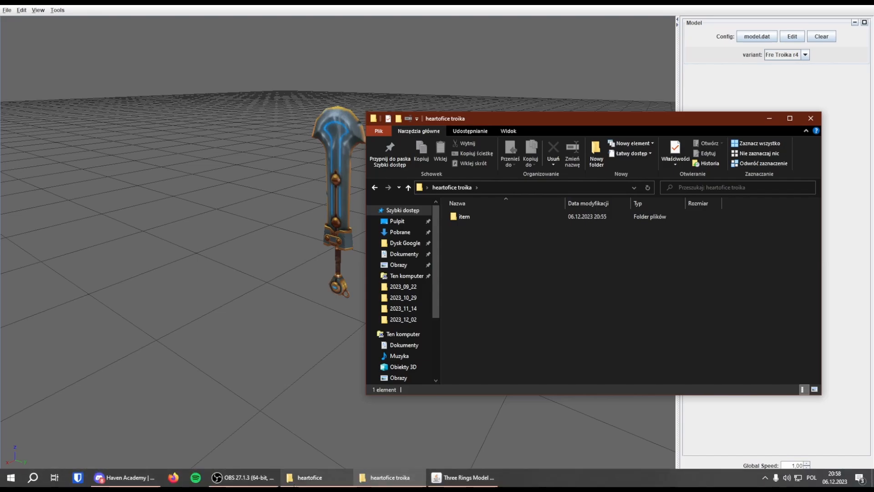
Open the mods folder of the Spiral Knights installation in the other File Explorer window
left_click(305, 483)
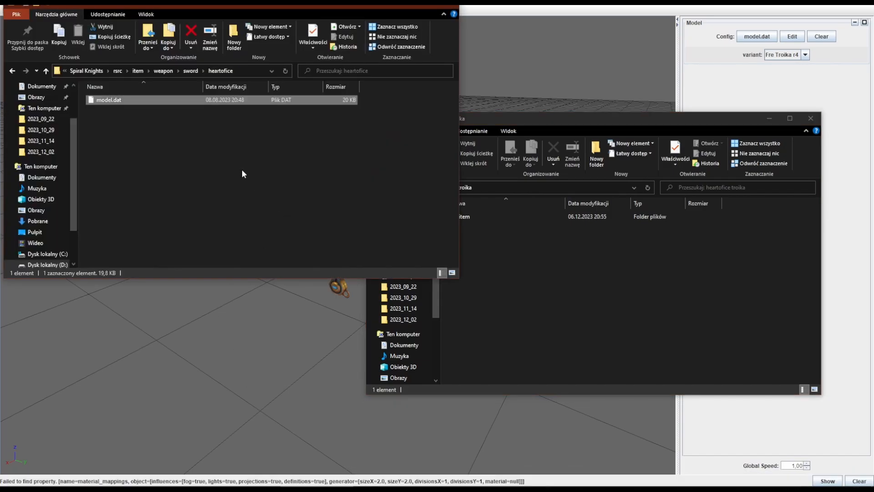
left_click(86, 70)
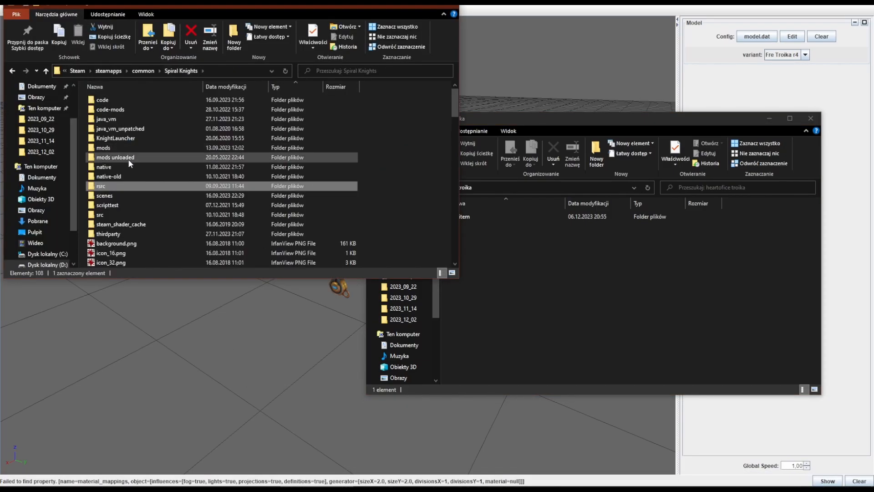
left_click(129, 161)
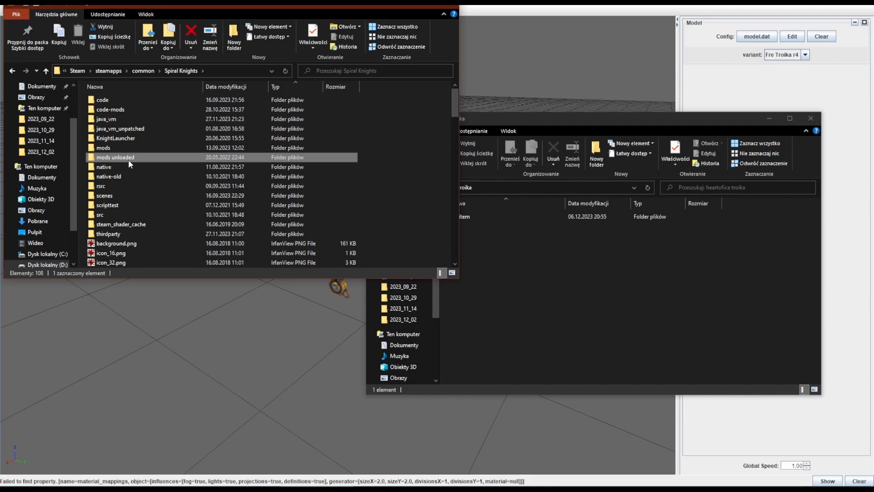
key("Up")
key("Return")
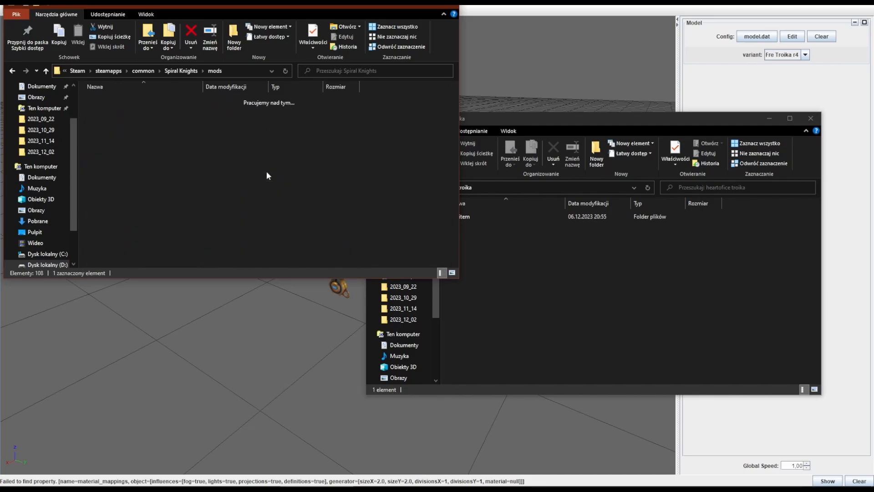
Check the contents of the Truly_Azure_Guardian_Items-v1.zip archive and close it
scroll(154, 218, "down", 14)
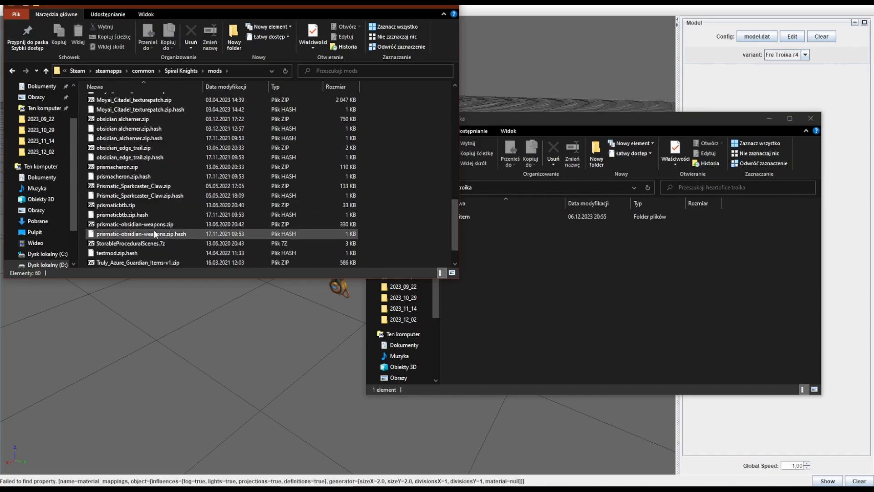
double_click(154, 234)
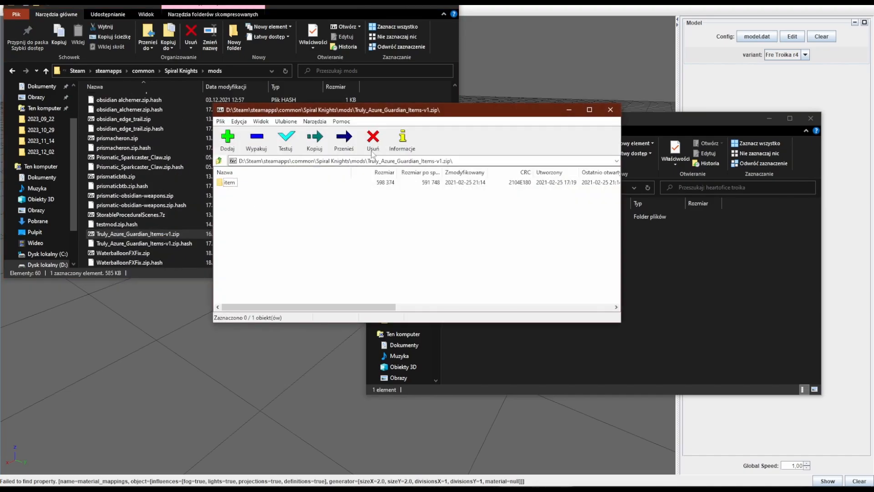
left_click(610, 110)
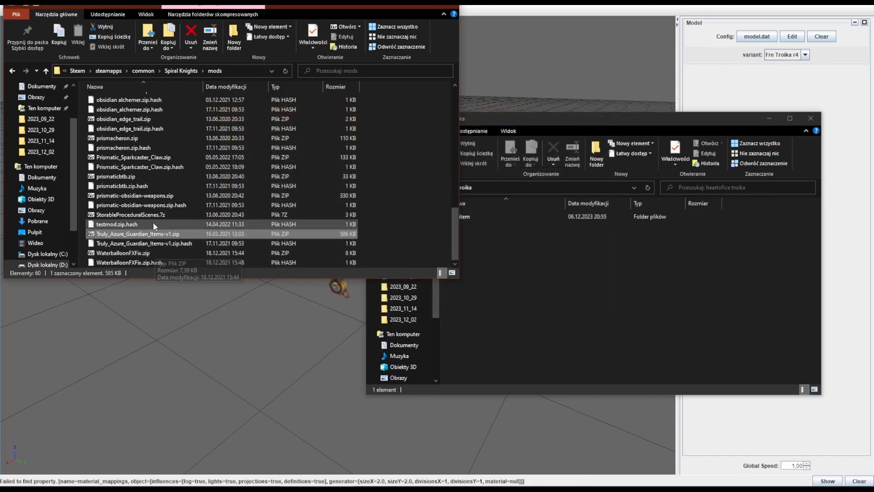
Open the mod.json file contained in the Ghostmane_Diskgun.zip archive
scroll(155, 163, "up", 2)
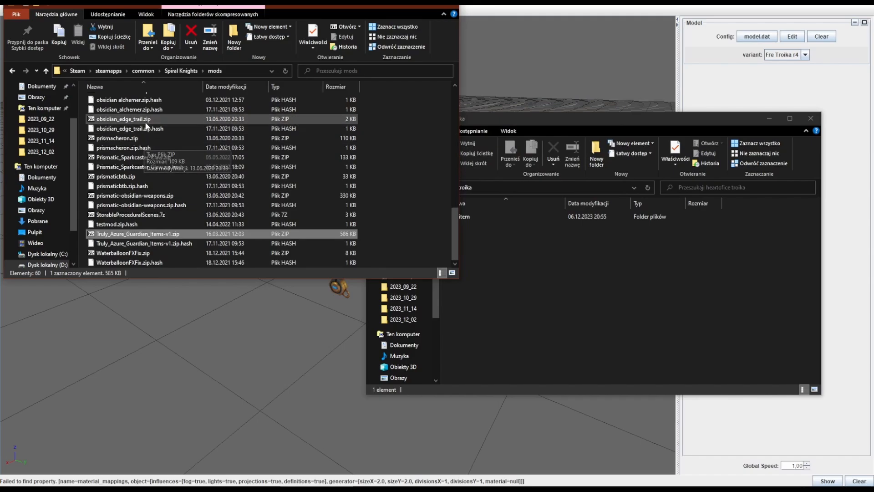
scroll(147, 126, "up", 3)
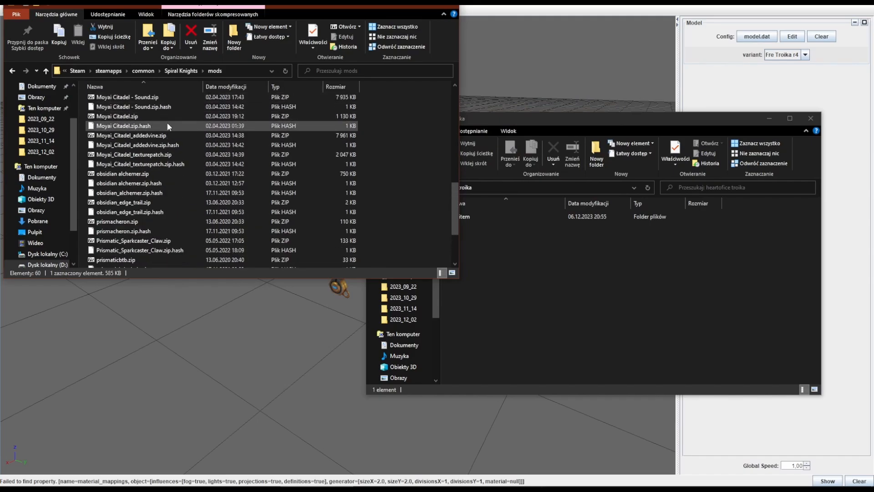
scroll(167, 123, "up", 1)
double_click(166, 125)
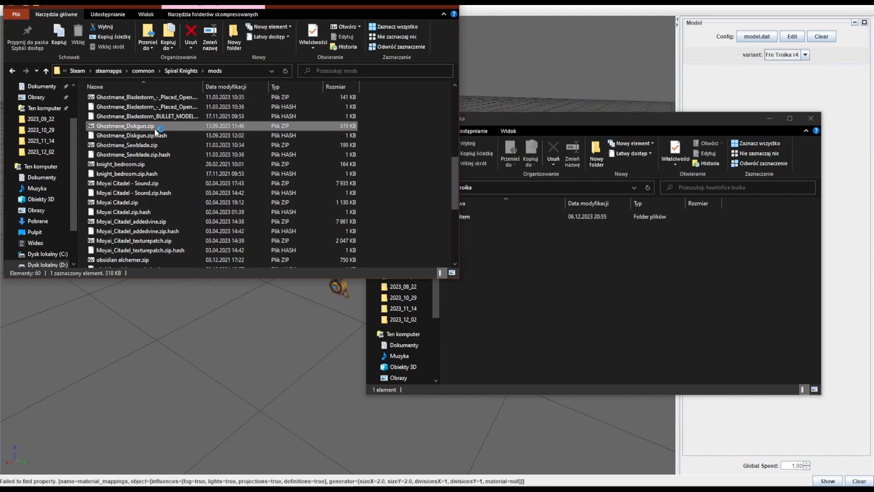
left_click_drag(384, 111, 234, 66)
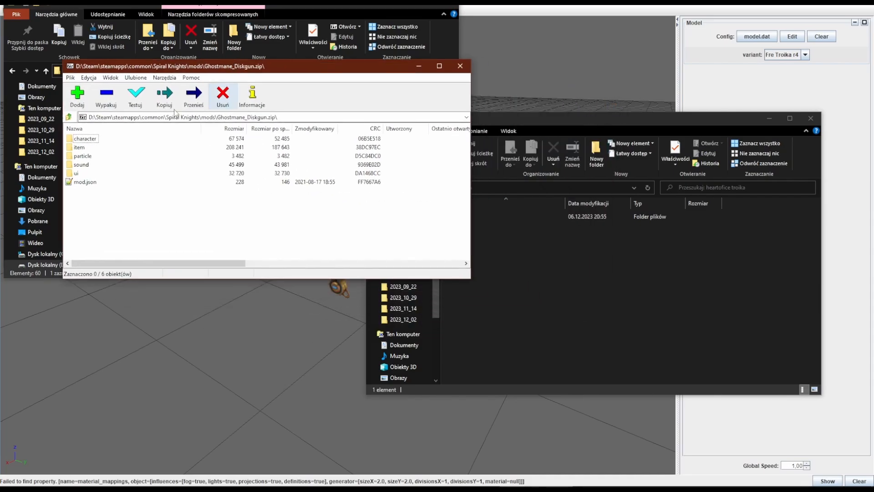
double_click(84, 182)
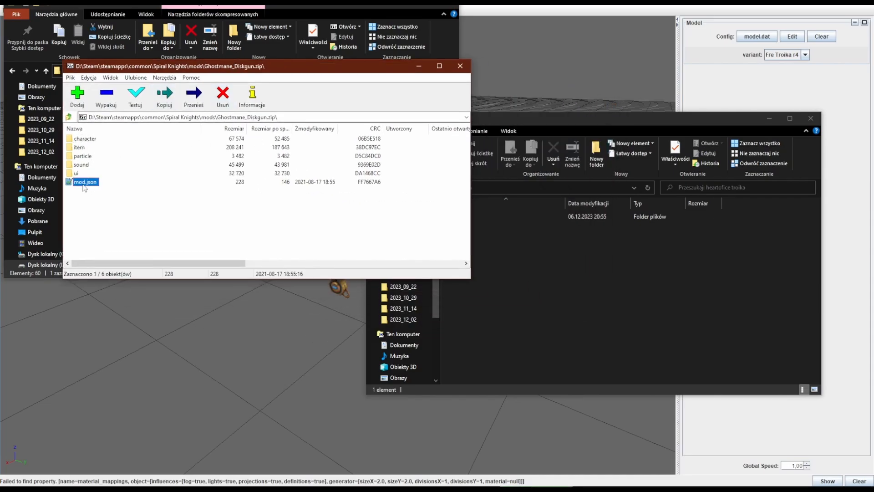
left_click(459, 263)
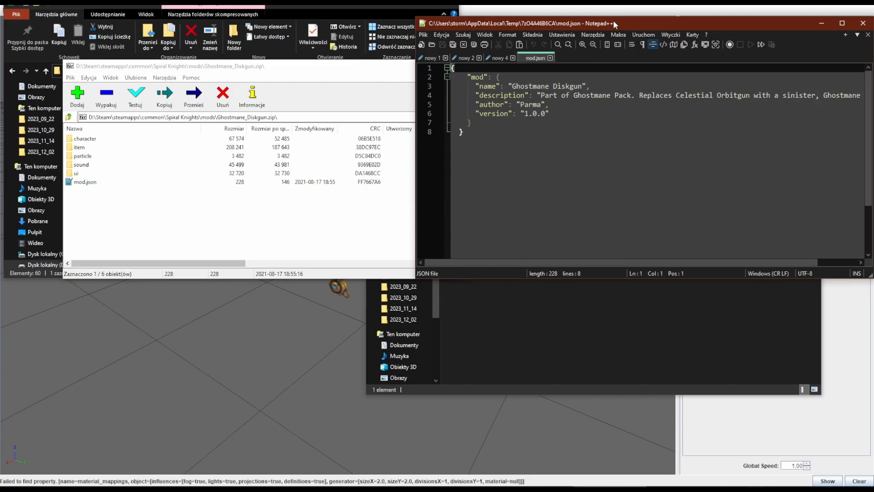
Examine the name, description, author and version fields in mod.json
left_click_drag(613, 20, 257, 61)
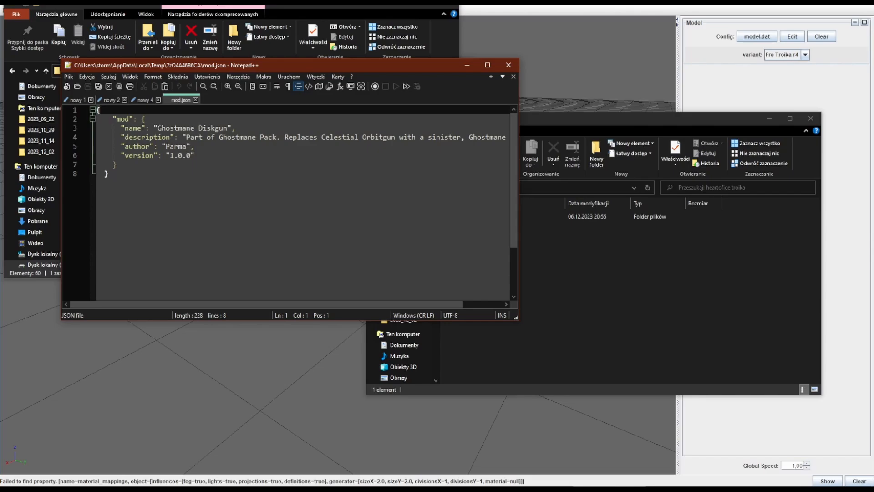
double_click(132, 127)
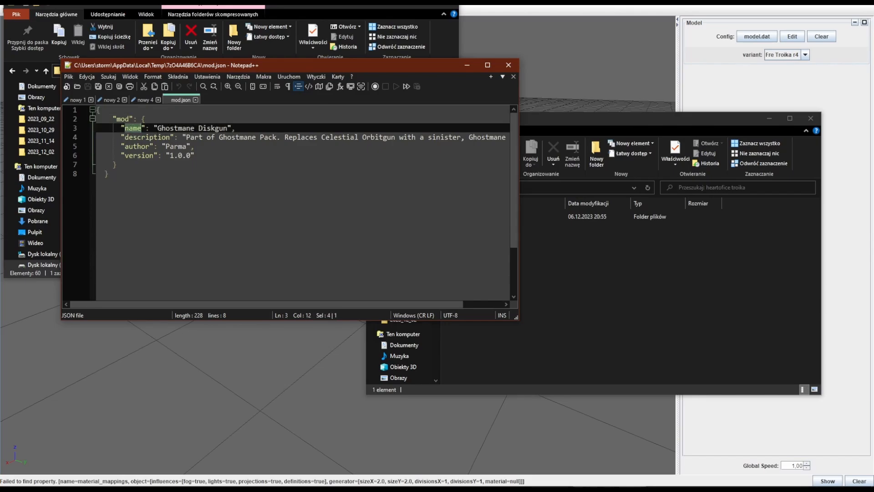
left_click(223, 128)
double_click(147, 140)
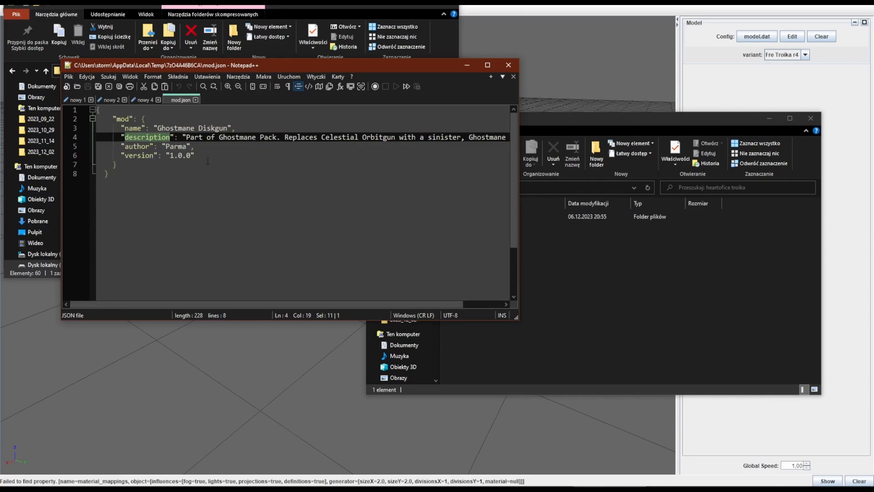
double_click(137, 146)
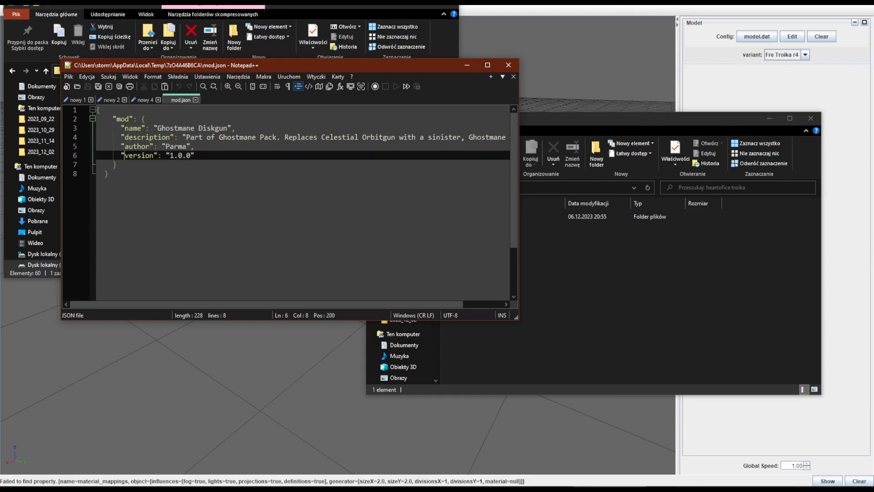
double_click(132, 156)
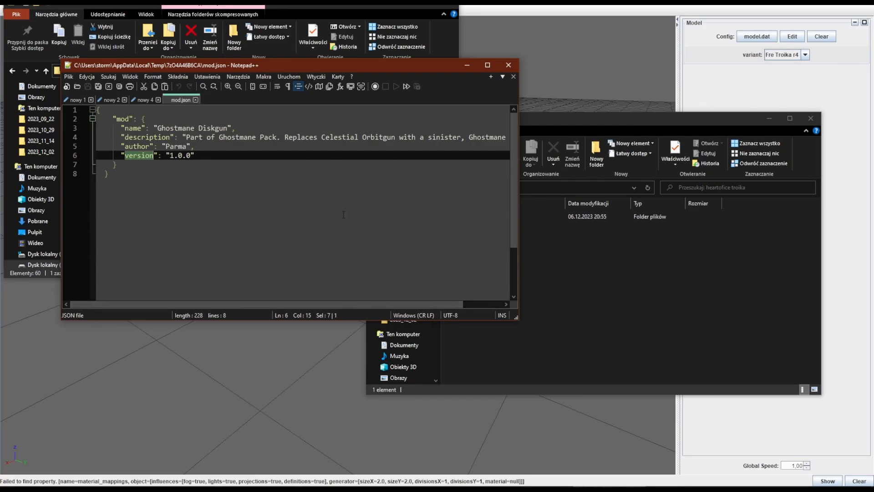
Copy the entire mod.json text and close the text editor and the Ghostmane_Diskgun.zip archive
left_click(323, 212)
key("ctrl+a")
key("ctrl+c")
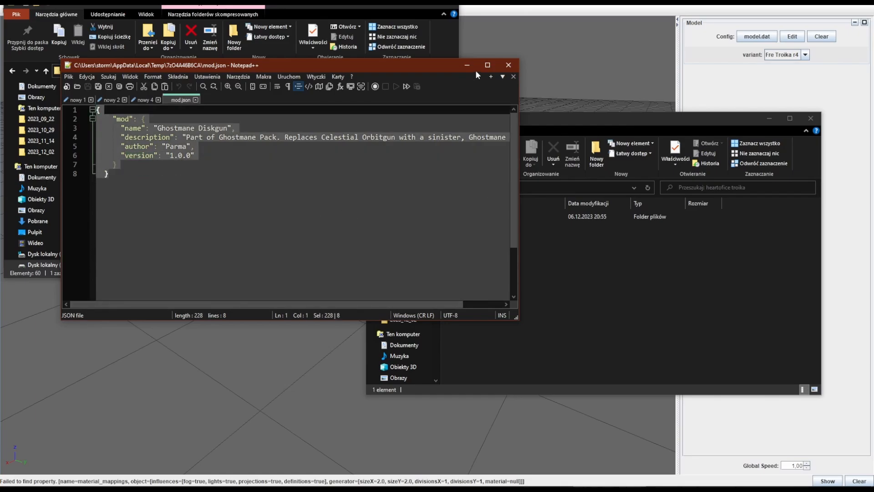
left_click(508, 64)
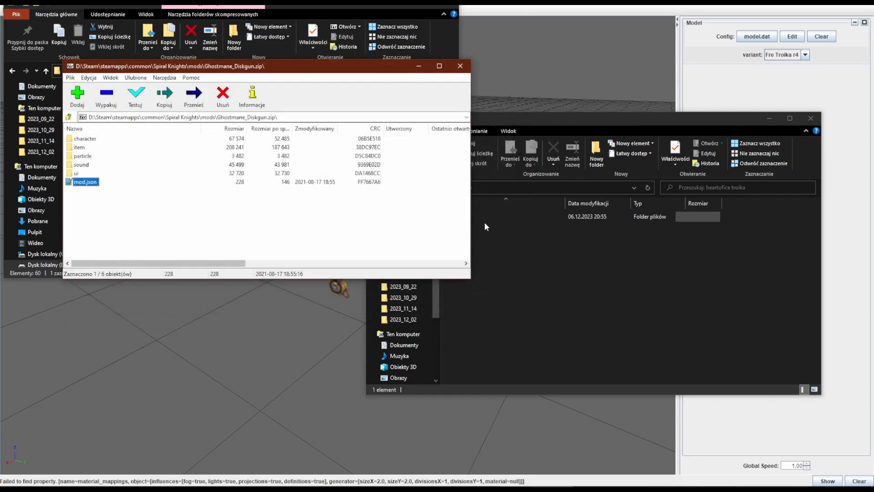
left_click(459, 65)
Create a new text file in the heartofice troika folder and name it mod.json
right_click(539, 282)
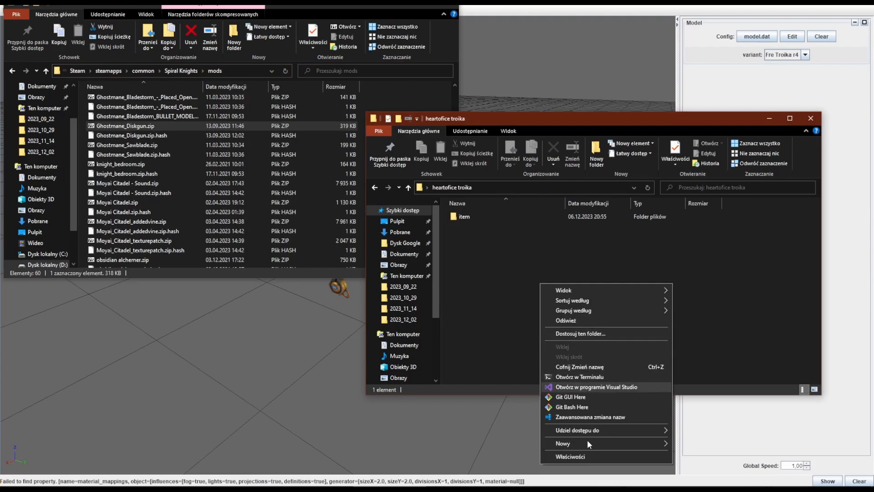
mouse_move(584, 443)
left_click(684, 432)
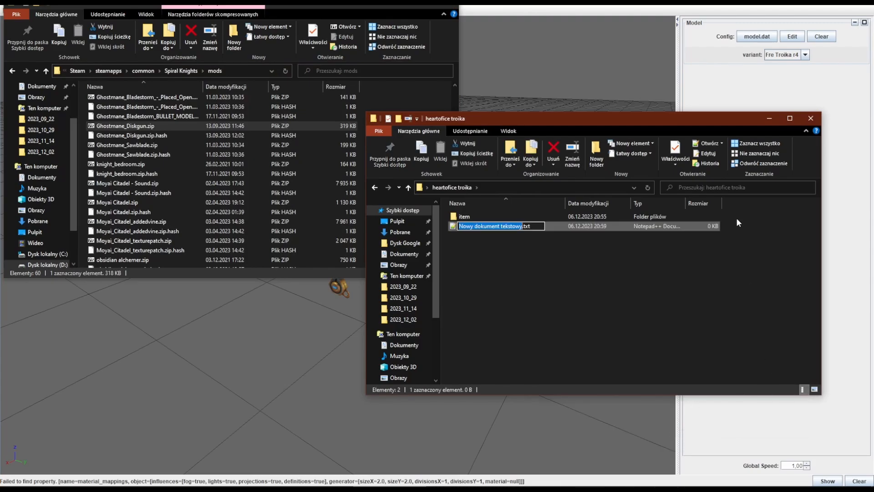
key("ctrl+a")
type("mod.json")
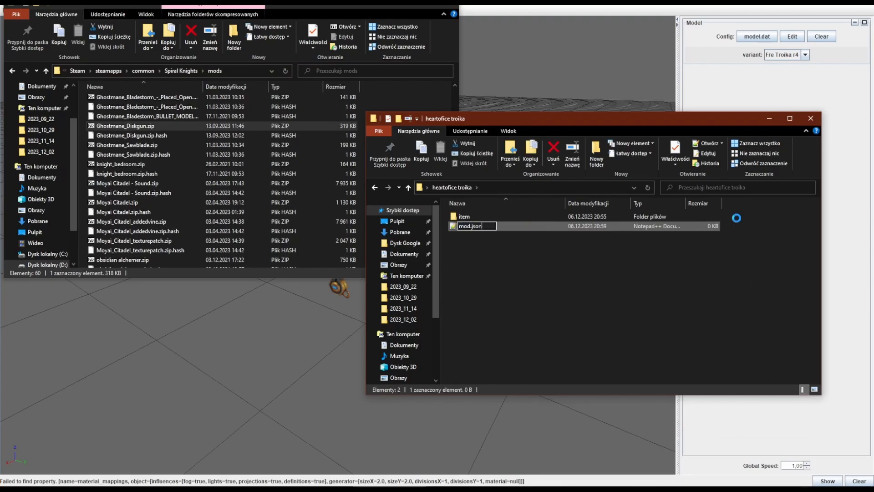
key("Return")
key("Return")
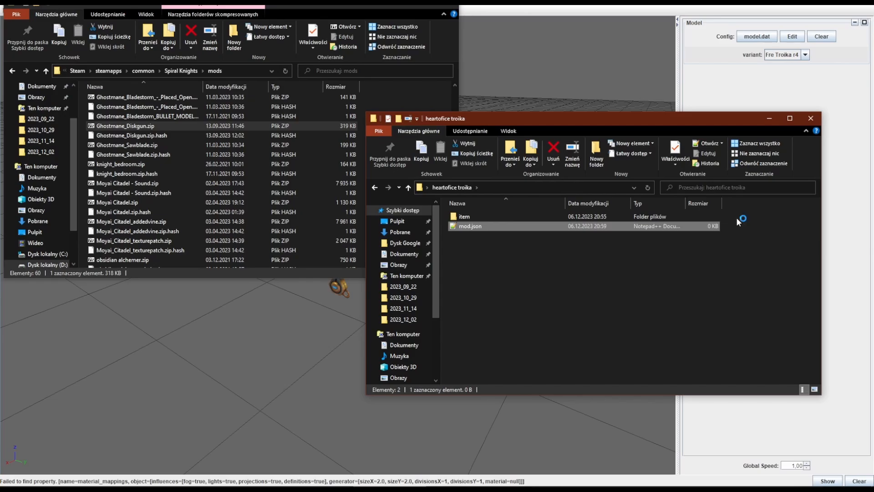
Open the new mod.json, paste the copied text and set the mod name to "Heart of Ice Triglav"
key("Return")
key("ctrl+v")
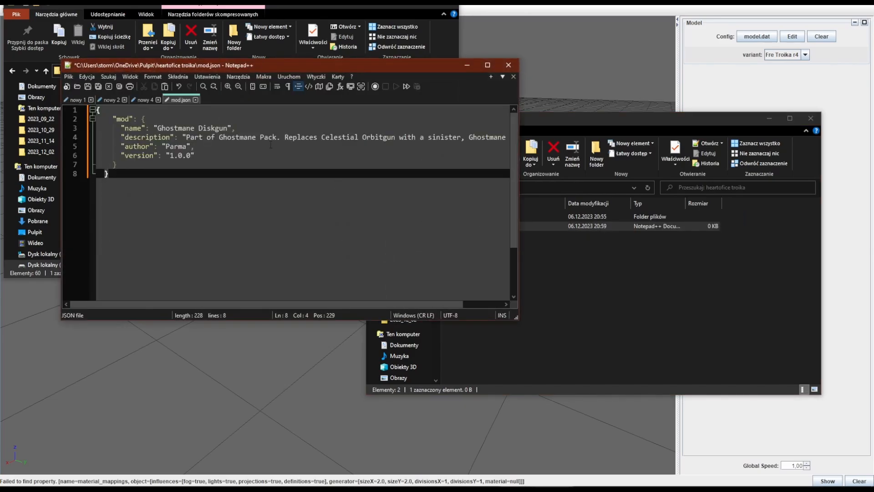
left_click_drag(157, 128, 228, 128)
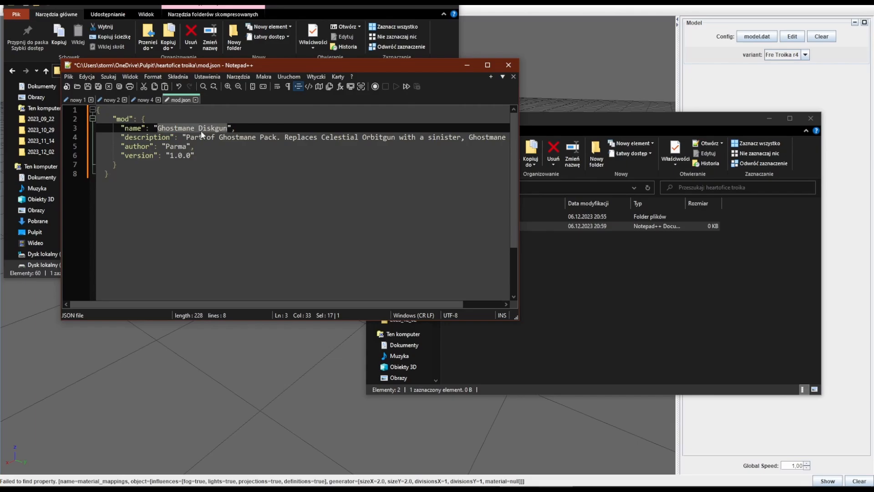
type("Heart of ")
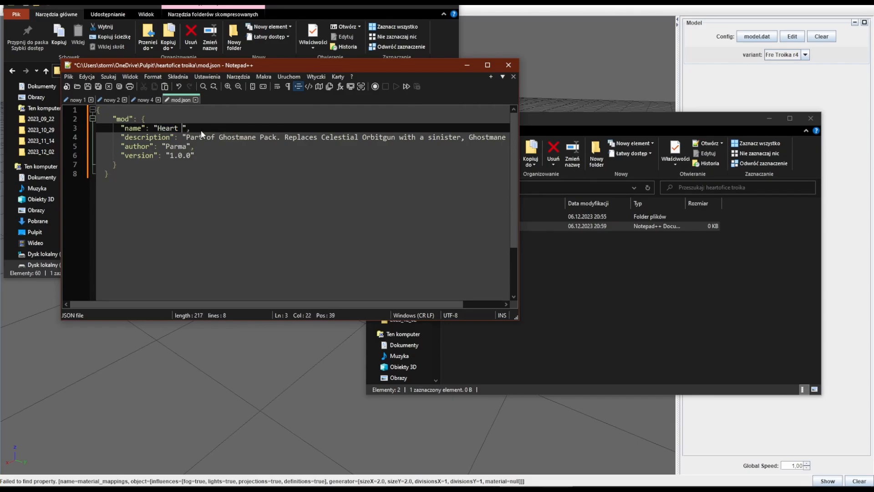
type("Ice Triglav")
Replace the description in mod.json with "Part of the Introduction to SK modding course."
left_click_drag(184, 137, 499, 137)
key("BackSpace")
type("Part of ")
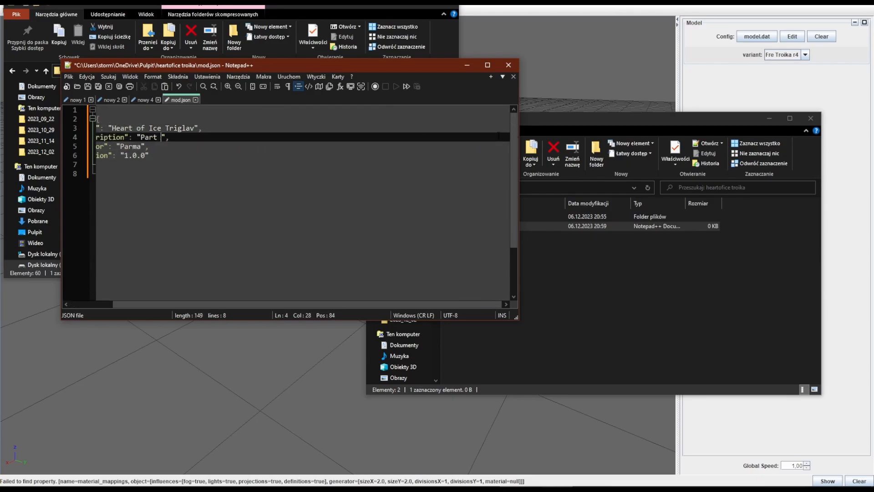
type("the Introduc")
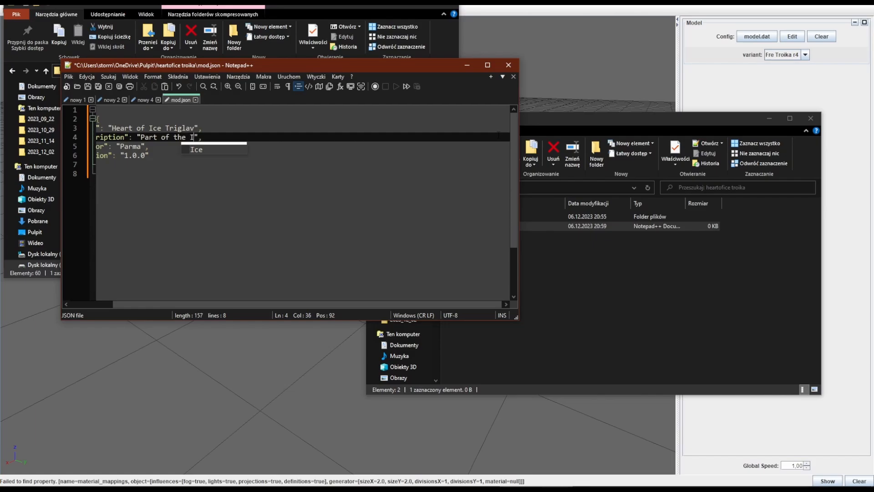
type("tion to SK modd")
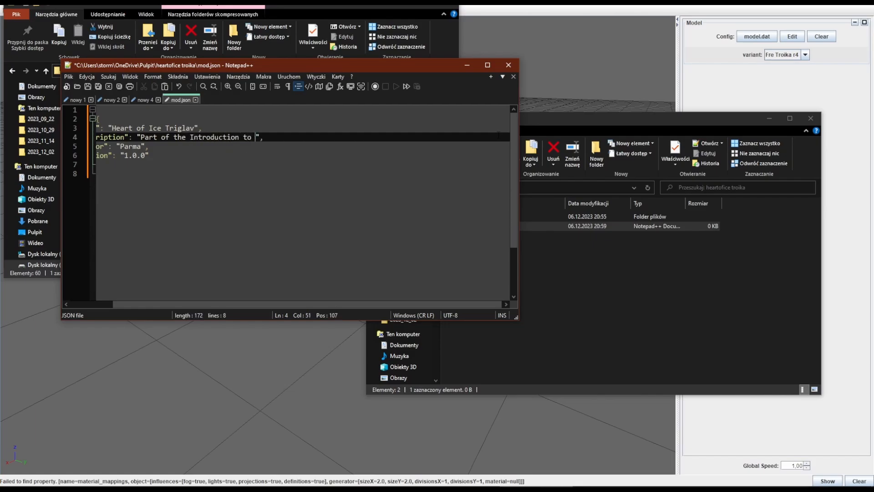
type("ing course.")
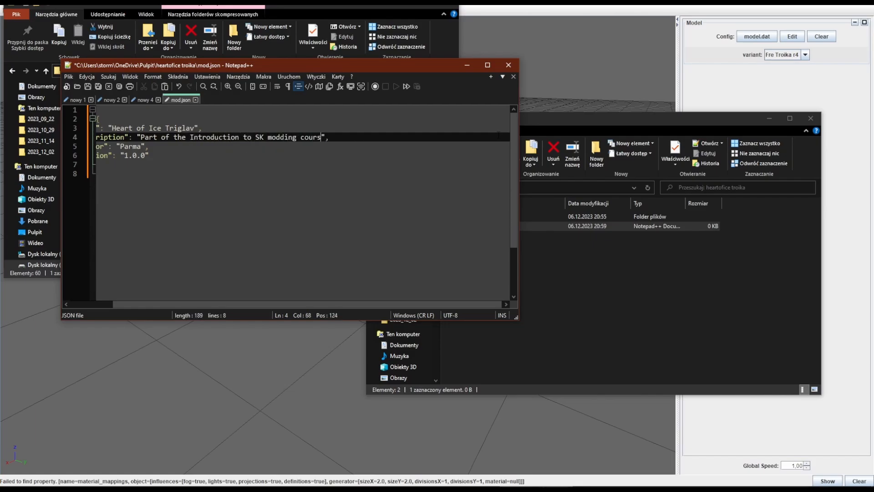
Save mod.json and close the text editor
key("Down")
key("Down")
key("Down")
key("Down")
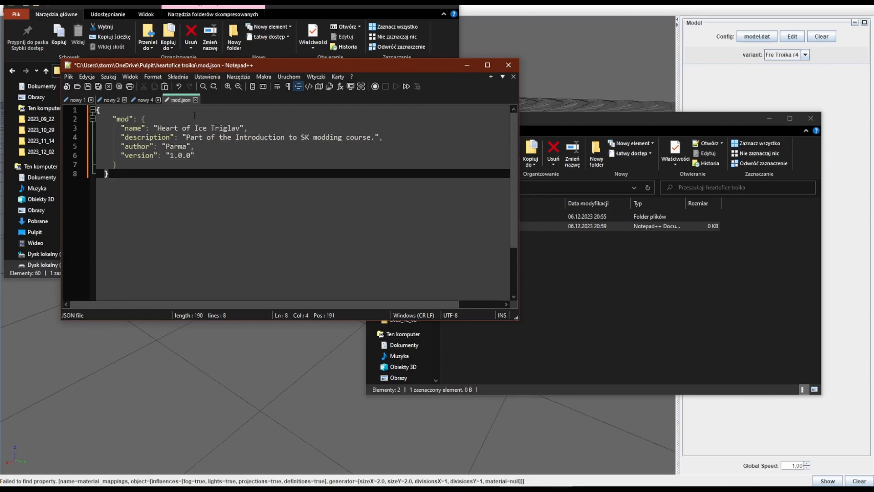
key("ctrl+s")
left_click(509, 65)
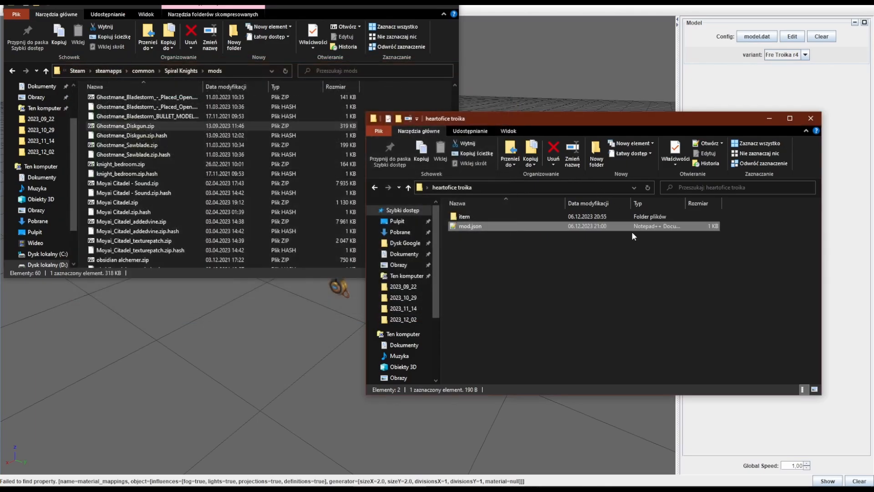
Compress the item folder and mod.json into a zip archive named "Heart of Ice Troika"
left_click(638, 250)
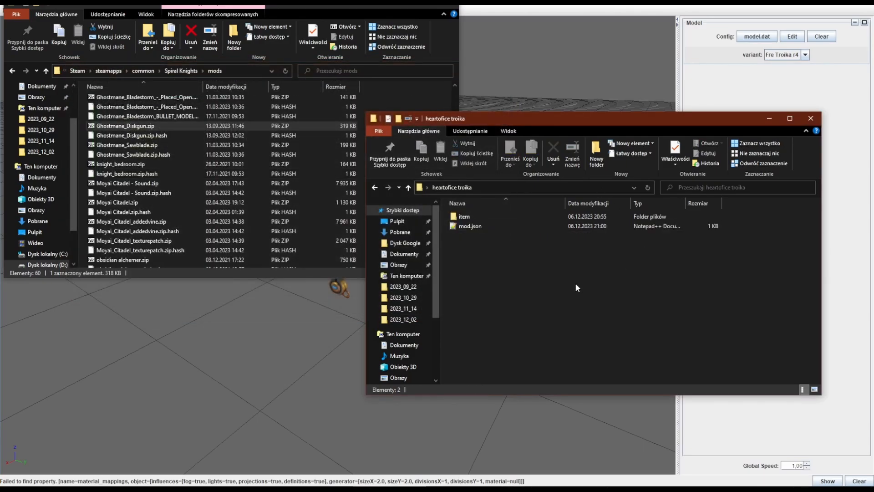
left_click_drag(576, 283, 548, 213)
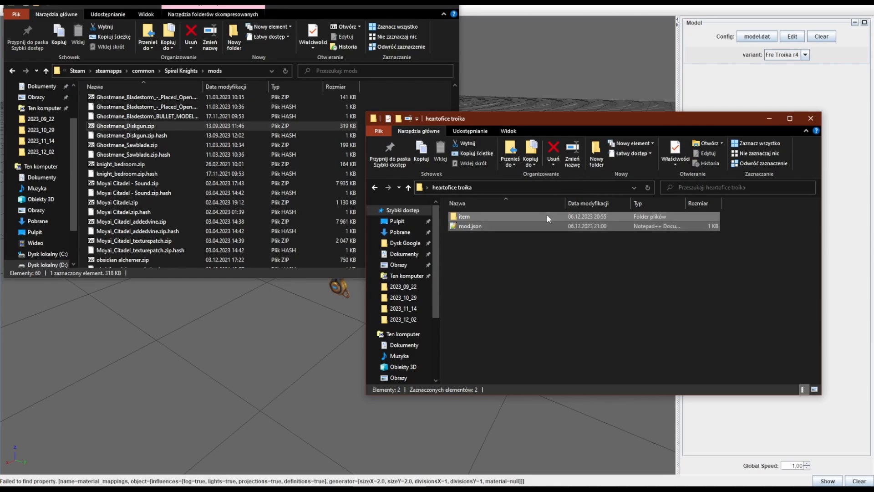
right_click(548, 215)
mouse_move(628, 346)
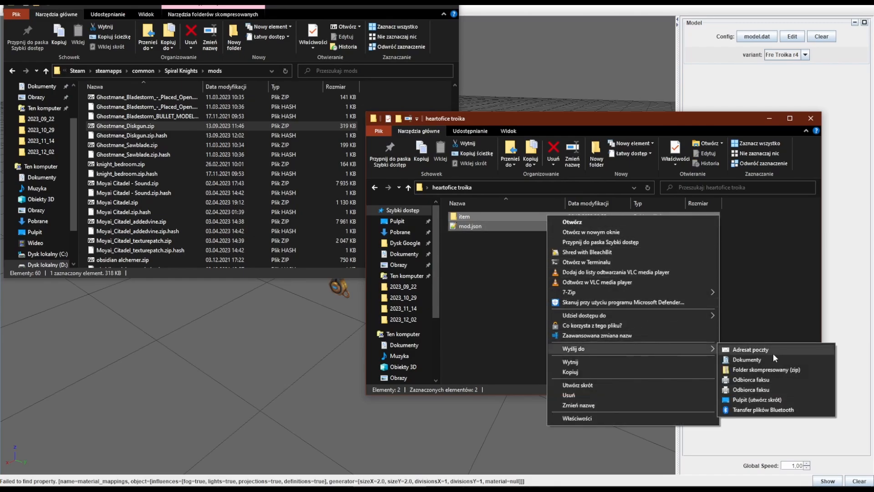
left_click(769, 370)
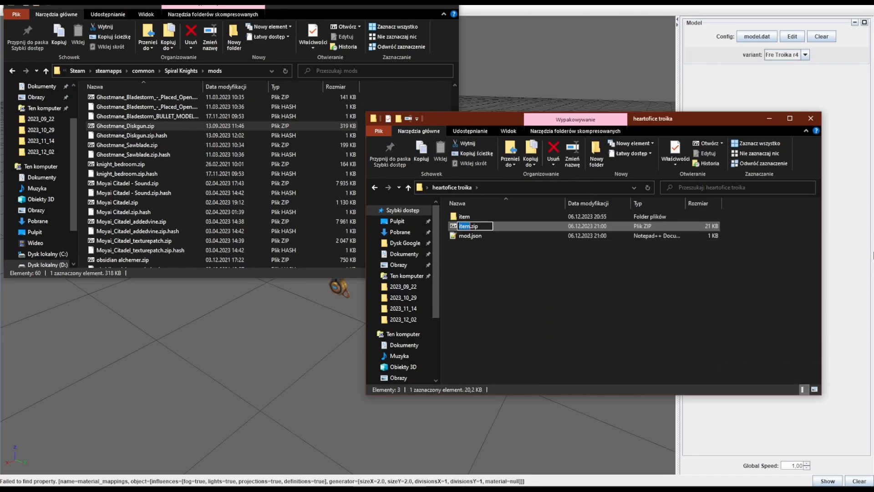
type("Heart of Ice Troika")
key("Return")
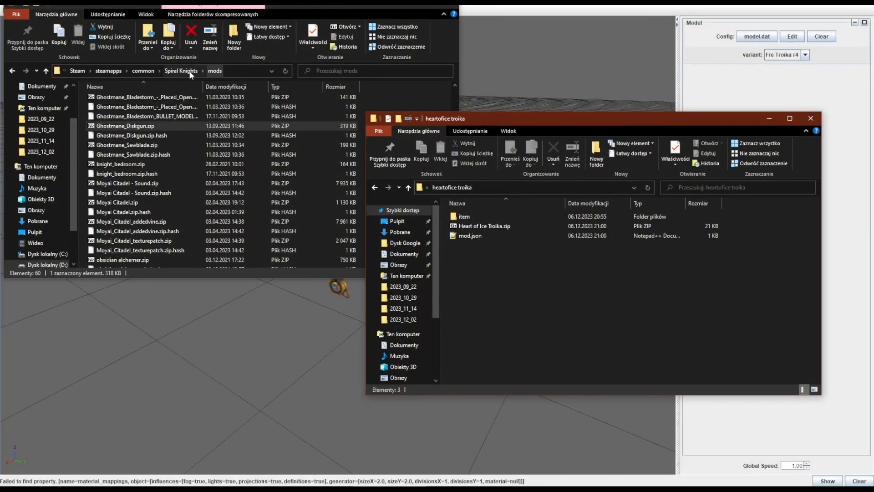
Go from the mods folder to the rsrc folder of the Spiral Knights directory
left_click(190, 73)
key("F2")
type("rs")
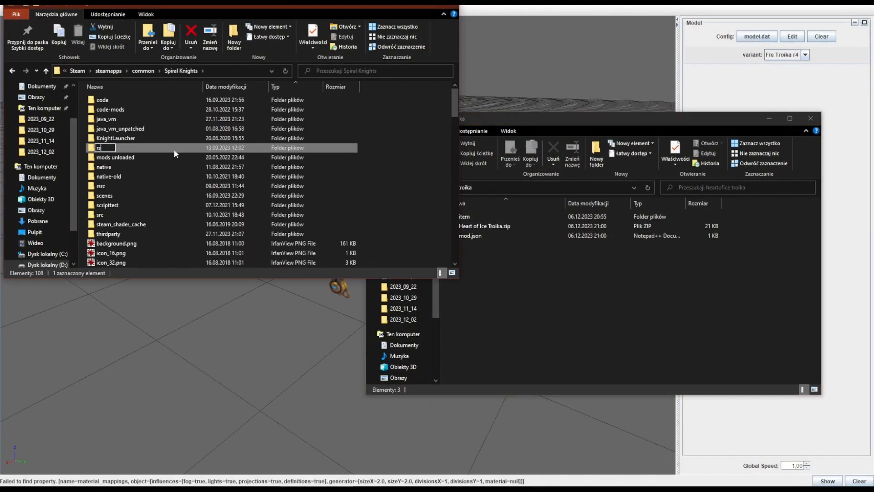
key("Escape")
key("r")
key("Return")
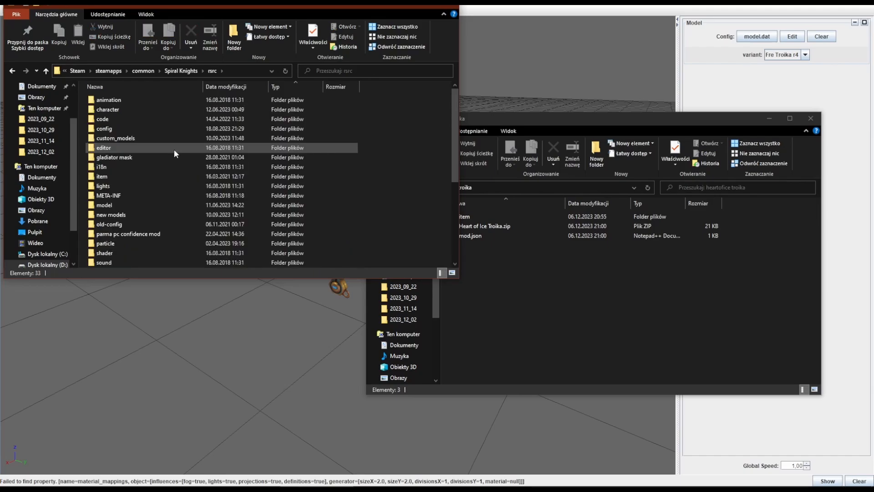
Browse through the item, weapon and sword folders in rsrc and open the claw folder
left_click(112, 175)
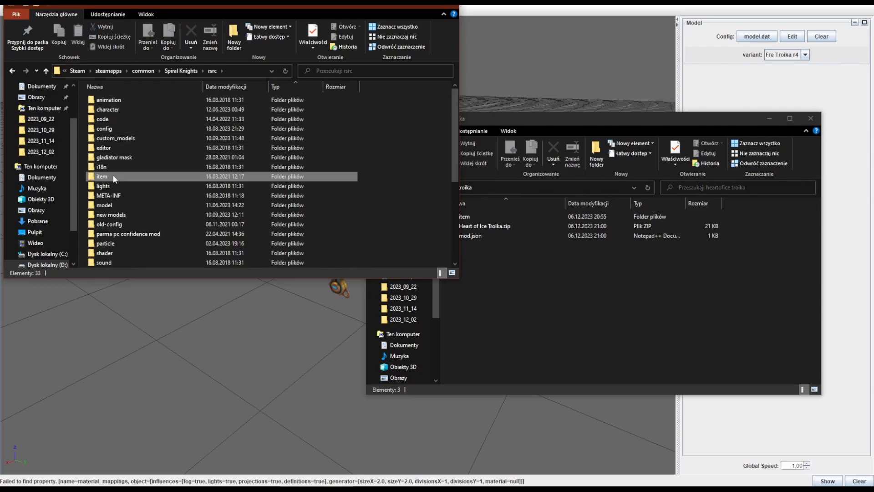
double_click(113, 176)
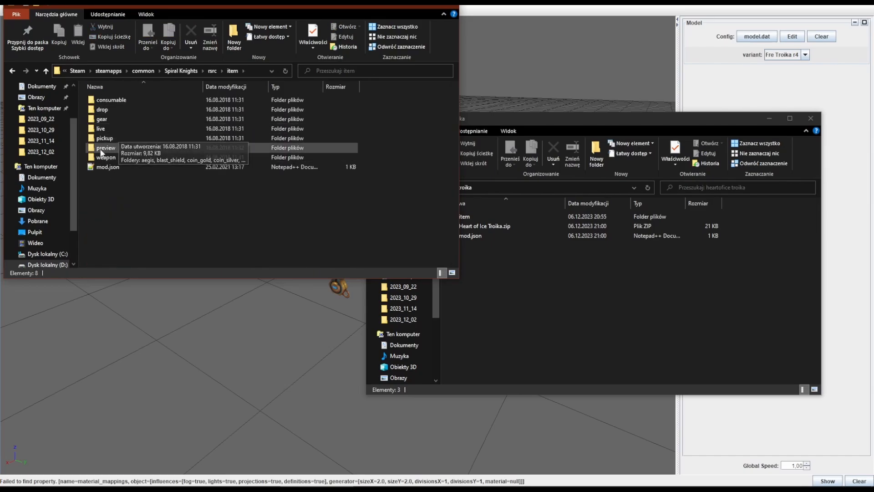
left_click(102, 150)
left_click(103, 167)
left_click(102, 160)
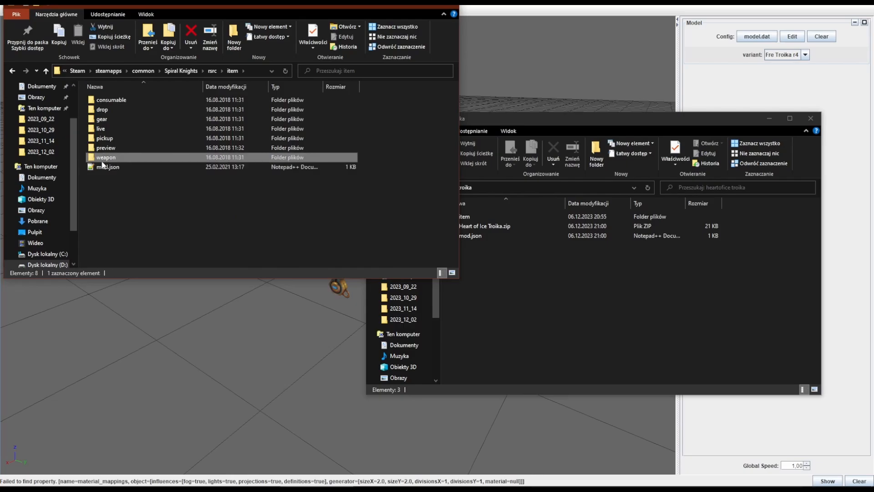
double_click(104, 158)
double_click(144, 128)
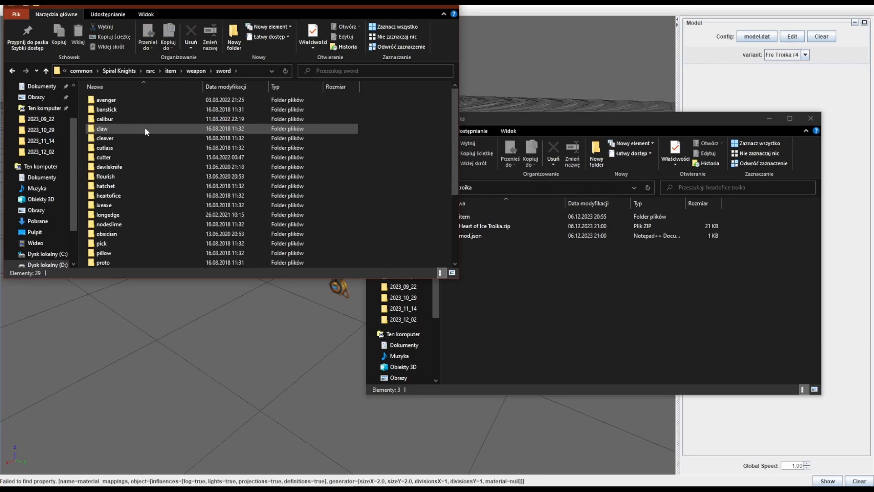
double_click(145, 128)
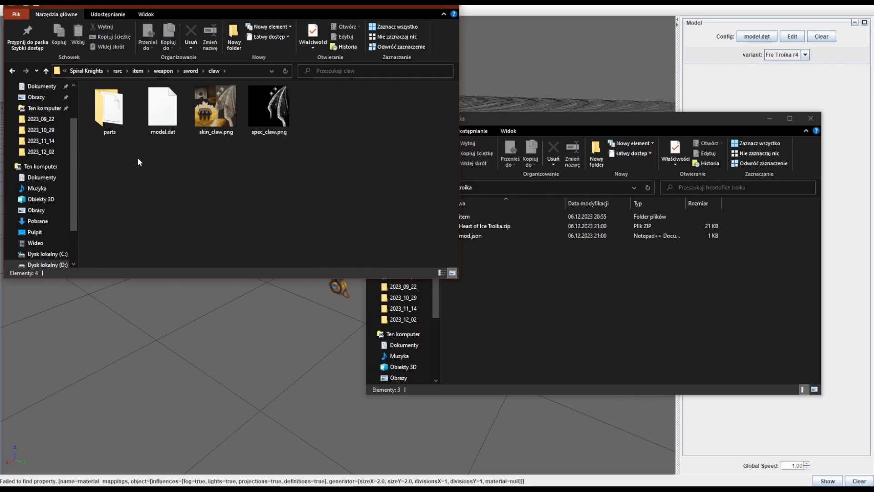
Try to open the claw's model.dat, and view the skin_claw.png texture before closing it
left_click(151, 113)
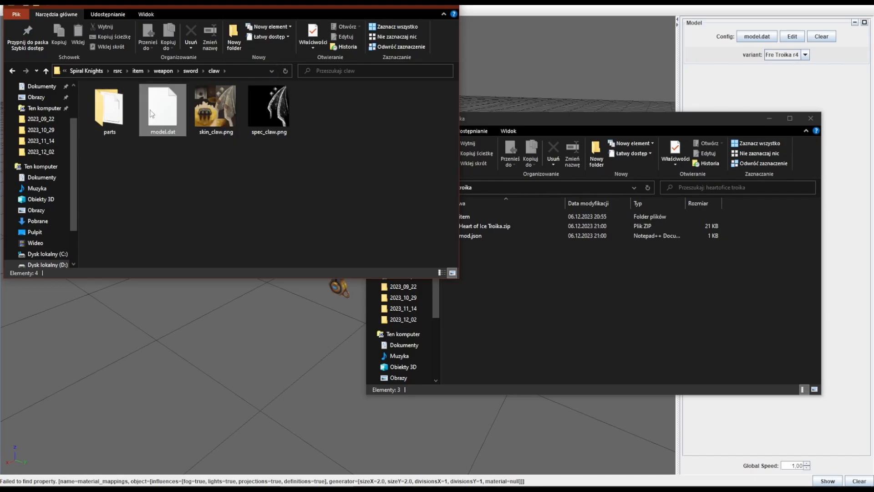
double_click(185, 108)
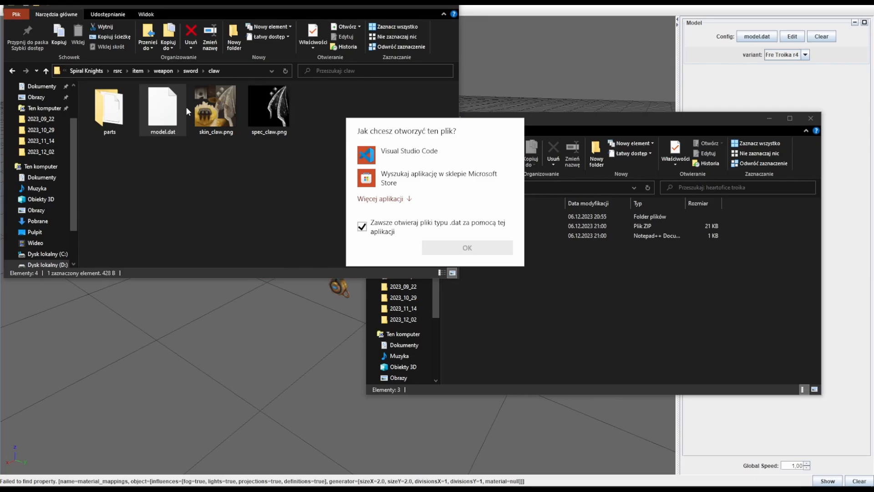
key("Escape")
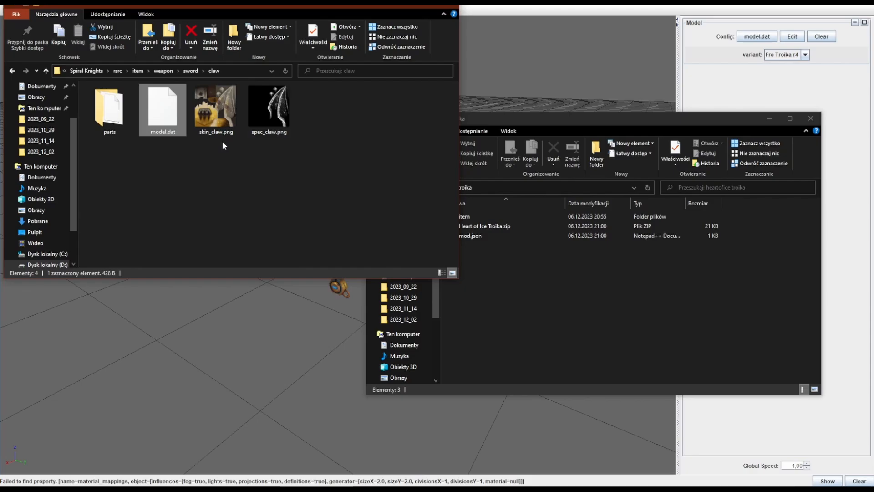
double_click(226, 109)
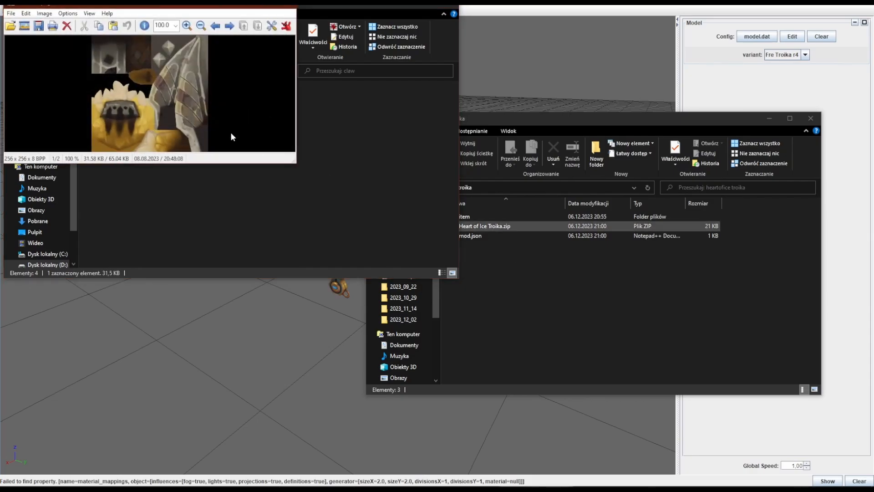
left_click(289, 10)
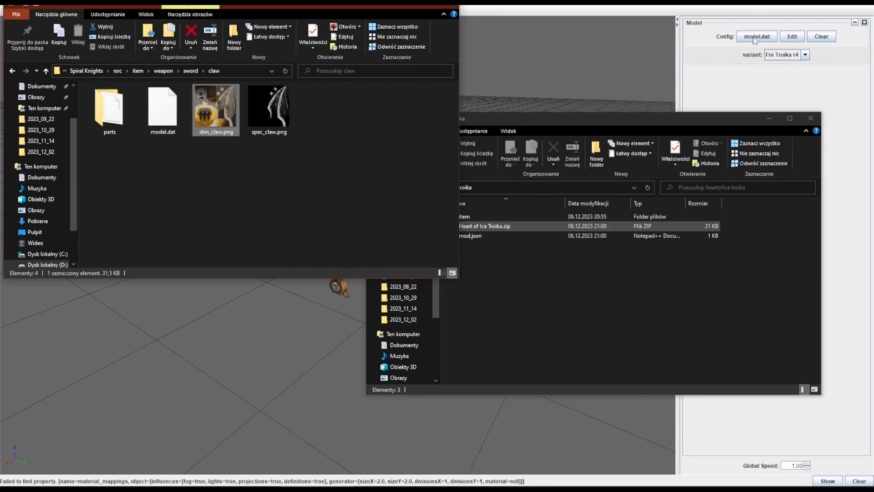
Edit the sword's model config and set the first material mapping's texture file to brandish_fir-r1.png from the calibur folder
left_click(789, 34)
scroll(746, 121, "down", 4)
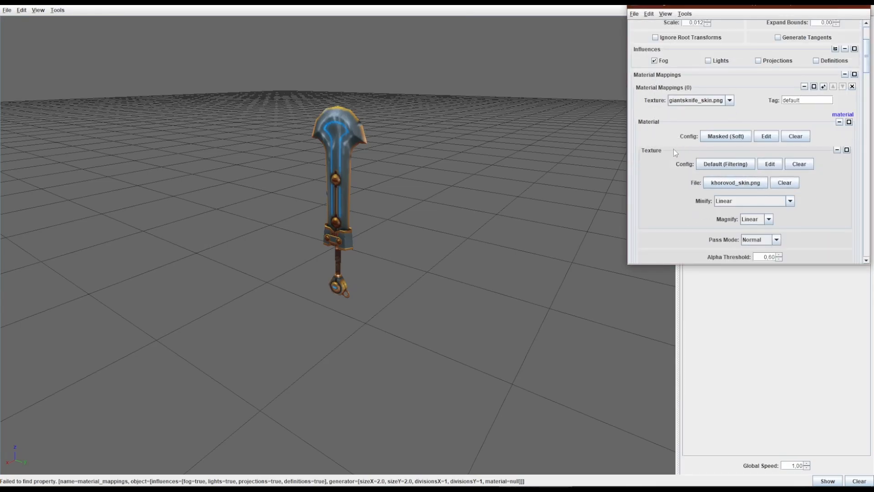
left_click(723, 182)
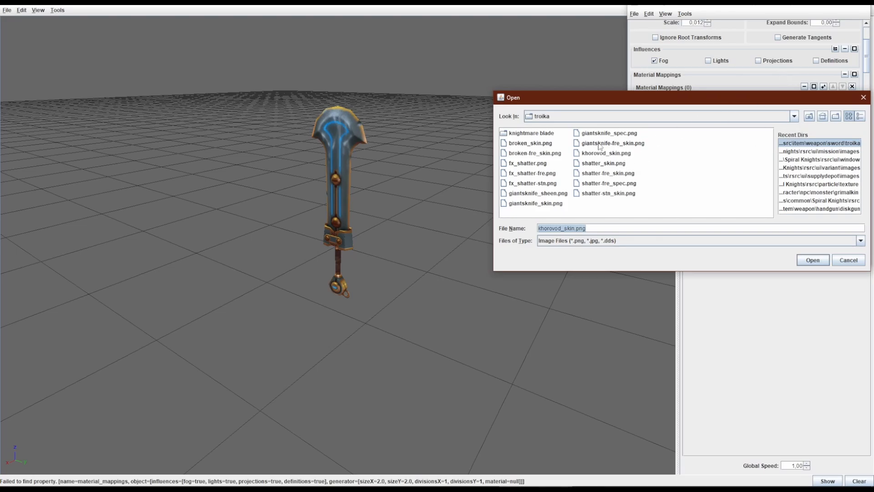
left_click(809, 116)
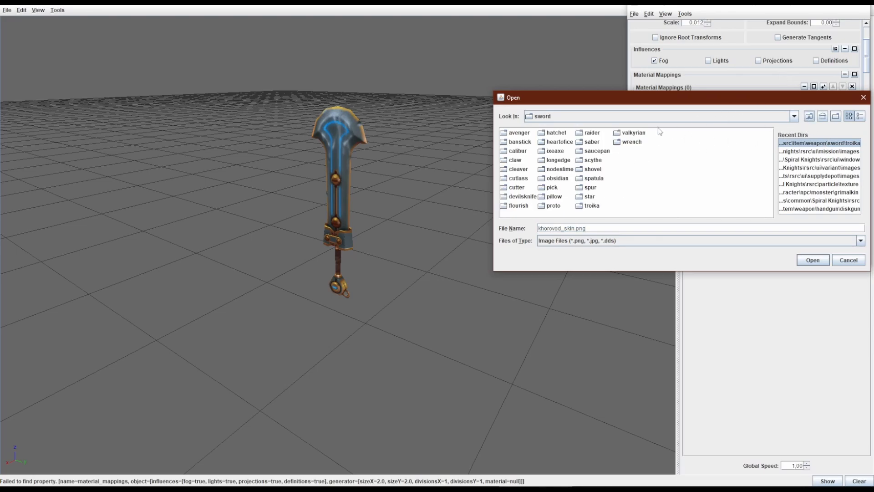
left_click(517, 151)
double_click(517, 151)
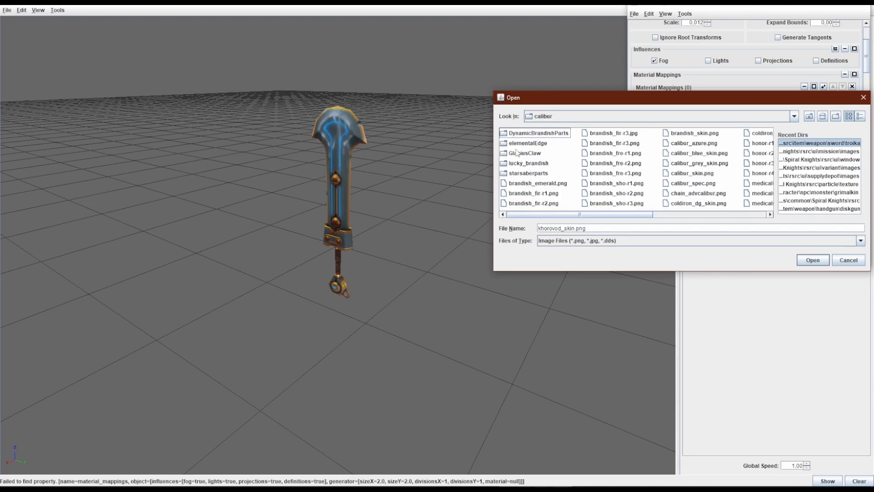
double_click(532, 193)
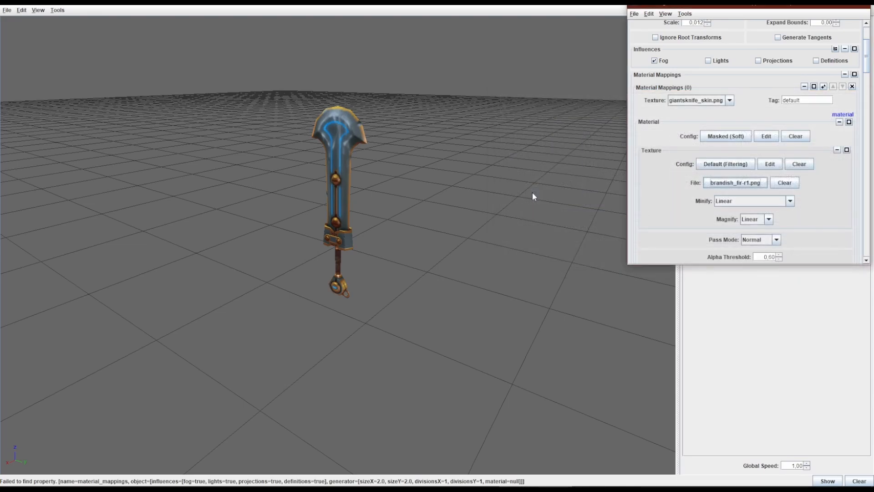
Close the sword's config editor and load model_broken-fre.dat from the troika folder as the displayed model
scroll(699, 171, "down", 3)
scroll(698, 171, "up", 4)
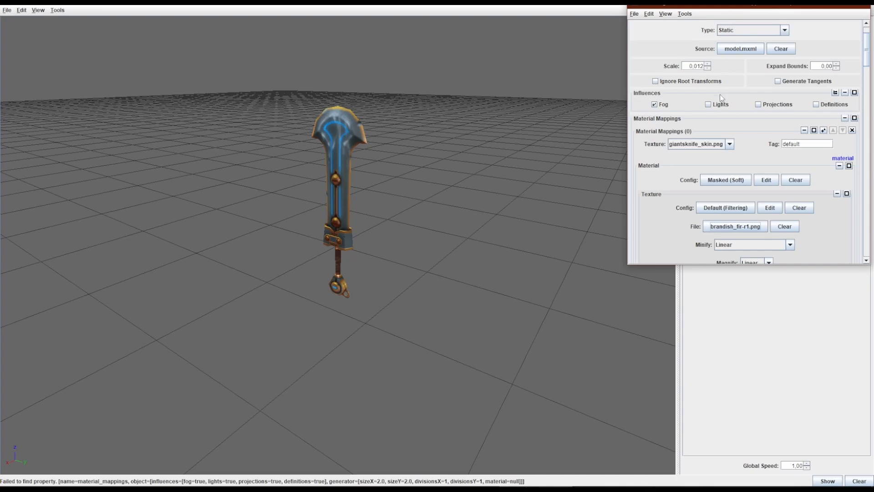
scroll(720, 105, "down", 8)
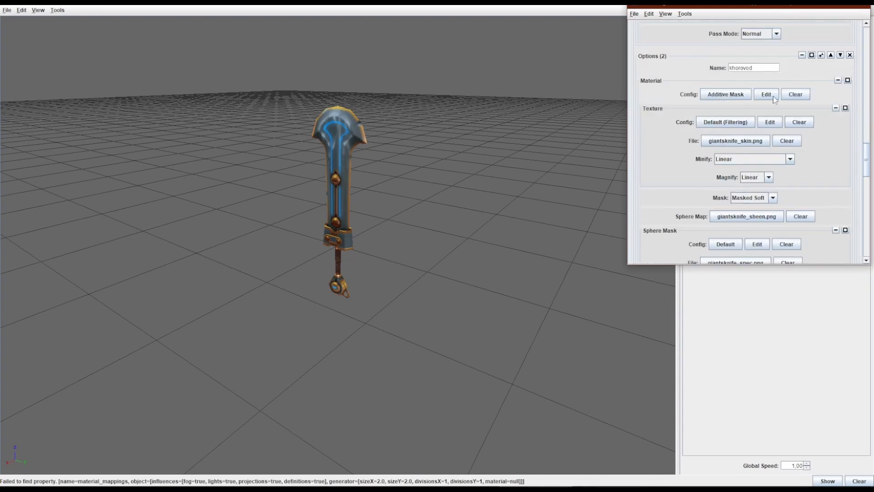
scroll(727, 152, "up", 8)
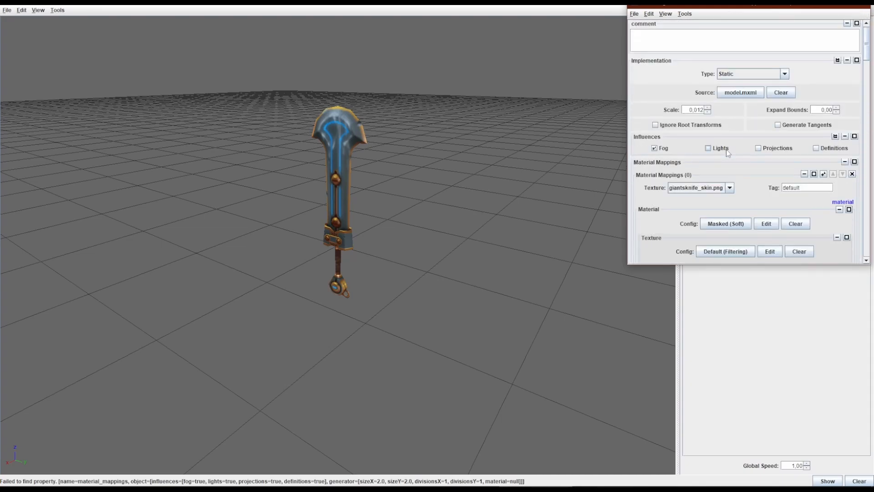
left_click(853, 9)
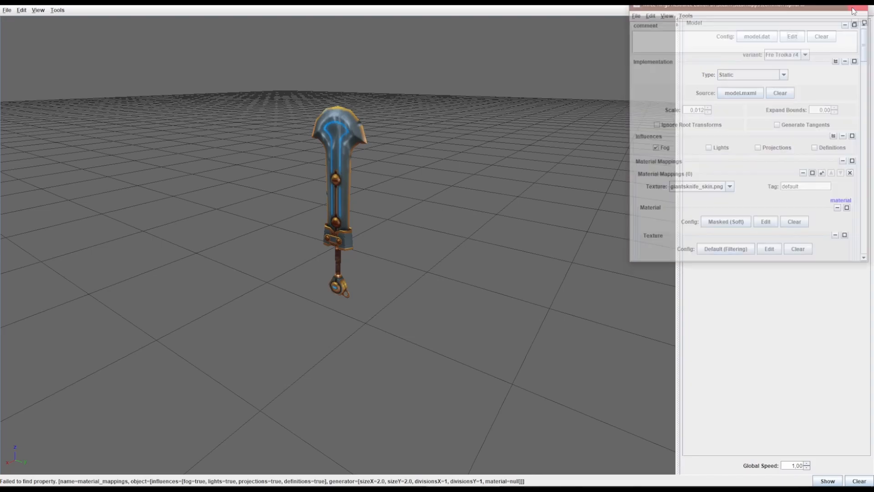
left_click(785, 59)
left_click(784, 59)
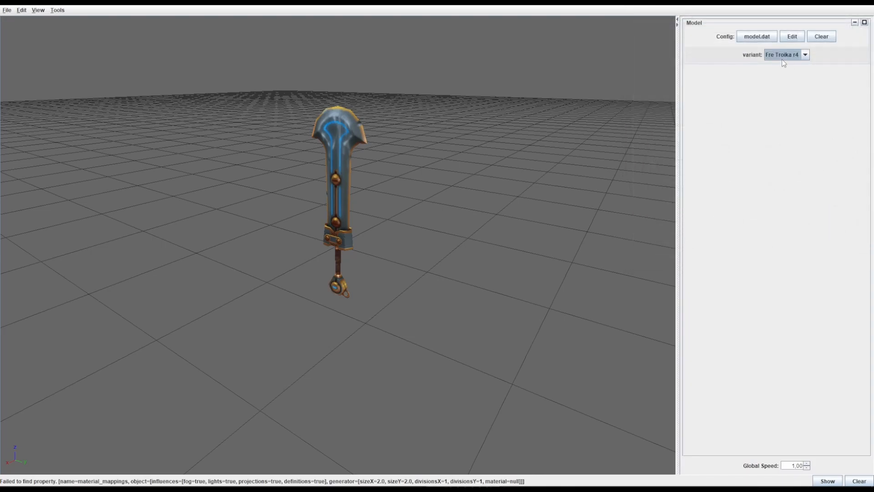
left_click(755, 37)
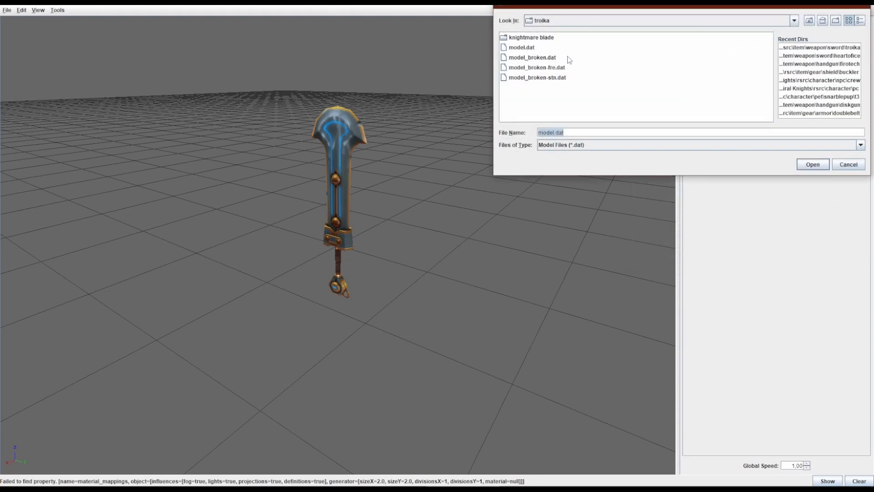
double_click(541, 68)
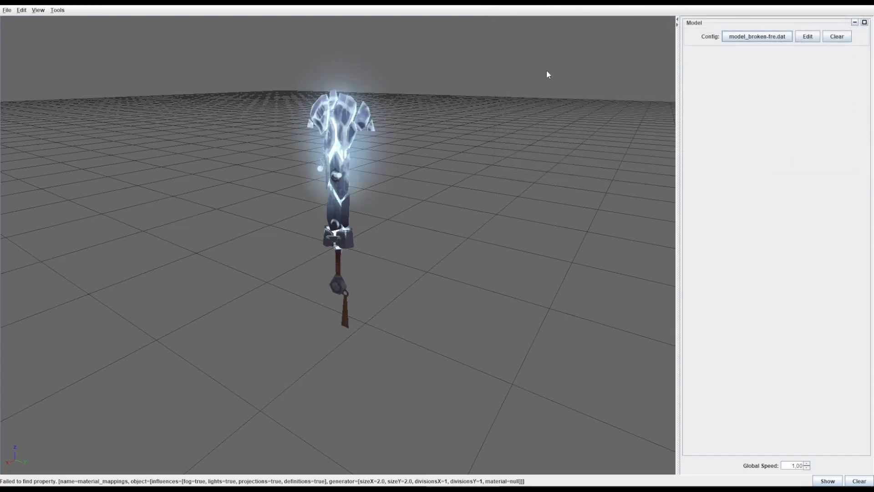
Edit the broken sword model's config and set the first material mapping's texture file to brandish_fir-r1.png from the calibur folder
left_click(807, 37)
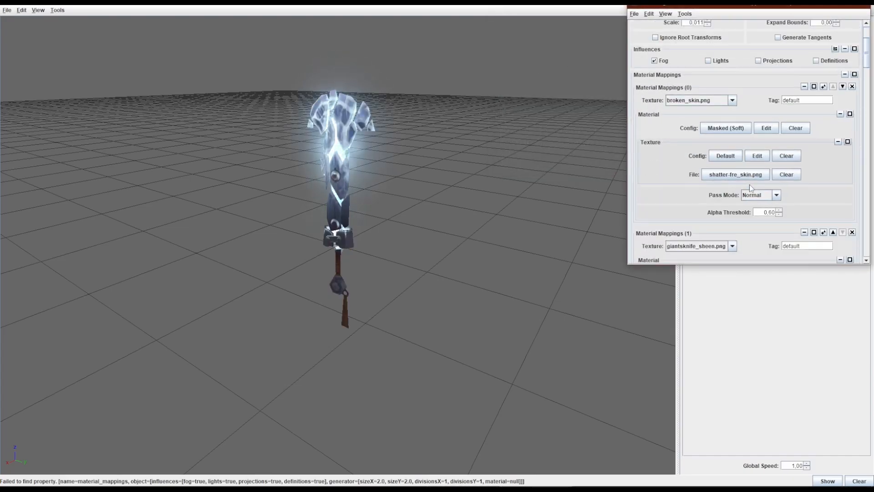
scroll(750, 187, "down", 3)
left_click(735, 86)
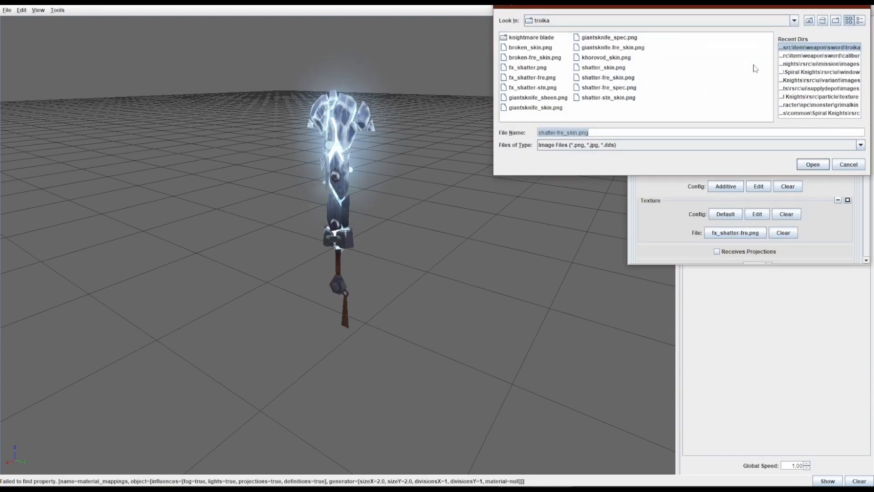
left_click(837, 63)
left_click(810, 57)
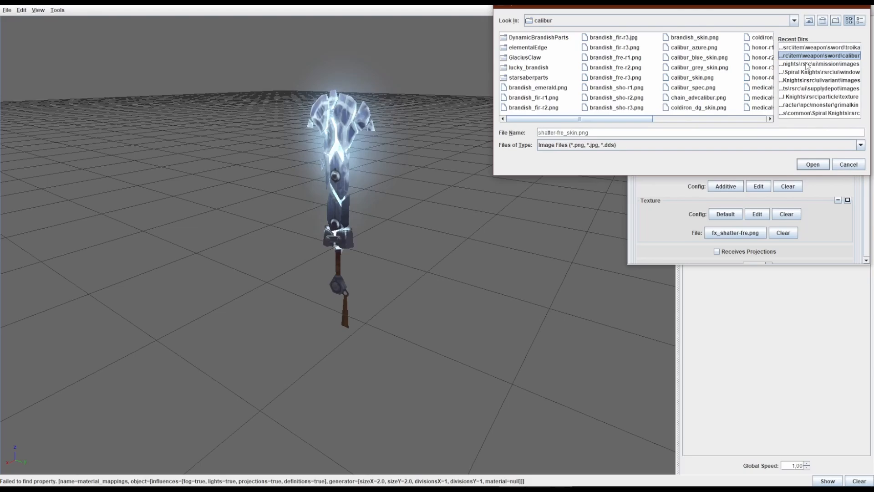
double_click(546, 98)
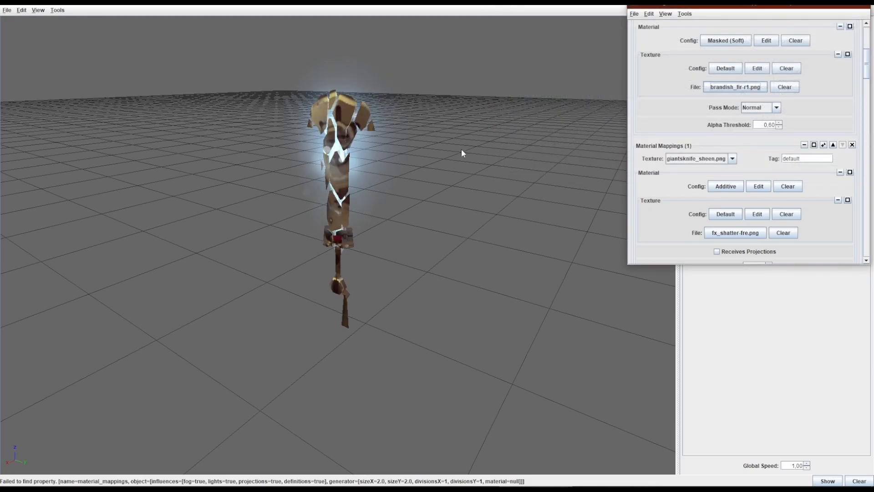
left_click_drag(460, 149, 536, 140)
scroll(517, 146, "up", 3)
scroll(506, 144, "down", 3)
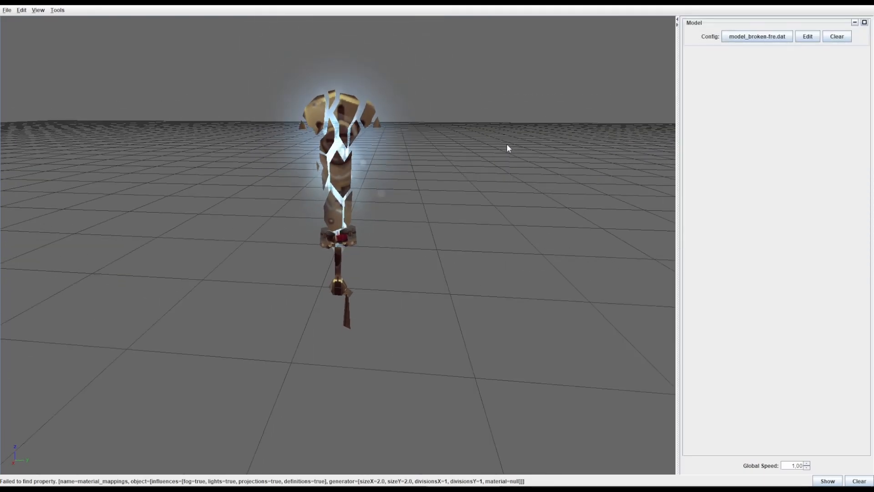
scroll(506, 144, "up", 2)
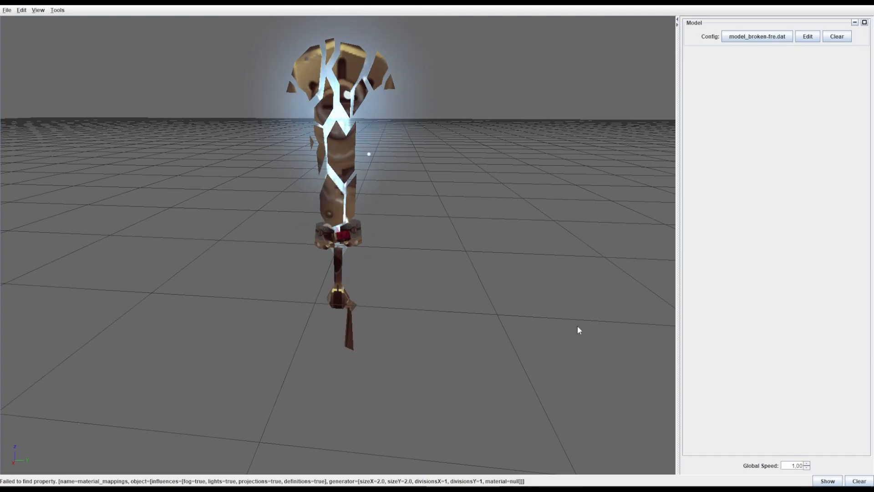
left_click_drag(496, 304, 446, 271)
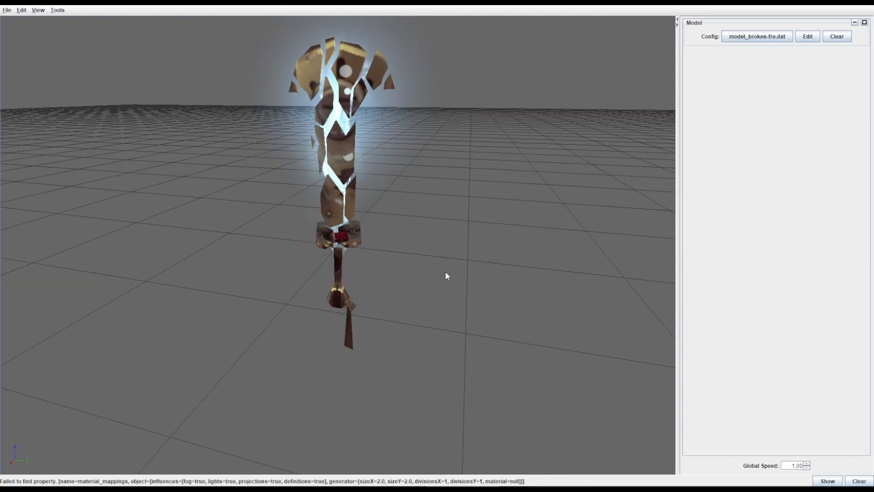
left_click(535, 481)
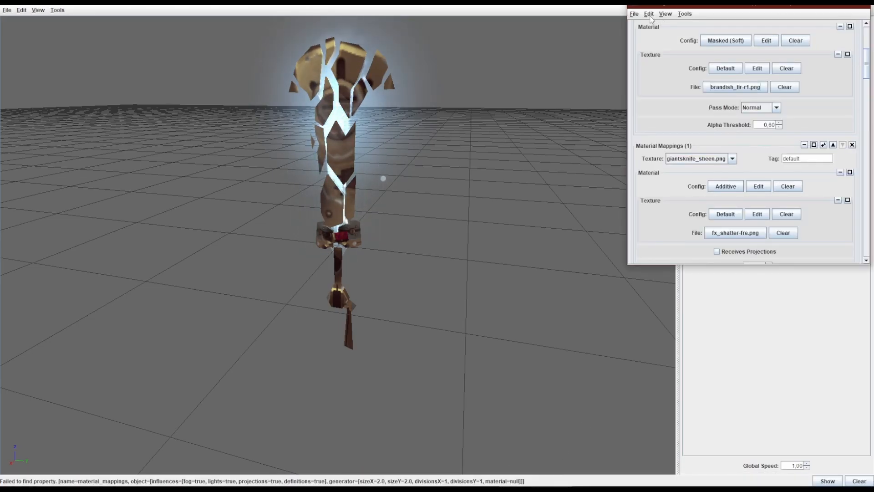
left_click(631, 15)
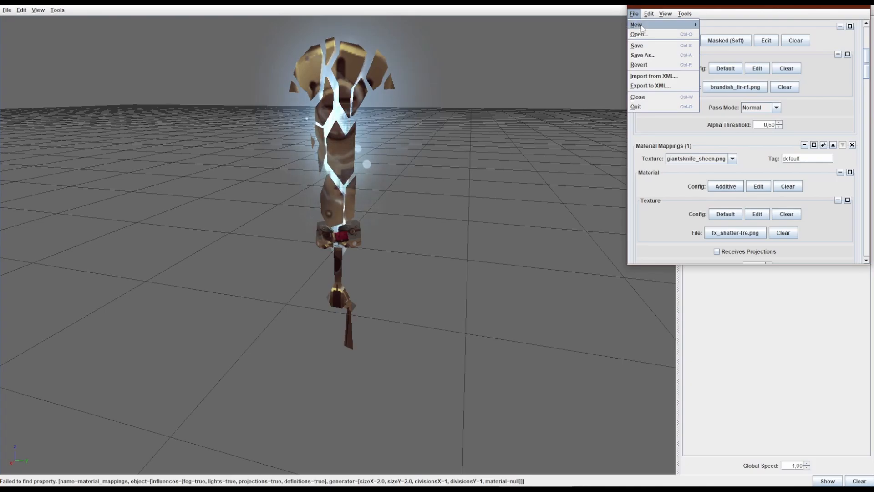
left_click(653, 57)
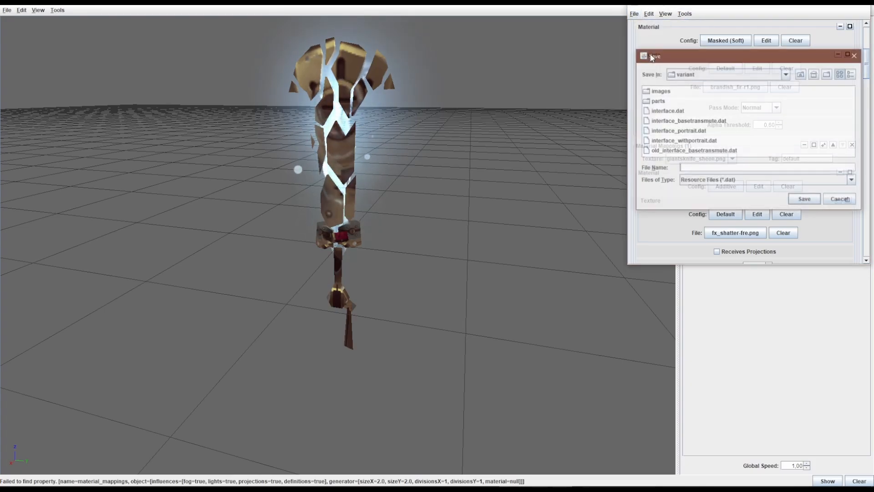
type("aksjdfnaksjndf")
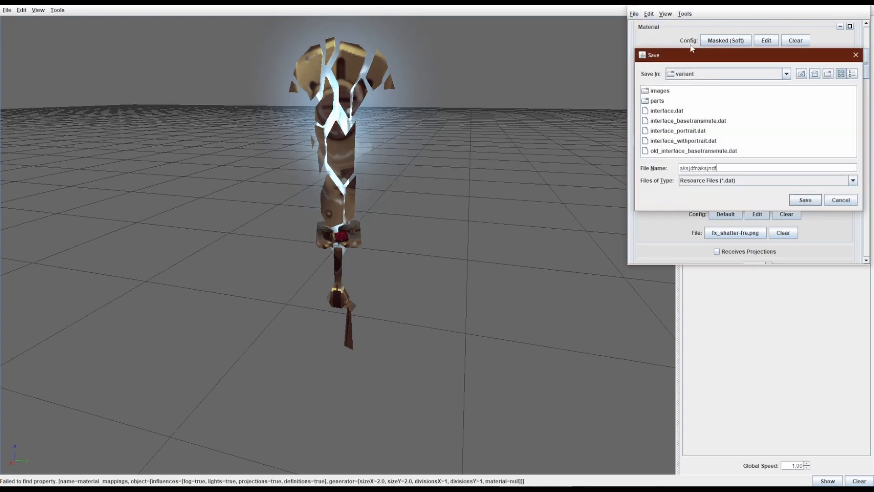
type(".dat")
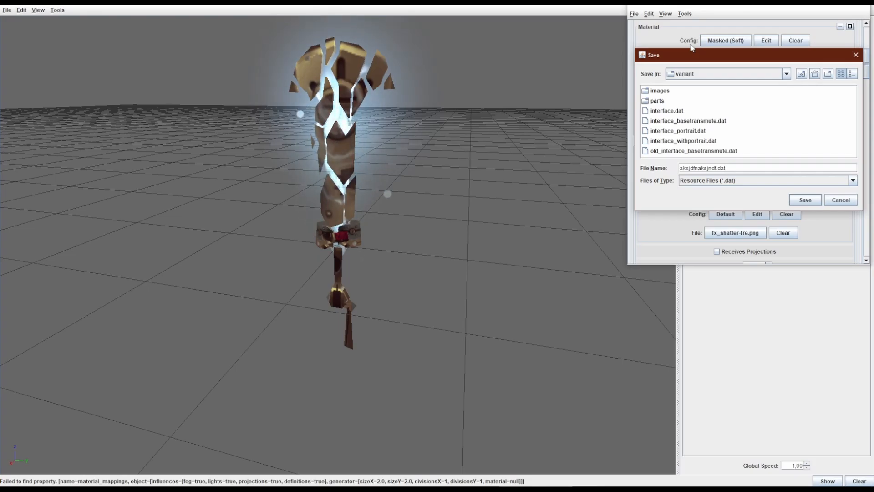
key("ctrl+a")
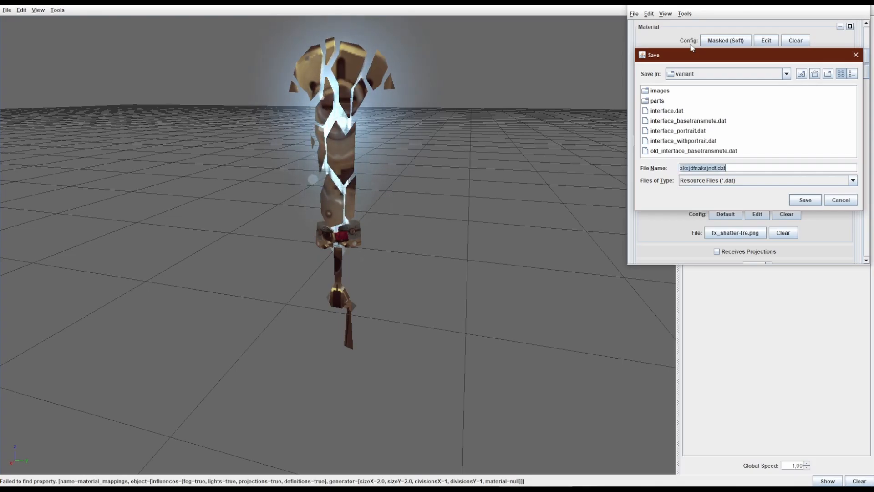
key("BackSpace")
key("Escape")
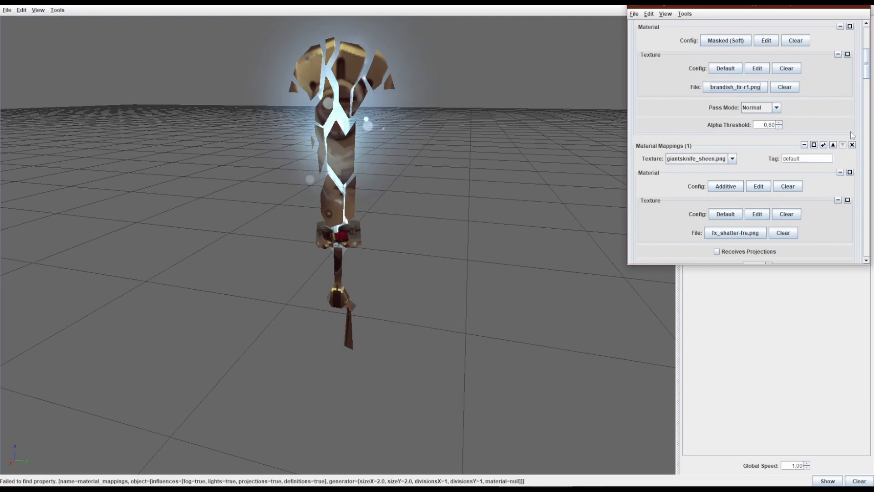
left_click(634, 14)
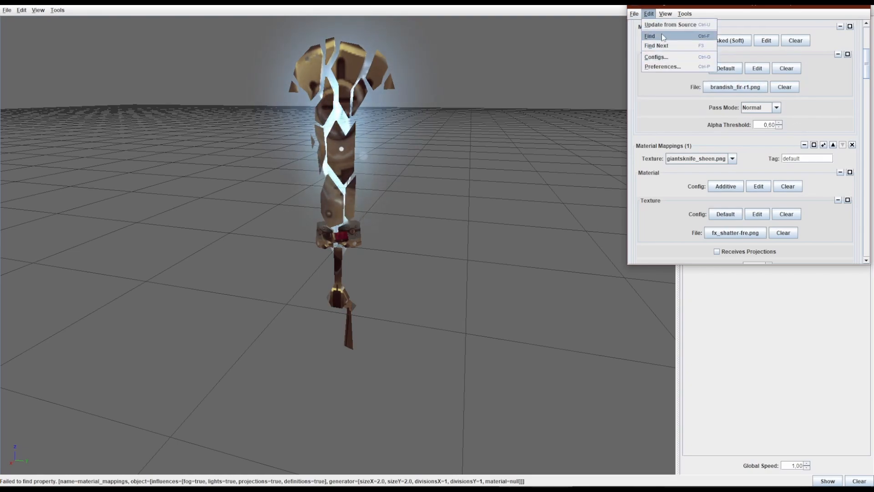
left_click(634, 14)
left_click(634, 14)
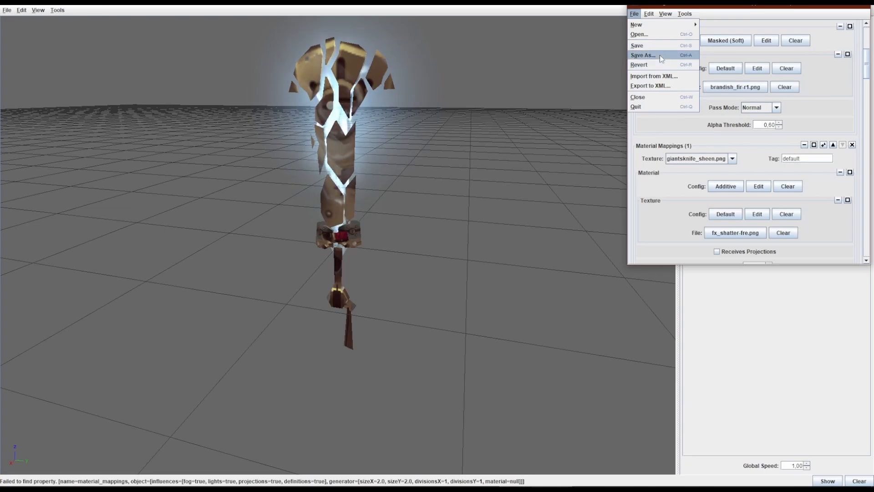
Leave the model tools and go through the mod's item, weapon and sword folders to troika, selecting model_broken-fre.dat
left_click(861, 6)
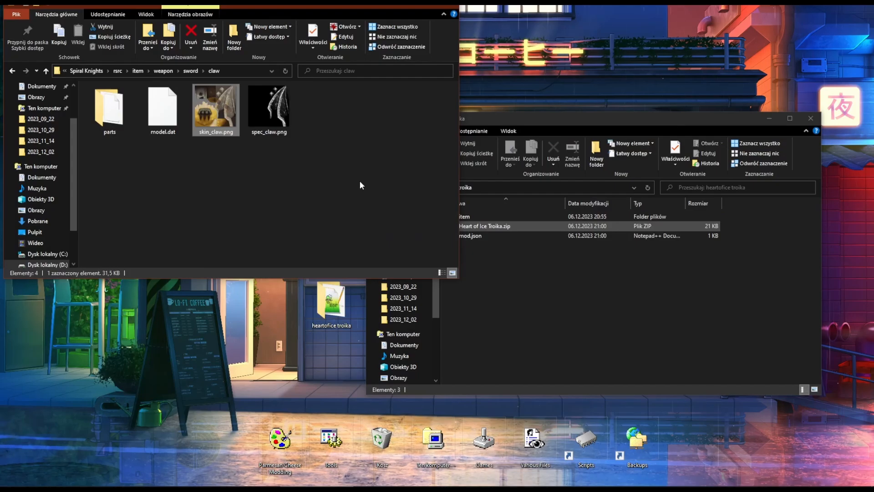
left_click(359, 185)
left_click(634, 256)
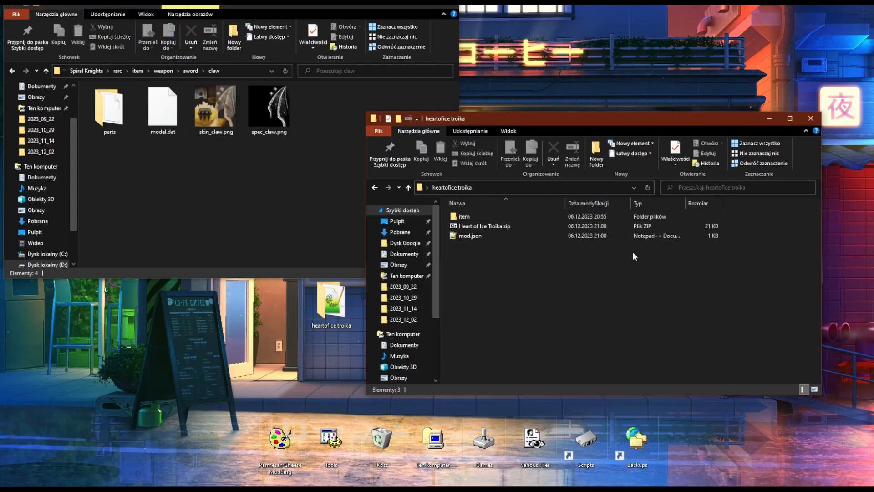
double_click(489, 217)
left_click(490, 218)
double_click(490, 217)
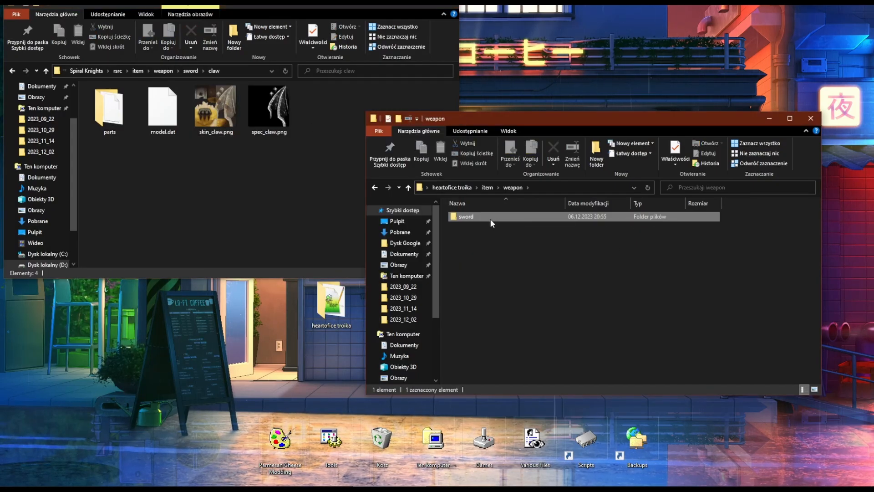
double_click(489, 217)
double_click(490, 217)
left_click(490, 217)
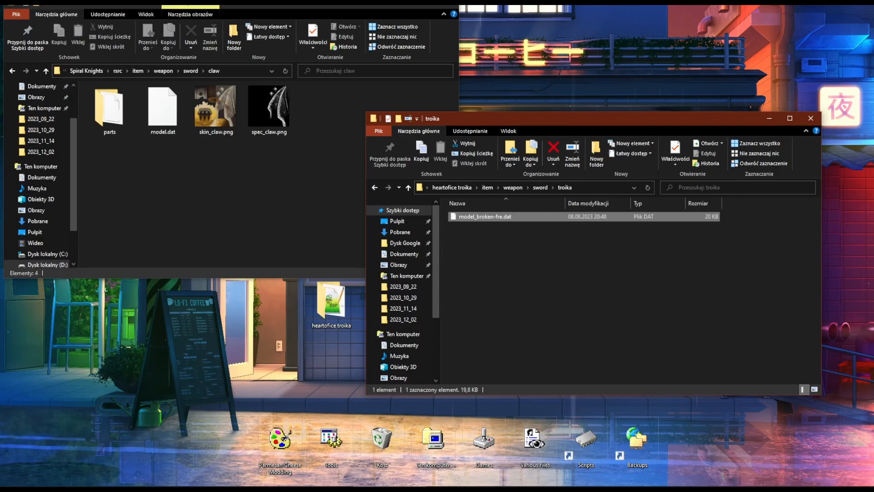
Compare the full path of the game's claw folder and its skin_claw.png with the mod's troika folder and model_broken-fre.dat
left_click(245, 69)
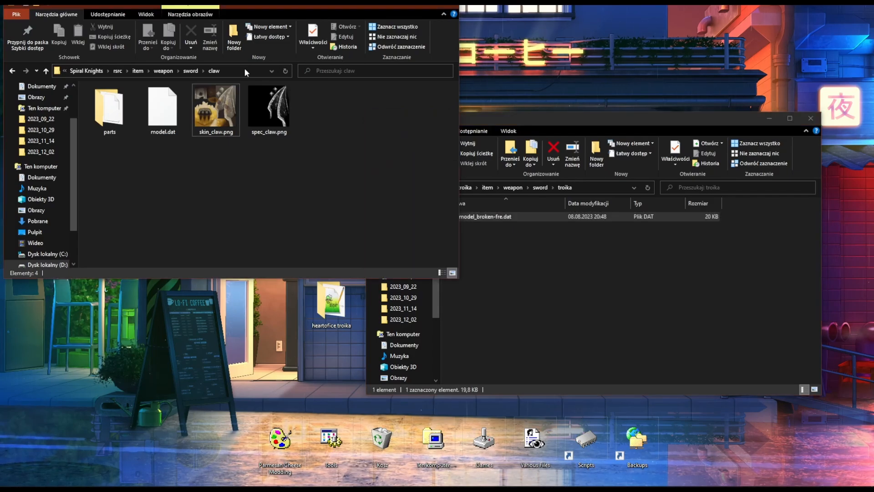
left_click(188, 71)
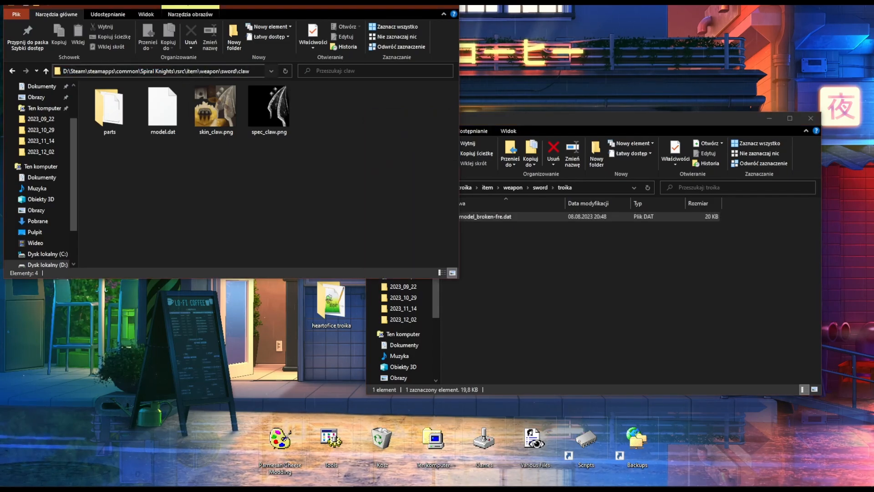
left_click(275, 145)
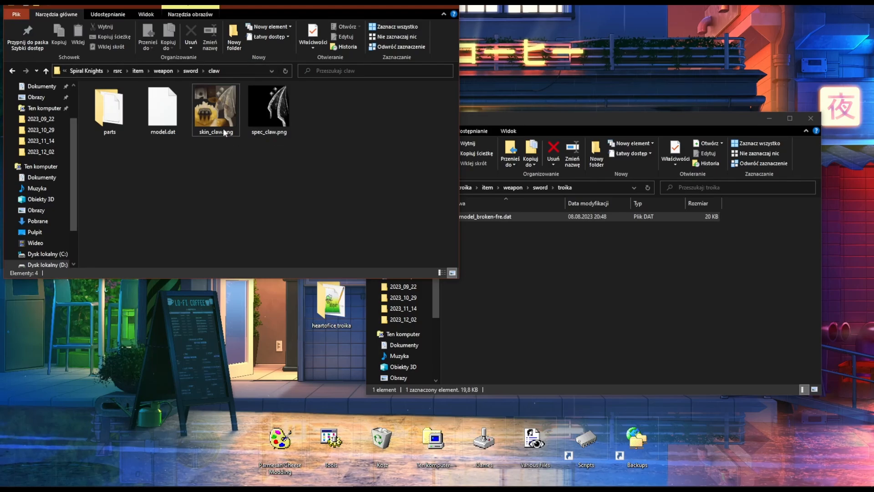
left_click(223, 131)
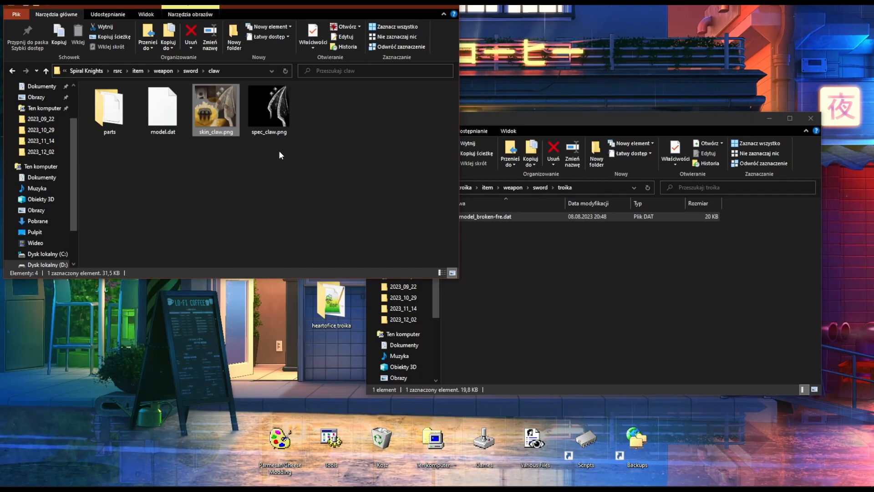
left_click(553, 268)
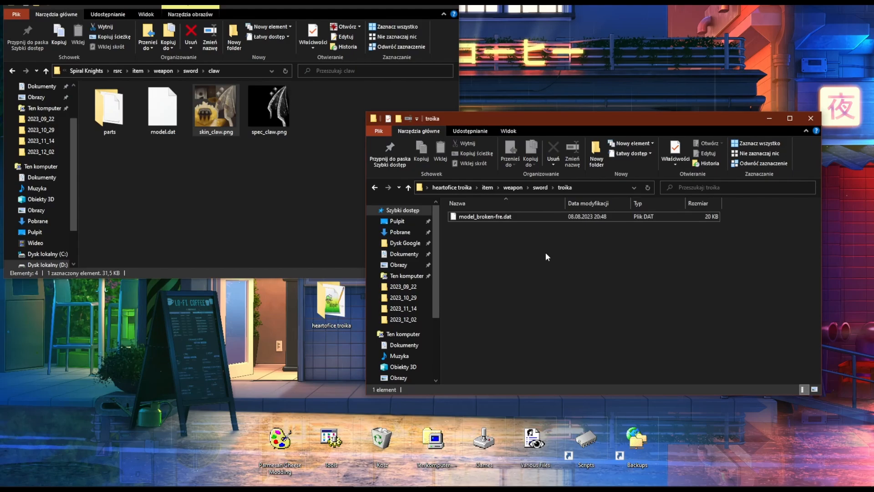
left_click(515, 216)
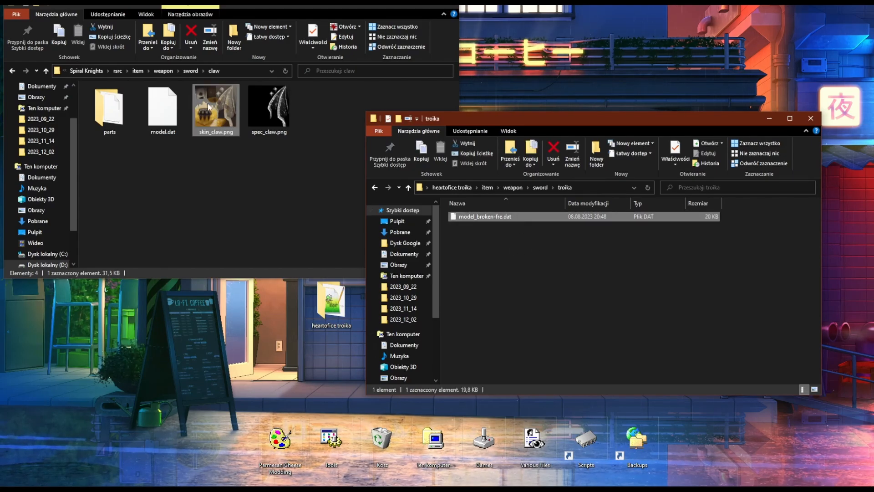
left_click(227, 102)
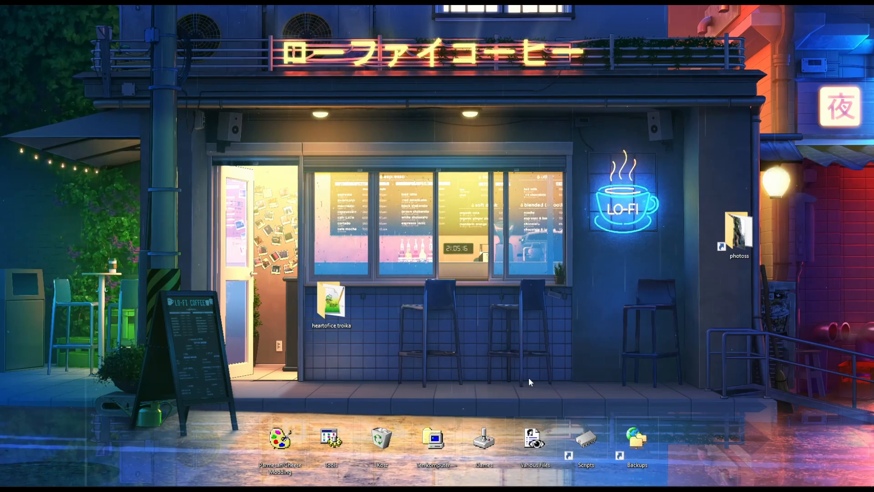
Bring back the mod's folder window and return to the heartofice troika root folder
key("alt+Tab")
left_click(457, 188)
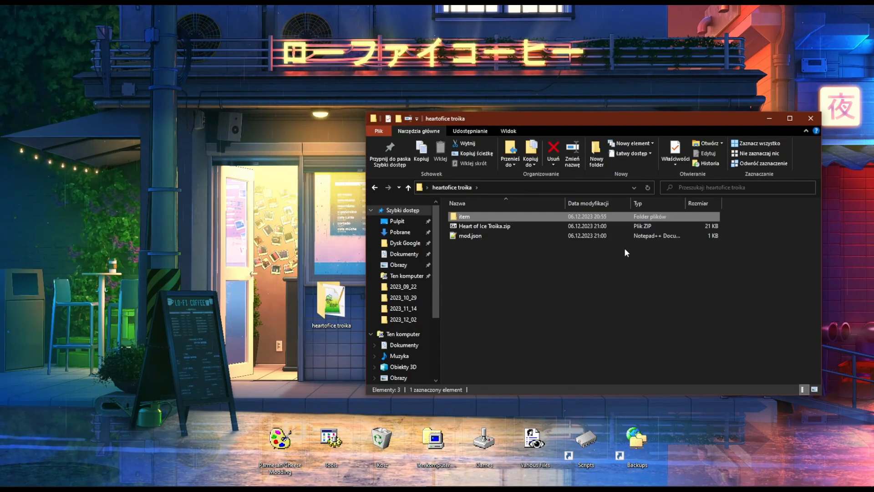
left_click(586, 227)
mouse_move(223, 472)
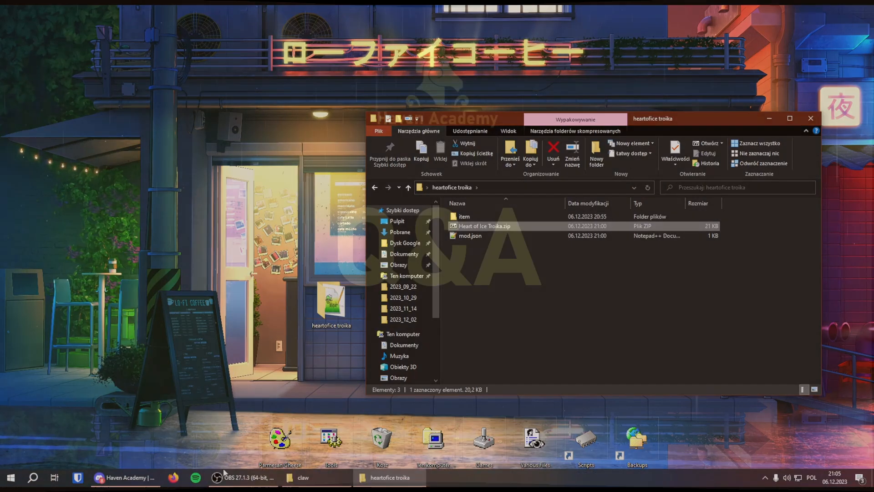
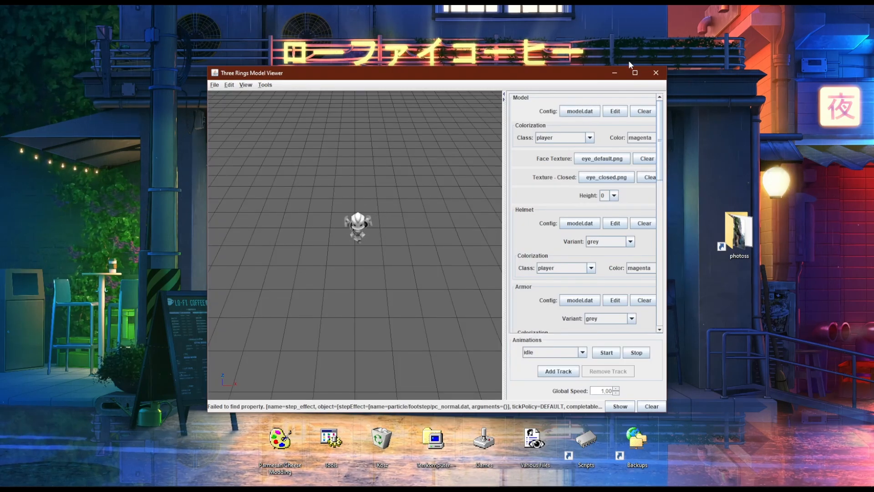
Enlarge the model viewer, load model.dat from the troika sword folder and open its config for editing
left_click(634, 72)
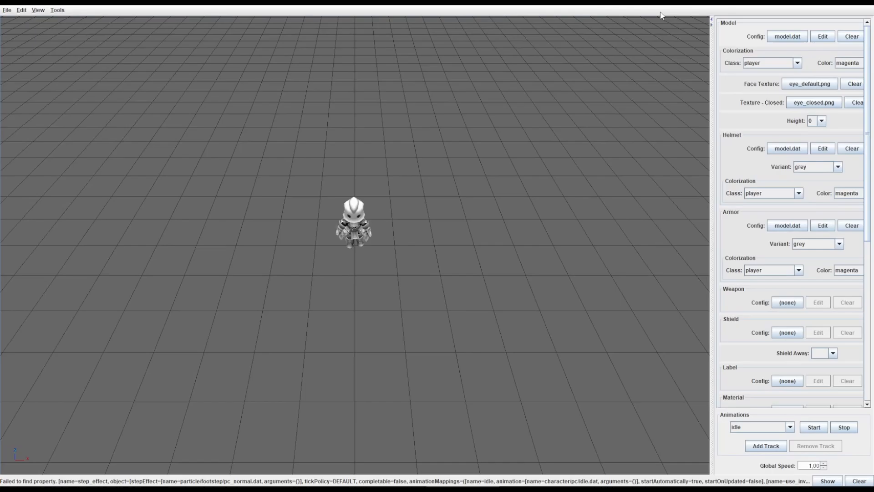
left_click(786, 37)
left_click(822, 325)
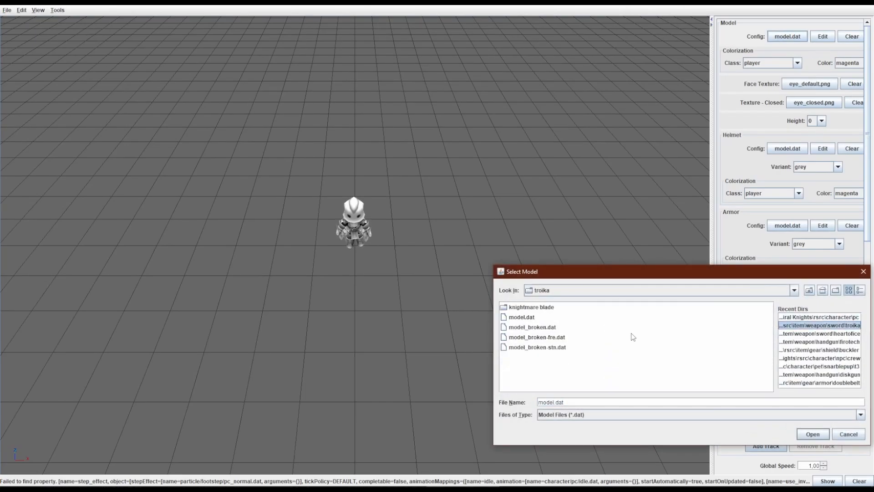
double_click(529, 318)
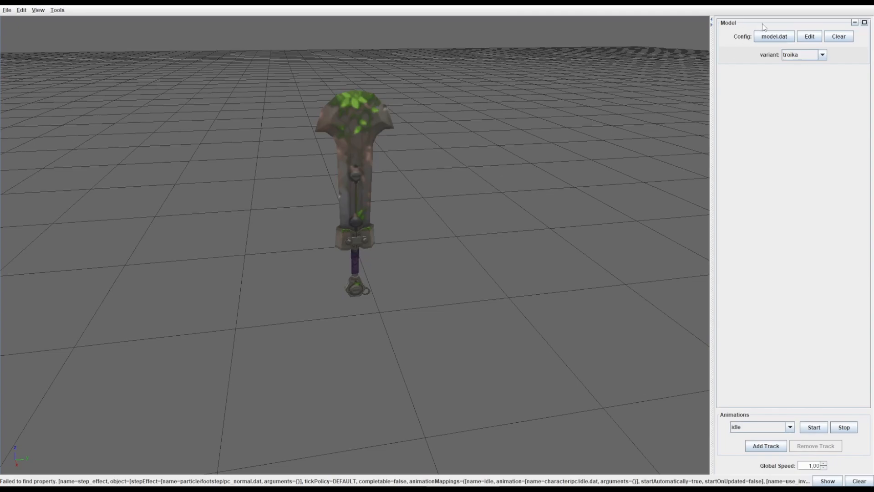
left_click(809, 36)
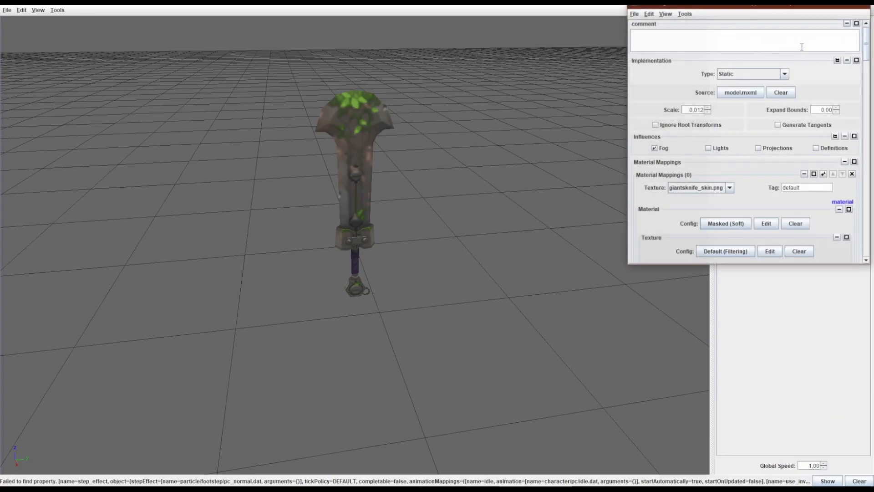
Preview the sword's variants from troika to Fre Troika r4, leaving Fre Troika r4 selected
left_click(808, 55)
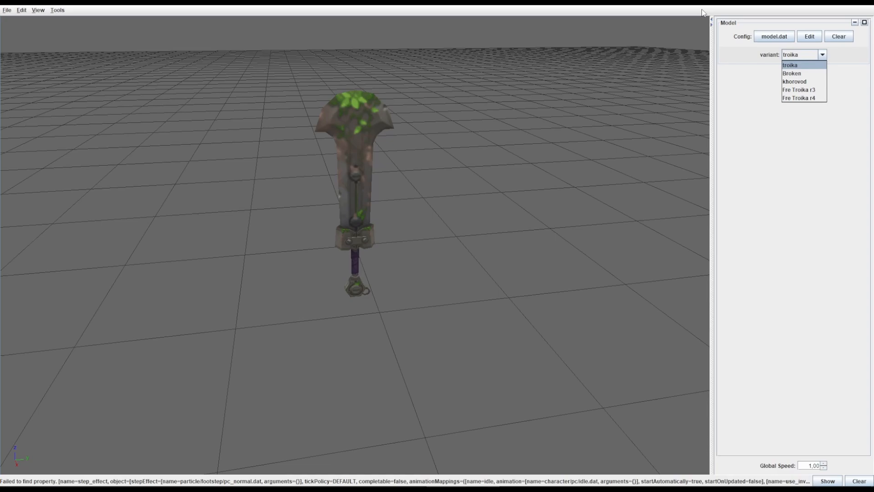
key("Down")
key("Down")
key("Down")
key("Down")
key("Up")
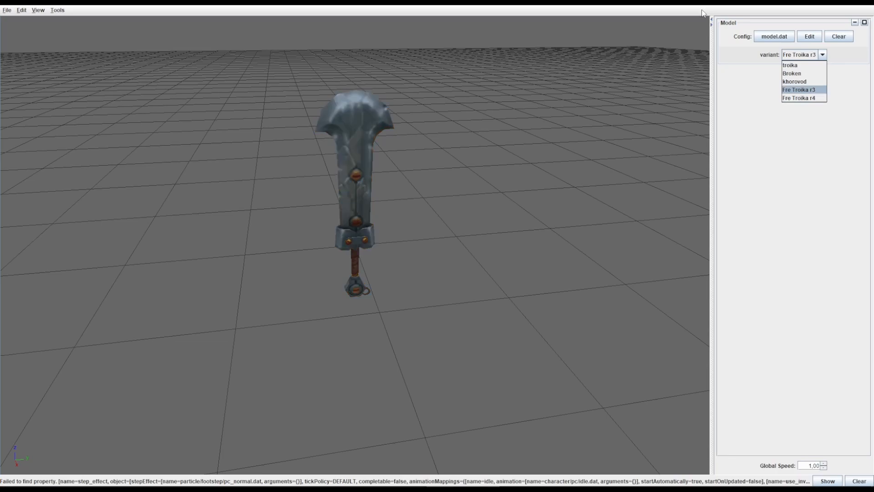
key("Up")
key("Up")
key("Up")
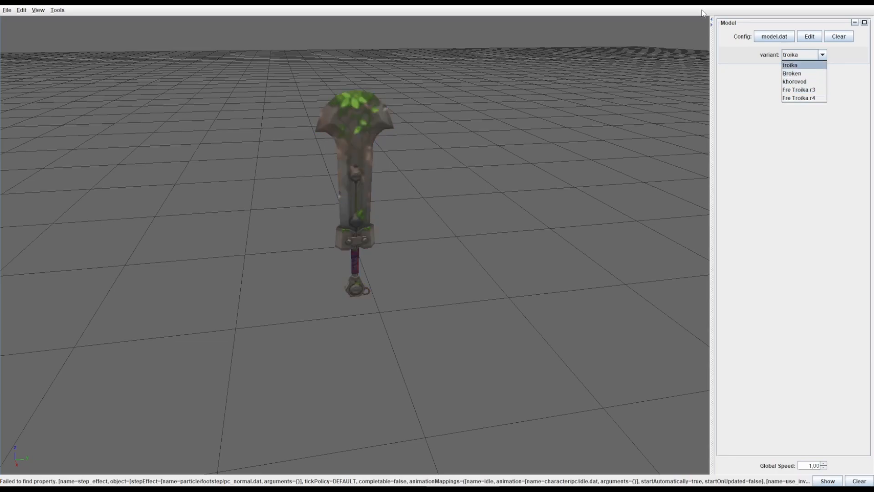
key("Down")
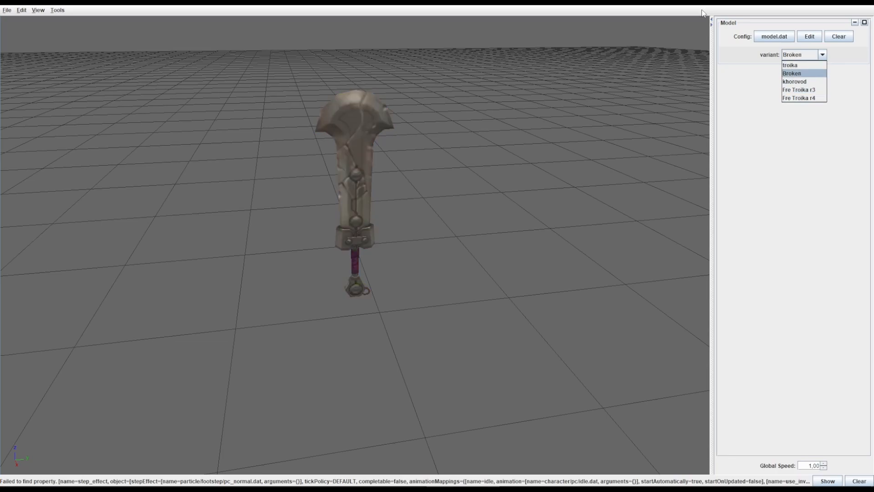
key("Down")
key("Down")
key("Down")
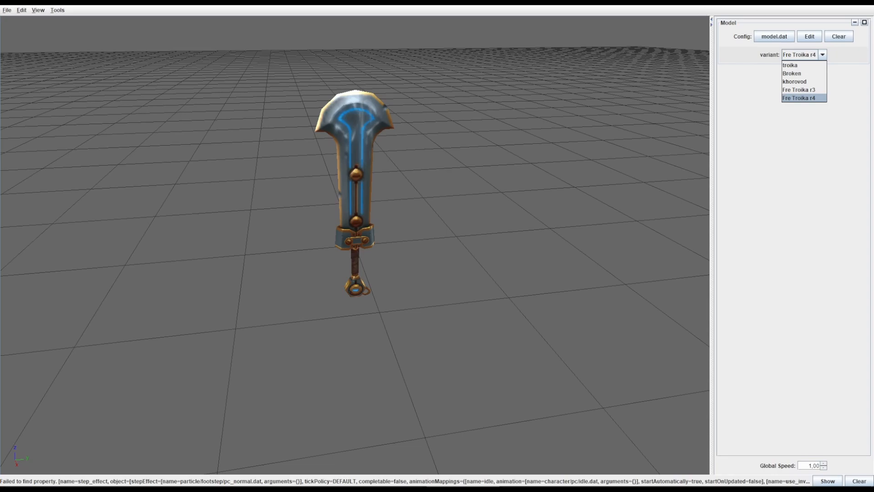
left_click(778, 63)
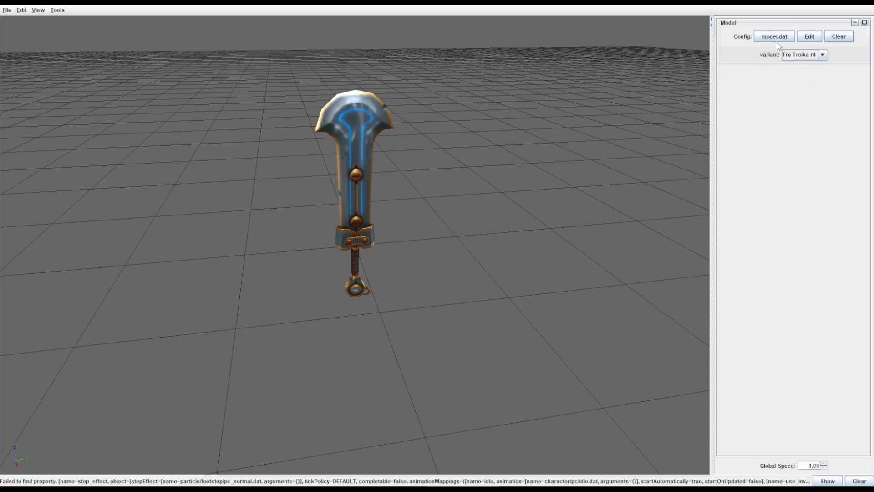
Edit the sword model's config and set its implementation type to Compound
left_click(782, 41)
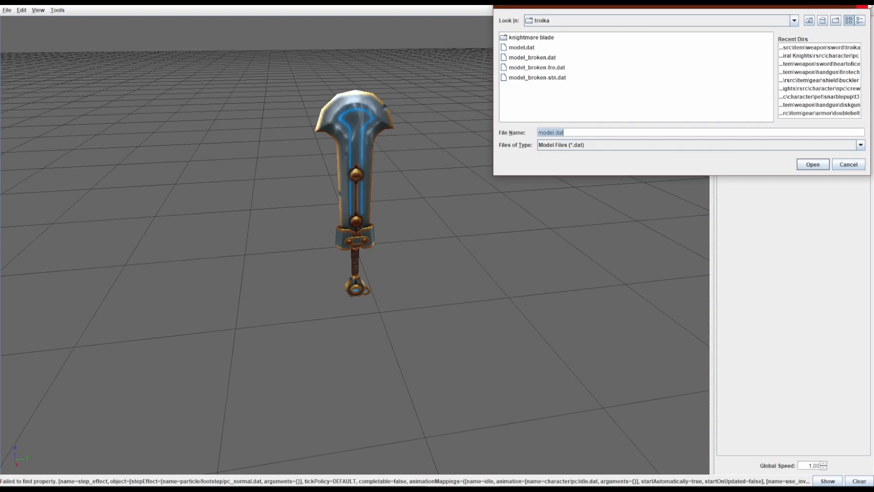
left_click(861, 6)
left_click(804, 40)
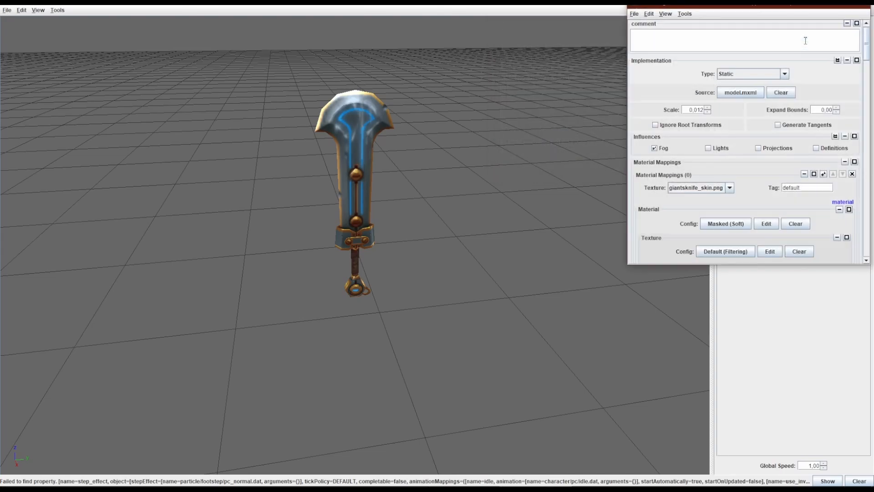
left_click_drag(696, 6, 561, 117)
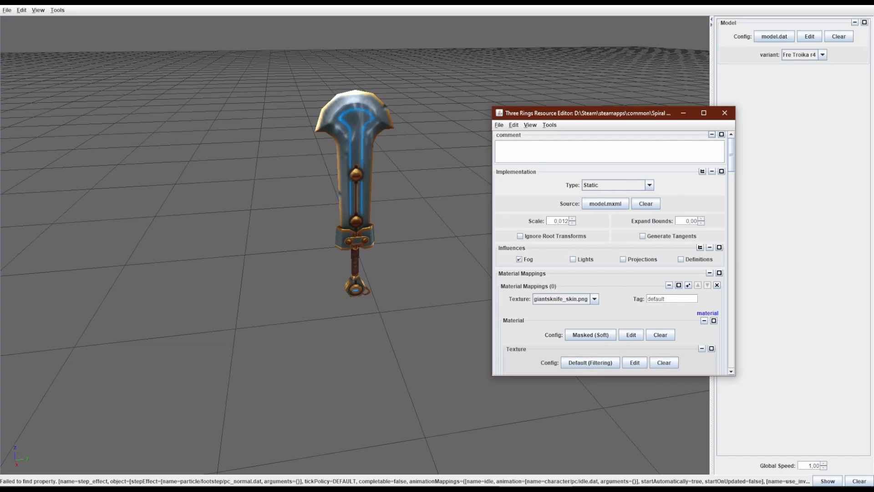
left_click(631, 186)
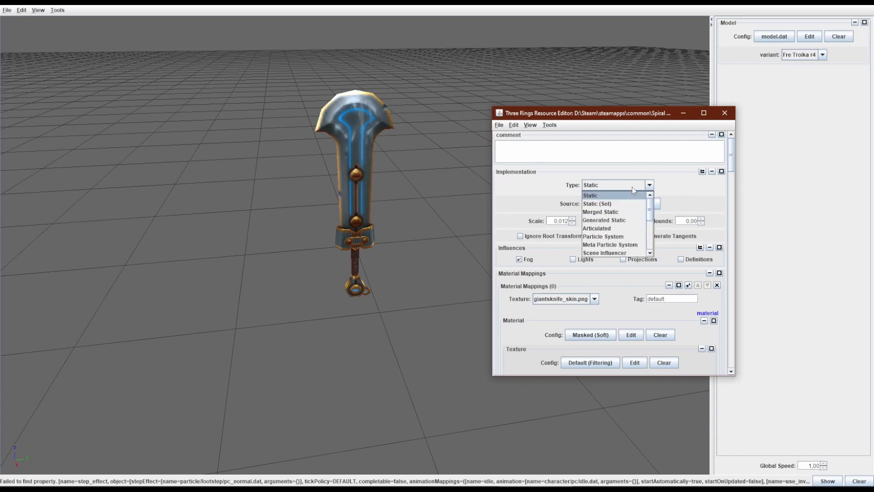
scroll(621, 212, "down", 4)
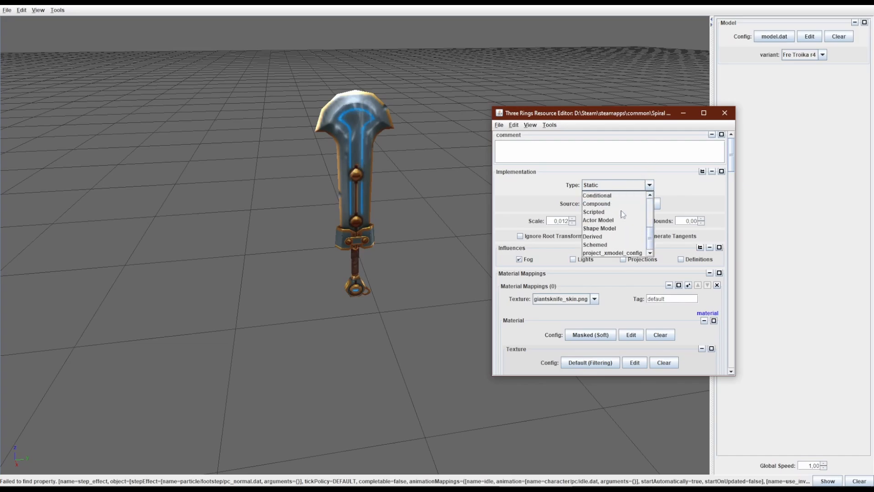
left_click(593, 204)
Review the compound config's settings and delete its variant parameter
scroll(593, 208, "down", 15)
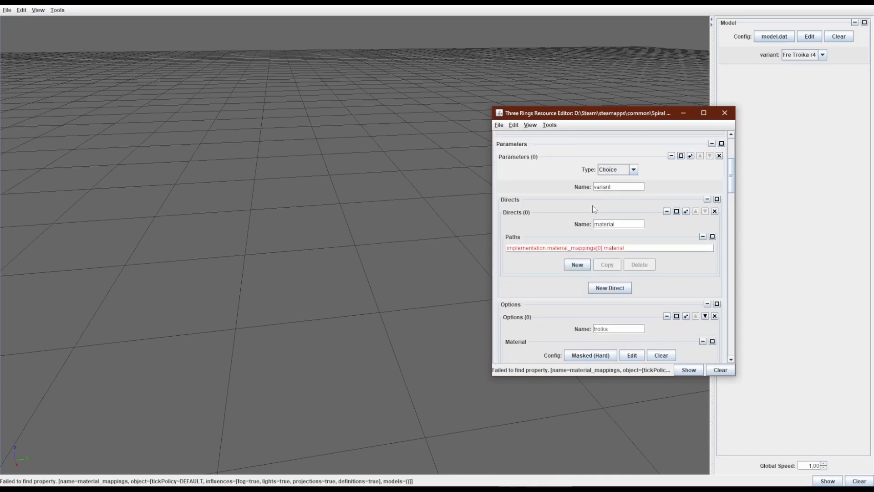
scroll(593, 208, "down", 5)
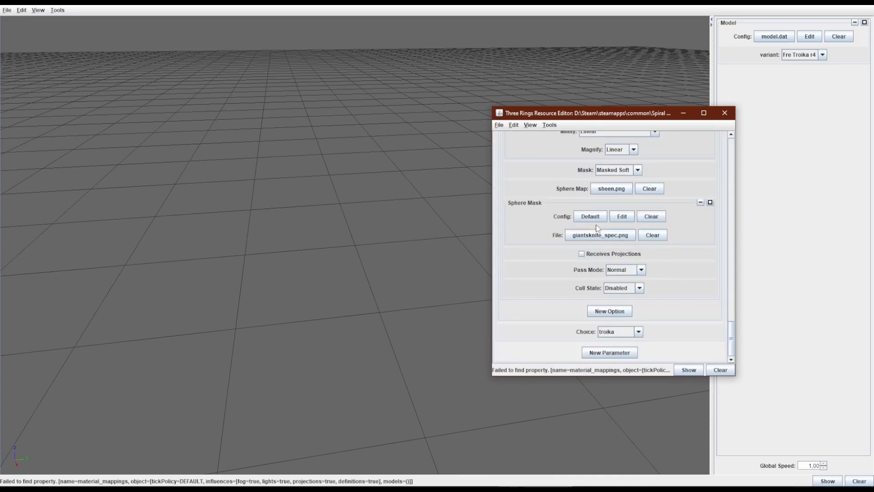
scroll(674, 241, "up", 10)
scroll(674, 243, "up", 15)
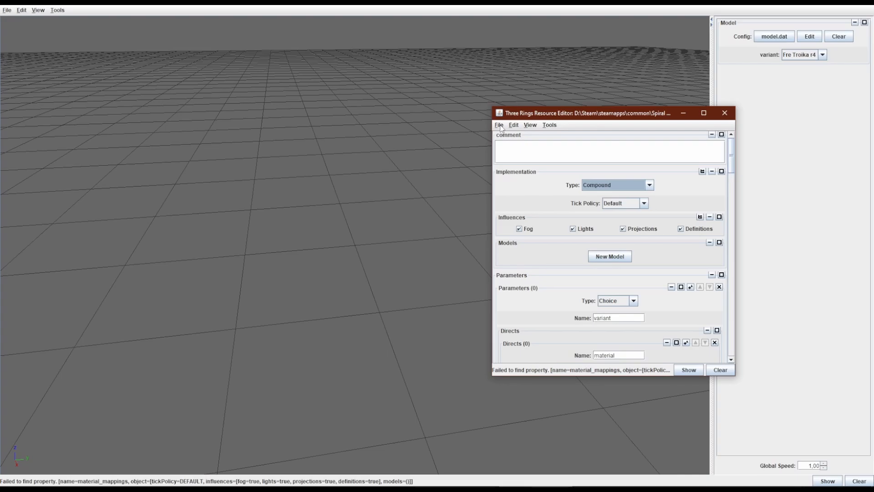
scroll(614, 206, "down", 4)
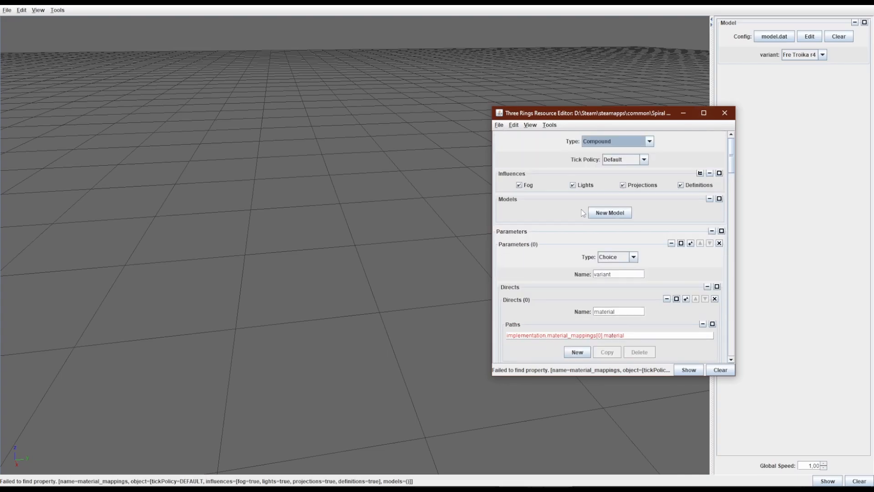
scroll(614, 206, "up", 4)
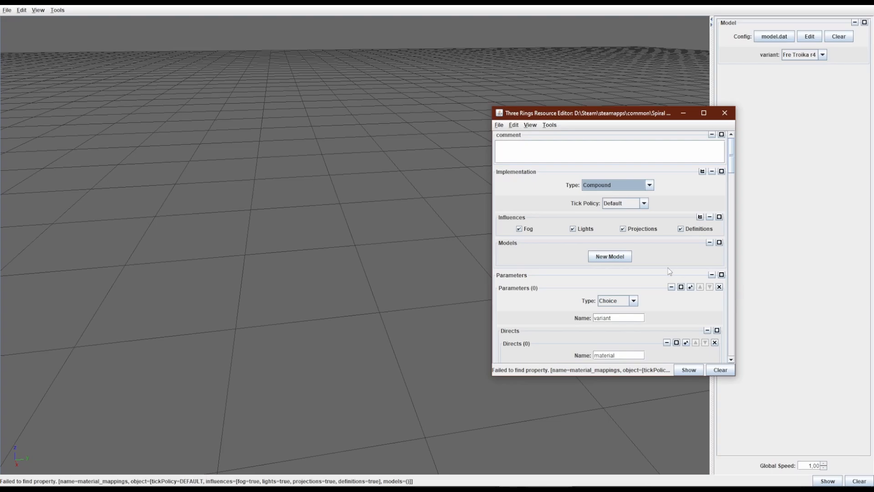
scroll(686, 296, "down", 5)
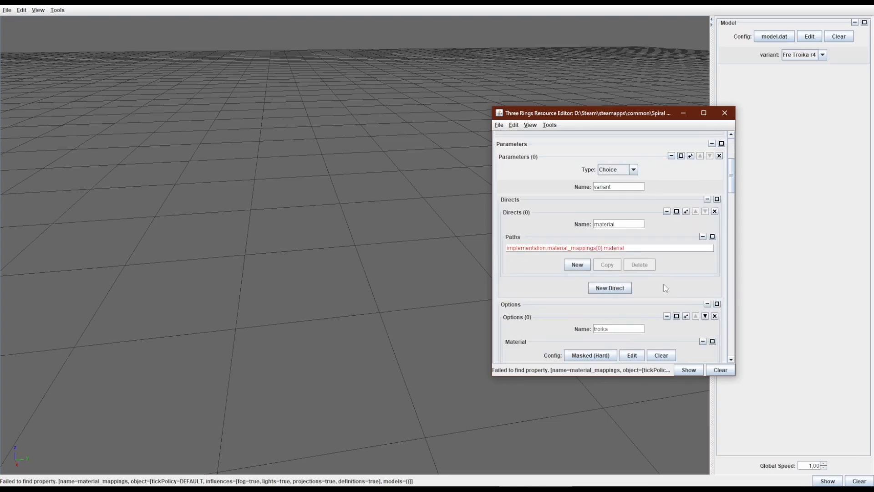
scroll(663, 285, "up", 5)
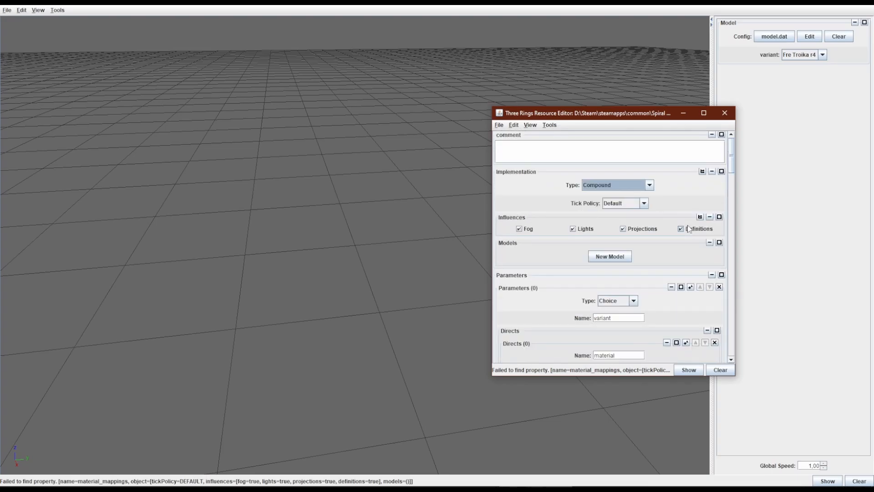
left_click(719, 287)
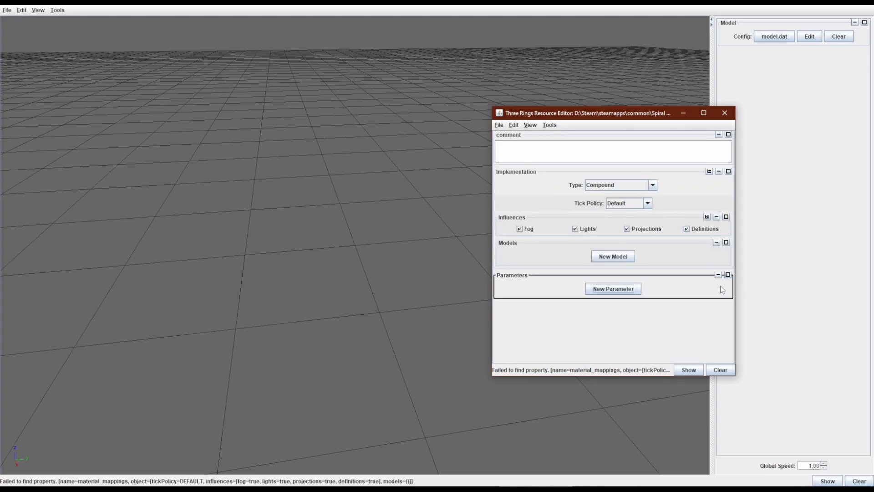
Start saving the config as a new file and browse to rsrc/item/weapon/sword/troika
left_click(499, 125)
left_click(510, 166)
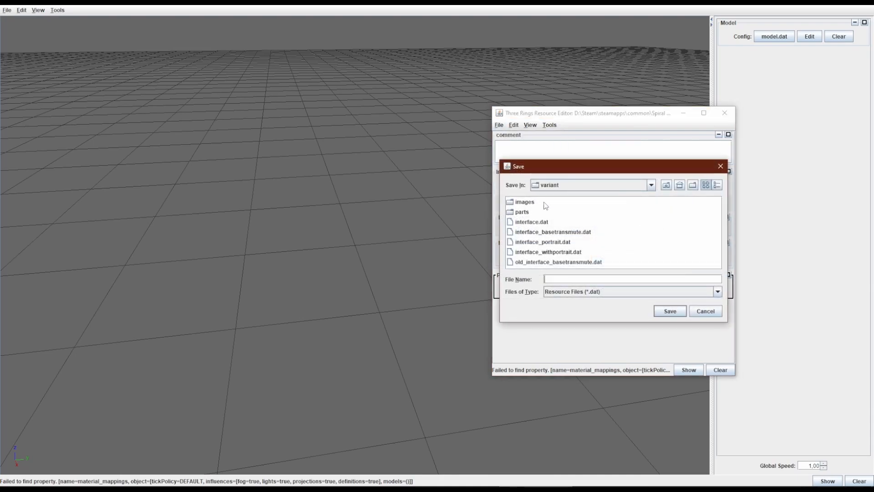
left_click(637, 186)
scroll(619, 239, "down", 1)
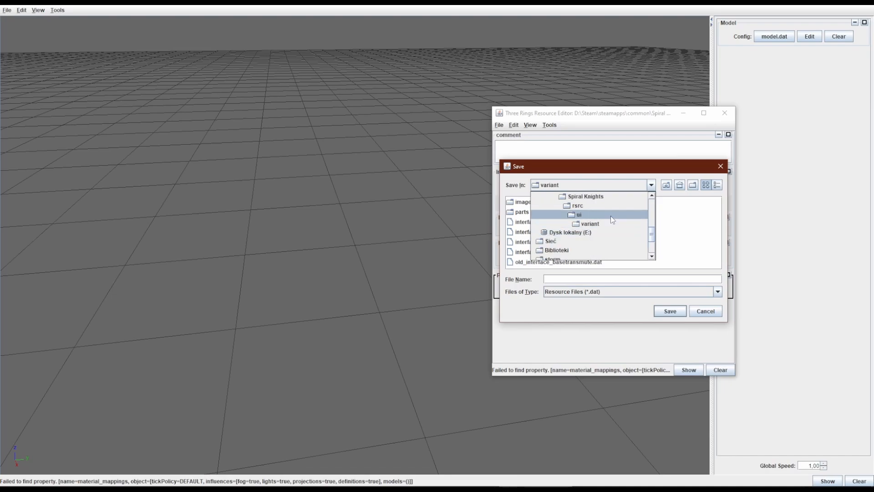
left_click(597, 208)
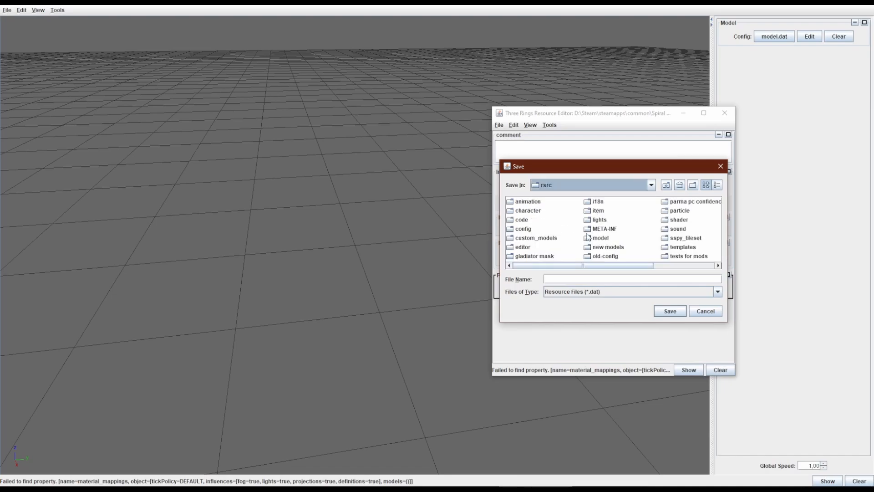
double_click(597, 210)
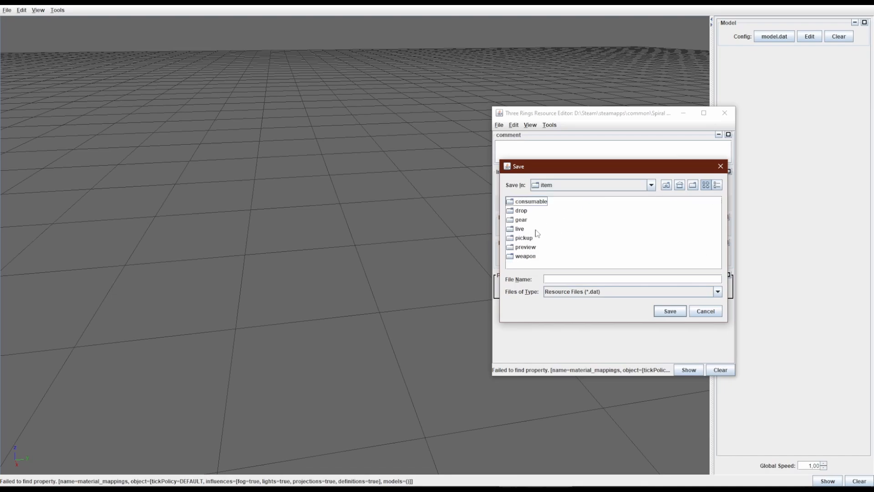
double_click(513, 257)
left_click(513, 231)
double_click(513, 232)
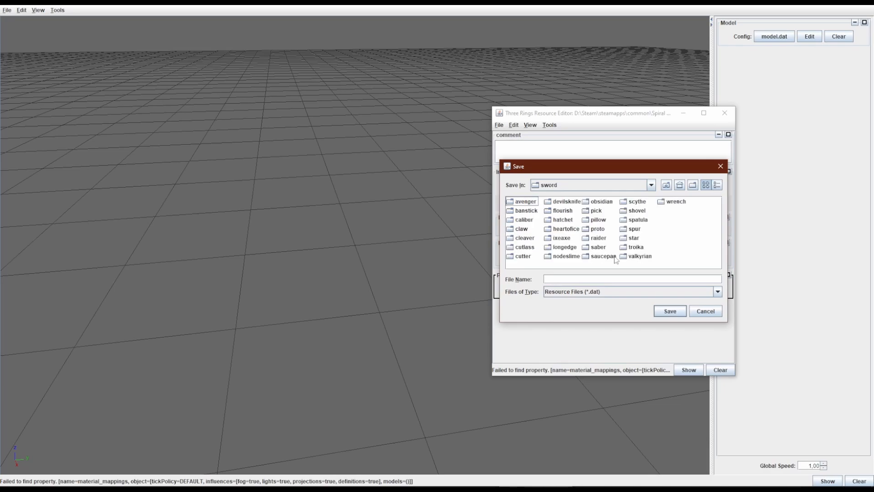
left_click(629, 240)
left_click(627, 249)
double_click(627, 249)
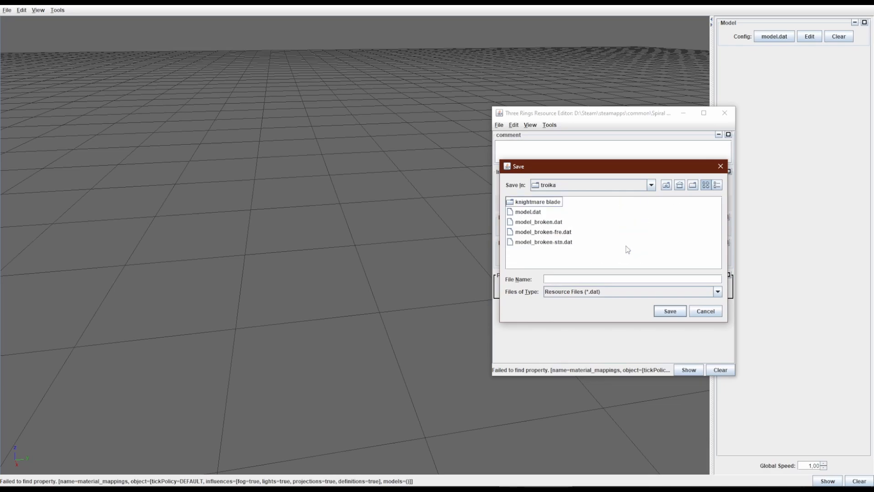
Name the new config file model_compound_test.dat and save it in the troika folder
left_click(559, 278)
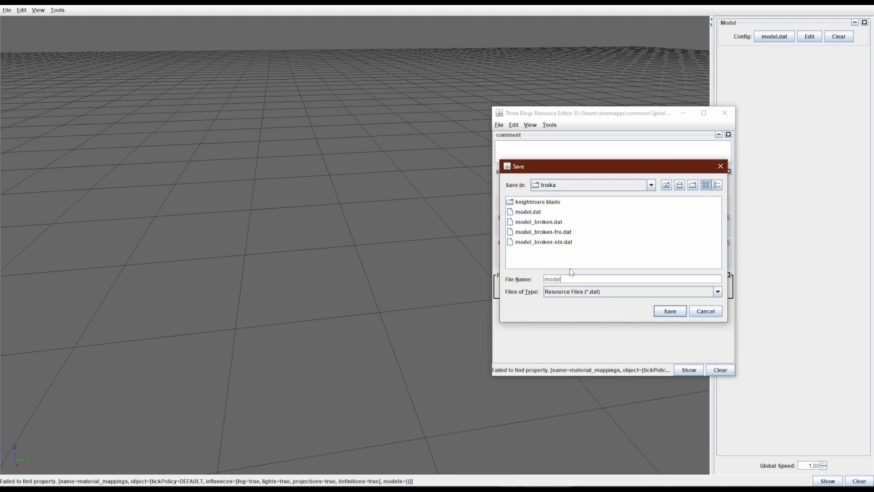
type("model_compound_test.dat")
key("Return")
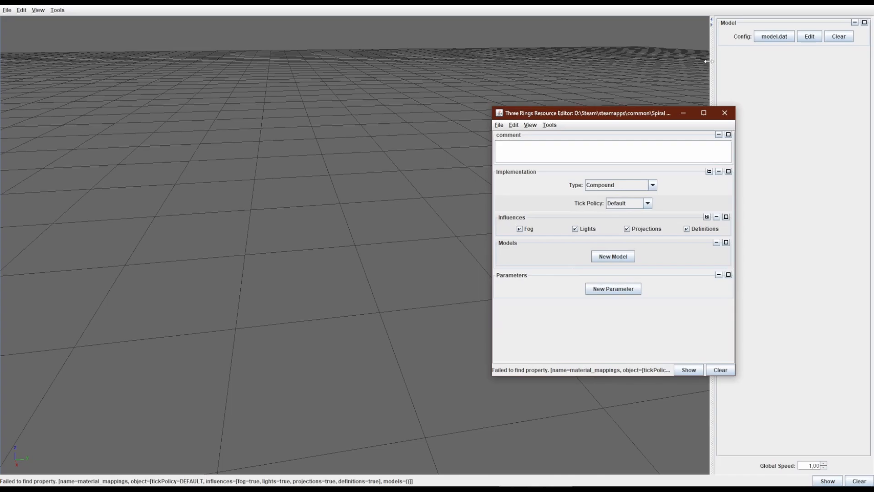
Close the resource editor and load model_compound_test.dat from the troika folder in the model viewer
left_click(725, 113)
left_click(771, 36)
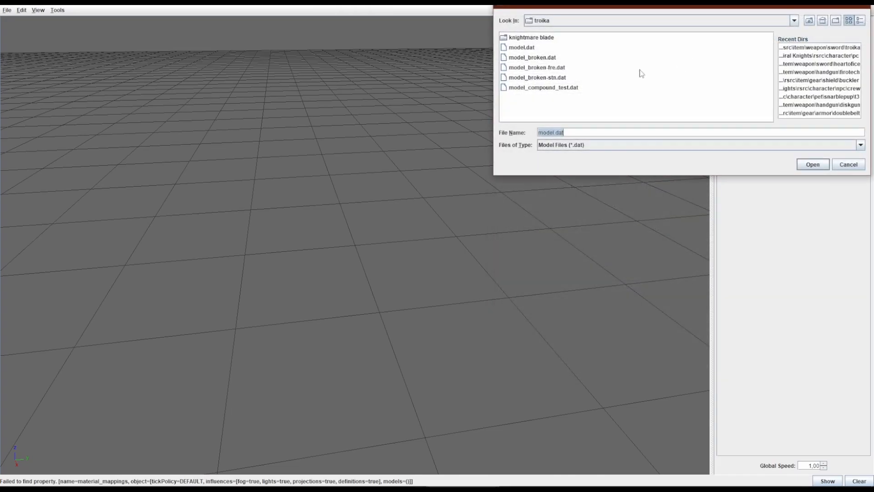
double_click(536, 88)
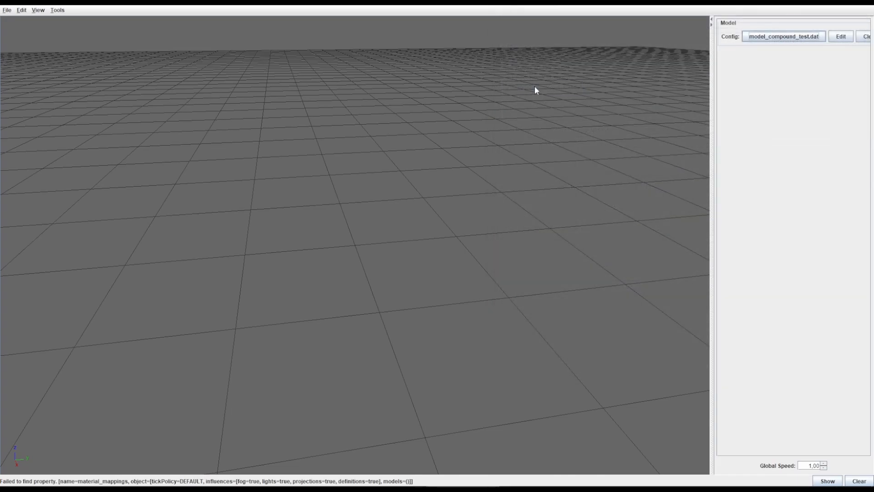
Open the compound config for editing and add a model that uses model.dat from the heartofice sword folder
left_click(832, 38)
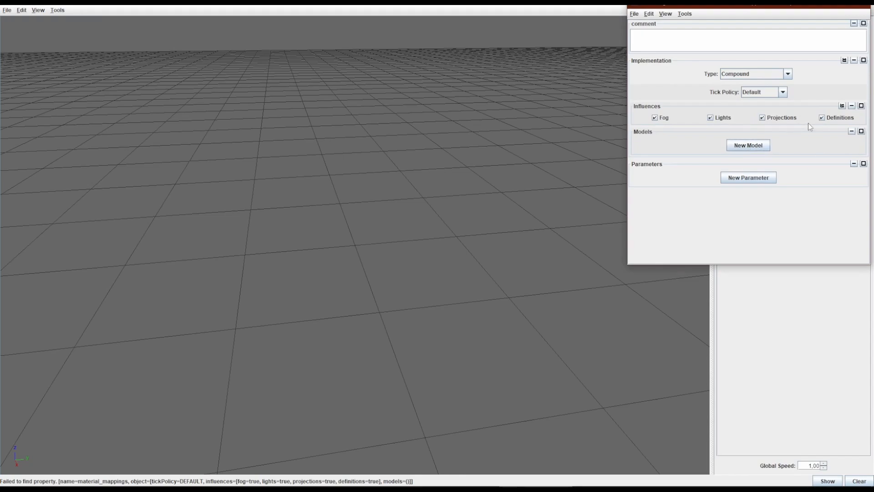
left_click(762, 148)
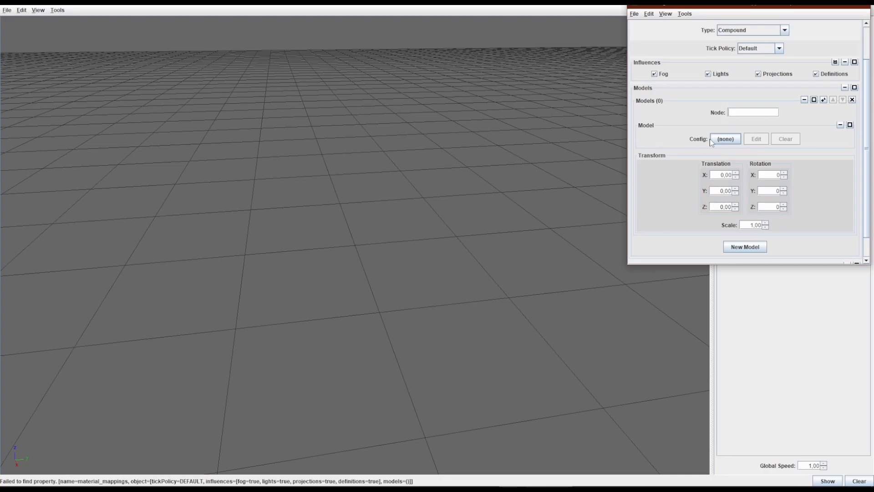
left_click(734, 139)
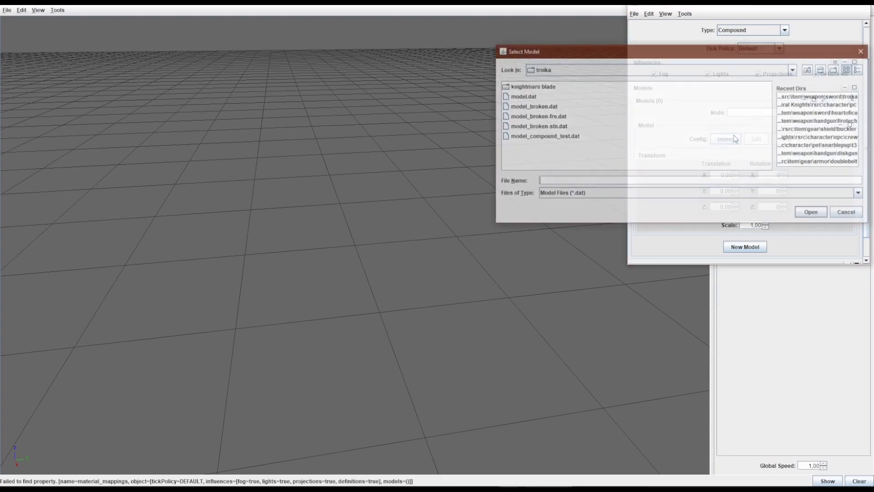
left_click(826, 121)
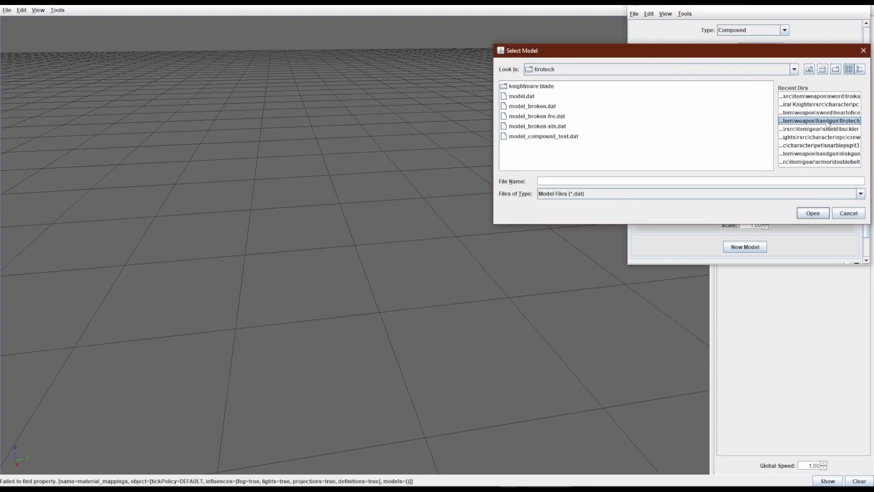
left_click(821, 112)
double_click(522, 87)
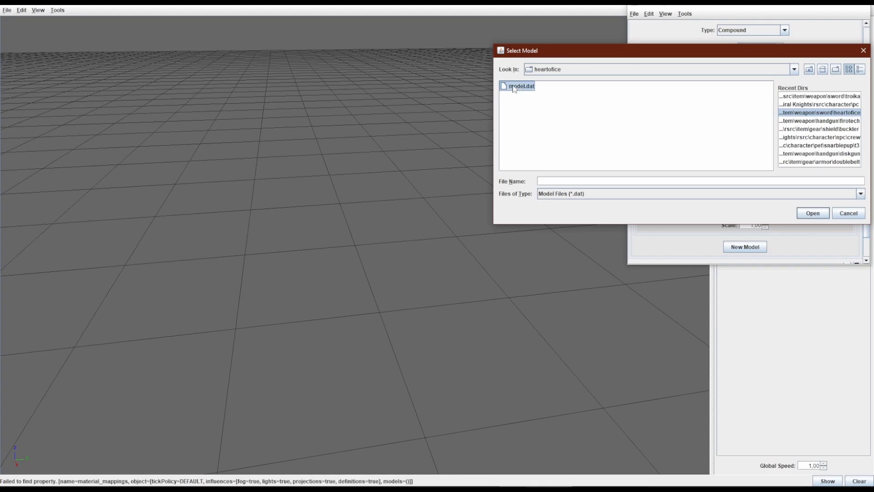
scroll(728, 137, "down", 1)
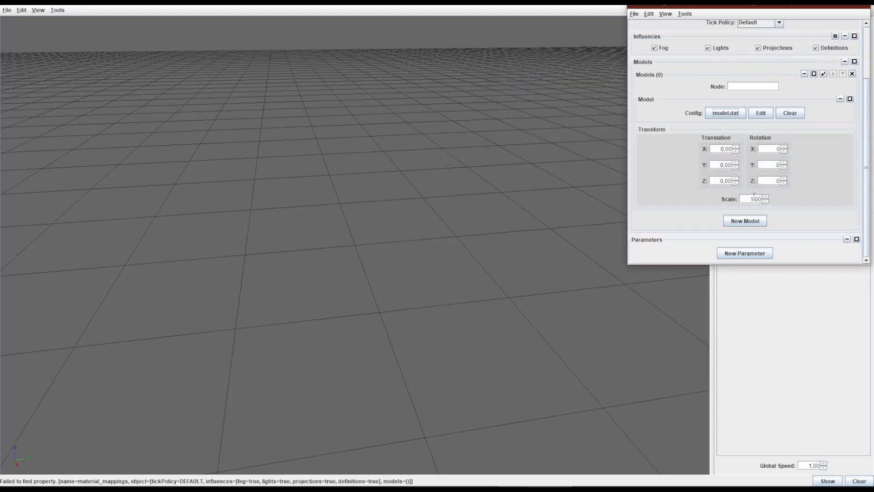
Leave the added model's node name blank, save the compound config and close the resource editor
left_click_drag(673, 6, 480, 119)
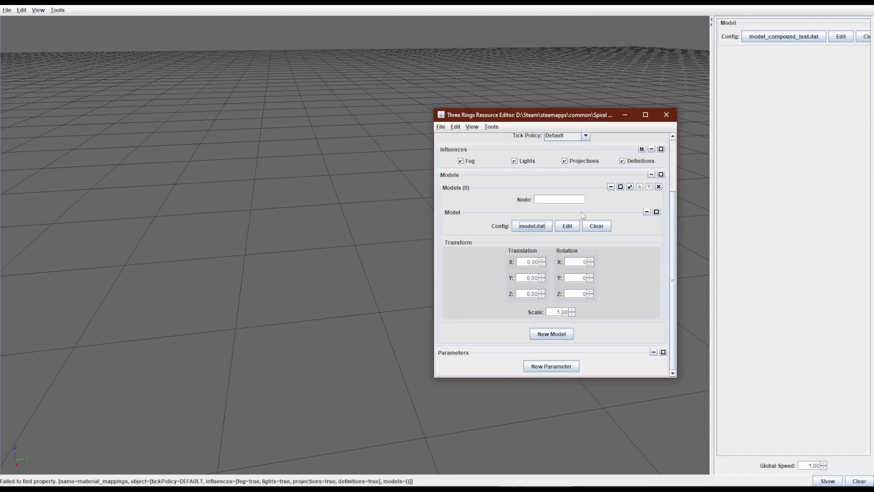
left_click(547, 197)
key("BackSpace")
key("BackSpace")
key("BackSpace")
key("BackSpace")
key("BackSpace")
key("BackSpace")
left_click(441, 128)
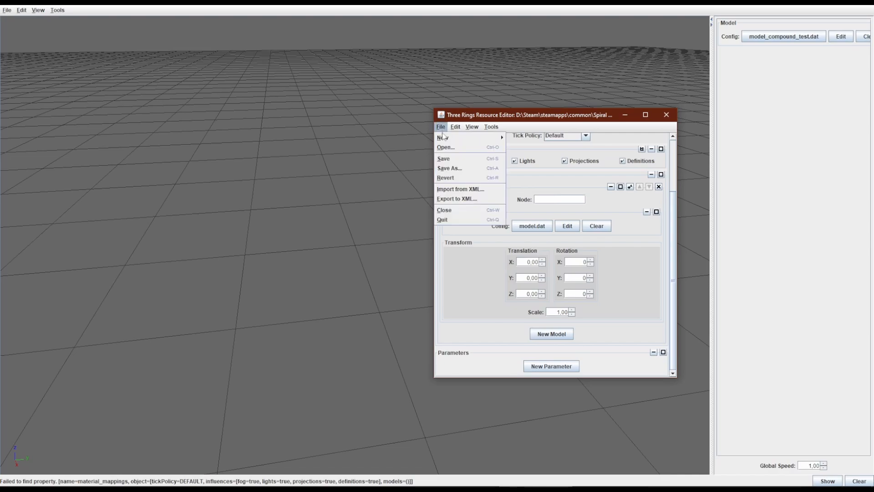
left_click(445, 159)
left_click(664, 115)
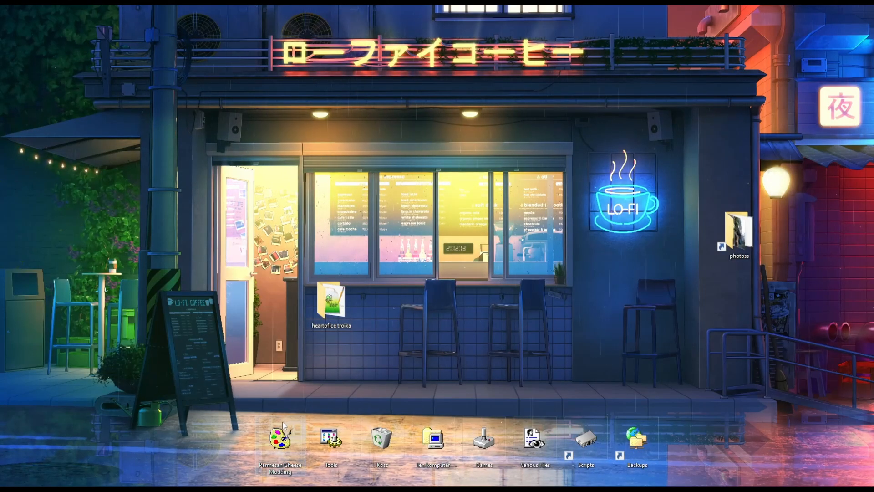
Relaunch the model viewer from the spiralview.jar shortcut in the Parmesan Cheese Modding folder and maximize it
double_click(280, 438)
scroll(523, 337, "down", 5)
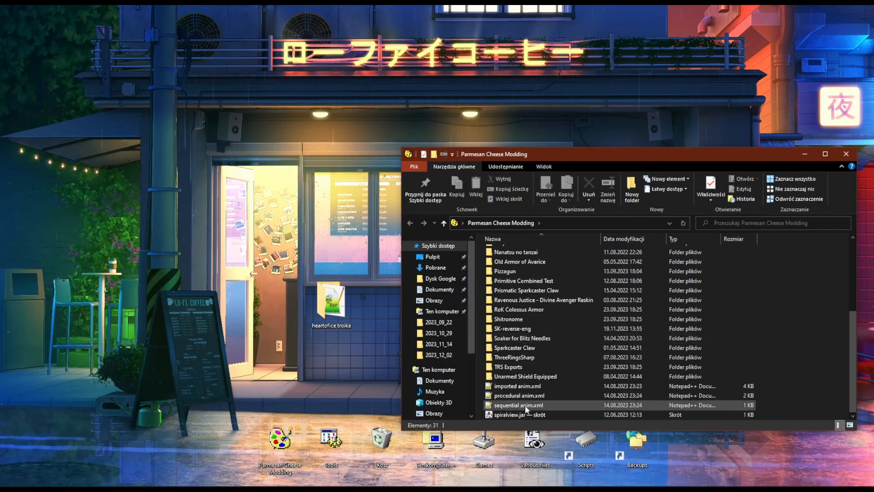
left_click(517, 415)
double_click(517, 414)
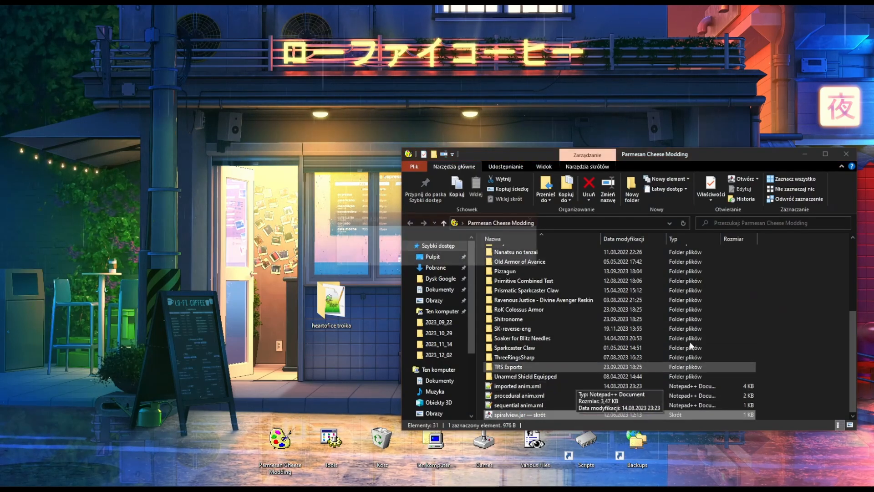
left_click(392, 256)
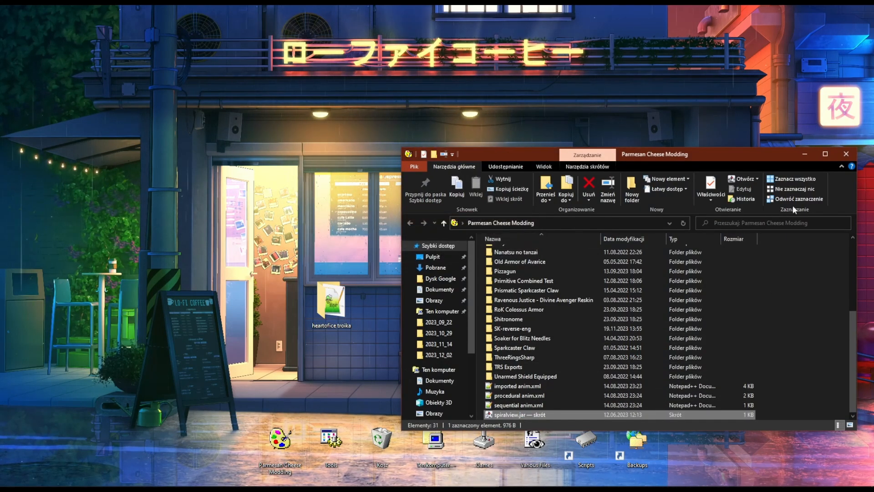
left_click(846, 155)
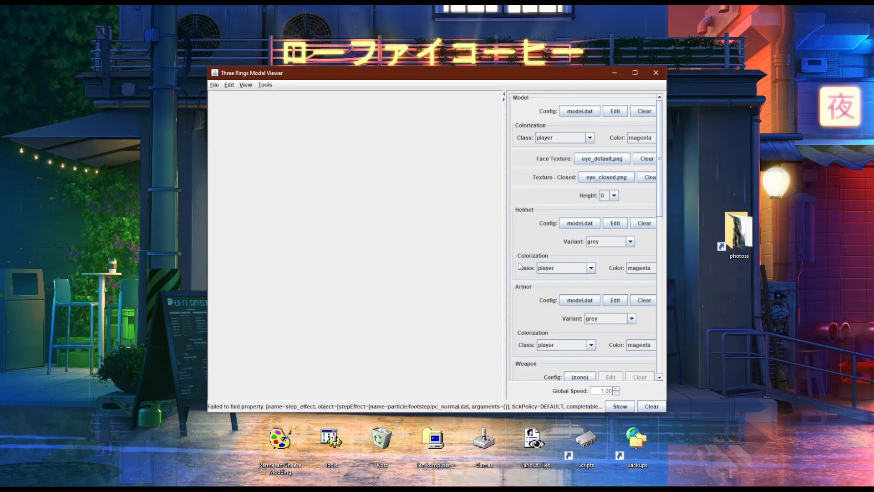
left_click(635, 73)
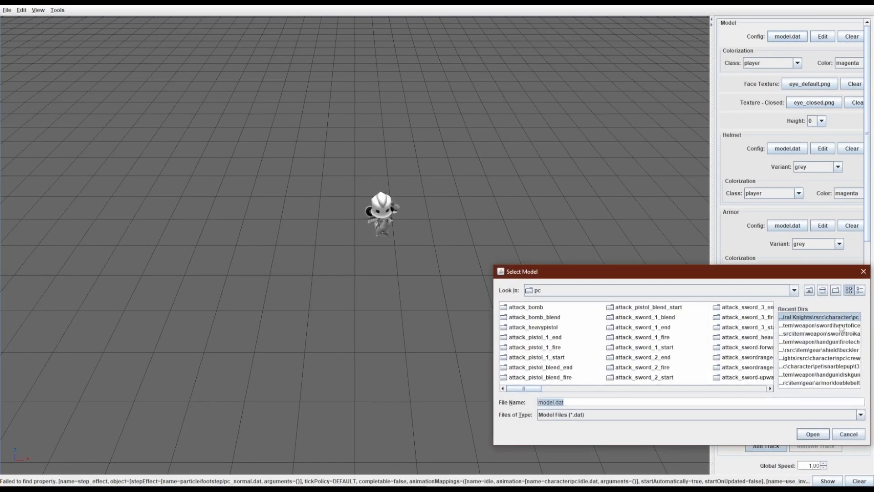
Load model_compound_test.dat from the troika folder and inspect the model up close
left_click(840, 325)
left_click(837, 334)
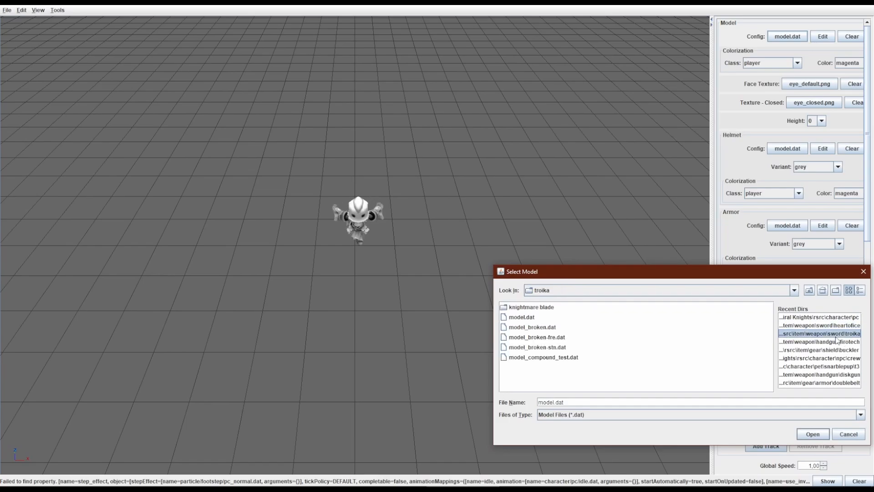
left_click(566, 360)
double_click(565, 359)
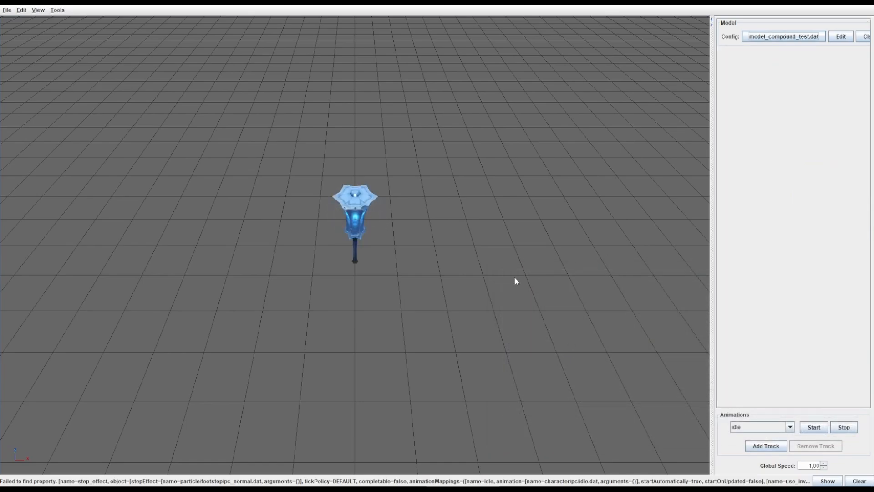
scroll(638, 266, "up", 5)
left_click_drag(588, 286, 600, 238)
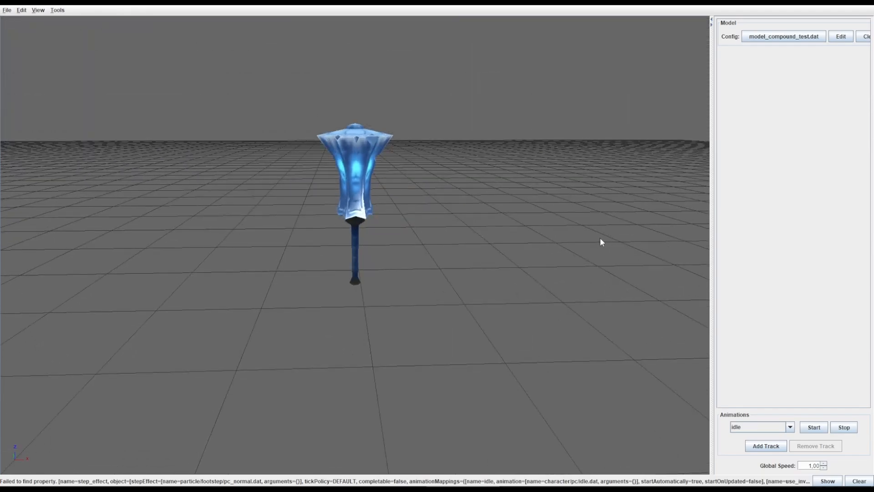
scroll(580, 231, "up", 3)
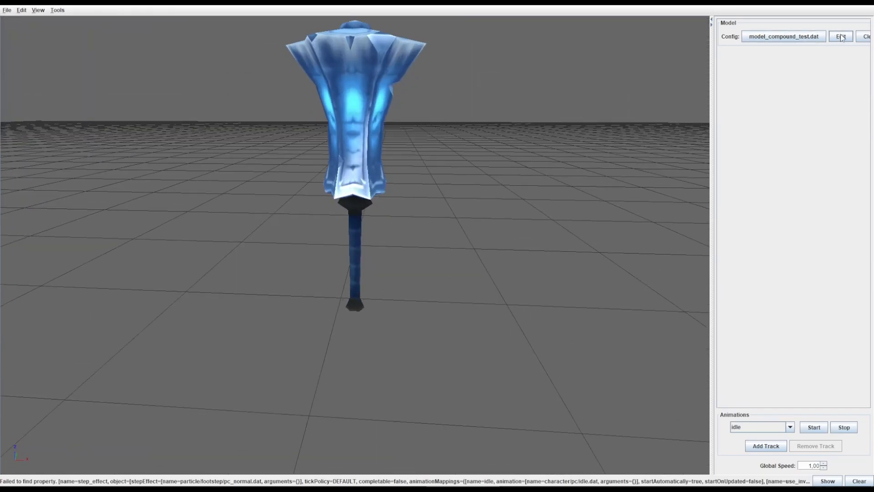
Open the compound config for editing and set the first model's Y rotation to 90, keeping its translation at 0
left_click(841, 37)
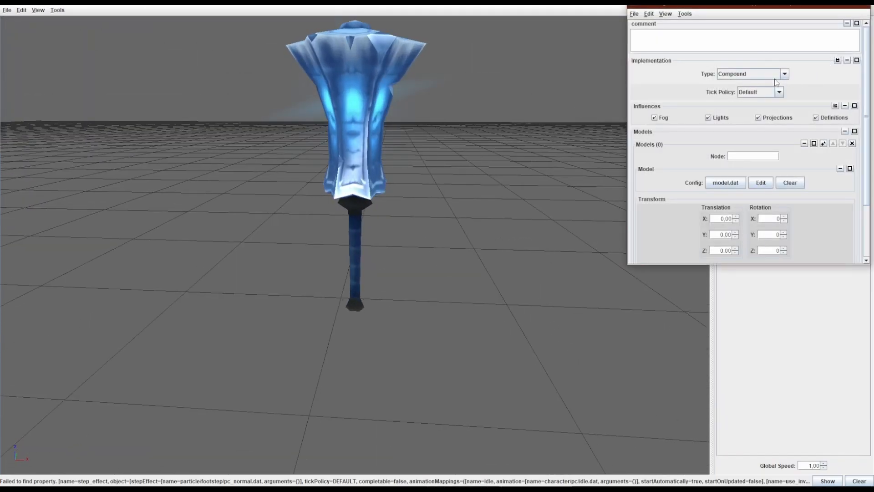
scroll(758, 113, "down", 3)
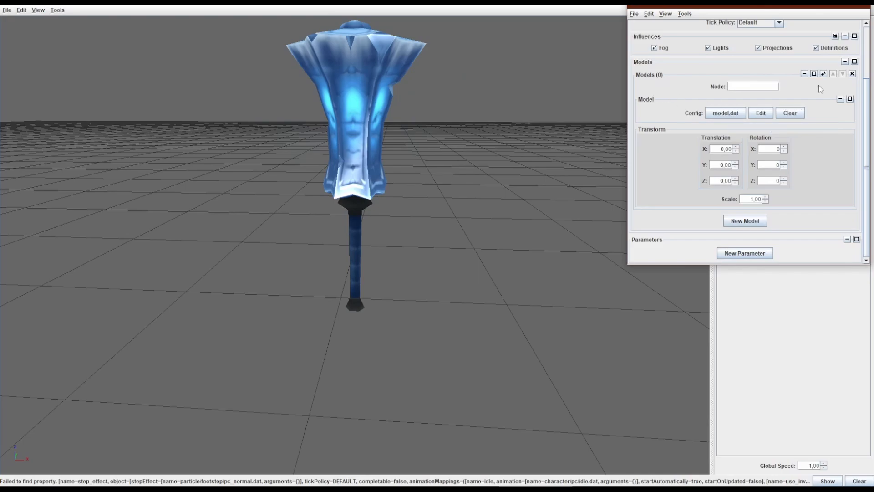
left_click(736, 223)
left_click_drag(736, 167, 583, 107)
type("0")
key("Return")
left_click_drag(786, 168, 871, 171)
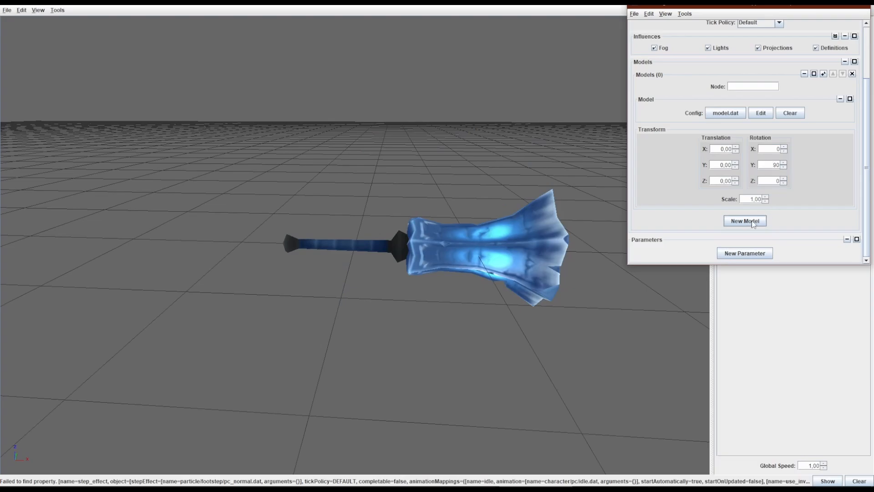
Scale the first model to 3.23 and view it from another angle
left_click_drag(764, 199, 864, 192)
scroll(578, 258, "down", 5)
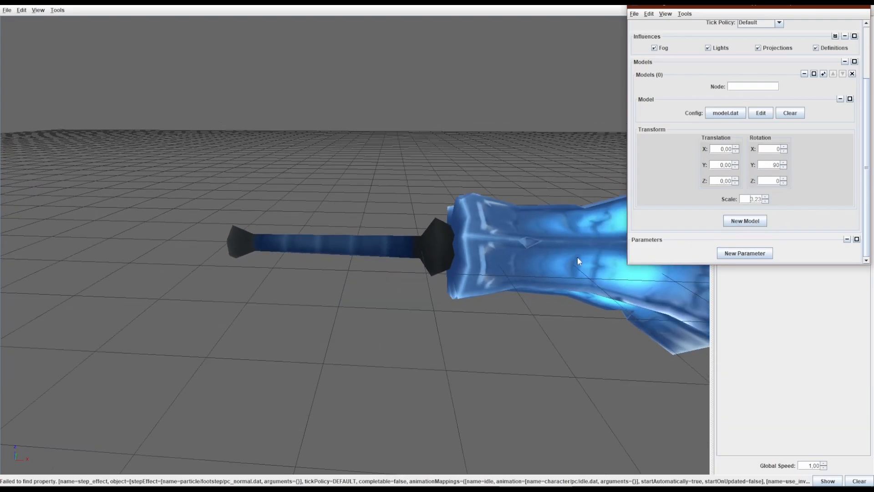
left_click_drag(578, 258, 432, 233)
Add a second model to the compound config using model_kozma.dat from the character/npc/crew folder
left_click(505, 479)
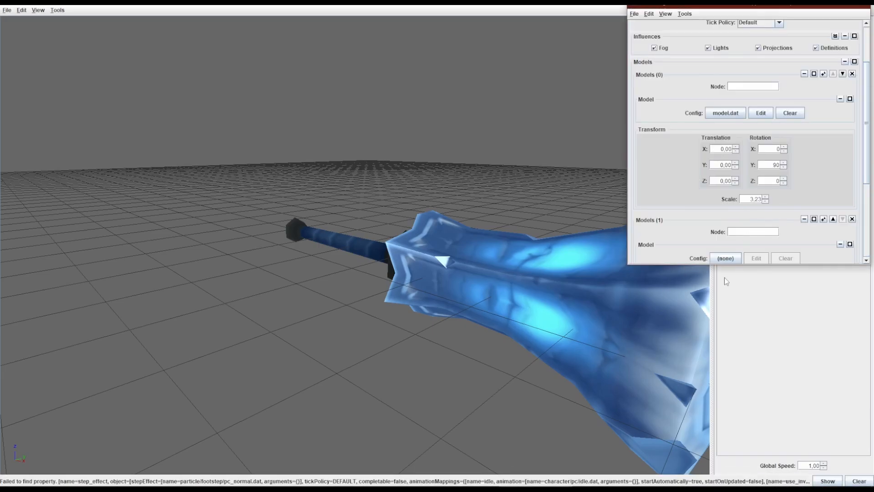
left_click(726, 258)
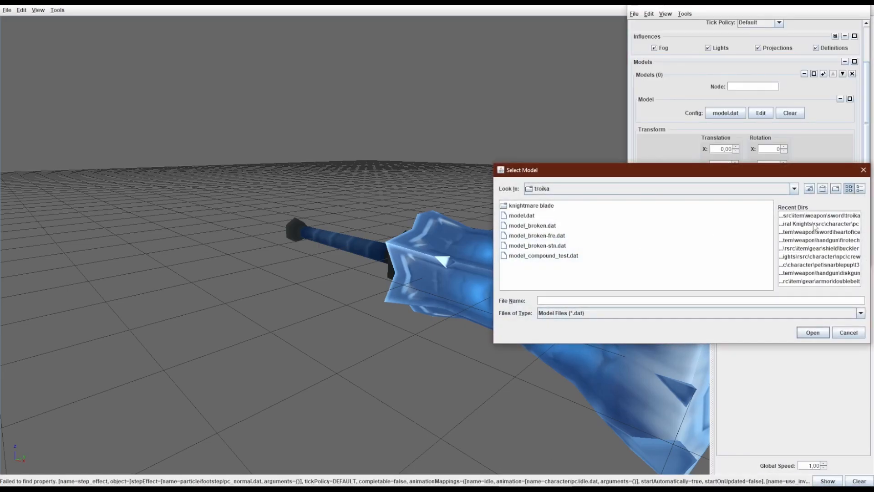
left_click(819, 224)
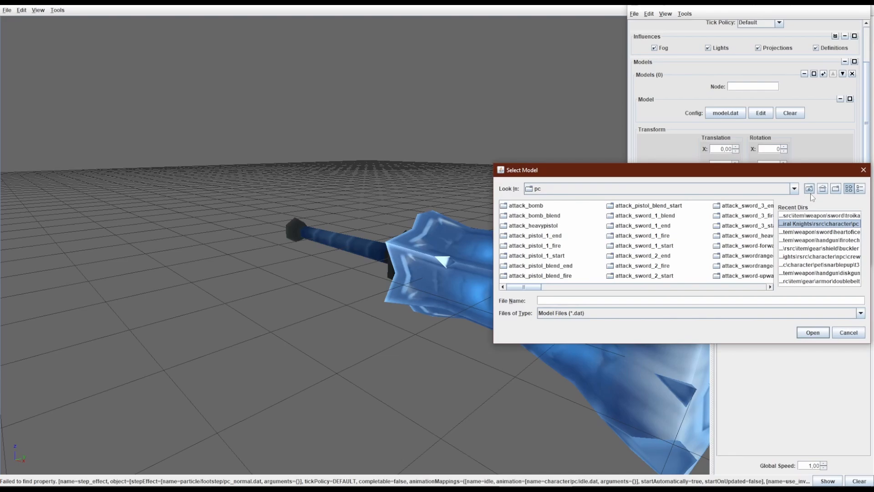
left_click(808, 189)
double_click(506, 209)
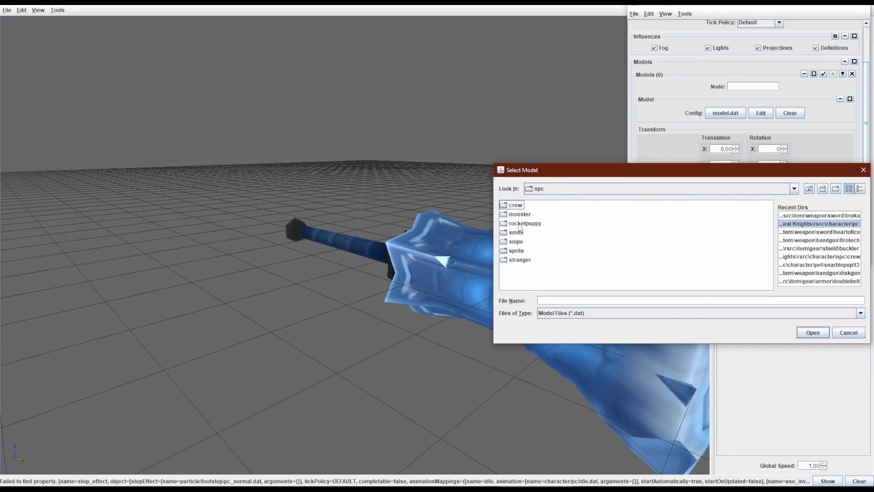
left_click(506, 205)
double_click(505, 206)
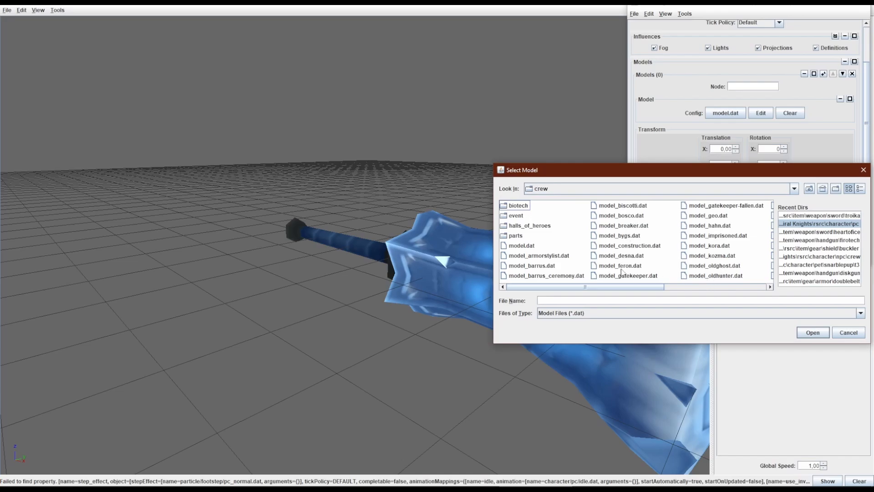
double_click(709, 255)
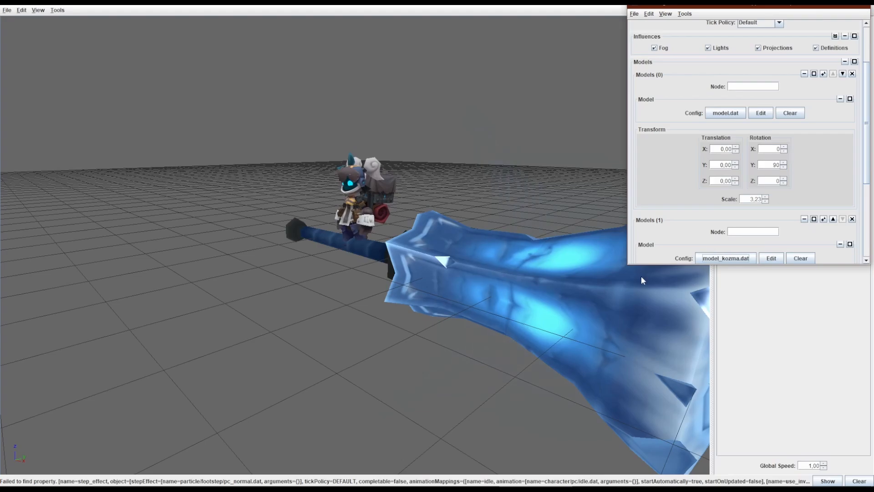
Rotate the Kozma model to 92 on the Z axis, leaving its X rotation at 0
scroll(751, 191, "down", 3)
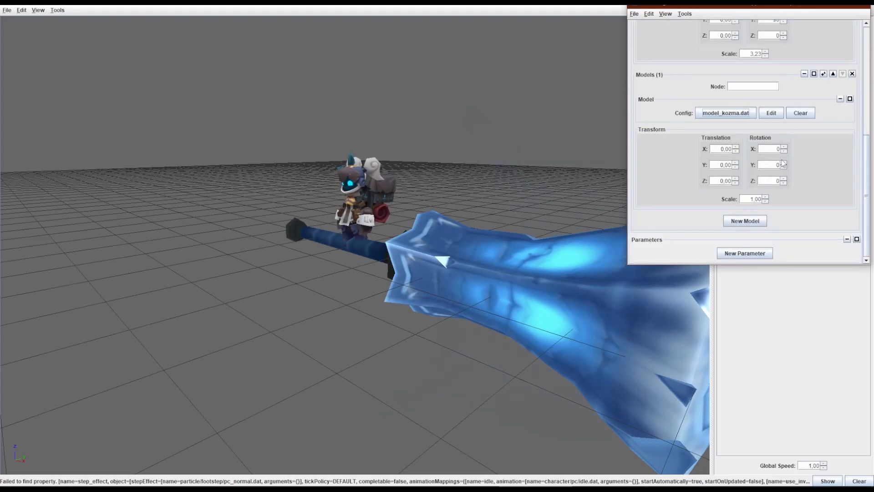
left_click(784, 147)
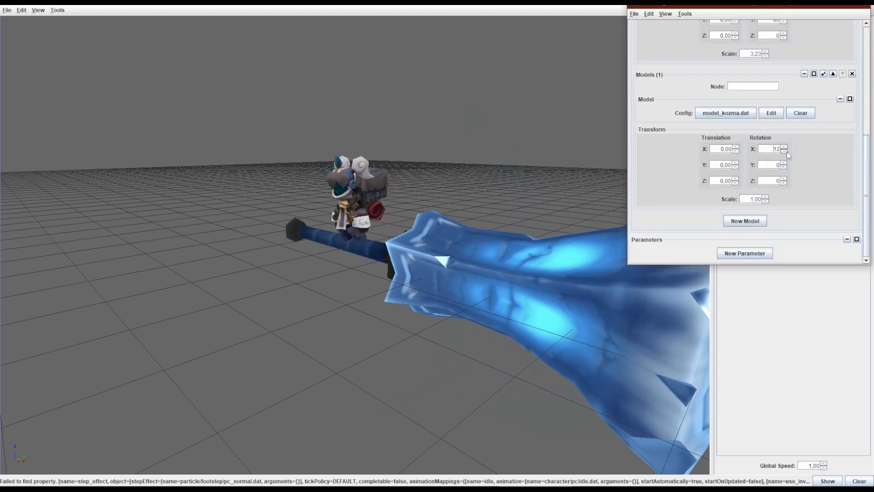
left_click(785, 151)
left_click(783, 147)
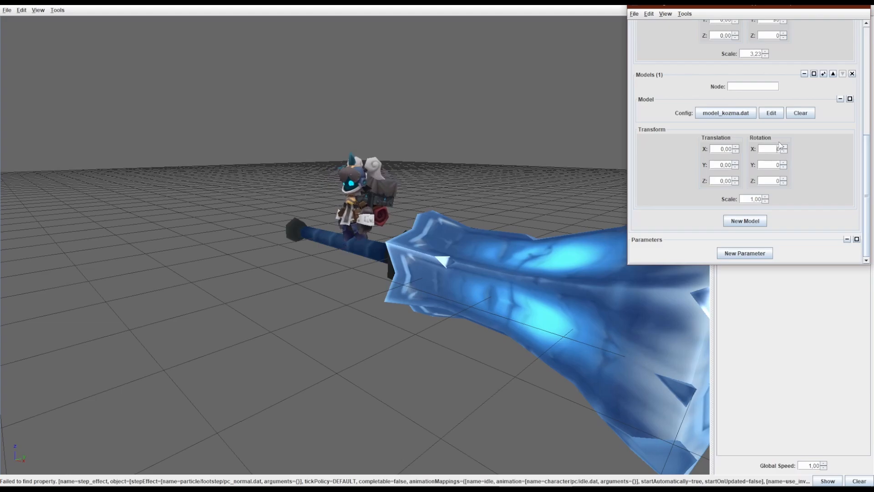
left_click_drag(782, 180, 823, 180)
Set the Kozma model's translation to 0.39 on Y and -0.35 on Z, checking its placement beside the weapon handle
left_click(736, 164)
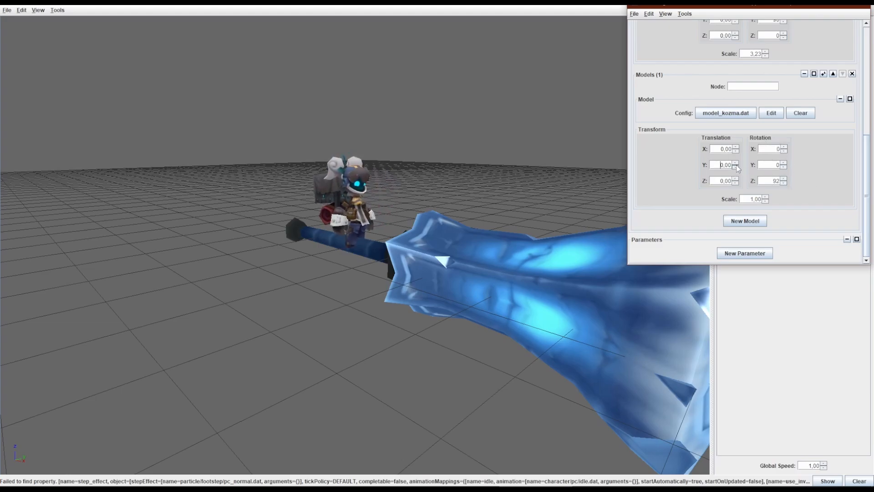
left_click_drag(736, 165, 718, 190)
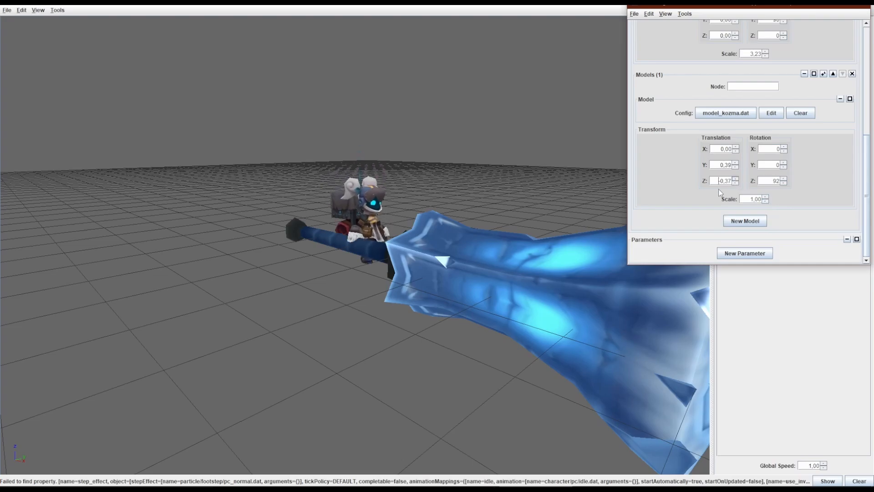
left_click_drag(489, 198, 370, 177)
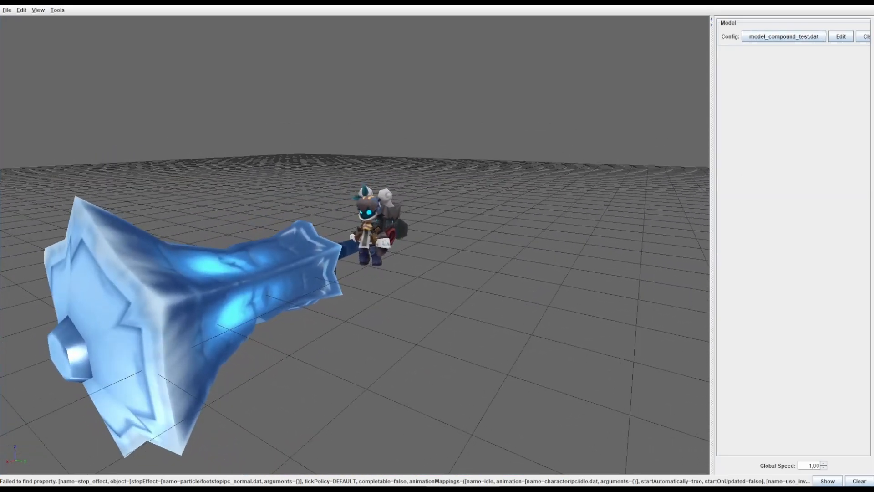
left_click(536, 478)
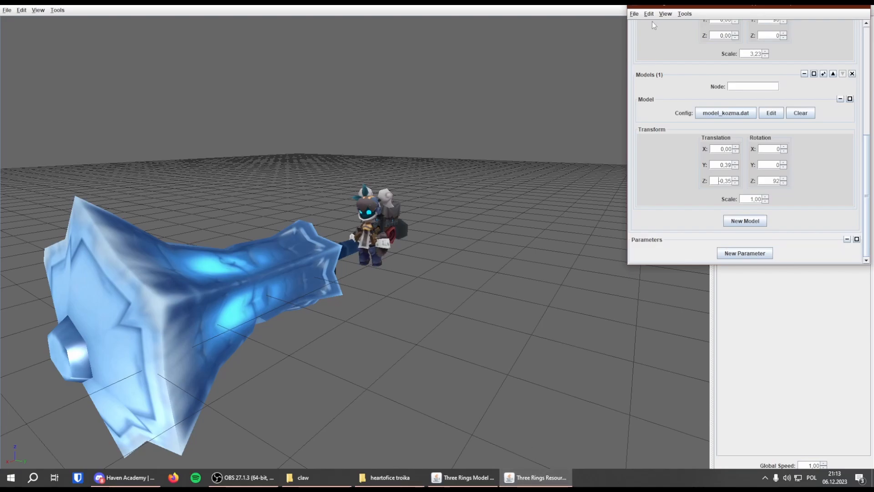
Save the compound config with both models and close the editor
left_click(634, 14)
left_click(638, 44)
left_click(859, 6)
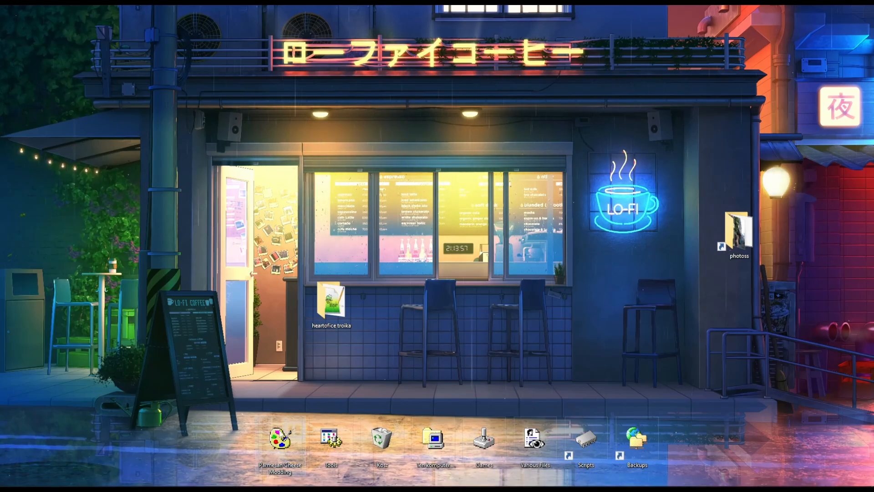
Start spiralview from the Parmesan Cheese Modding folder, launch its Model Viewer, and maximize the viewer window
double_click(279, 437)
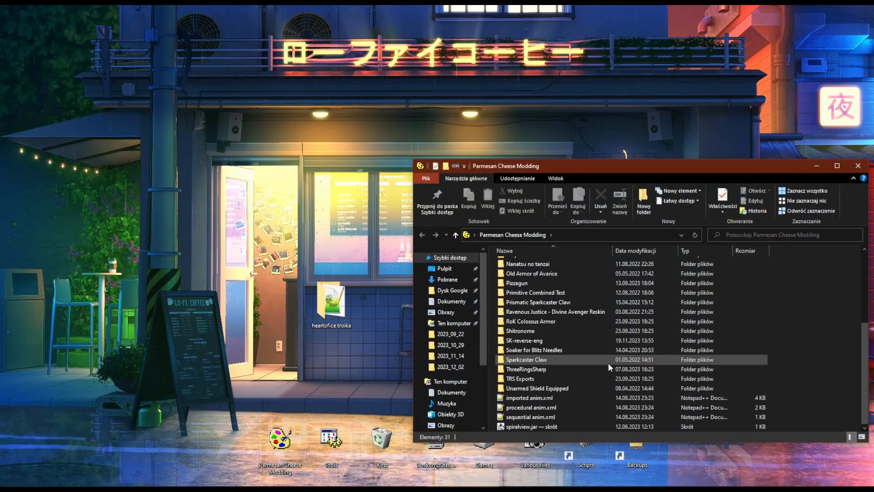
left_click(572, 423)
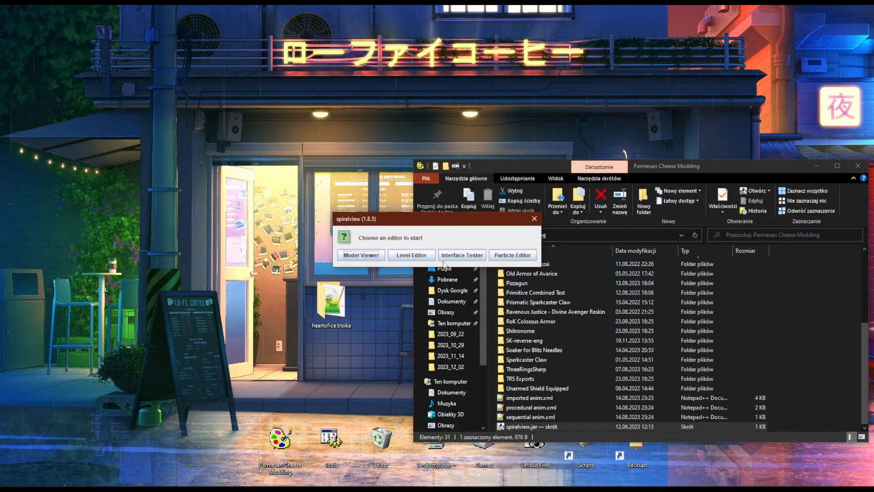
left_click(368, 255)
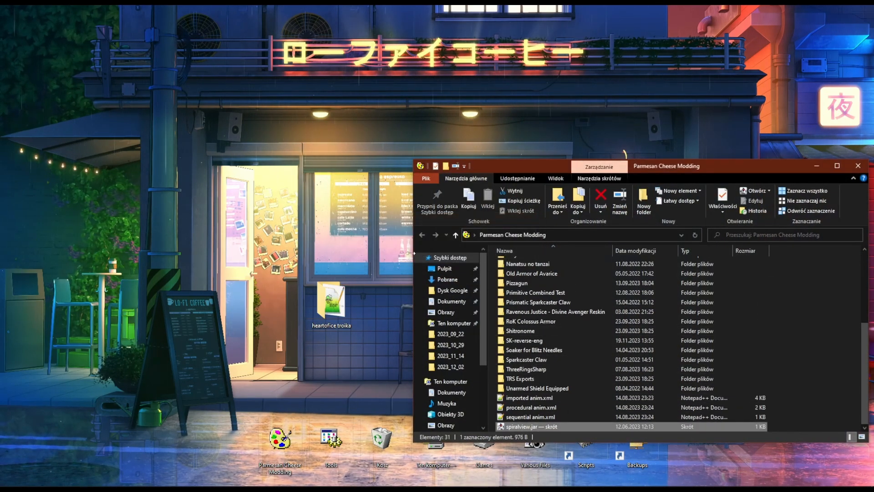
left_click(859, 165)
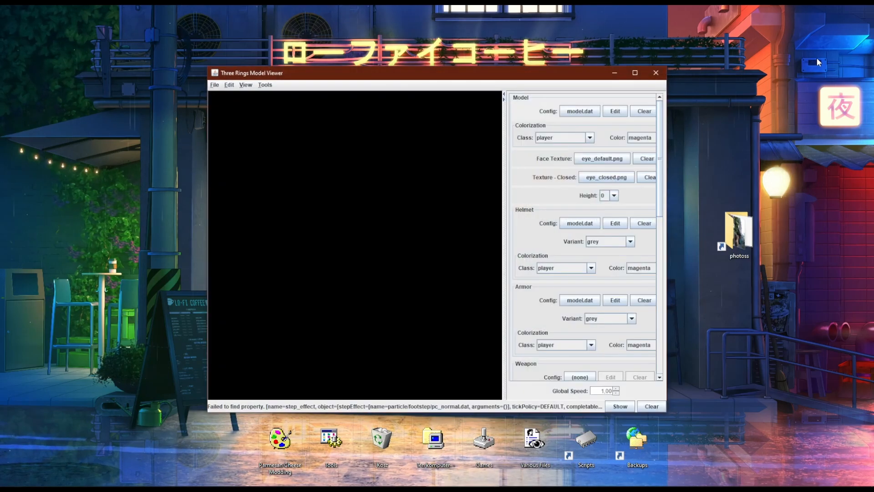
left_click(635, 73)
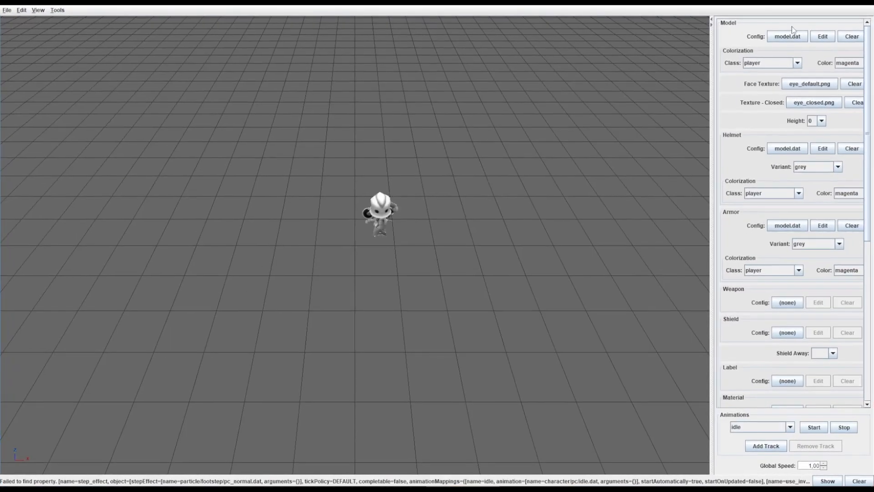
Load model_compound_test.dat from the item/weapon/sword/troika folder and review both models in its compound config
left_click(771, 38)
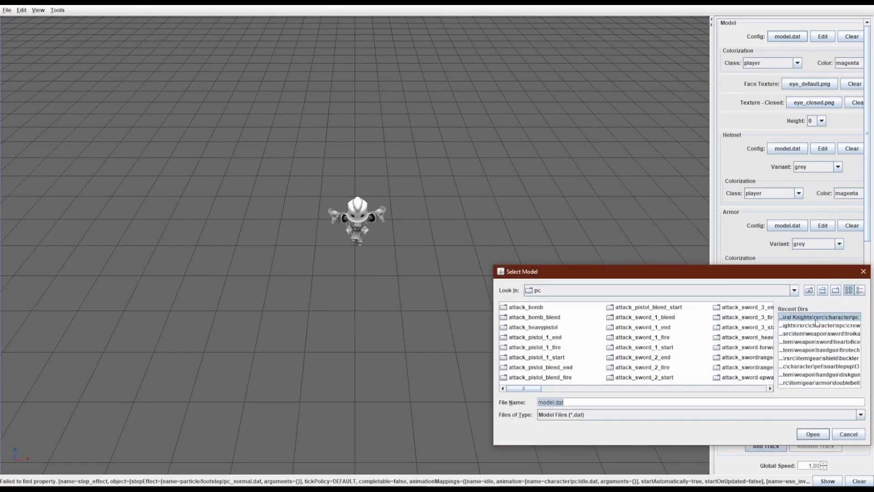
left_click(786, 335)
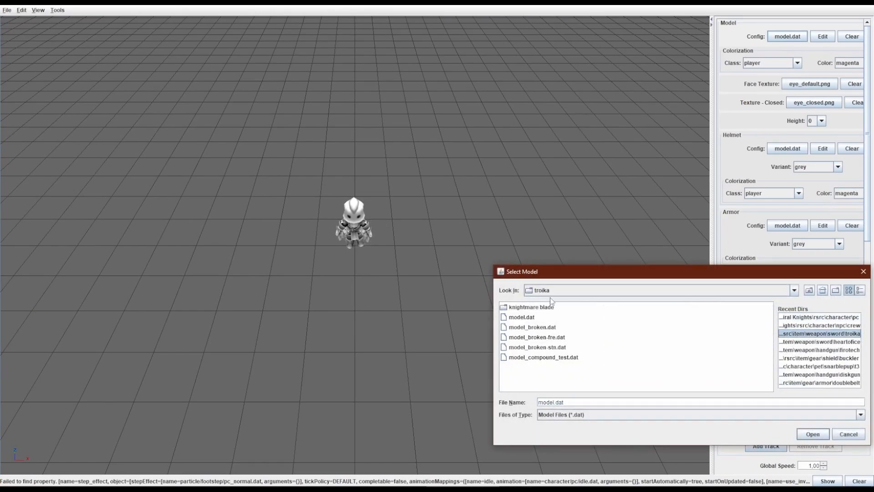
double_click(510, 357)
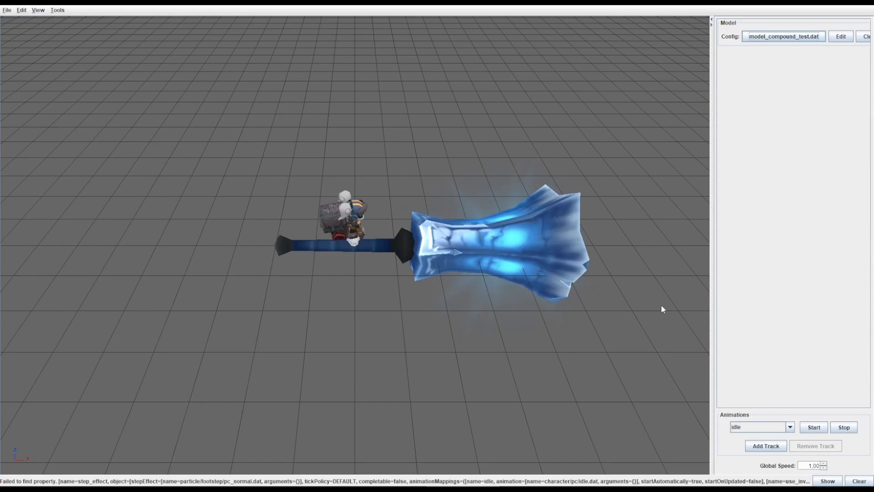
left_click_drag(661, 304, 430, 180)
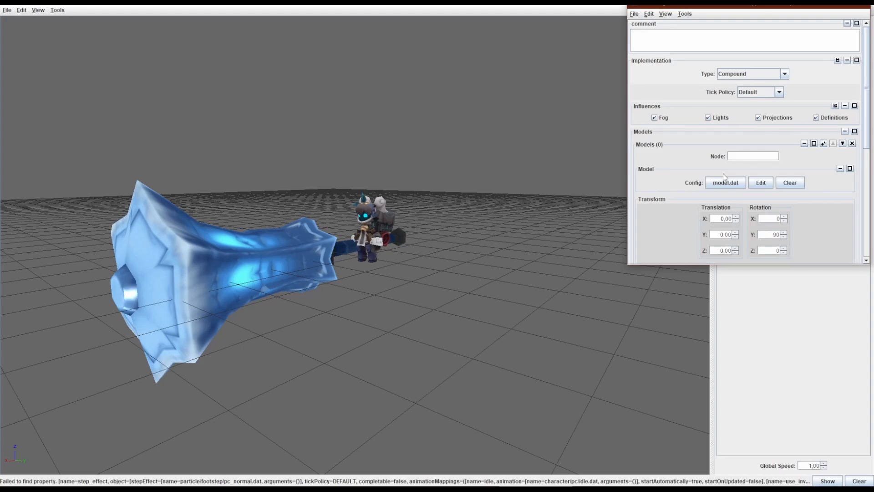
scroll(723, 173, "down", 5)
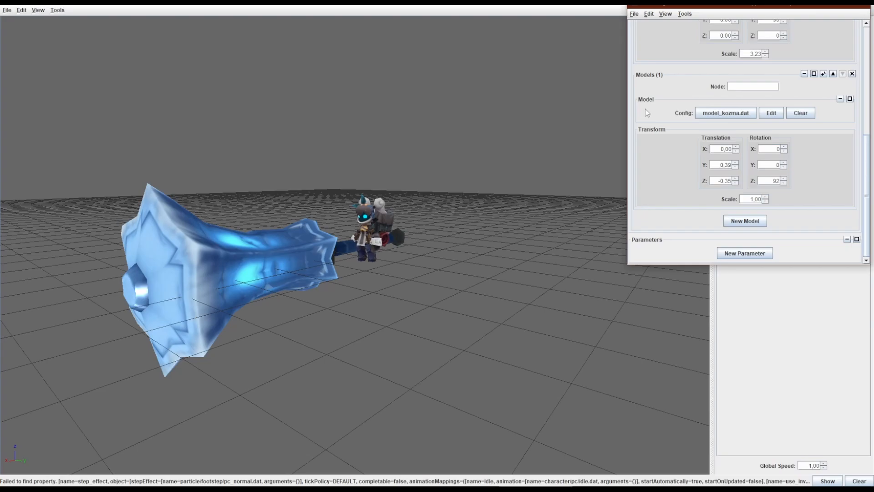
scroll(647, 113, "up", 5)
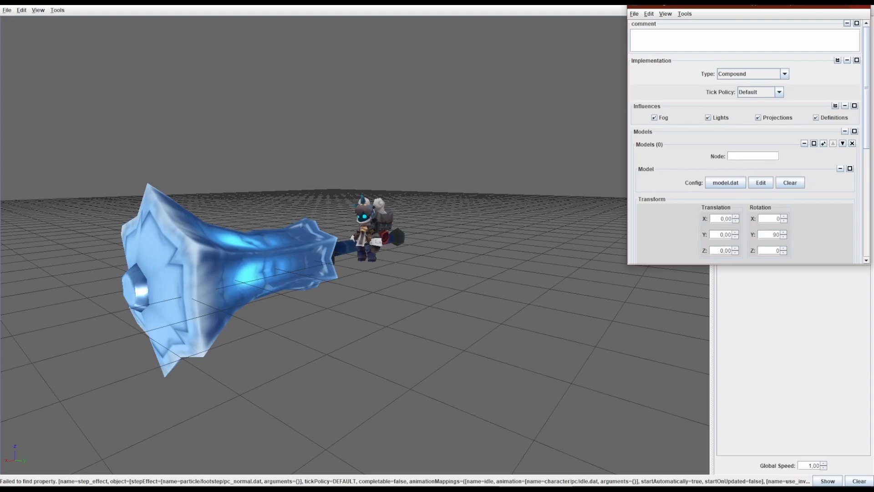
left_click(860, 6)
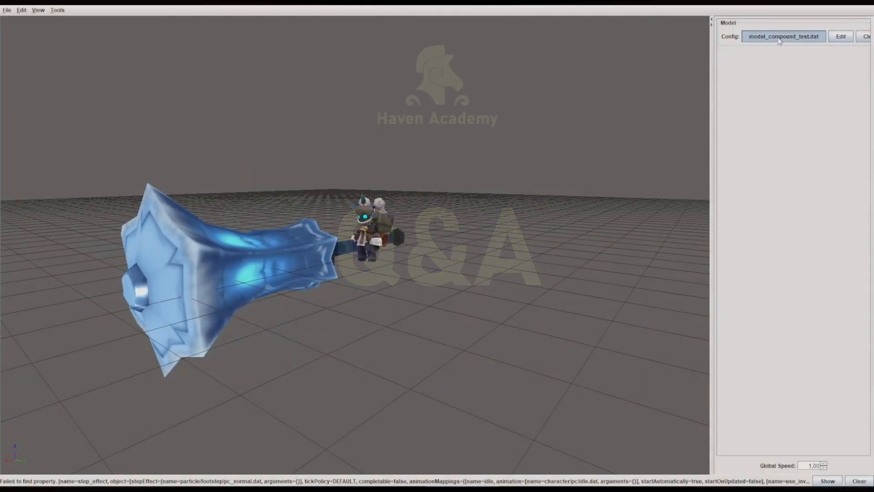
Load model_ash.dat from the item/gear/armor/coat folder as the viewed model
key("ctrl+o")
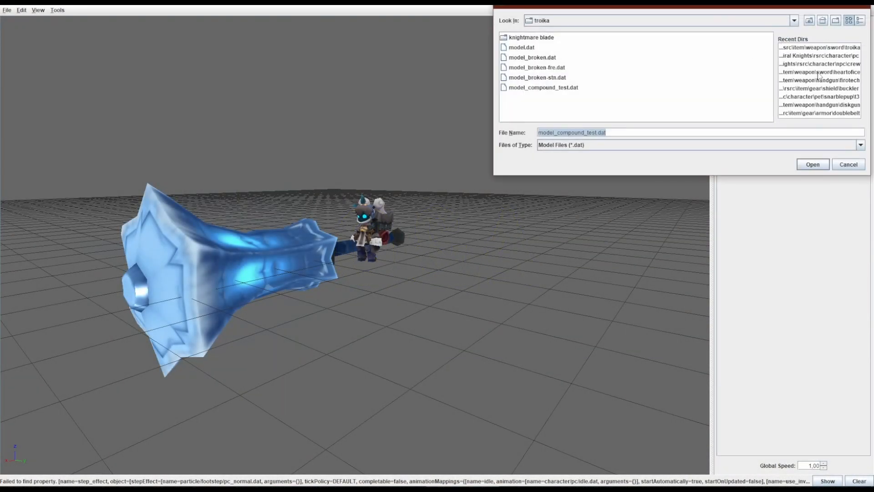
left_click(810, 21)
left_click(811, 22)
left_click(812, 23)
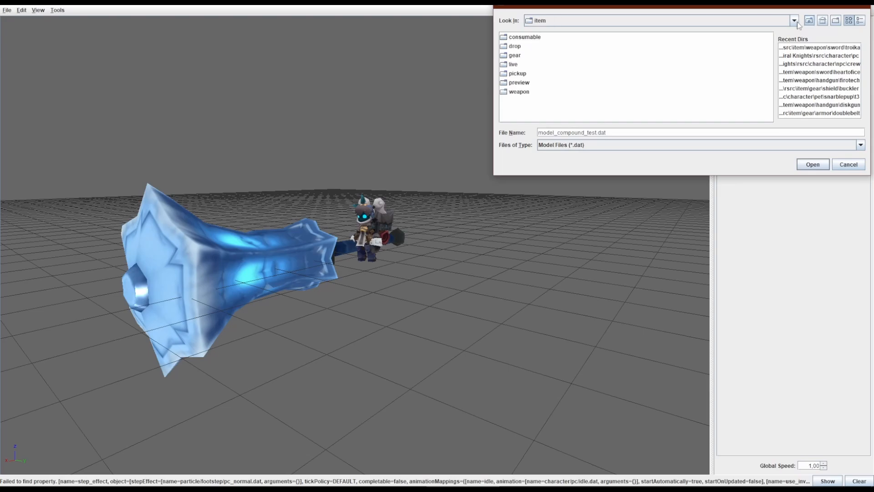
double_click(510, 56)
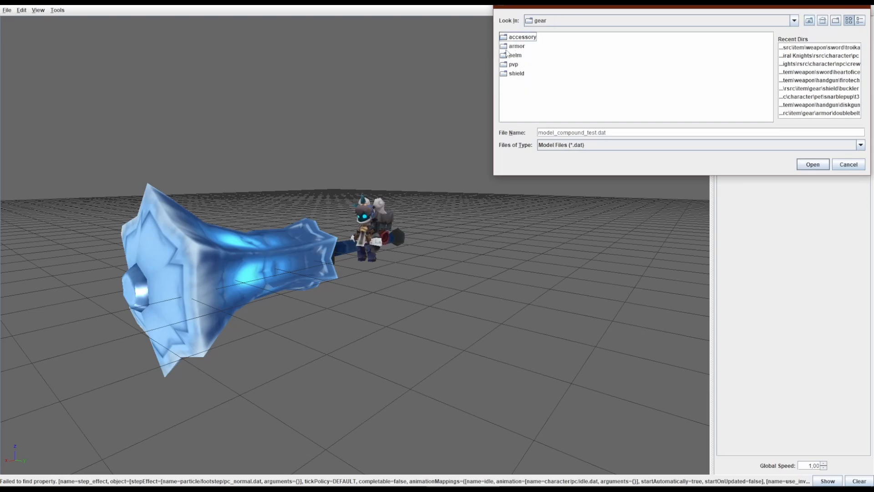
double_click(510, 47)
left_click(506, 50)
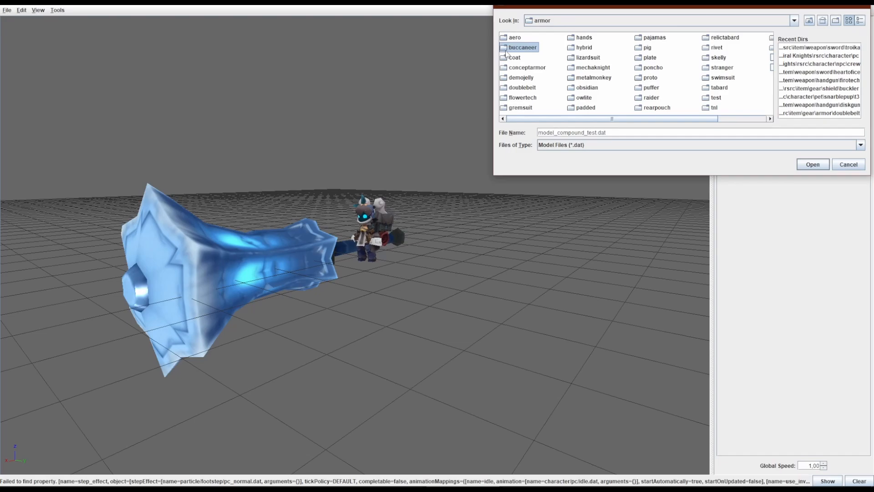
left_click(507, 59)
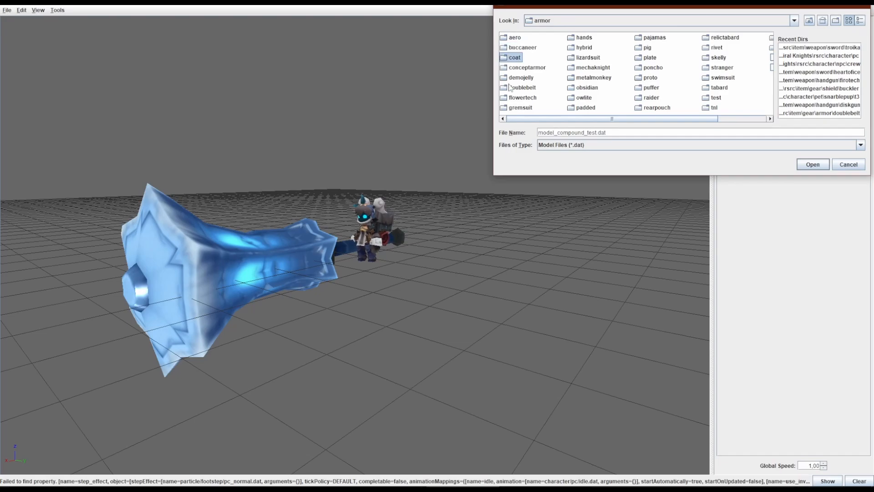
double_click(507, 60)
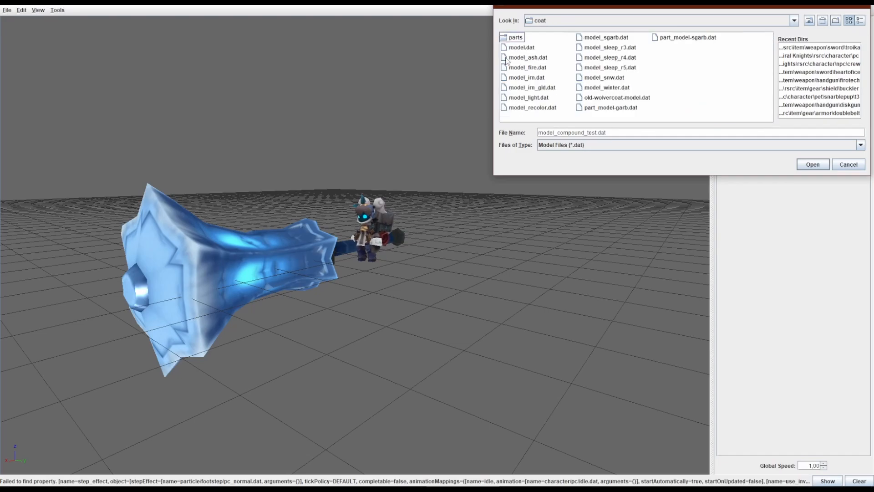
left_click(514, 58)
double_click(513, 58)
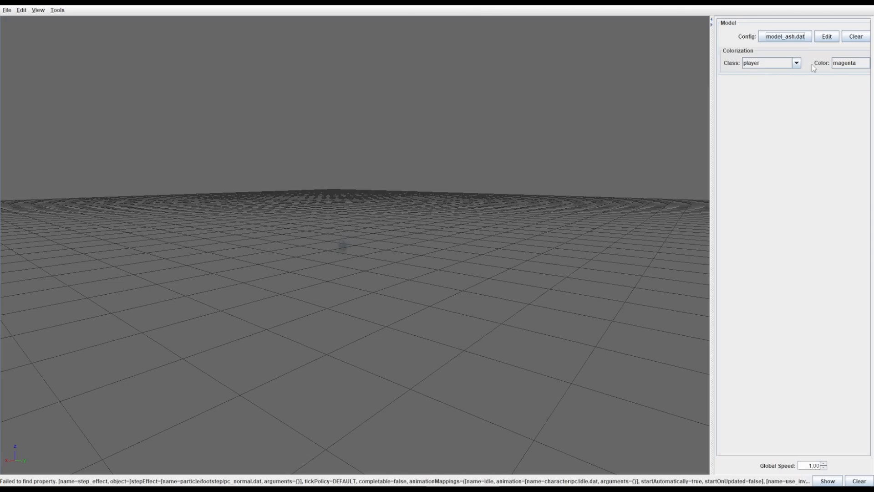
Load the player knight model.dat from the character/pc folder and view it up close from the front
left_click(774, 38)
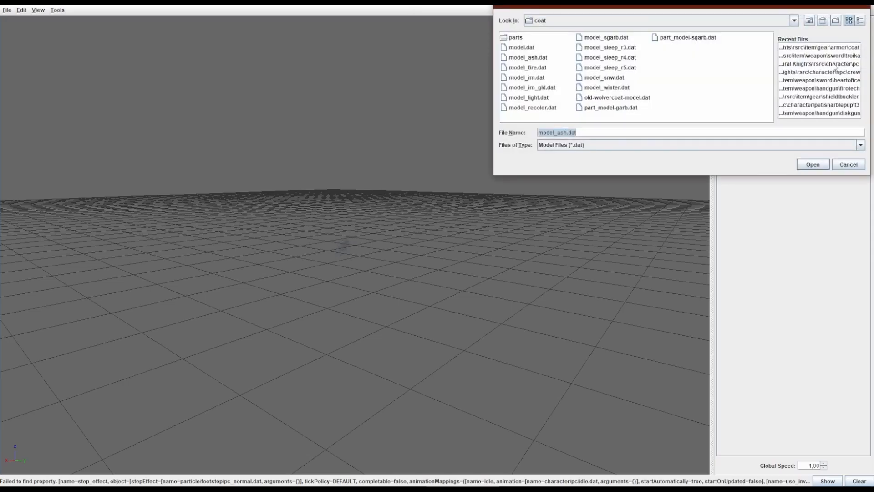
left_click(834, 65)
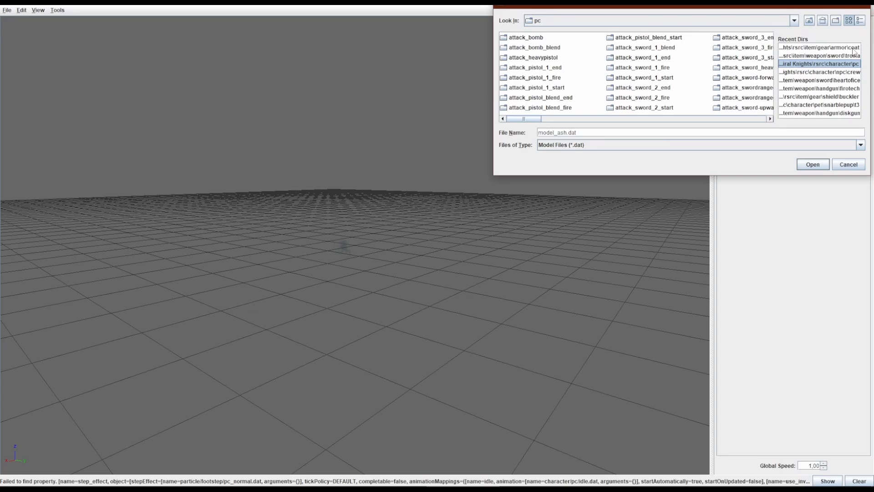
scroll(651, 109, "down", 10)
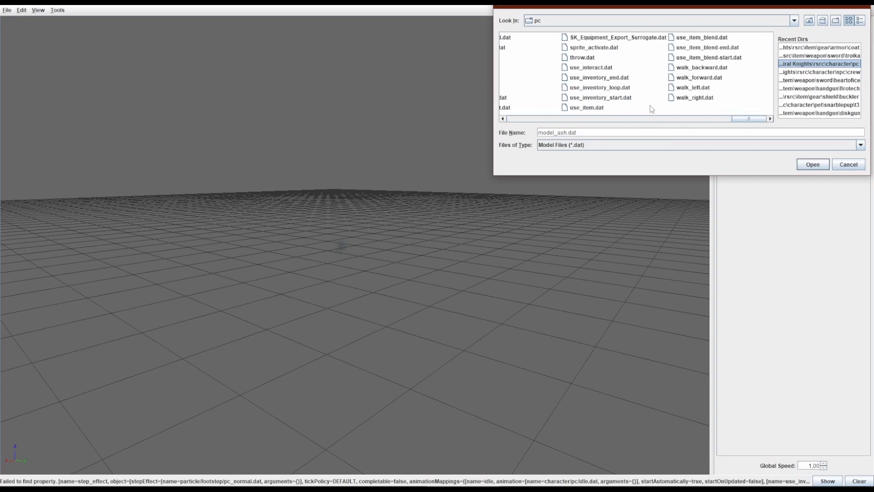
scroll(652, 109, "up", 3)
double_click(634, 66)
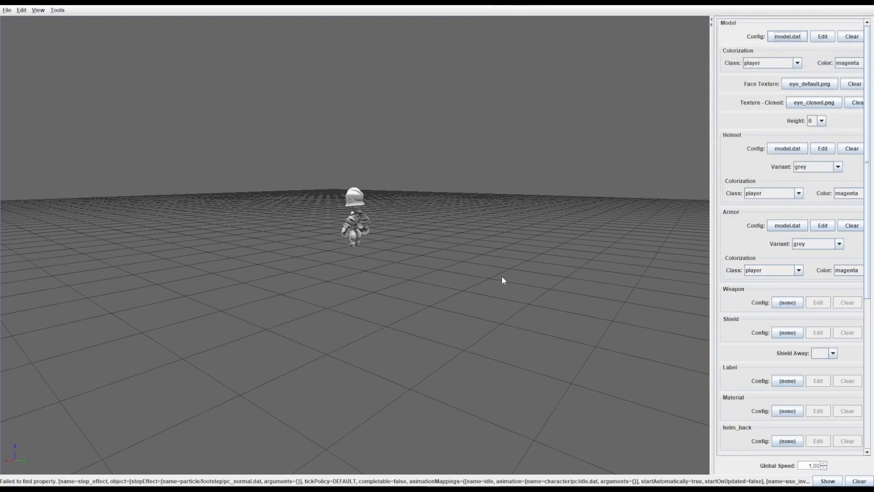
scroll(276, 294, "up", 10)
left_click_drag(287, 219, 573, 171)
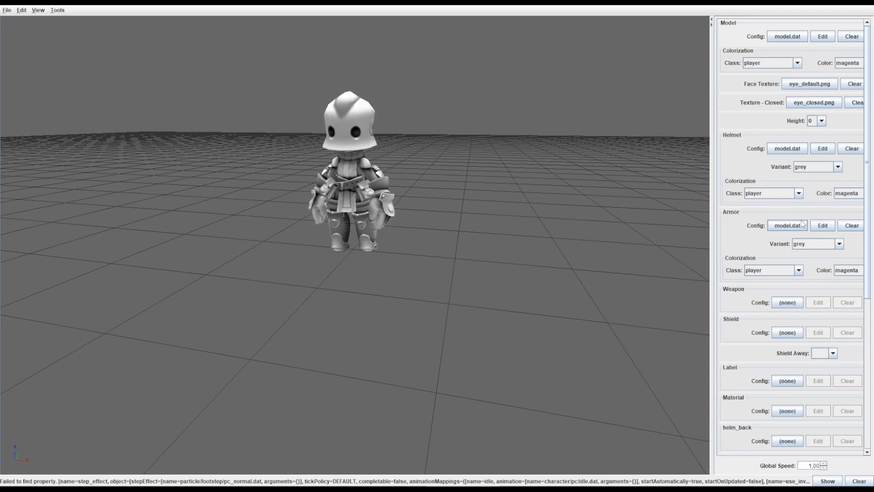
Set the knight's armor config to model_ash.dat from the item/gear/armor/coat folder
left_click(775, 228)
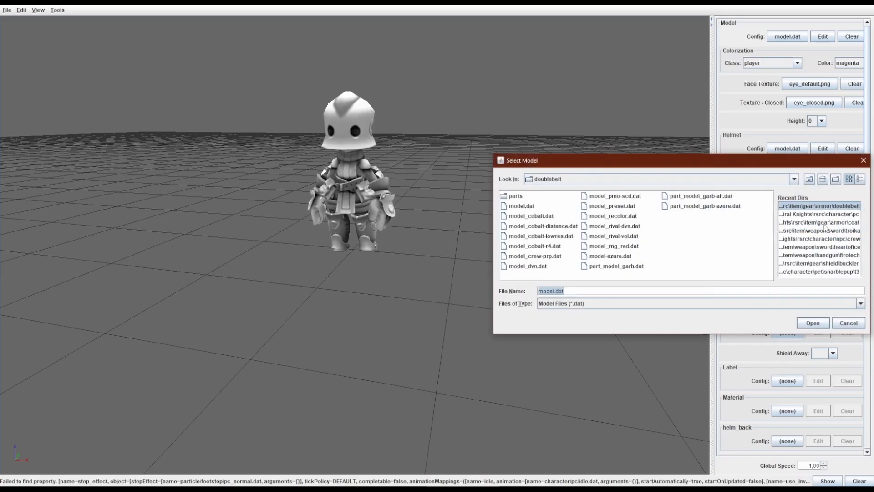
left_click(823, 223)
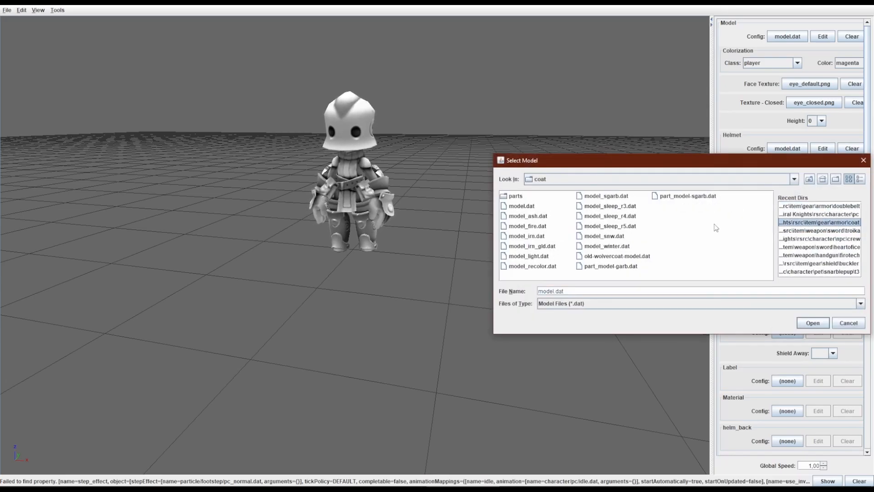
double_click(533, 216)
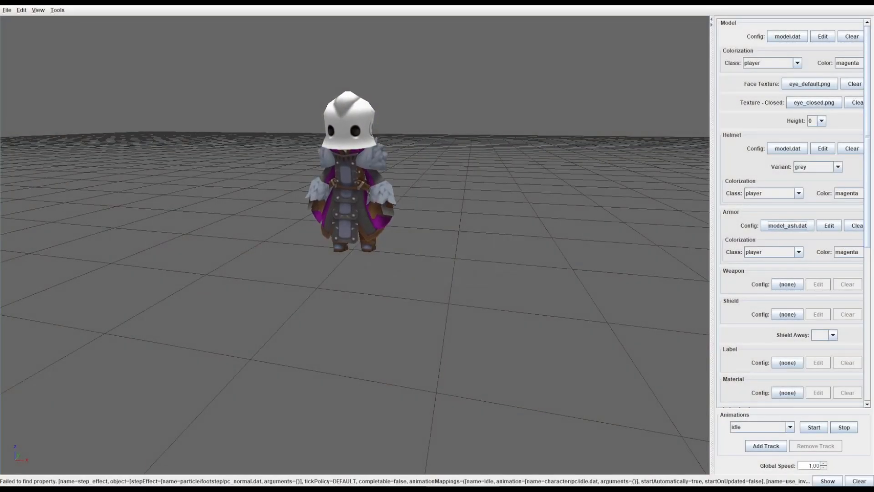
Load model.dat from the item/weapon/sword/troika folder and view the sword's flat side
left_click(784, 36)
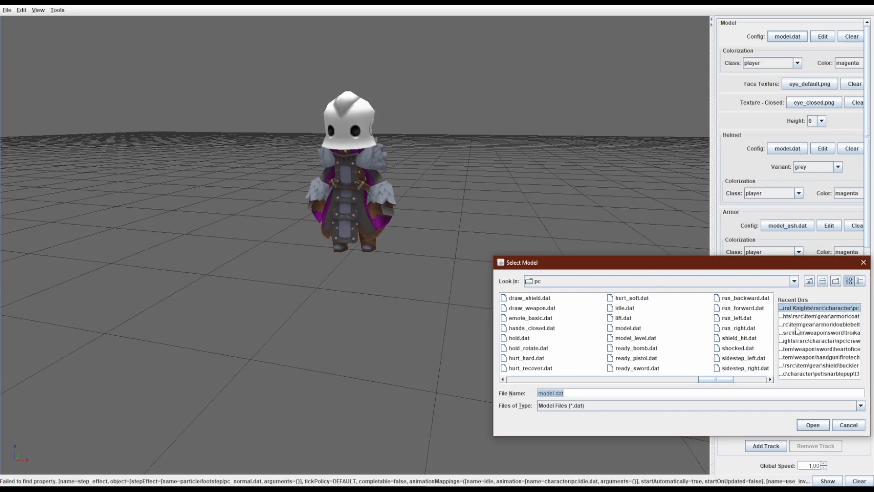
left_click(797, 333)
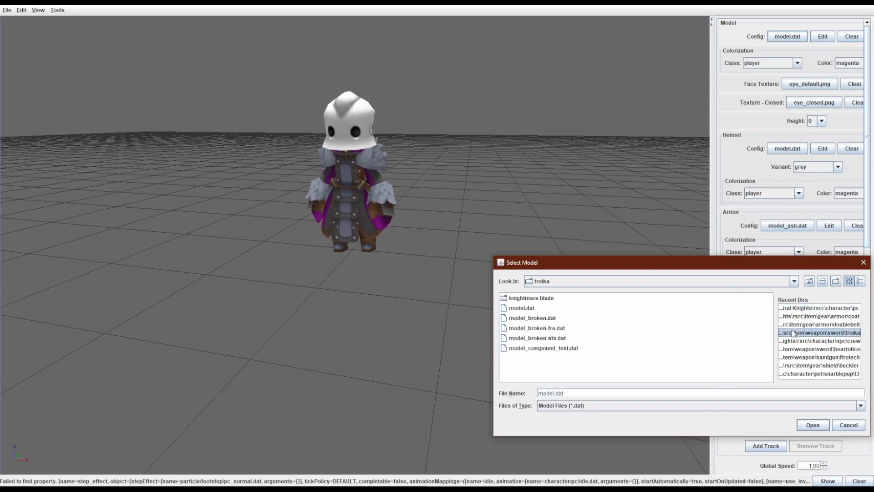
double_click(521, 308)
left_click_drag(500, 99, 771, 88)
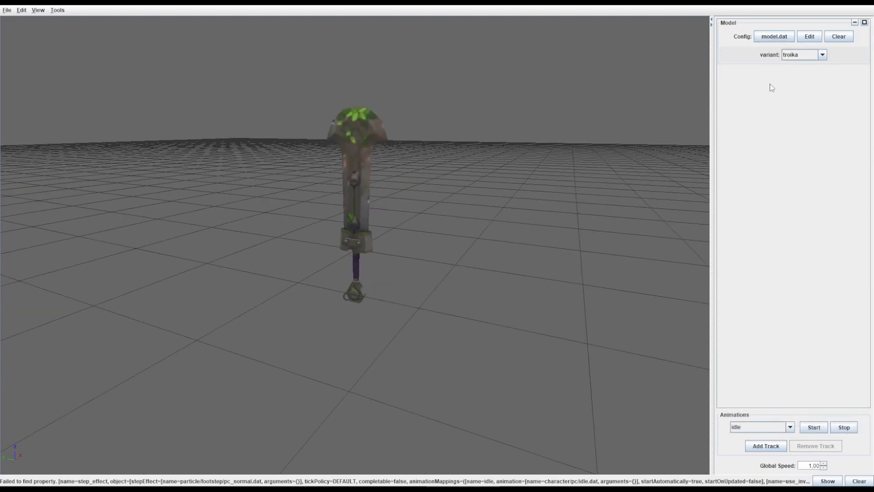
Preview the sword's variants from troika through Fre Troika r4, ending back on troika
left_click(810, 55)
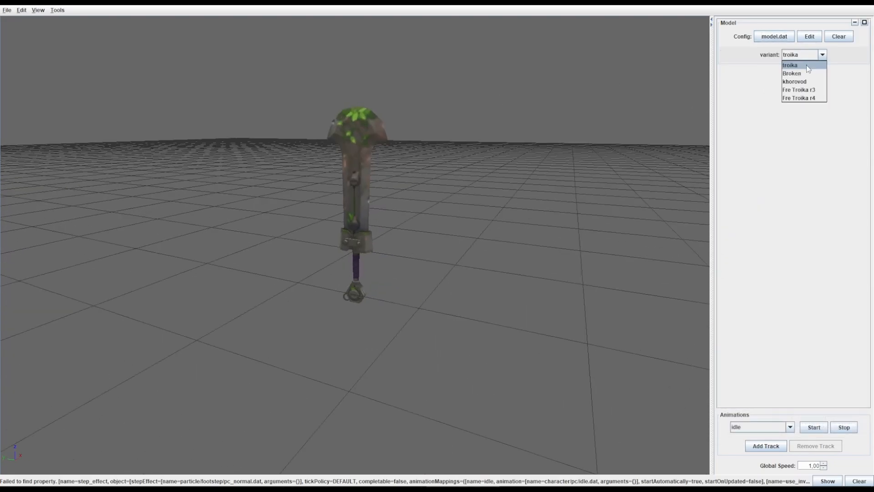
left_click(806, 65)
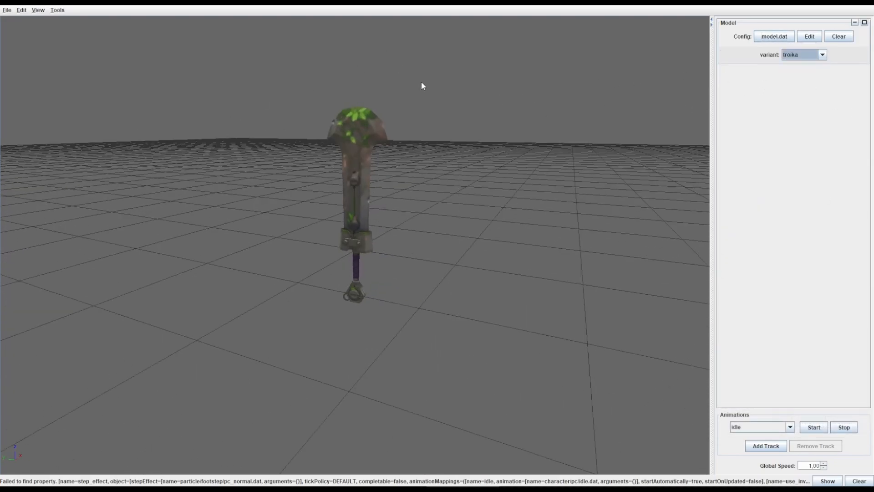
left_click(805, 55)
key("Down")
key("Down")
key("Down")
key("Down")
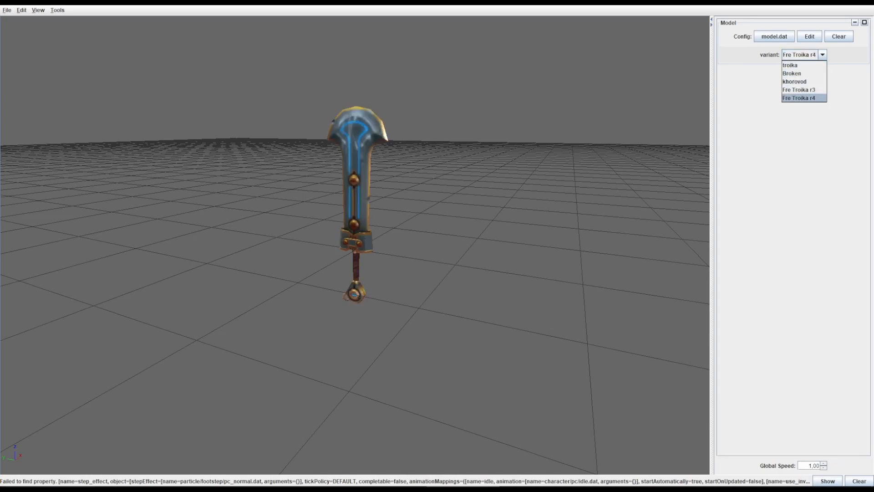
key("Up")
key("Up")
key("Up")
key("Up")
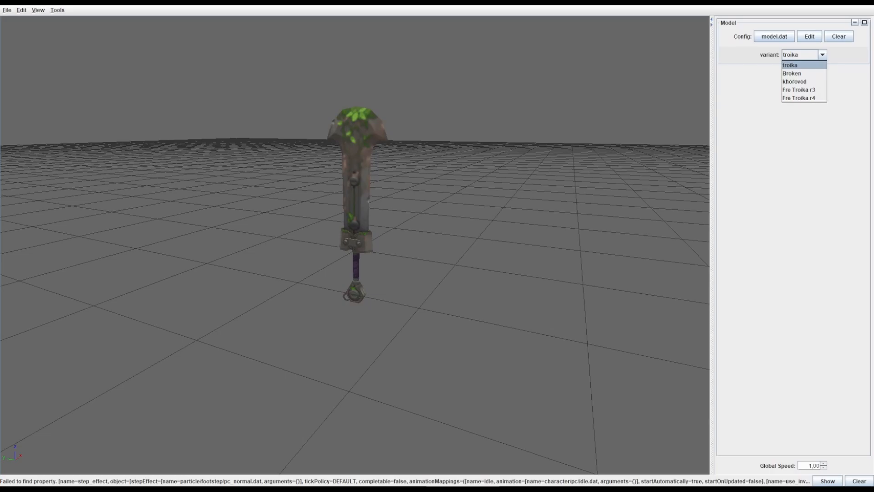
Open the sword's config for editing and examine the troika option's name, material and texture settings
left_click(809, 36)
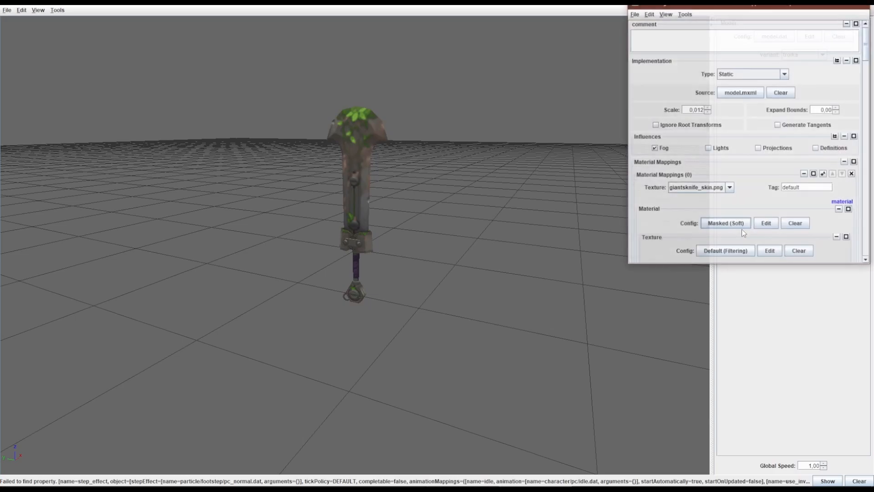
scroll(741, 228, "down", 10)
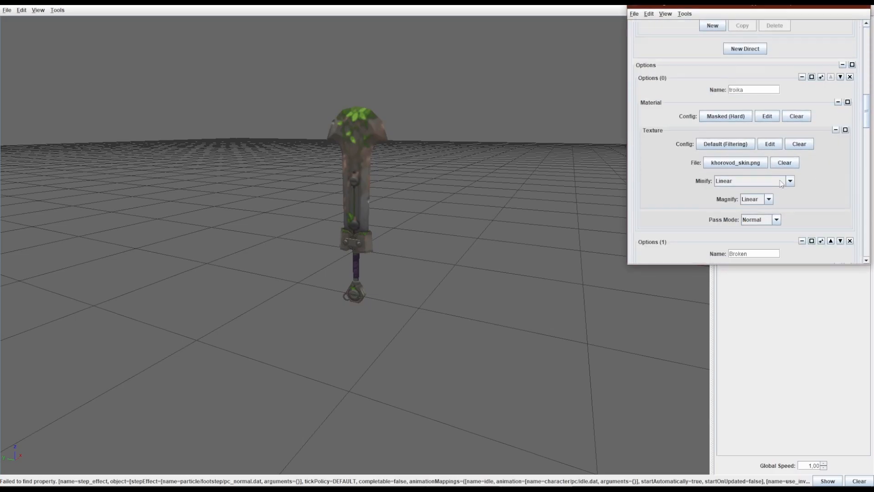
scroll(781, 183, "down", 3)
scroll(781, 183, "up", 3)
left_click_drag(707, 6, 552, 23)
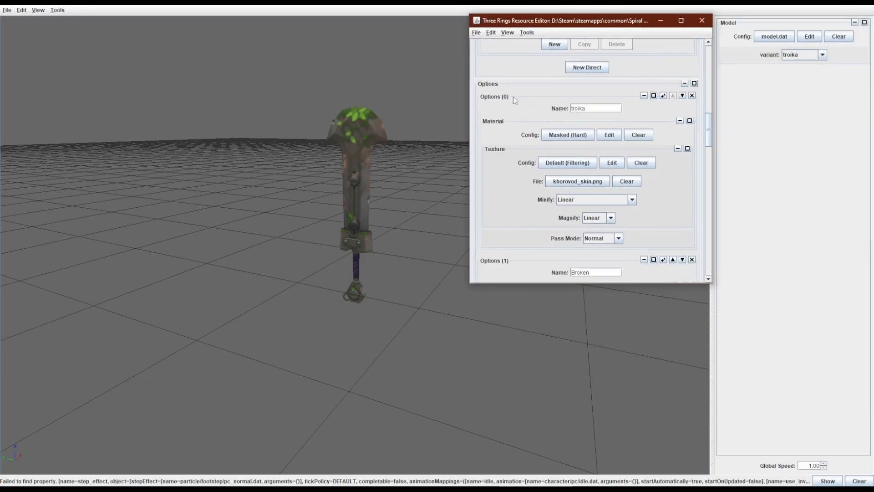
double_click(613, 107)
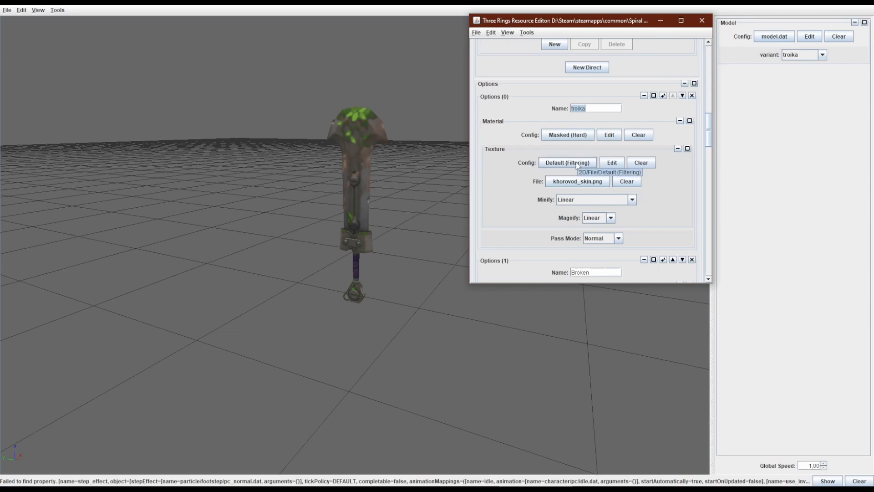
scroll(580, 220, "down", 3)
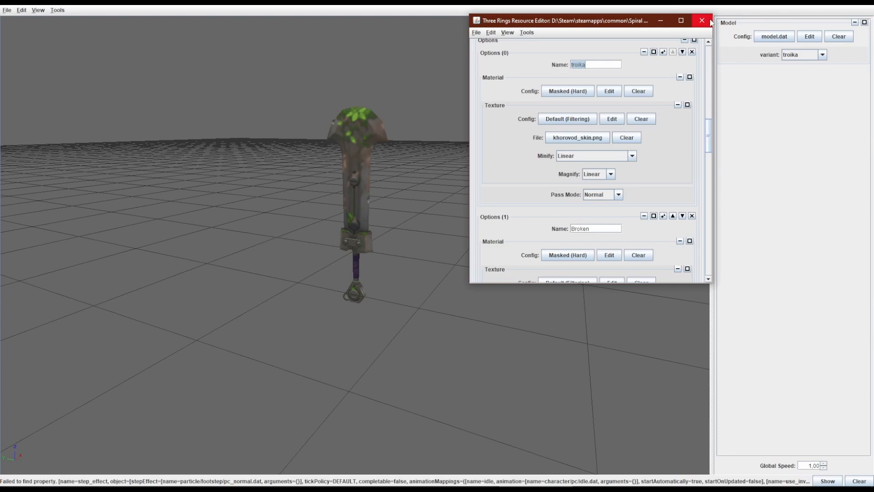
Preview the sword's khorovod and Broken variants, return to troika, and close the sword's config editor
left_click(800, 57)
left_click(801, 81)
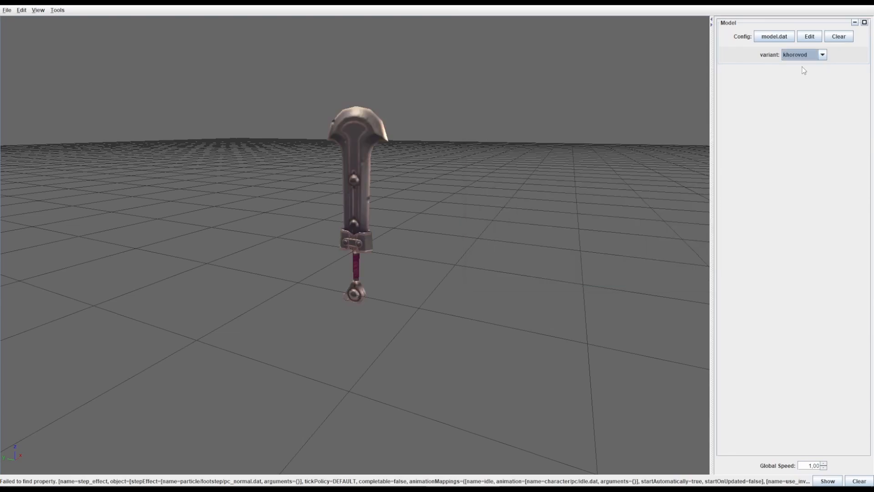
left_click(800, 56)
left_click(795, 73)
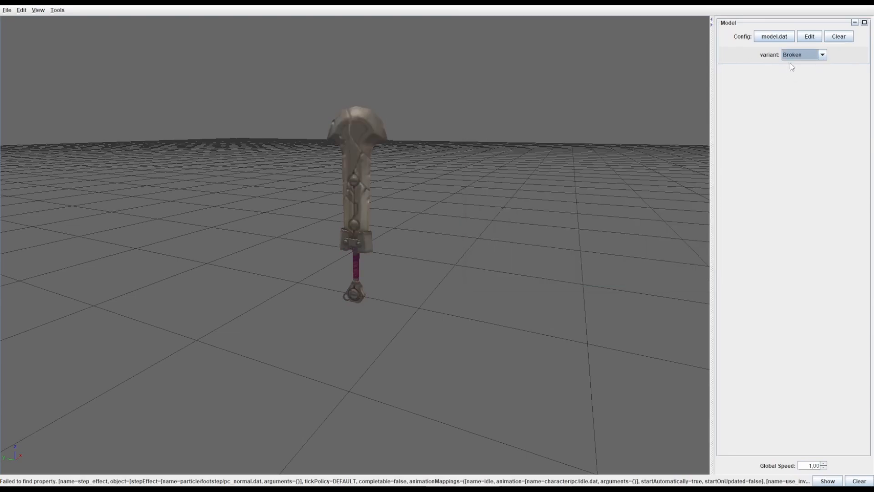
left_click(793, 57)
left_click(795, 65)
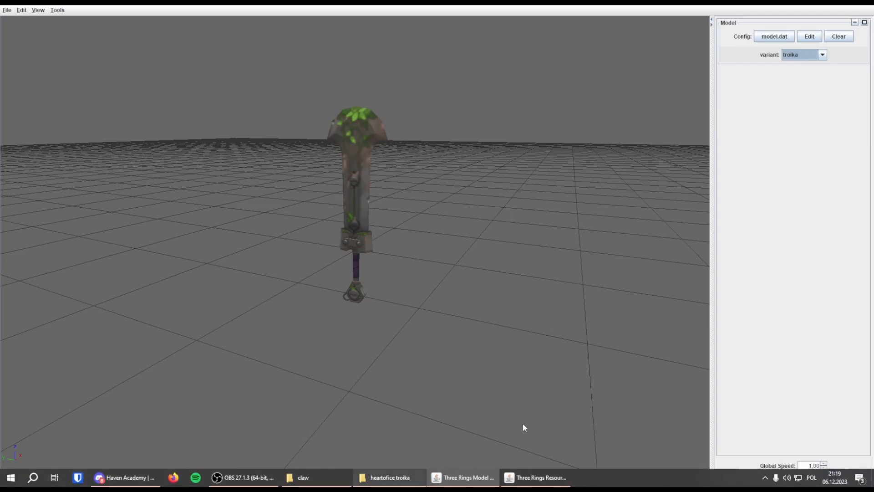
mouse_move(564, 490)
left_click(536, 477)
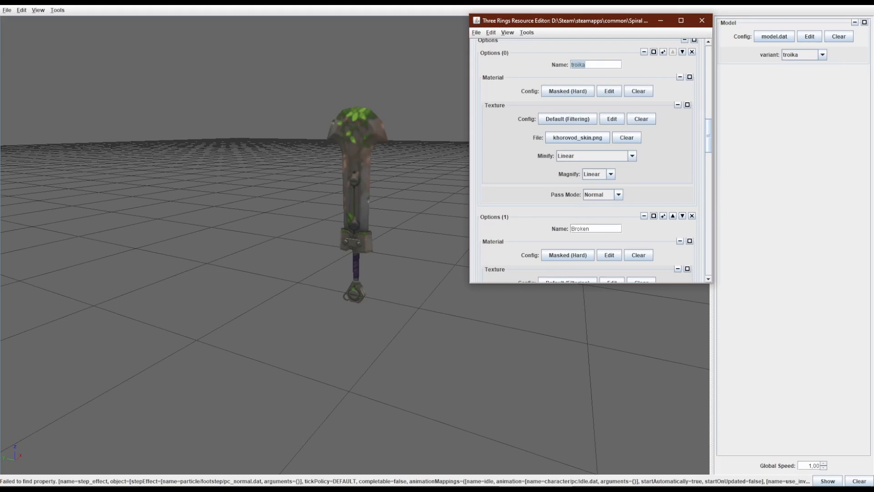
left_click(698, 20)
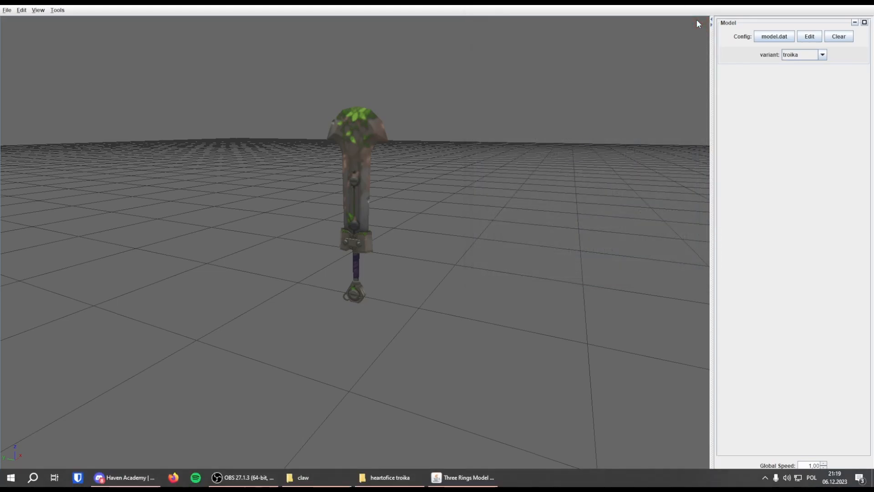
Load model.dat from the item/gear/shield/buckler folder and view the shield from the front
left_click(770, 37)
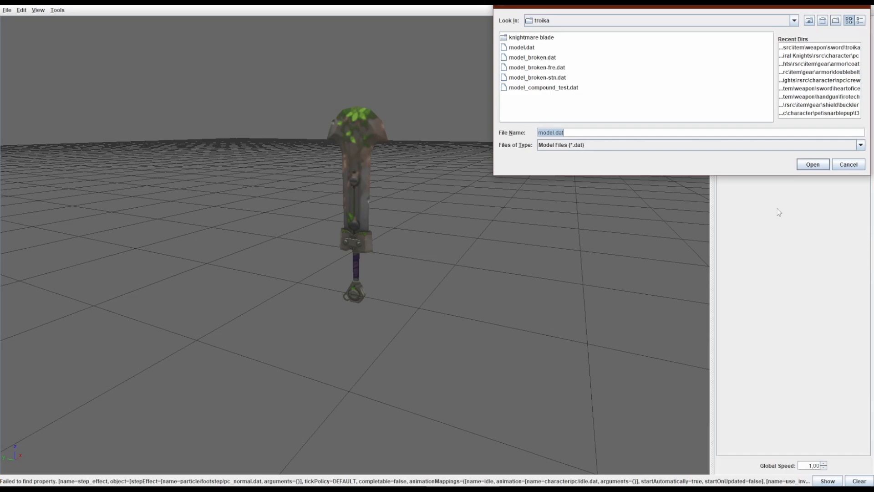
left_click(831, 104)
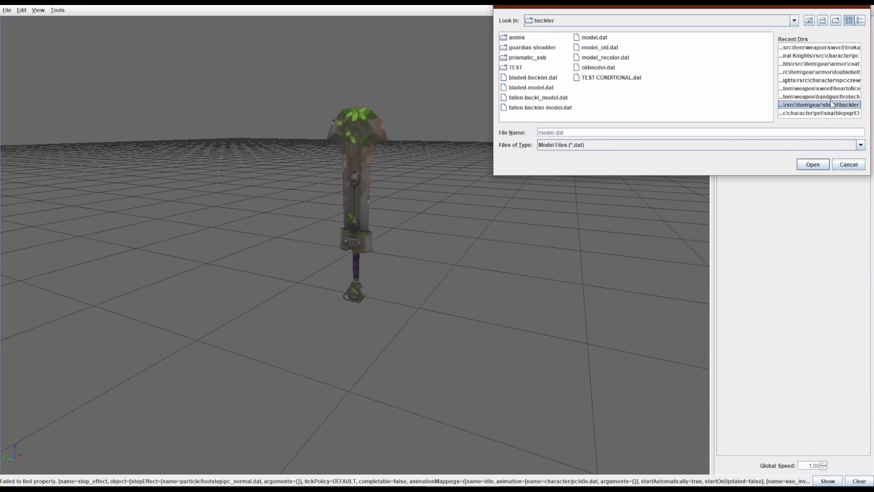
double_click(588, 39)
left_click_drag(477, 150, 393, 182)
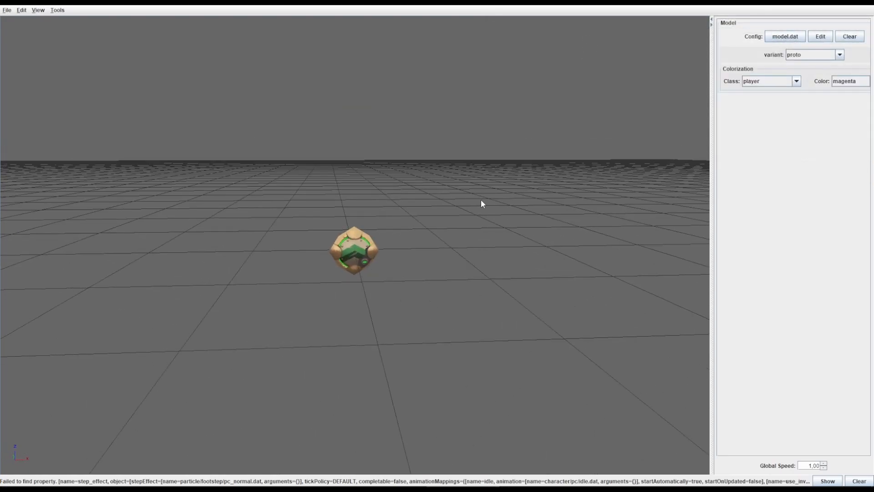
Step through the shield's variants, including swiftstrike and mechashield mk2, and set the variant to iron
left_click(816, 54)
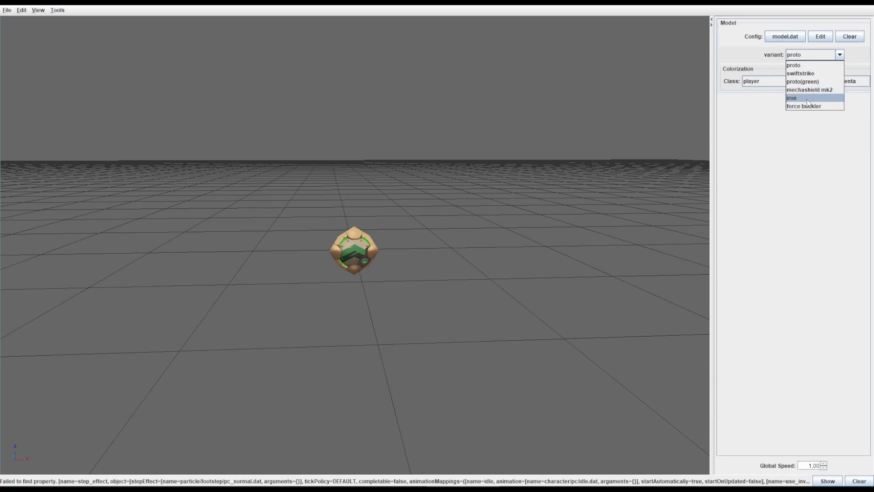
left_click(806, 58)
left_click(805, 58)
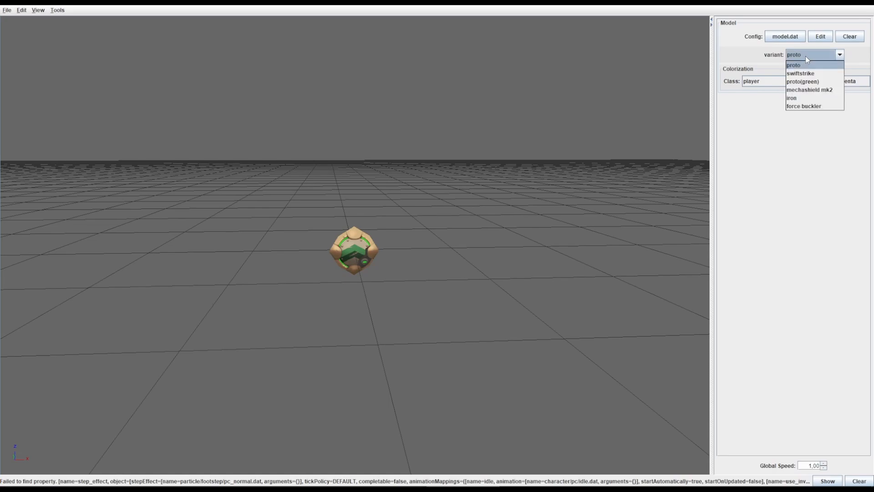
key("Down")
key("Down")
key("Down")
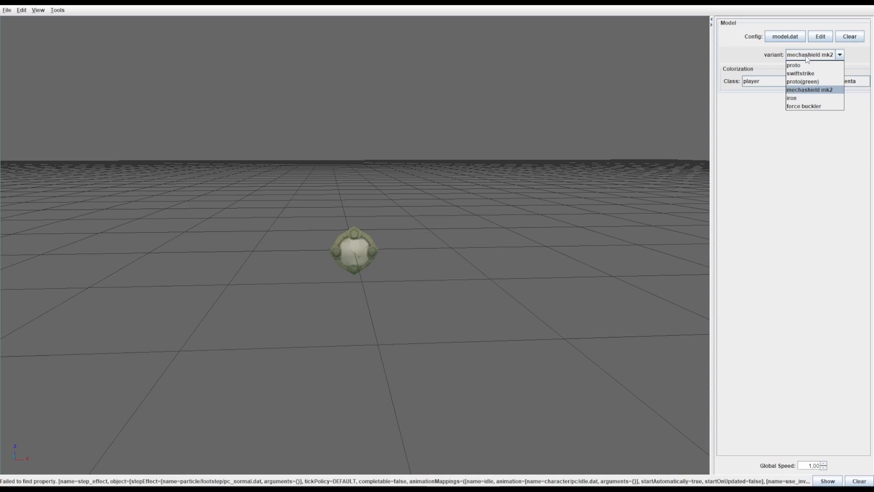
key("Up")
key("Up")
key("Up")
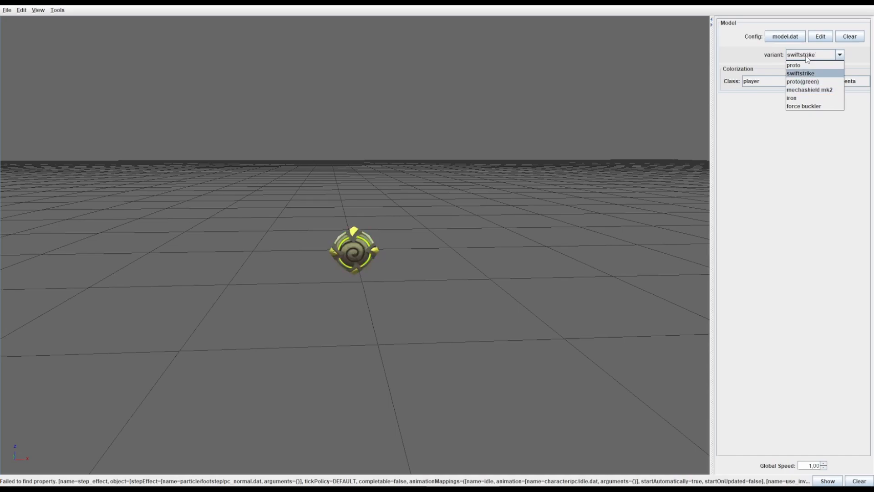
key("m")
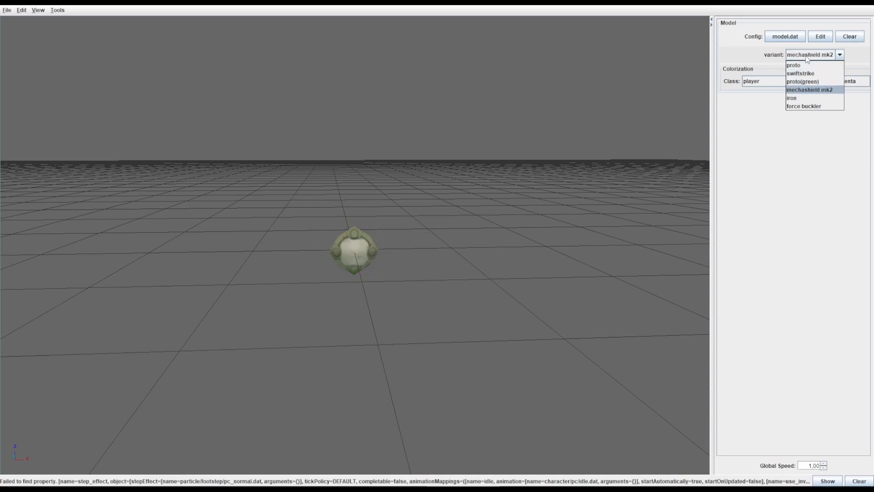
key("Down")
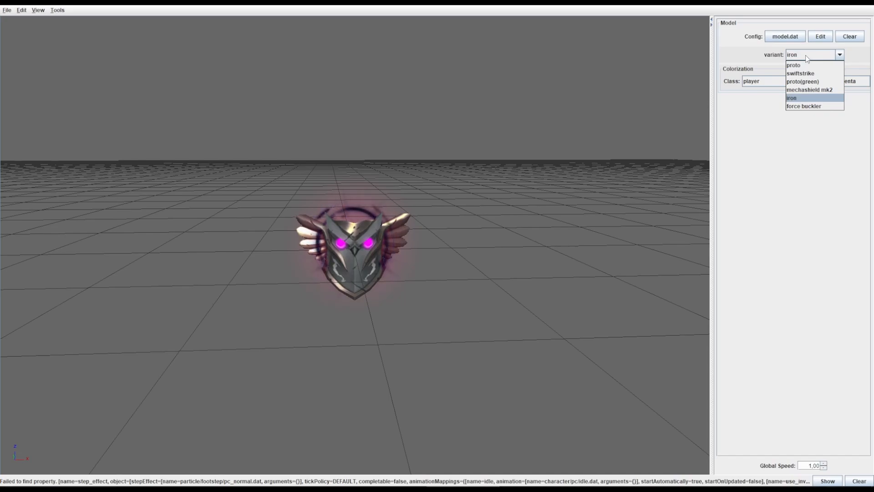
Open the shield's config for editing and examine the variant and Colorization parameter paths and the models they feed
left_click(820, 36)
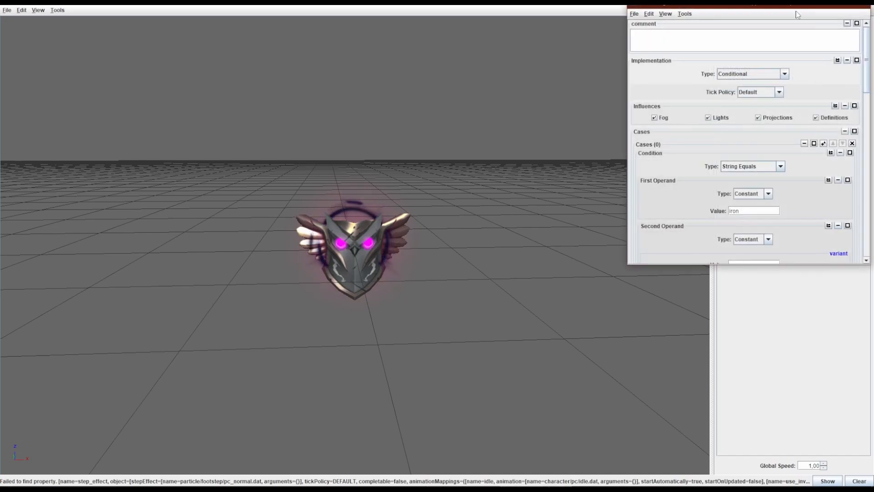
left_click_drag(759, 18, 242, 76)
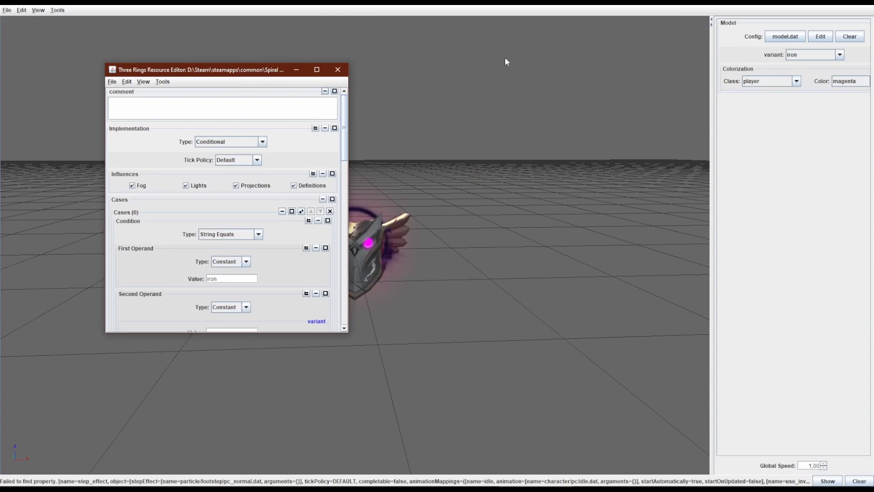
scroll(227, 137, "down", 10)
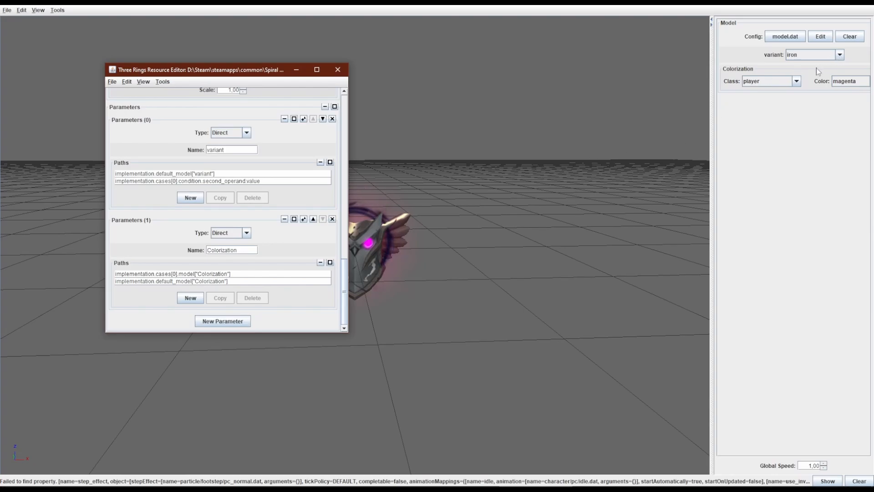
scroll(316, 220, "up", 10)
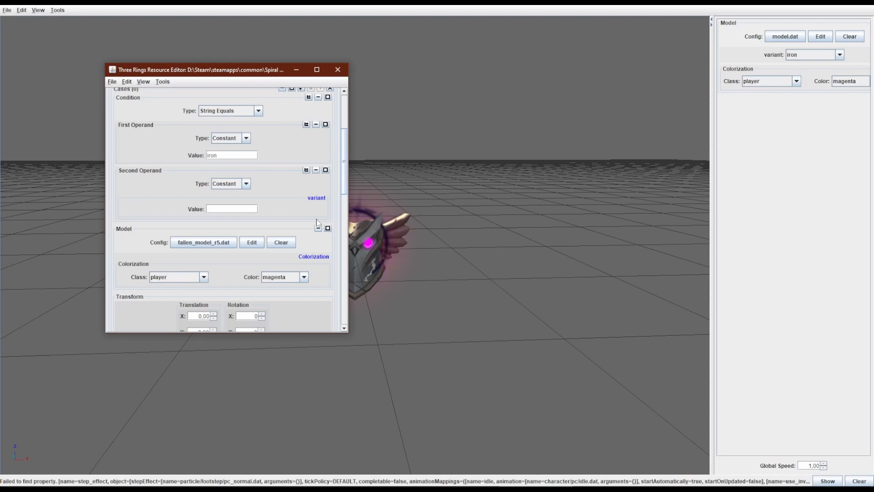
scroll(325, 224, "down", 5)
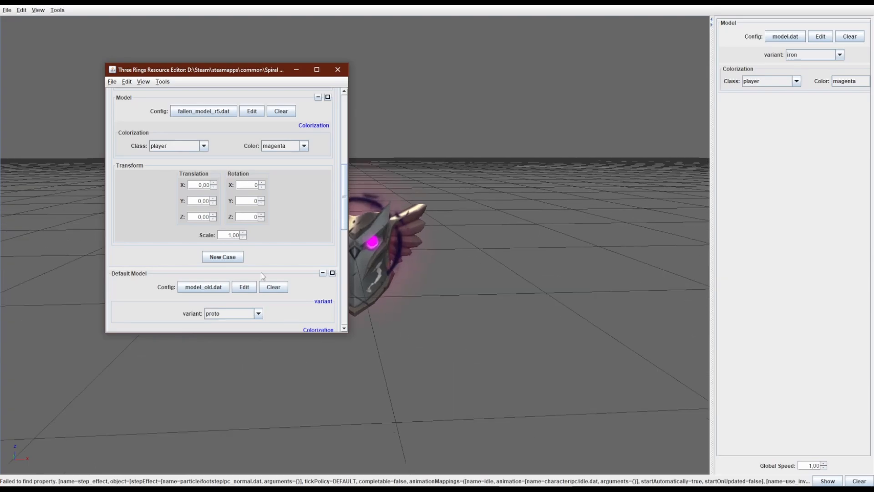
scroll(265, 256, "up", 6)
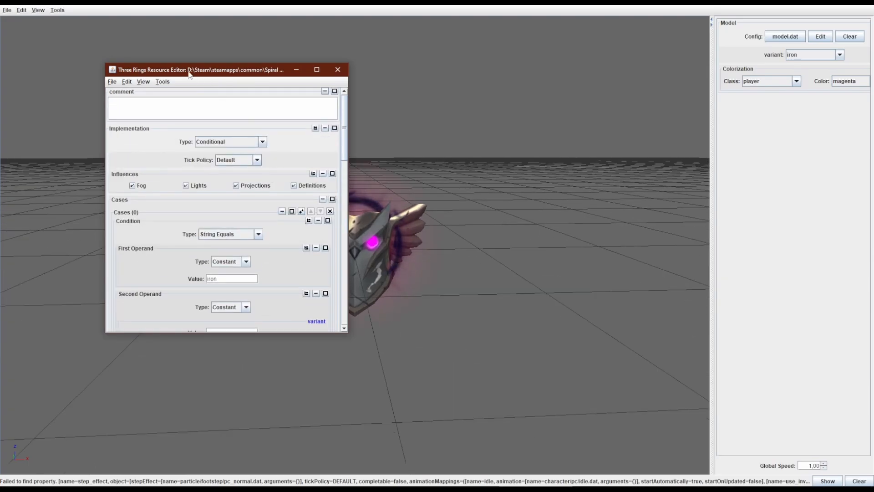
Move the config editor clear of the shield and compare the Conditional implementation's case with its default model
left_click_drag(189, 71, 547, 100)
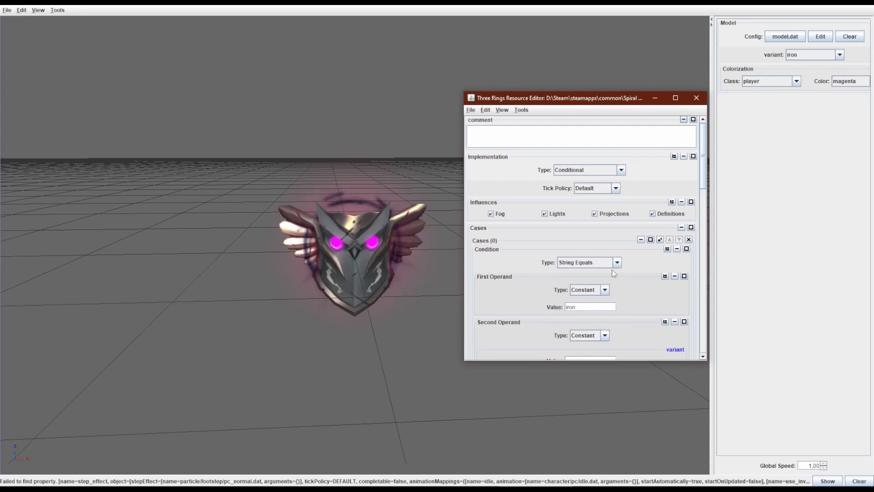
scroll(612, 271, "down", 10)
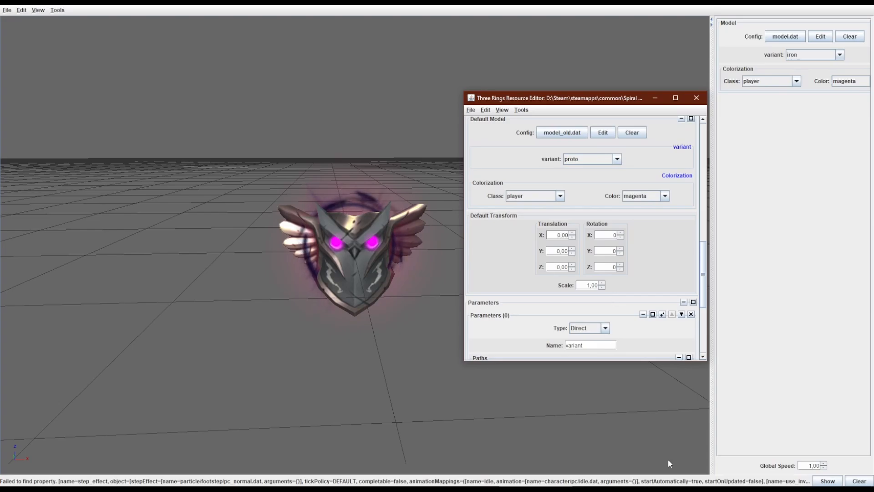
scroll(630, 232, "up", 10)
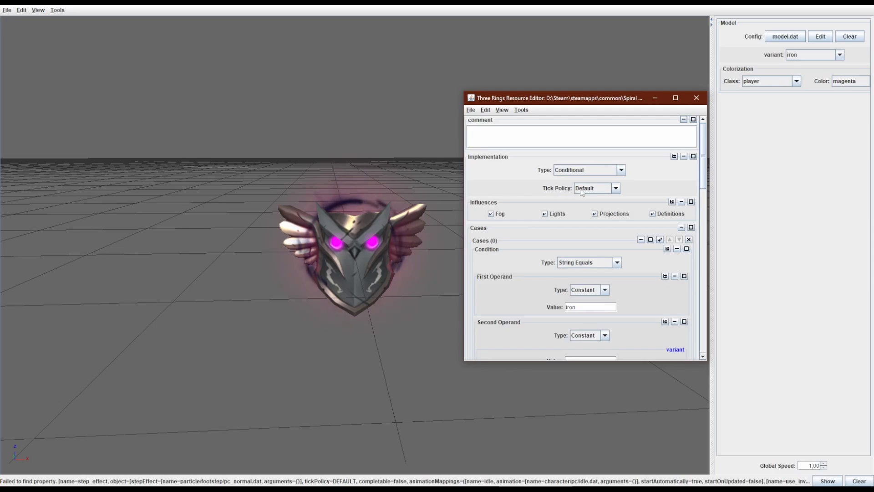
scroll(542, 223, "down", 4)
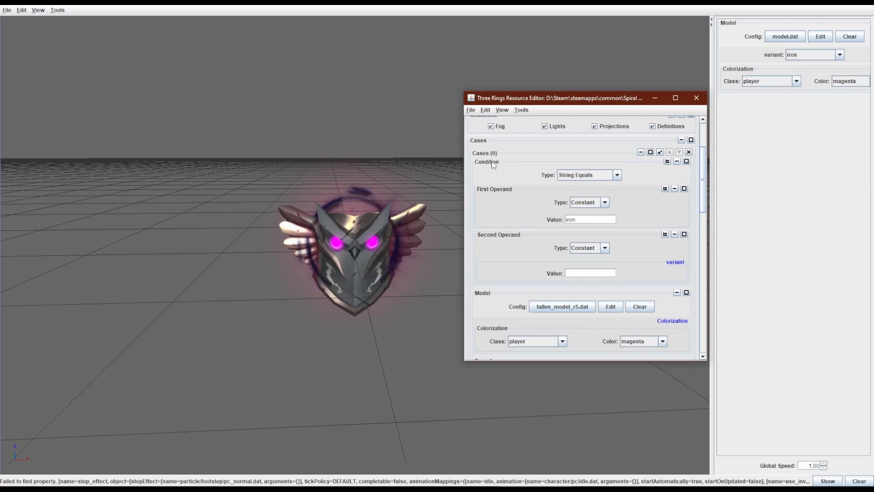
scroll(553, 167, "down", 6)
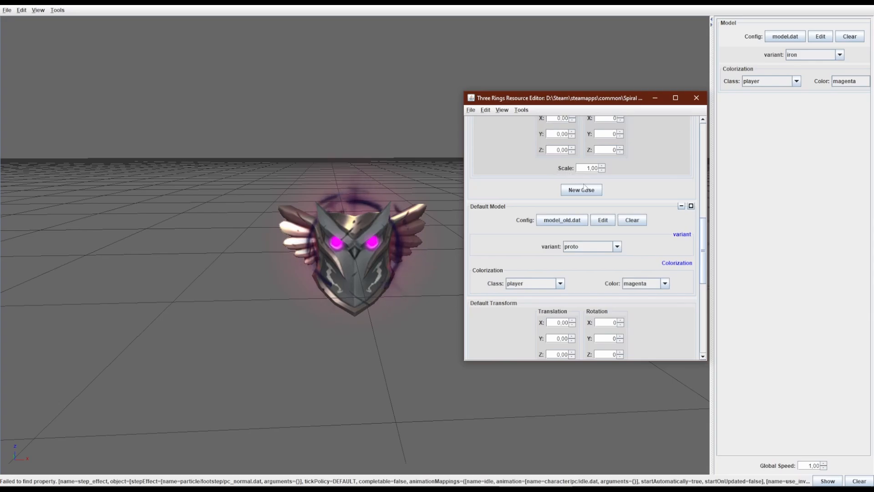
scroll(584, 186, "up", 6)
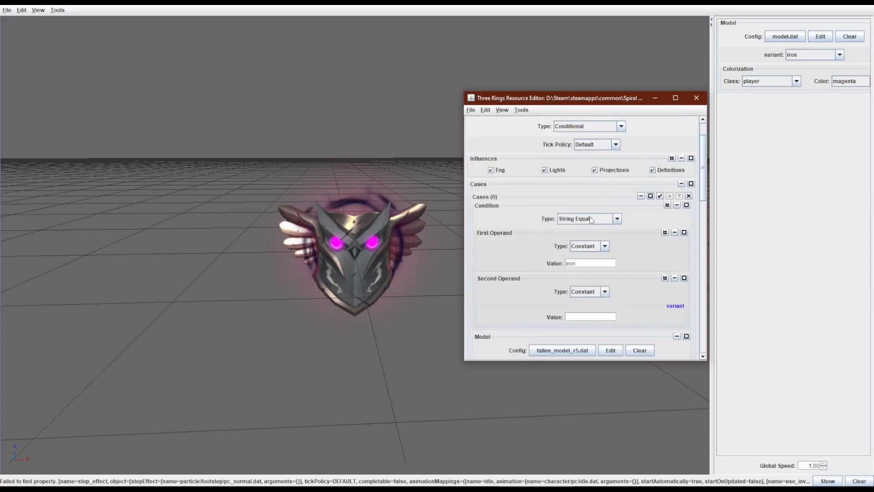
Examine the condition types available for the Conditional case, keeping String Equals as the selected type
left_click(586, 219)
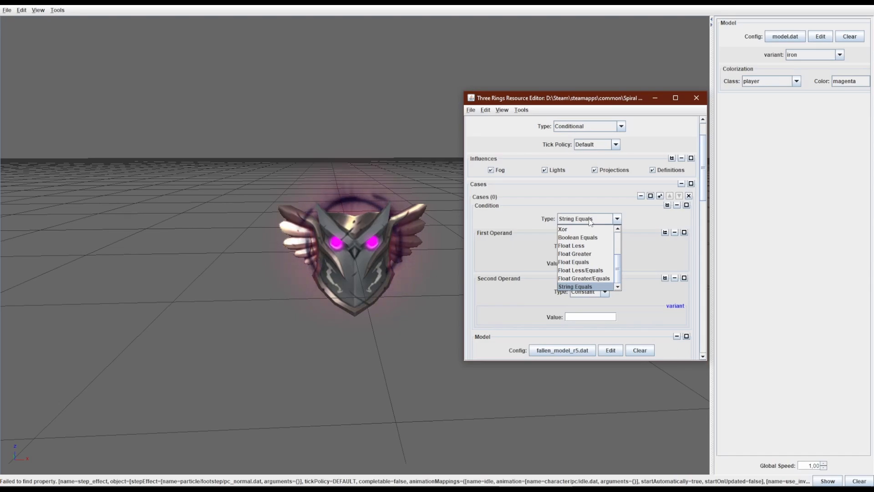
left_click(602, 221)
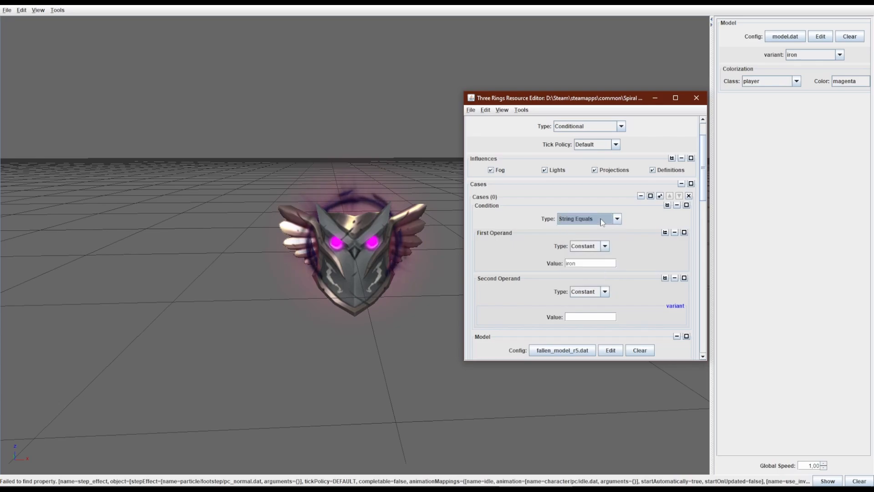
double_click(580, 264)
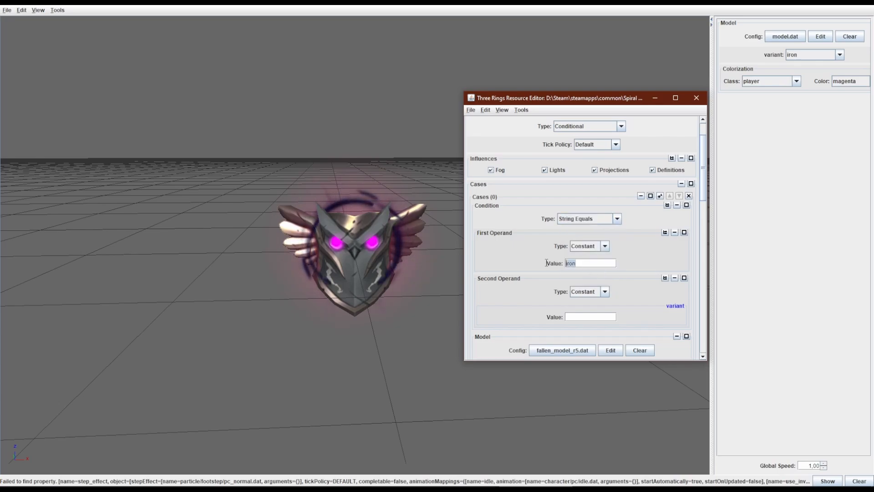
left_click(588, 218)
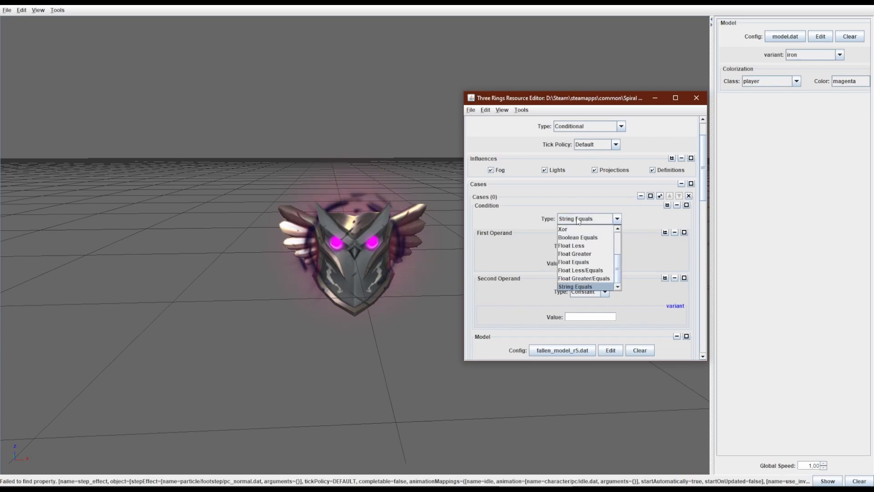
scroll(587, 241, "up", 3)
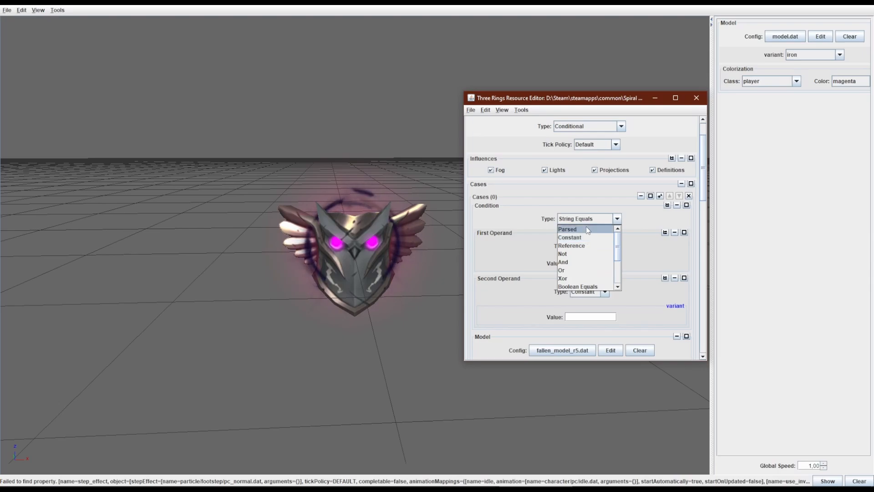
scroll(588, 241, "down", 2)
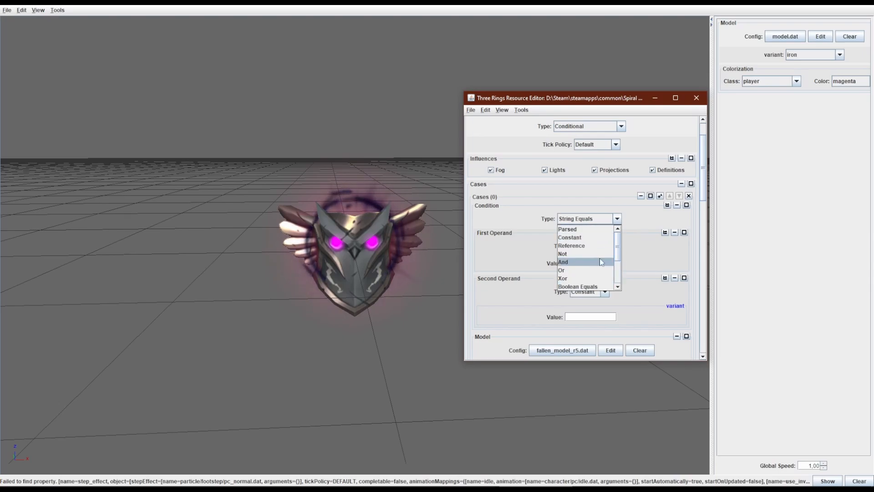
scroll(597, 254, "up", 2)
left_click(603, 222)
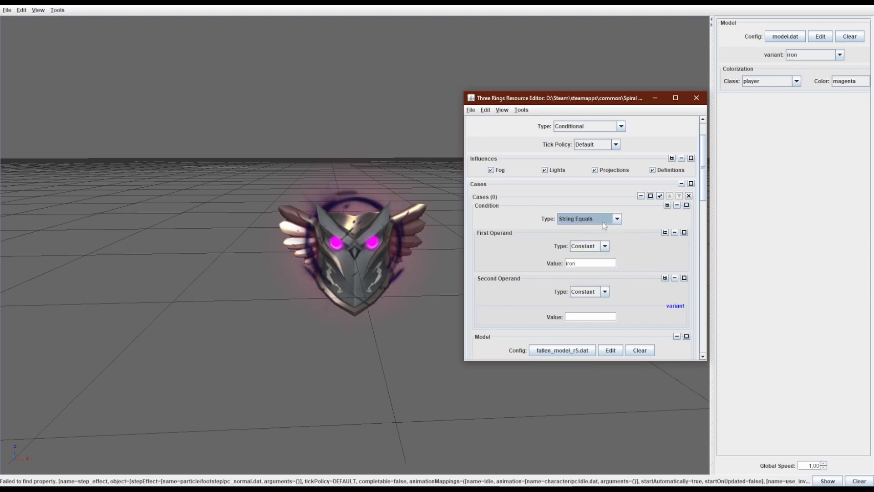
left_click(603, 222)
scroll(604, 225, "up", 2)
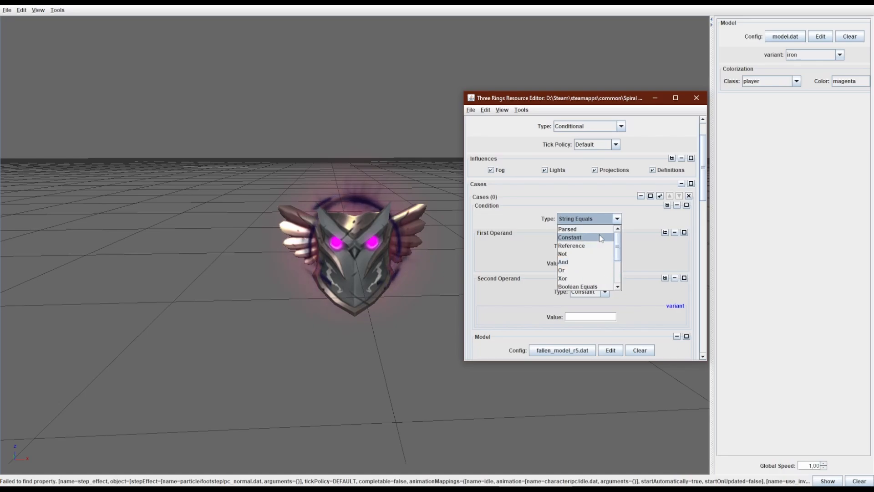
left_click(603, 222)
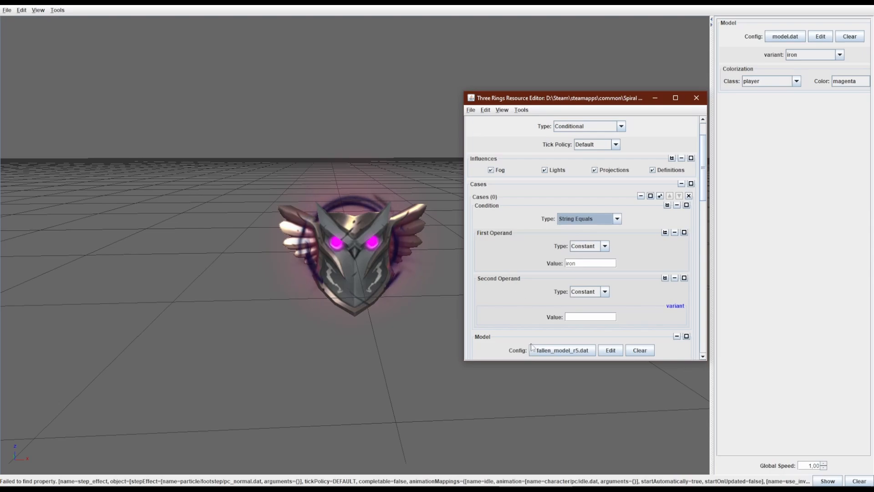
Compare the condition's first operand value and its variant-linked second operand with the shield's variant setting
scroll(535, 285, "down", 3)
scroll(543, 256, "up", 2)
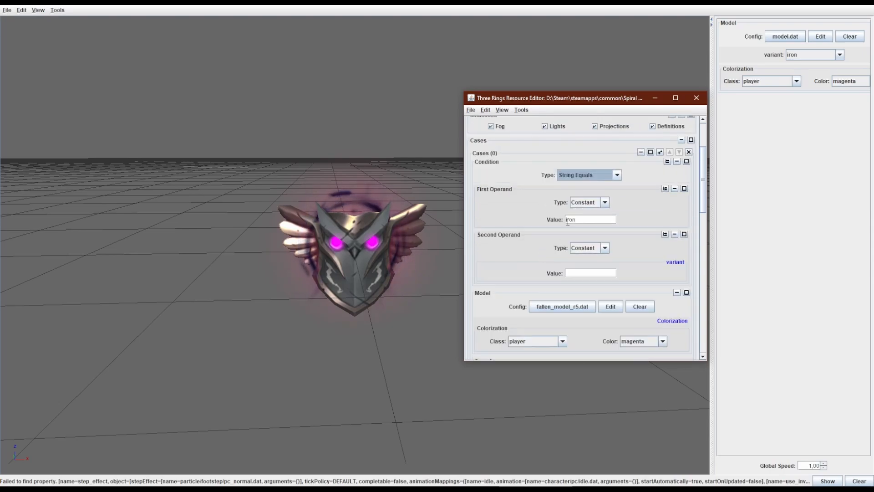
left_click_drag(579, 221, 566, 222)
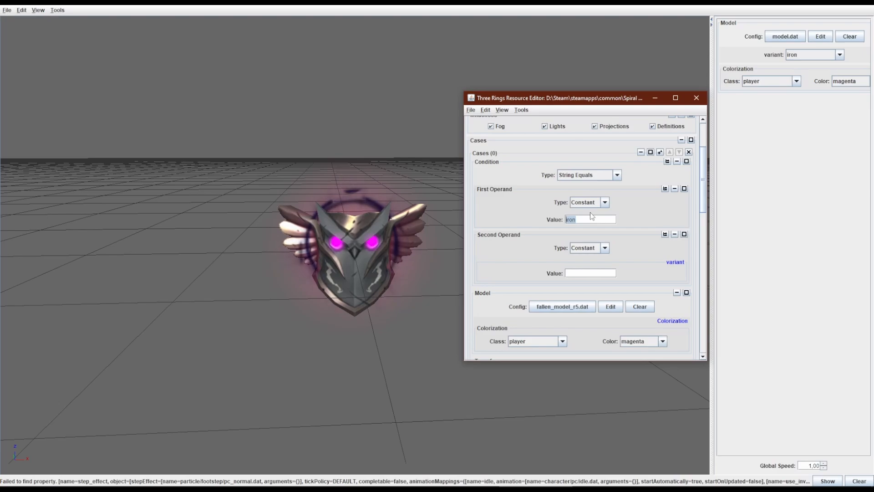
left_click(574, 273)
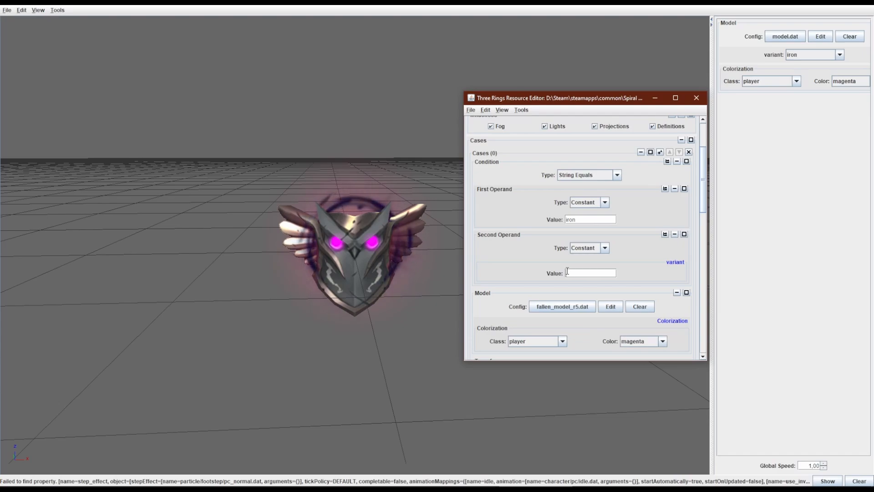
left_click(586, 176)
left_click(794, 55)
type("iro")
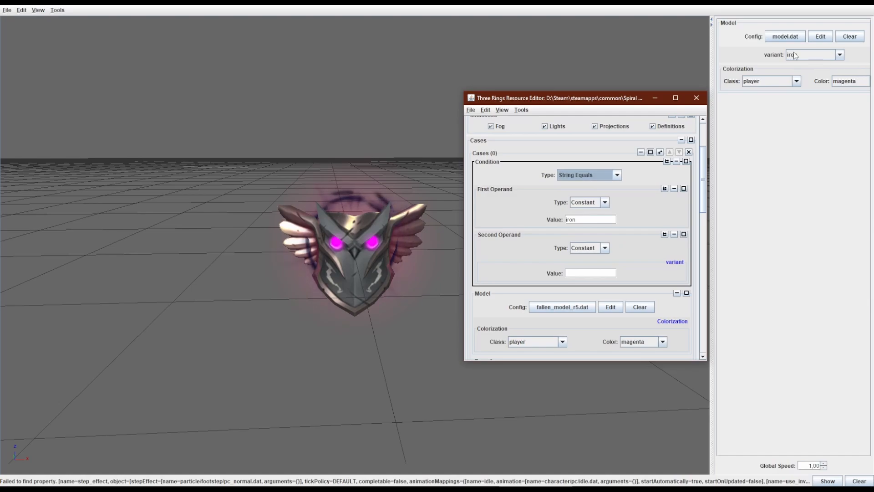
type("n")
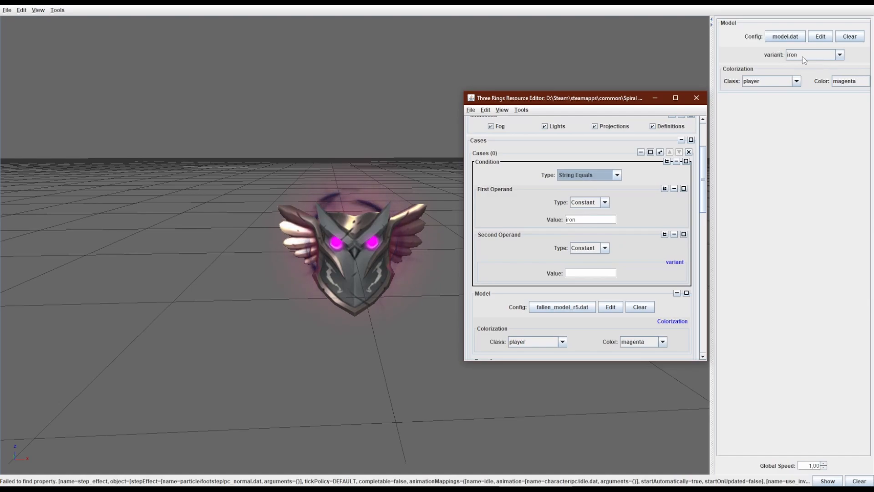
left_click(597, 219)
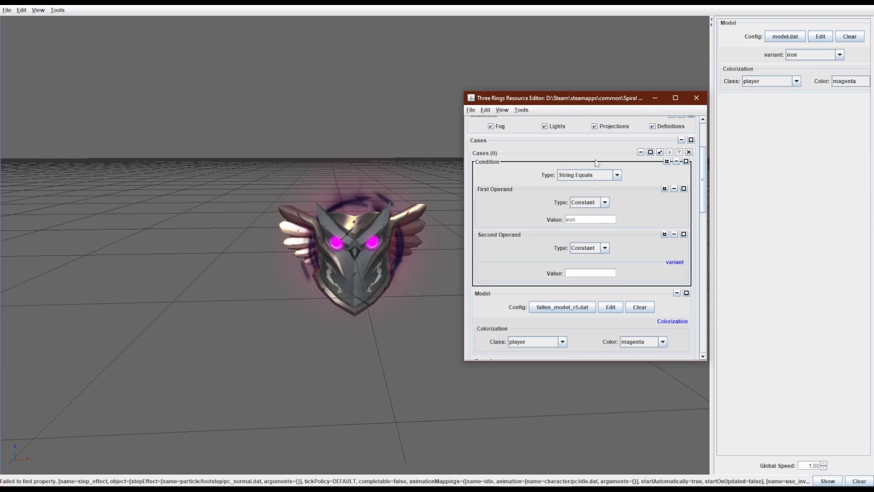
Review the case from its condition to its model, and view the model files available in place of fallen_model_r5.dat without choosing another
scroll(612, 189, "down", 3)
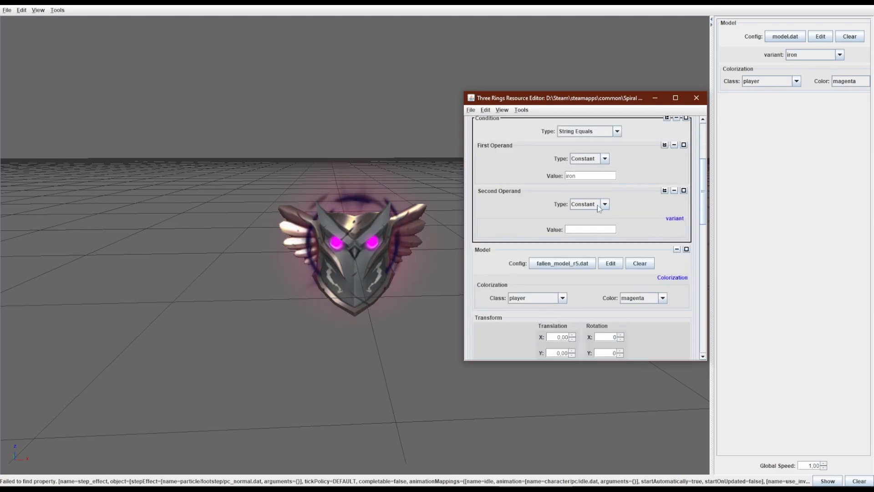
scroll(597, 205, "down", 3)
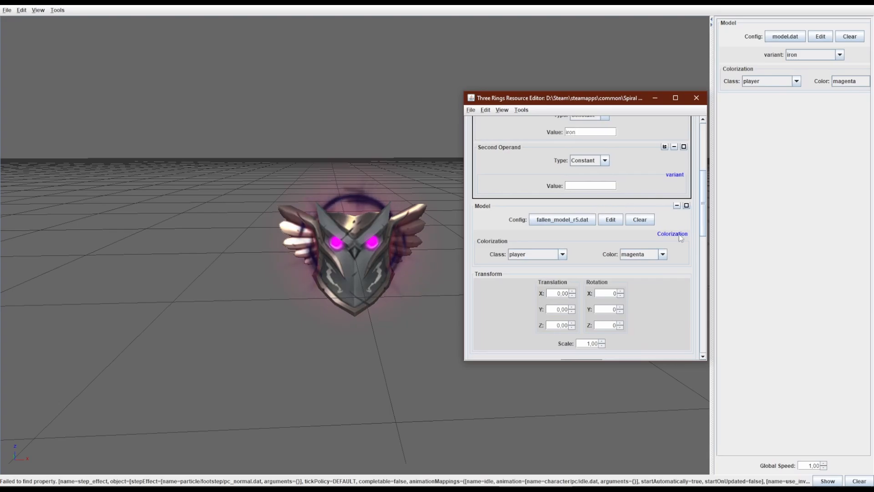
scroll(679, 234, "up", 6)
scroll(499, 175, "up", 3)
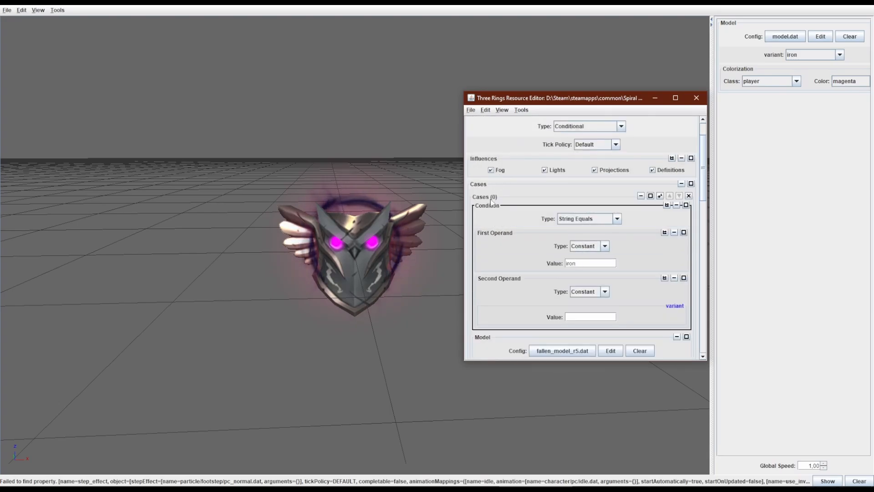
scroll(488, 198, "down", 3)
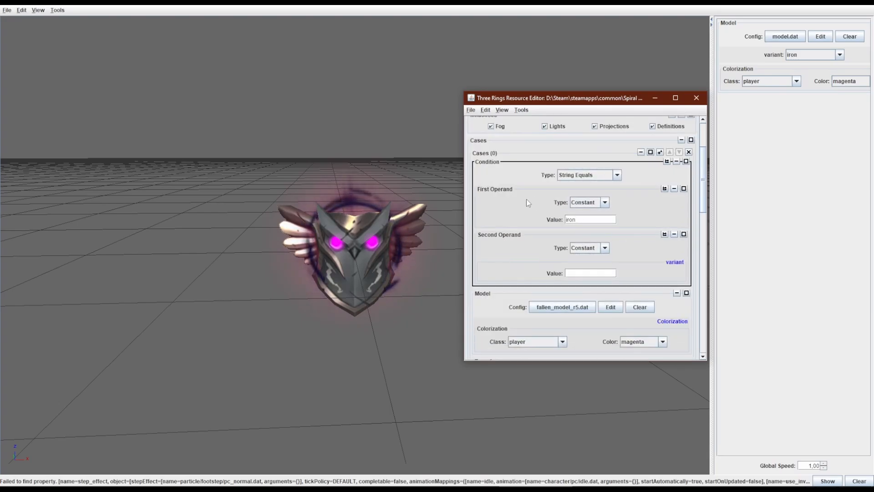
scroll(594, 206, "down", 9)
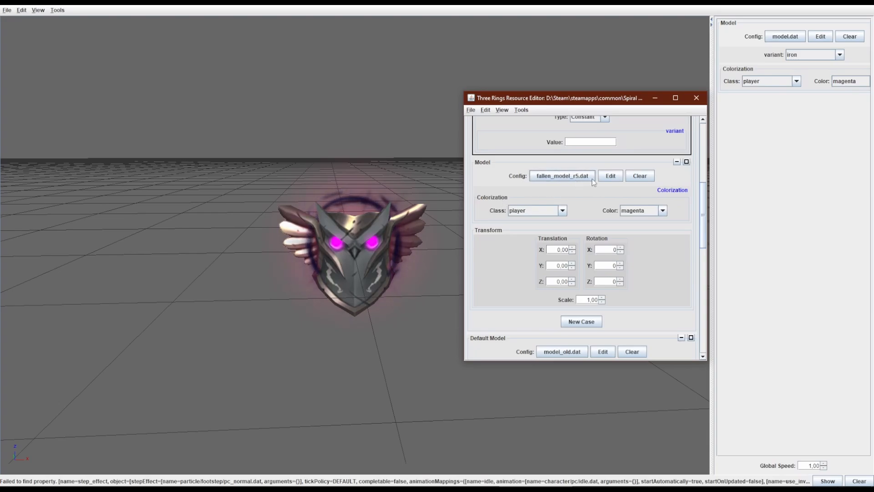
left_click(577, 177)
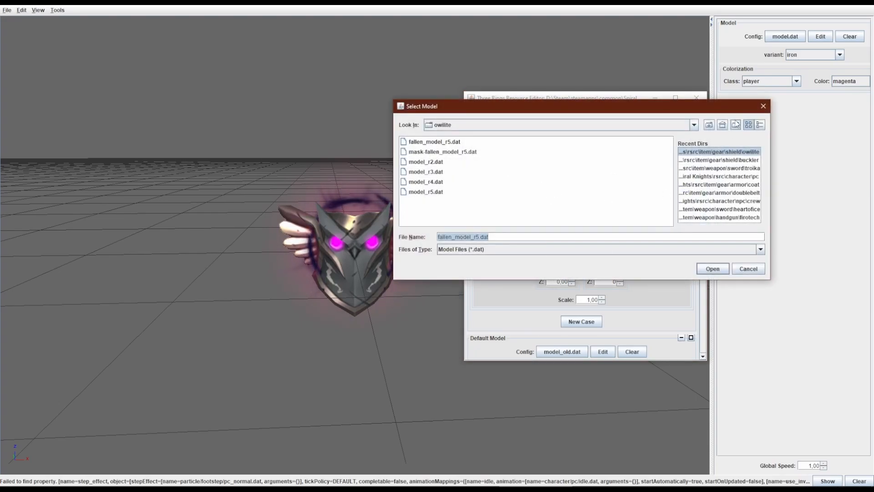
left_click(763, 106)
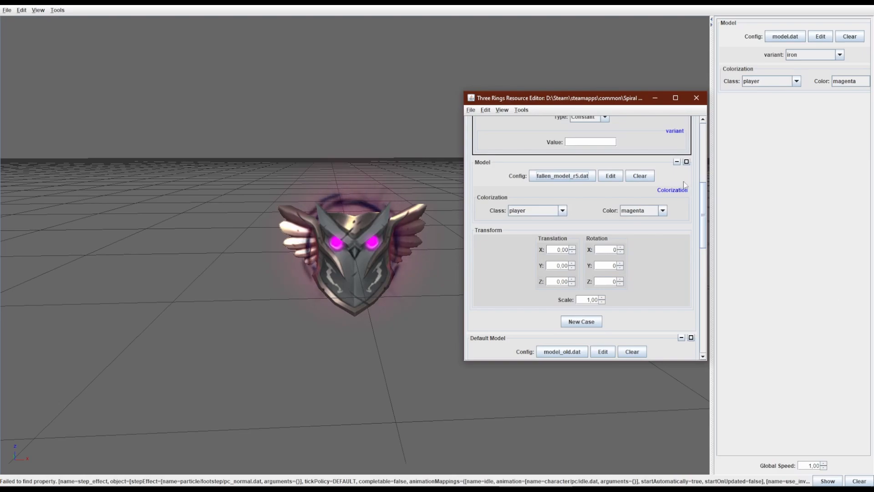
Trace the case from its iron operand through the model and transform to the option for adding another case
scroll(684, 182, "up", 5)
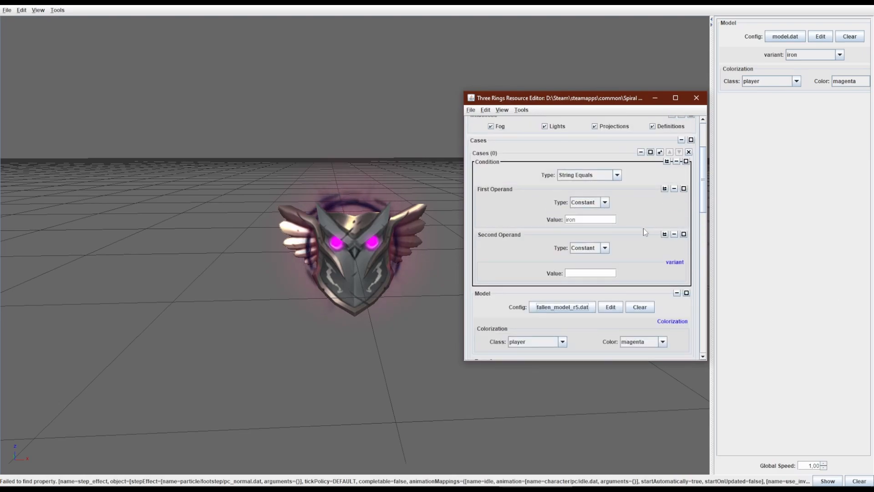
left_click(576, 220)
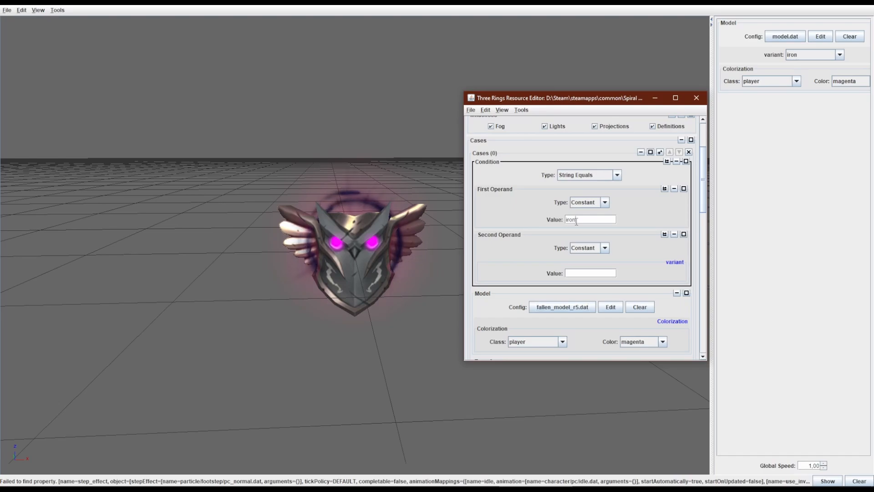
double_click(576, 220)
scroll(577, 222, "down", 3)
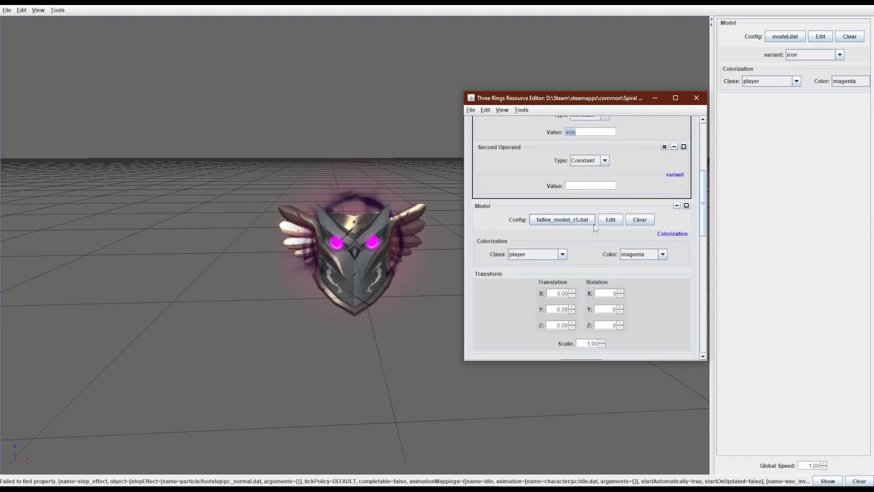
scroll(621, 240, "down", 3)
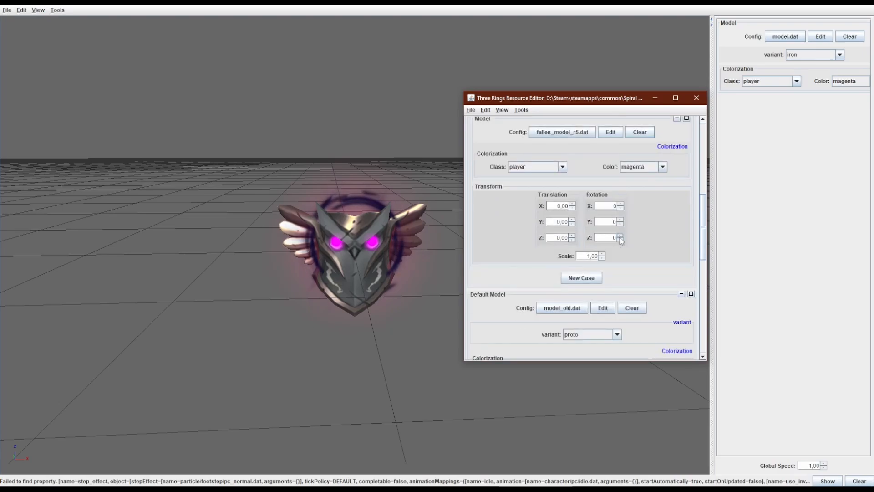
scroll(624, 242, "down", 3)
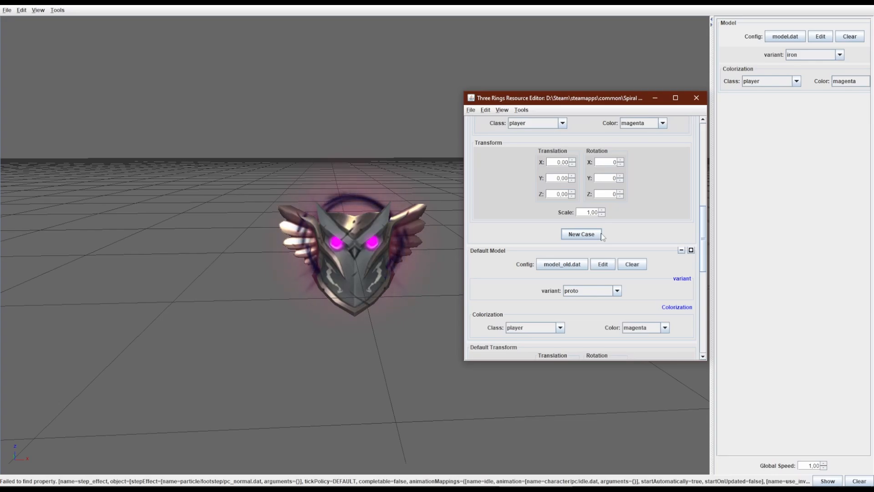
left_click(581, 234)
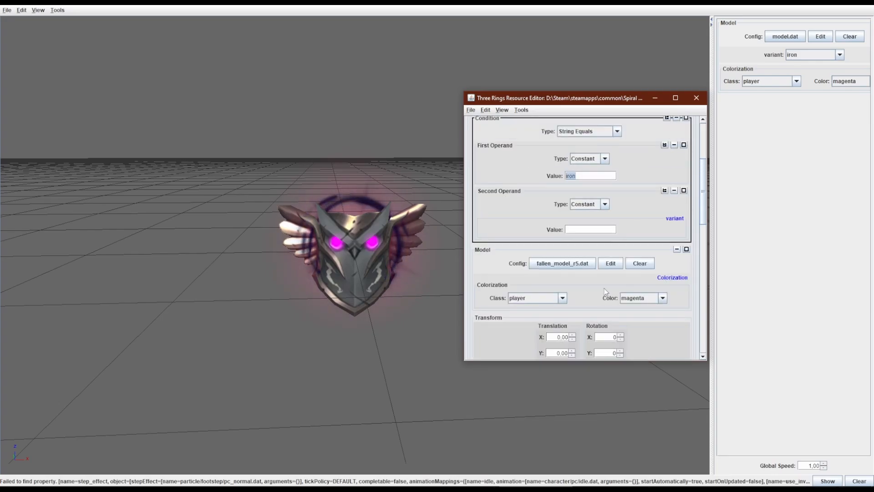
left_click(592, 172)
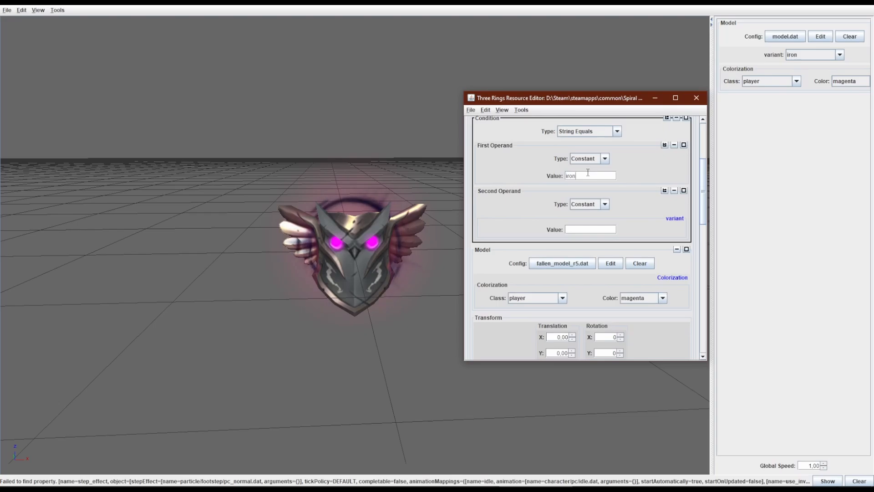
scroll(587, 177, "down", 3)
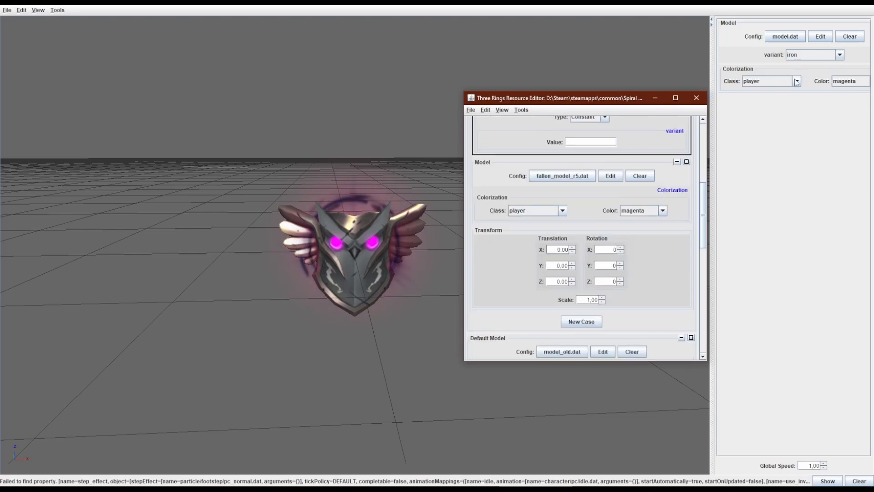
Check the shield's variant choices, keep iron, and compare the default model with the variant and Colorization parameter paths
left_click(797, 58)
left_click(768, 101)
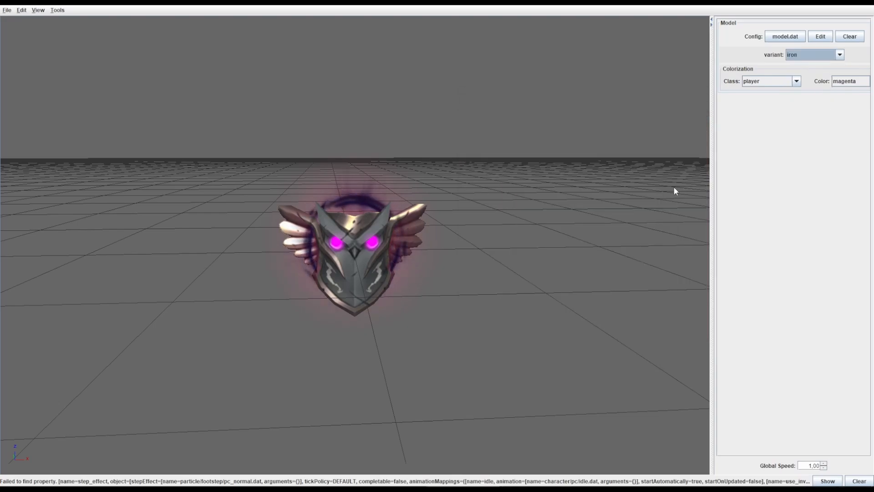
key("alt+Tab")
scroll(628, 205, "down", 8)
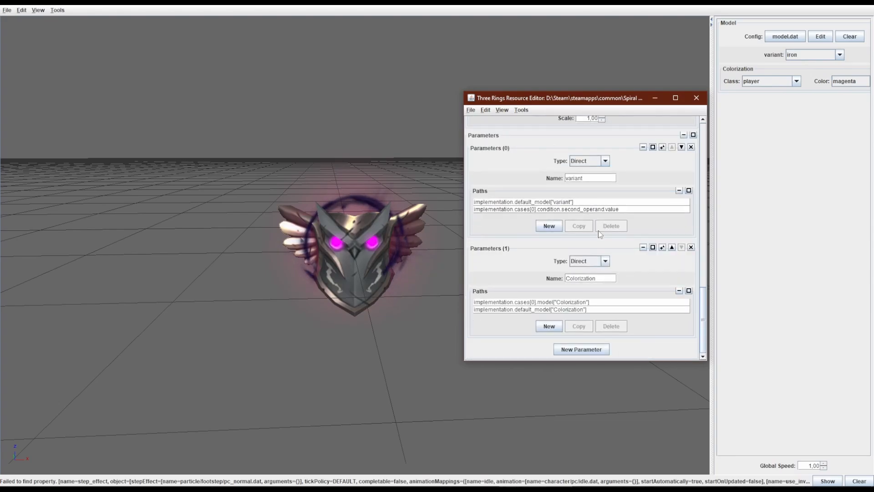
scroll(598, 230, "up", 8)
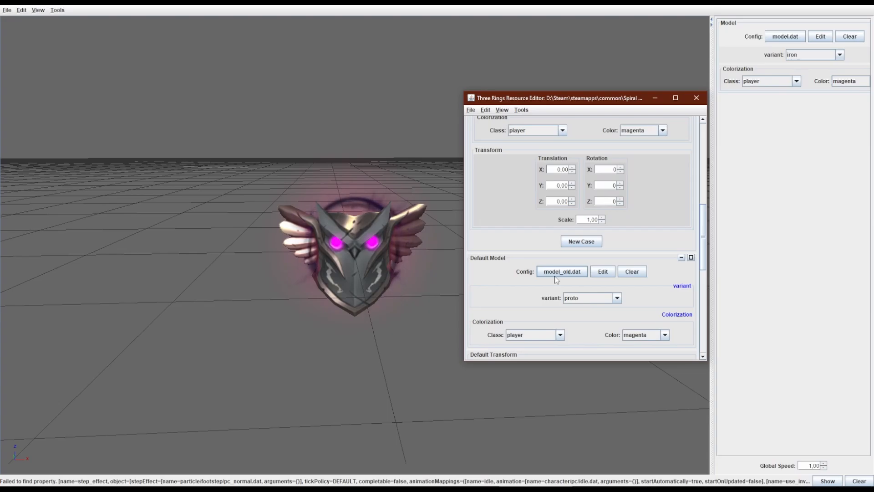
scroll(564, 291, "down", 4)
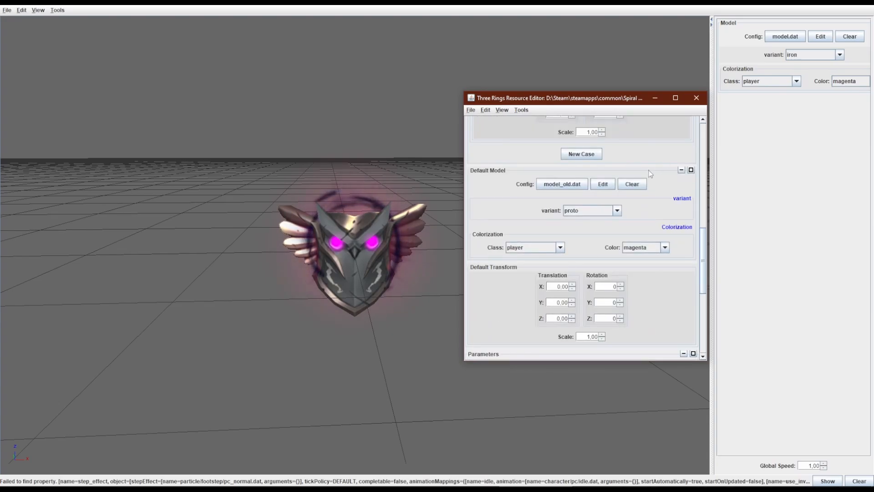
scroll(640, 181, "down", 10)
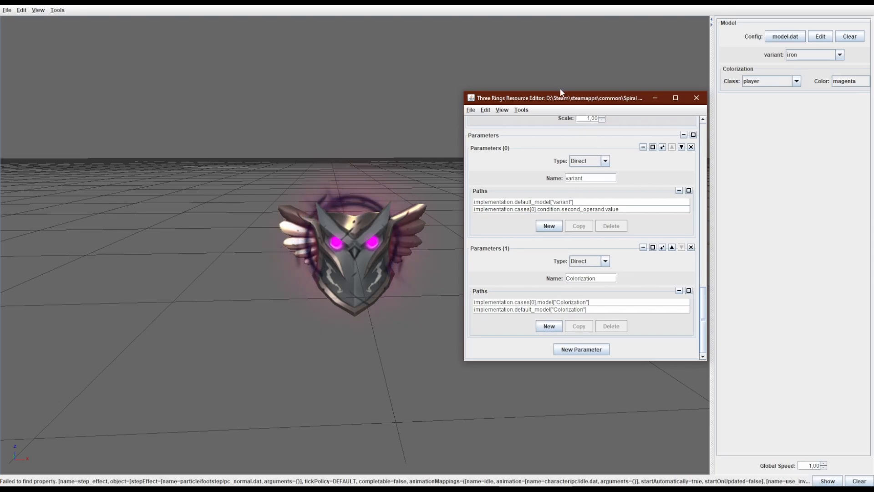
Switch the shield's config editor to tree view, expand the Conditional implementation, and enlarge the window and its property area
left_click_drag(551, 99, 468, 80)
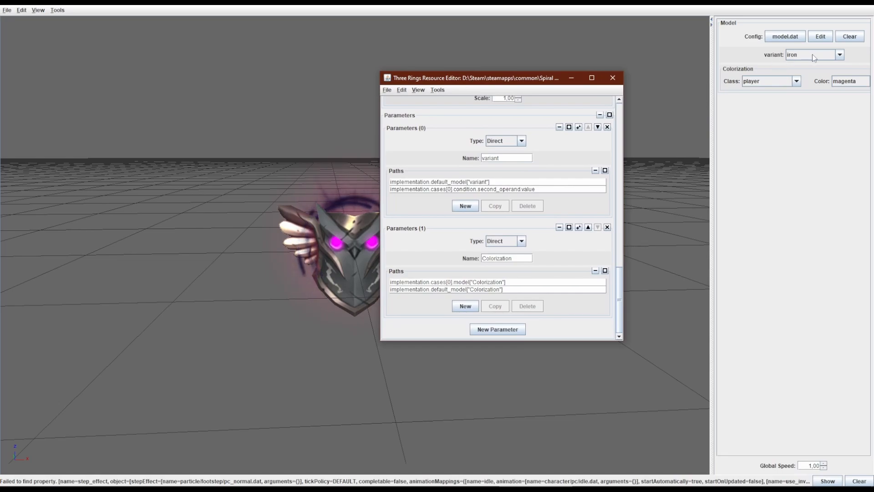
left_click(437, 182)
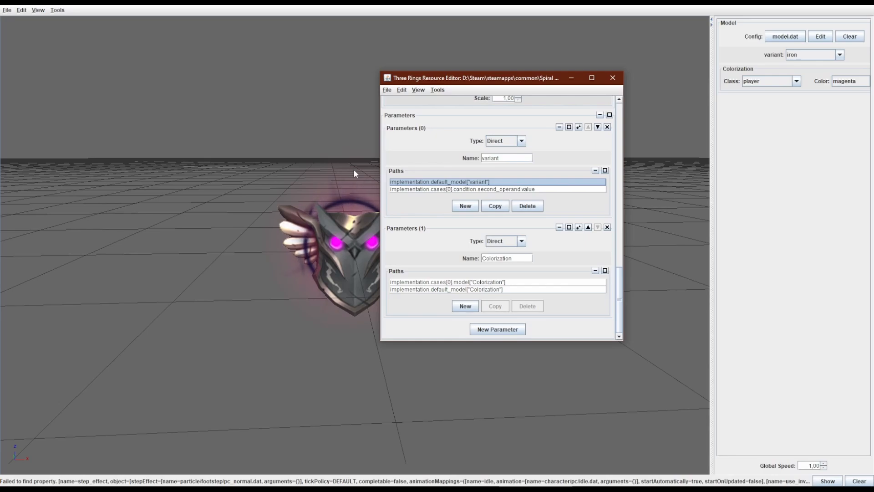
left_click(418, 90)
left_click(428, 101)
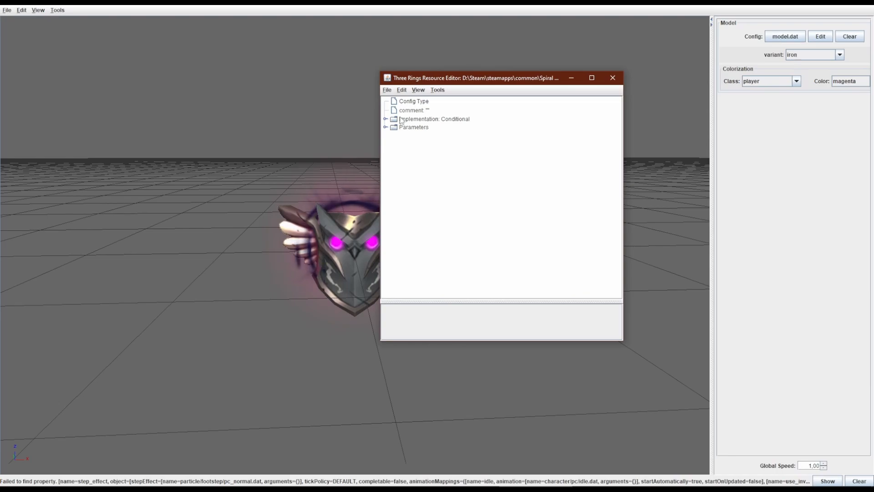
double_click(402, 120)
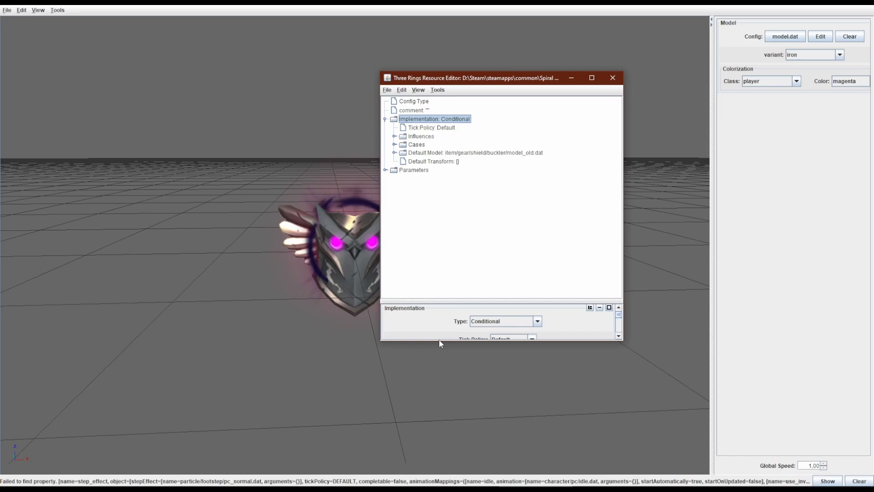
left_click_drag(414, 340, 421, 450)
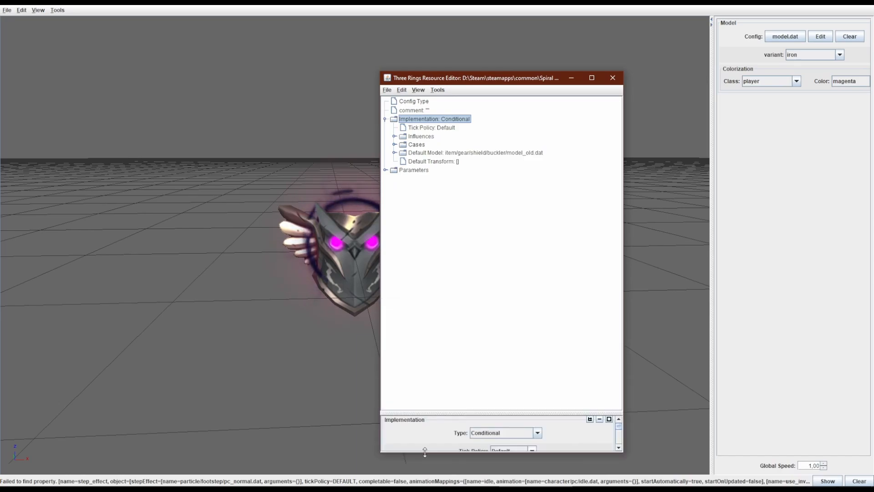
left_click_drag(447, 404, 542, 248)
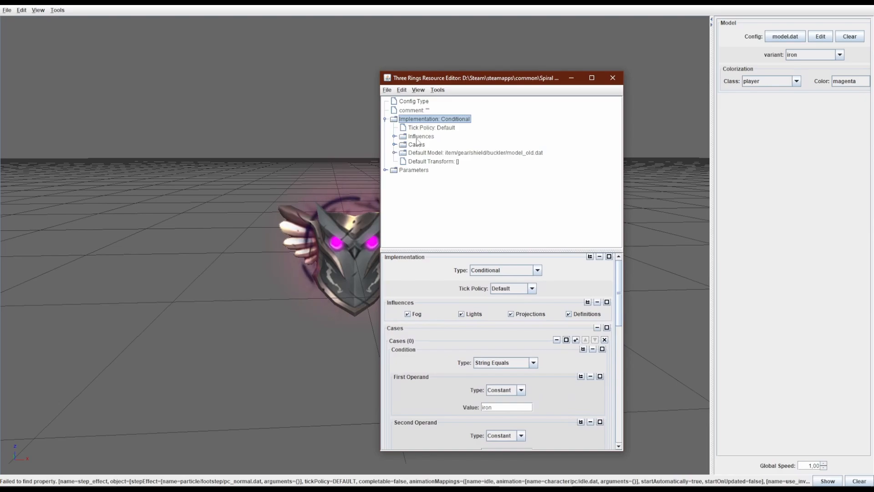
Examine the Conditional implementation's influences, default model and case 0 in the tree, down to the case's model and Colorization
scroll(509, 336, "down", 12)
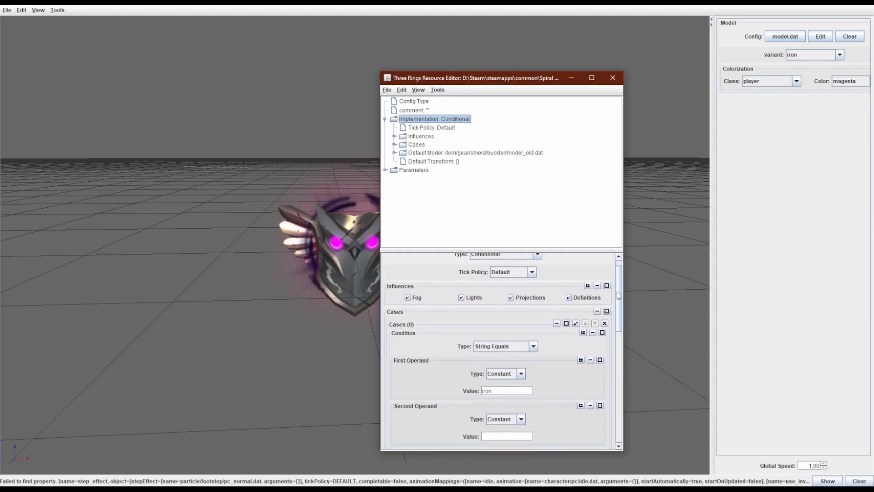
left_click_drag(618, 293, 627, 421)
scroll(590, 282, "up", 15)
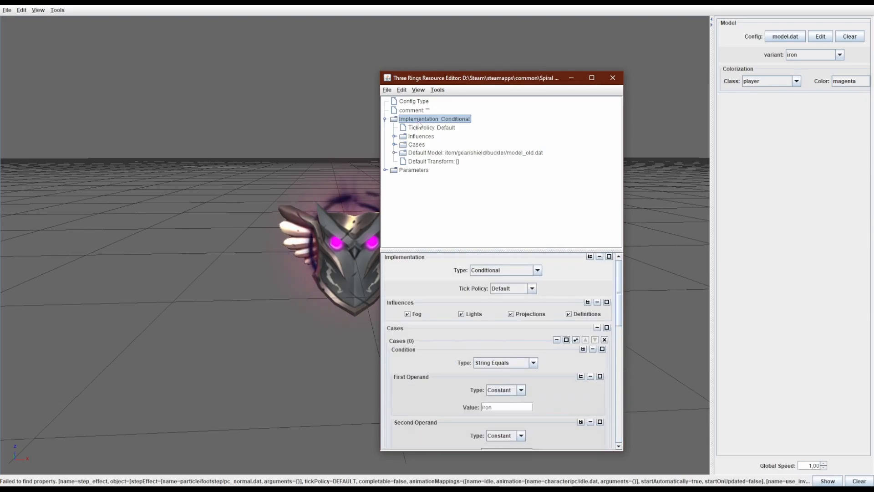
double_click(421, 136)
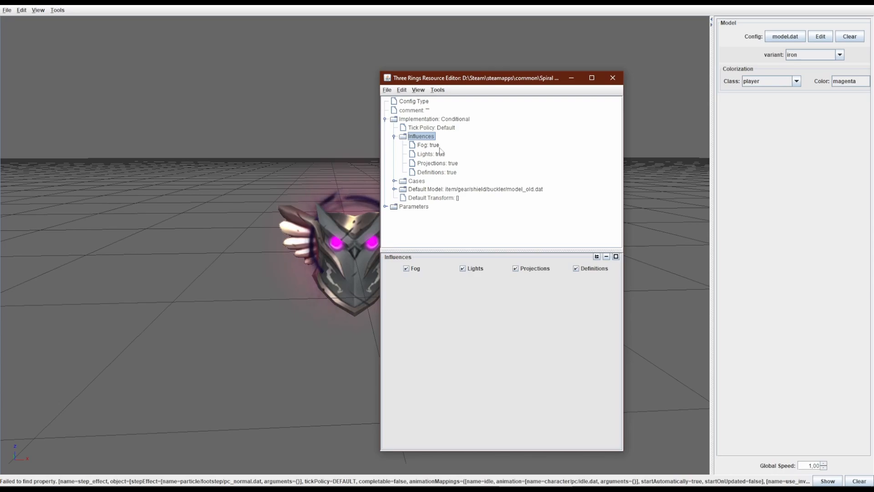
left_click(424, 189)
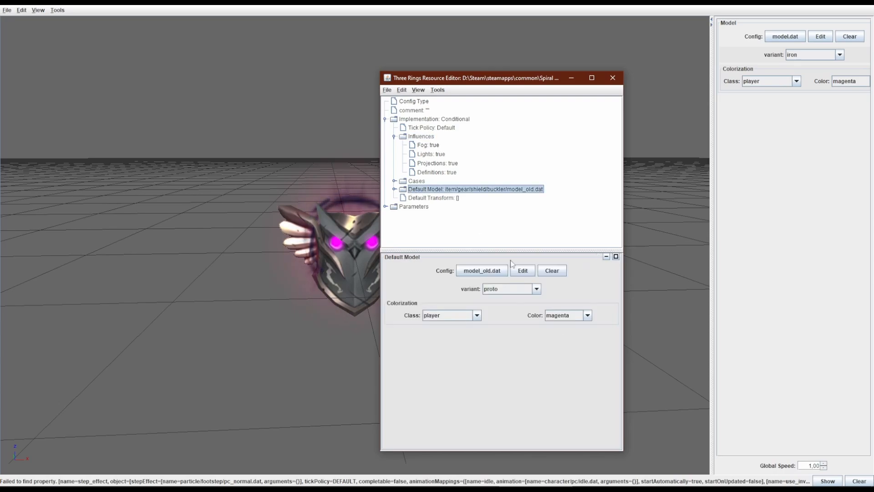
double_click(416, 181)
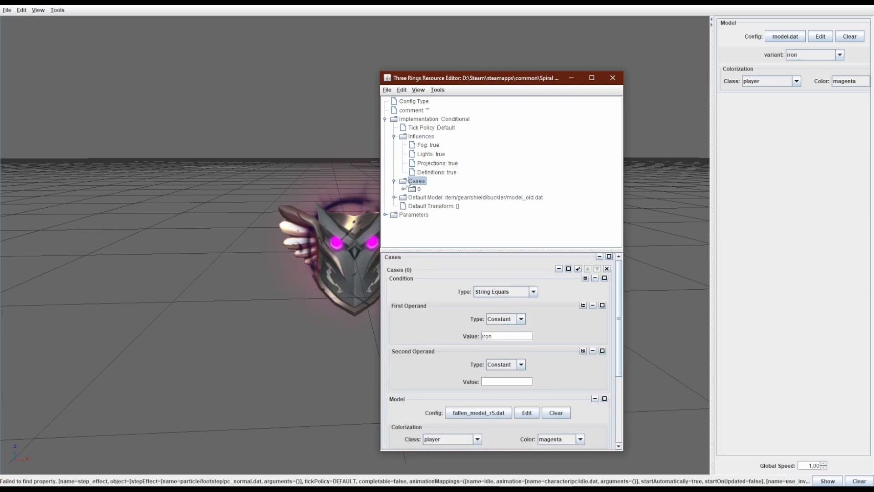
double_click(418, 188)
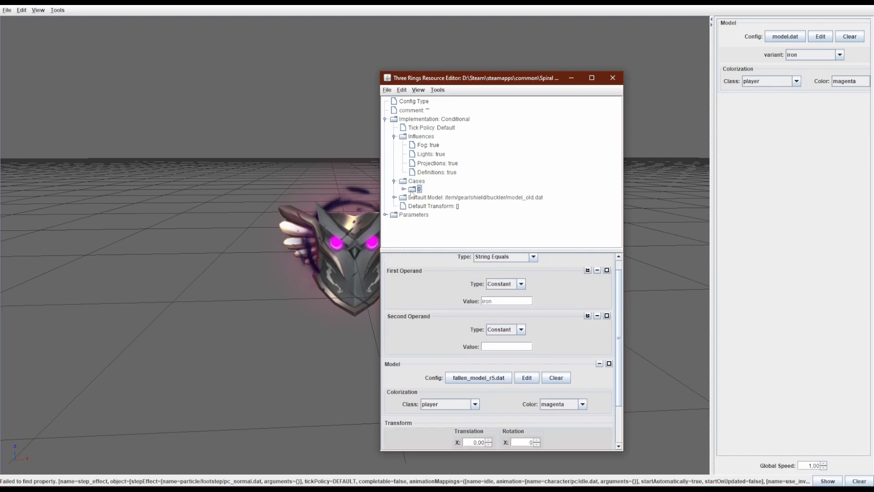
double_click(436, 205)
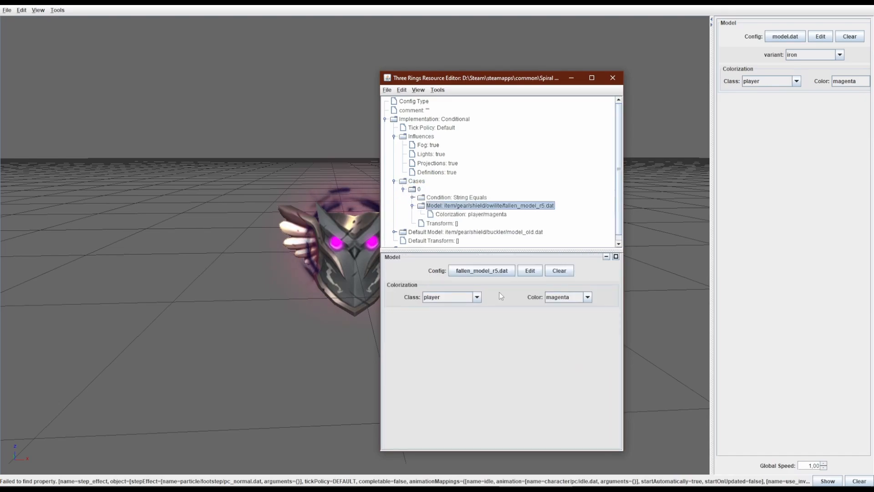
scroll(450, 214, "down", 1)
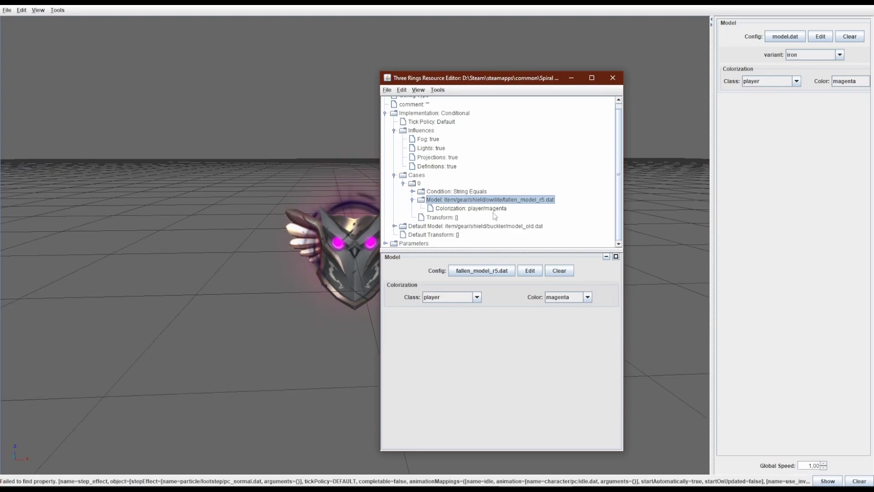
Expand the parameters in the tree and check the names of the variant and Colorization parameters
double_click(422, 243)
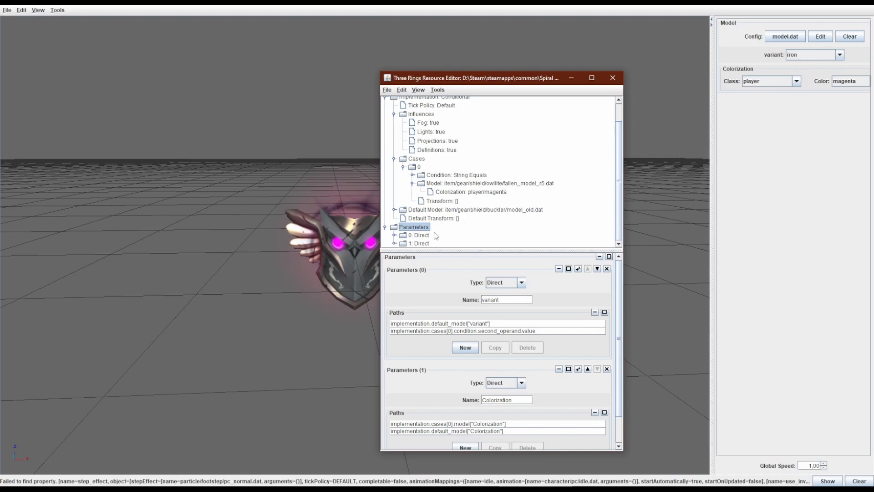
double_click(514, 301)
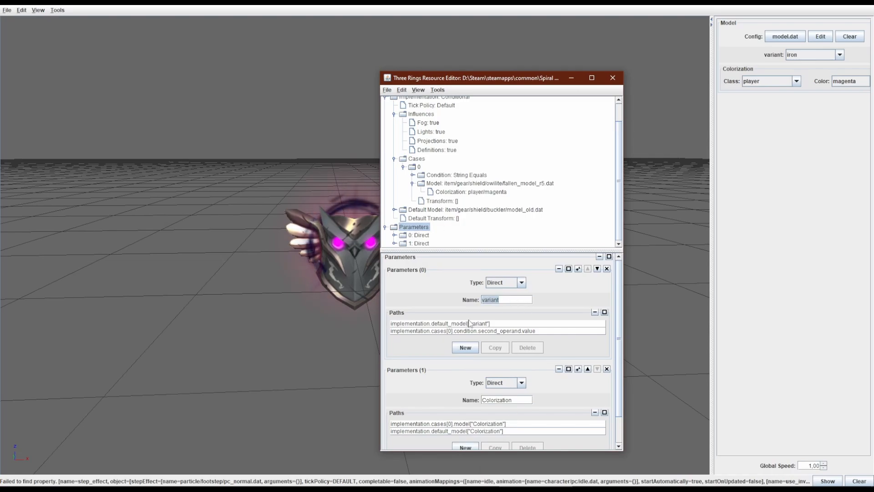
double_click(512, 400)
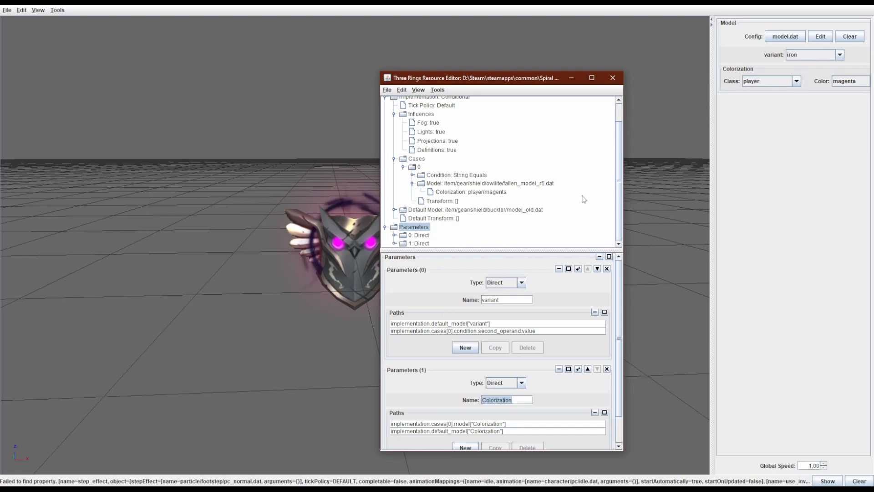
Try the player colors crimson and orange on the shield, and set its color to amber
left_click(856, 82)
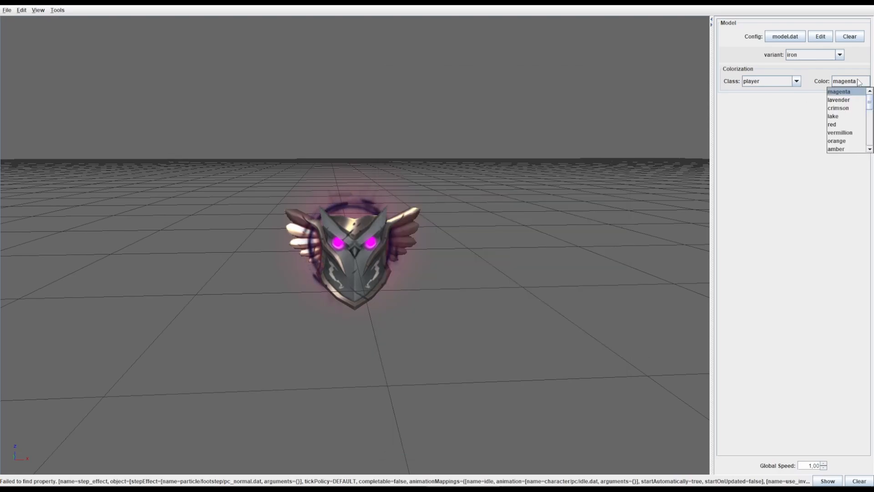
left_click(847, 108)
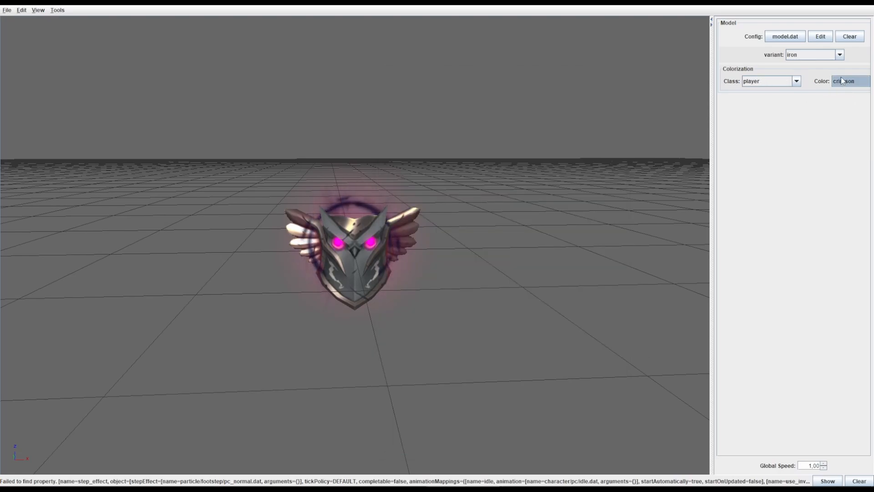
left_click(836, 140)
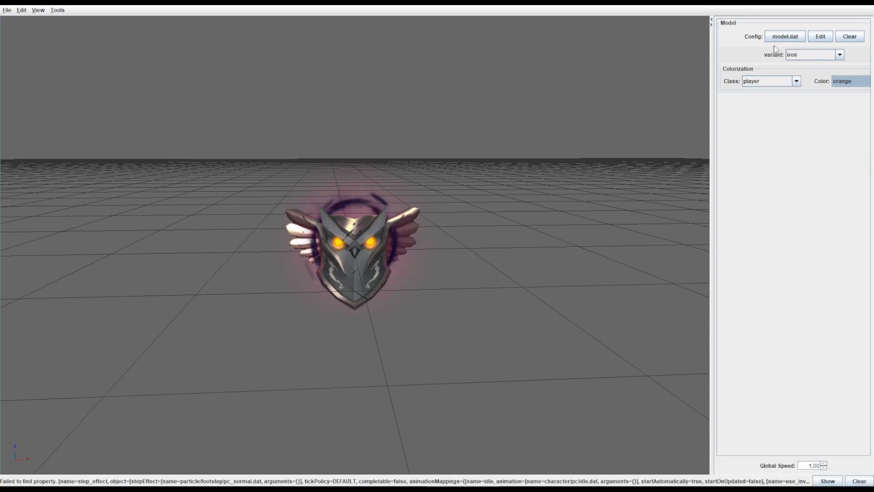
left_click(833, 84)
left_click(831, 108)
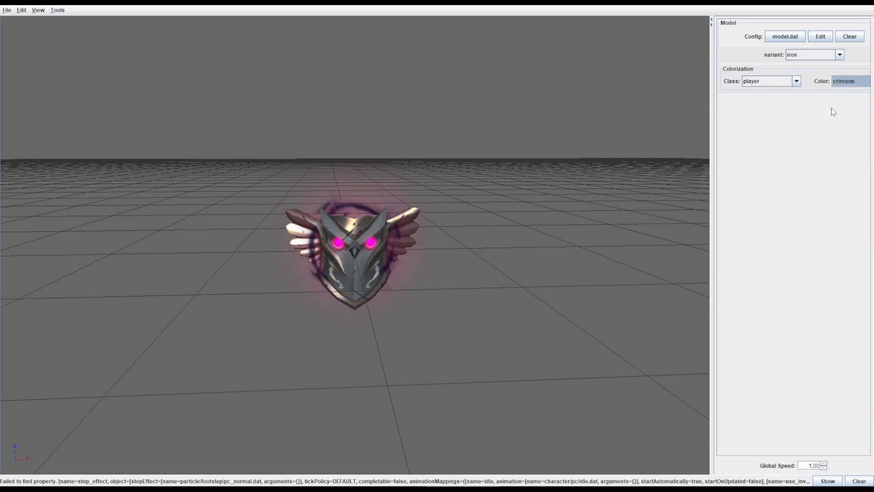
left_click(847, 81)
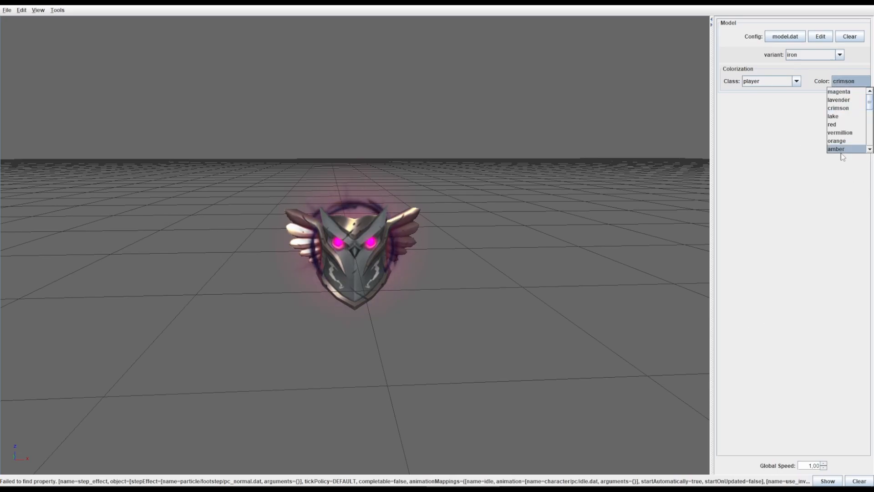
left_click(842, 148)
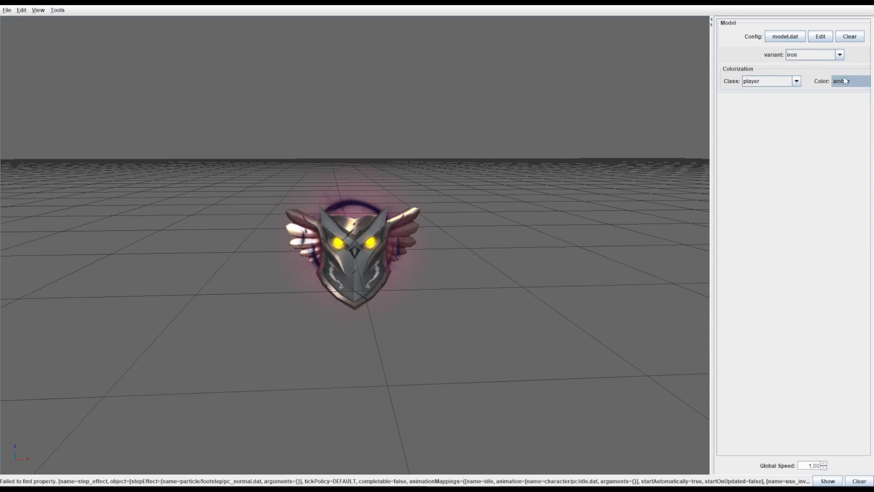
Return to the config editor and compare the Colorization and variant parameter paths with the Conditional implementation's structure
left_click(522, 480)
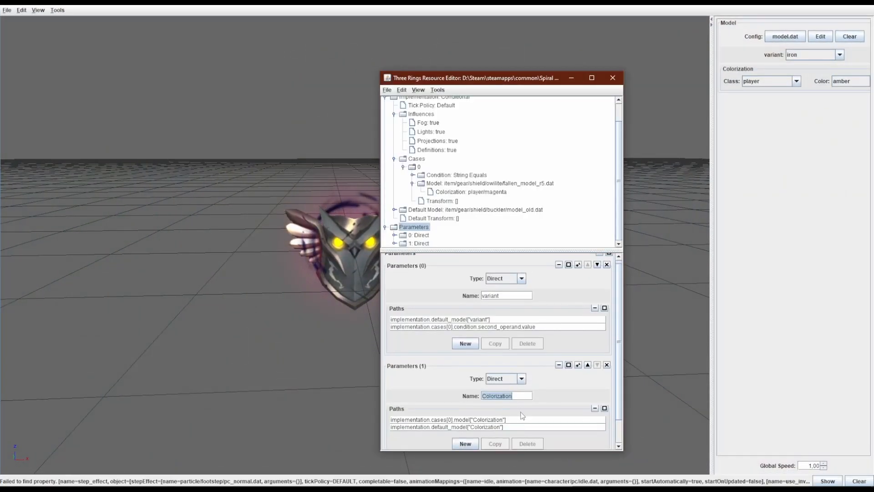
left_click(510, 420)
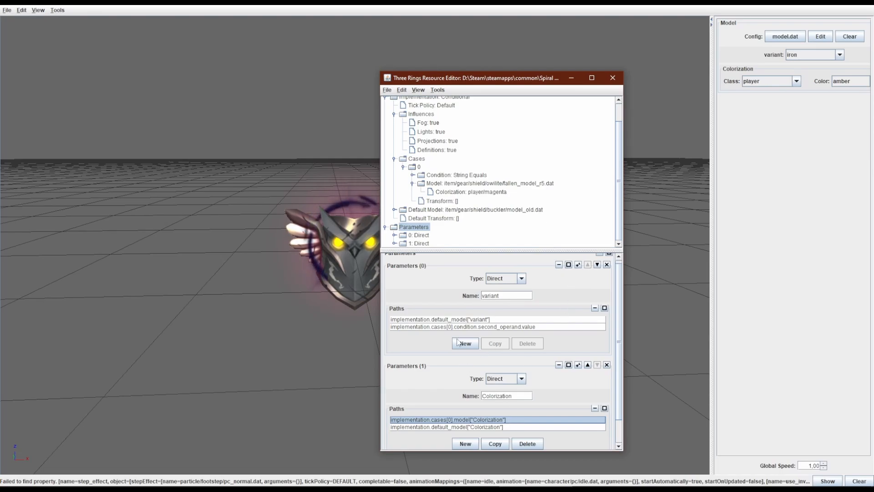
scroll(461, 209, "up", 1)
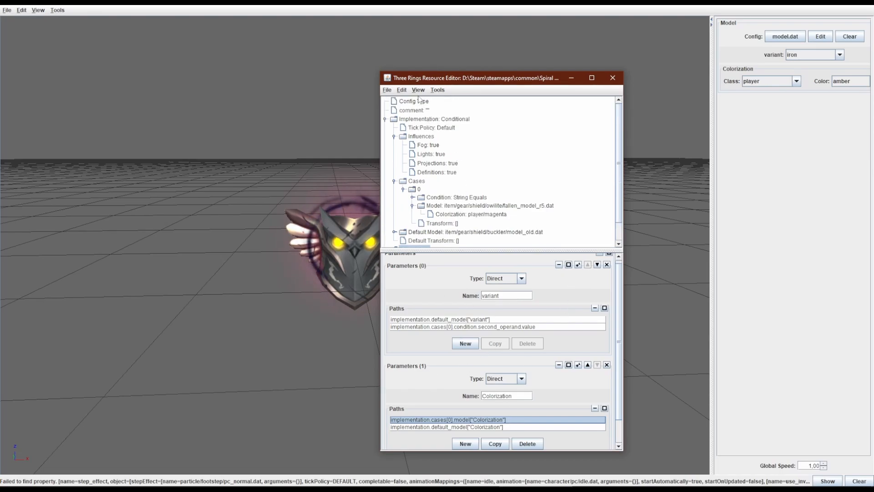
left_click(411, 119)
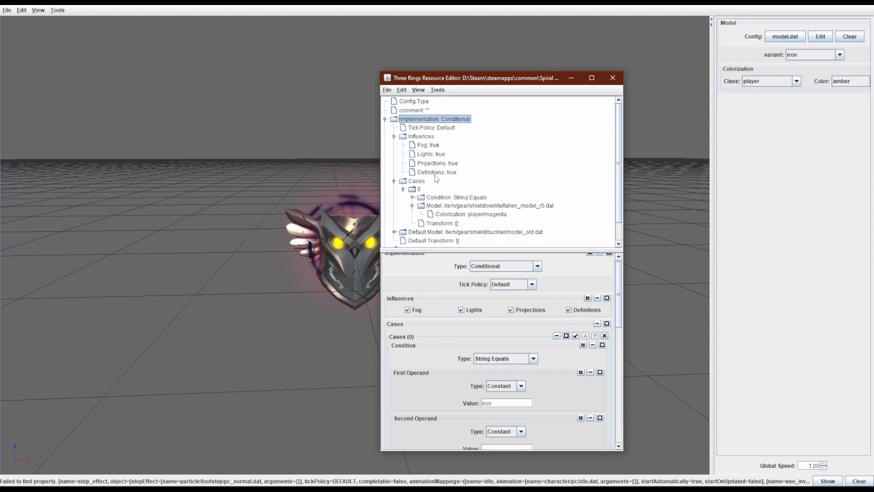
scroll(437, 179, "down", 1)
left_click(415, 227)
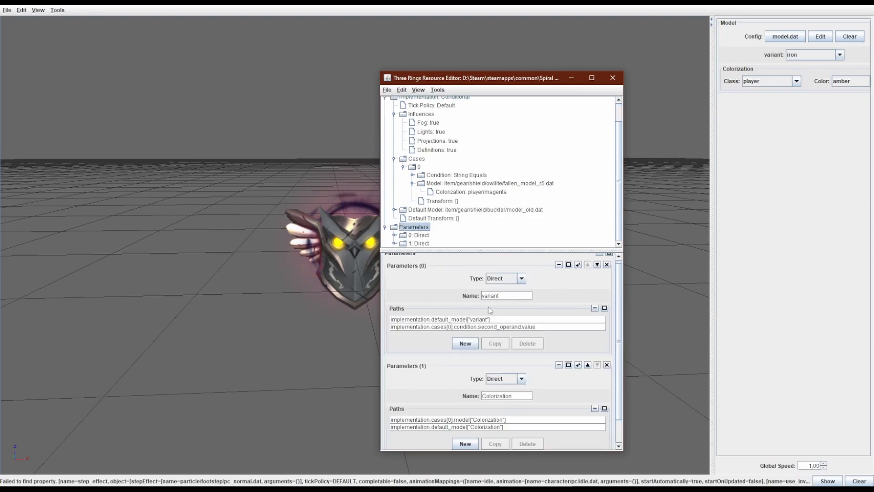
scroll(491, 308, "up", 1)
scroll(437, 160, "up", 1)
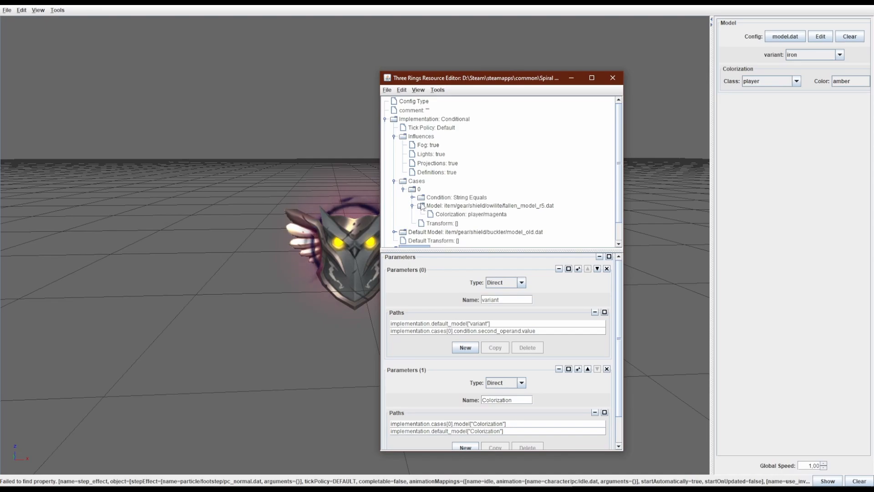
Check the Colorization of case 0's model and relate it to the direct parameters
left_click(444, 215)
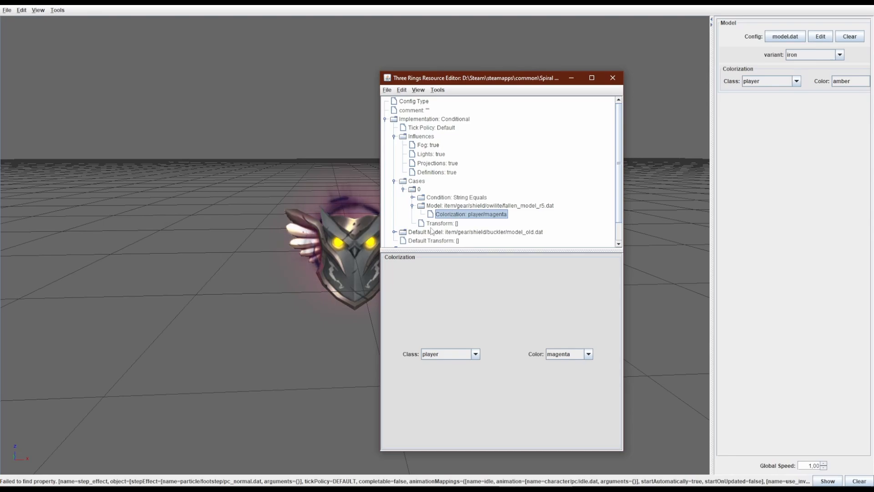
scroll(402, 236, "down", 1)
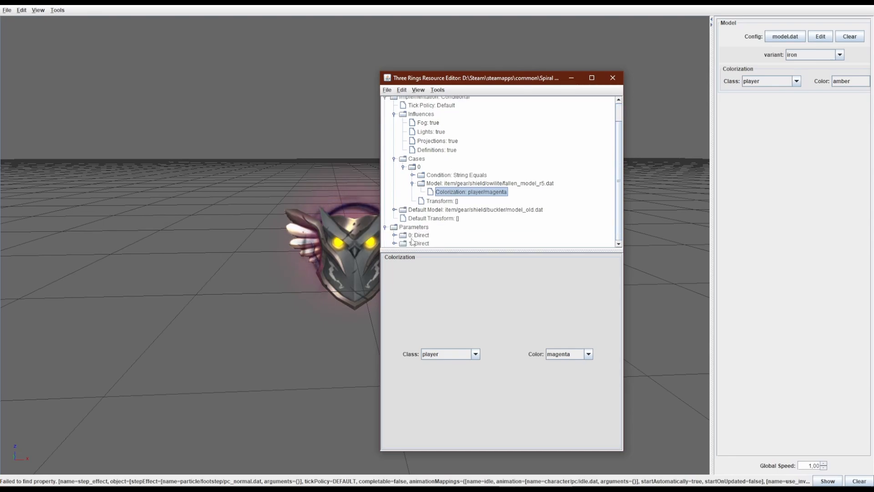
left_click(421, 235)
left_click(410, 227)
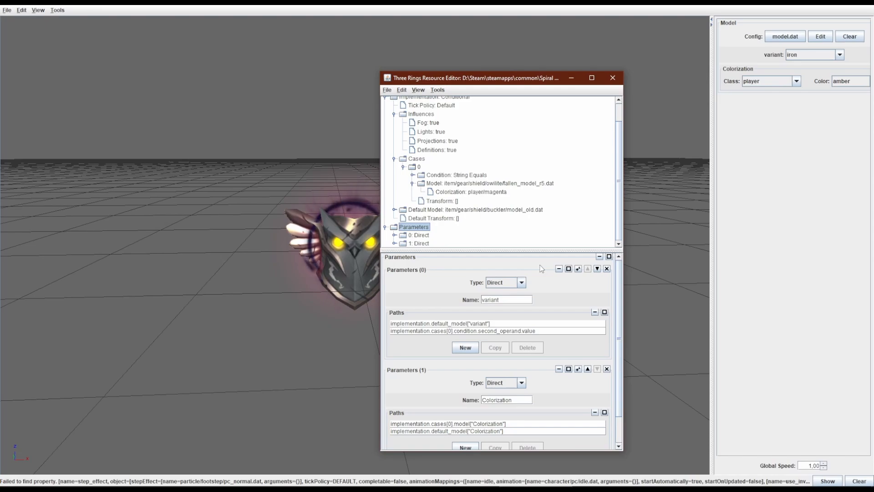
Set the shield's variant to proto and load model_old.dat from the buckler folder in place of model.dat
left_click(796, 54)
left_click(813, 66)
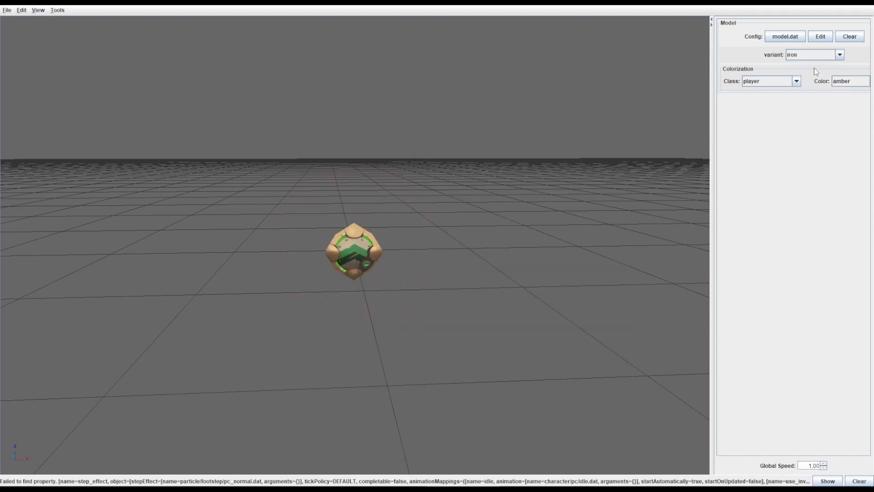
left_click(813, 56)
left_click(815, 62)
left_click(776, 40)
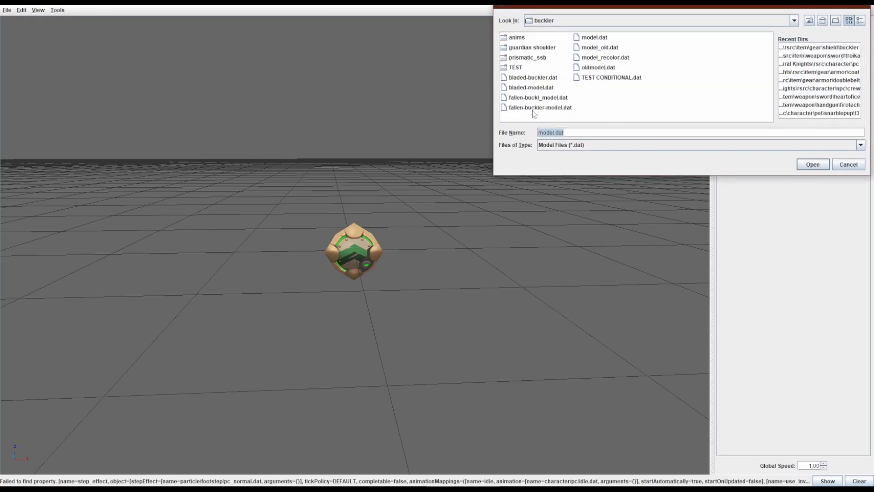
double_click(608, 48)
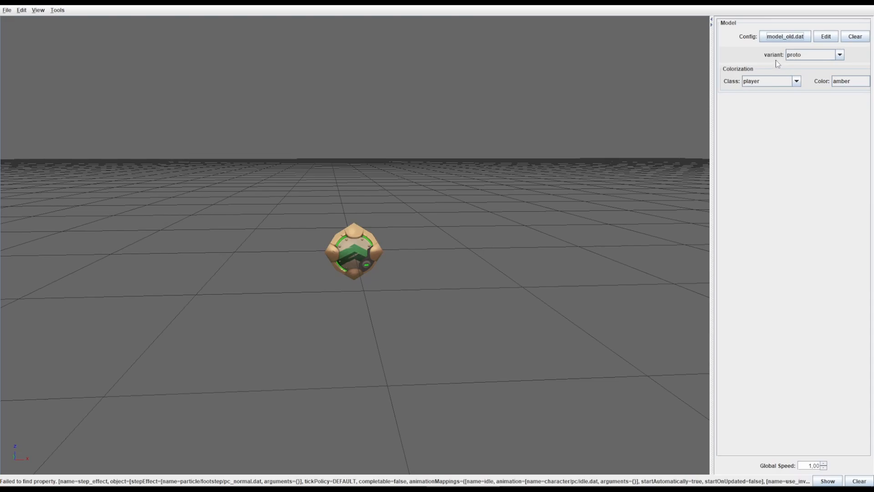
Preview the proto(green), swiftstrike and force buckler variants on the shield, and return the variant to proto
left_click(800, 55)
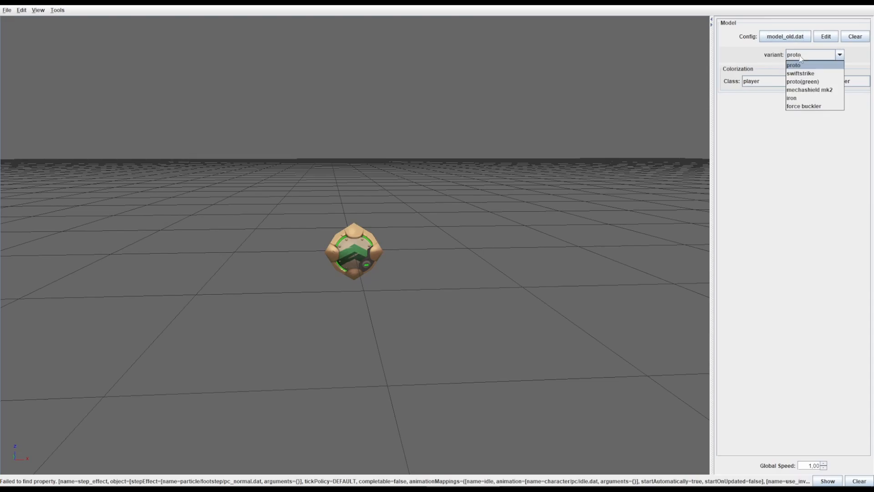
left_click(803, 82)
left_click(809, 55)
left_click(813, 80)
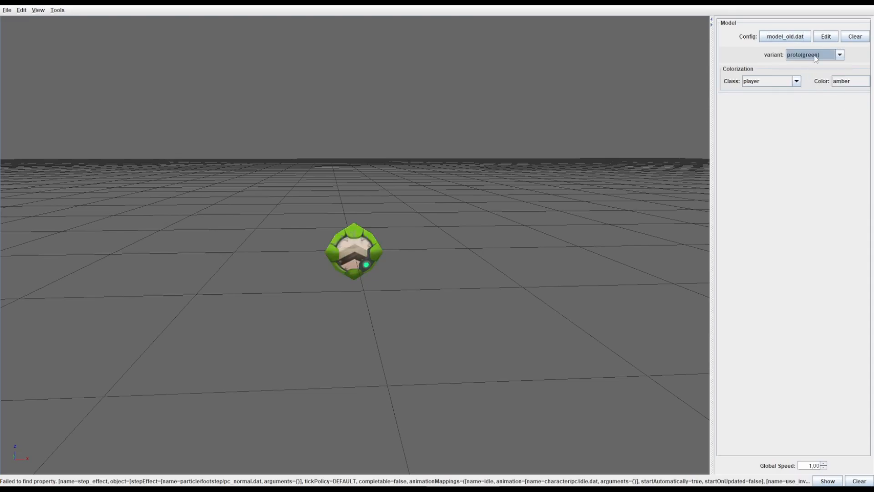
left_click(814, 56)
left_click(813, 72)
left_click(814, 56)
left_click(813, 107)
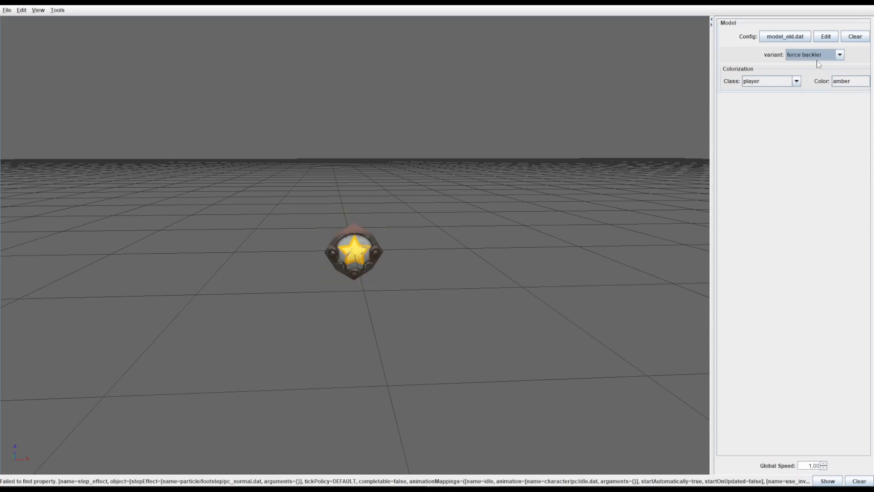
left_click(817, 56)
left_click(793, 65)
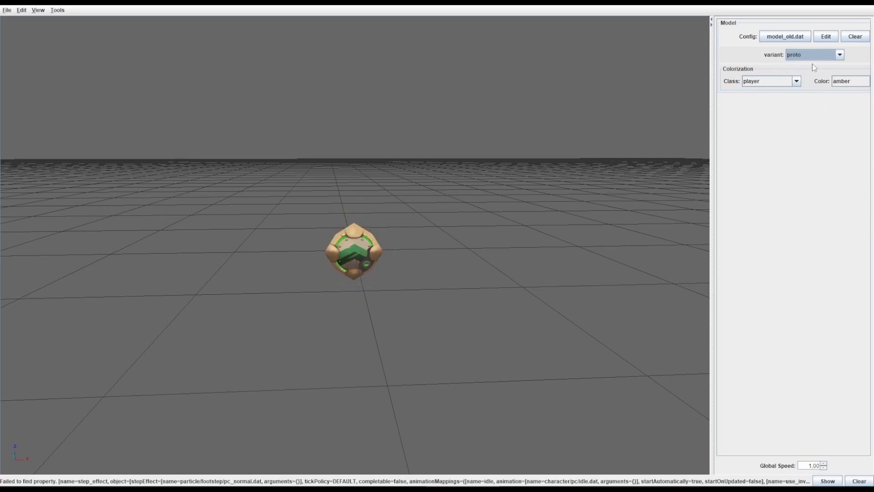
Switch to the config editor and trace the variant parameter's default_model path to the variant of the Default Model
left_click(523, 477)
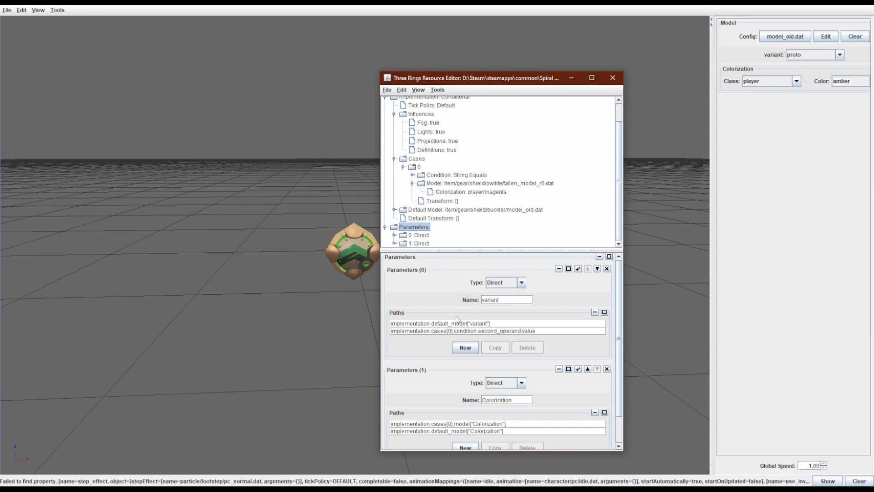
left_click(422, 330)
left_click(402, 324)
scroll(437, 200, "up", 1)
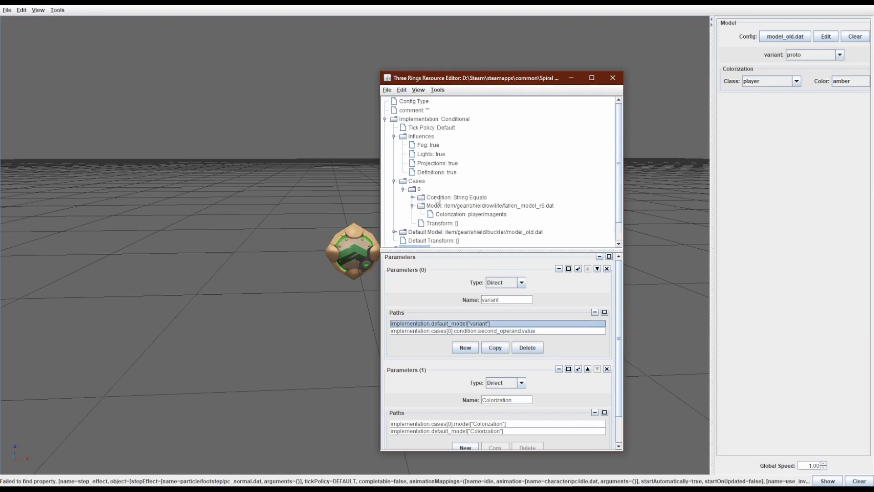
scroll(427, 125, "down", 1)
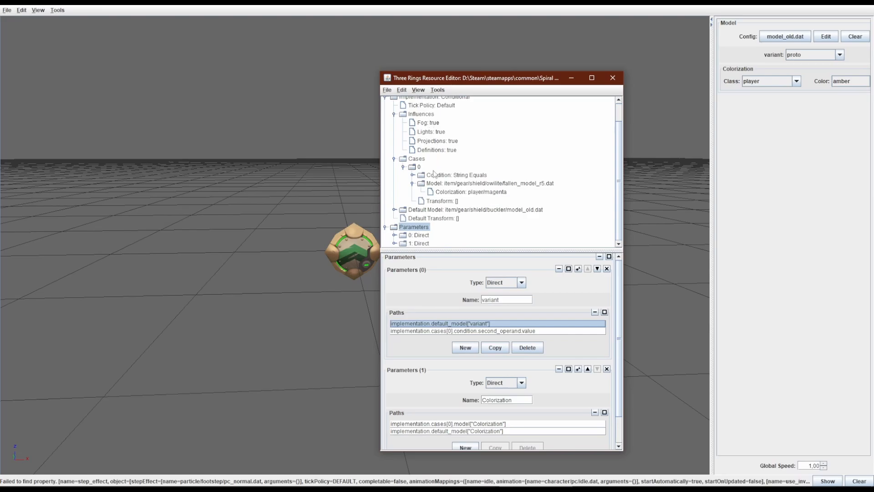
double_click(427, 210)
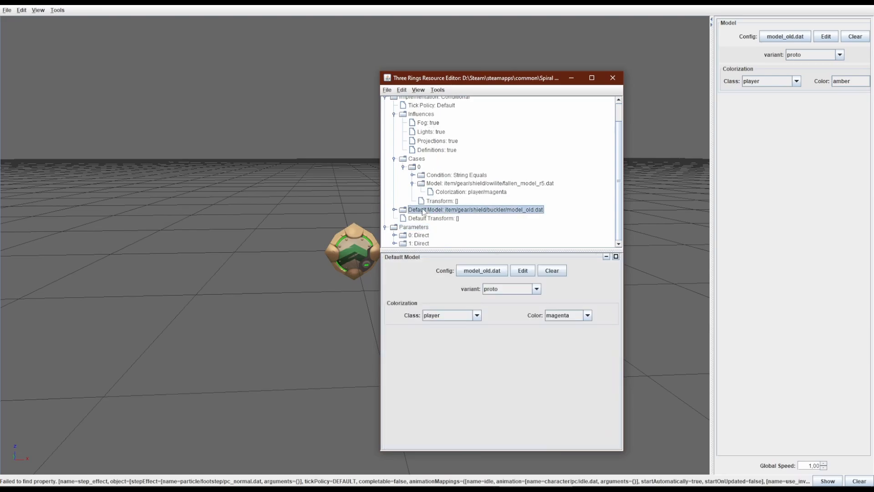
scroll(416, 227, "down", 1)
left_click(416, 226)
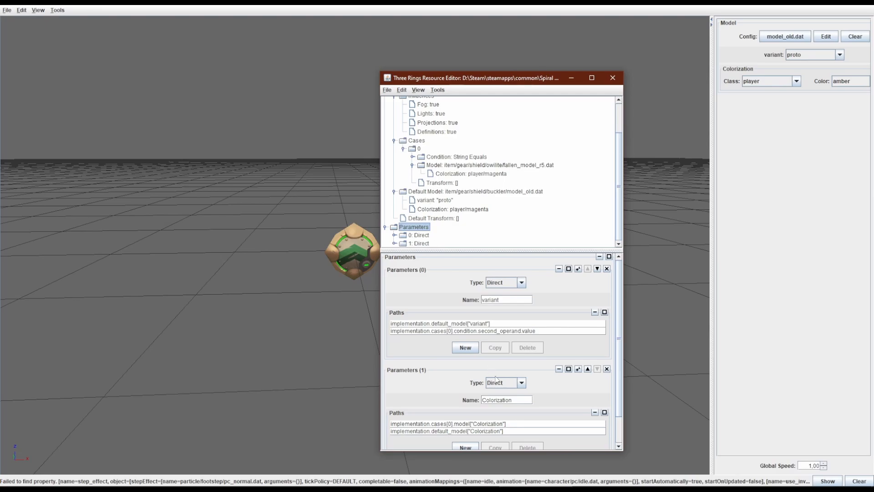
scroll(478, 324, "down", 1)
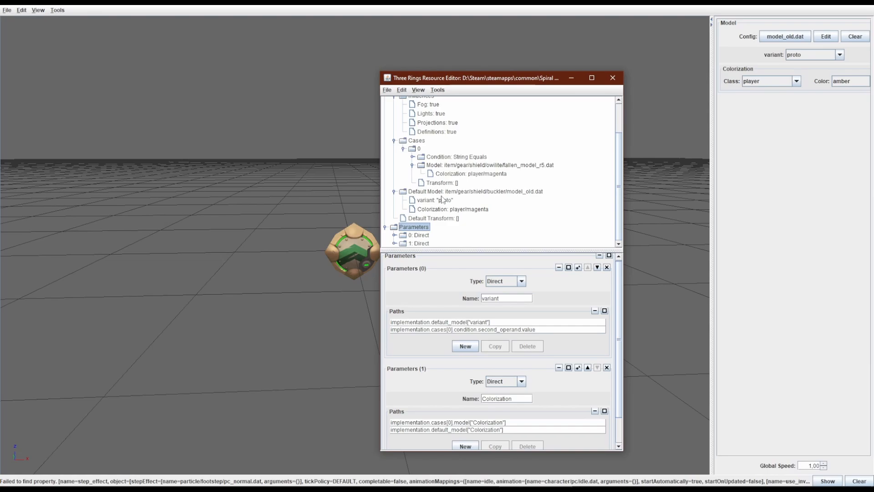
scroll(450, 187, "up", 2)
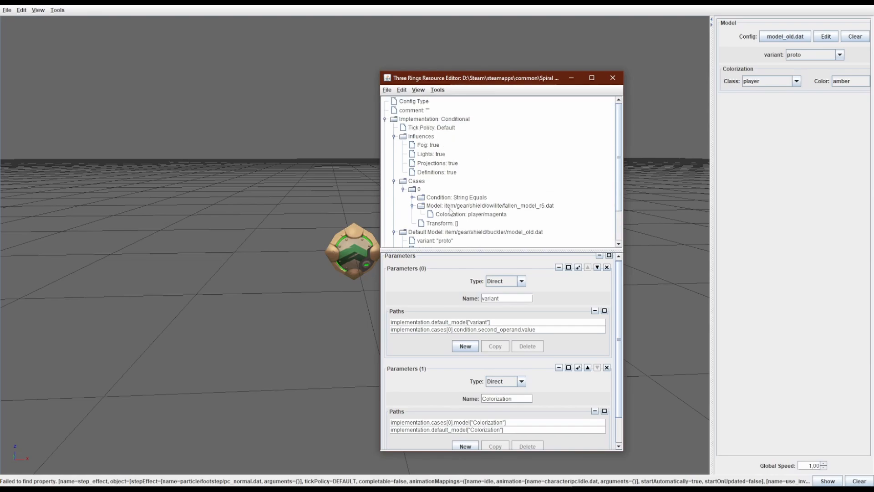
Examine the operands of case 0's String Equals condition and relate them to the variant and Colorization direct parameters
double_click(421, 198)
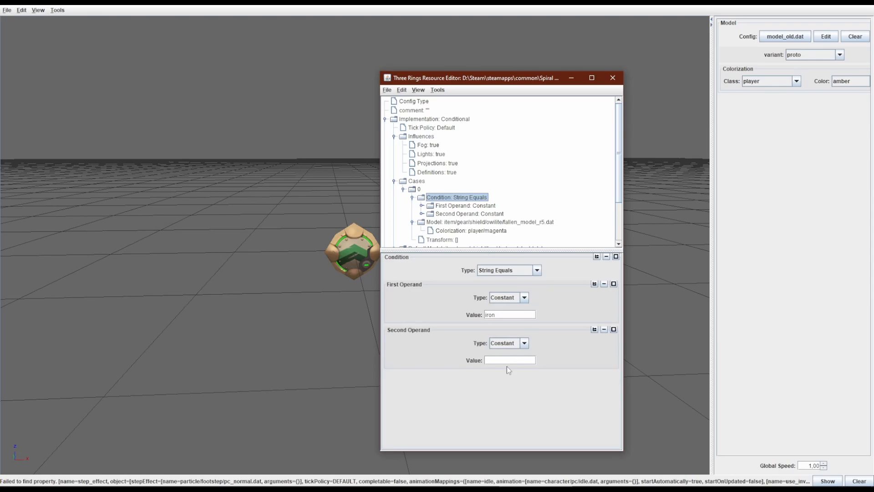
left_click(500, 363)
scroll(476, 227, "down", 2)
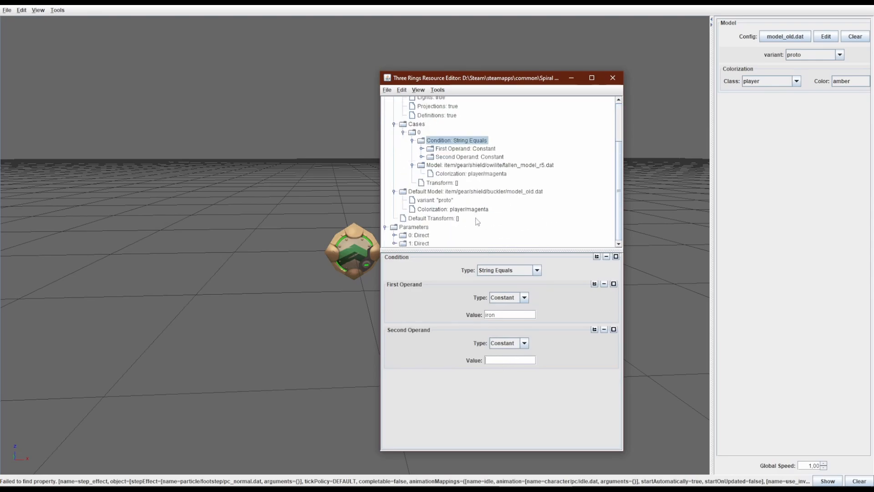
double_click(428, 243)
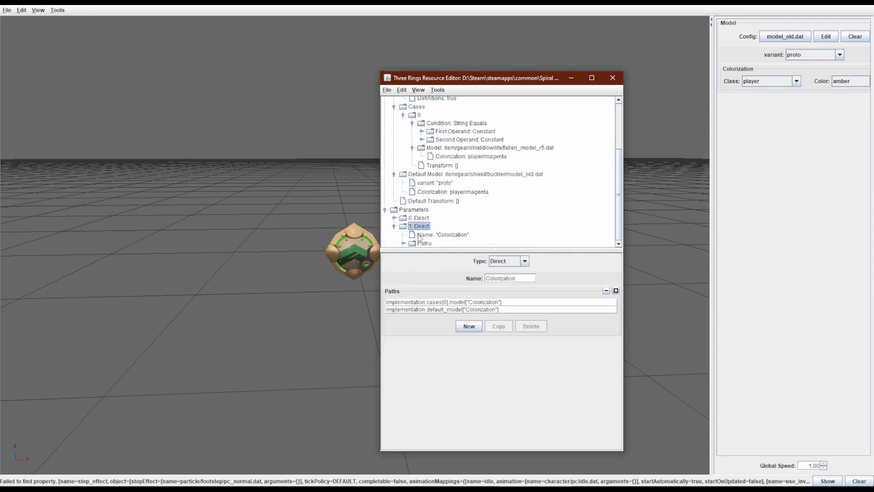
double_click(421, 219)
left_click(431, 227)
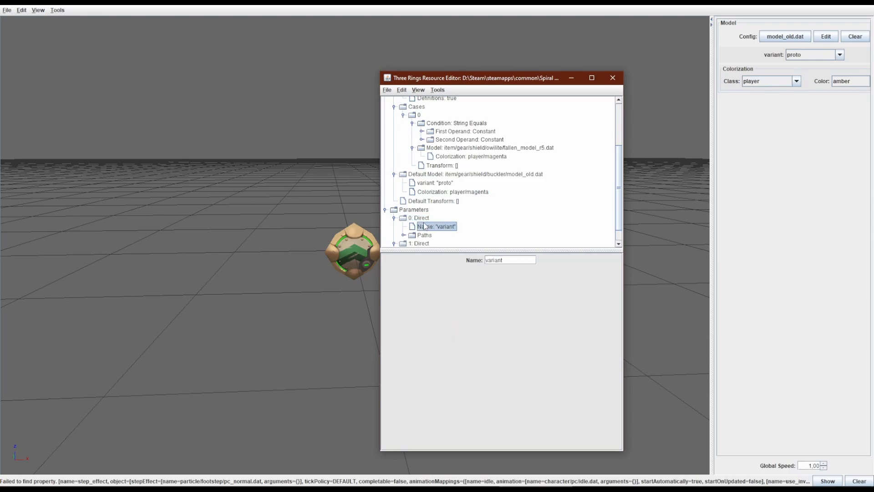
left_click(420, 218)
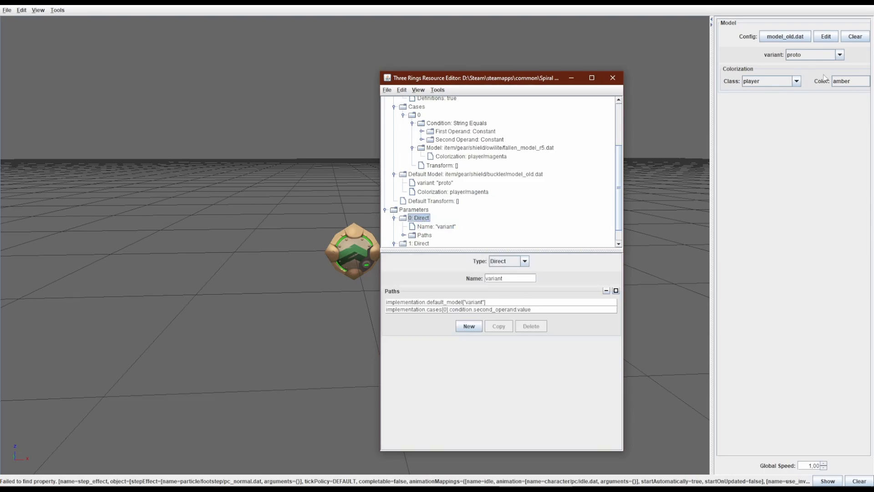
Try the swiftstrike variant on the shield and switch the variant back to proto
left_click(804, 56)
left_click(798, 73)
left_click(804, 54)
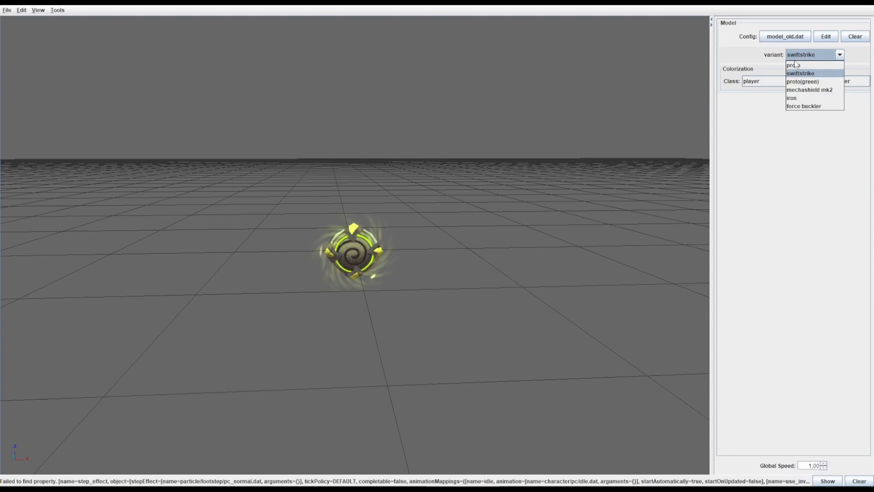
left_click(793, 65)
Return to the config editor and inspect case 0's second operand, its model and the Default Model's settings
left_click(533, 478)
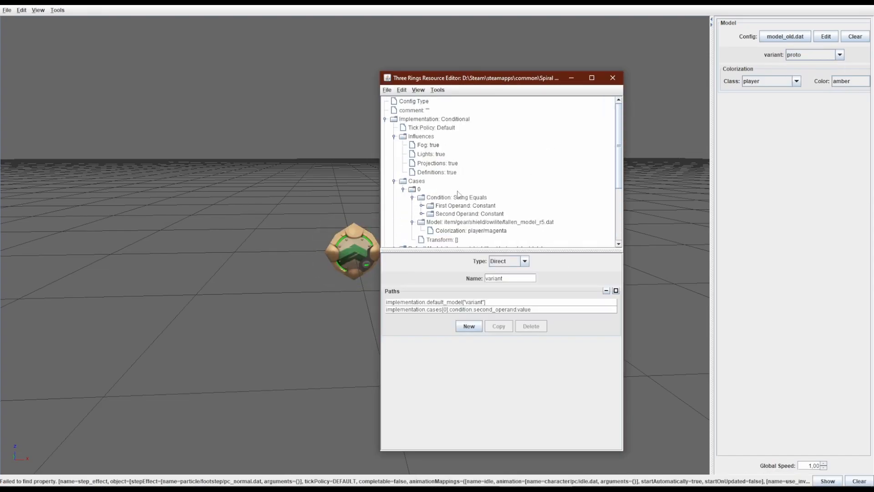
double_click(460, 213)
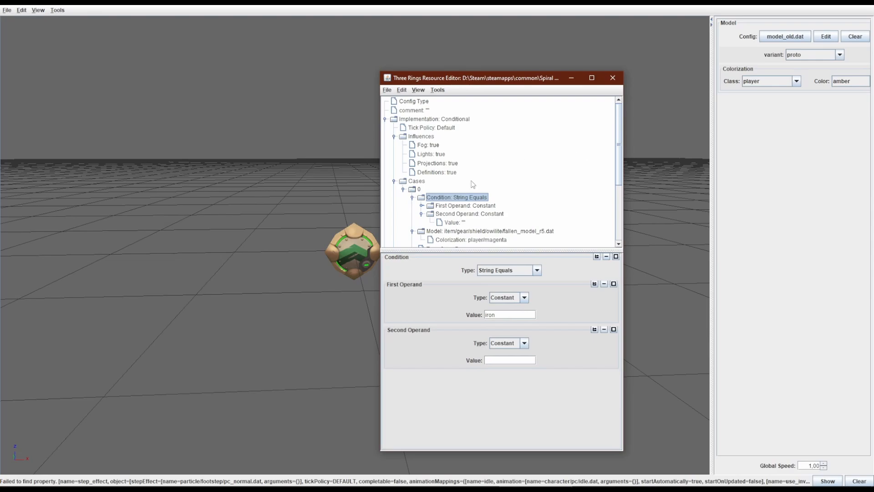
left_click(483, 240)
left_click(469, 232)
scroll(450, 226, "down", 3)
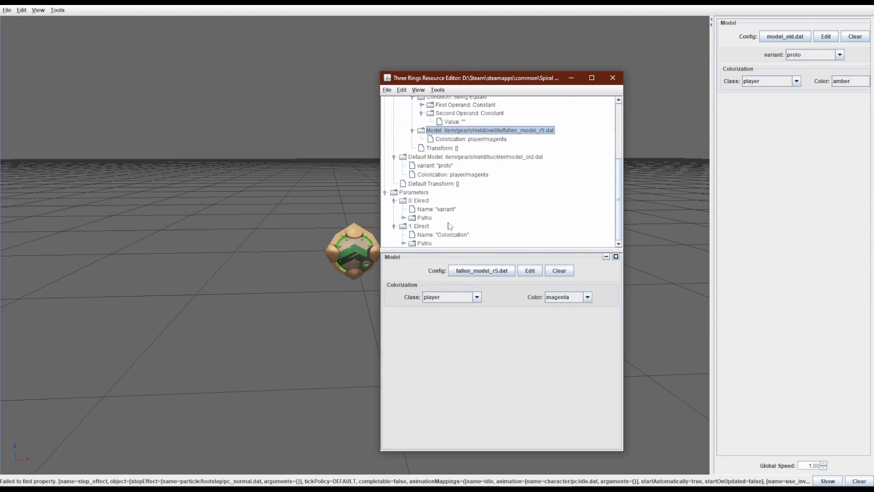
left_click(420, 165)
left_click(423, 156)
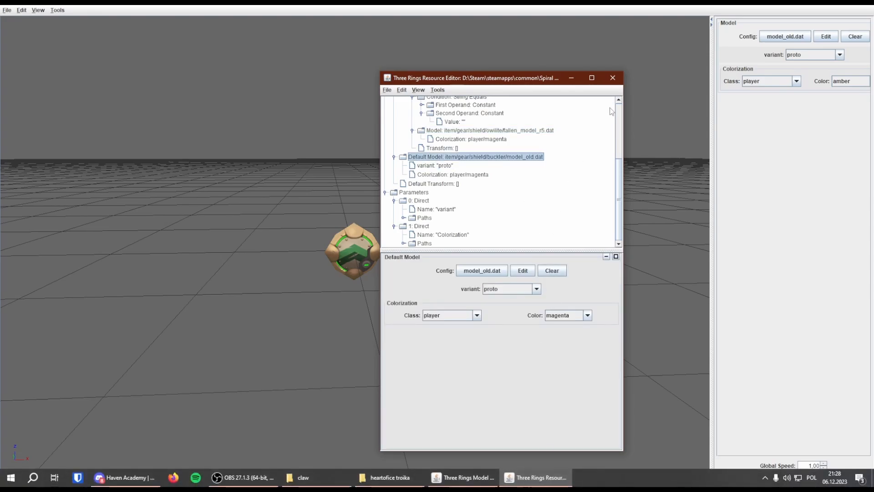
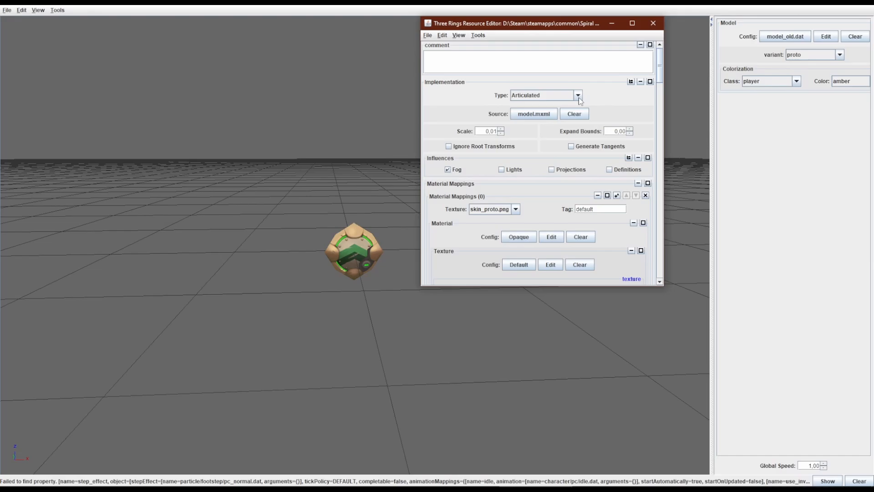
Close the resource editor and load model_compound_test.dat from the troika folder as the viewed model
left_click(653, 23)
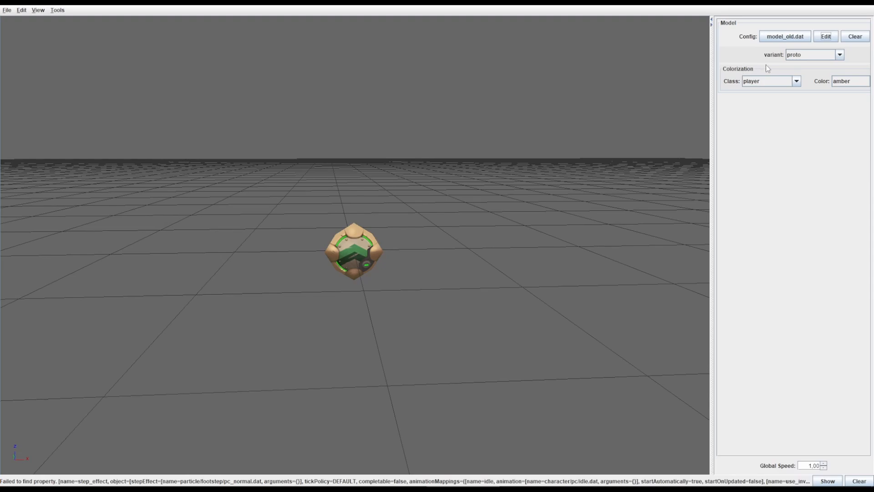
left_click(783, 38)
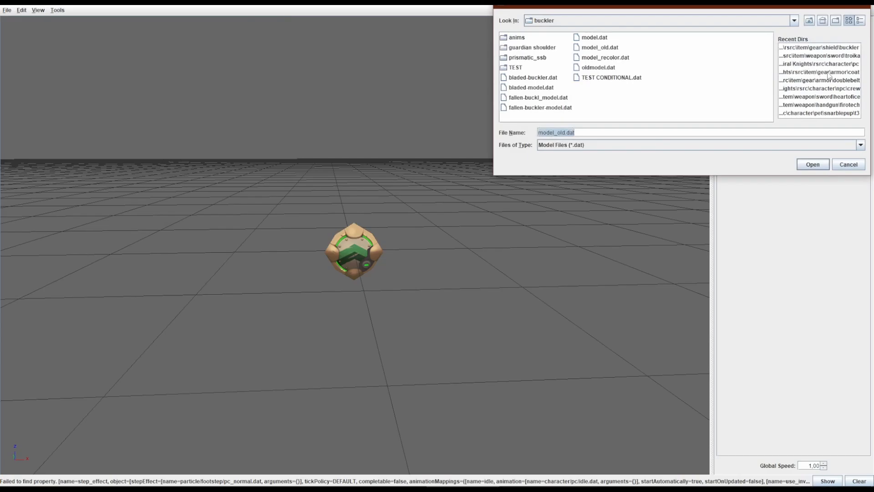
left_click(795, 55)
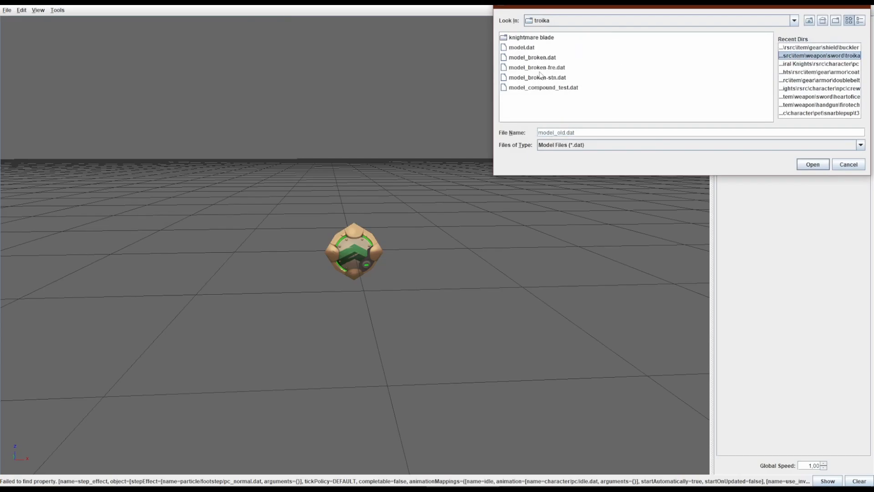
double_click(544, 87)
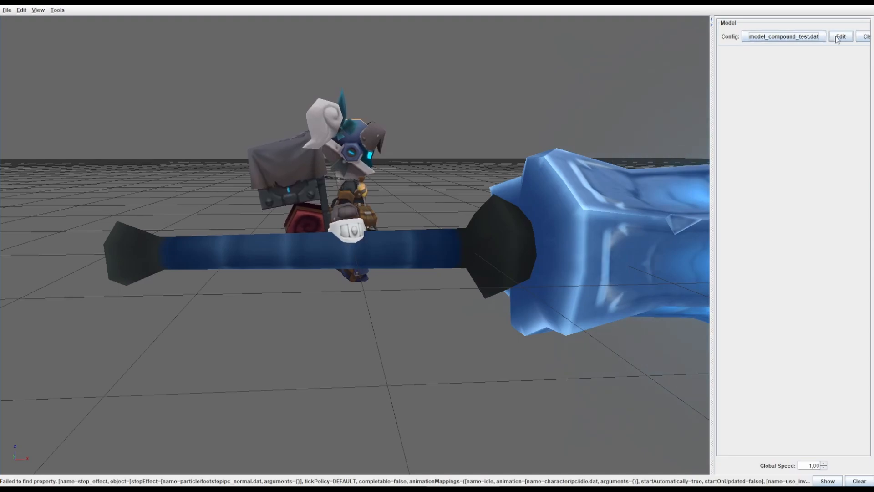
Edit the compound config, replacing its existing models with a new one that uses model_old.dat from the buckler folder
left_click(841, 36)
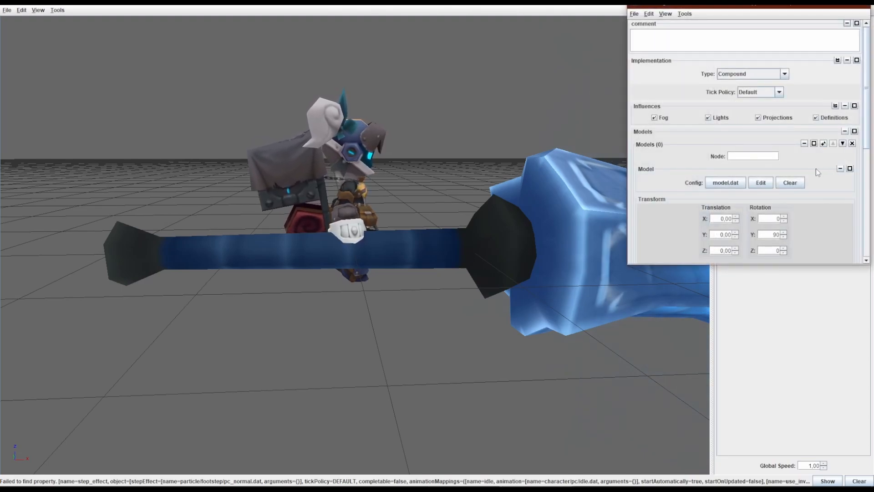
left_click(851, 143)
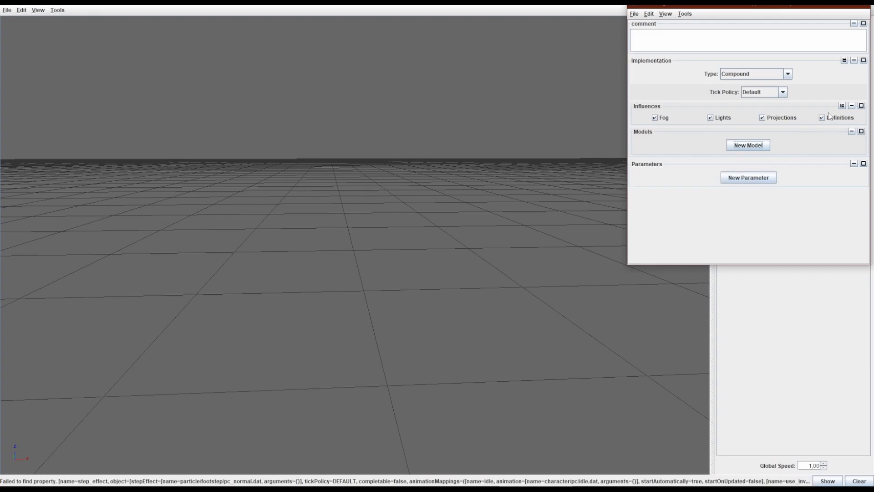
left_click(749, 145)
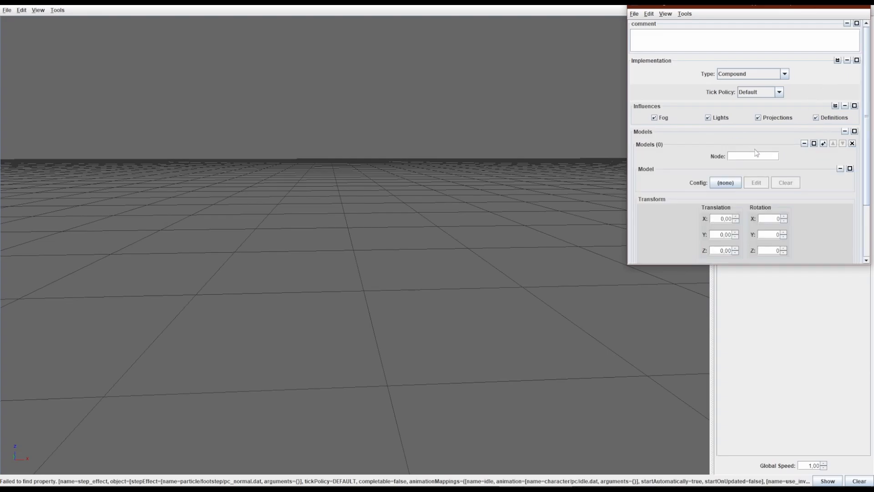
left_click(723, 181)
left_click(815, 149)
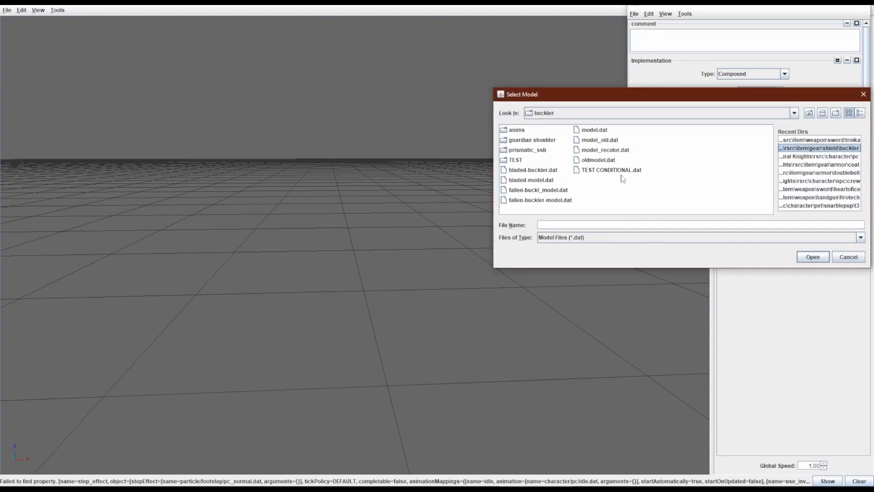
double_click(602, 142)
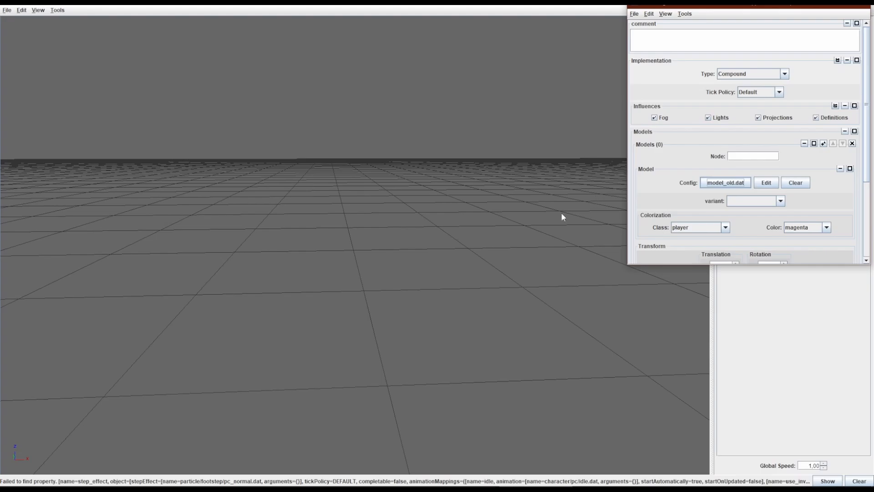
Save the compound config with the new buckler model
left_click(561, 213)
left_click_drag(473, 227, 455, 337)
left_click(535, 479)
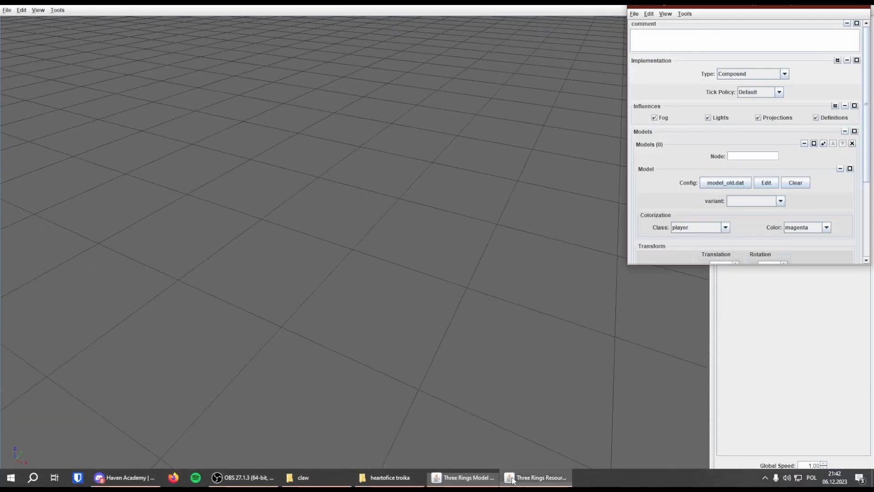
left_click(638, 15)
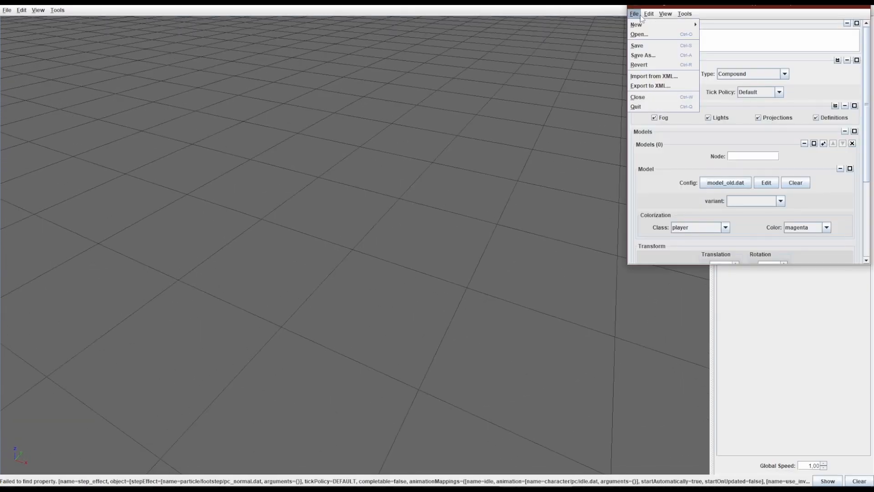
left_click(645, 45)
Add a second model to the compound config using model.dat from the troika folder, and save the config
scroll(772, 132, "down", 5)
left_click(744, 221)
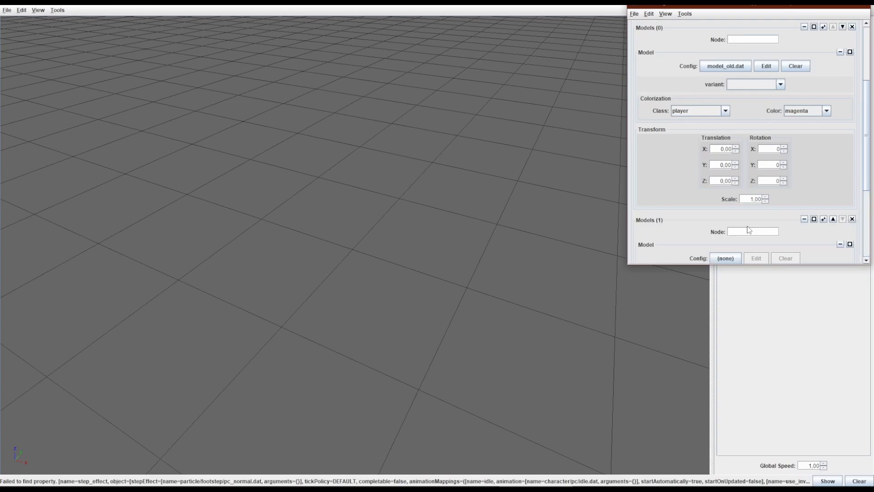
scroll(745, 234, "down", 3)
scroll(744, 241, "down", 3)
left_click(725, 127)
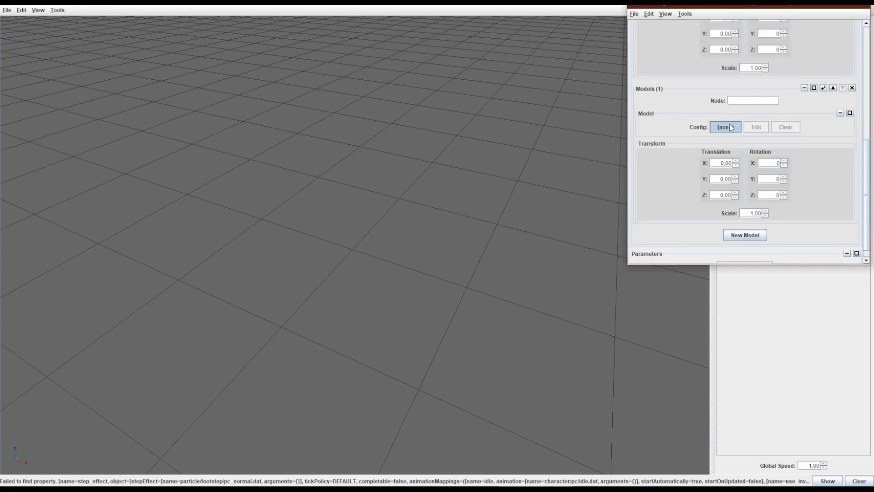
left_click(823, 93)
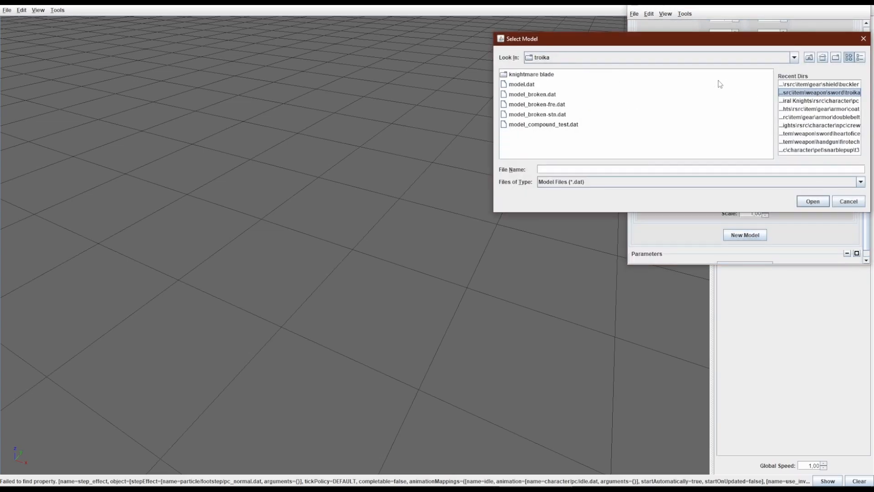
double_click(507, 87)
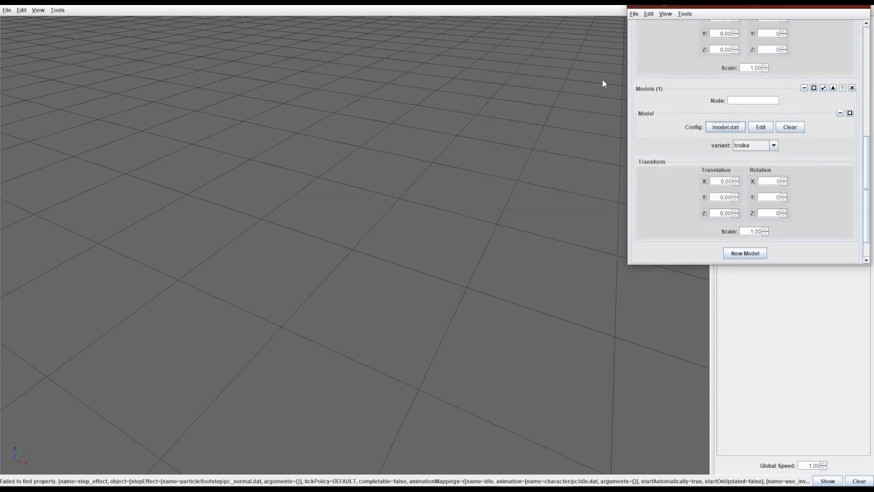
left_click(633, 16)
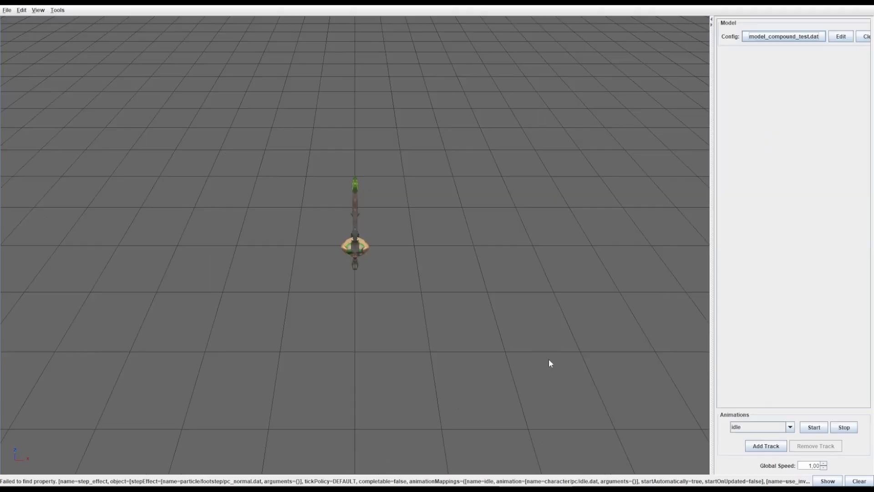
Reopen the compound config and reduce the scale of the second model, the troika sword, to 0.51
scroll(548, 359, "up", 5)
left_click_drag(463, 337, 486, 259)
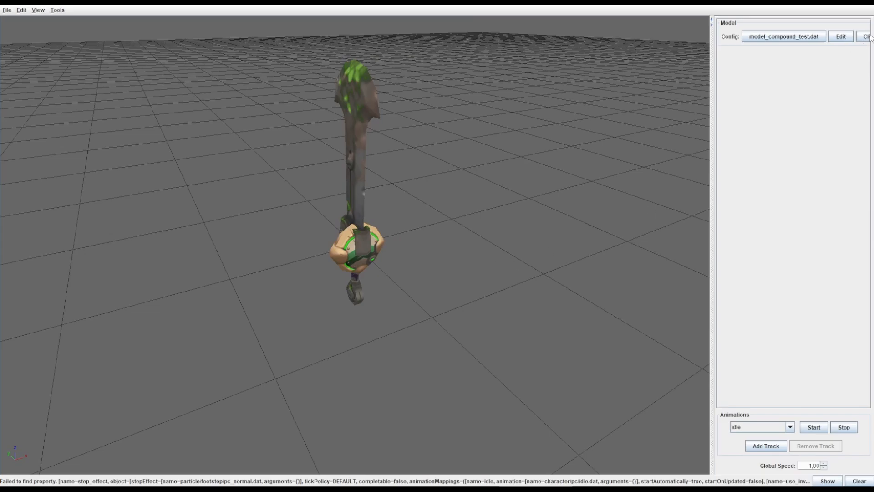
left_click(841, 37)
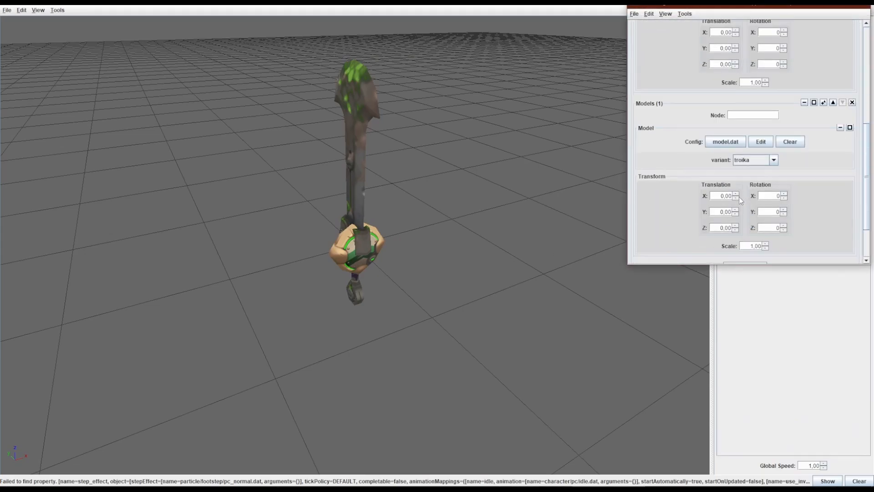
scroll(738, 197, "down", 2)
scroll(743, 173, "down", 2)
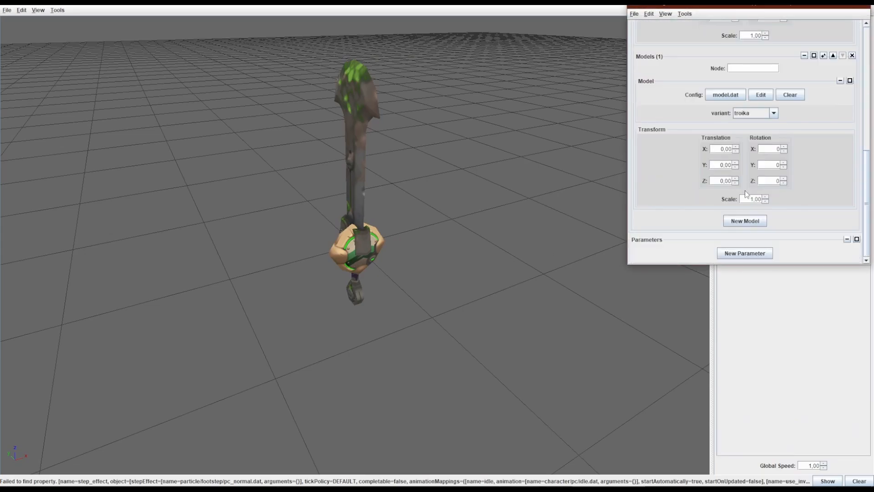
left_click(766, 200)
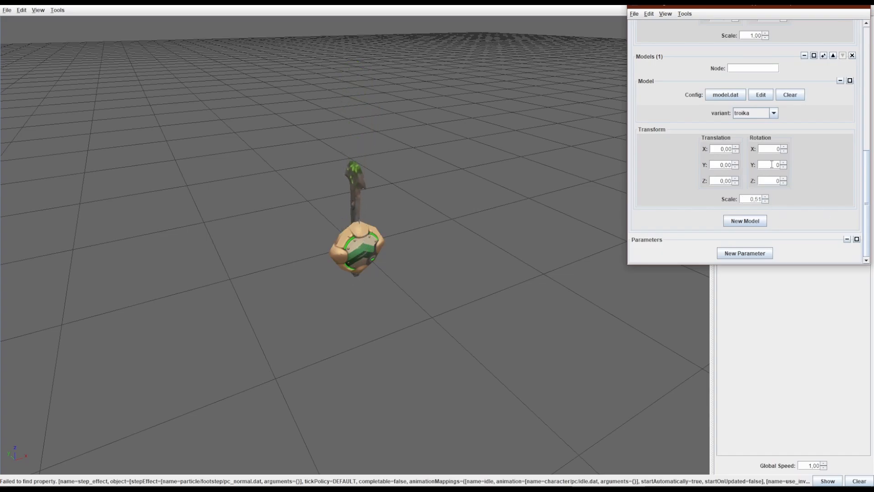
Rotate the troika sword behind the buckler by setting its rotation to X -133, Y 0 and Z -93
left_click_drag(784, 163, 746, 197)
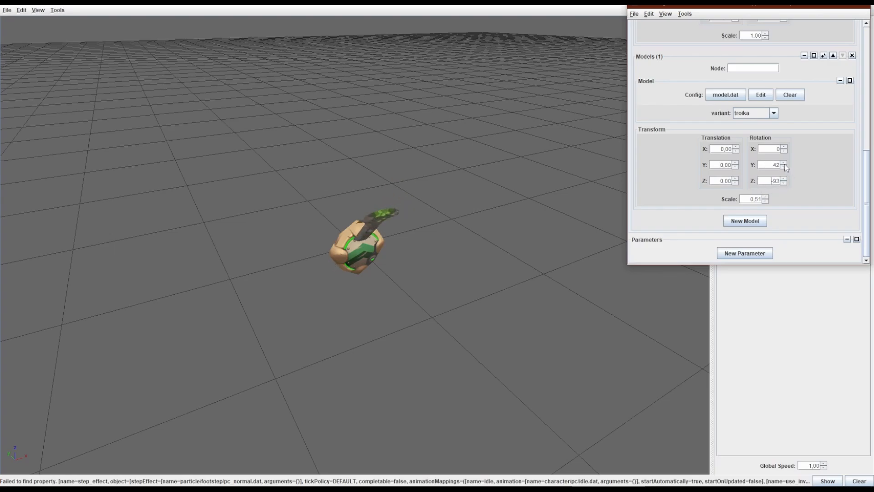
left_click_drag(784, 165, 770, 179)
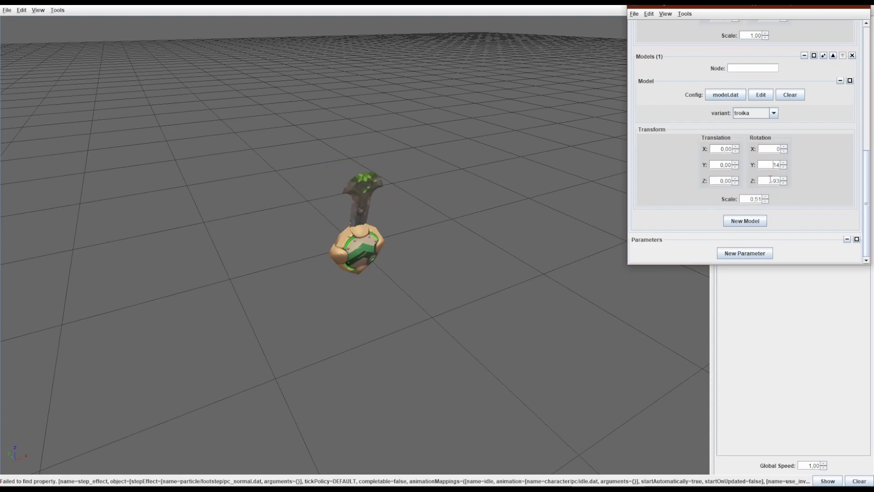
key("ctrl+a")
type("0")
key("Return")
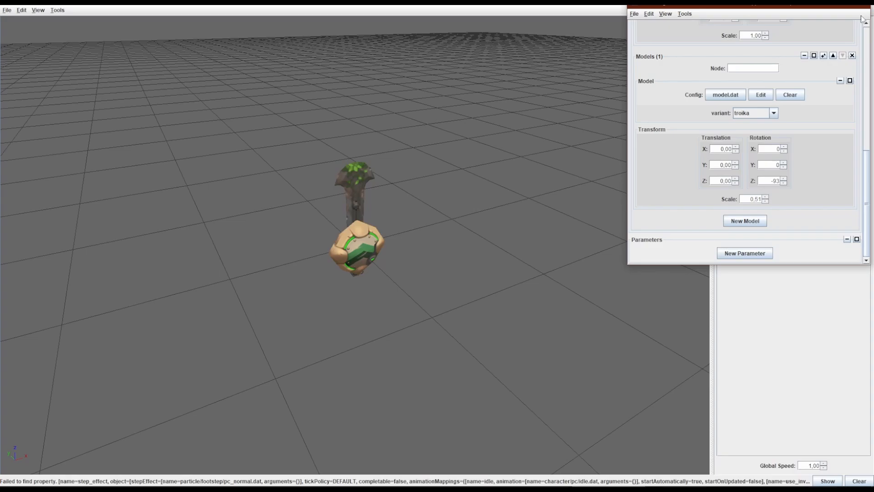
left_click_drag(783, 147, 721, 134)
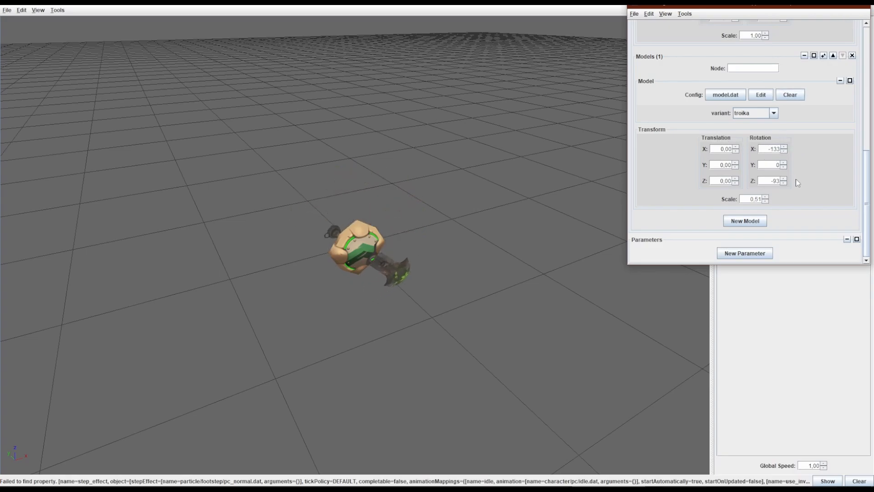
left_click_drag(537, 95, 486, 181)
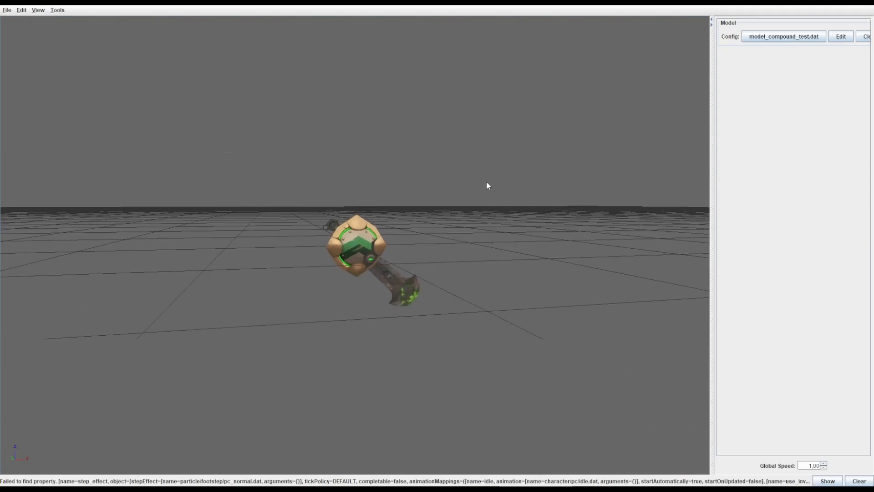
Load model_old.dat from the buckler folder as the viewed model and open its config for editing
left_click(614, 478)
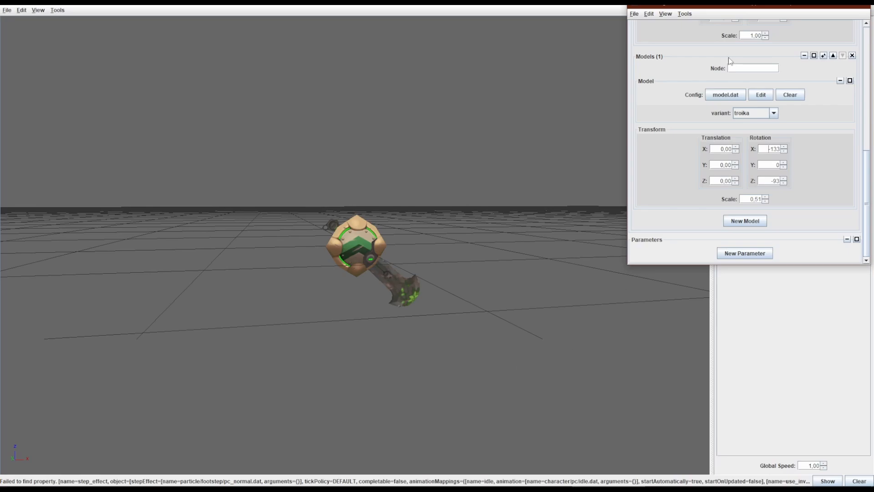
left_click(864, 8)
left_click(754, 37)
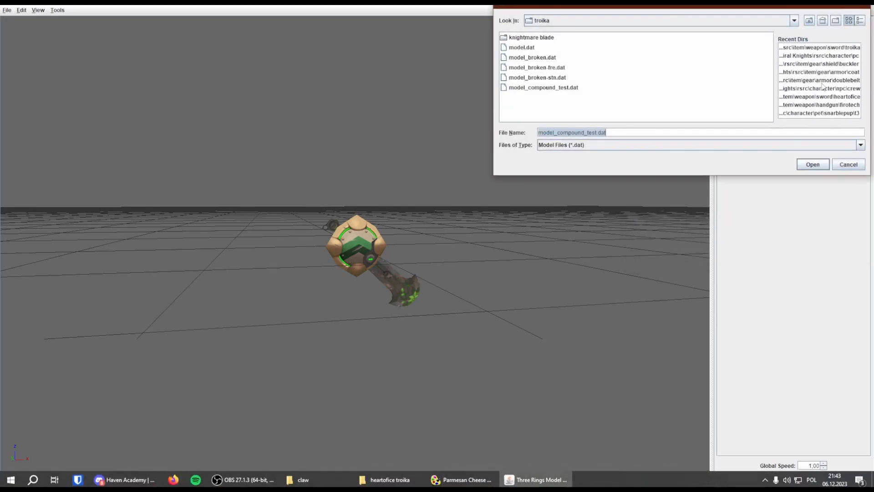
left_click(820, 64)
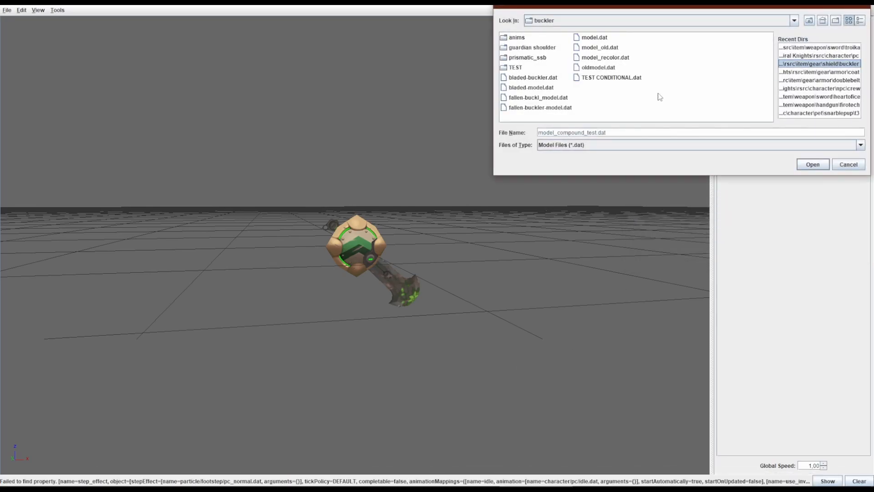
double_click(599, 47)
left_click(826, 36)
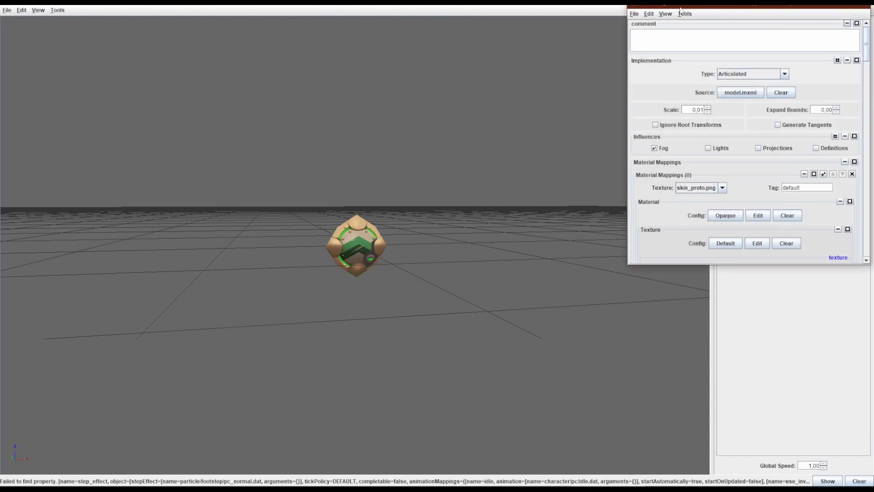
Add a new attachment to the buckler model and assign it to the mesh_buckler node
left_click_drag(679, 9, 506, 145)
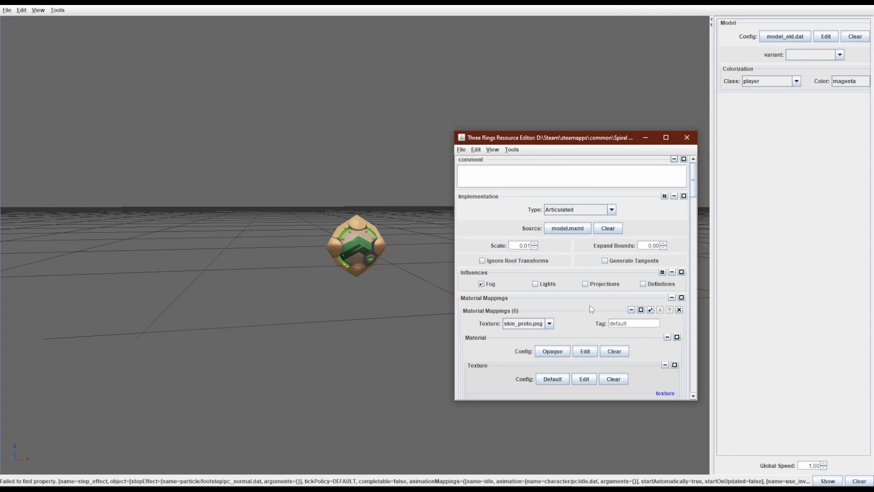
scroll(642, 259, "down", 10)
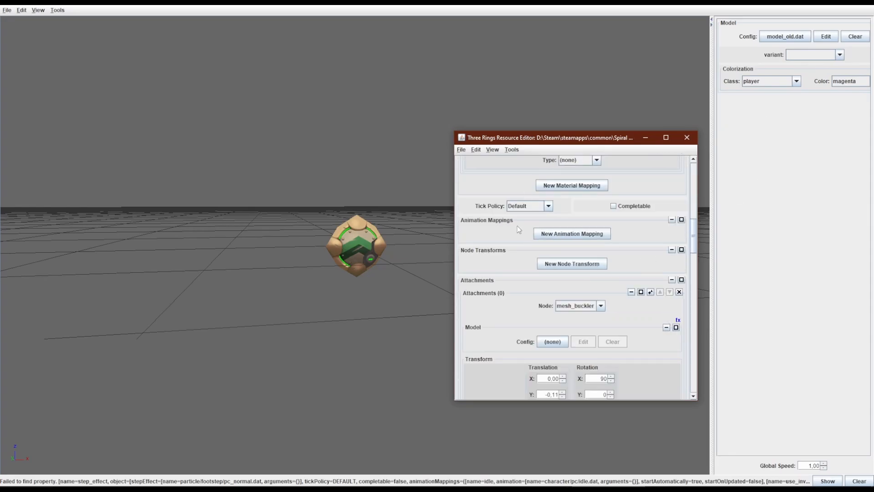
scroll(519, 230, "up", 10)
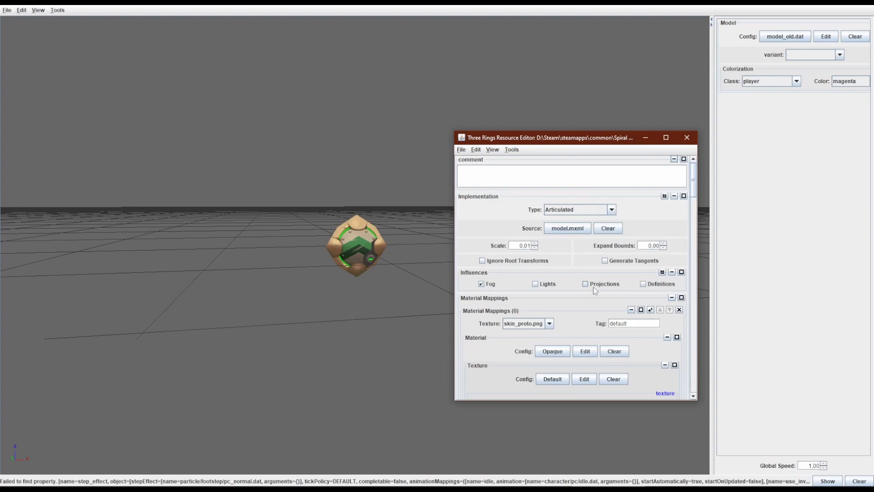
scroll(593, 287, "down", 12)
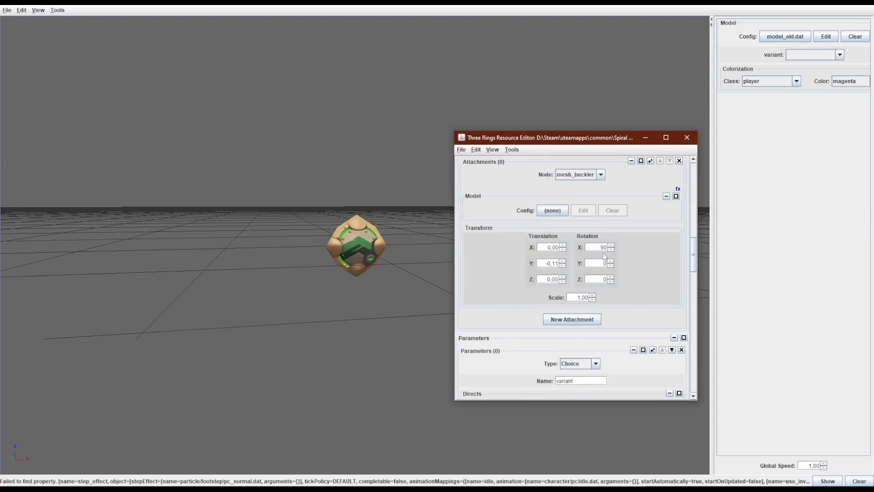
left_click(582, 321)
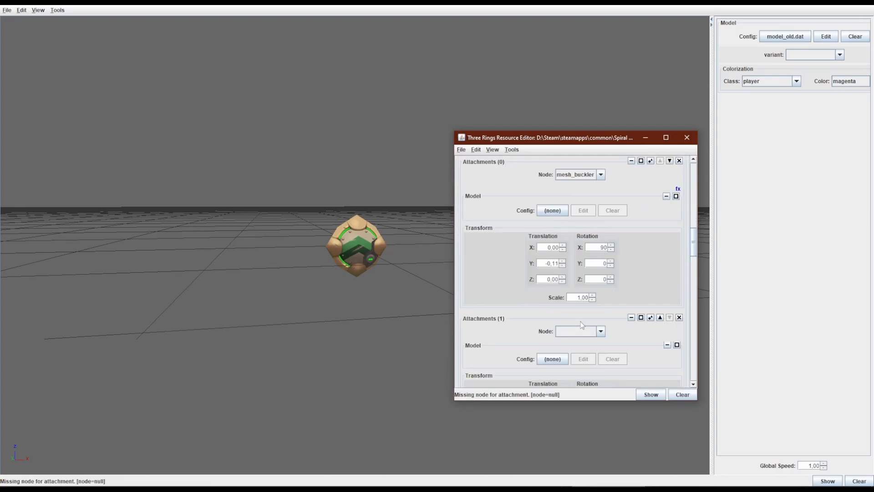
scroll(582, 324, "down", 3)
left_click(583, 287)
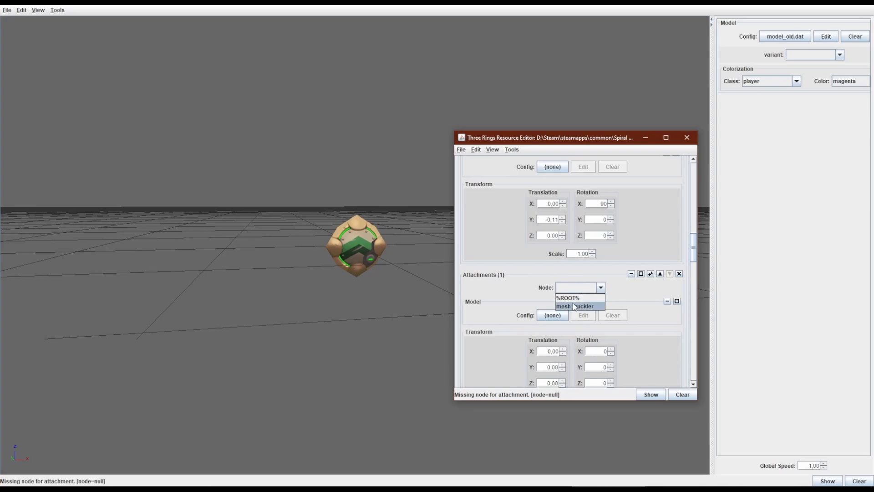
left_click(574, 306)
Load model.dat from the troika sword folder as the new attachment's model
left_click(548, 316)
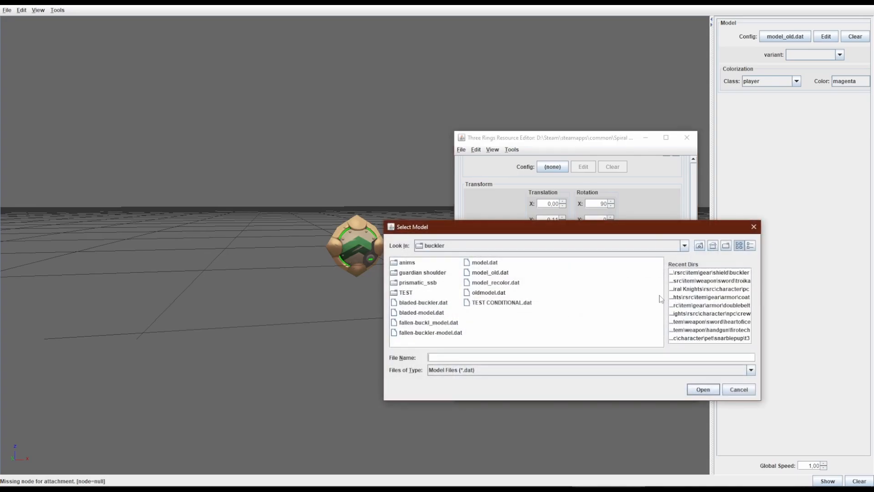
left_click(703, 281)
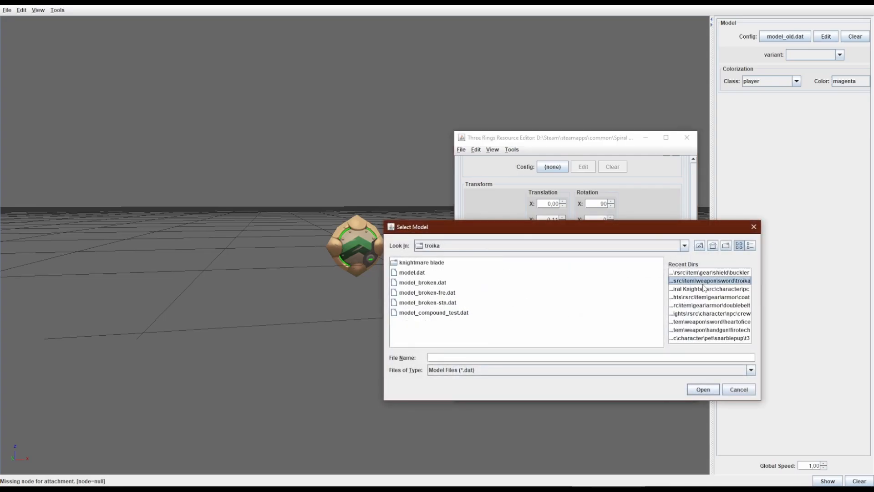
double_click(412, 272)
scroll(594, 296, "down", 15)
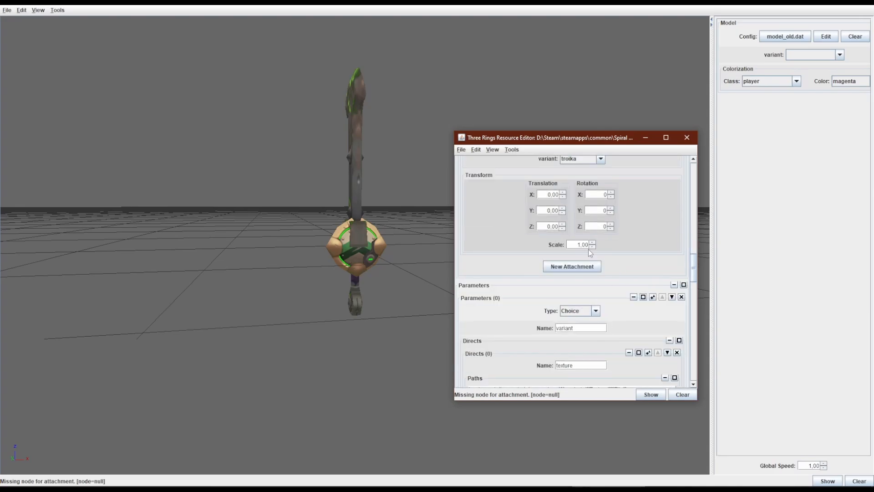
Close the buckler's resource editor and inspect the attached sword from another angle
left_click(461, 150)
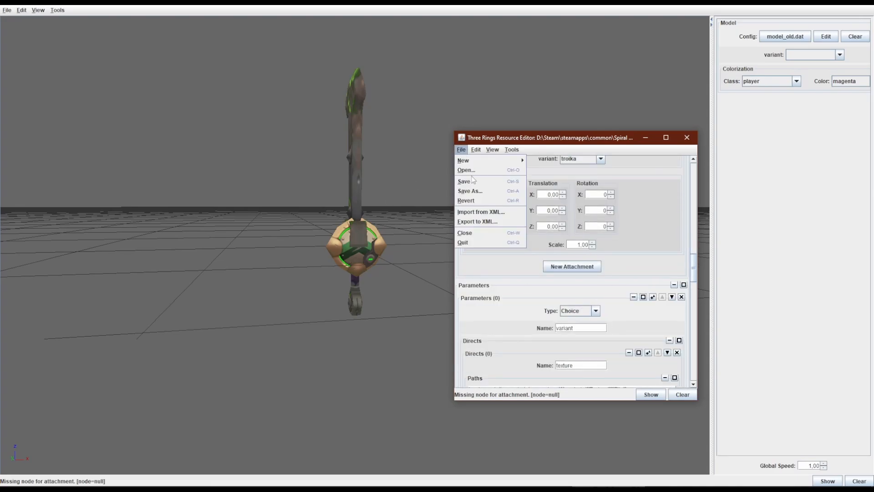
left_click(686, 137)
left_click_drag(455, 176, 479, 200)
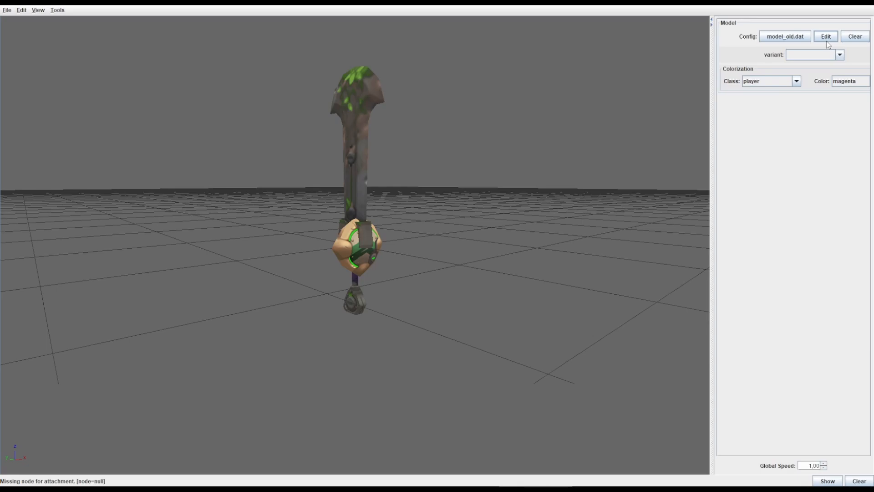
Load ghostmane_model_base.dat from the item/weapon/handgun/diskgun folder as the displayed model
left_click(771, 39)
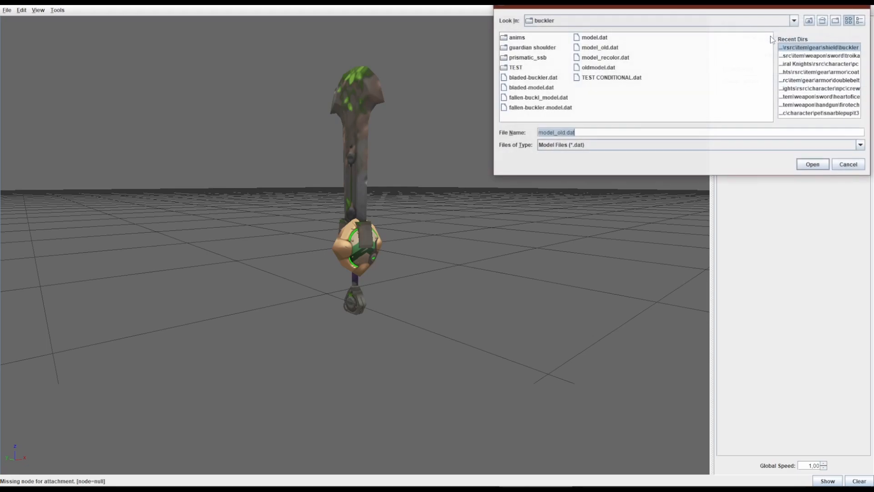
left_click(810, 20)
left_click(810, 20)
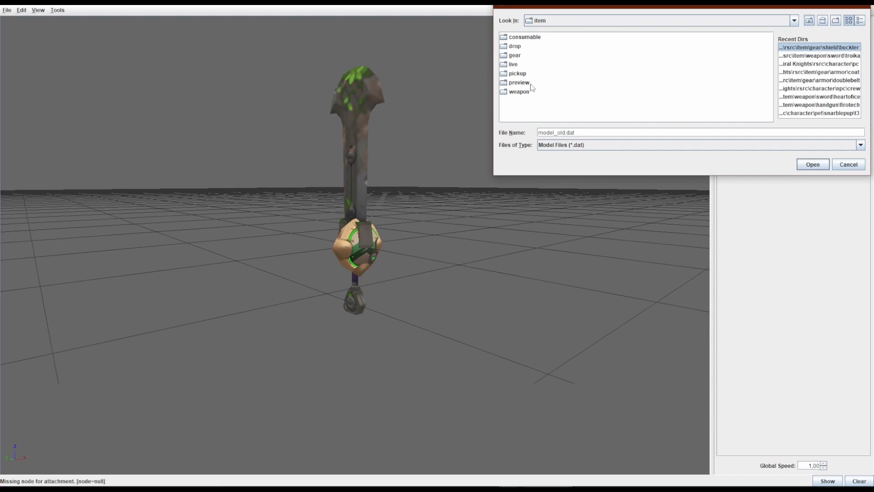
double_click(515, 91)
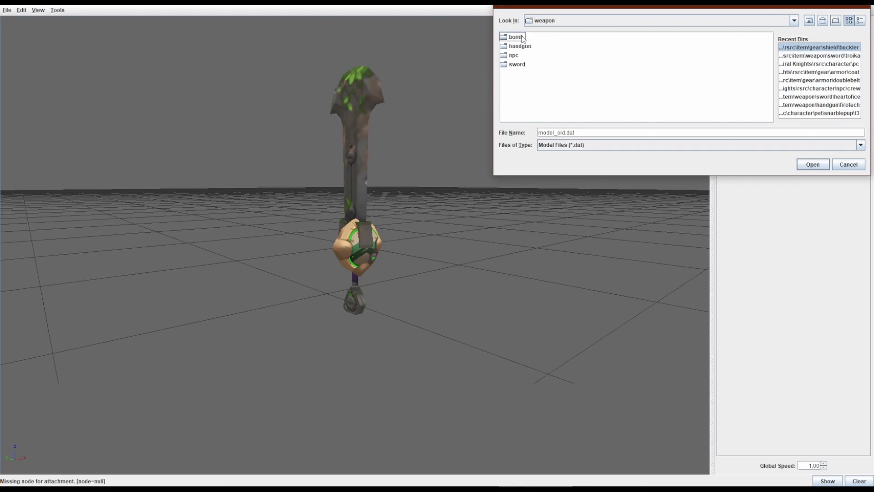
double_click(514, 55)
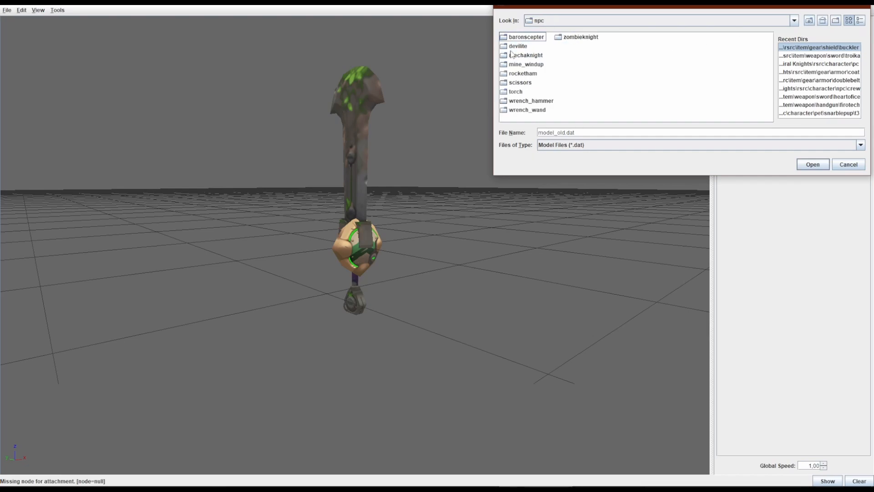
left_click(809, 20)
double_click(514, 47)
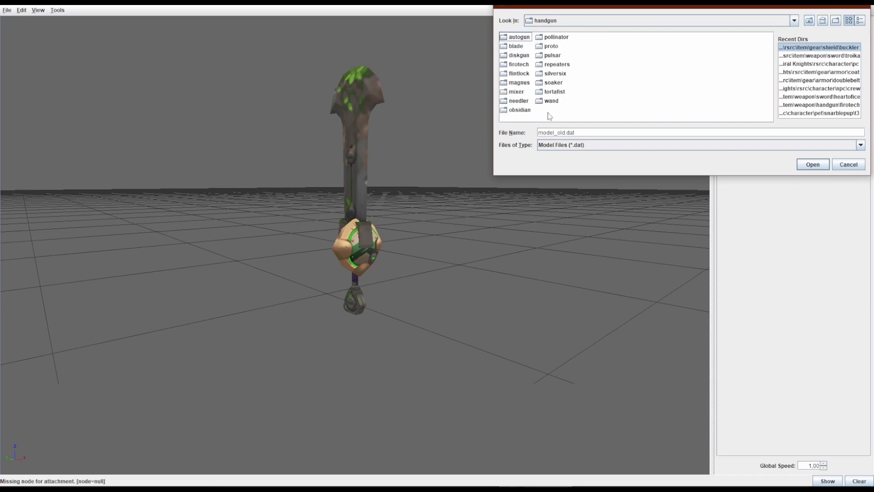
double_click(516, 56)
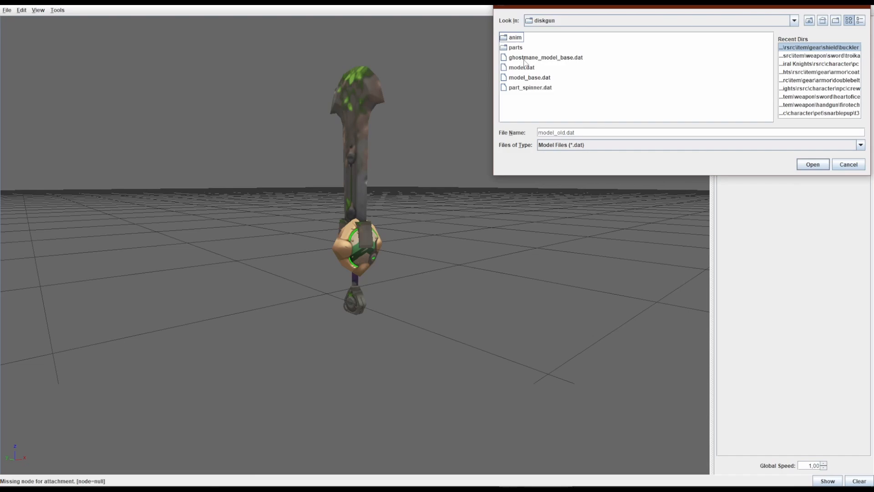
left_click(523, 60)
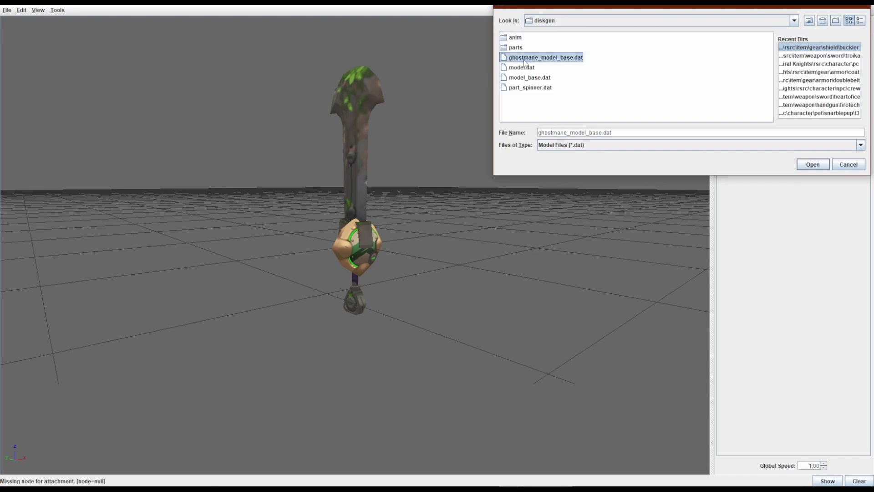
double_click(523, 59)
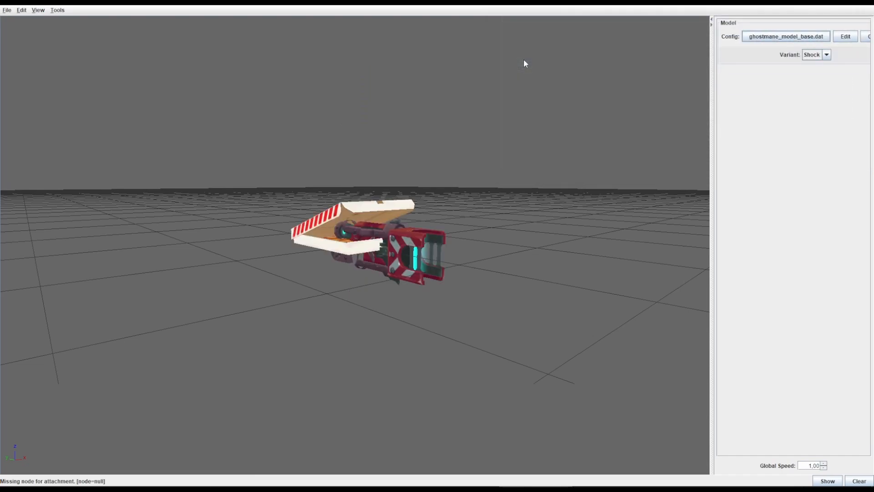
Switch the displayed model's variant to Fire and inspect it from another angle
left_click(811, 56)
left_click(806, 73)
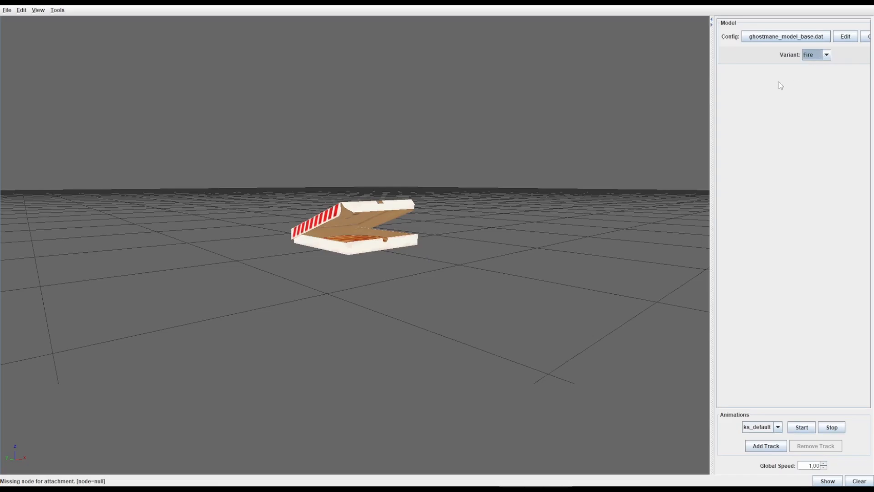
left_click_drag(660, 136, 330, 217)
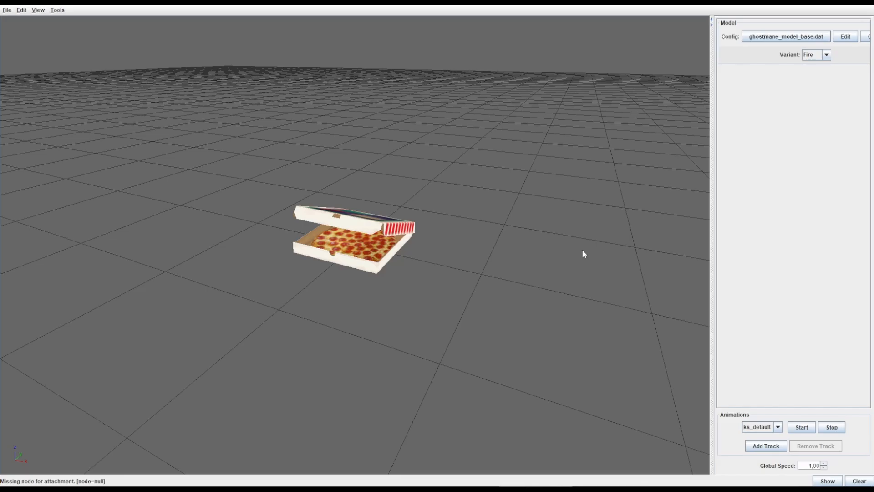
Open the model's configuration for editing, and from its animation mappings open the ks_default animation's configuration
left_click(845, 37)
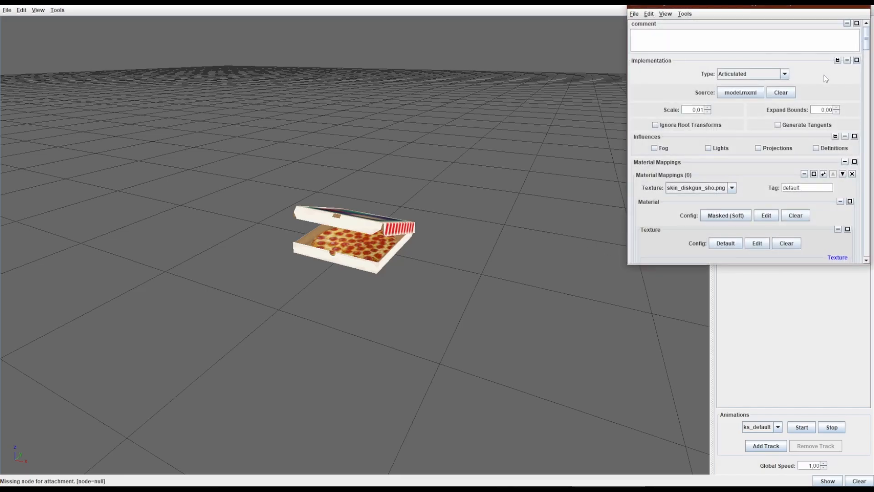
scroll(806, 98, "down", 3)
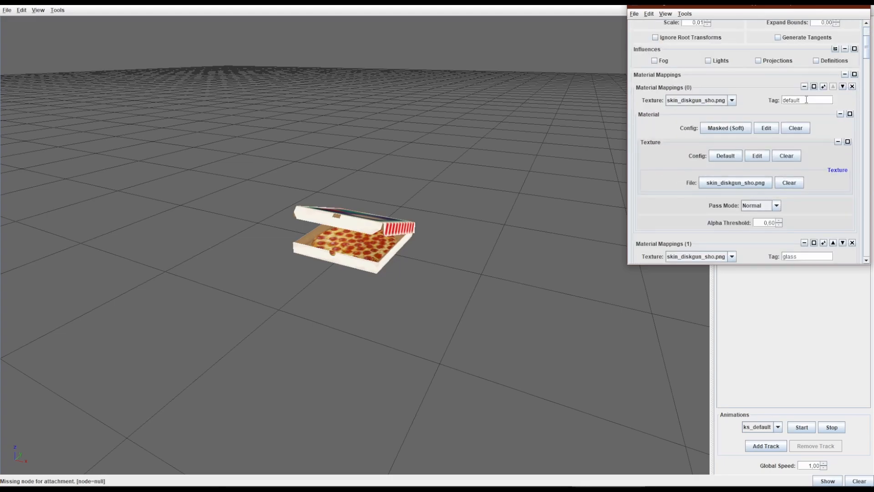
scroll(806, 99, "down", 9)
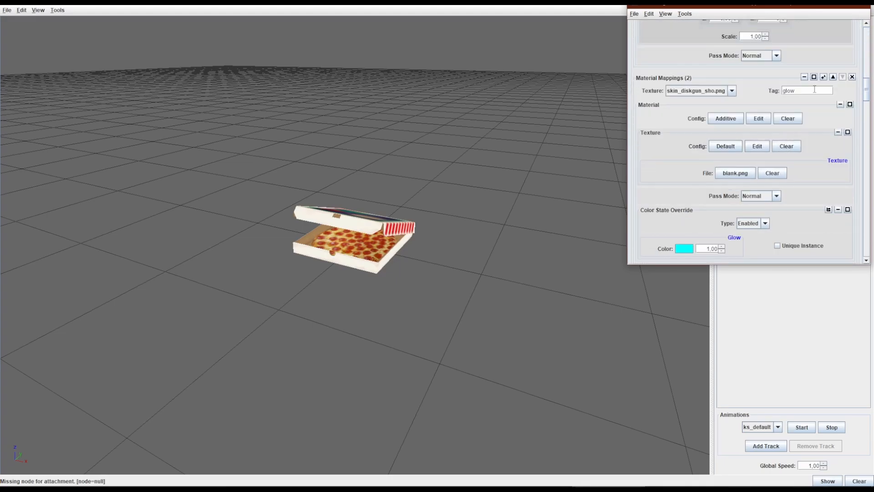
scroll(813, 89, "down", 6)
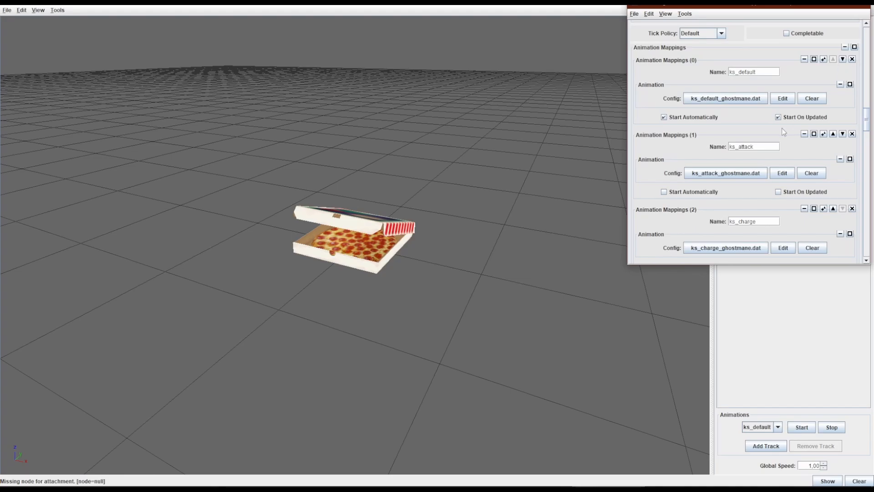
left_click(779, 100)
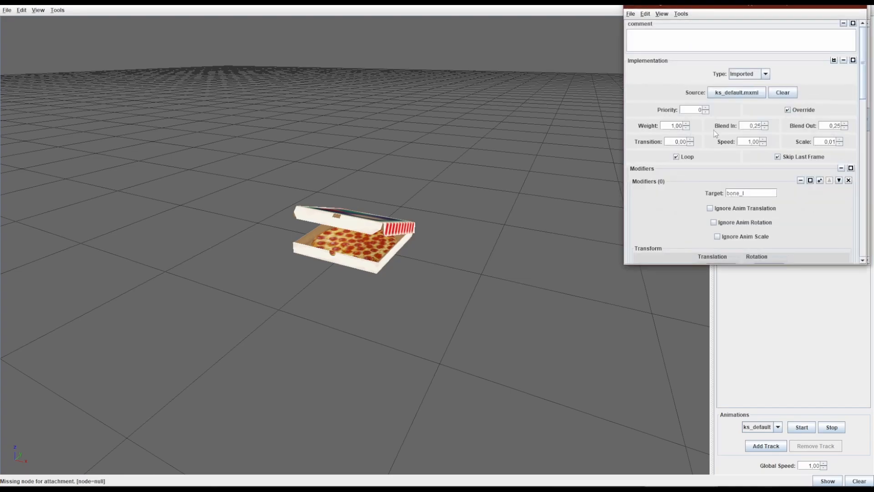
Examine the available implementation types and the target modifiers of the ks_default animation
left_click(757, 75)
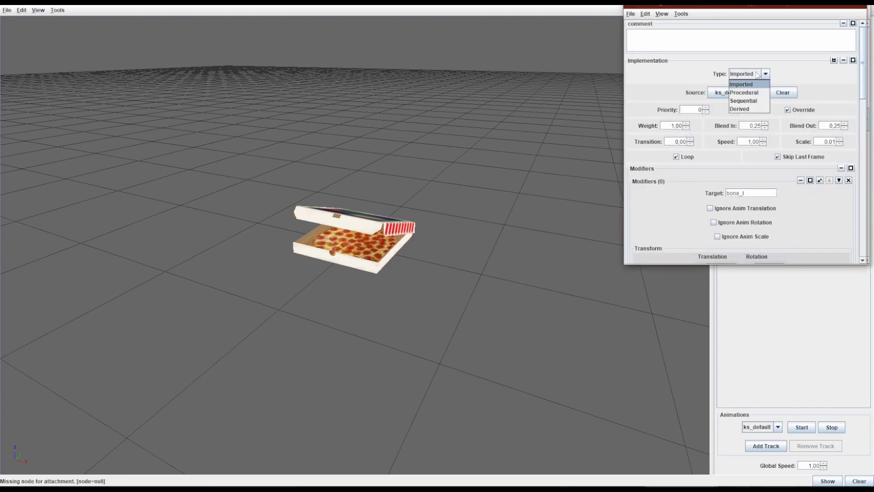
left_click(754, 76)
left_click(754, 76)
left_click(752, 74)
scroll(752, 72, "down", 7)
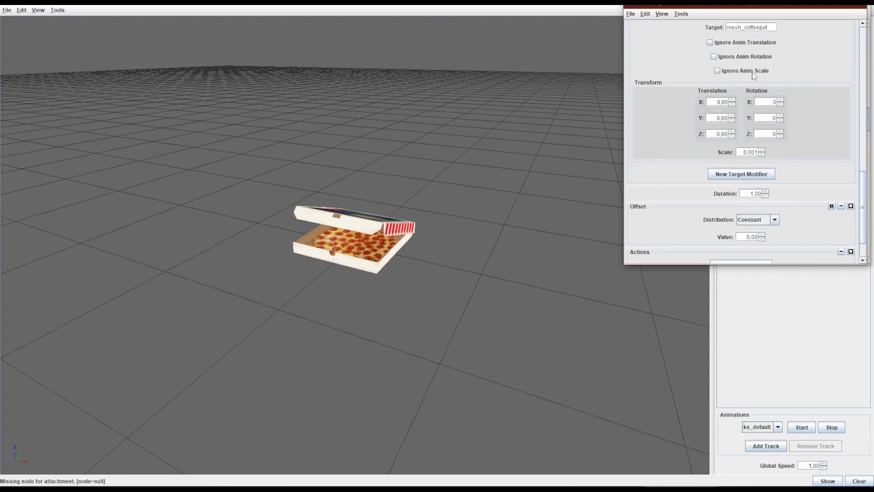
scroll(769, 111, "up", 8)
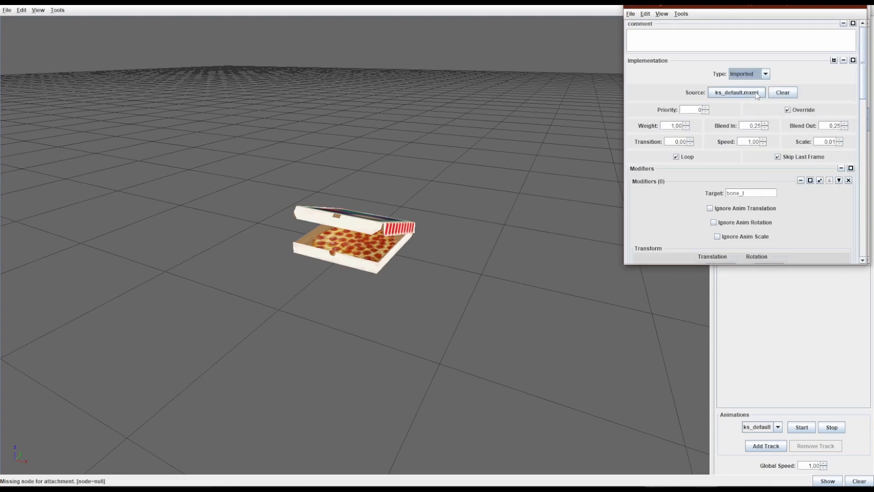
Change the animation's implementation type to Procedural and add a target transform with one blank target entry
left_click(746, 77)
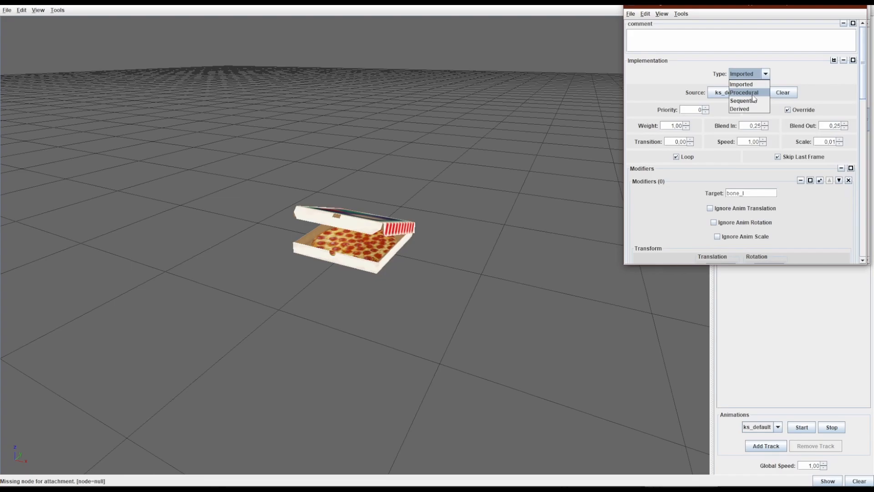
left_click(753, 95)
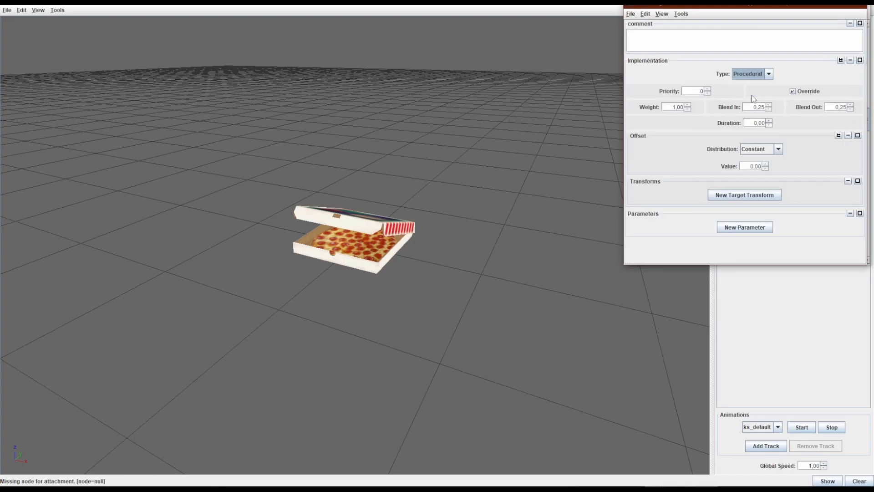
left_click(747, 196)
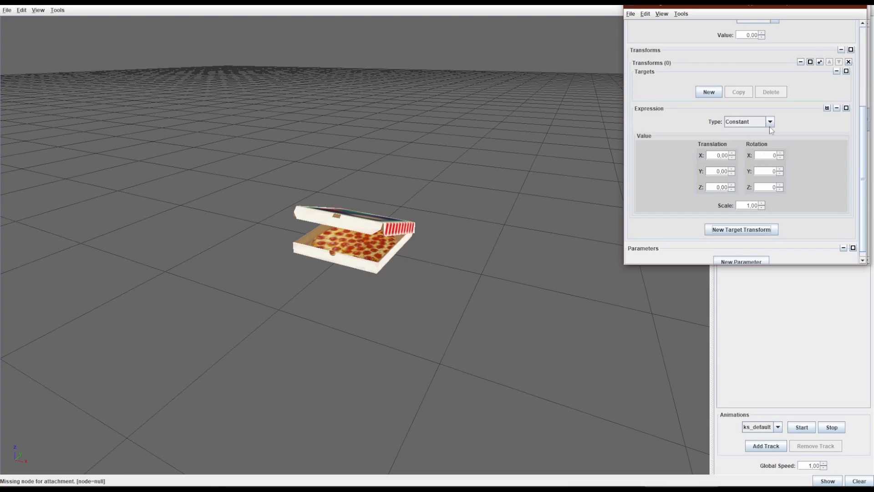
left_click(709, 92)
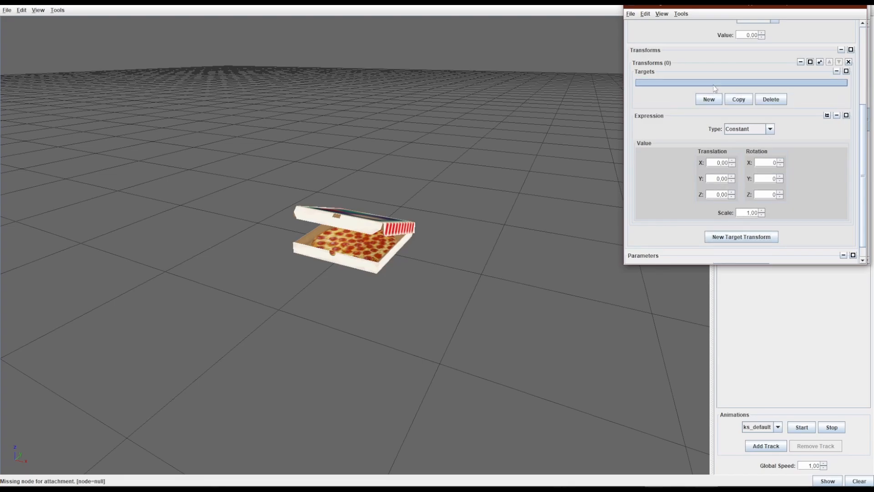
double_click(714, 84)
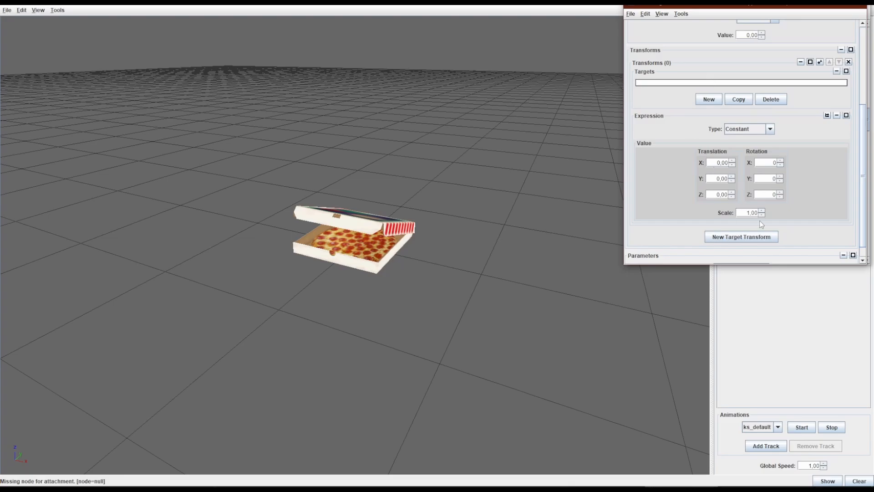
scroll(775, 200, "up", 5)
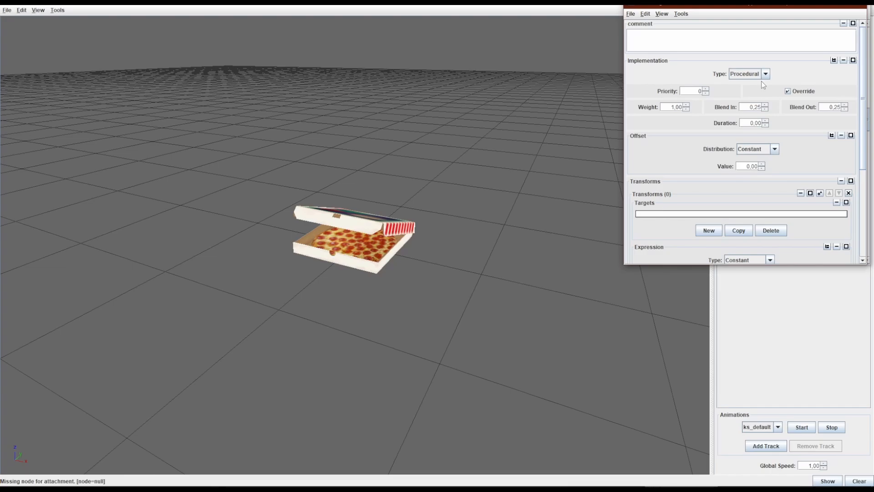
Try the Sequential implementation type with one new animation entry, as well as the Derived type, for the ks_default animation
left_click(765, 74)
left_click(741, 95)
left_click(745, 147)
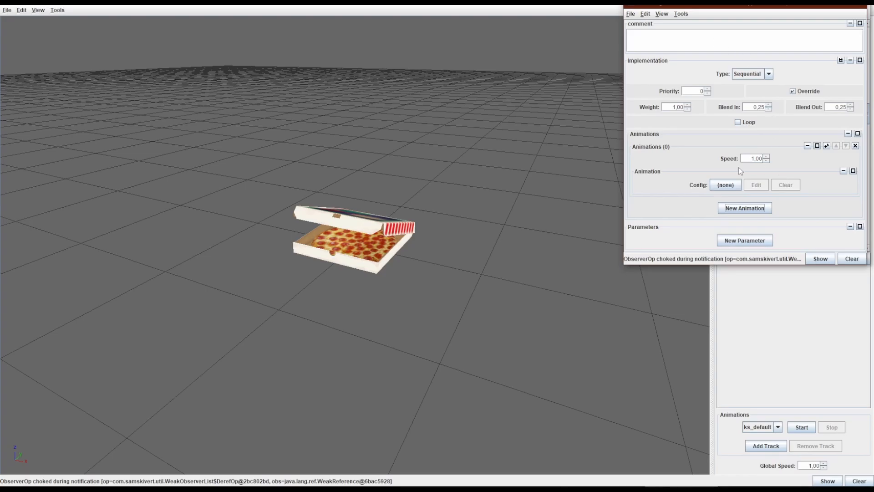
left_click(754, 74)
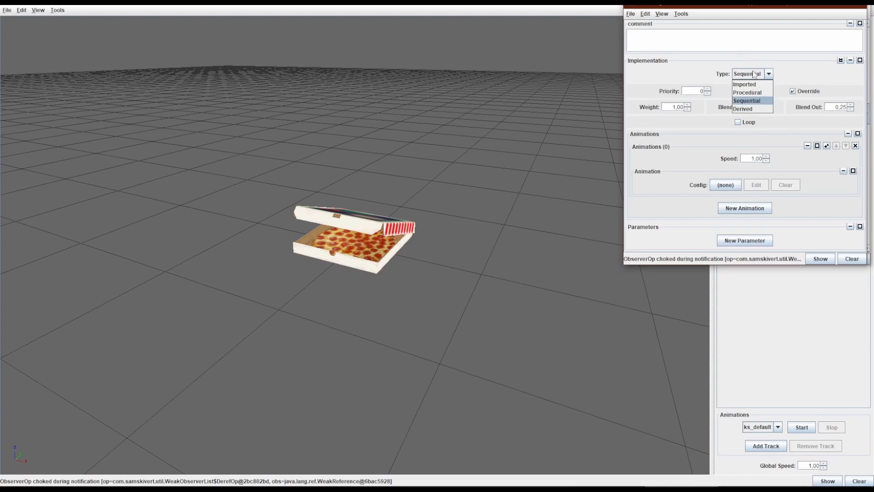
left_click(747, 110)
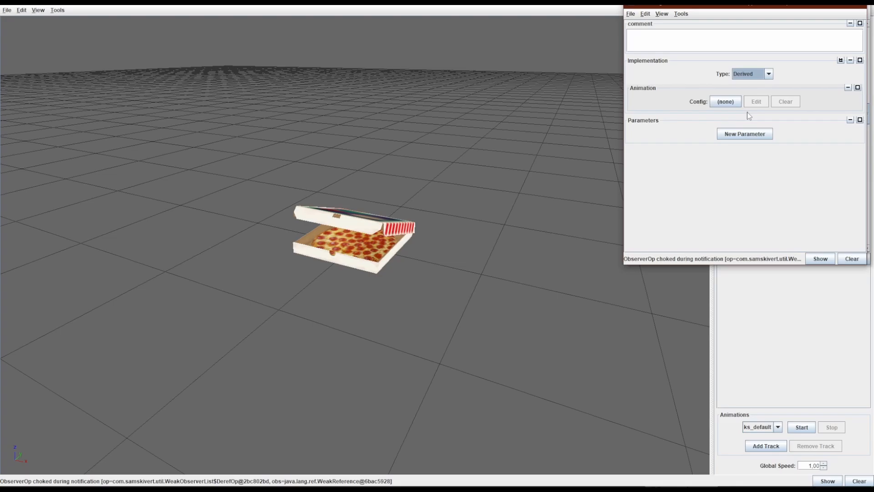
Set the animation's implementation type back to Imported and review its target modifiers
left_click(754, 72)
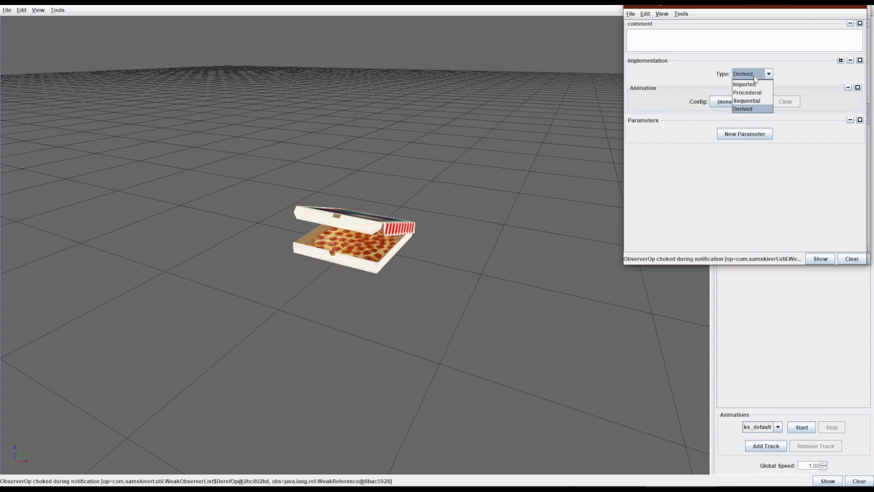
left_click(742, 86)
scroll(808, 119, "down", 8)
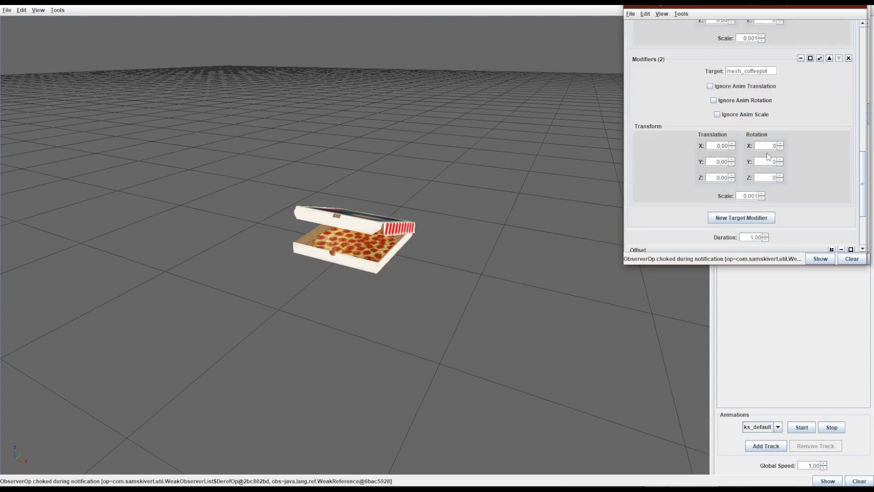
scroll(793, 175, "up", 8)
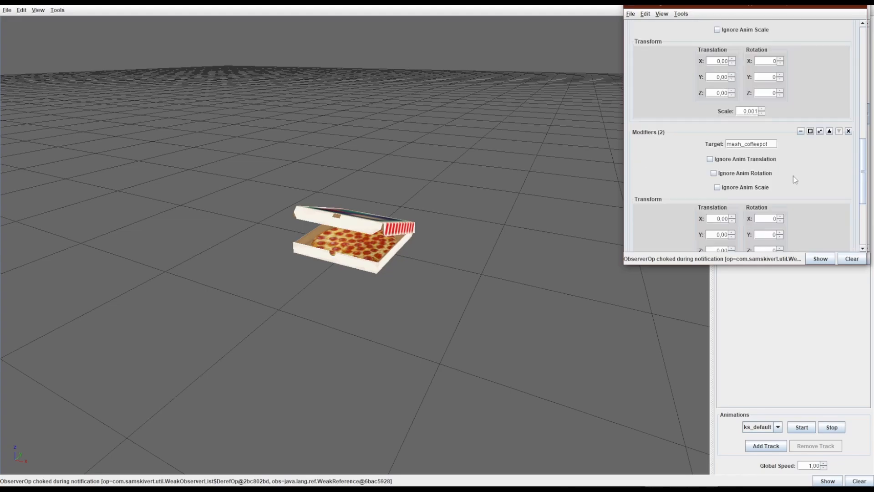
scroll(766, 110, "down", 5)
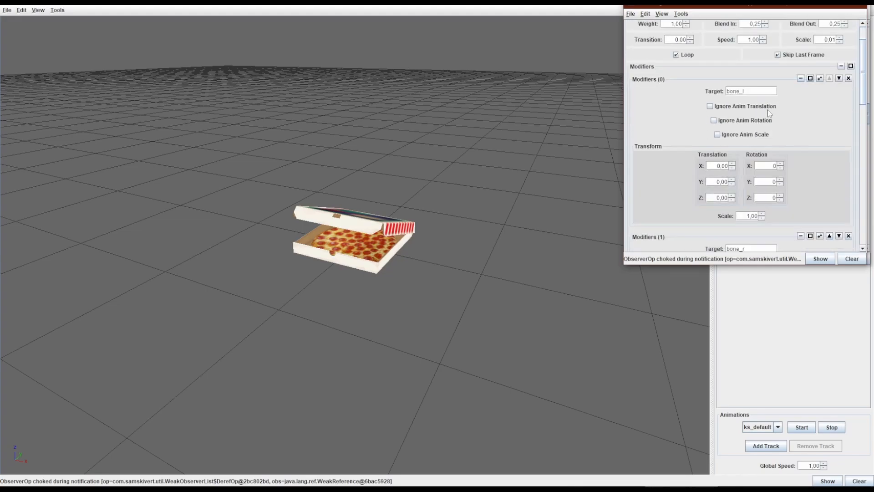
scroll(768, 110, "up", 6)
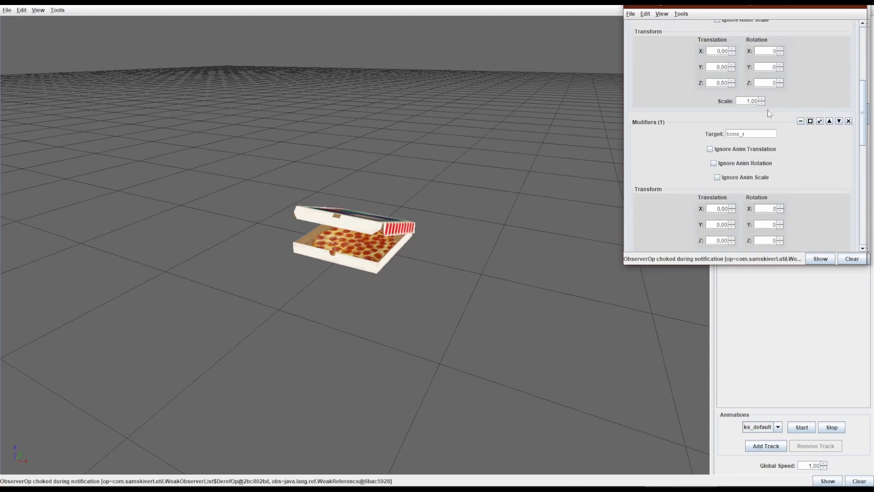
Compare the Sequential and Procedural implementation types, including the procedural target transform, and return to Imported
left_click(753, 75)
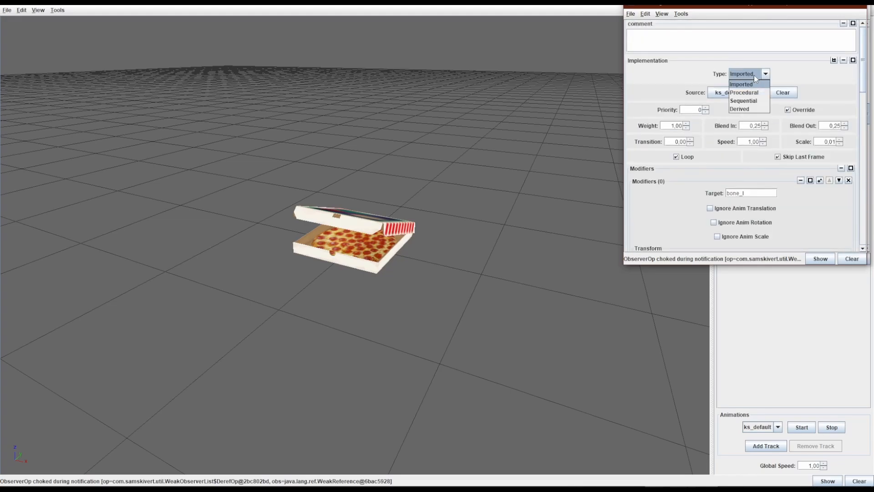
left_click(756, 101)
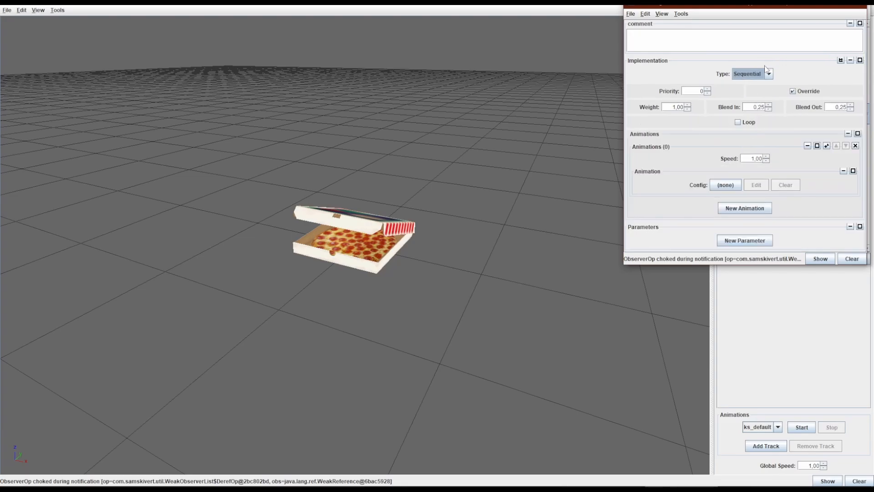
left_click(768, 74)
left_click(759, 90)
scroll(766, 82, "down", 5)
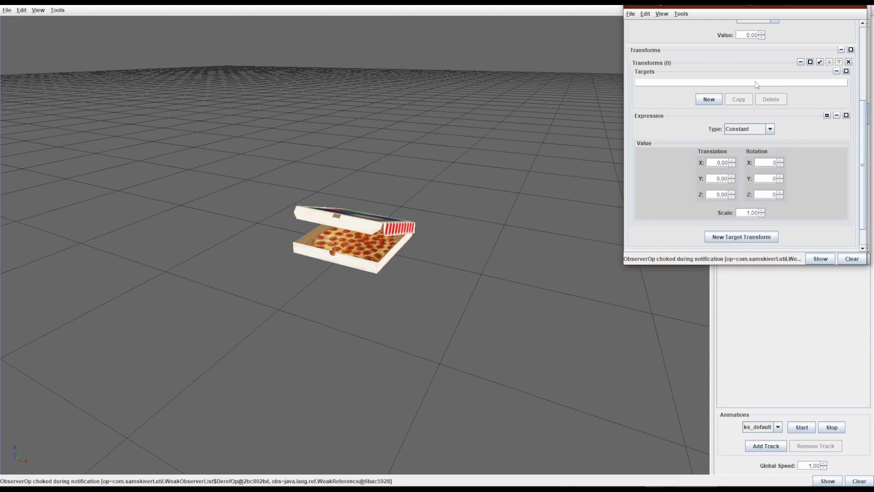
left_click(755, 83)
scroll(756, 85, "up", 5)
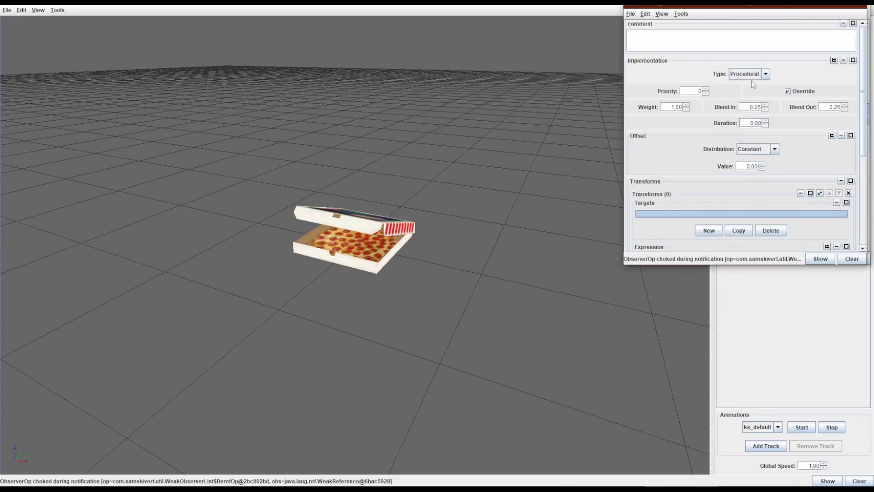
left_click(750, 76)
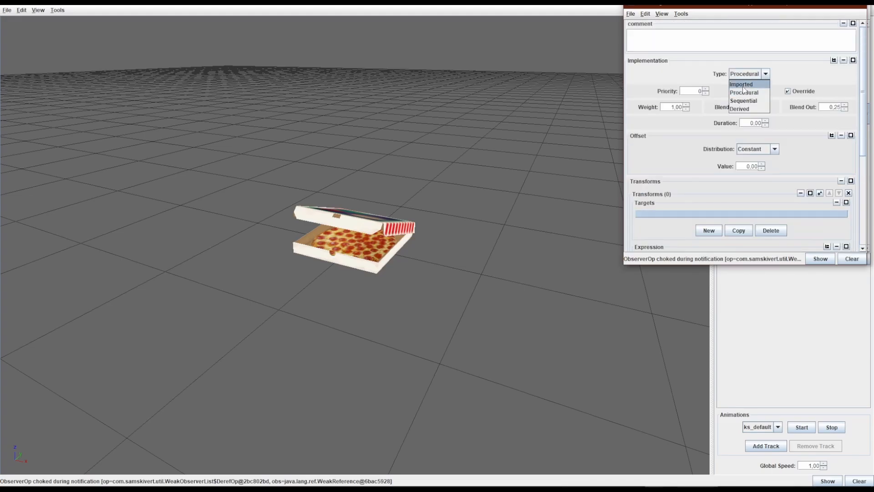
left_click(742, 84)
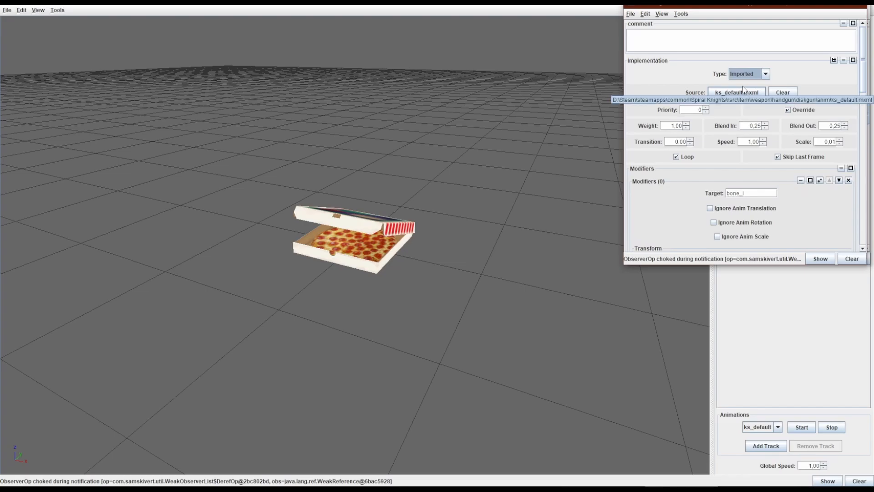
Examine the Imported animation's playback settings and target modifiers, and highlight the bone_l target name
left_click(764, 74)
left_click(763, 74)
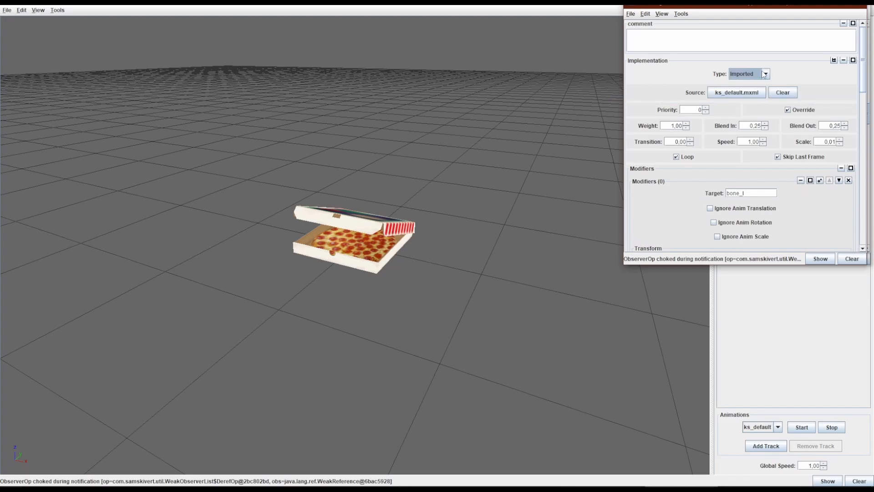
scroll(762, 82, "down", 3)
scroll(762, 87, "up", 3)
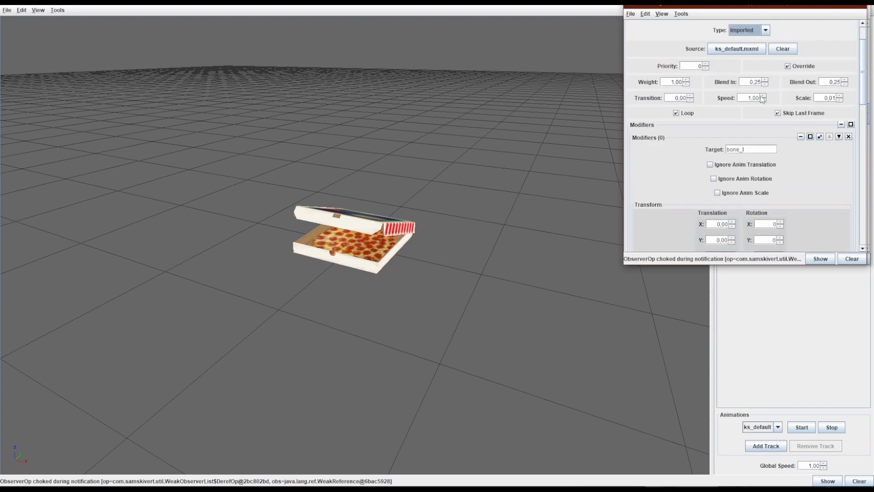
scroll(759, 96, "down", 5)
scroll(759, 98, "down", 5)
scroll(758, 105, "up", 10)
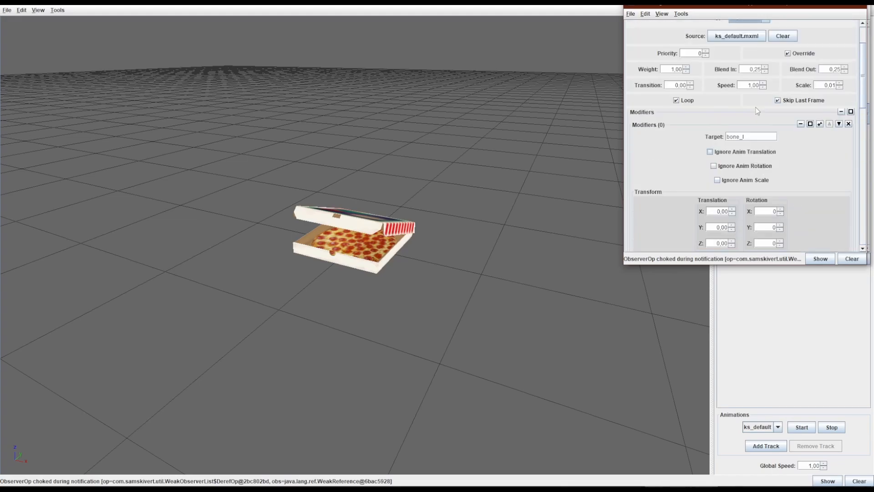
scroll(757, 114, "down", 3)
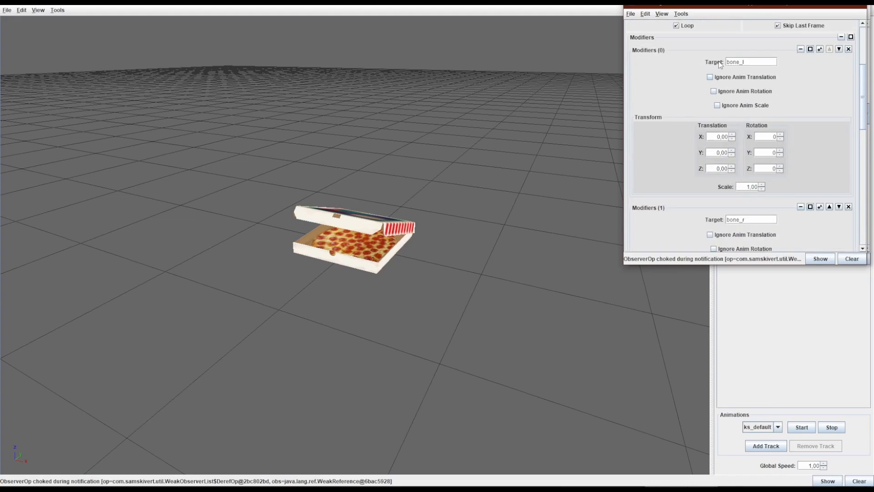
double_click(737, 62)
Move the animation's editor window aside and find the attachments in the model's configuration
left_click_drag(728, 7, 370, 65)
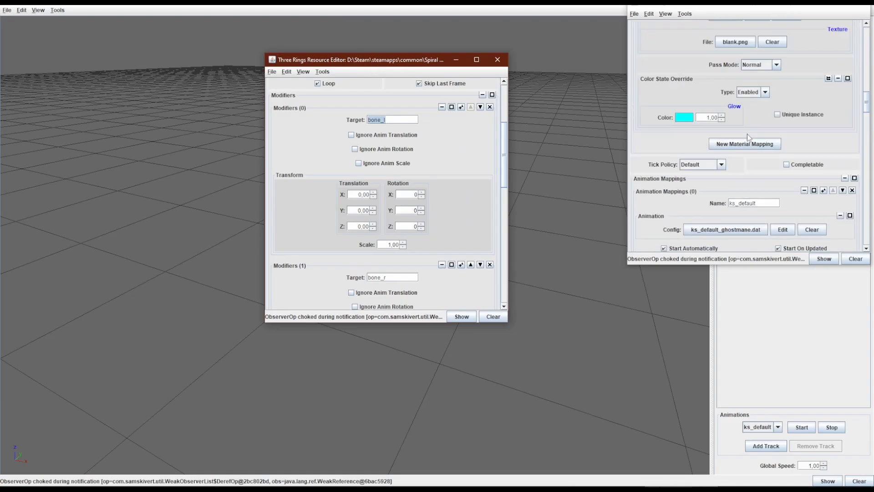
scroll(747, 134, "up", 10)
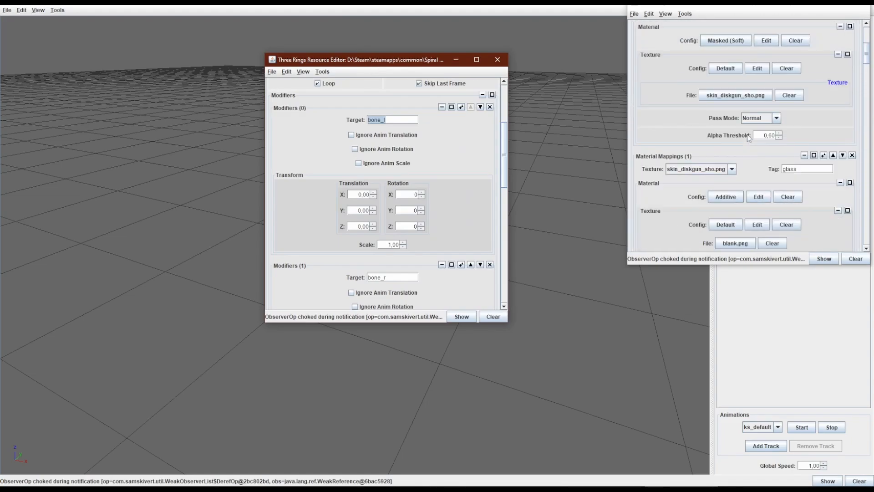
scroll(746, 135, "down", 10)
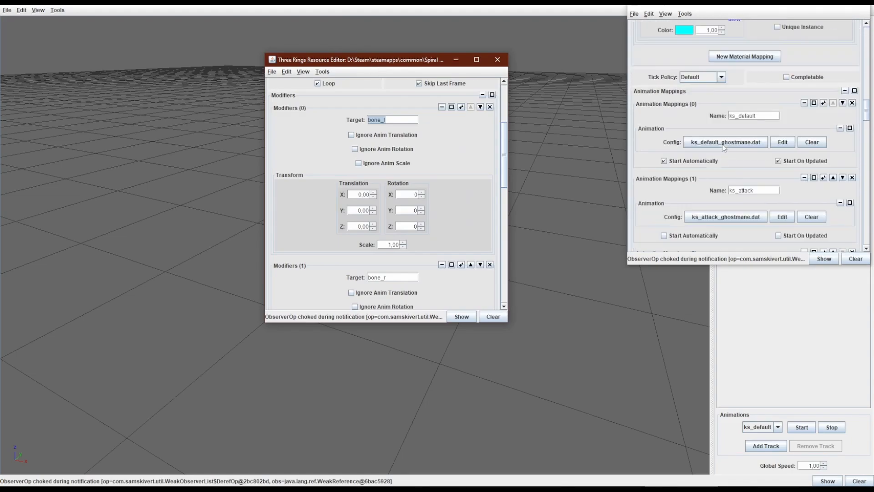
scroll(722, 144, "down", 6)
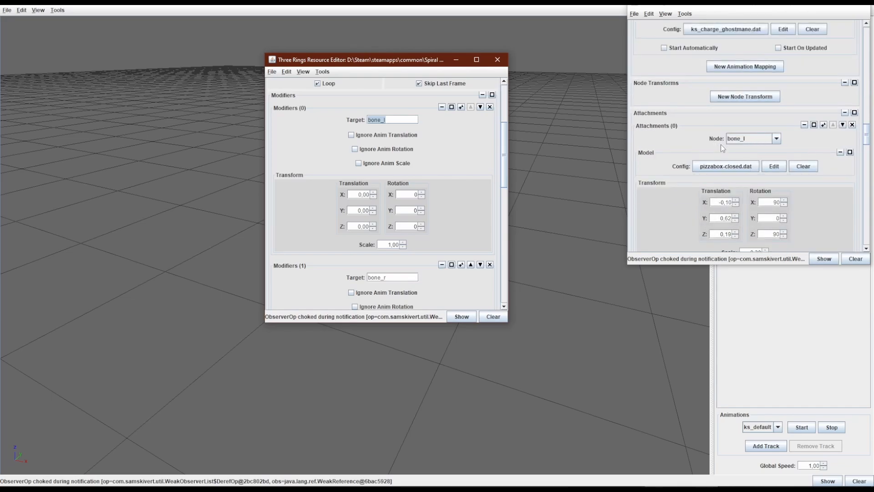
Look through the nodes available to the first attachment, keep bone_l, and review the attachments' models and transforms
left_click(776, 138)
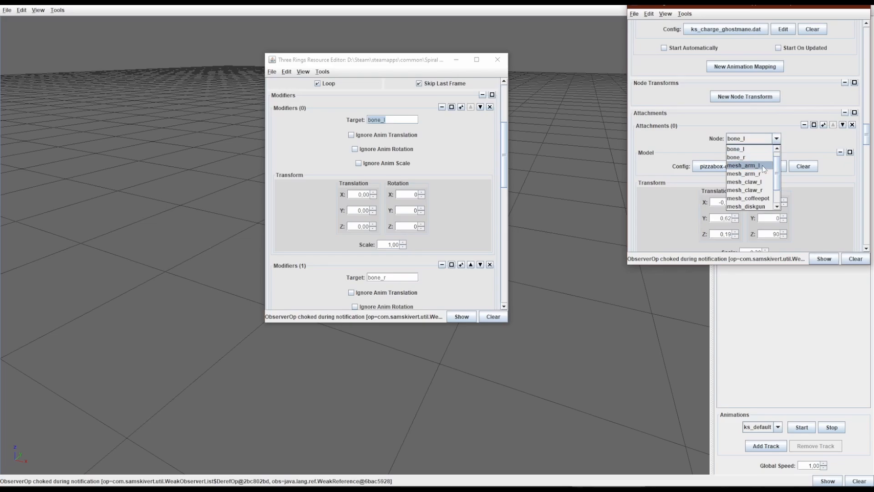
scroll(764, 168, "up", 2)
scroll(764, 169, "down", 2)
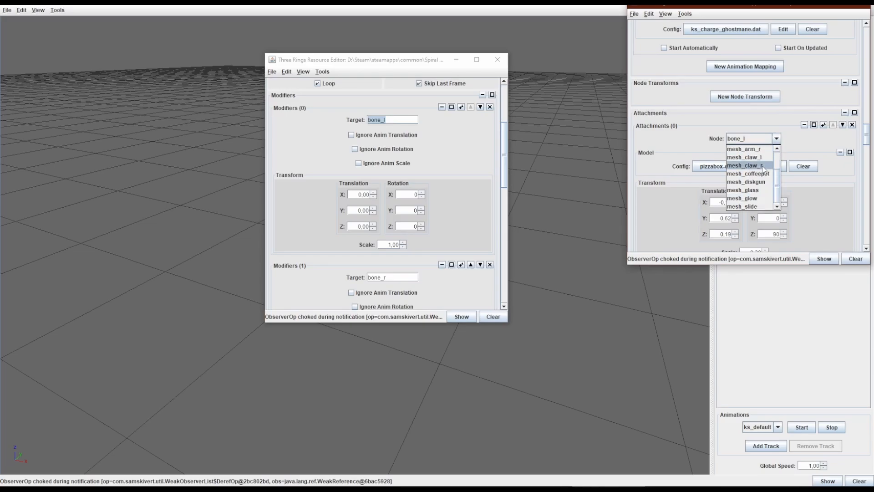
left_click(763, 141)
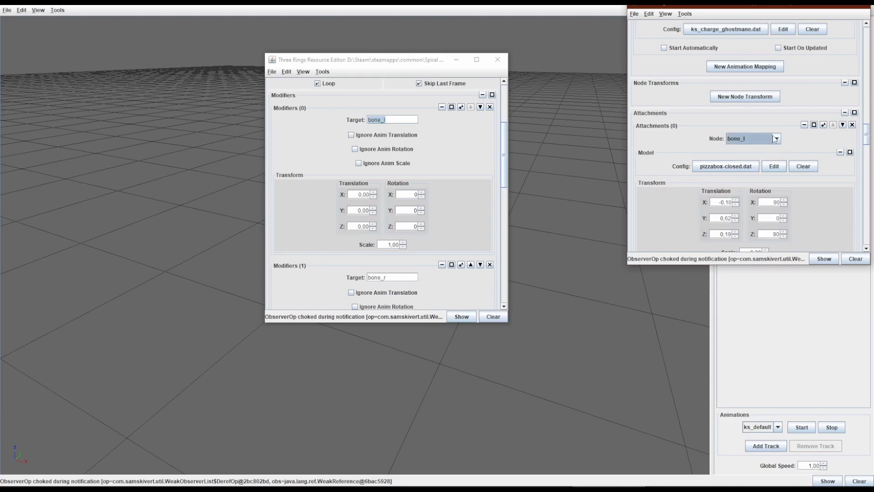
scroll(779, 112, "down", 4)
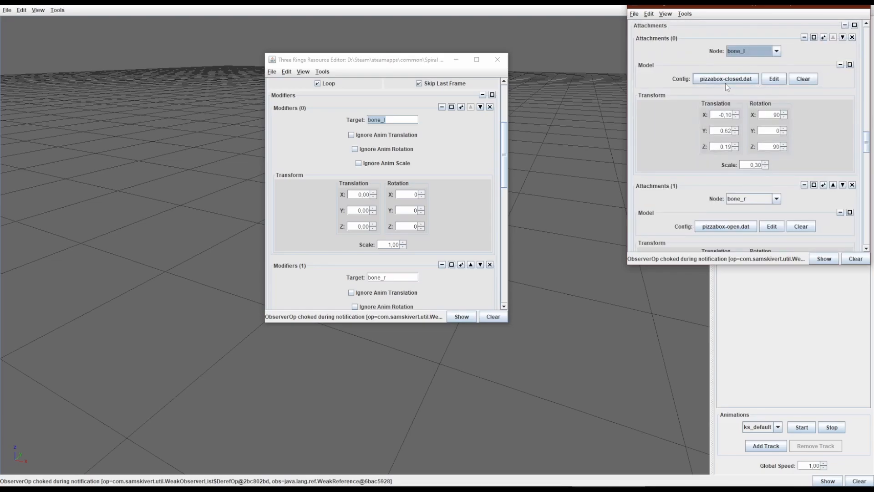
left_click(753, 51)
left_click(754, 47)
Put the model's configuration out of the way and examine the scales of the bone_r and mesh_coffeepot target modifiers
left_click(817, 7)
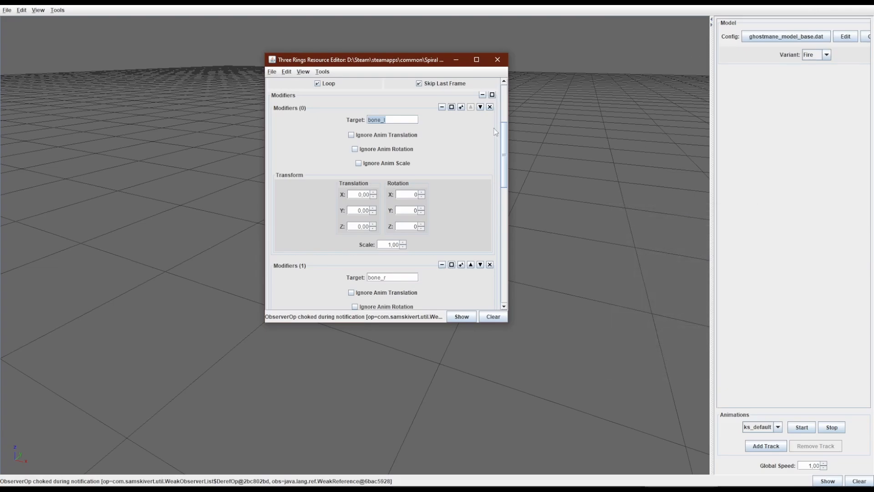
left_click_drag(351, 66, 565, 98)
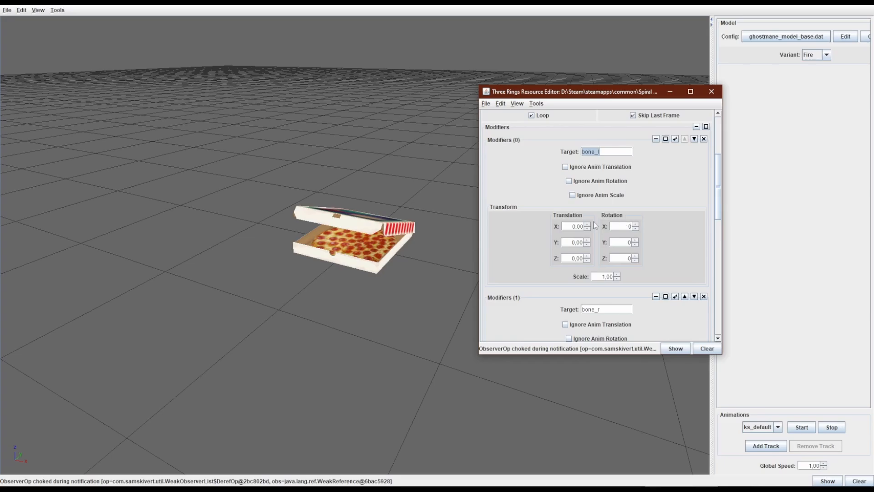
scroll(621, 153, "down", 9)
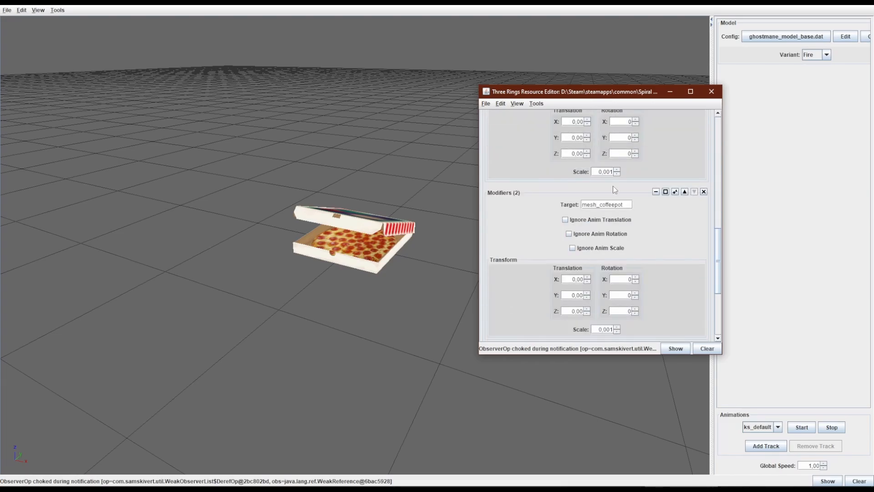
scroll(603, 205, "up", 3)
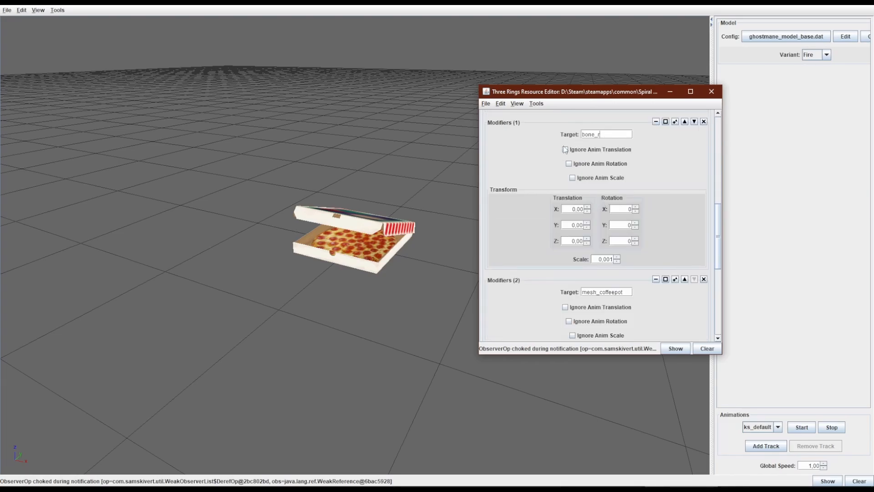
left_click(601, 134)
scroll(622, 132, "up", 3)
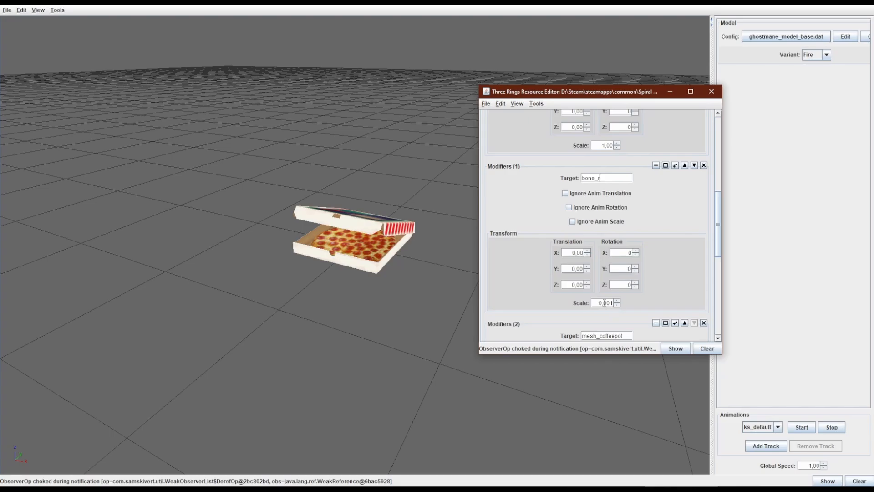
left_click_drag(597, 303, 620, 302)
scroll(575, 252, "down", 3)
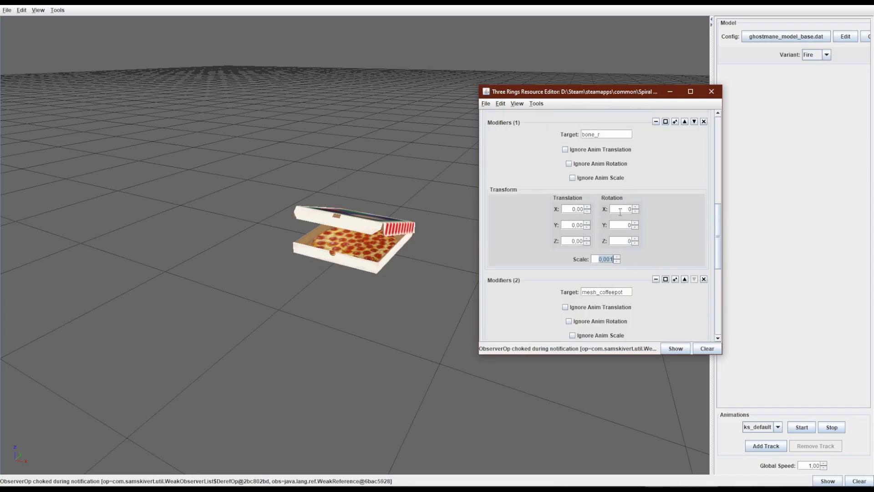
Add a frame action to the Imported animation and set its action type to Spawn Transient
scroll(620, 211, "down", 15)
scroll(600, 228, "up", 6)
scroll(600, 229, "down", 7)
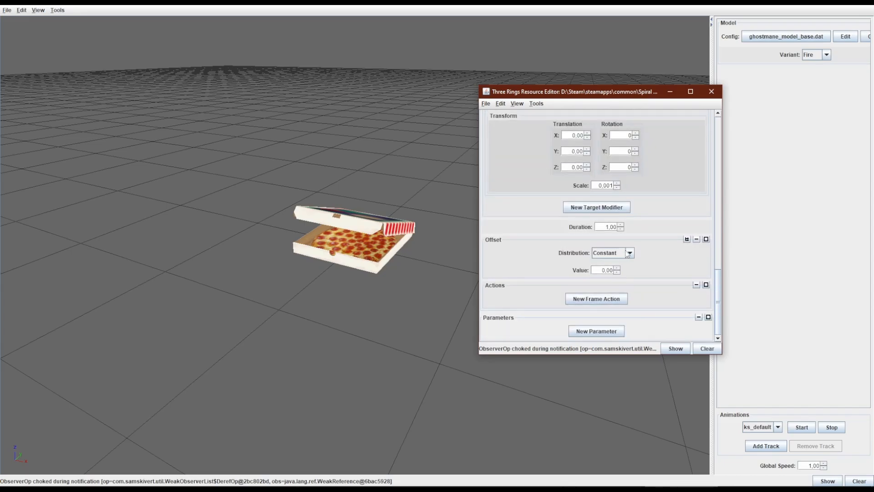
left_click(601, 299)
scroll(600, 294, "down", 3)
left_click(612, 249)
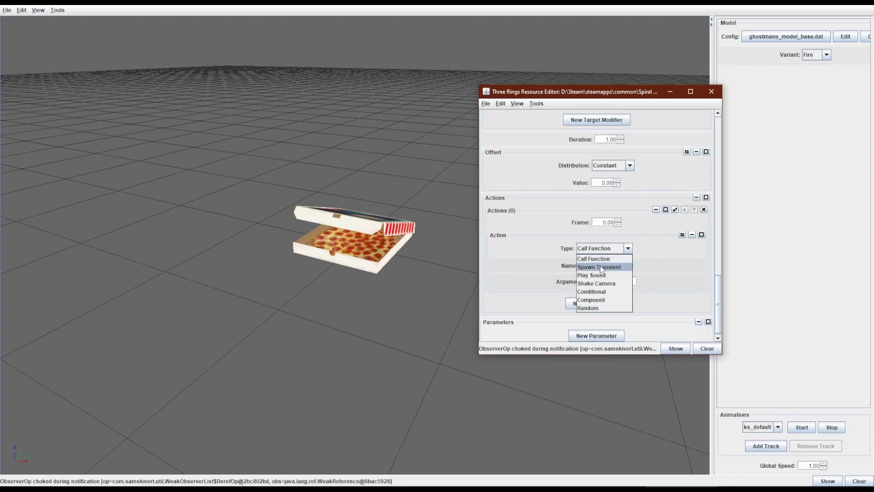
left_click(599, 267)
Try the Play Sound, Shake Camera and Conditional types on the new frame action to show their settings
left_click(600, 249)
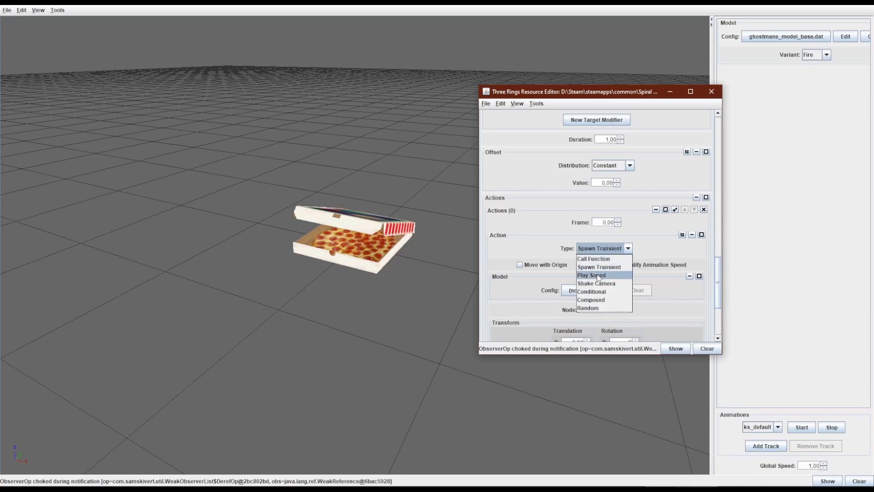
left_click(598, 275)
left_click(603, 248)
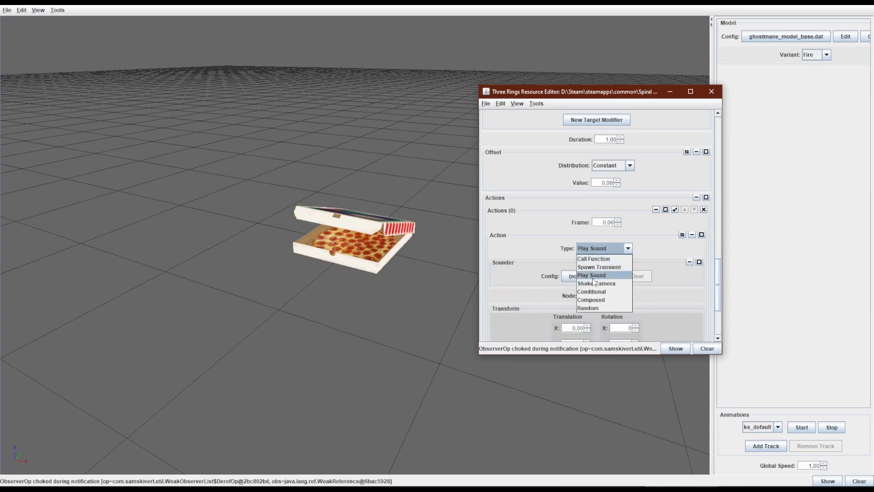
left_click(592, 276)
left_click(603, 249)
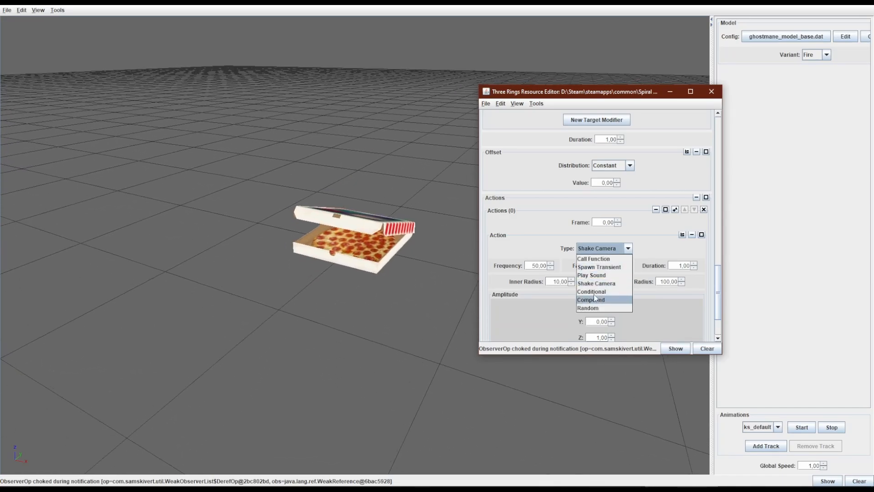
left_click(592, 292)
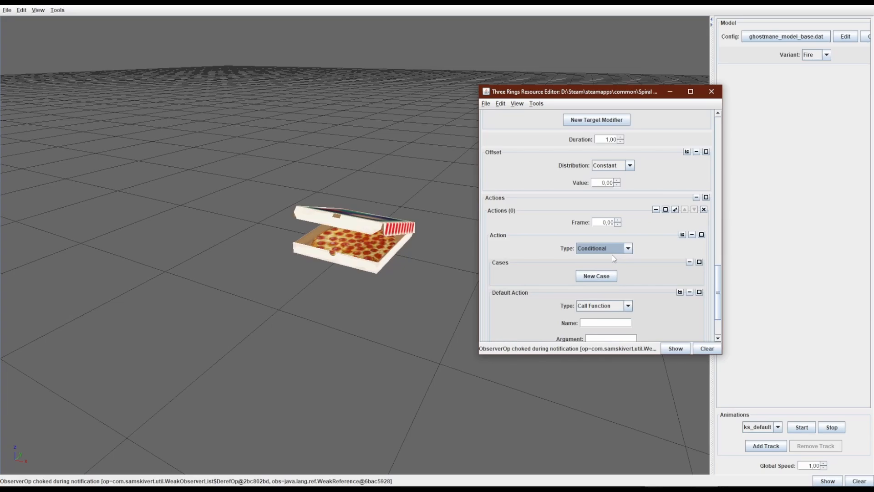
Show the Compound type's settings for the frame action and set its type to Random
left_click(600, 252)
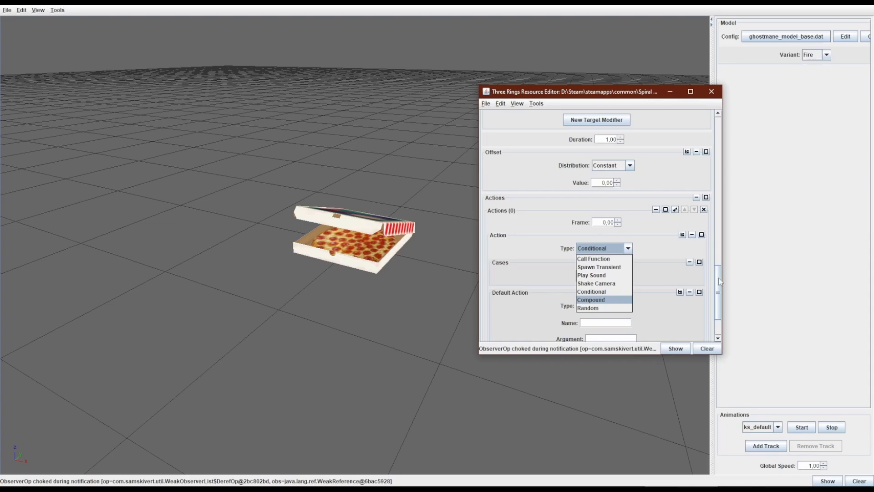
left_click(605, 300)
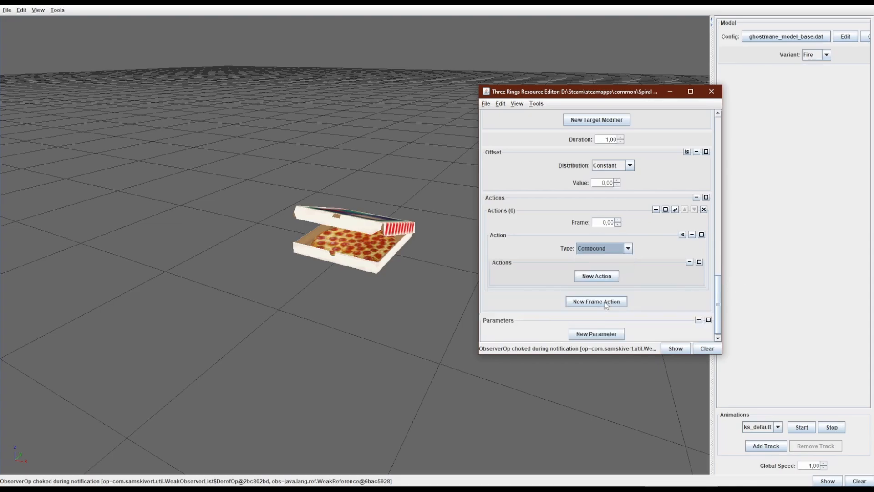
left_click(618, 248)
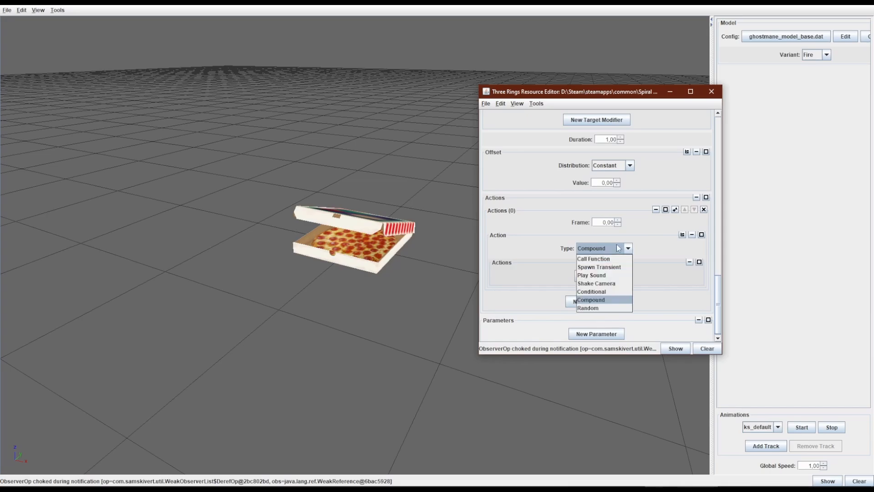
left_click(590, 308)
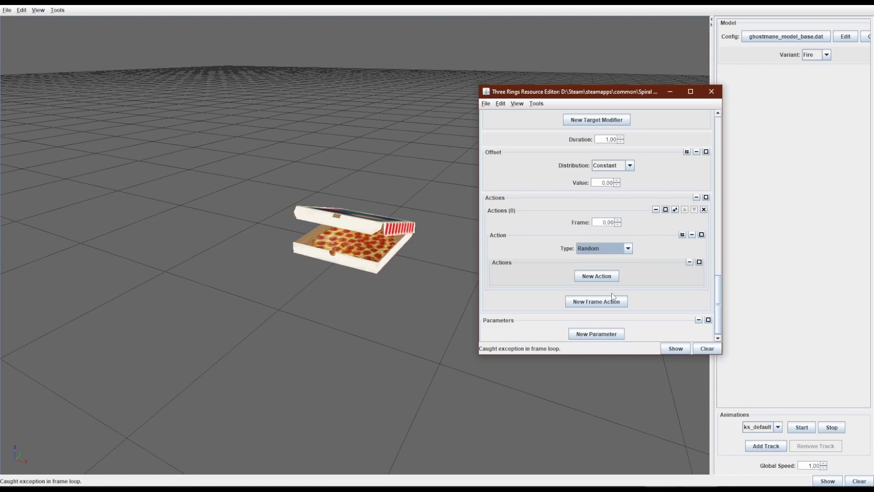
Open and close the model's configuration, and play the ks_attack animation in the viewer
left_click(845, 36)
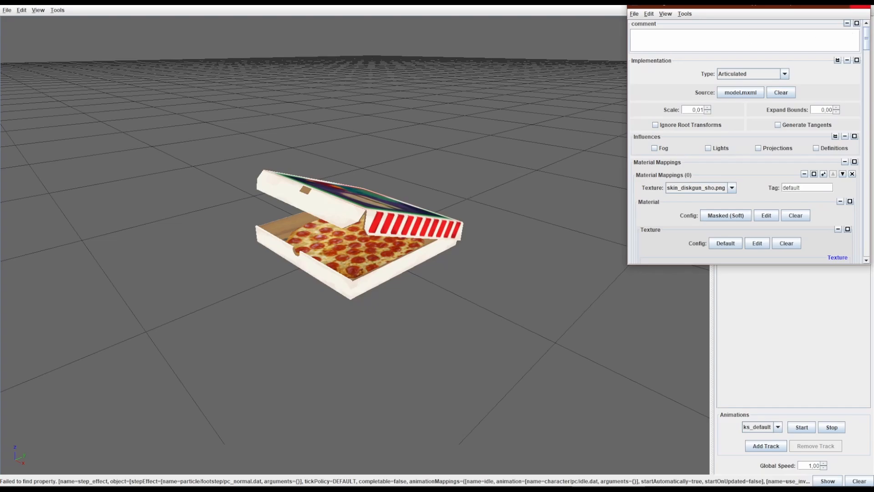
left_click(860, 6)
left_click_drag(660, 200, 672, 189)
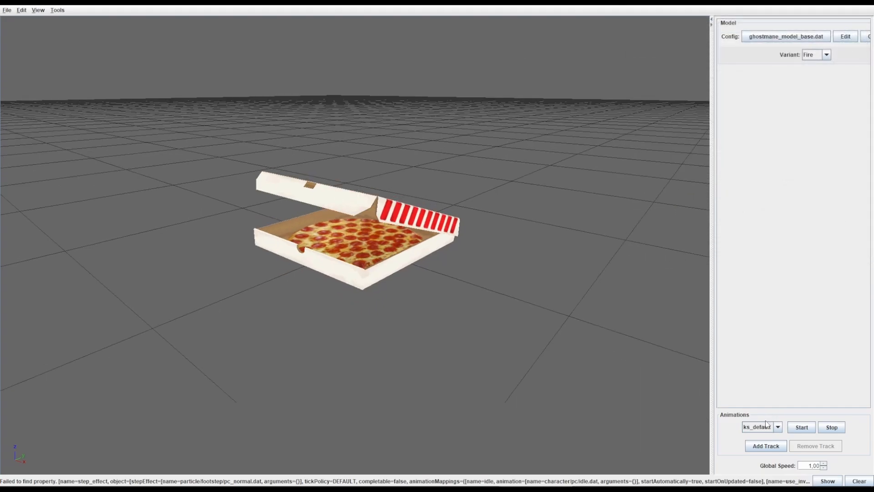
left_click(760, 426)
left_click(756, 444)
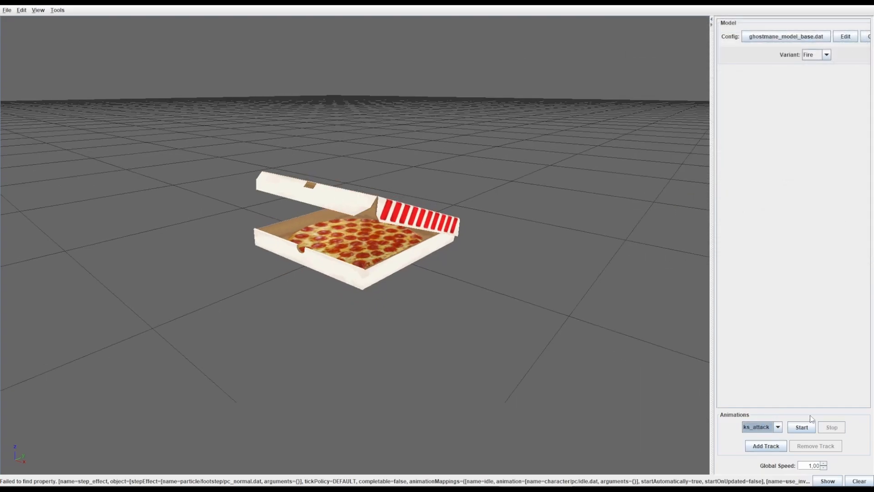
left_click(801, 428)
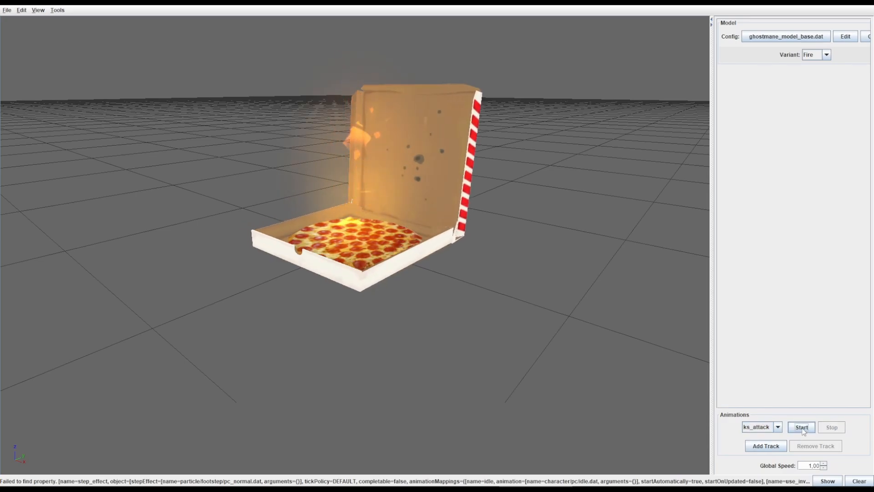
Pick ks_charge briefly, return to ks_attack and replay it while viewing the pizza box from another angle
left_click(759, 427)
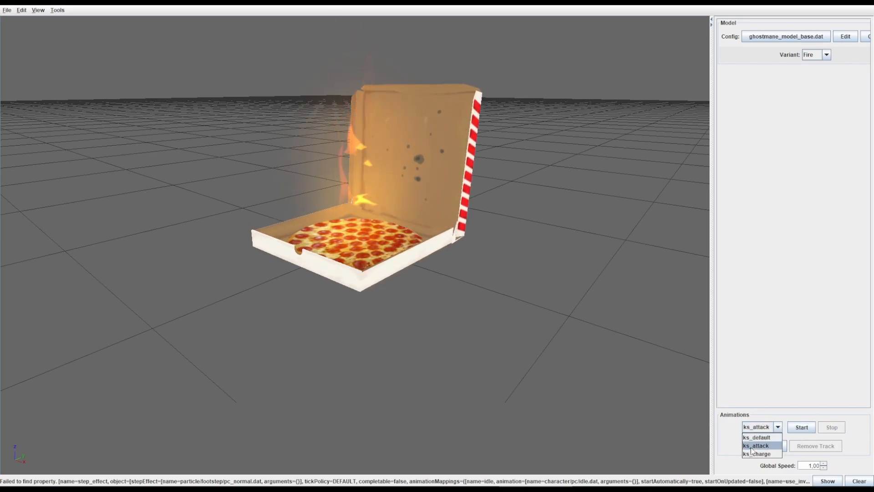
left_click(759, 454)
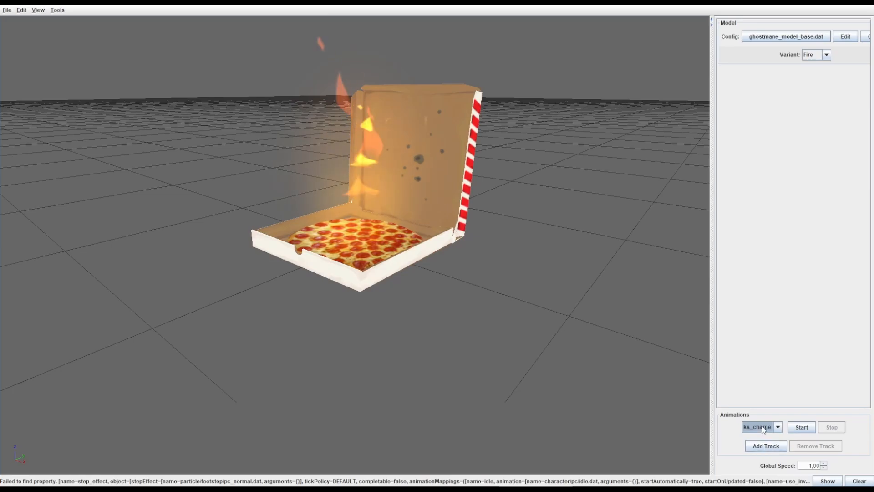
left_click(759, 427)
left_click(757, 446)
left_click(801, 428)
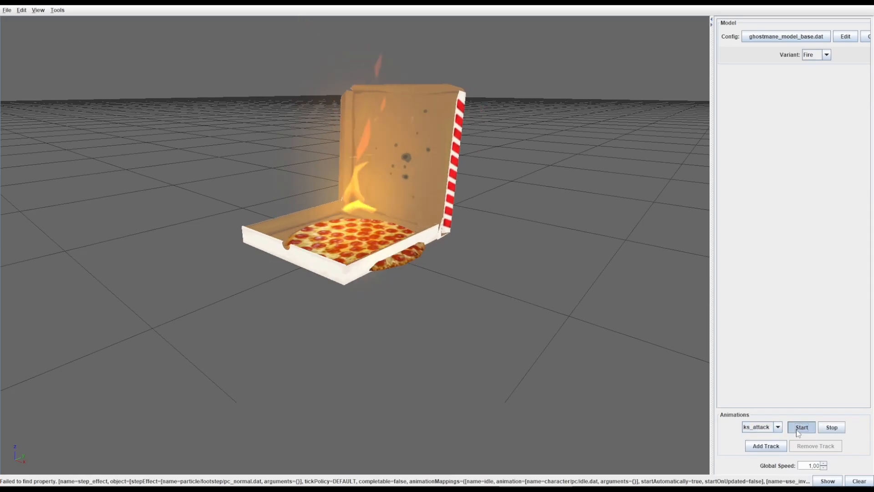
left_click_drag(682, 341, 731, 354)
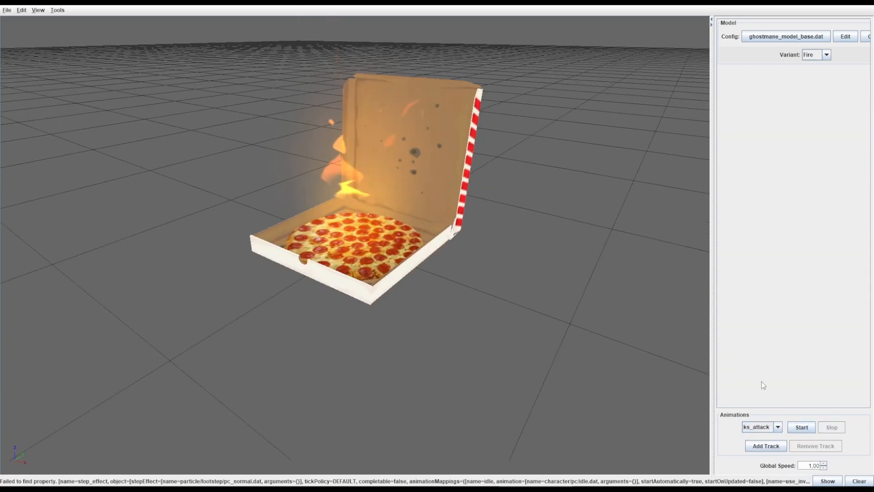
Play the ks_default animation, followed by ks_attack, to compare the closed and open pizza boxes
left_click(771, 427)
left_click(757, 437)
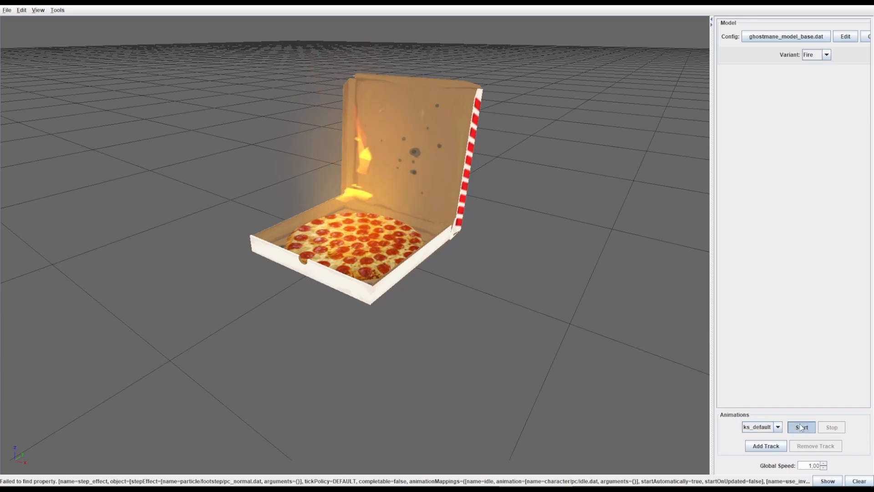
left_click(799, 427)
left_click(778, 427)
left_click(758, 446)
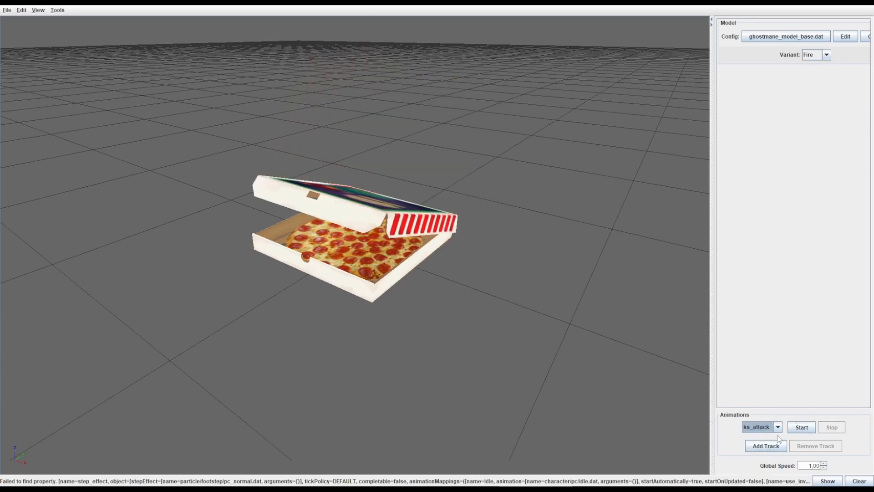
left_click(799, 427)
Return the model to the ks_default animation and check the list of available animations
left_click(778, 427)
left_click(757, 437)
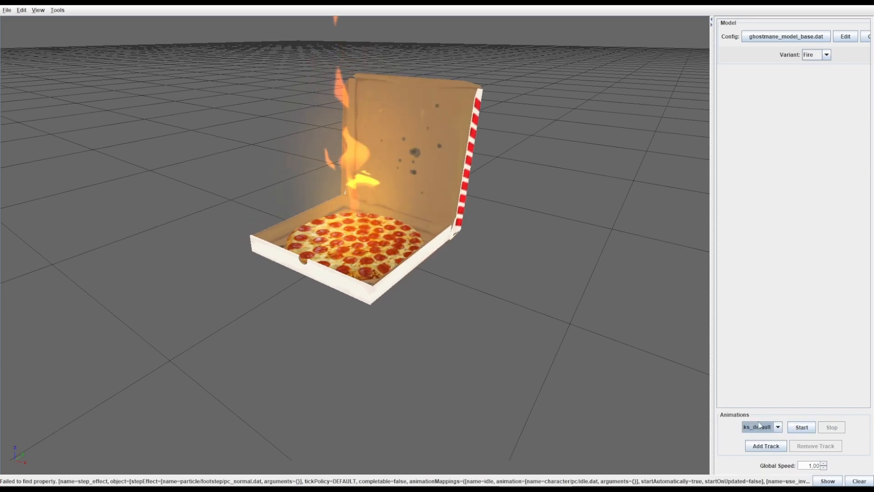
left_click(800, 430)
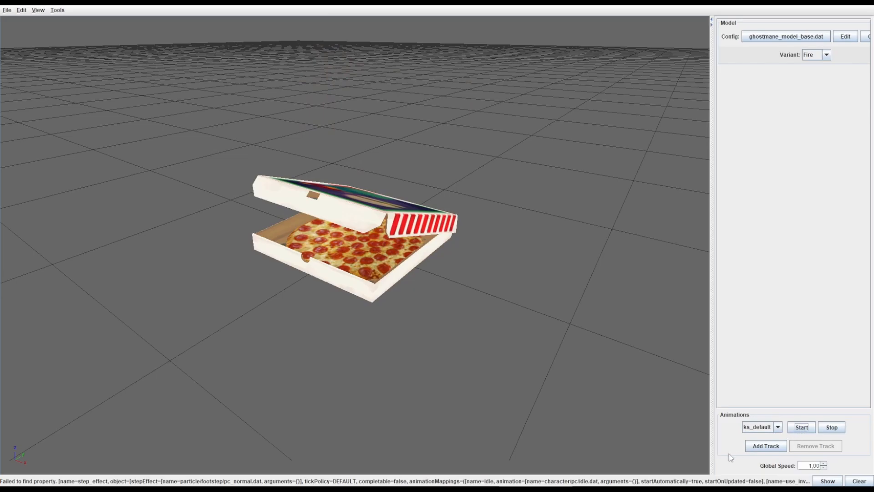
left_click(759, 426)
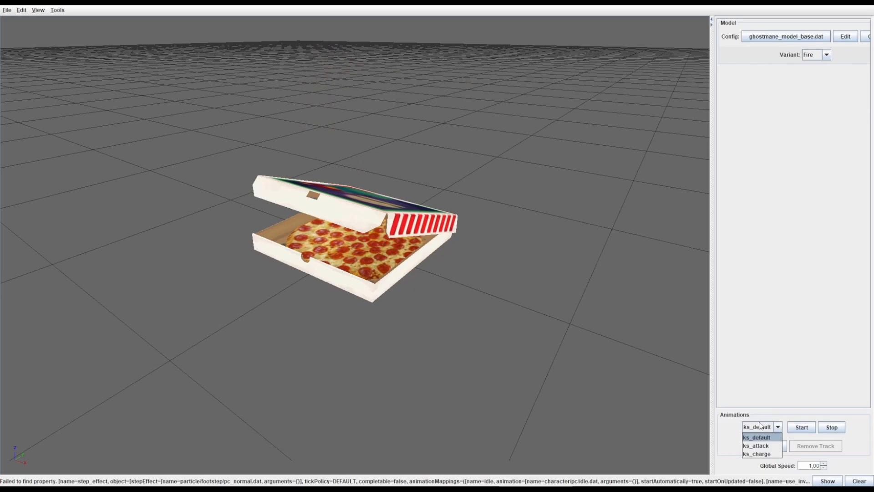
left_click(760, 426)
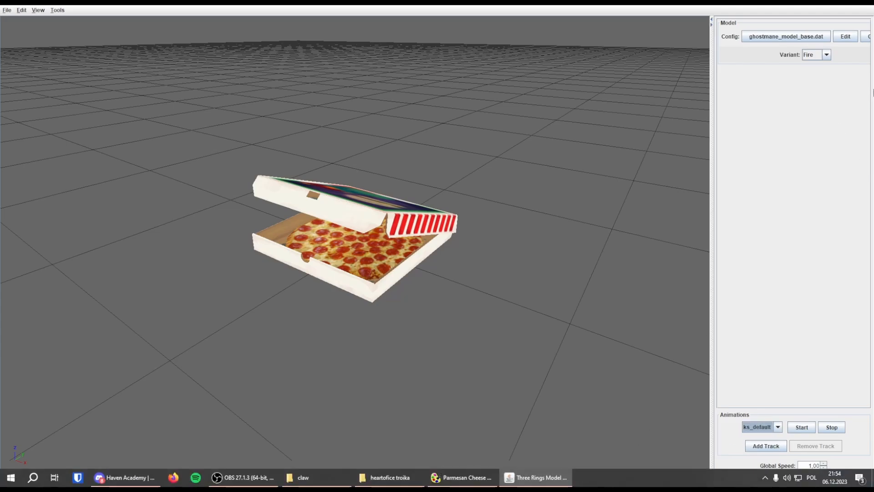
Open the model's configuration, find its animation mappings and open the ks_attack animation's configuration
left_click(843, 40)
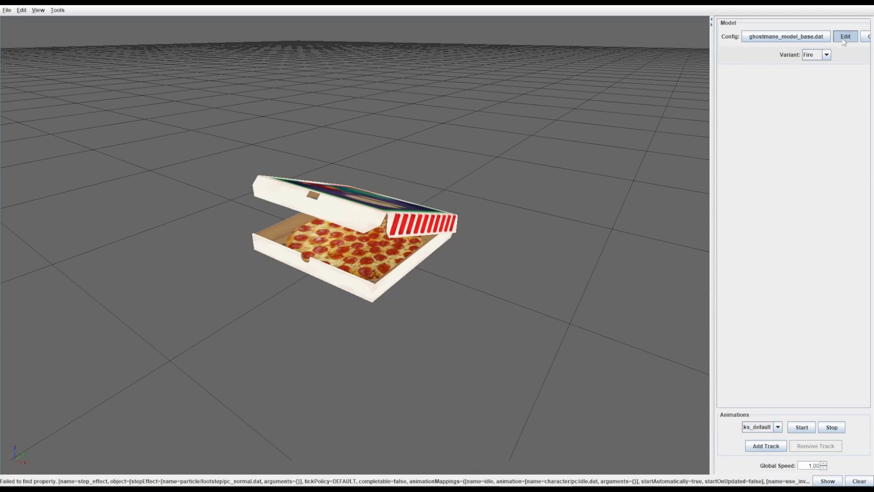
scroll(742, 163, "down", 3)
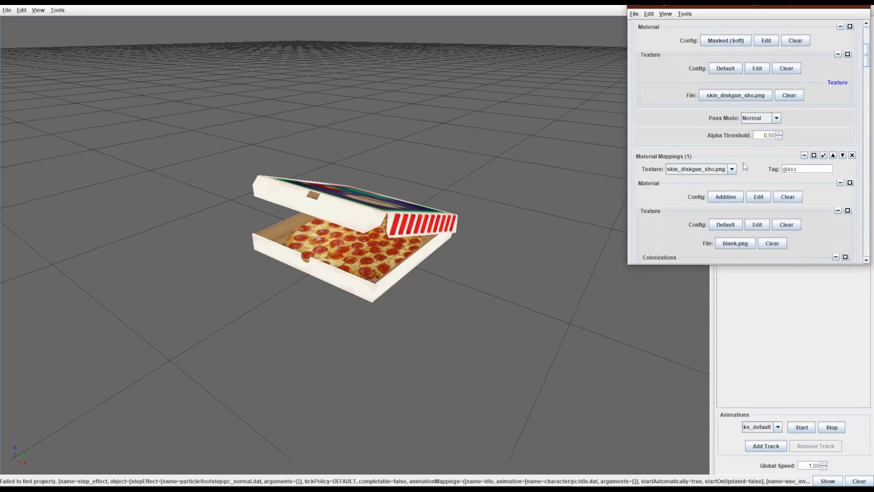
scroll(742, 162, "down", 10)
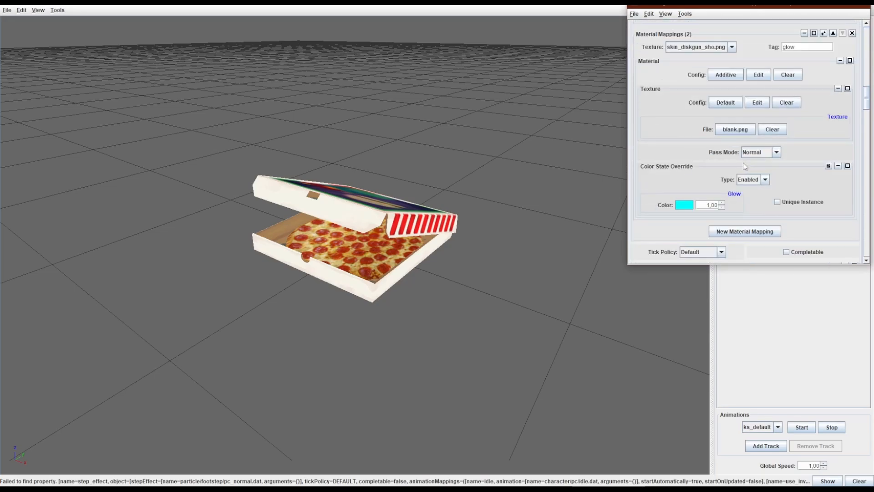
scroll(743, 162, "down", 3)
scroll(781, 151, "down", 3)
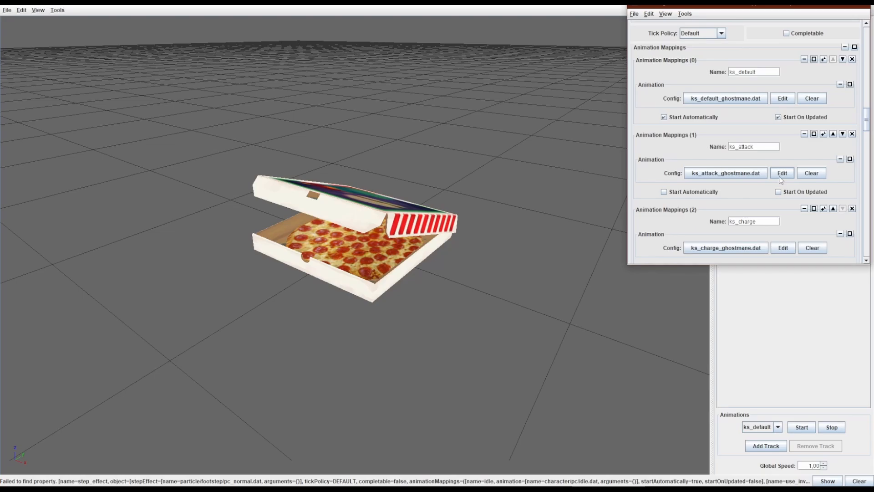
scroll(781, 179, "down", 3)
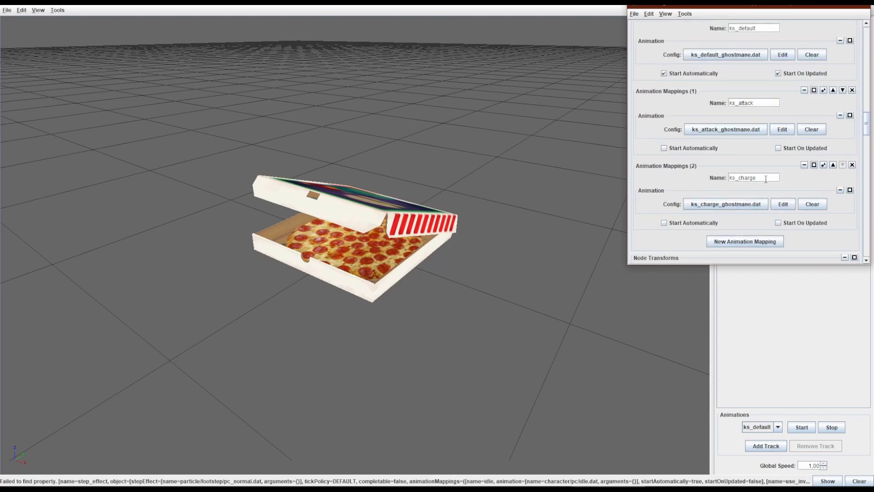
left_click(782, 129)
Examine the ks_attack animation's target modifiers for bone_l and bone_r, including their transforms and scales
scroll(787, 132, "down", 6)
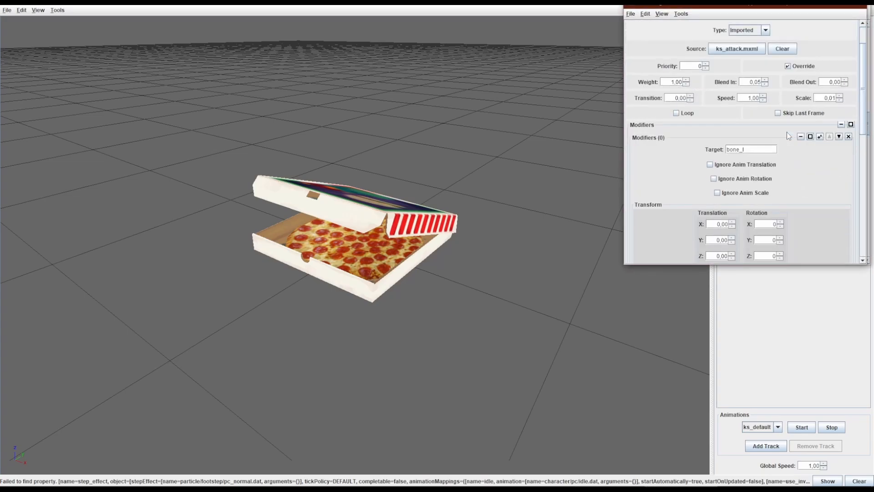
scroll(787, 132, "down", 10)
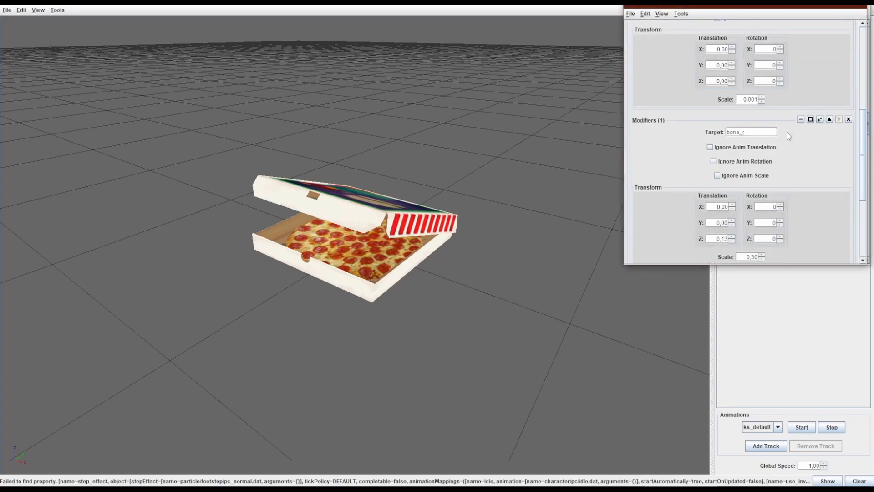
scroll(786, 132, "down", 3)
scroll(785, 132, "up", 10)
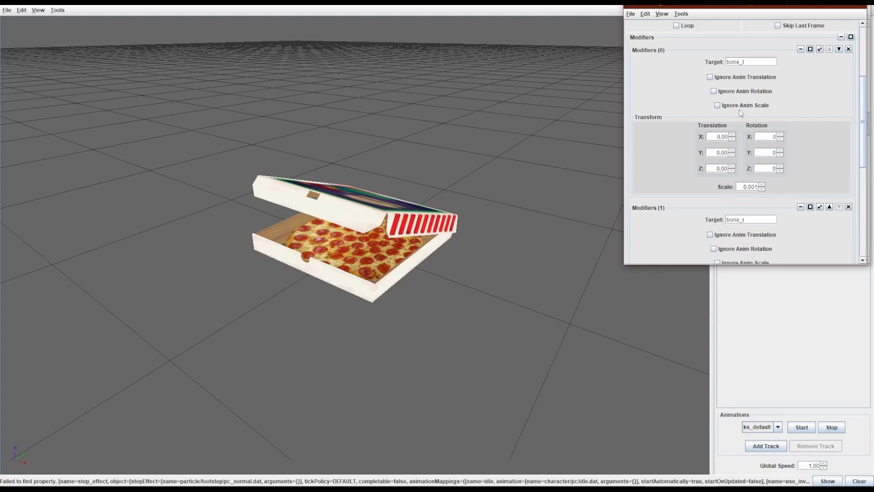
scroll(769, 93, "down", 3)
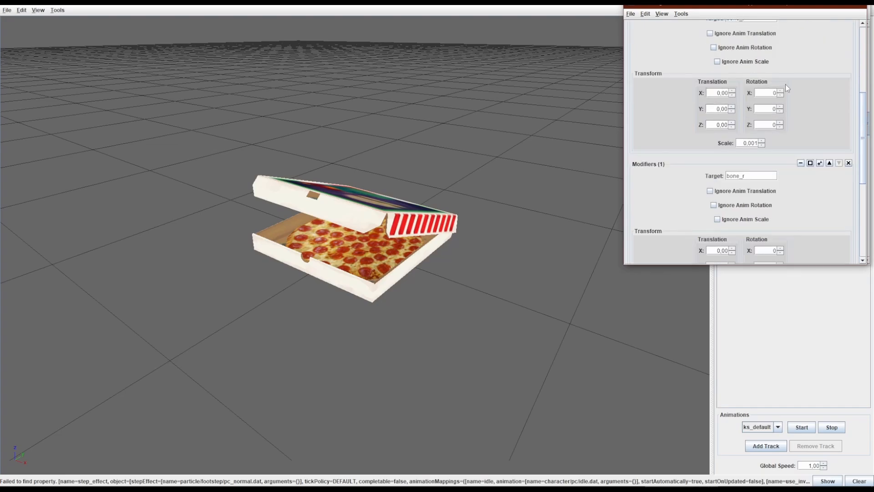
scroll(769, 91, "up", 3)
Move the ks_attack editor window aside and review the bone_l and bone_r attachments in the model's configuration
left_click_drag(687, 6, 429, 24)
scroll(719, 86, "down", 6)
scroll(719, 86, "down", 6)
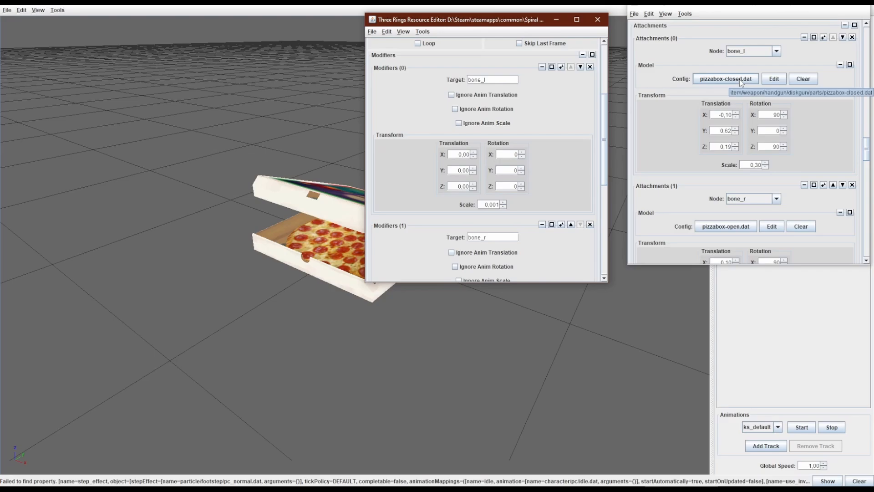
scroll(738, 89, "down", 4)
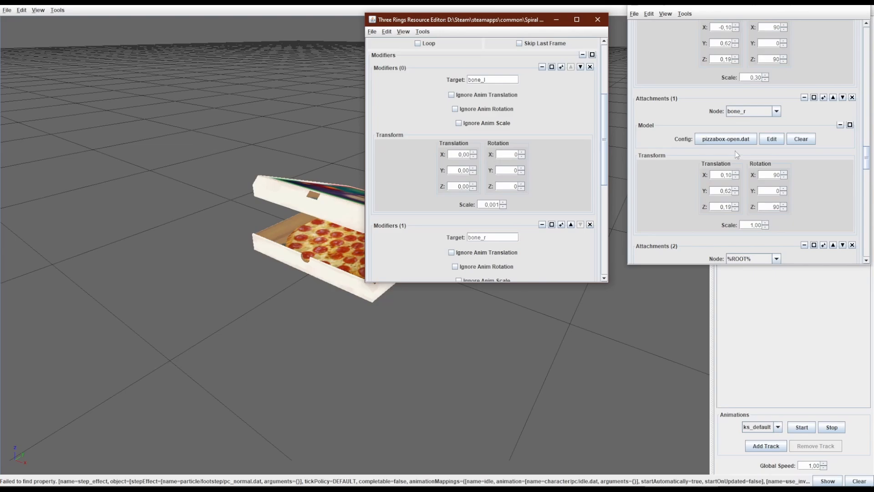
Compare the bone_l and bone_r attachments with the ks_attack modifiers, then close the ks_attack configuration
scroll(735, 155, "up", 3)
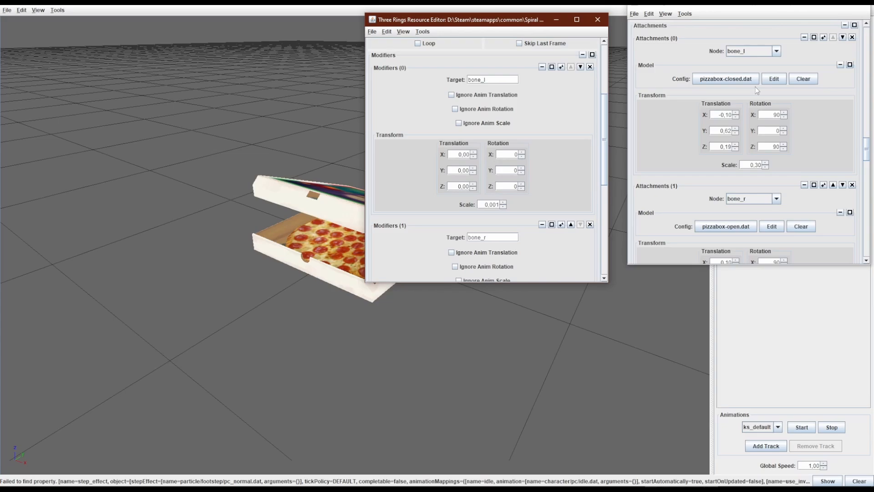
scroll(409, 118, "down", 5)
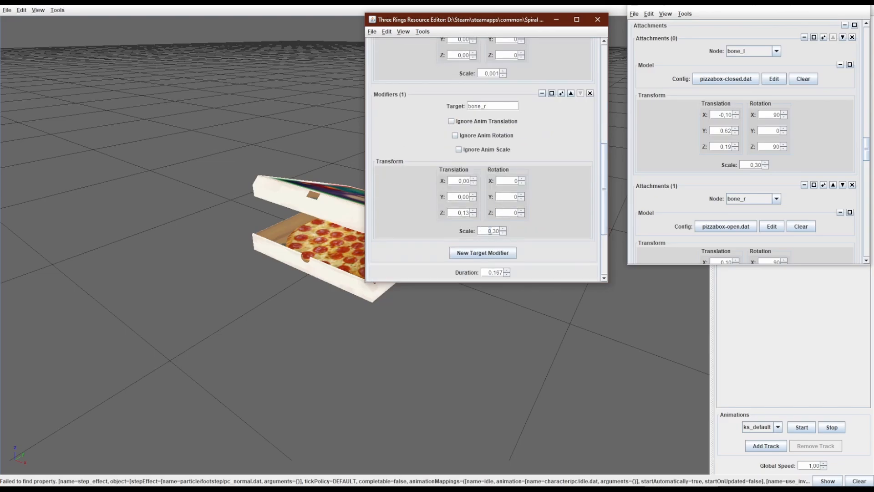
scroll(665, 166, "up", 4)
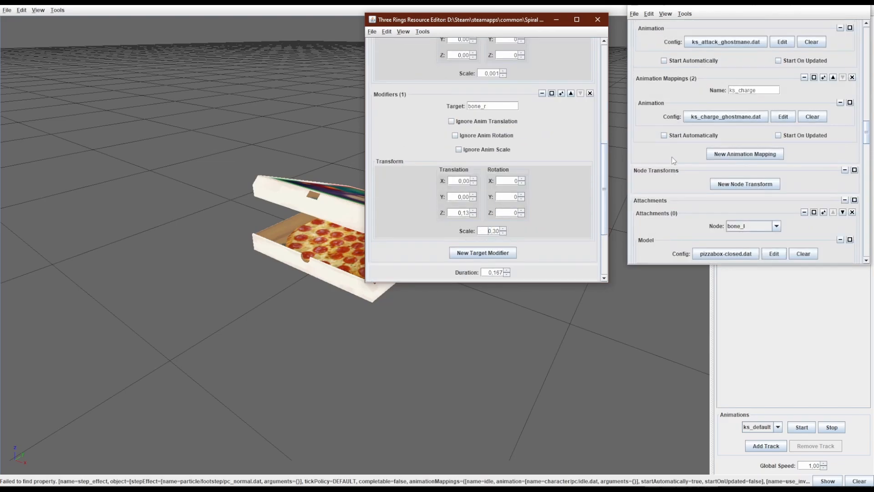
left_click(599, 20)
Open the ks_default animation's configuration and examine its target modifier for bone_l
scroll(773, 91, "up", 2)
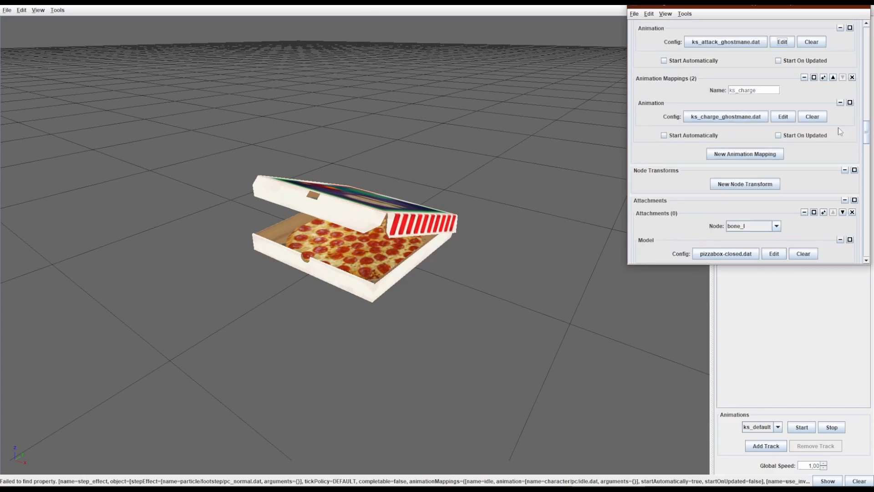
scroll(781, 60, "up", 1)
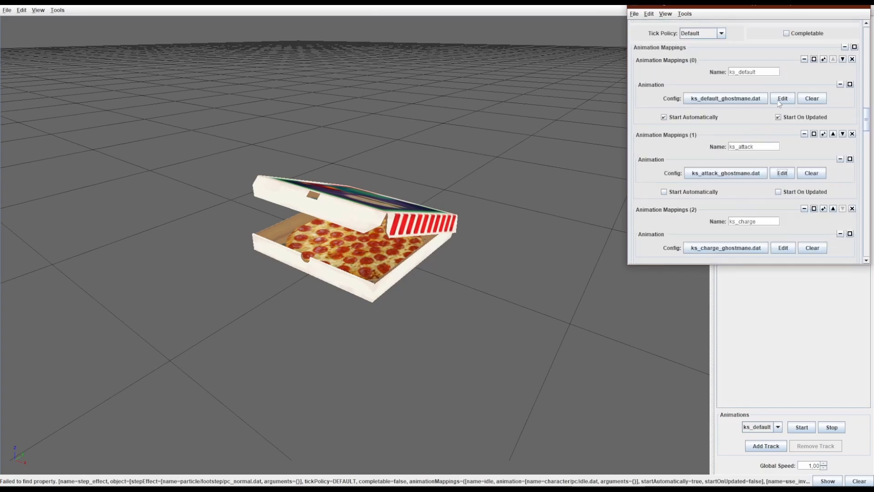
left_click(782, 96)
scroll(759, 182, "down", 6)
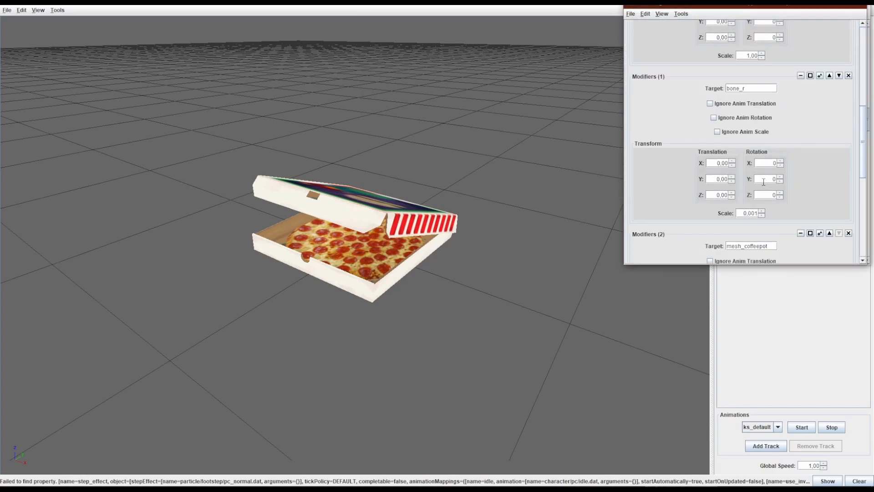
scroll(763, 182, "down", 5)
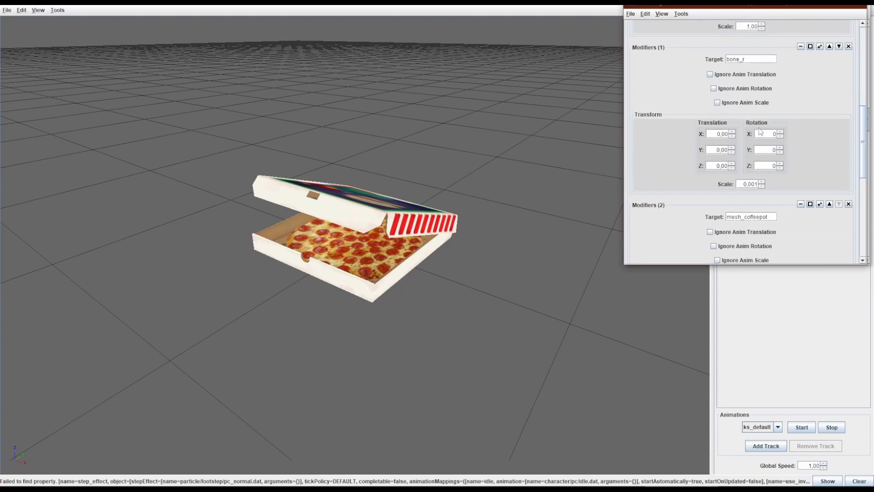
scroll(774, 137, "up", 10)
scroll(773, 127, "down", 3)
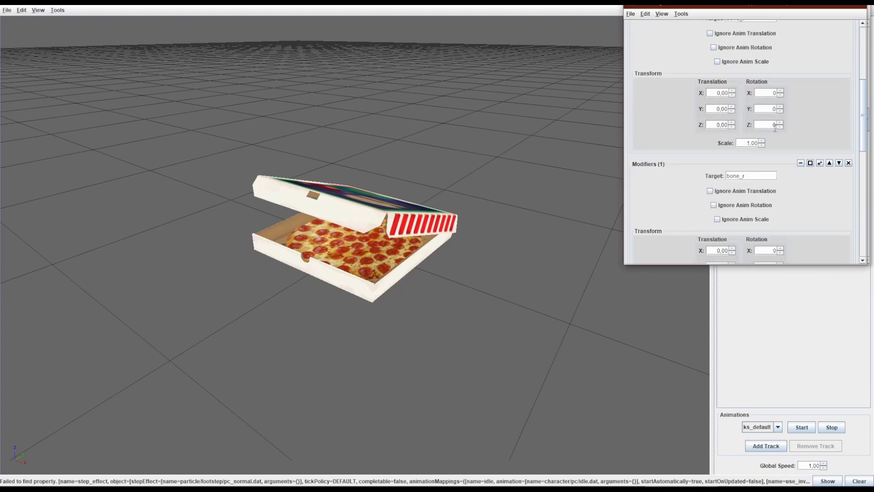
scroll(771, 125, "up", 2)
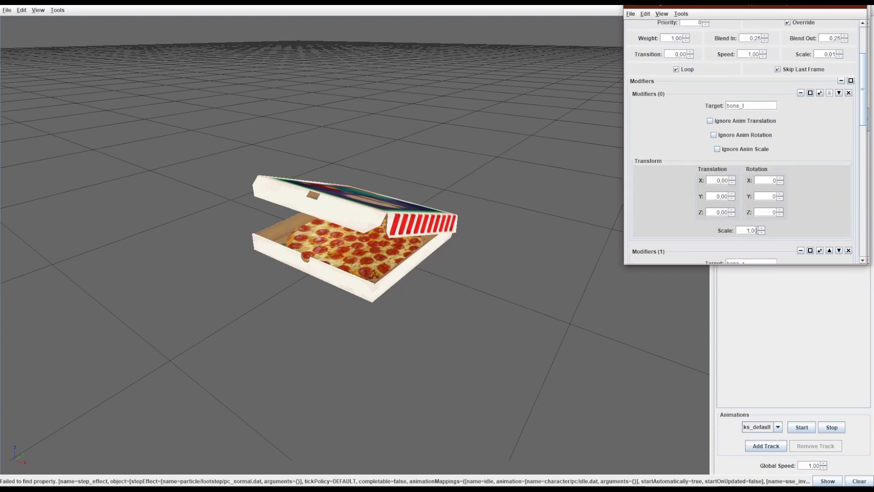
Check the scale of ks_default's bone_r and mesh_coffeepot modifiers and close the animation's configuration
scroll(773, 209, "down", 4)
double_click(750, 213)
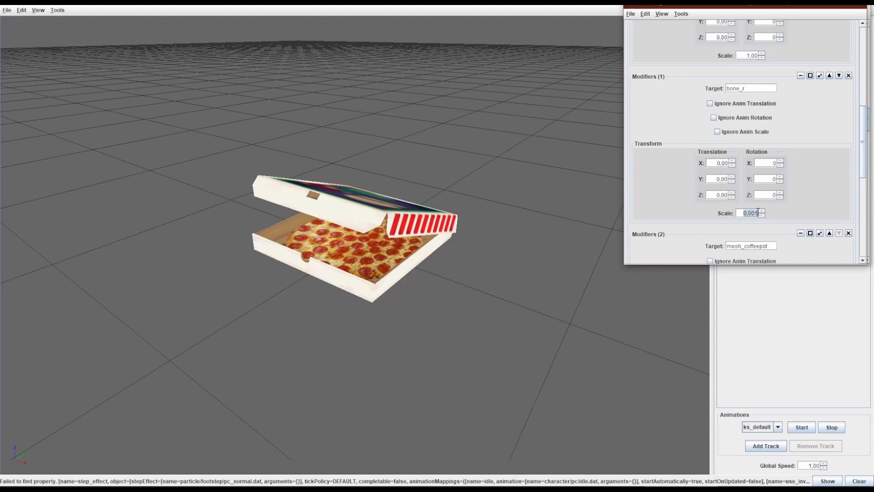
scroll(758, 213, "down", 2)
scroll(765, 209, "down", 2)
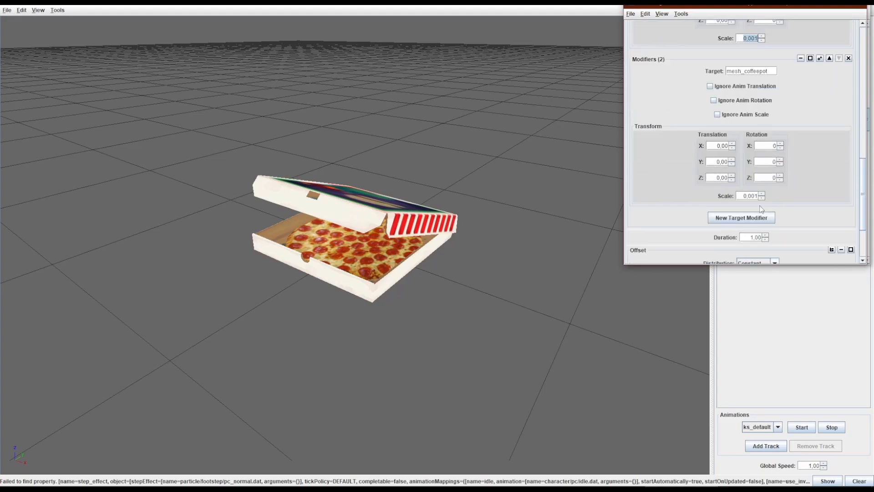
double_click(754, 196)
left_click(854, 8)
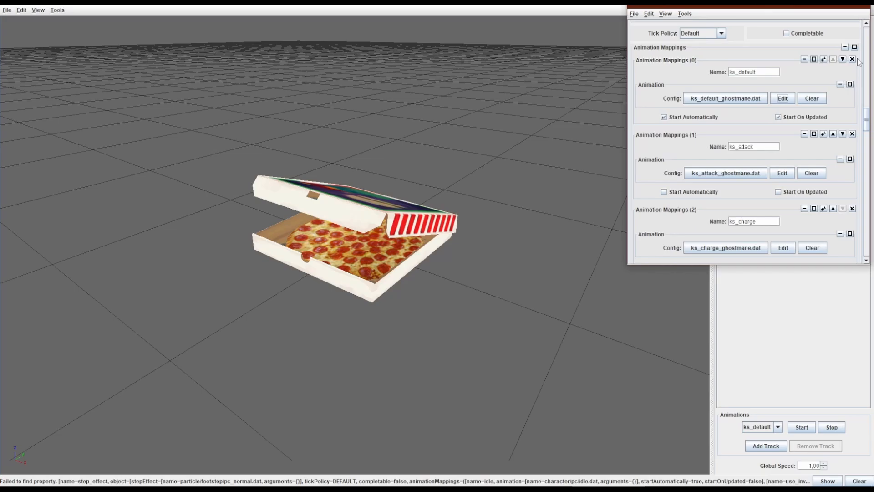
scroll(849, 32, "down", 3)
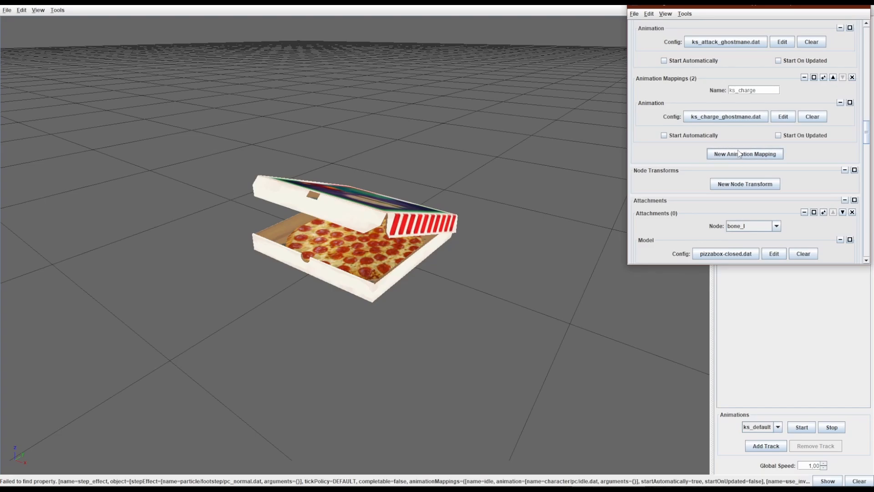
left_click(776, 154)
scroll(756, 132, "down", 1)
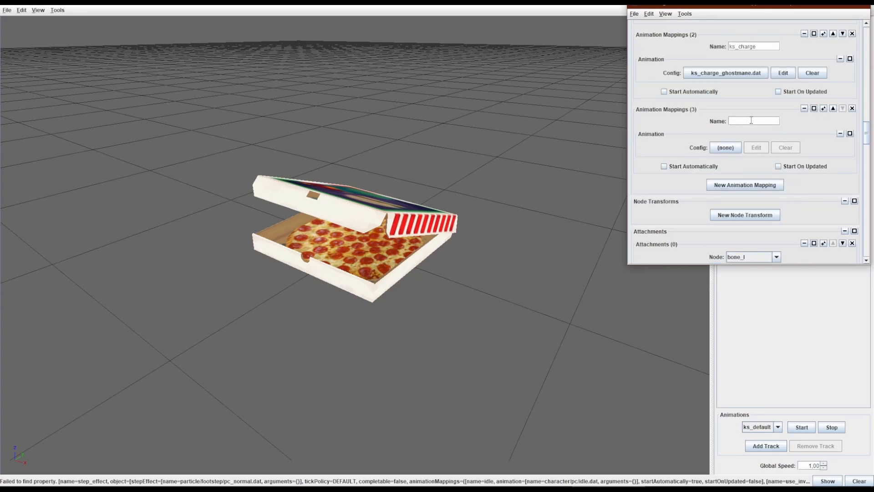
left_click(728, 146)
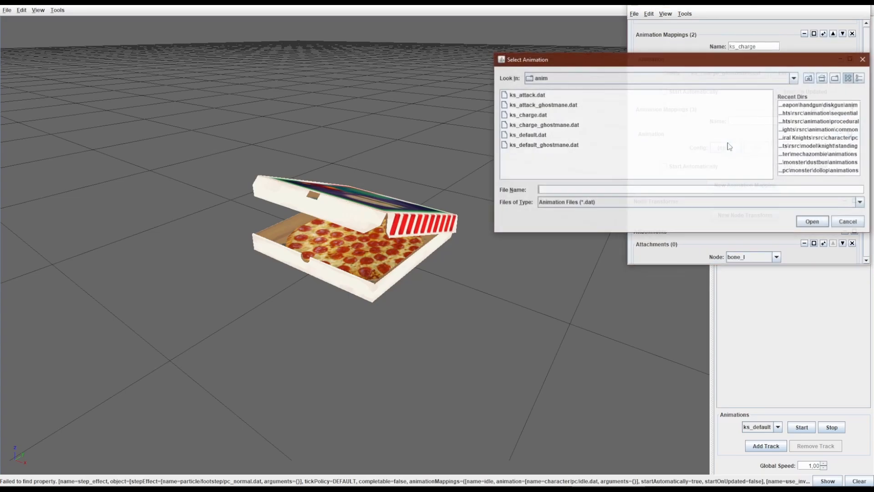
left_click(862, 59)
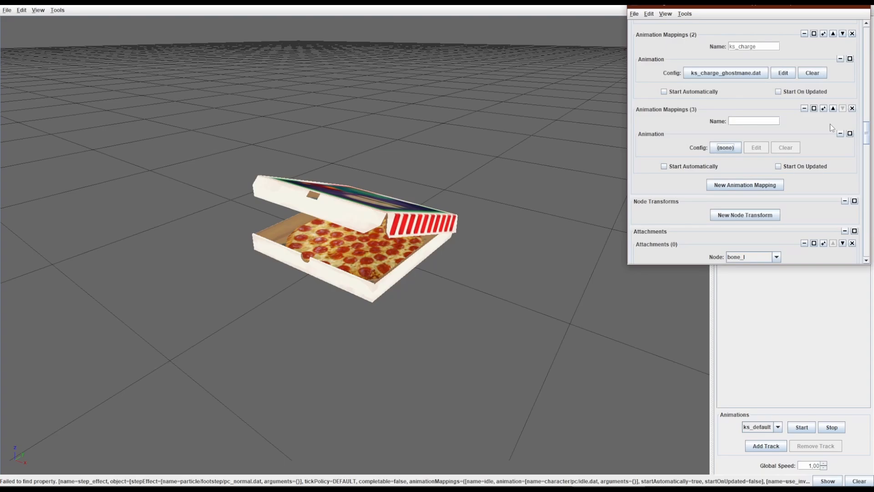
left_click(851, 108)
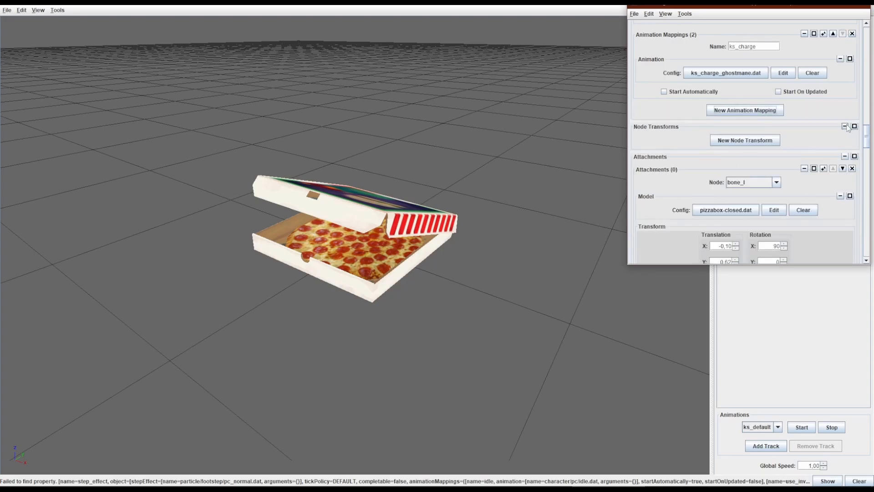
Review the model configuration from its animation mappings through the attachments to the parameter directs and options
scroll(847, 128, "up", 6)
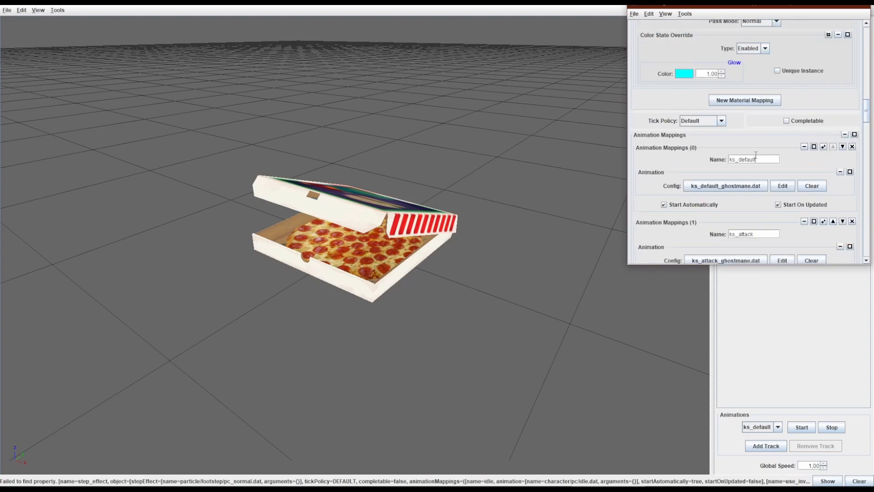
scroll(755, 155, "down", 3)
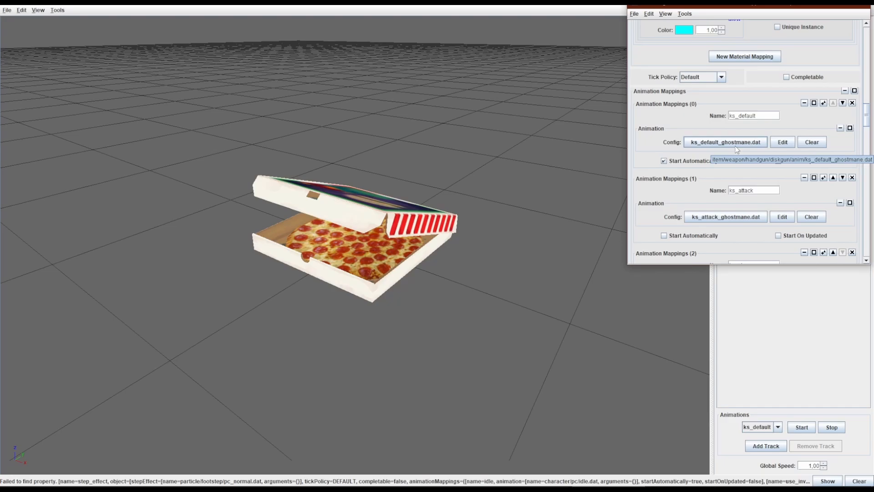
scroll(737, 150, "down", 10)
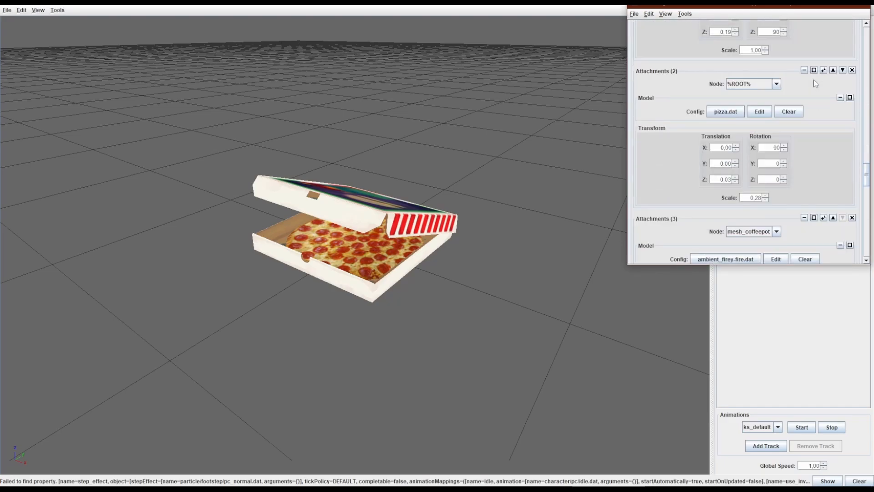
scroll(813, 80, "down", 5)
scroll(692, 229, "down", 5)
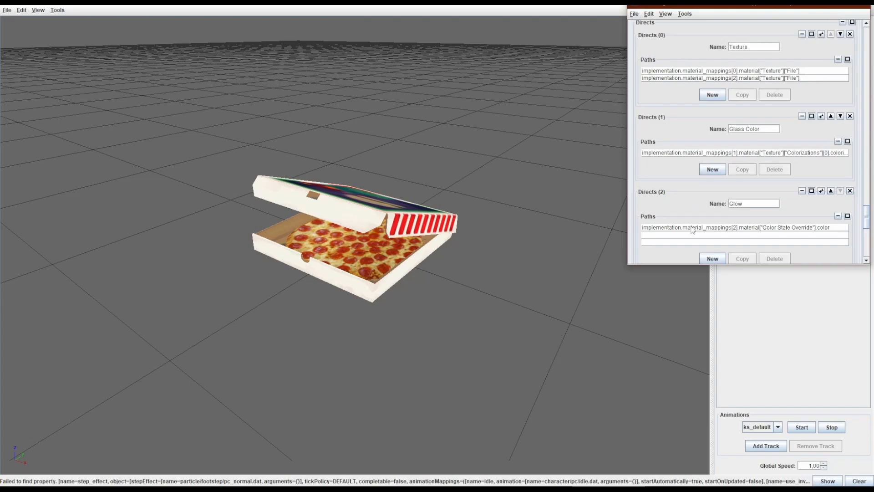
scroll(679, 208, "down", 5)
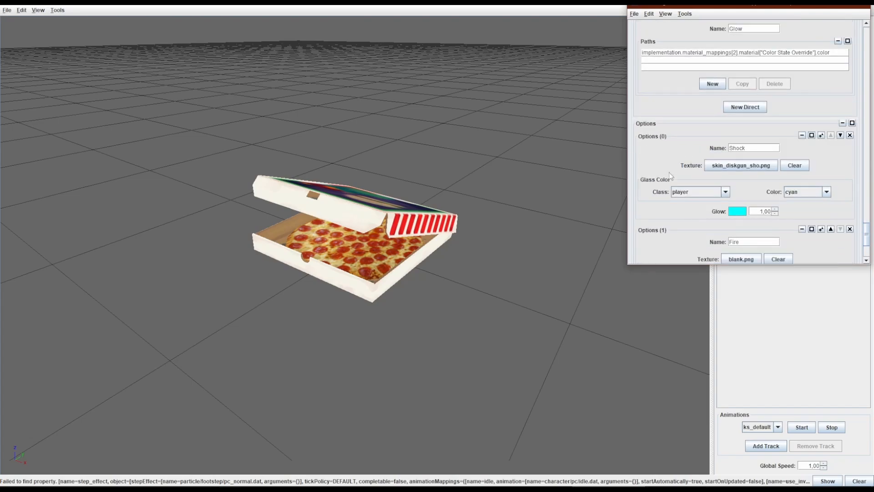
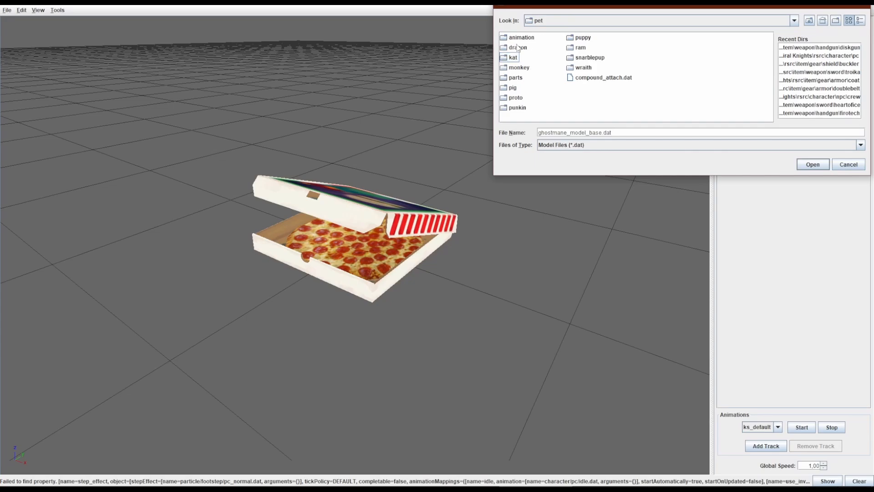
Load the pet dragon model from model.dat in the dragon folder's t3 subfolder
double_click(517, 47)
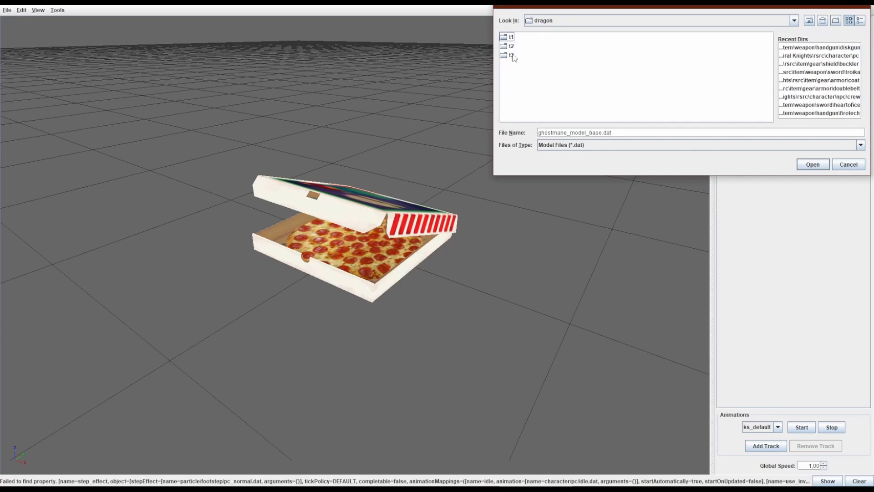
double_click(512, 55)
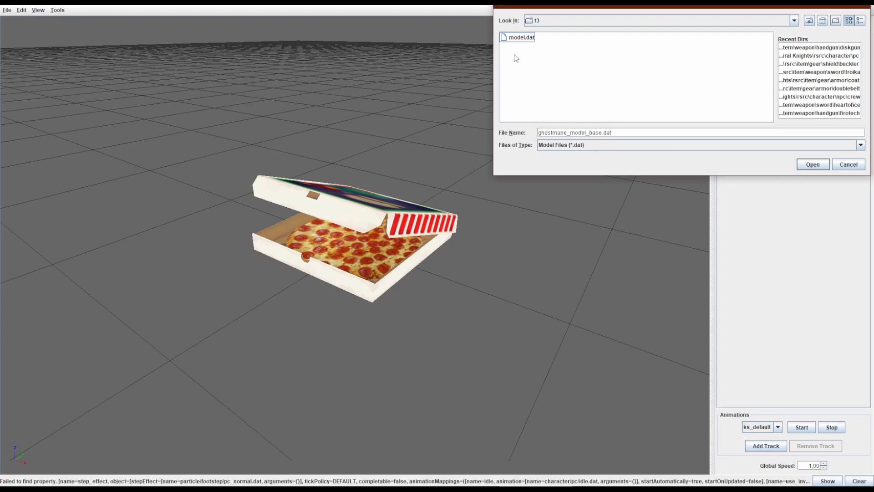
double_click(518, 37)
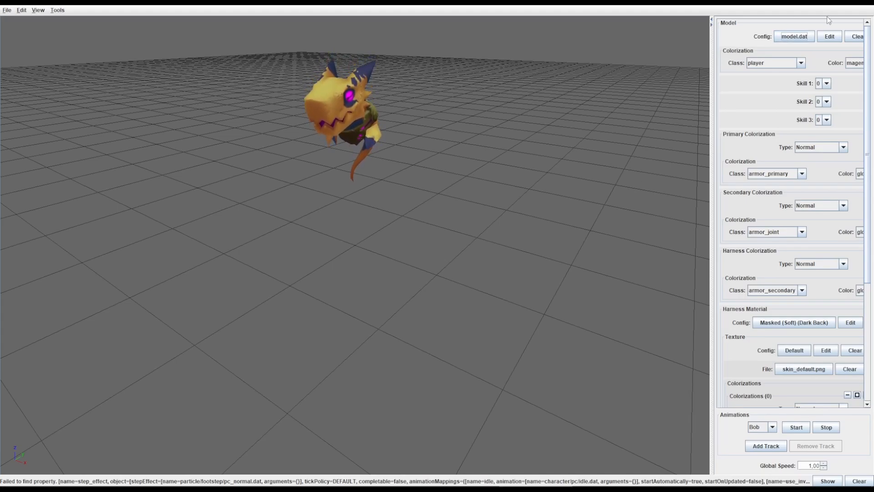
Open the dragon model's configuration in a window beside the model and examine its material mappings, tags and colorizations
left_click(828, 37)
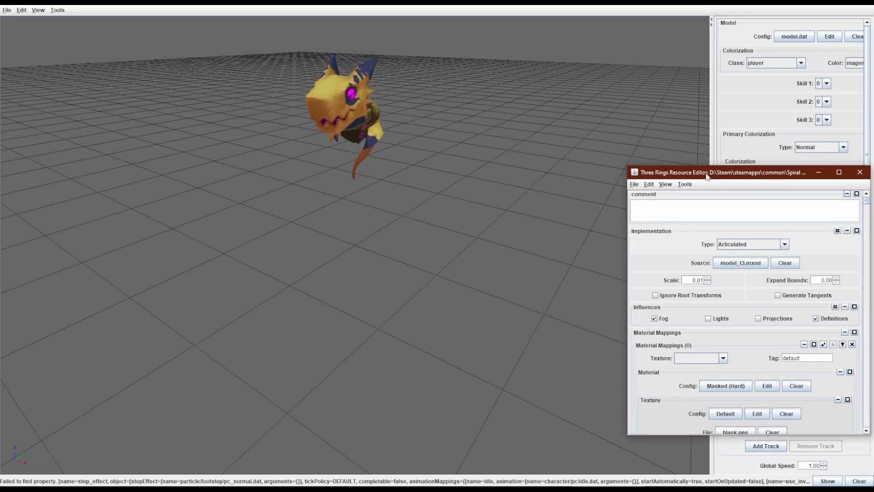
left_click_drag(707, 176, 592, 96)
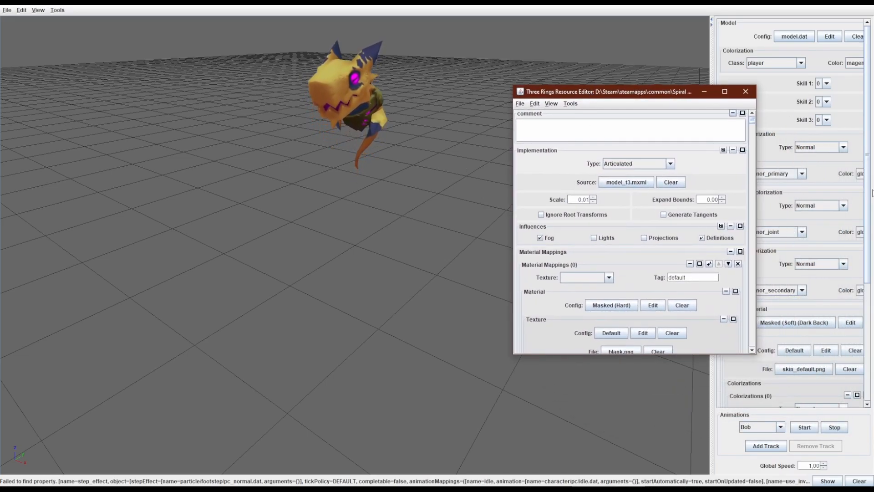
scroll(719, 228, "down", 3)
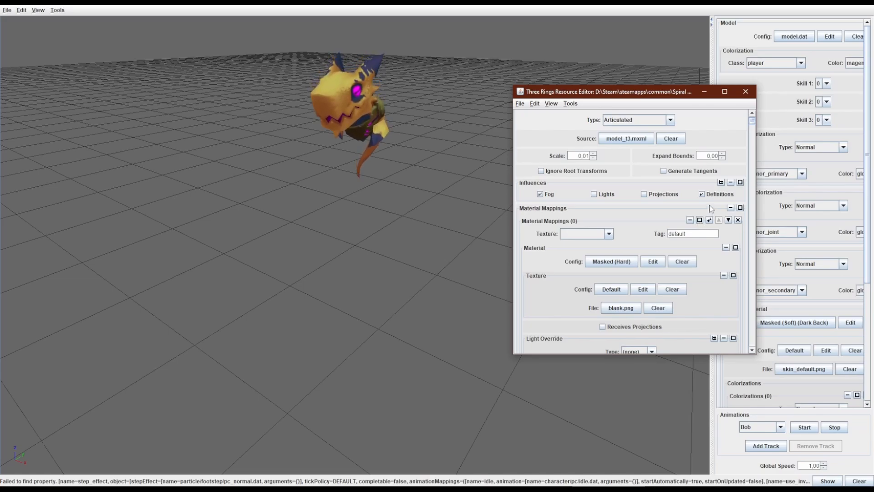
scroll(709, 205, "down", 15)
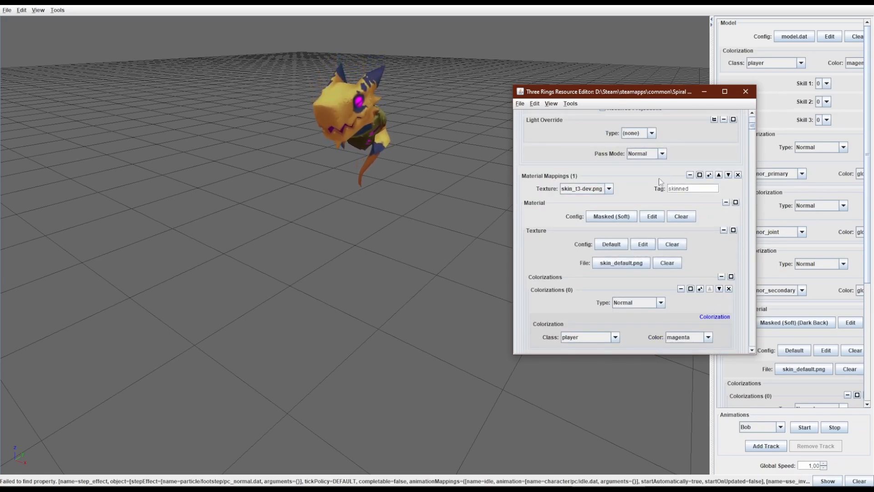
scroll(658, 179, "down", 20)
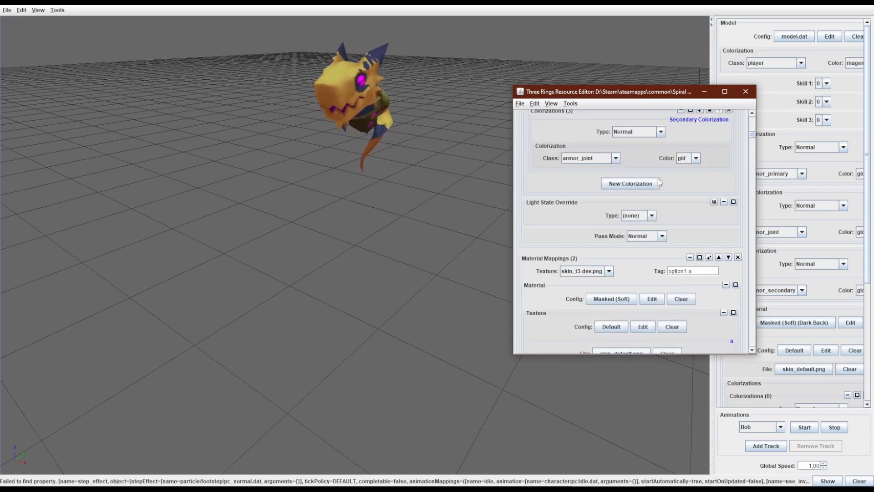
scroll(657, 178, "down", 9)
scroll(656, 176, "up", 3)
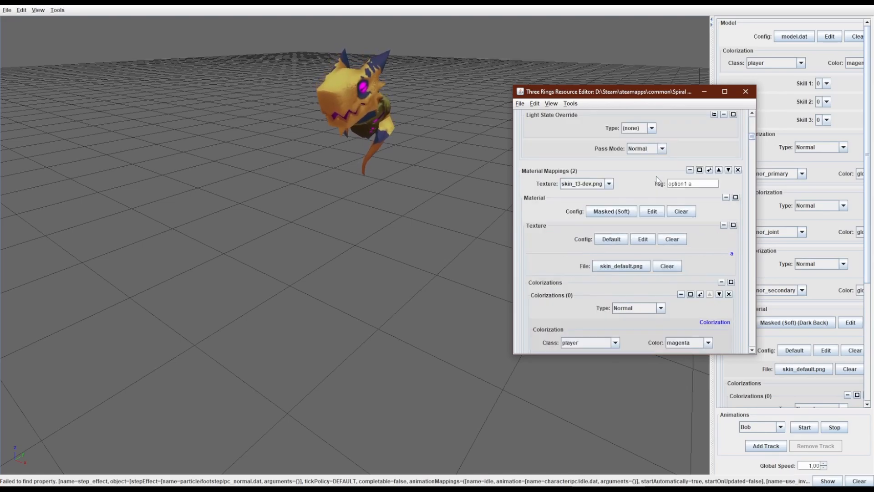
scroll(656, 179, "down", 20)
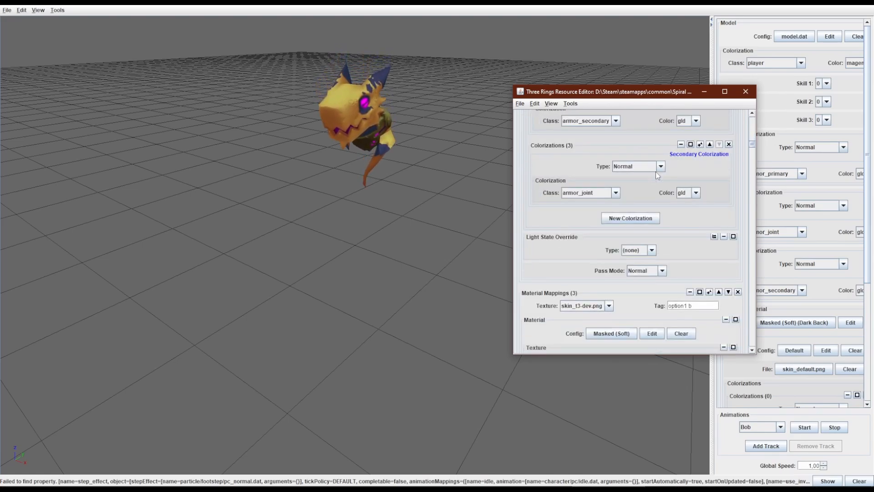
scroll(658, 169, "down", 20)
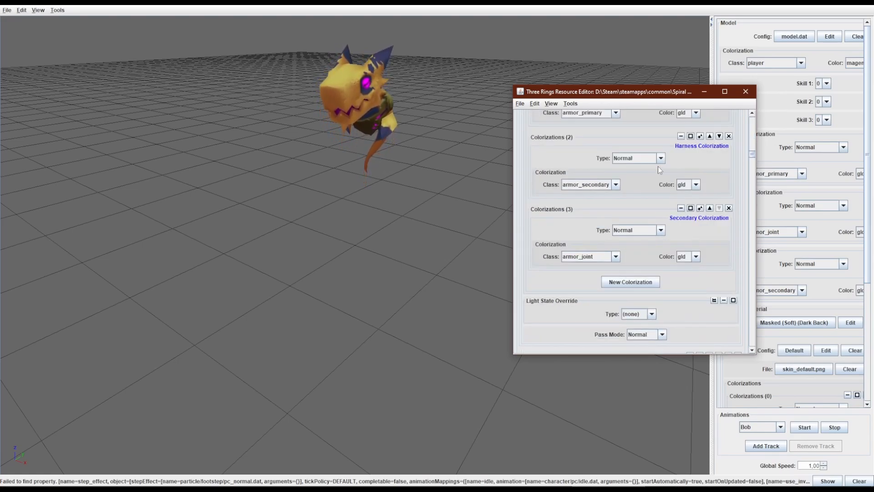
scroll(656, 164, "up", 20)
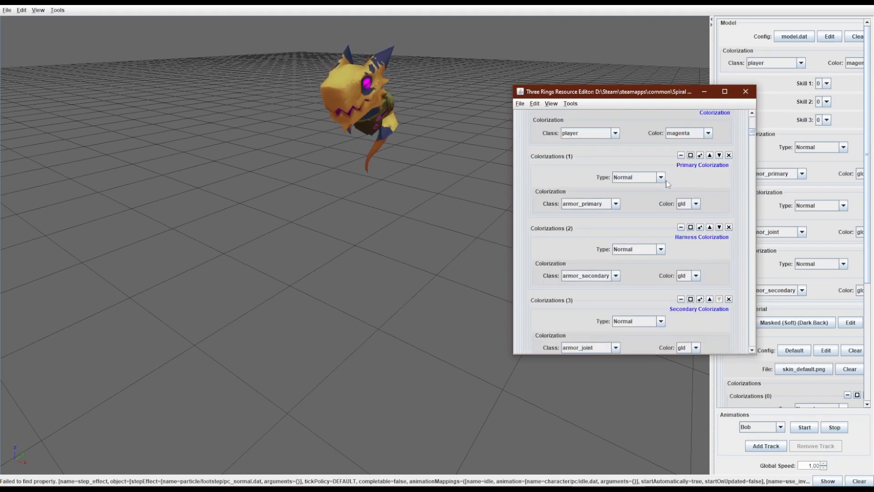
Set the texture file of the material mapping tagged skinned to blank.png from the particle texture folder
scroll(657, 188, "up", 10)
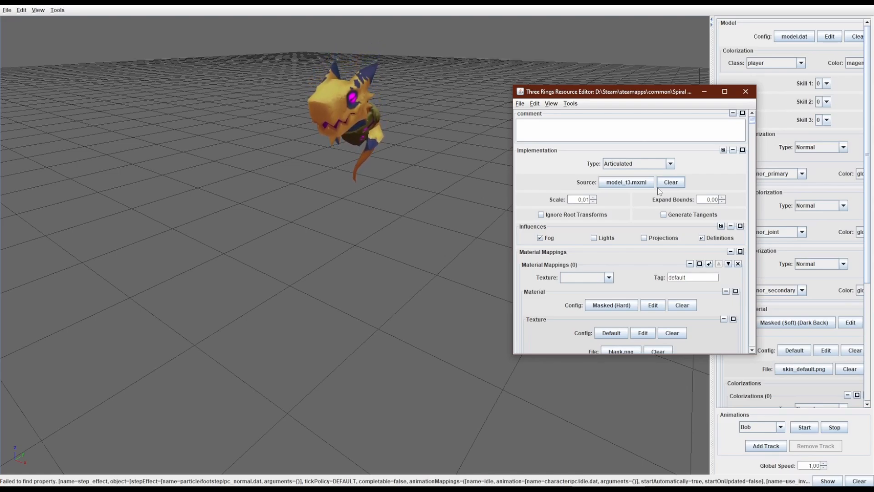
scroll(657, 187, "down", 4)
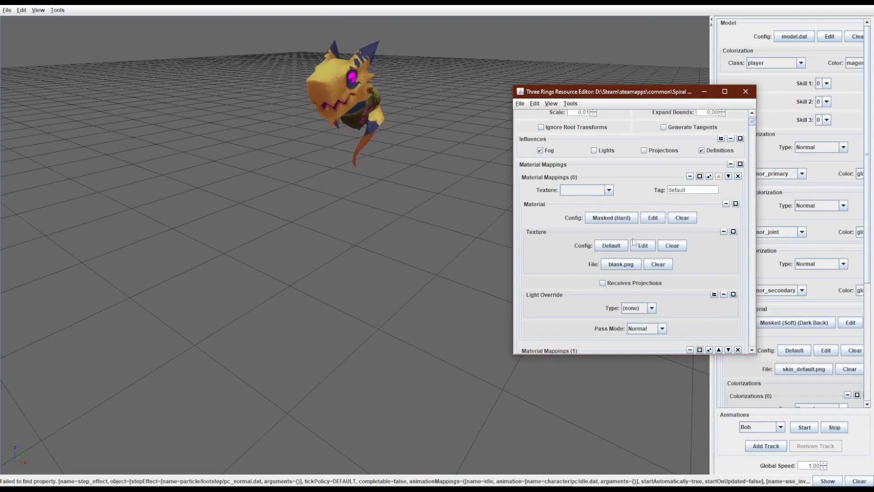
scroll(629, 273, "down", 6)
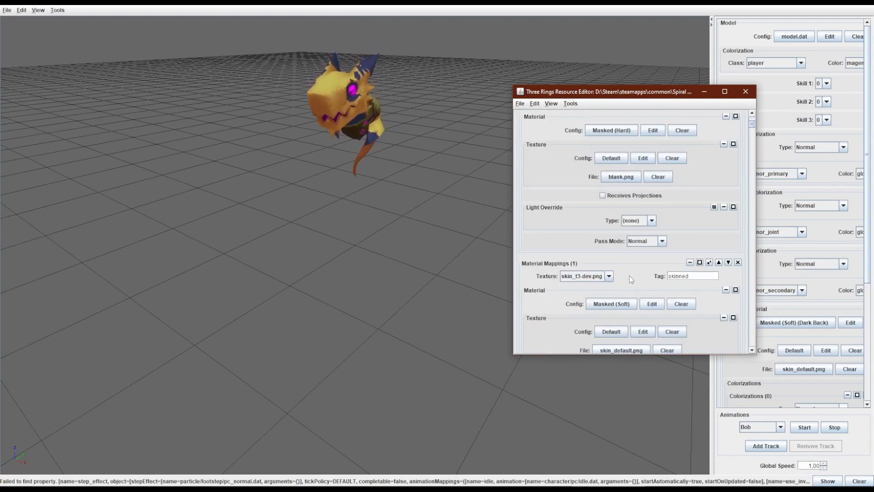
left_click(640, 308)
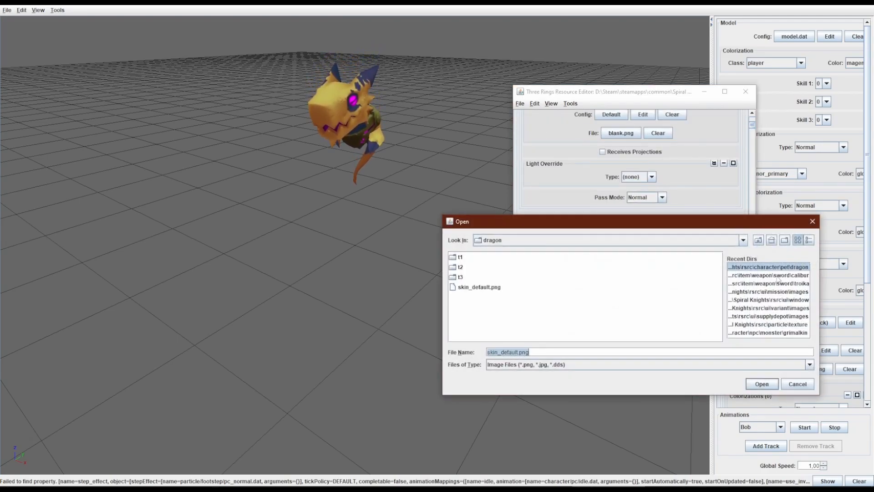
left_click(769, 324)
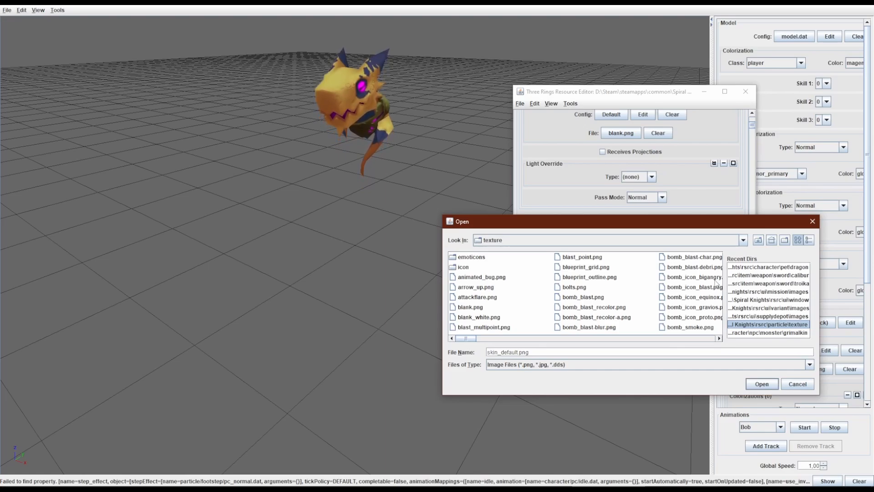
left_click(577, 239)
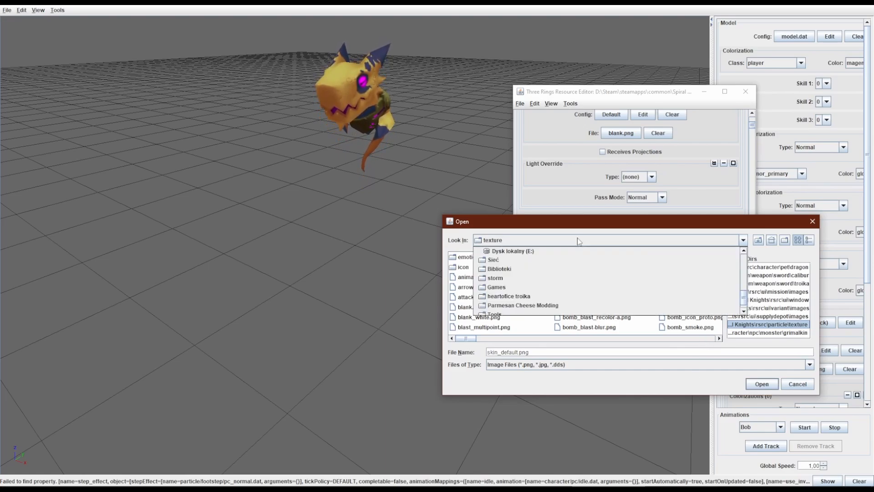
left_click(578, 240)
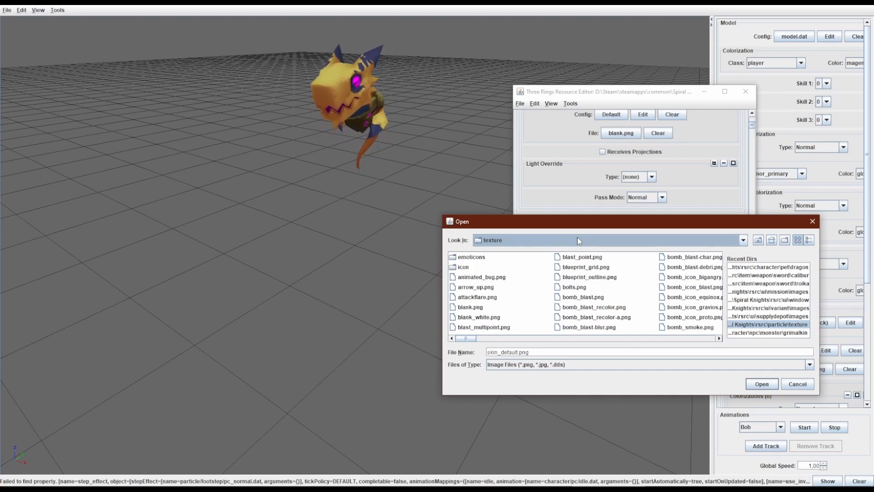
left_click(531, 242)
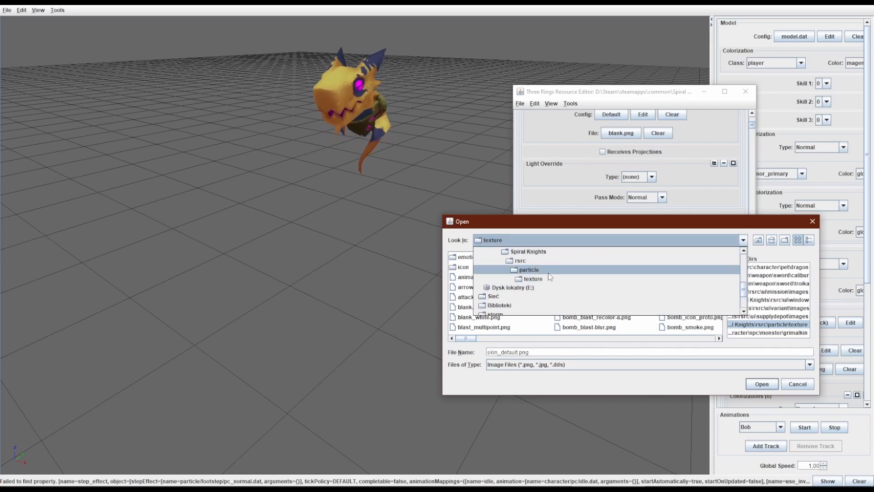
left_click(548, 242)
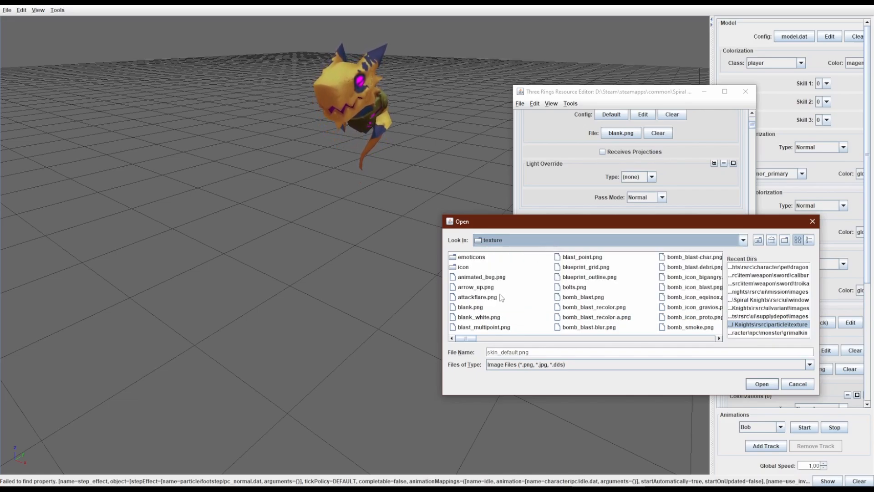
double_click(474, 307)
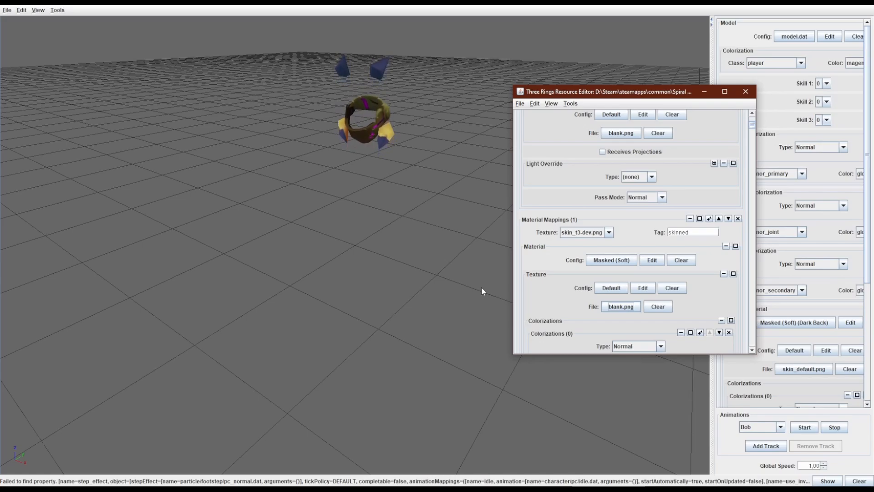
Examine the texture configs and material configs available for the skinned material mapping
left_click(602, 289)
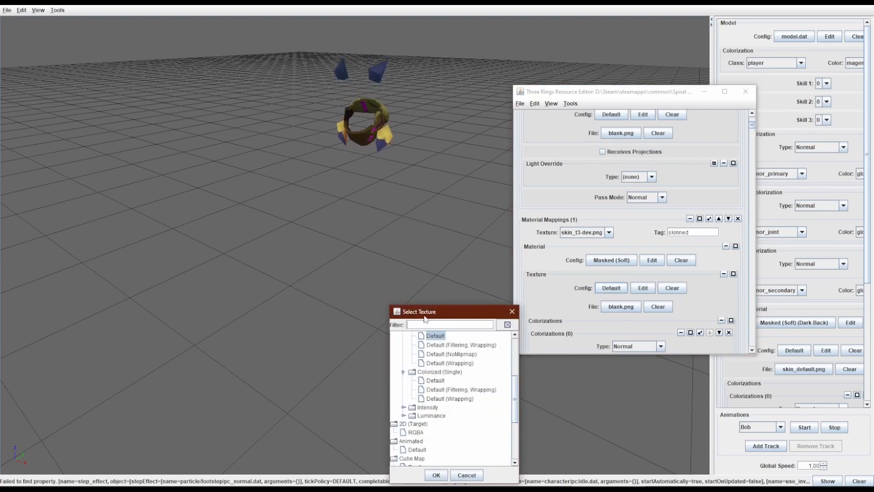
left_click_drag(424, 317, 453, 197)
scroll(467, 293, "up", 2)
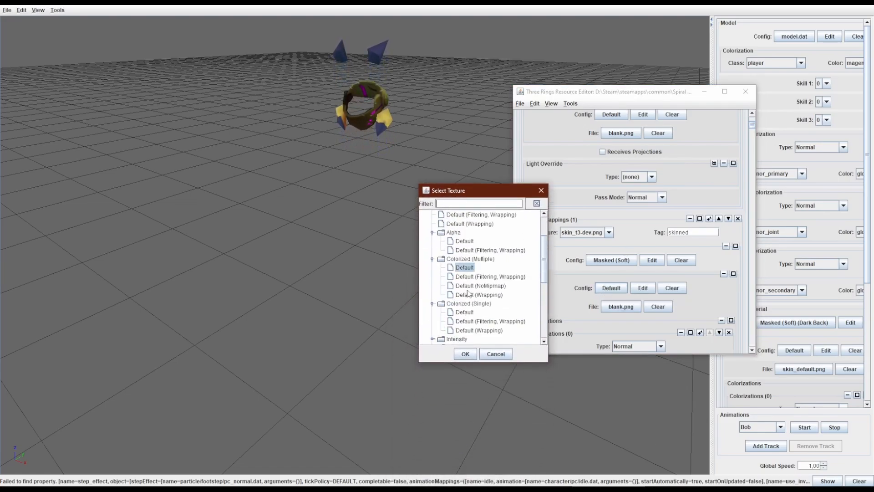
scroll(467, 293, "up", 2)
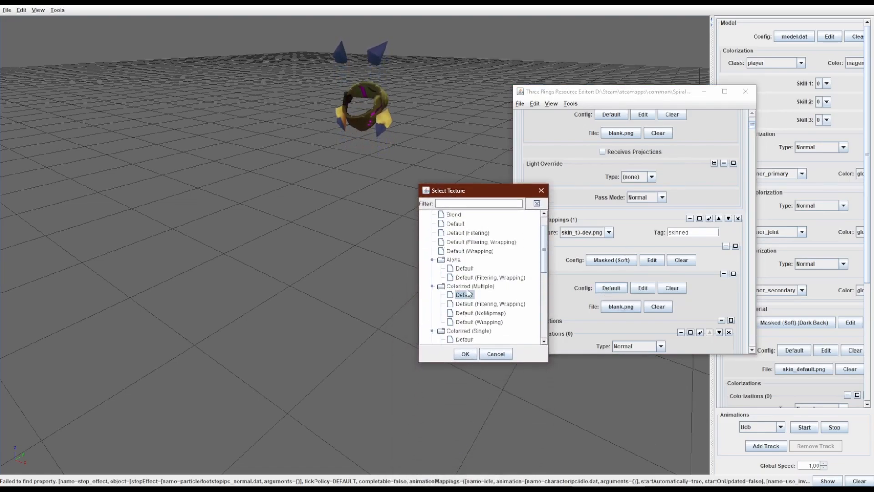
left_click(541, 191)
left_click(611, 263)
scroll(471, 346, "up", 2)
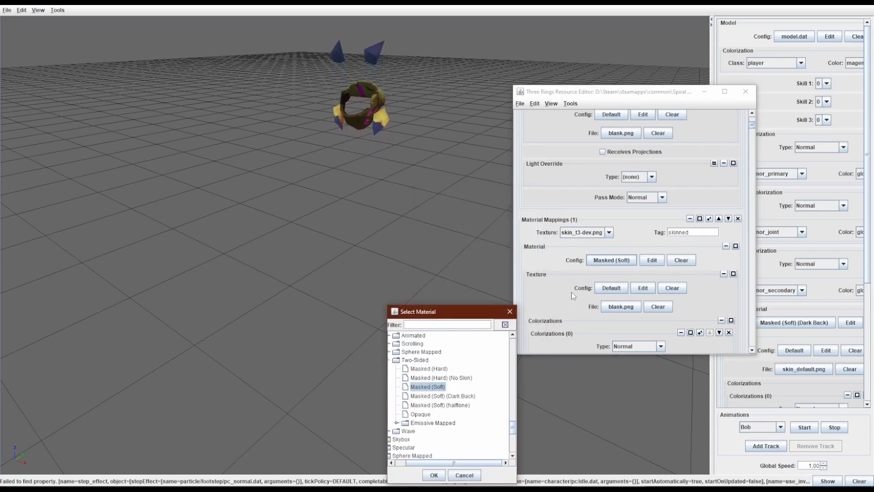
left_click(503, 312)
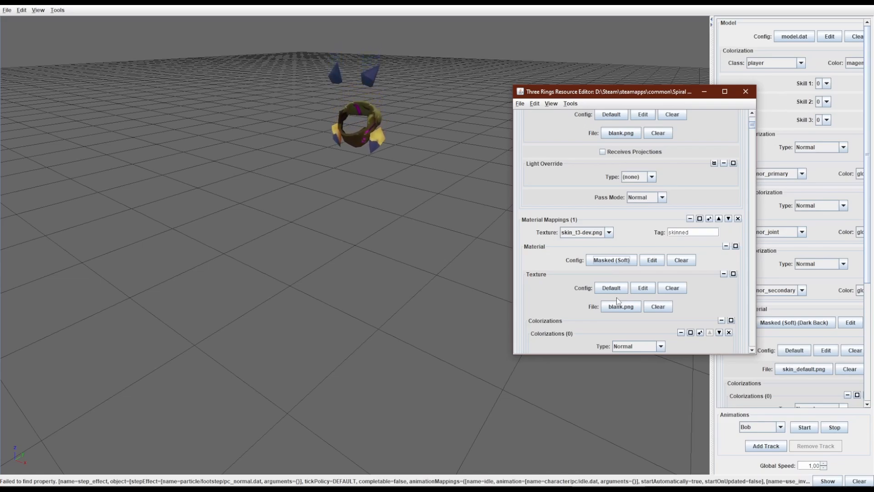
Try the Opaque material config on the skinned mapping and switch it back to the two-sided Masked (Soft)
left_click(606, 263)
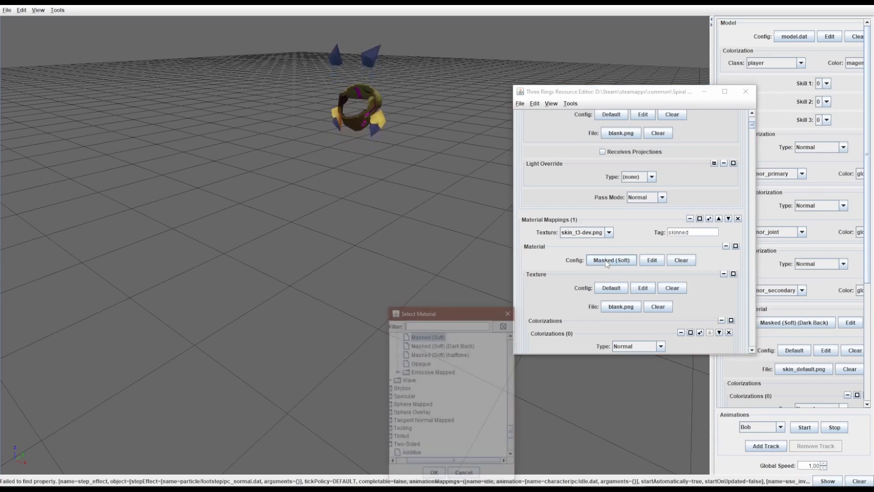
double_click(414, 363)
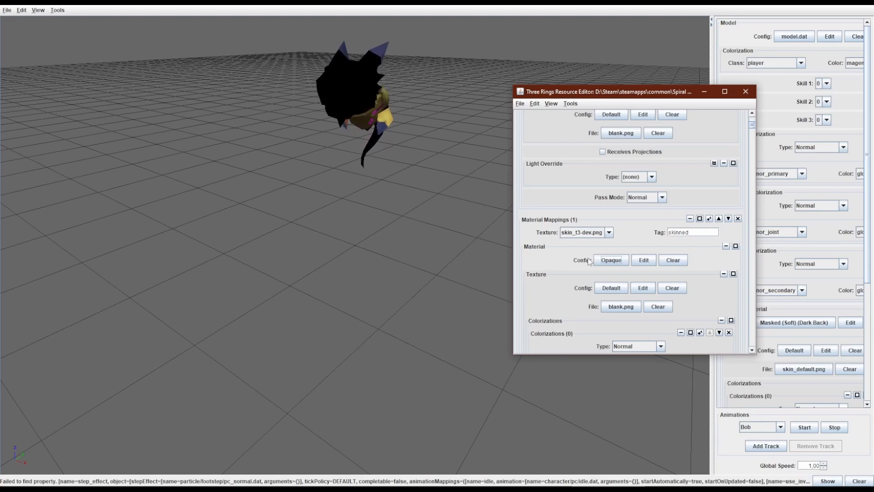
left_click(611, 260)
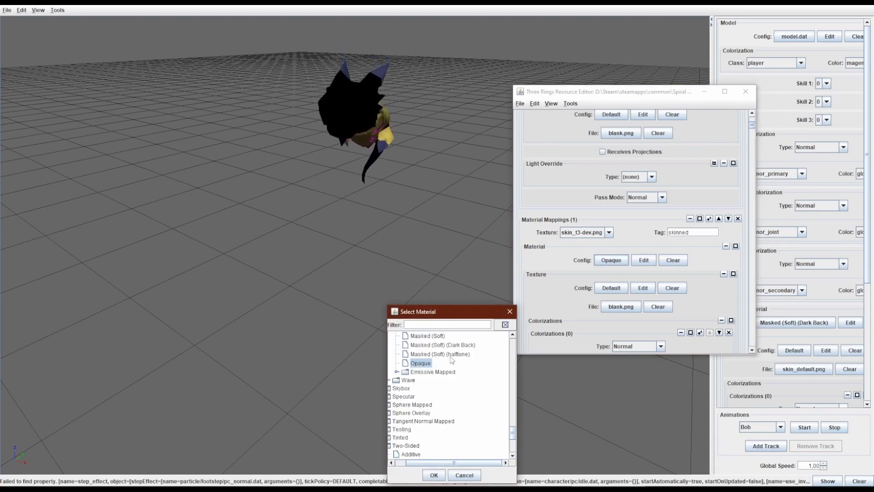
scroll(452, 360, "up", 1)
left_click_drag(437, 312, 424, 192)
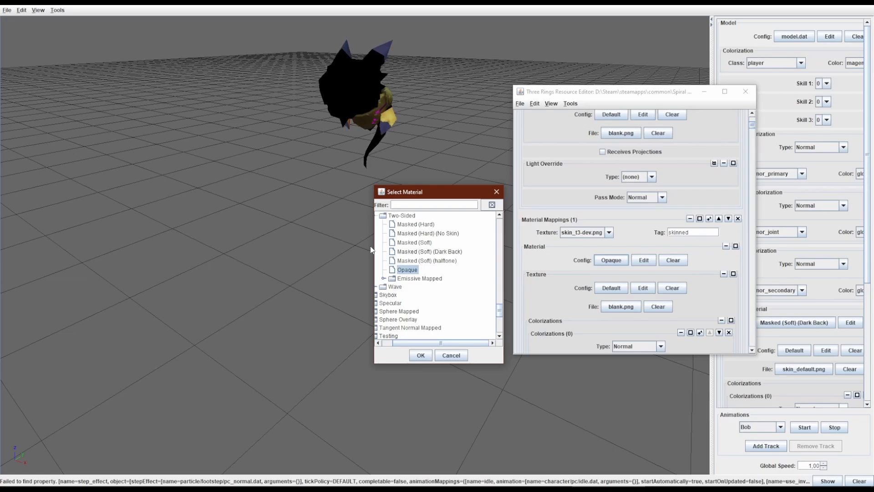
scroll(425, 268, "up", 1)
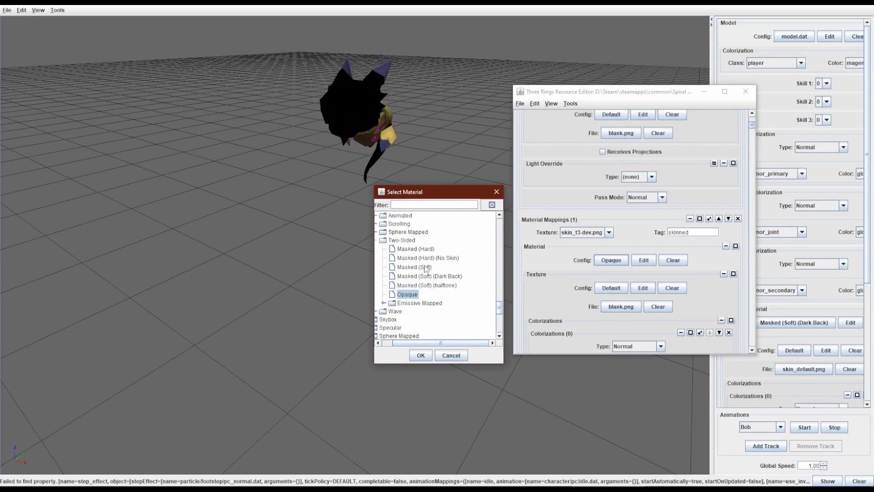
double_click(426, 267)
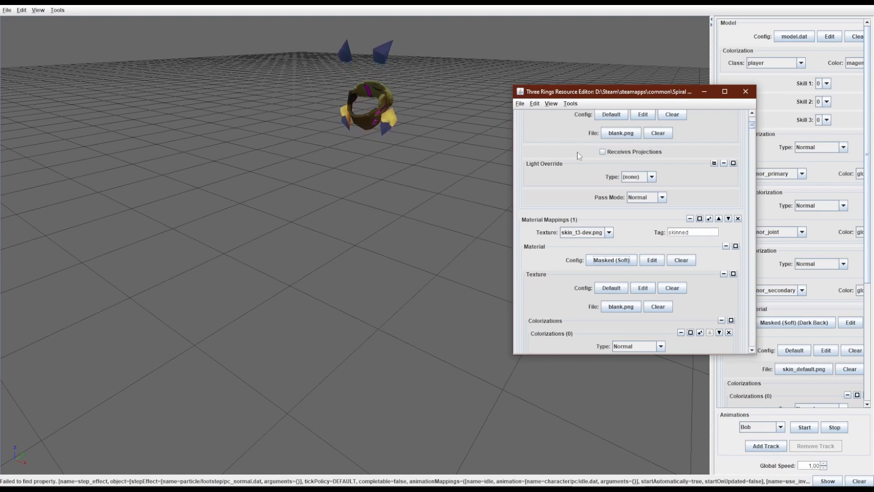
Set the texture file of the material mapping tagged option1 a to blank.png from the particle texture folder
scroll(716, 242, "down", 10)
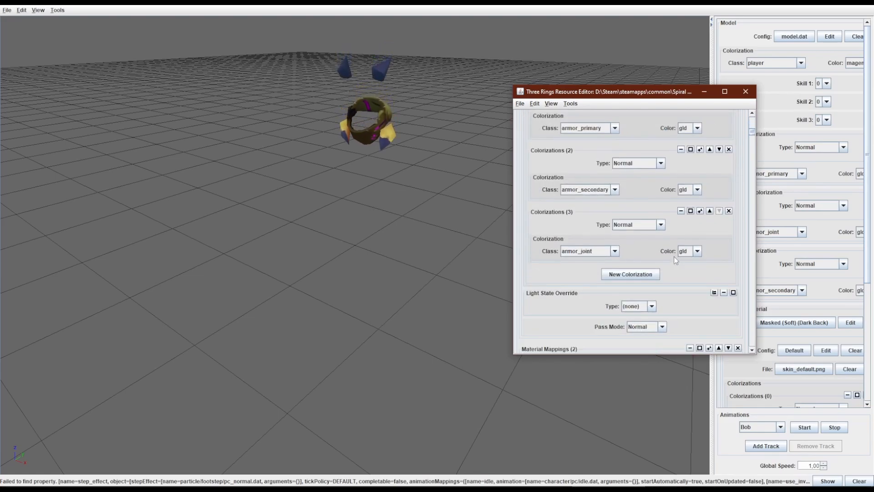
scroll(674, 257, "down", 10)
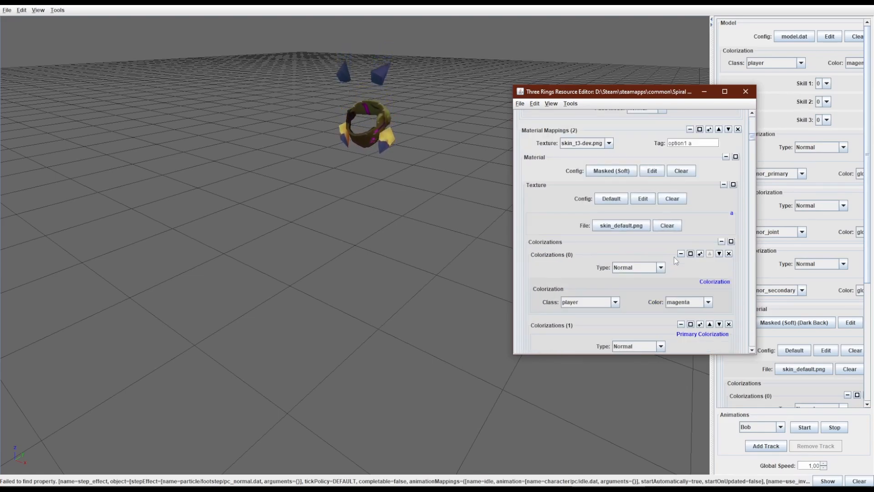
left_click(621, 225)
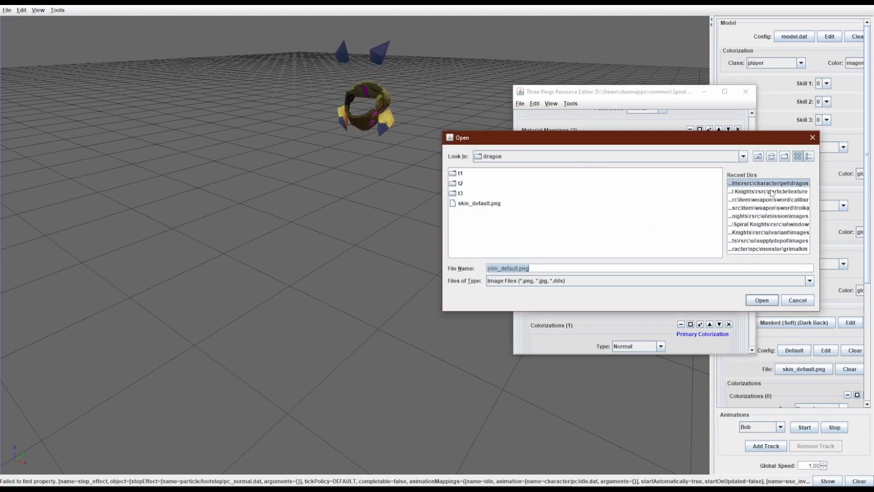
left_click(772, 191)
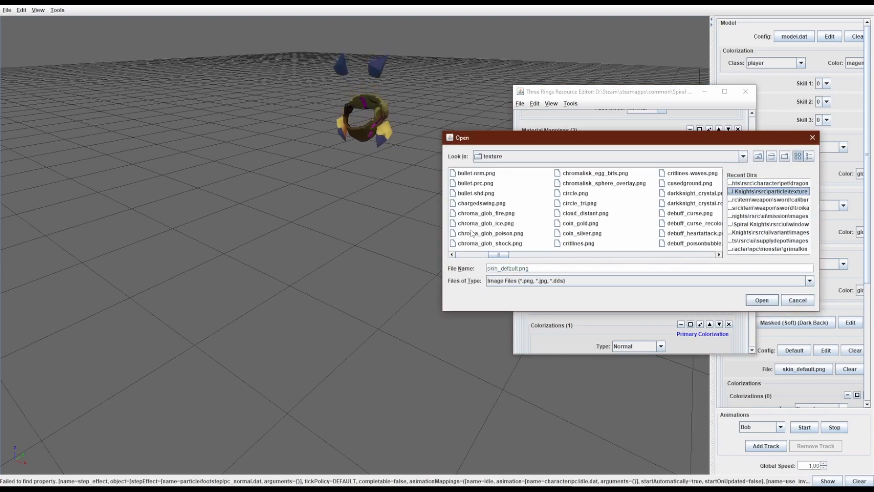
scroll(471, 233, "up", 3)
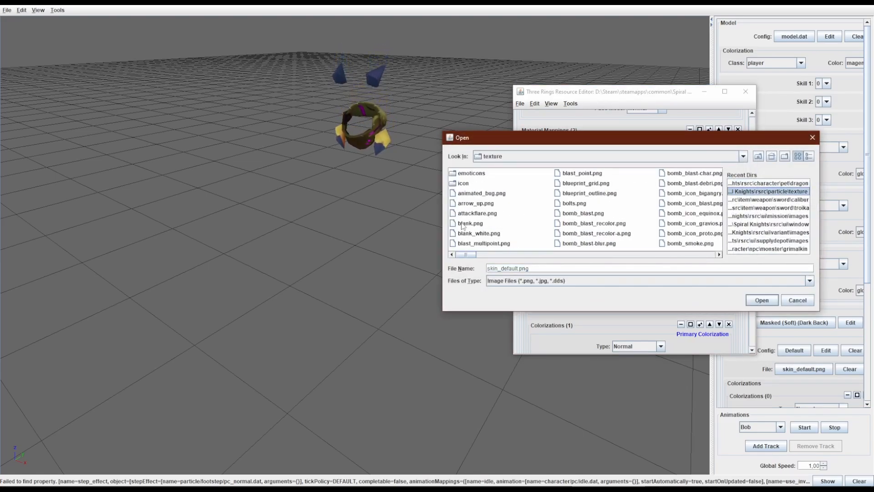
double_click(463, 223)
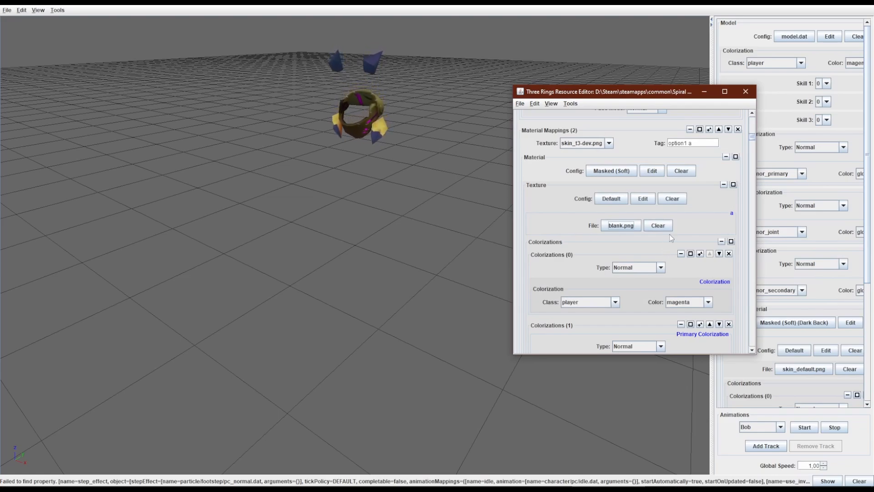
Reselect skin_default.png from the dragon folder as the texture file of the option1 b and option1 c material mappings
scroll(670, 272, "down", 3)
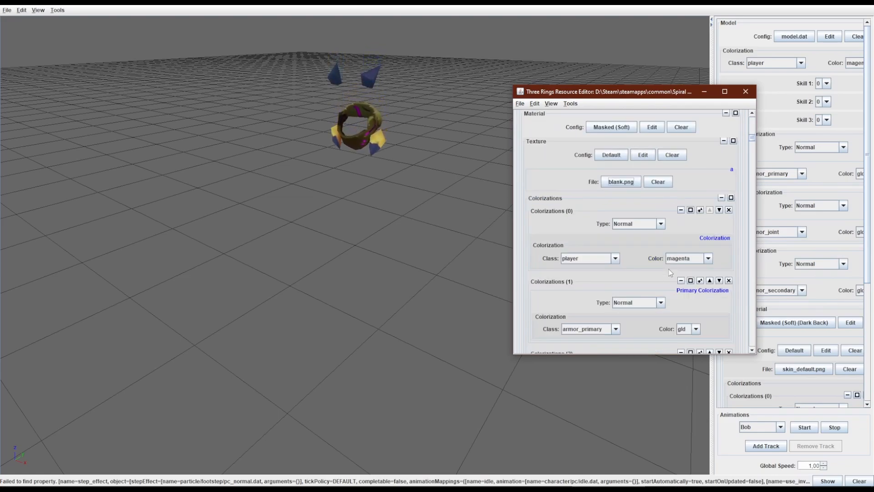
scroll(670, 272, "down", 20)
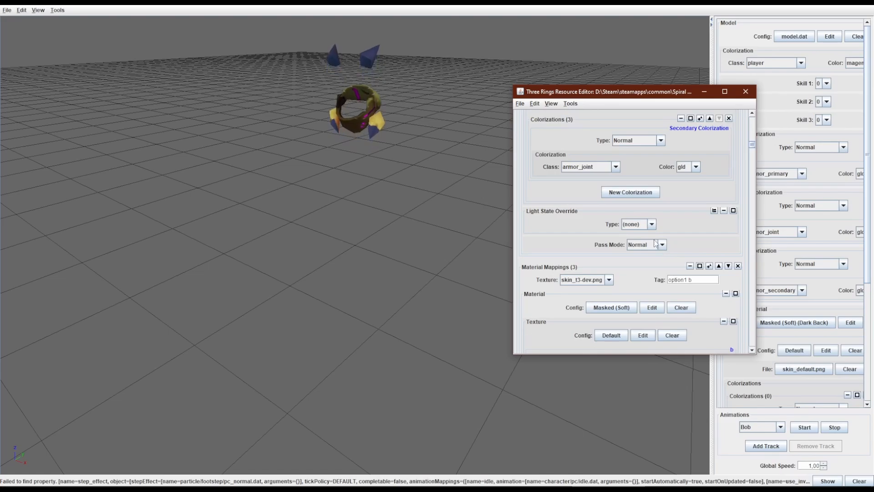
scroll(653, 239, "down", 6)
left_click(611, 269)
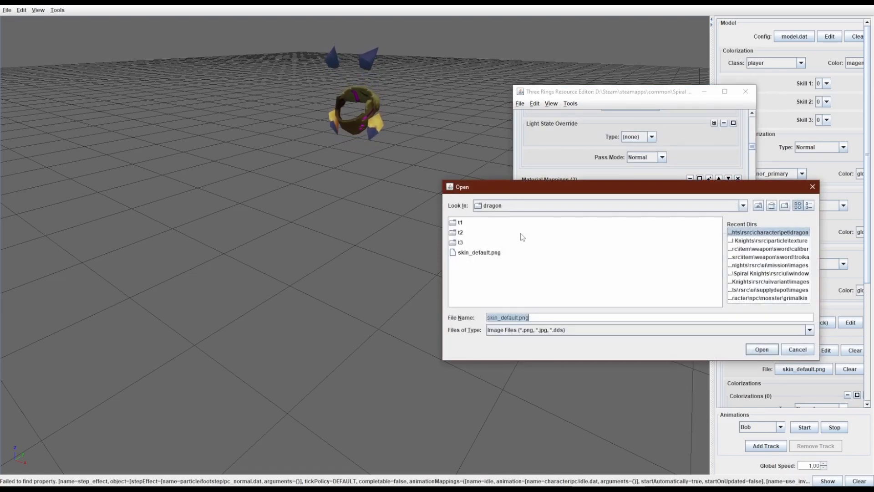
double_click(483, 252)
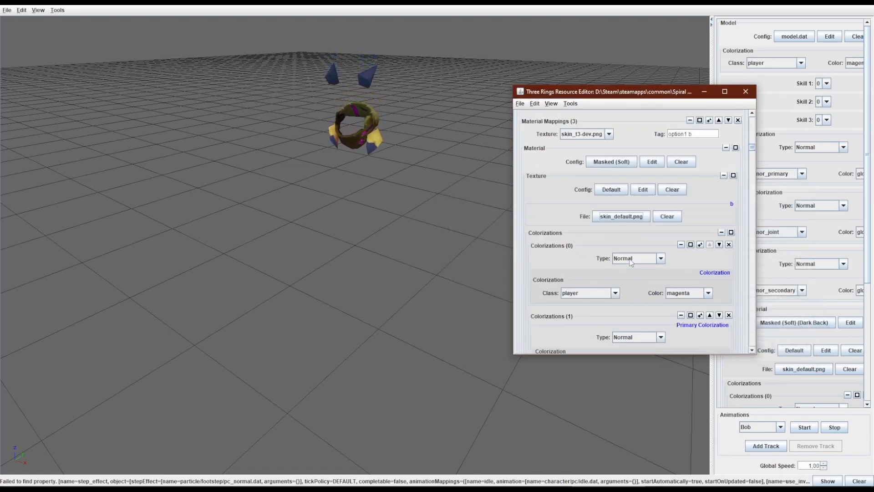
scroll(630, 259, "down", 15)
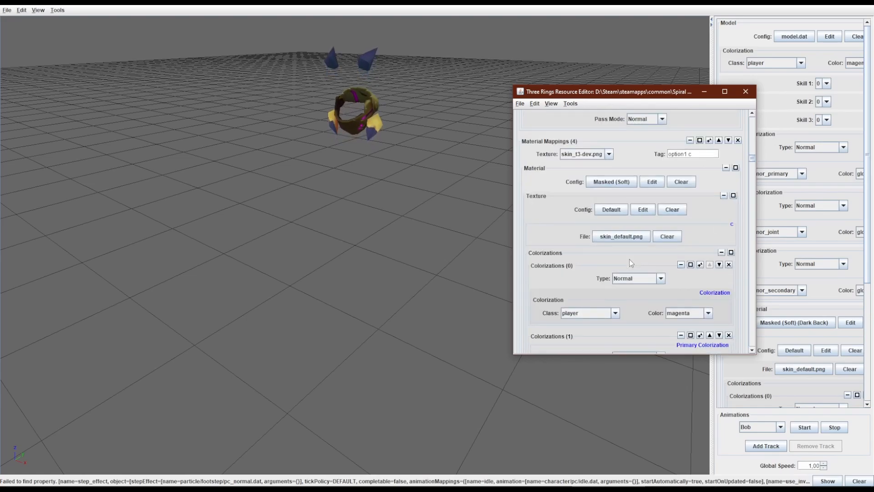
left_click(632, 236)
double_click(463, 213)
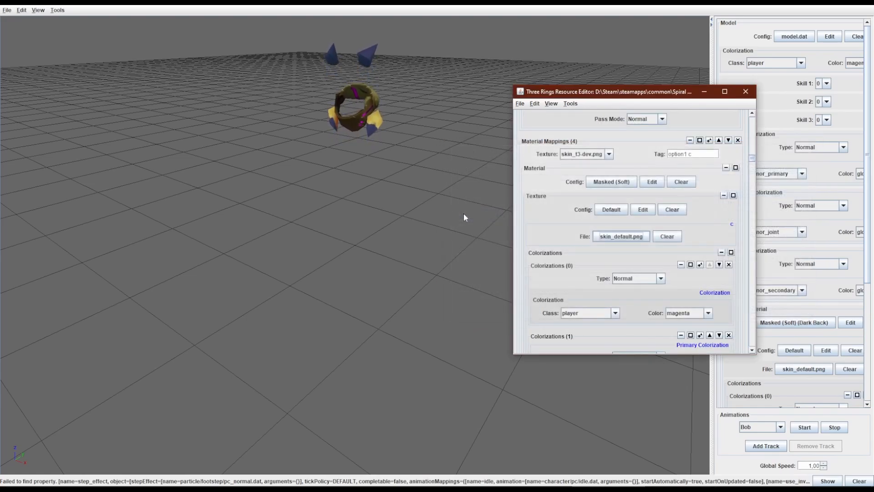
Set the texture file of the material mapping tagged option1 c to blank.png from the particle texture folder
scroll(637, 255, "down", 8)
scroll(646, 246, "up", 6)
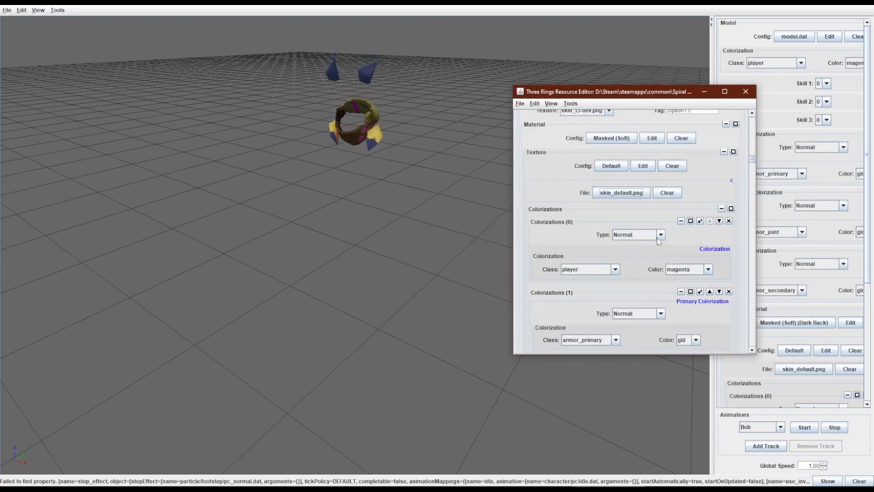
left_click(628, 191)
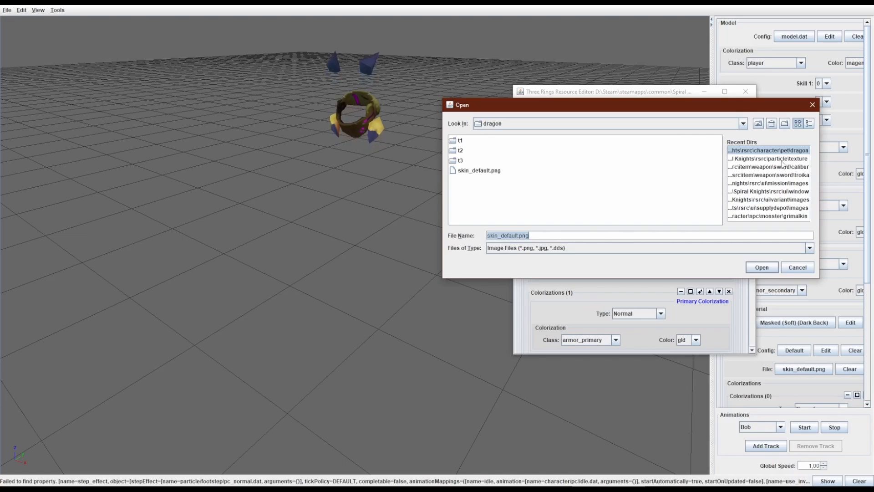
left_click(773, 159)
double_click(471, 193)
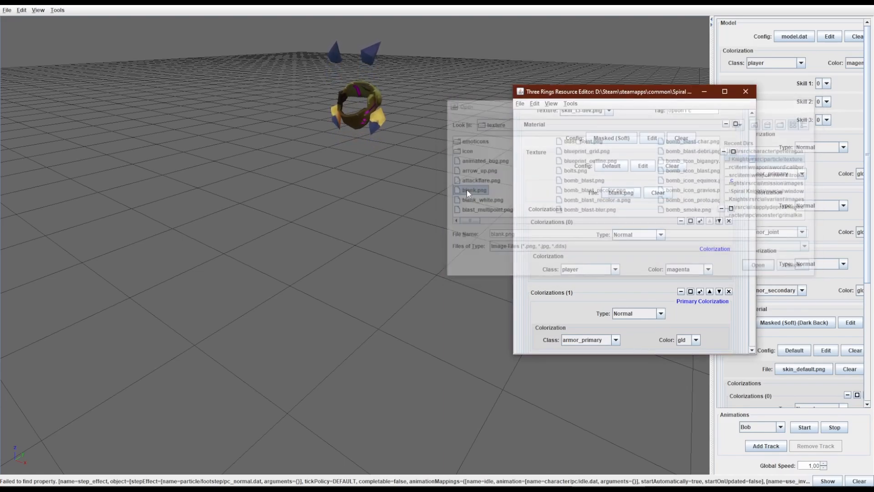
Set the texture file of the material mapping tagged option1 b to blank.png from the particle texture folder
scroll(608, 224, "up", 5)
scroll(615, 226, "up", 6)
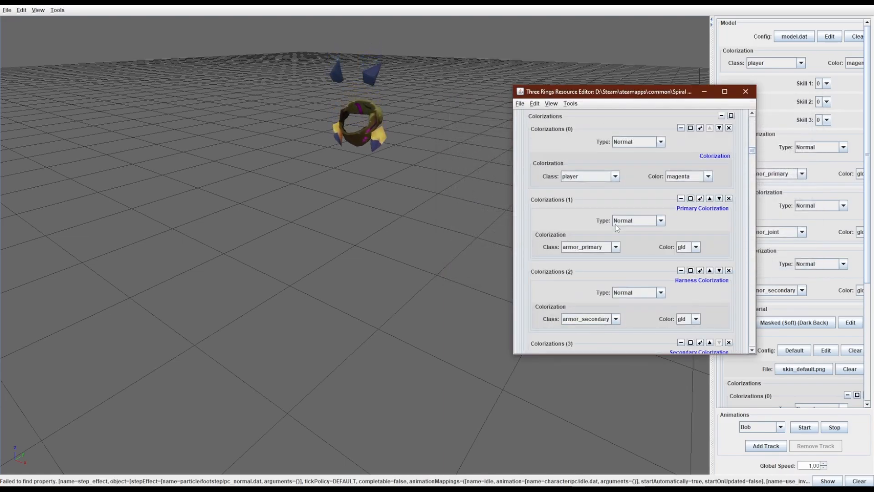
left_click(630, 275)
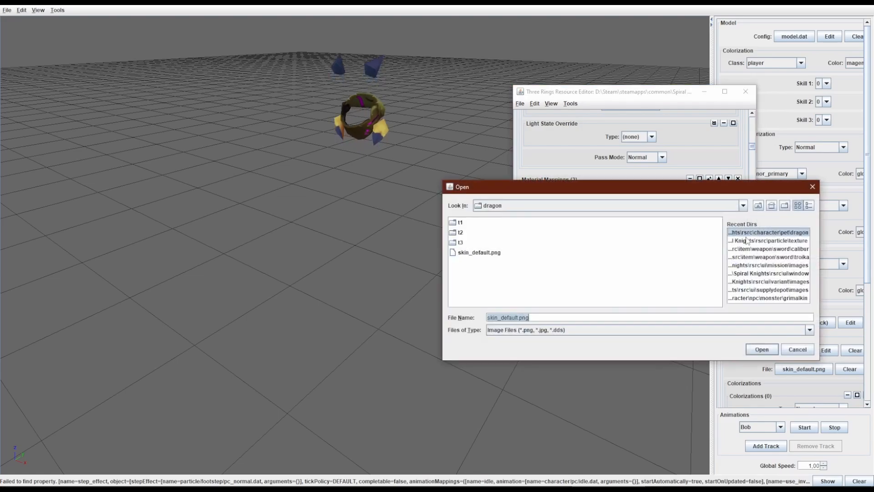
left_click(752, 241)
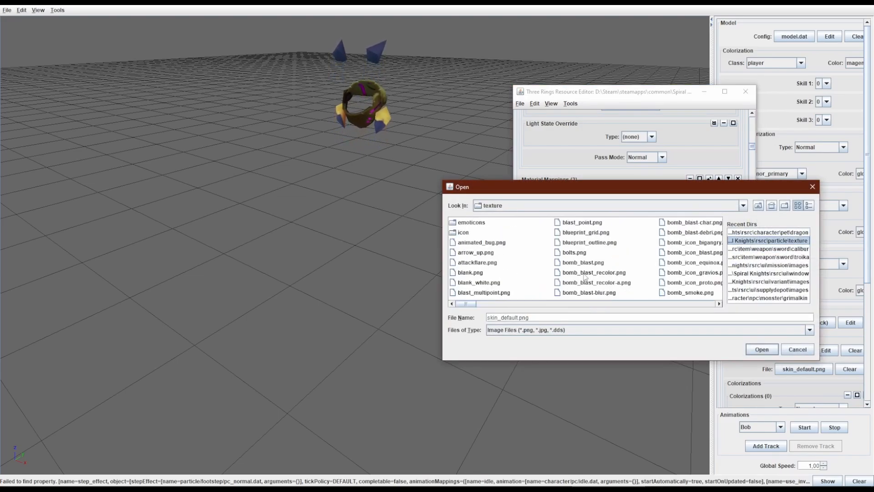
left_click(469, 272)
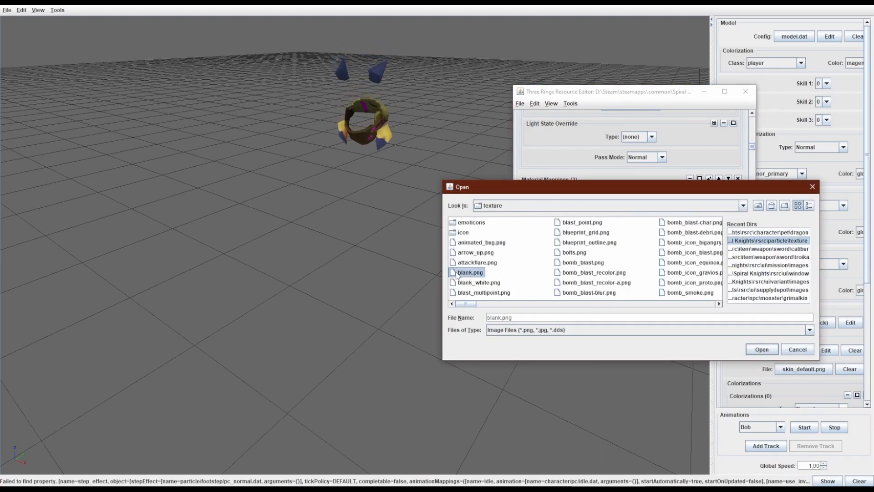
double_click(469, 272)
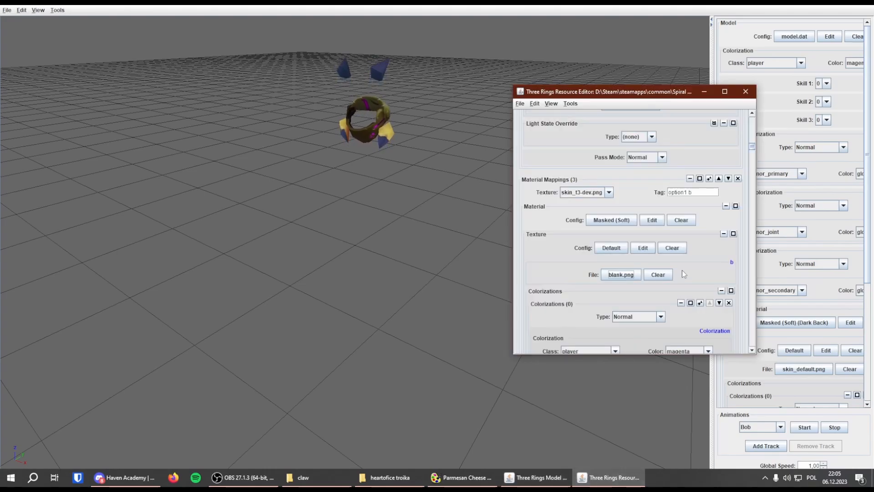
Look over the neighbouring material mappings up to option2 a, and switch the resource editor to Tree Mode
scroll(682, 273, "up", 8)
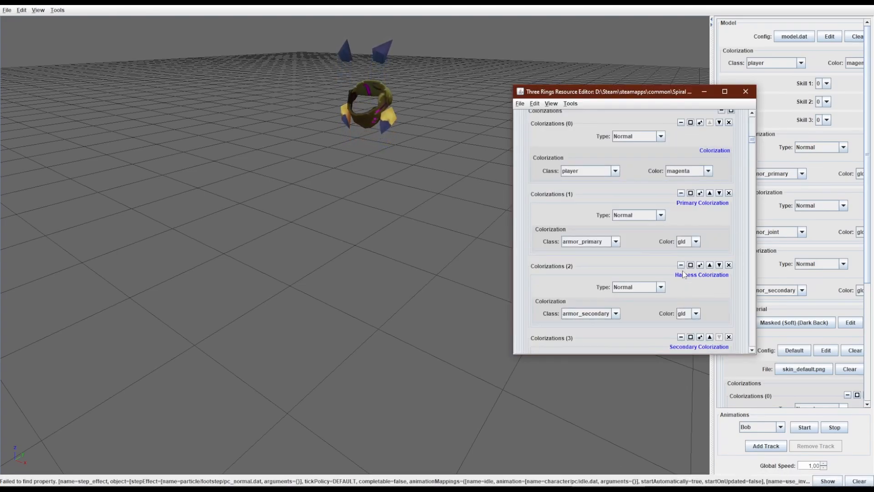
scroll(682, 271, "down", 3)
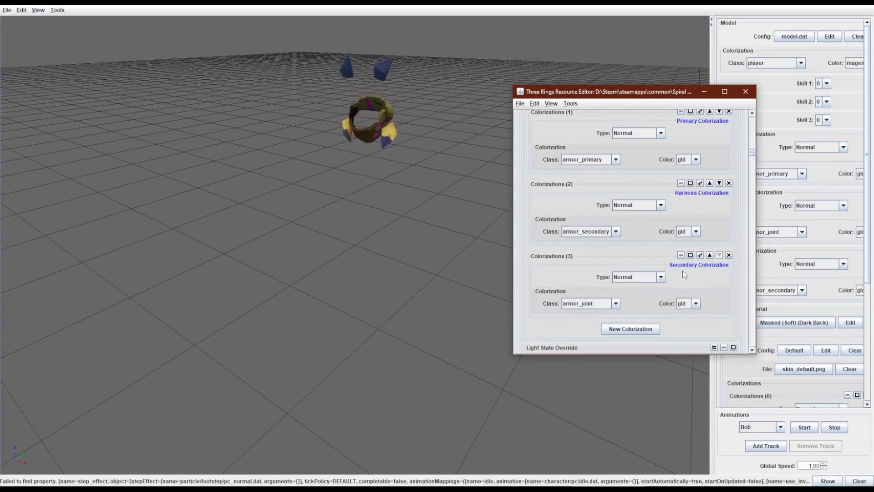
scroll(682, 271, "down", 6)
scroll(679, 268, "up", 6)
scroll(679, 268, "down", 3)
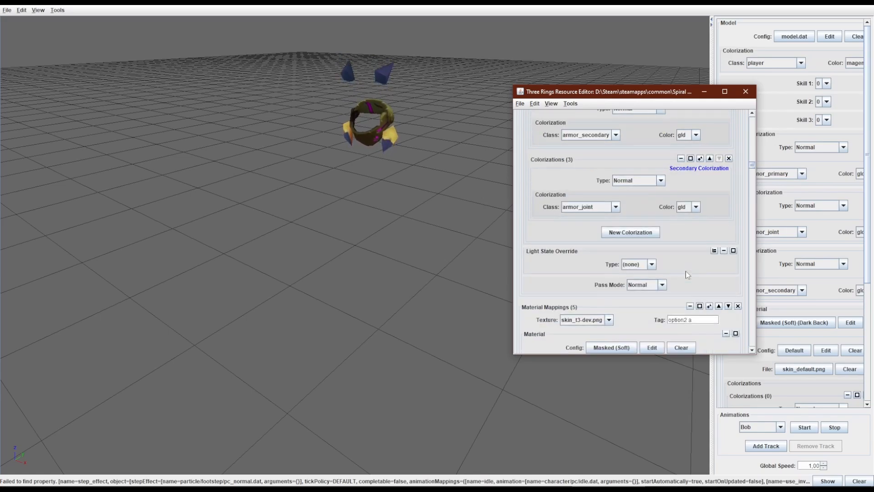
scroll(685, 271, "down", 6)
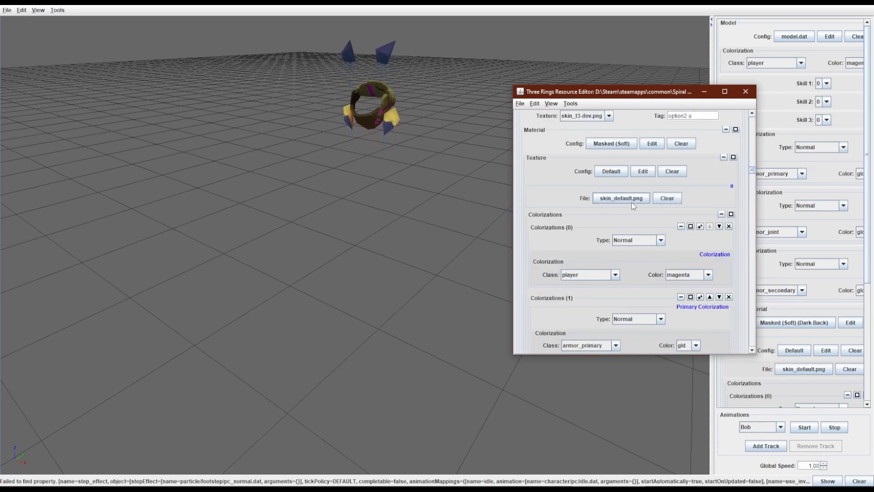
scroll(632, 202, "up", 3)
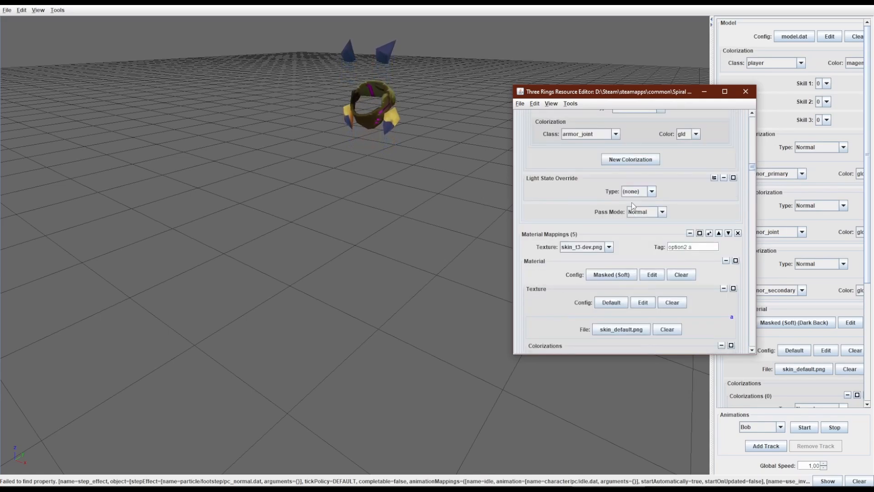
left_click(547, 105)
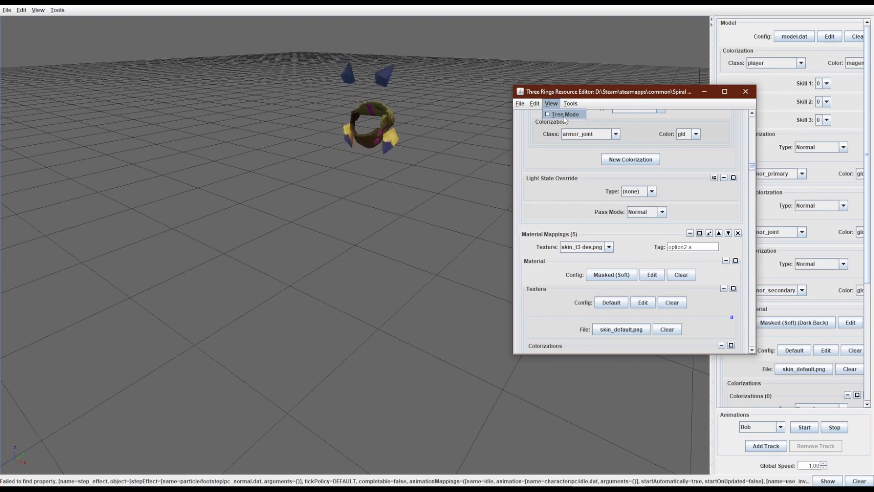
left_click(565, 115)
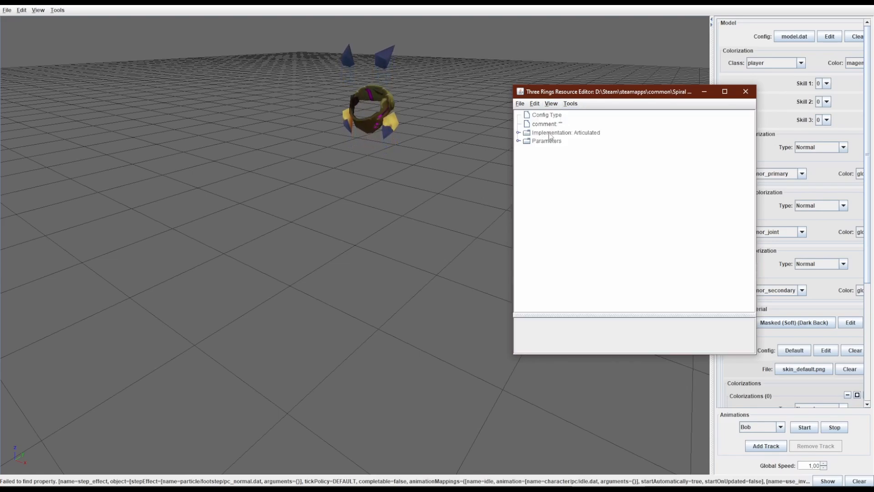
Expand the Implementation and its Material Mappings in the tree, and enlarge the editor window and its property area
double_click(560, 134)
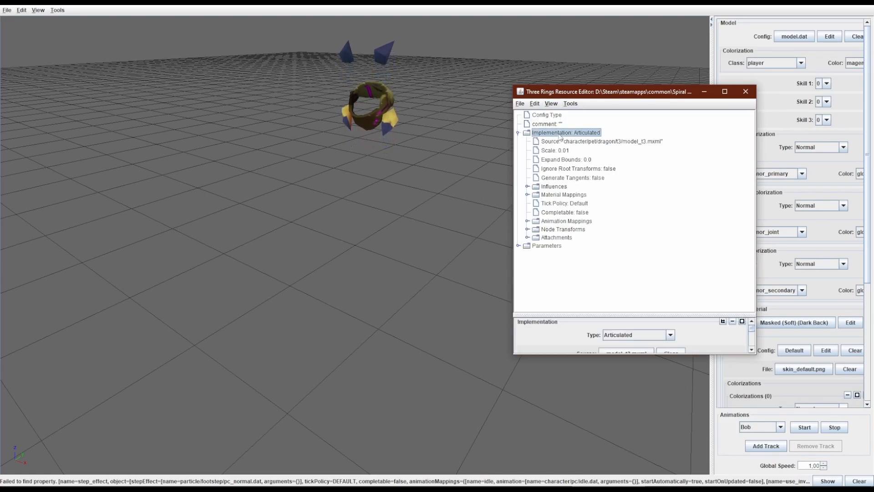
double_click(552, 196)
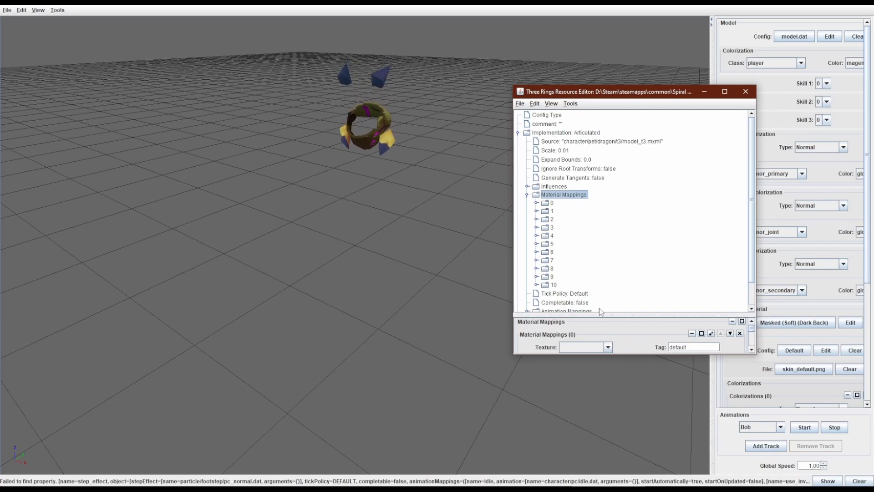
left_click_drag(606, 357, 627, 454)
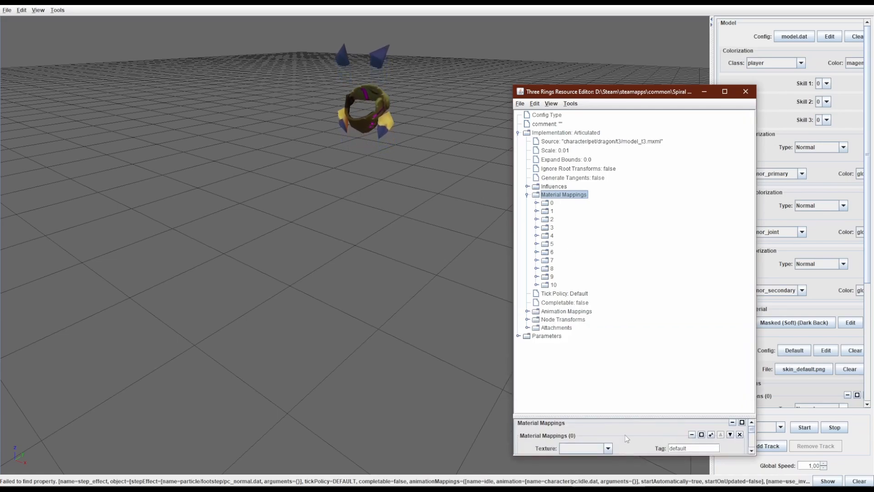
left_click_drag(618, 415, 612, 313)
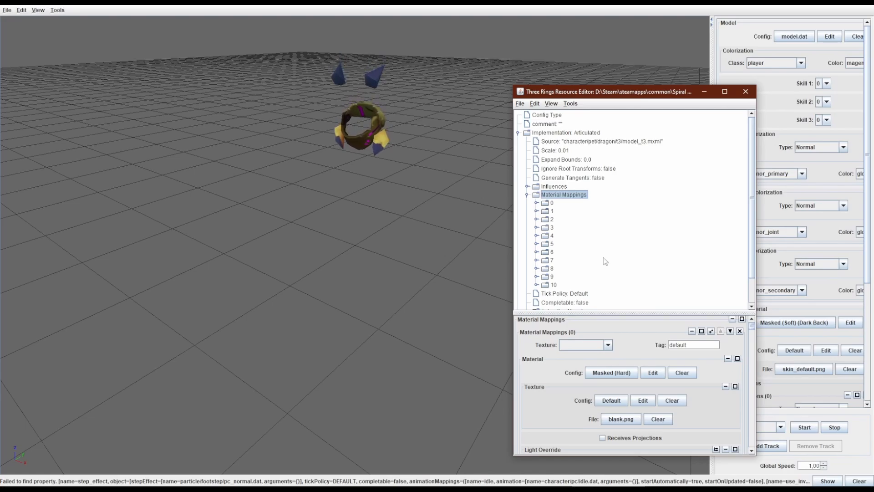
Go through material mappings 0 to 5 and set the texture file of mapping 5, tagged option2 a, to blank.png from the particle texture folder
left_click(551, 203)
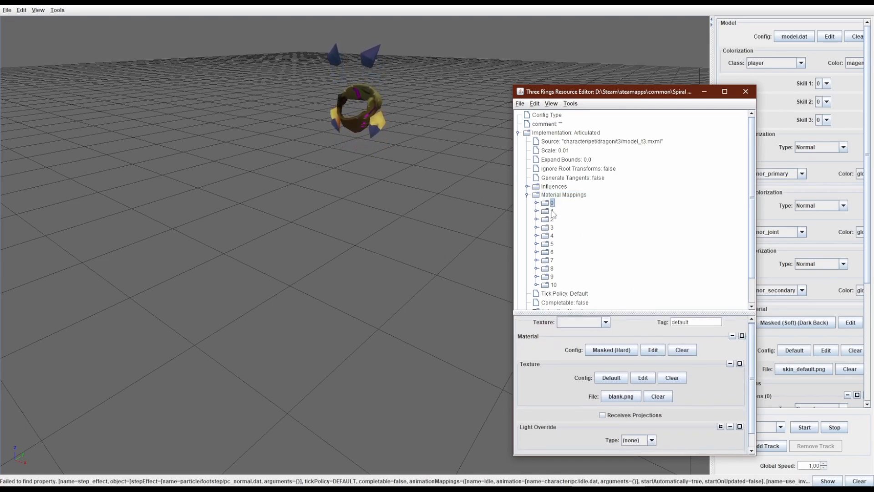
left_click(552, 211)
left_click(550, 220)
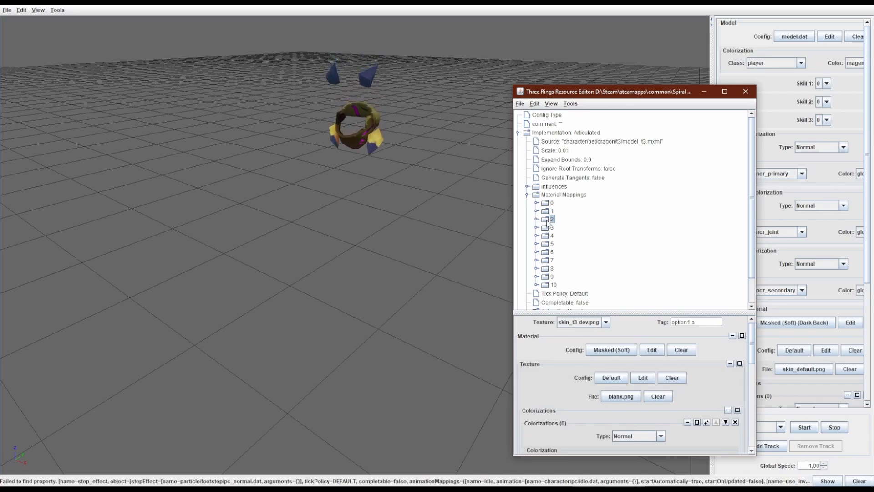
left_click(549, 228)
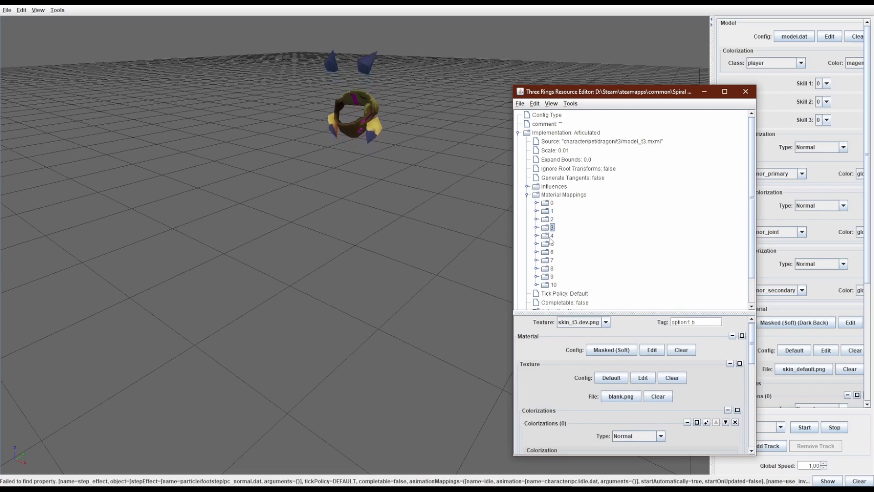
left_click(550, 237)
left_click(550, 244)
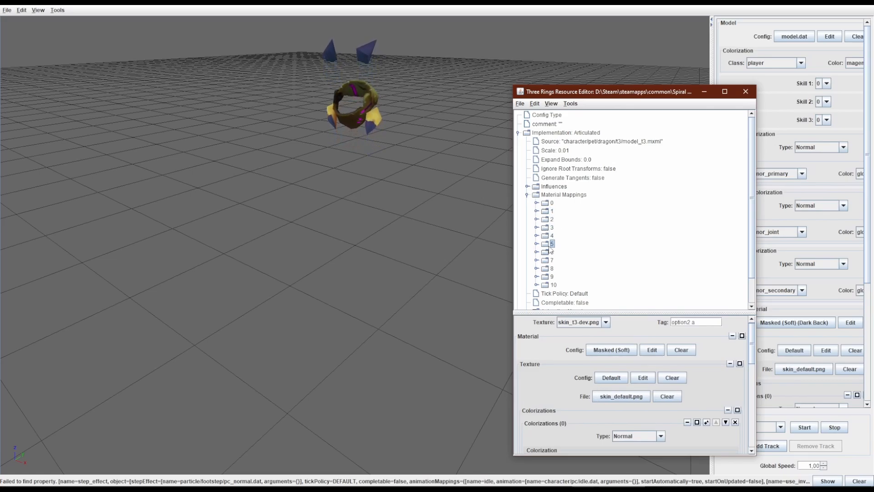
left_click(620, 396)
left_click(426, 363)
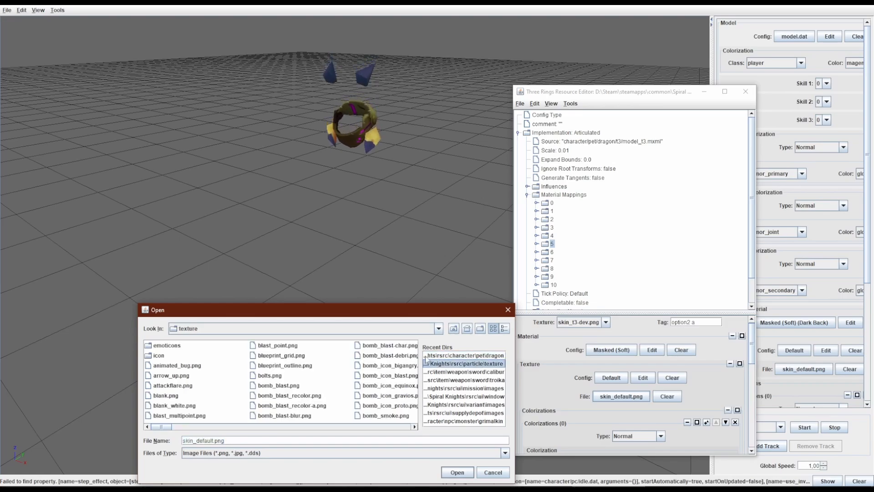
double_click(159, 395)
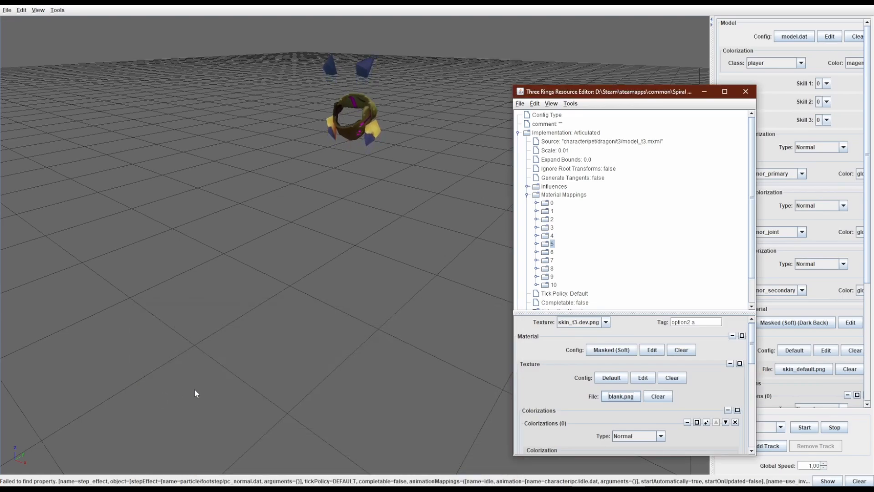
Set the texture file of material mapping 6, tagged option2 b, to blank.png from the particle texture folder
left_click(551, 251)
left_click(621, 396)
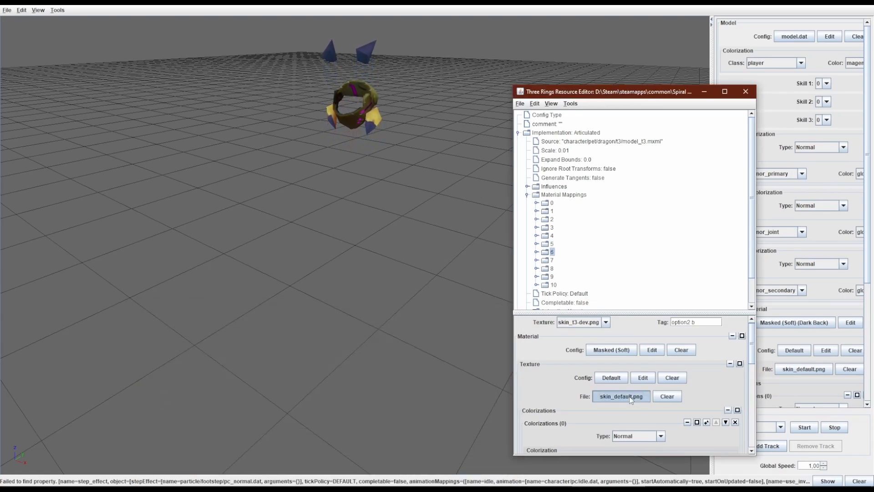
left_click(465, 364)
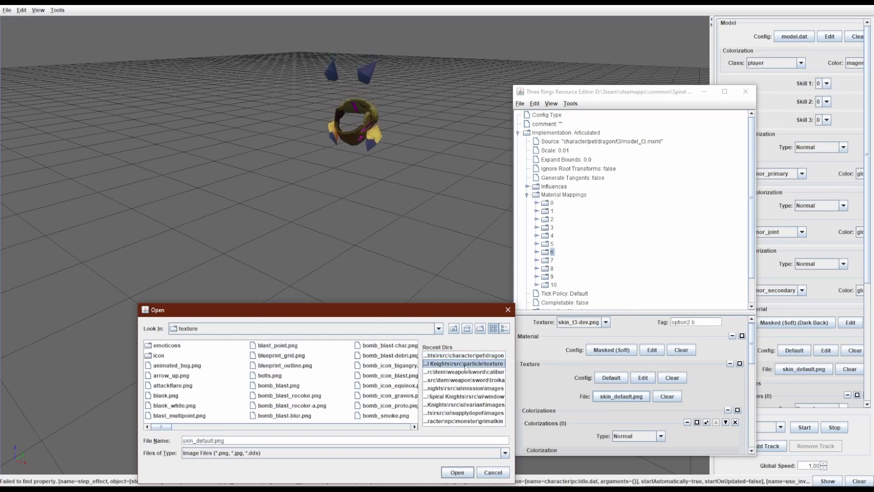
double_click(162, 396)
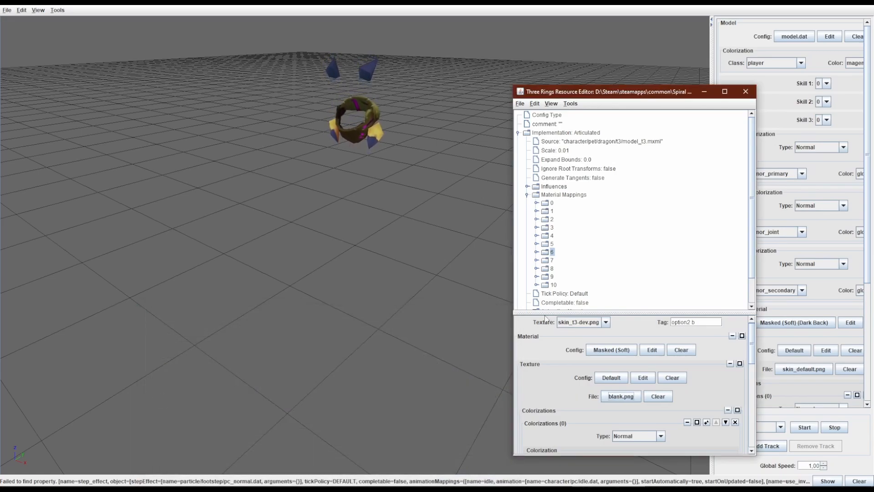
Set the texture file of material mapping 7, tagged option3 a, to blank.png from the particle texture folder
left_click(547, 262)
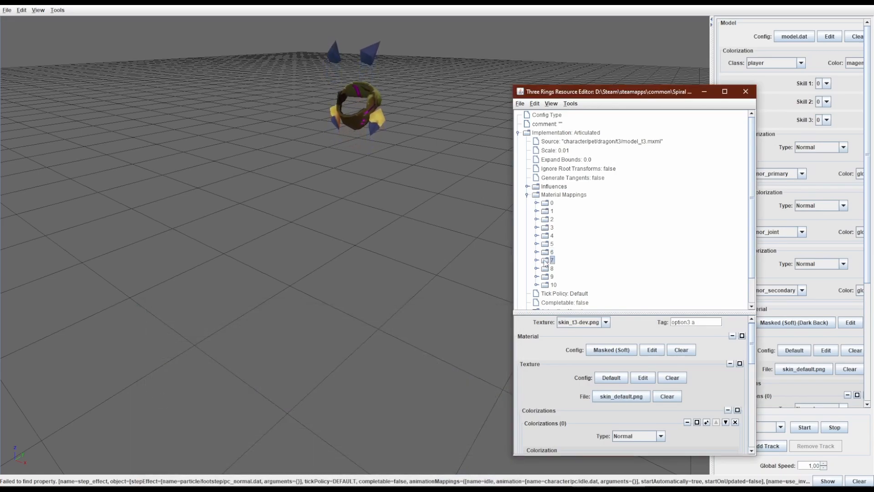
left_click(621, 396)
left_click(460, 363)
double_click(173, 396)
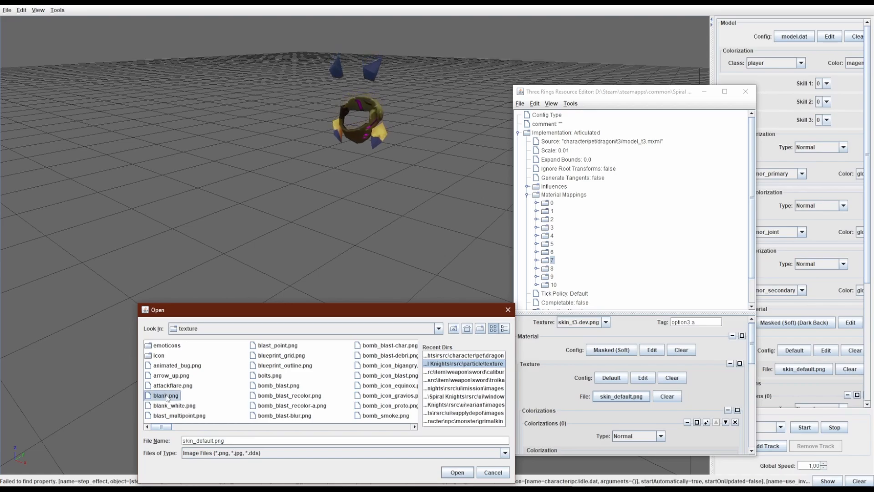
Set the texture file of material mapping 8, tagged option3 b, to blank.png from the particle texture folder
left_click(550, 269)
left_click(621, 396)
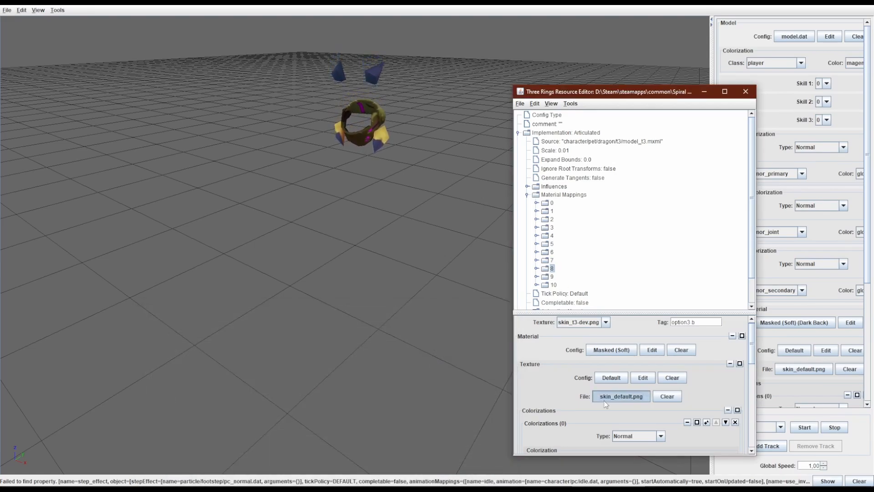
left_click(469, 363)
left_click(174, 400)
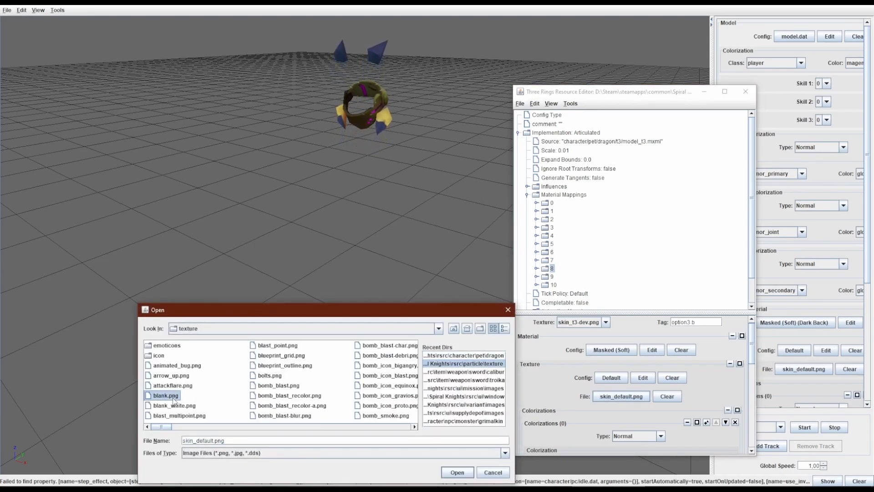
double_click(174, 401)
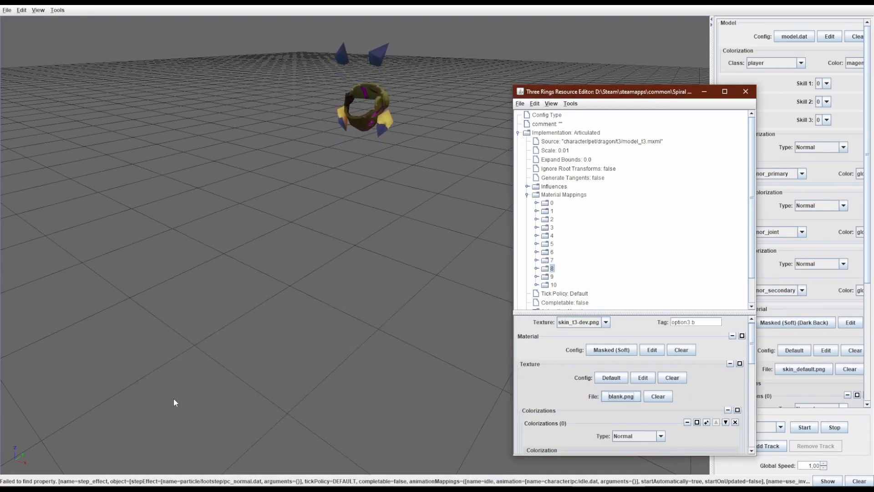
Set the texture file of material mapping 9, tagged option3 c, to blank.png from the particle texture folder
left_click(552, 276)
left_click(621, 396)
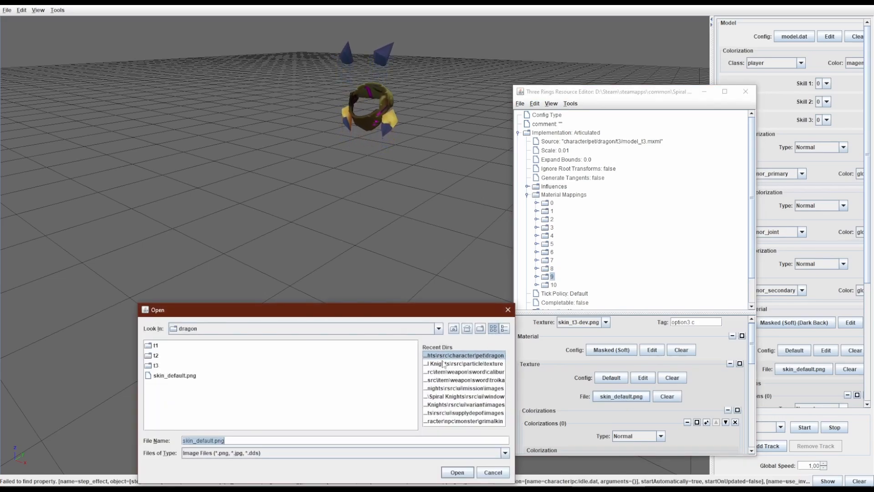
left_click(443, 363)
left_click(173, 395)
double_click(173, 395)
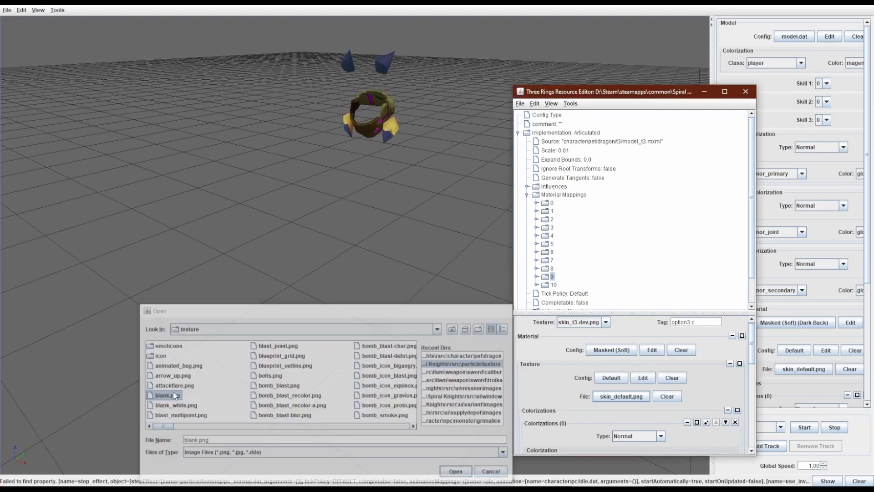
Set the texture file of material mapping 10, tagged skinned, to blank.png from the particle texture folder
left_click(608, 480)
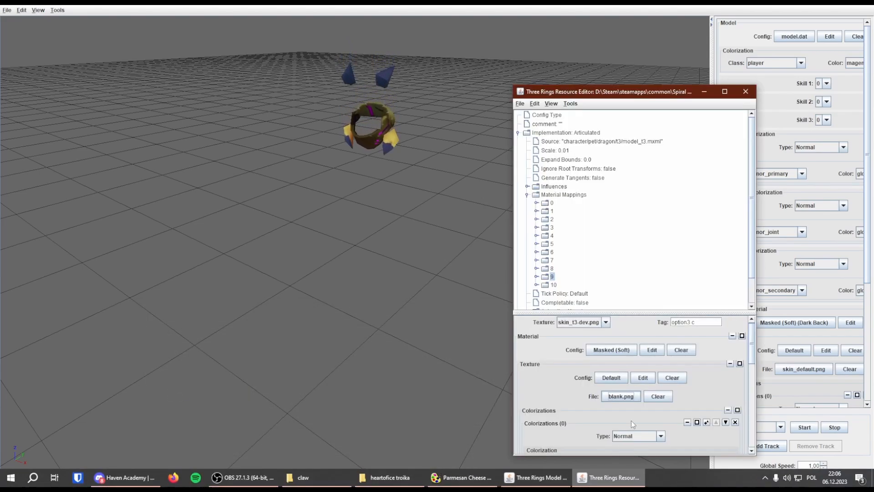
left_click(553, 284)
left_click(606, 396)
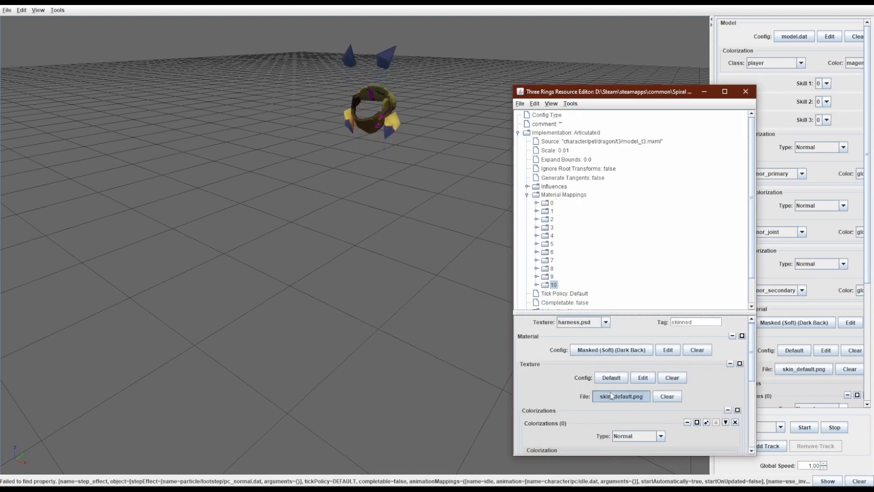
left_click(478, 363)
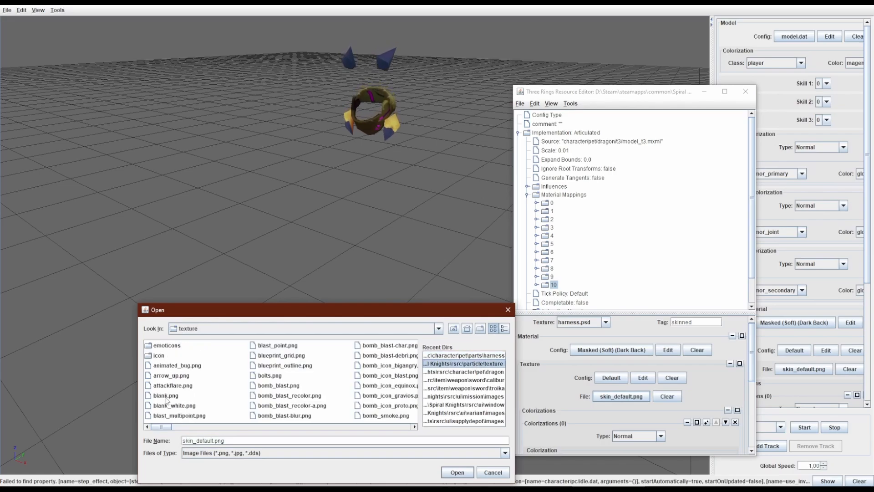
double_click(163, 394)
Expand the Attachments of the dragon config and inspect the settings of attachment 0 on the Shadow node
scroll(630, 309, "down", 1)
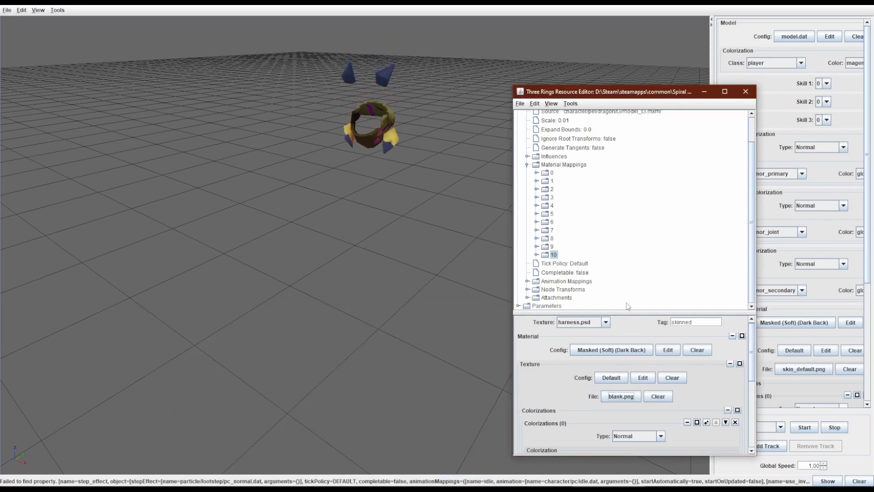
double_click(549, 298)
double_click(546, 299)
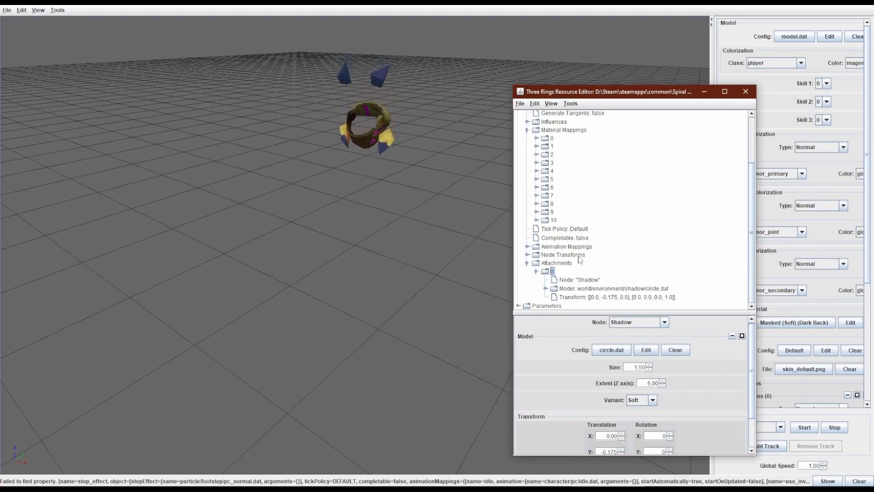
scroll(565, 242, "up", 1)
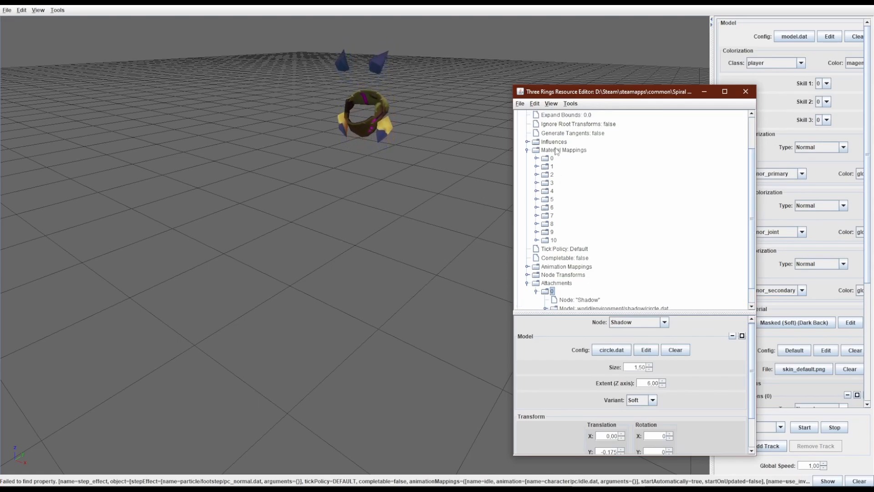
Save the edited config as a new file named mod_model.dat in the rsrc/character/pet/dragon/t3 folder
left_click(519, 104)
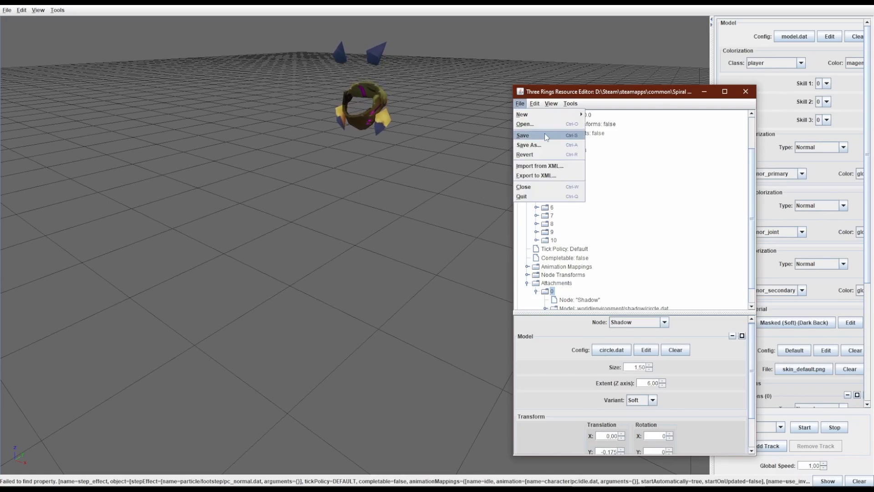
left_click(533, 146)
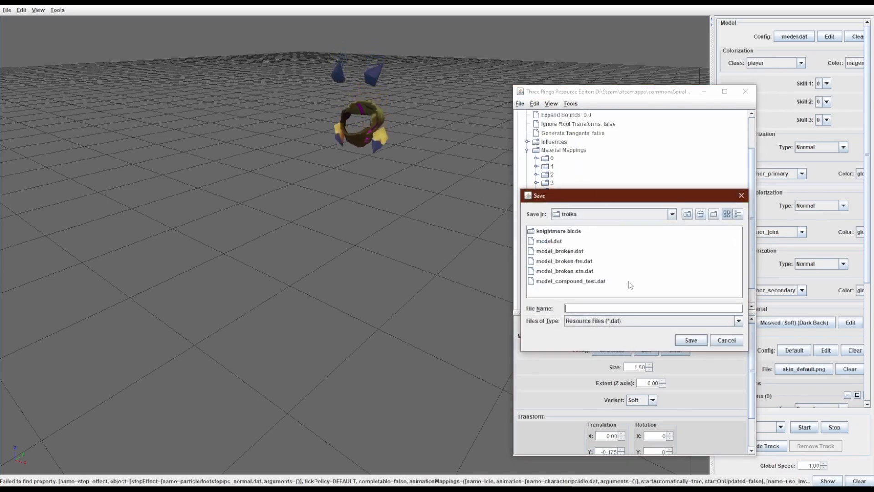
left_click(687, 215)
left_click(687, 215)
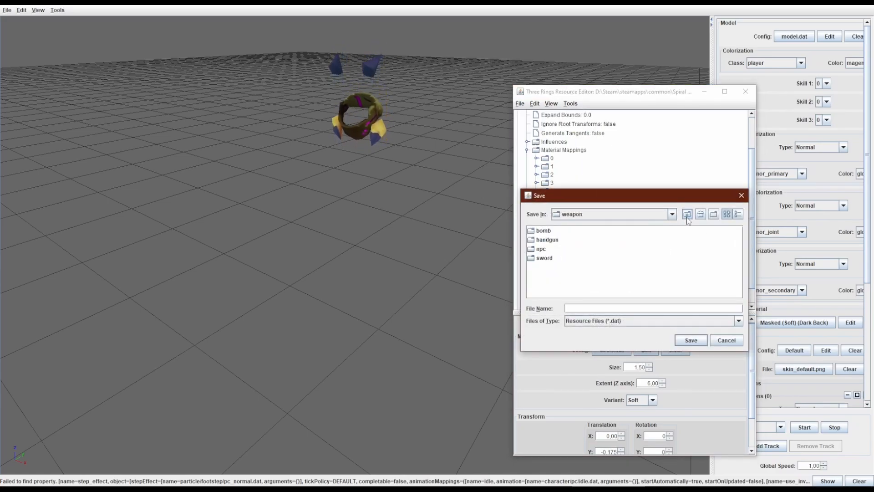
left_click(687, 214)
left_click(686, 215)
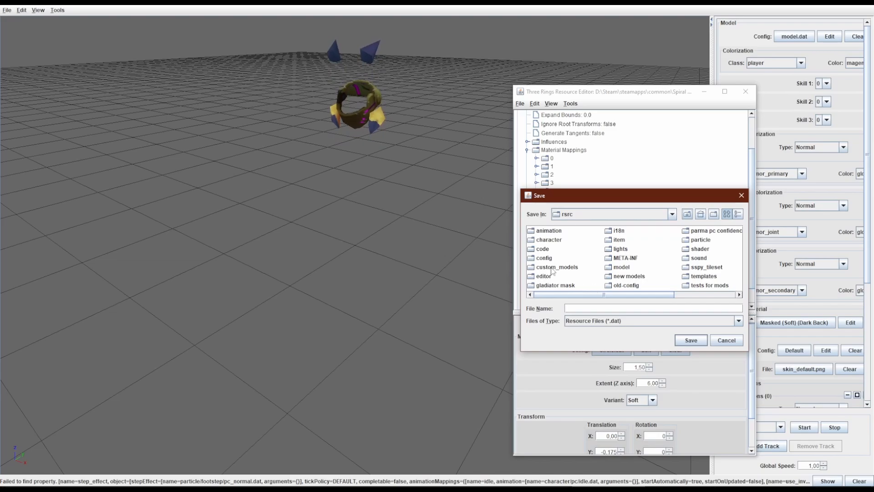
double_click(548, 243)
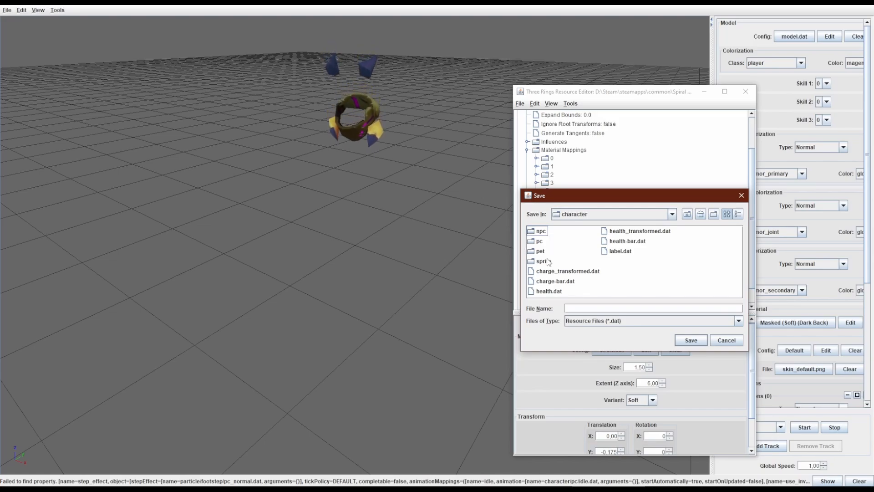
left_click(535, 252)
double_click(535, 251)
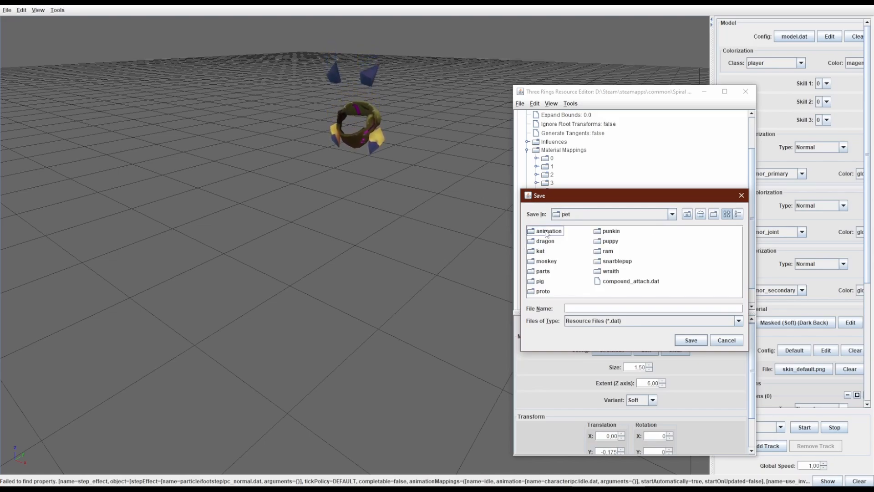
left_click(546, 242)
double_click(546, 242)
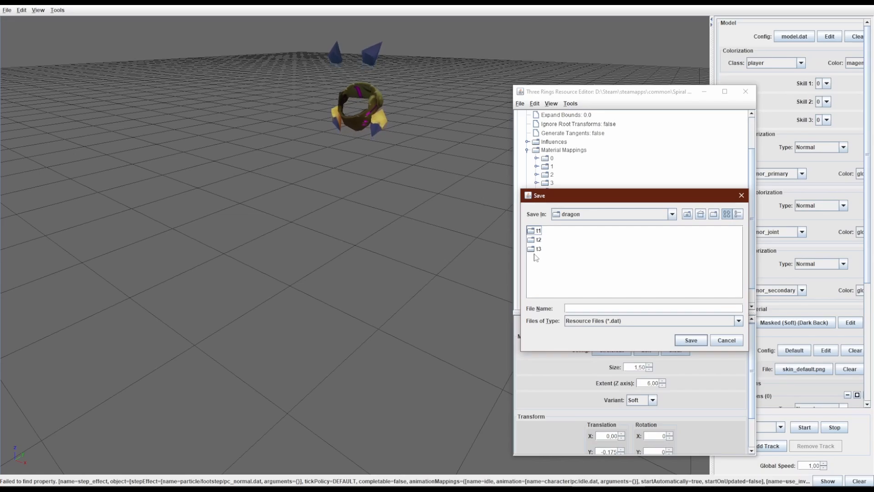
left_click(536, 249)
double_click(536, 249)
left_click(573, 310)
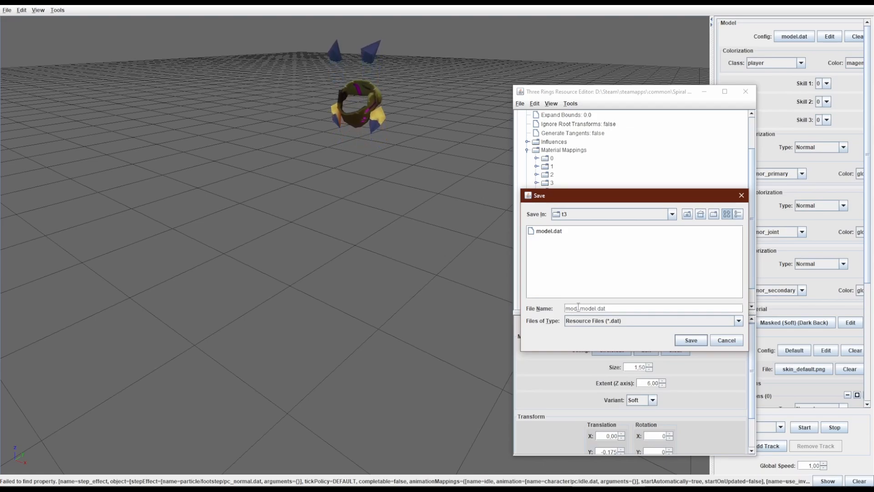
left_click(693, 341)
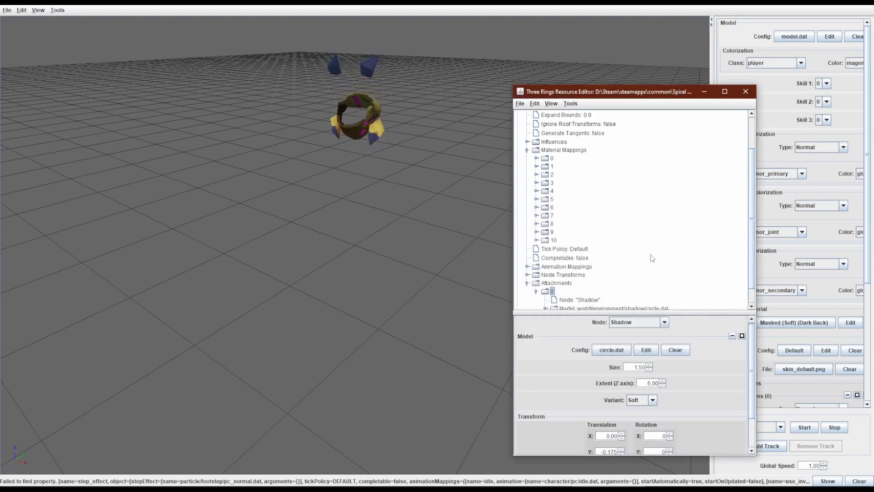
Close the resource editor and the current viewer, and relaunch the Model Viewer from spiralview in a maximized window
left_click(746, 92)
left_click(864, 1)
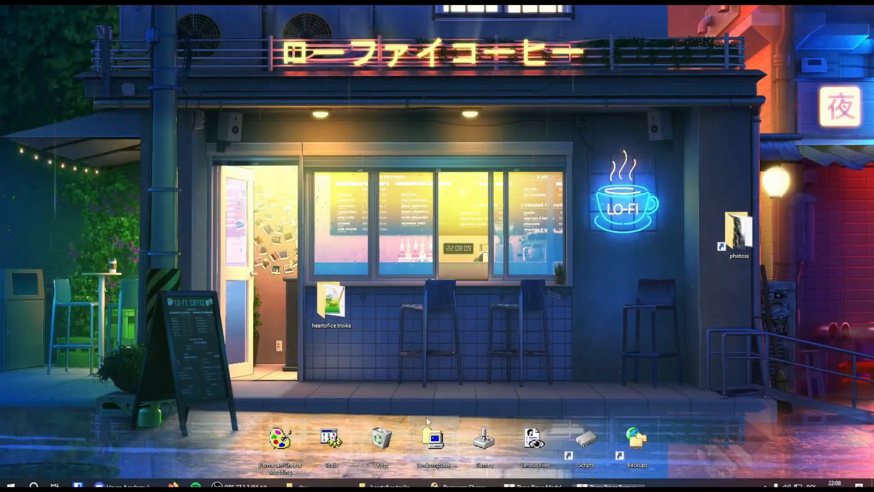
double_click(290, 422)
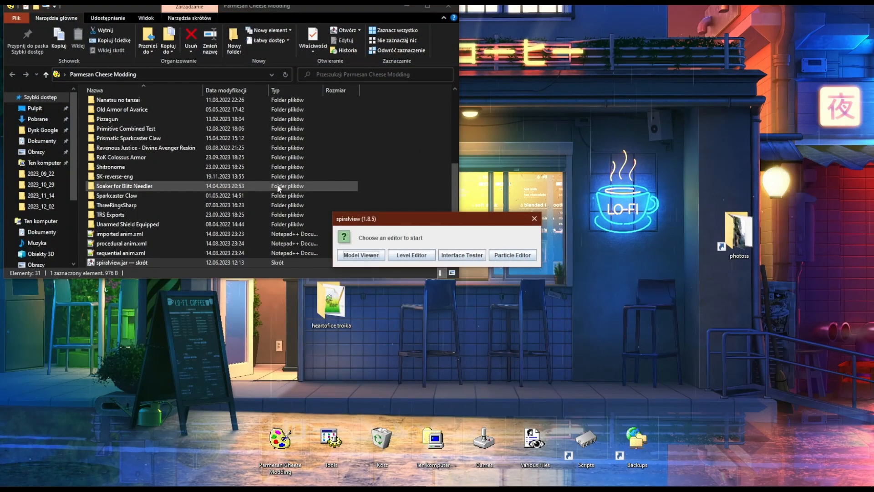
left_click(354, 253)
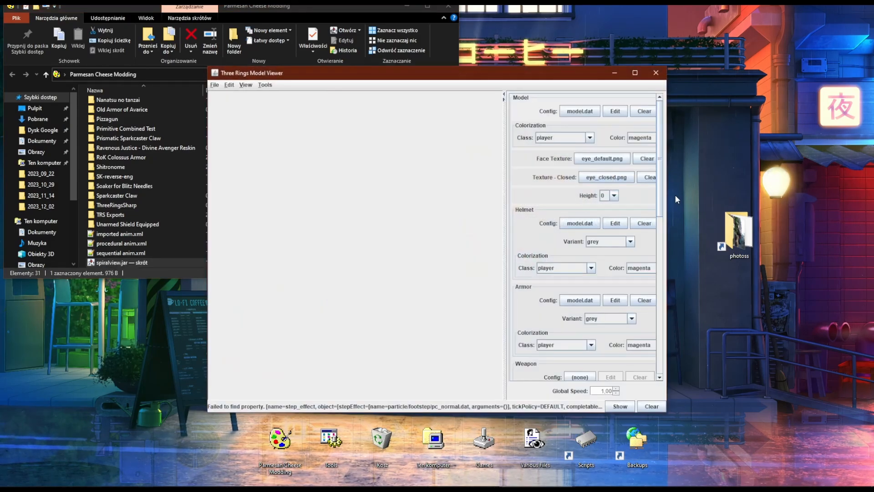
left_click(635, 73)
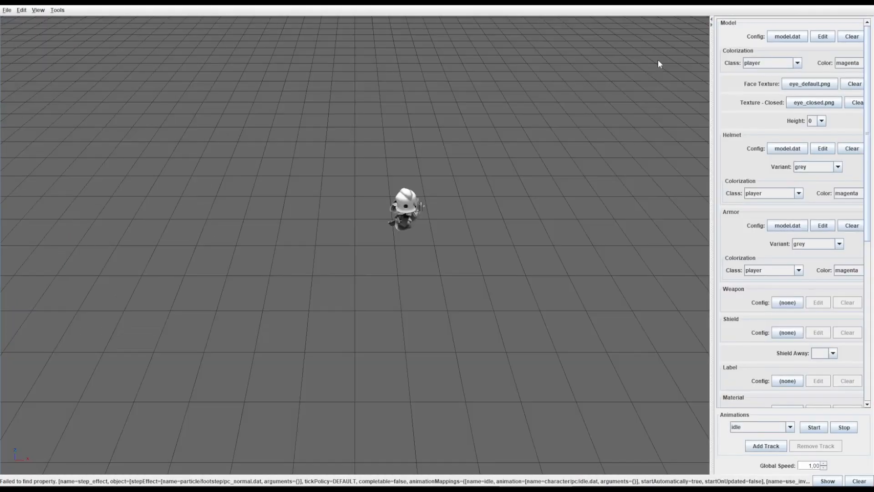
Load mod_model.dat from the pet/dragon/t3 folder as the model config and view it up close from a low angle
left_click(792, 37)
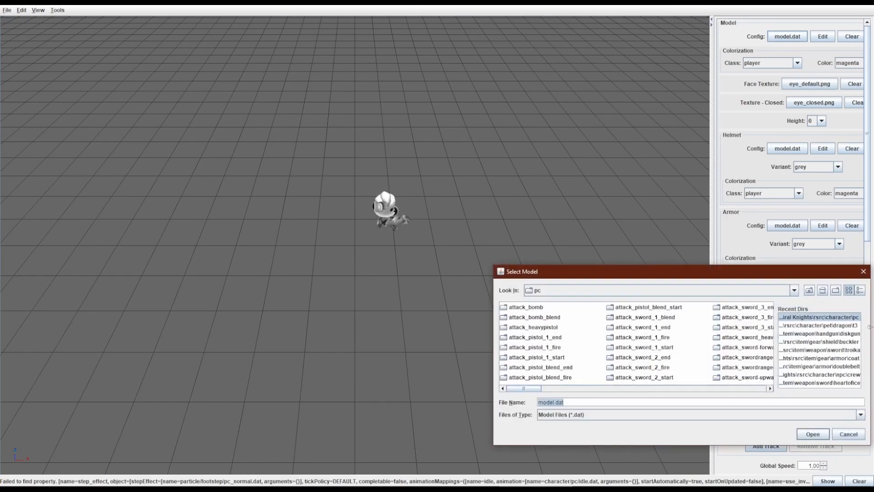
left_click(810, 326)
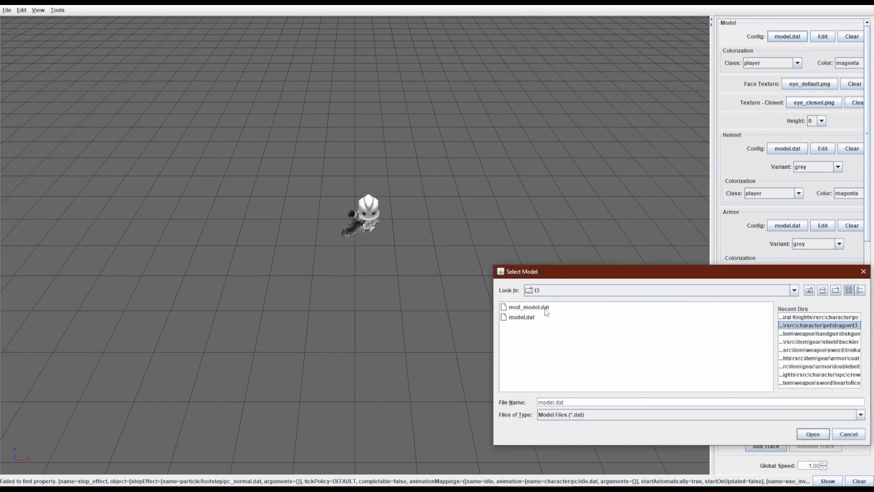
double_click(522, 307)
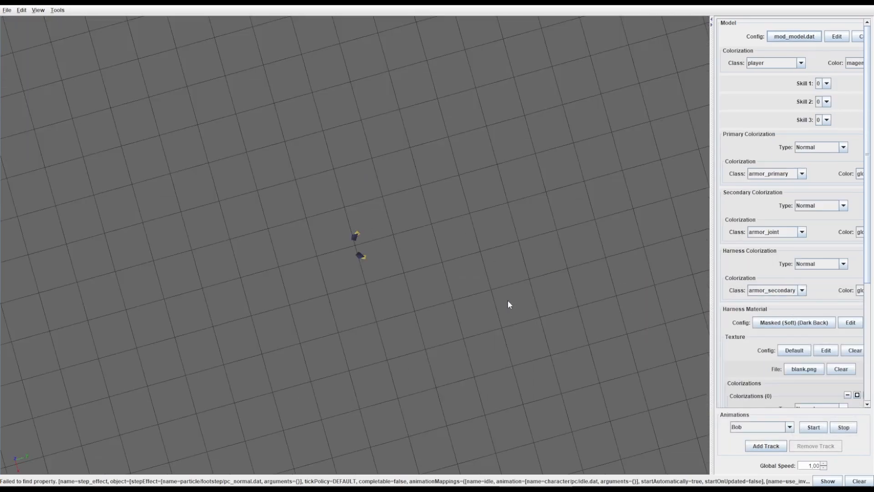
left_click_drag(363, 233, 550, 131)
scroll(497, 166, "up", 6)
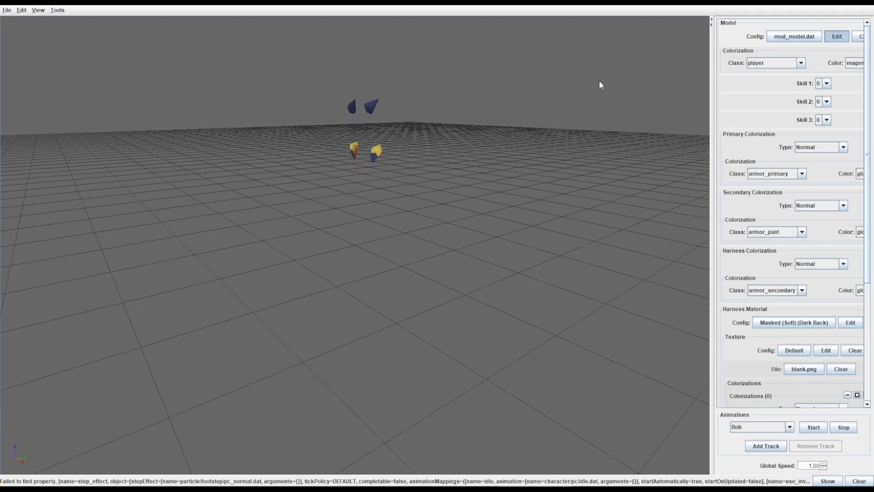
Open the mod_model.dat config for editing and examine the texture file of each material mapping through mapping 10
left_click_drag(727, 174, 630, 98)
scroll(683, 203, "down", 6)
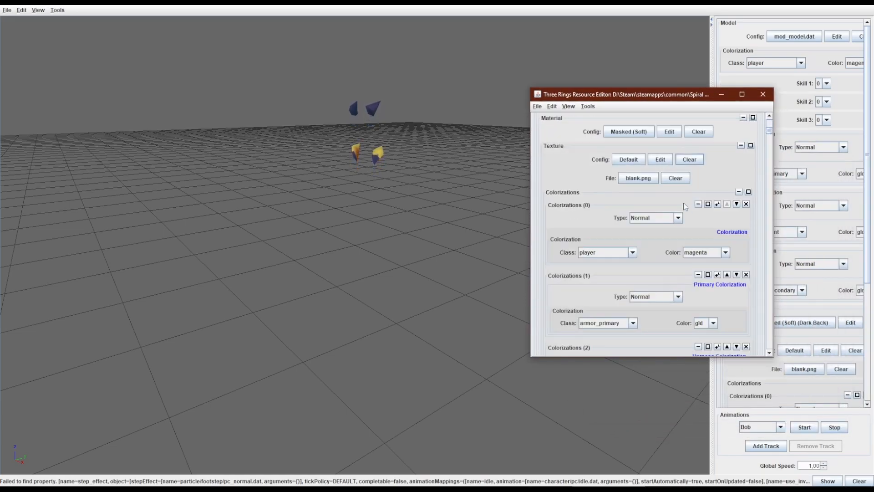
scroll(684, 203, "down", 15)
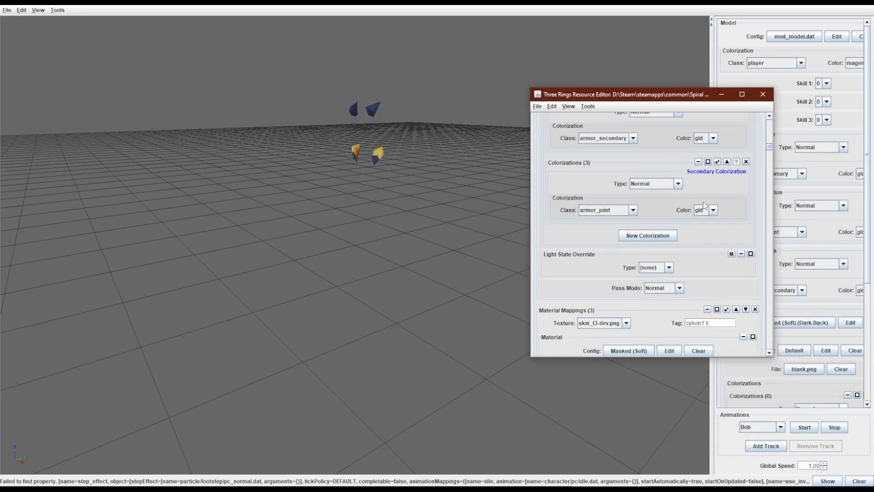
scroll(703, 205, "down", 15)
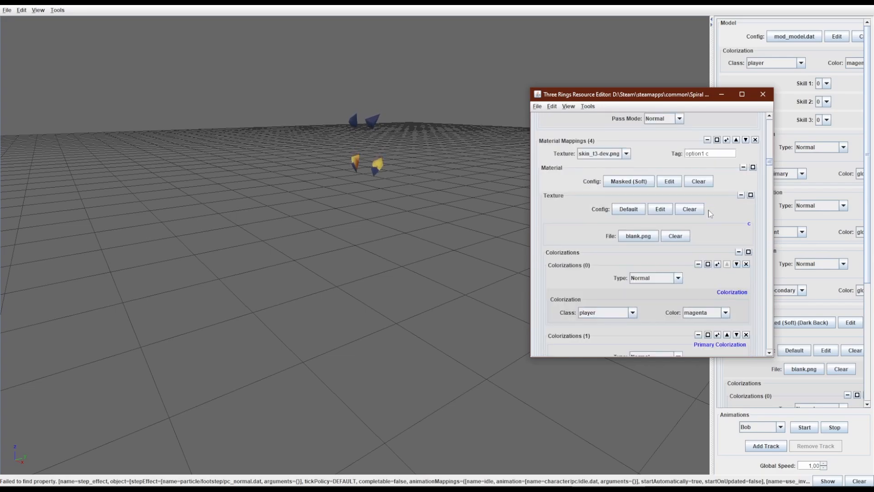
scroll(709, 212, "down", 10)
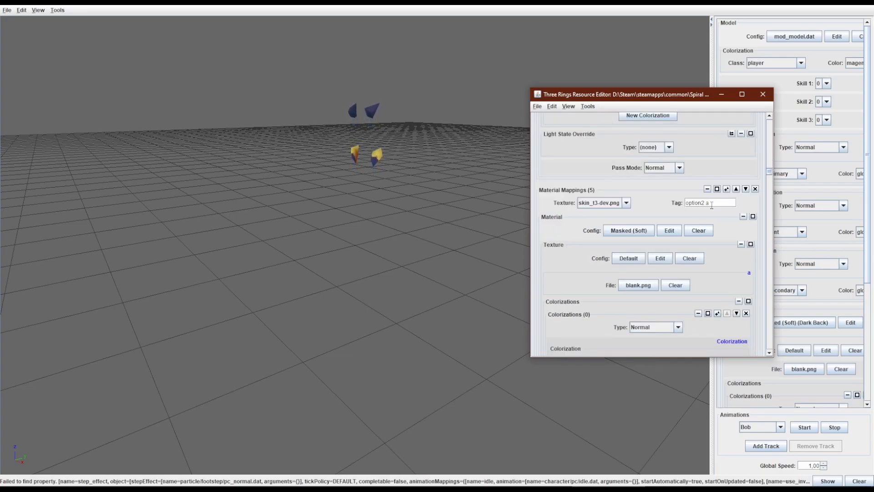
scroll(710, 207, "down", 15)
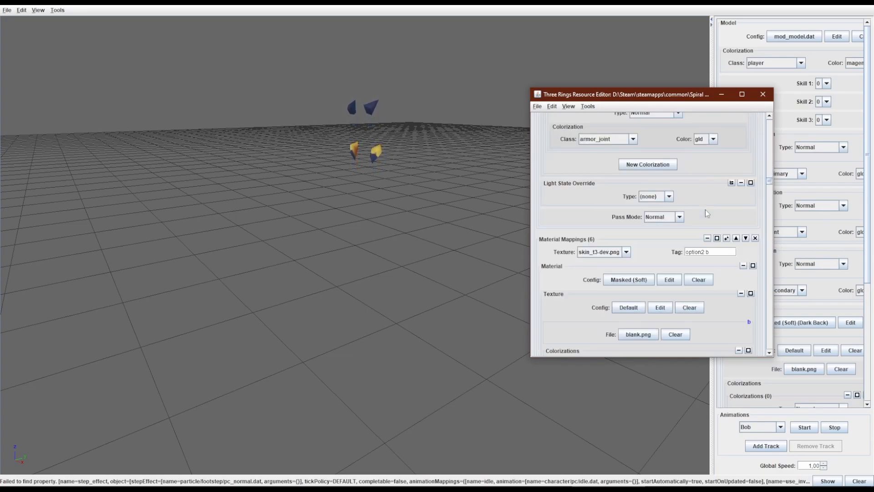
scroll(706, 213, "down", 15)
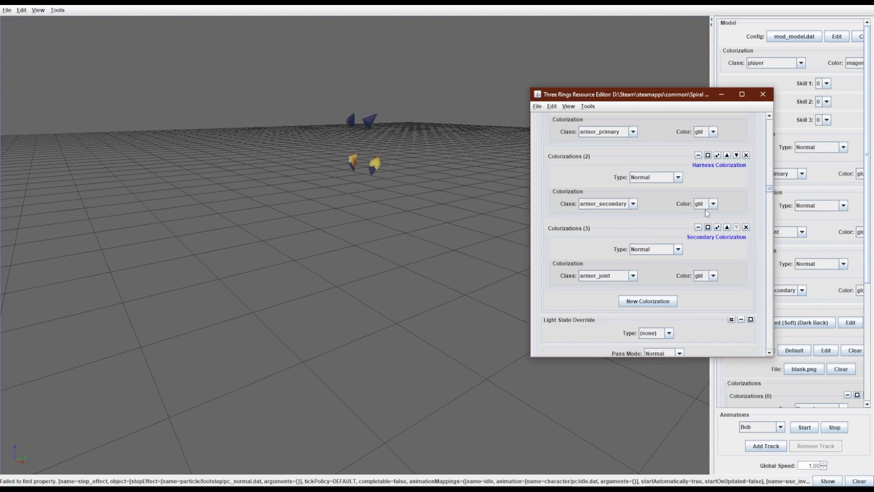
scroll(705, 210, "down", 8)
scroll(713, 207, "down", 15)
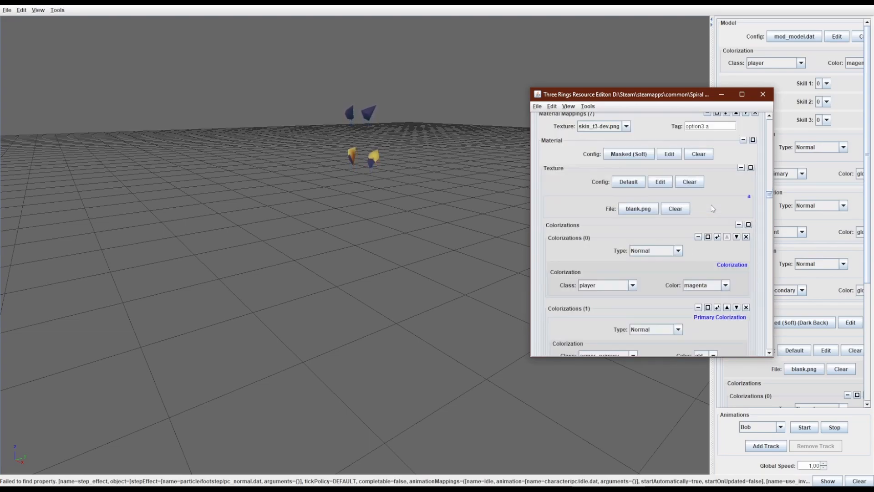
scroll(713, 207, "down", 15)
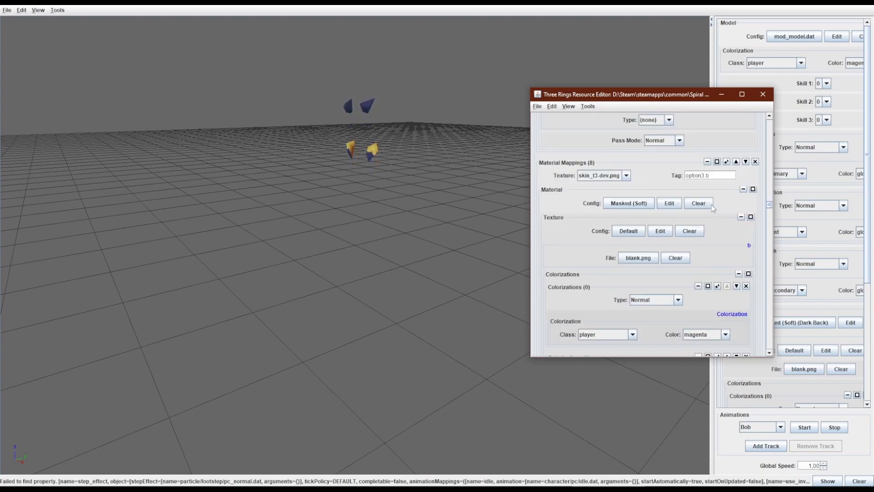
scroll(711, 208, "down", 15)
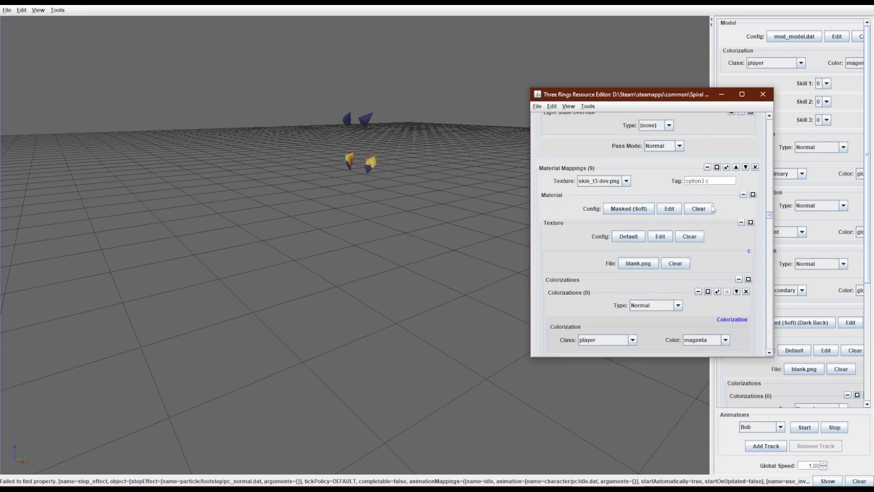
scroll(734, 196, "down", 15)
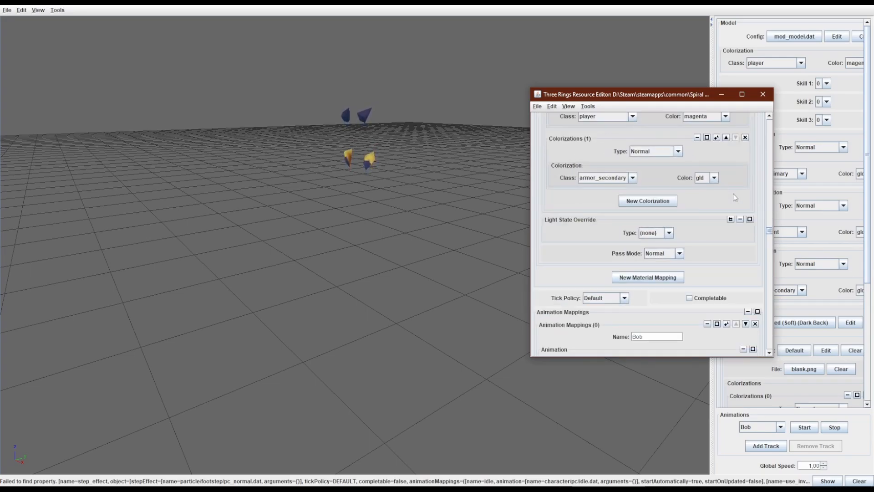
Collapse the animation mappings and review the node transforms, attachments and parameters of the mod_model.dat config
scroll(735, 195, "up", 10)
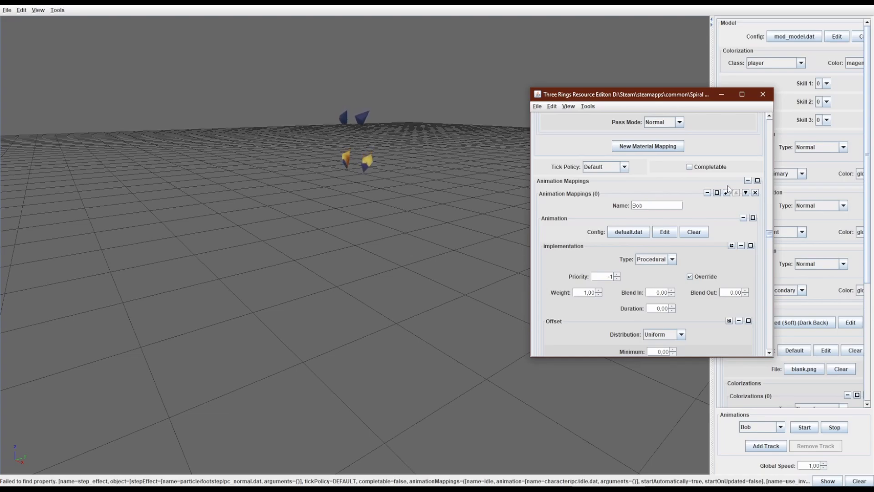
left_click(748, 181)
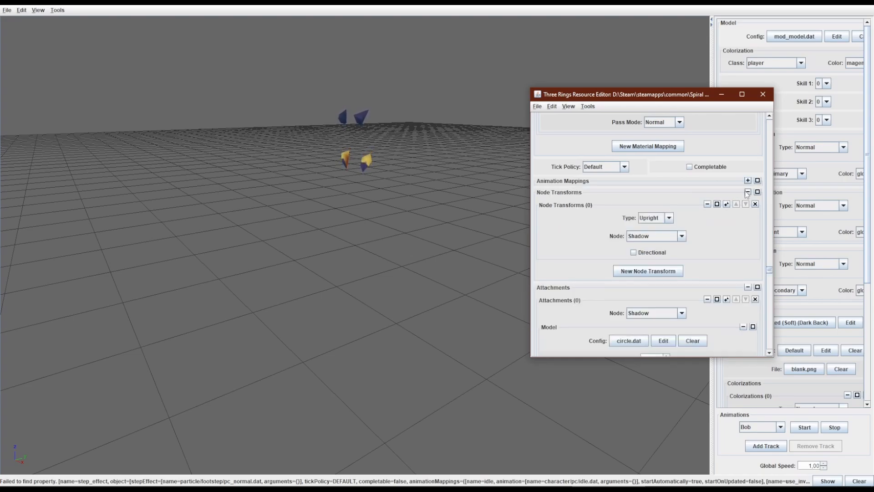
scroll(728, 211, "down", 3)
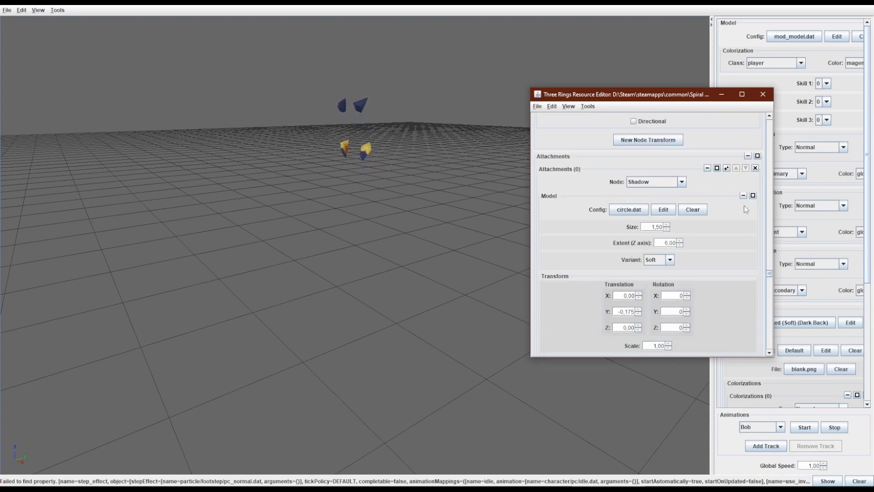
scroll(692, 209, "down", 4)
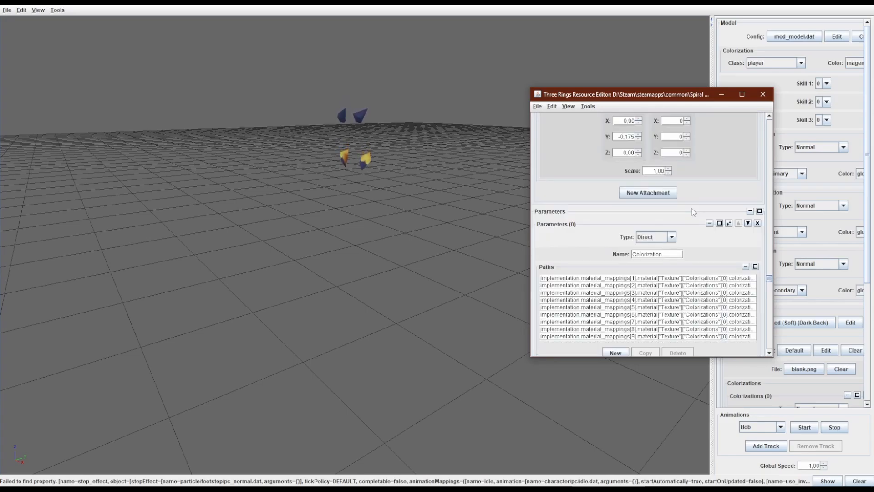
scroll(692, 211, "down", 4)
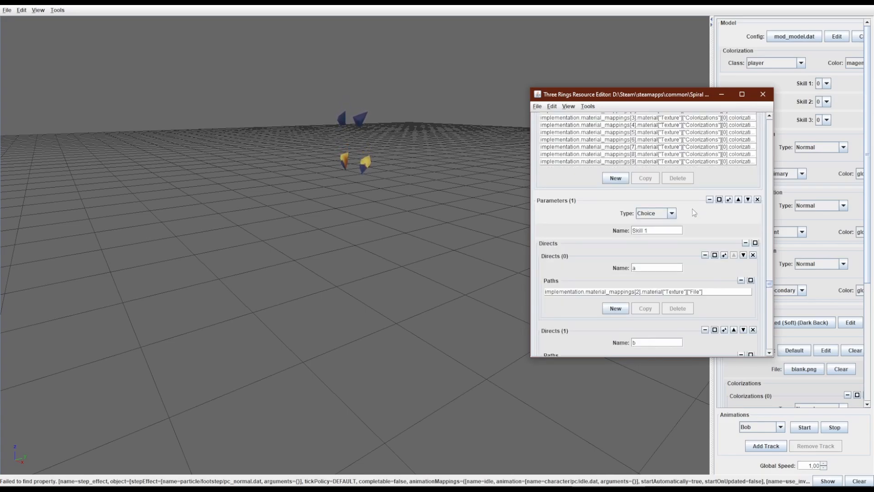
scroll(694, 212, "down", 4)
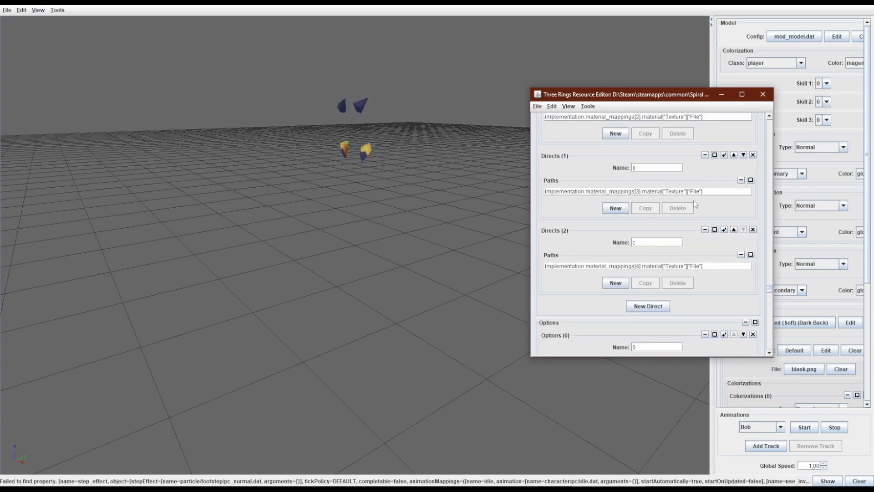
scroll(695, 204, "down", 5)
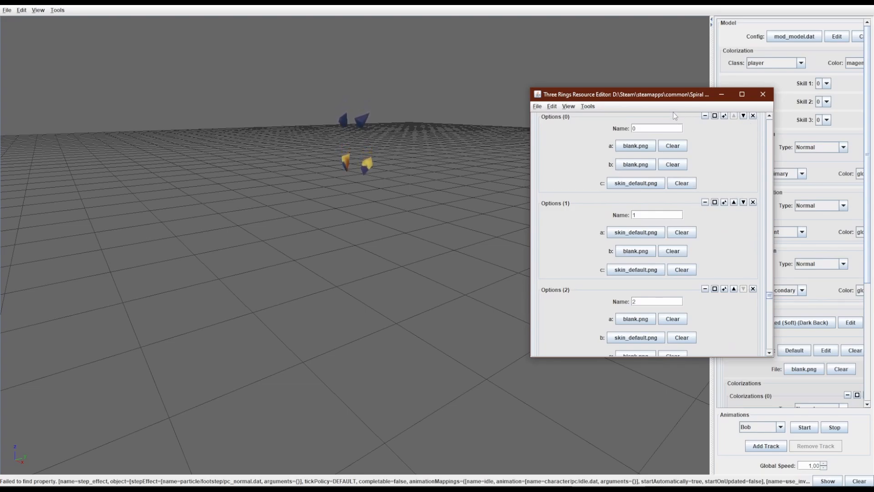
Examine the direct paths and texture options of the Skill parameters, and the material mapping paths used by the remaining parameters
left_click_drag(631, 101, 513, 82)
scroll(795, 193, "down", 4)
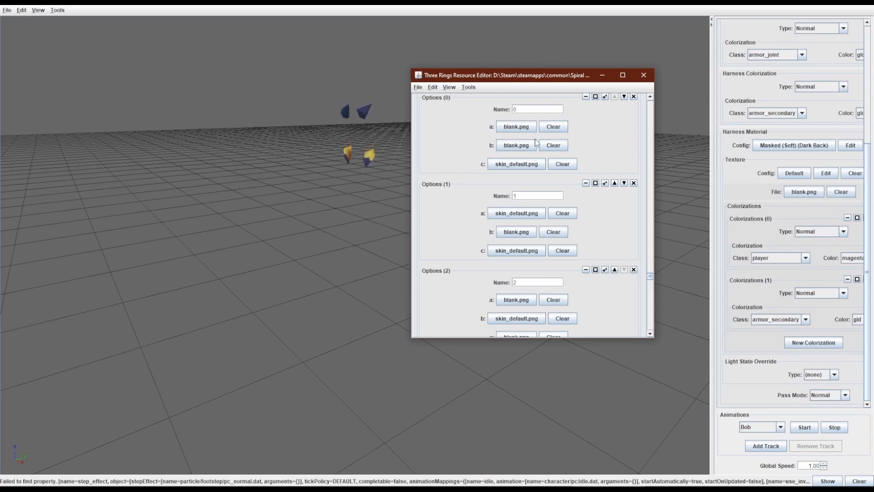
scroll(535, 138, "down", 3)
scroll(544, 145, "up", 2)
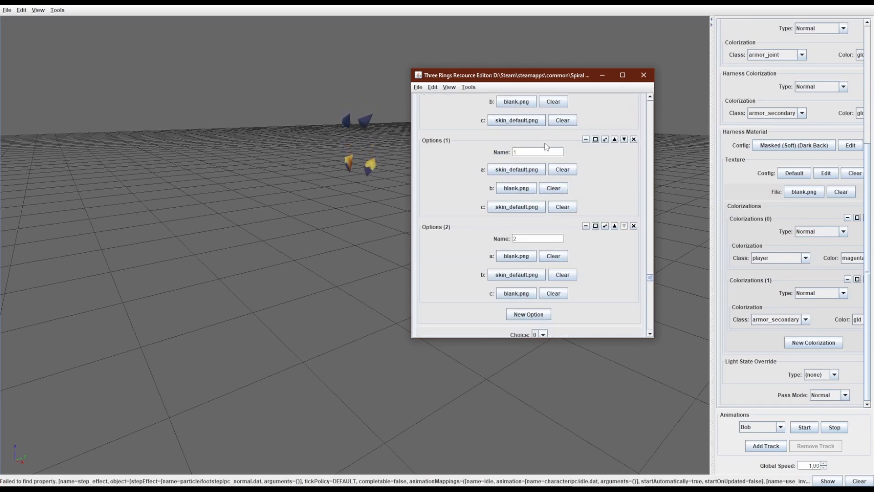
scroll(545, 146, "up", 4)
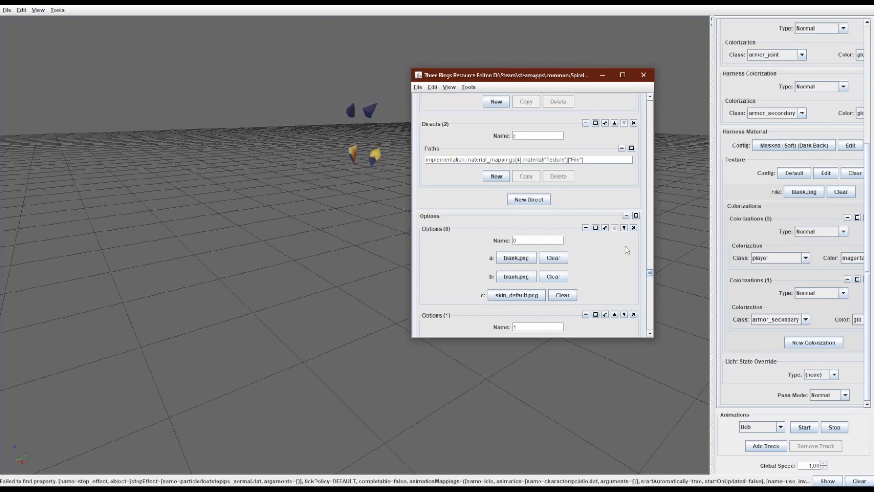
scroll(499, 299, "down", 2)
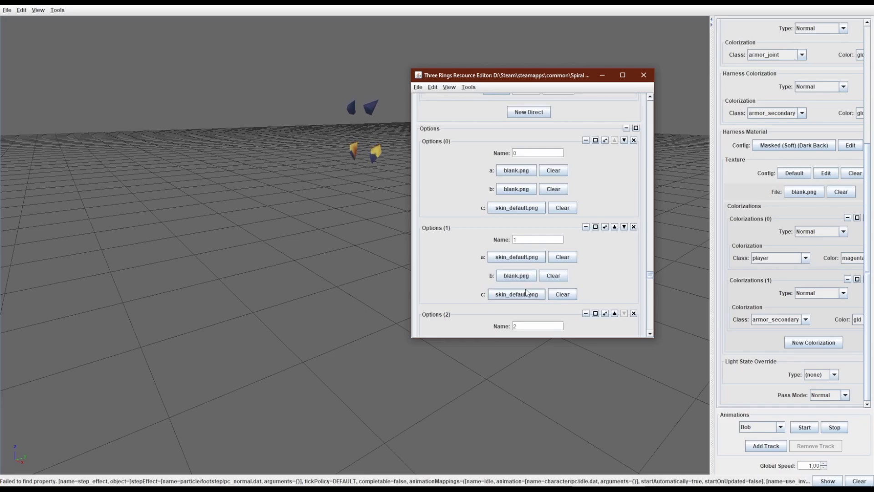
scroll(531, 205, "down", 5)
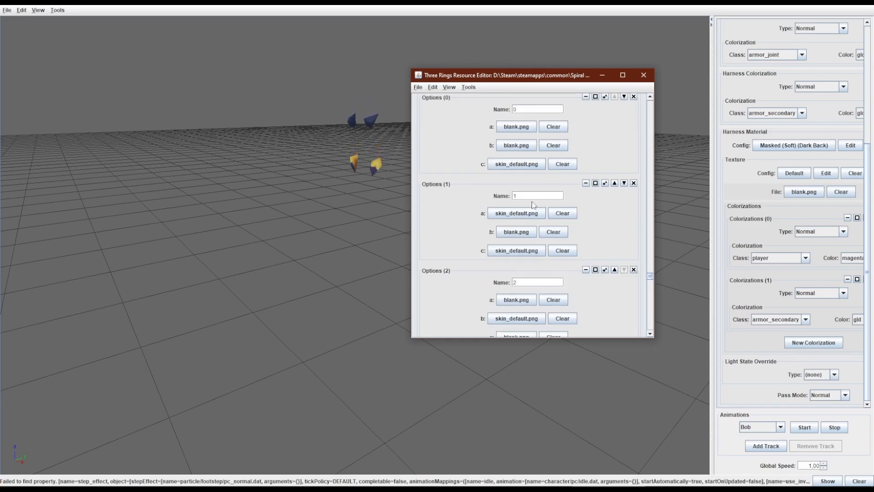
scroll(542, 267, "down", 15)
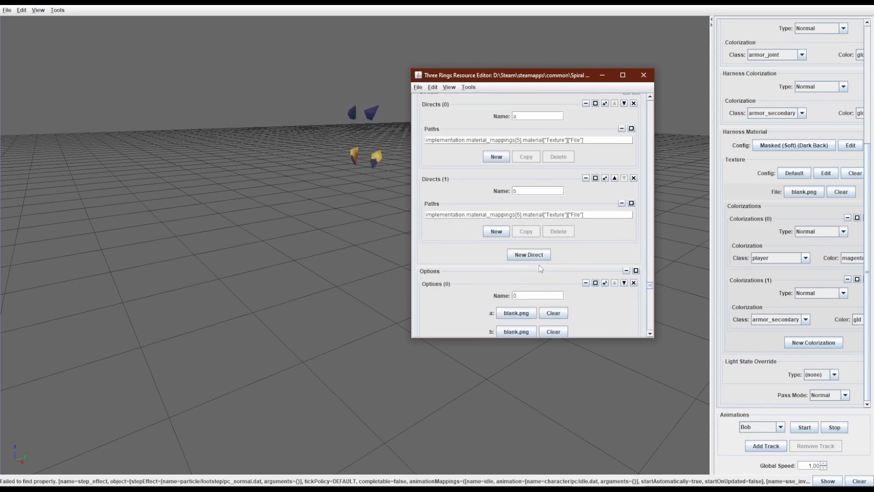
scroll(551, 264, "down", 15)
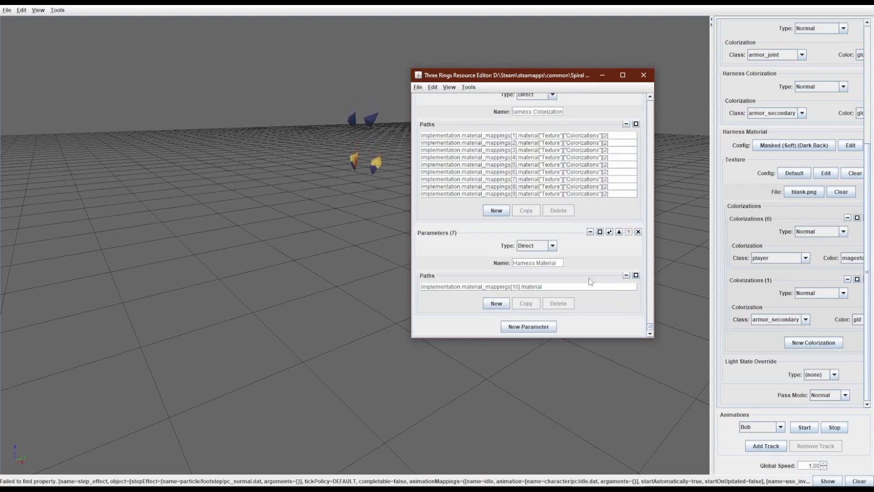
scroll(588, 277, "up", 15)
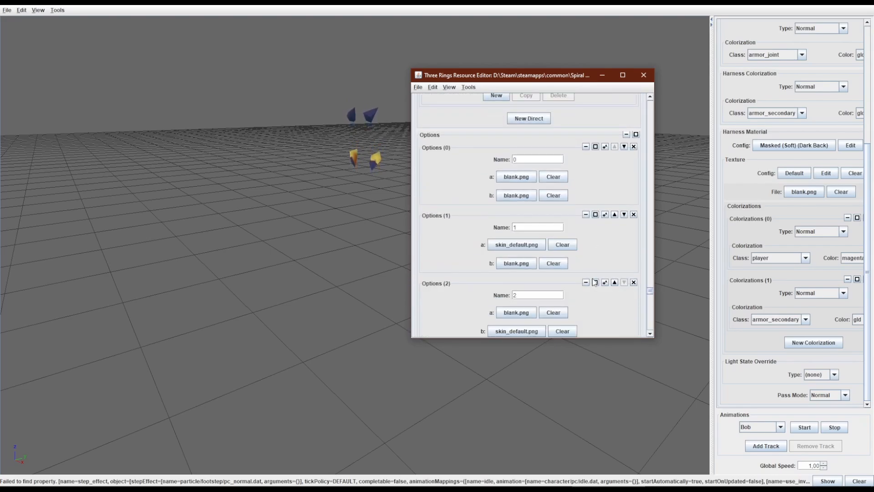
scroll(598, 268, "down", 10)
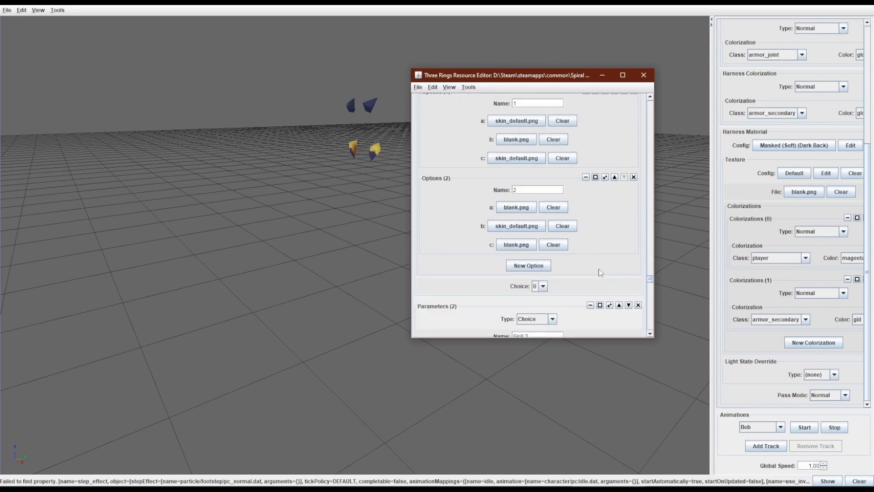
scroll(599, 268, "down", 1)
scroll(637, 249, "up", 8)
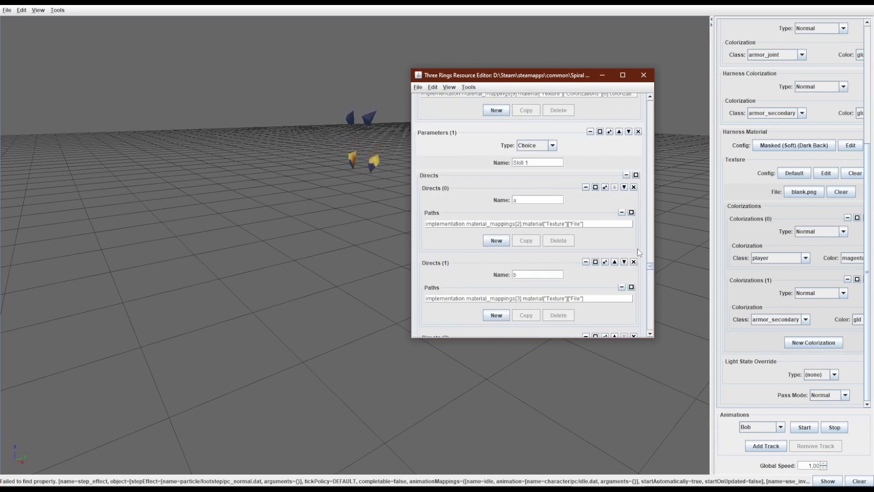
scroll(638, 249, "up", 12)
Delete the Colorization parameter and all three options of the Skill 1 parameter
scroll(634, 252, "down", 5)
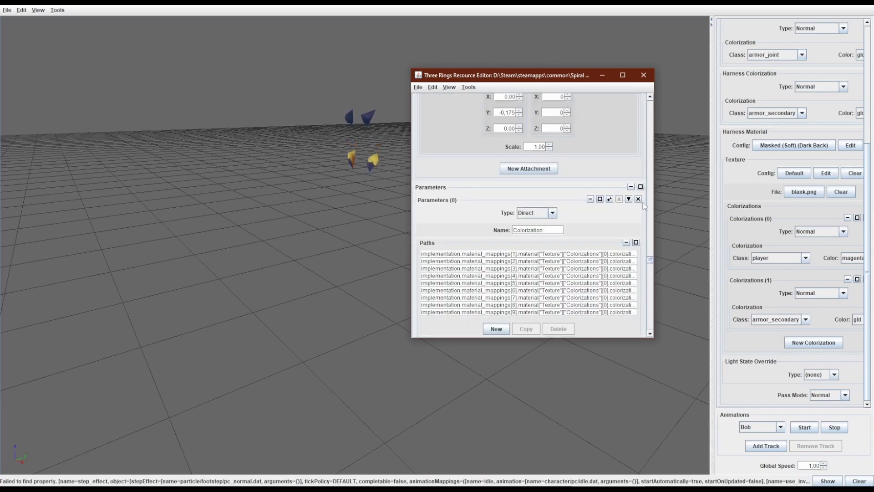
scroll(637, 200, "down", 6)
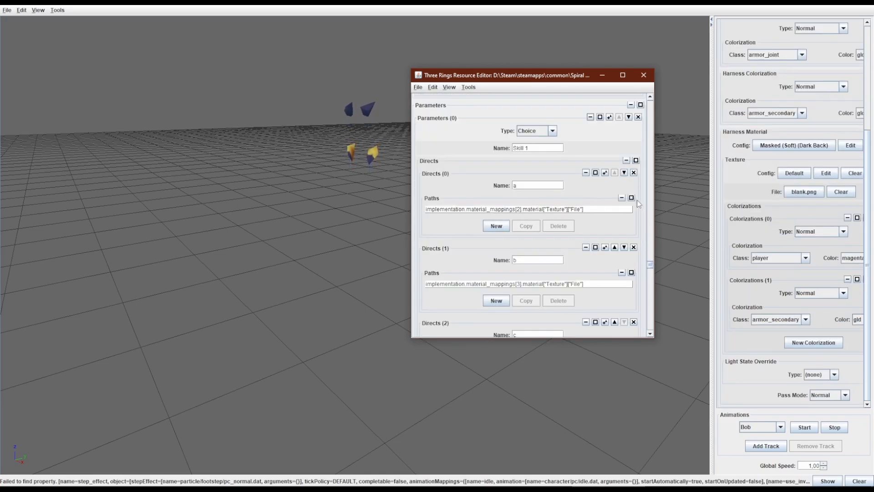
left_click(636, 252)
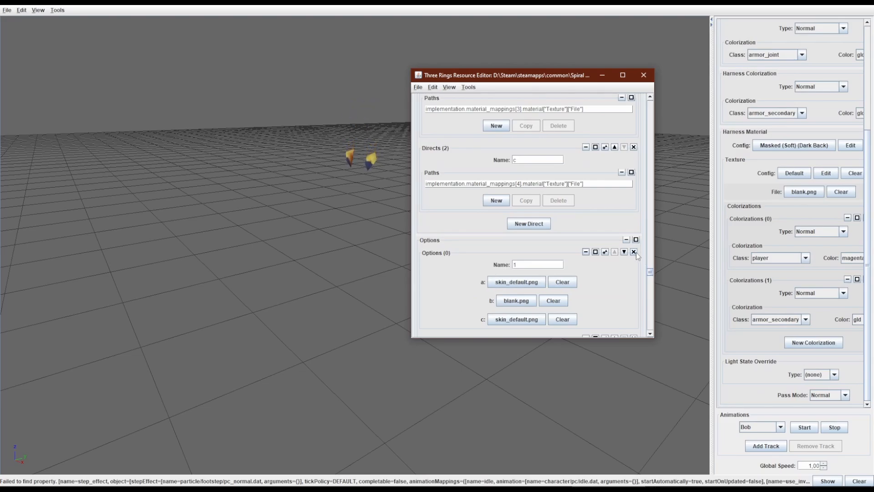
left_click(635, 252)
left_click(633, 251)
scroll(637, 257, "down", 1)
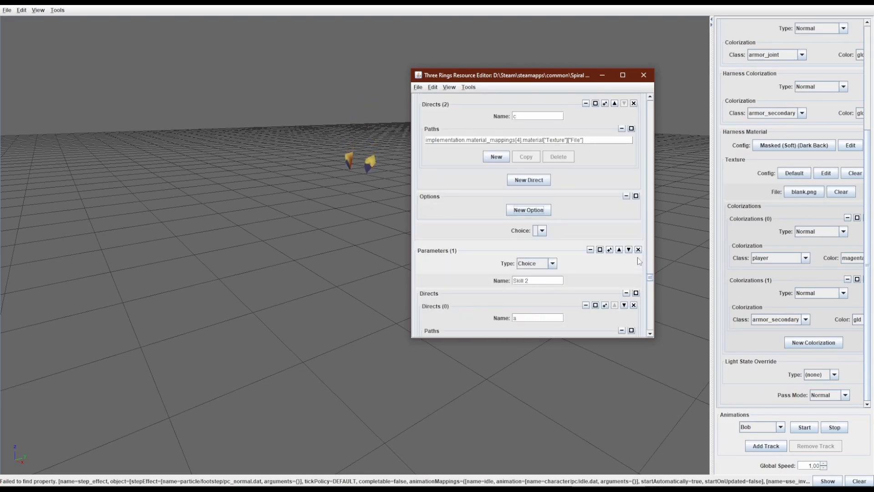
Delete the Skill 2 and Skill 3 parameters from the config
left_click(638, 253)
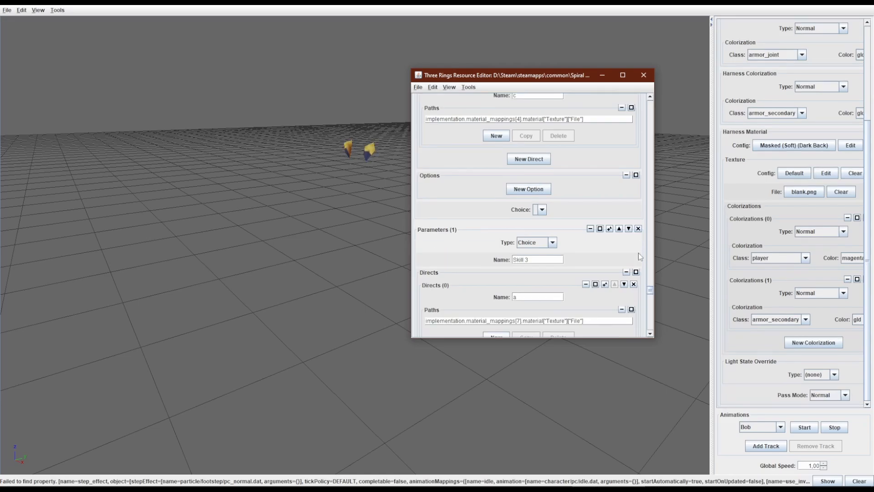
left_click(638, 228)
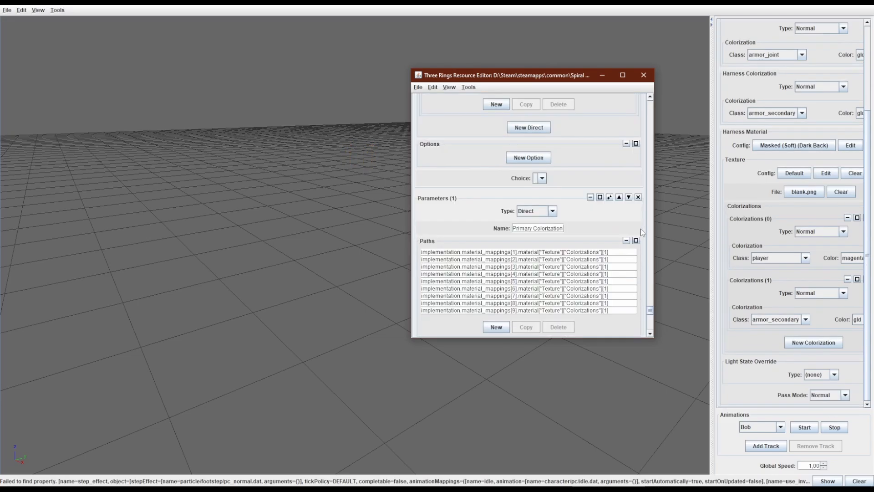
scroll(635, 214, "up", 8)
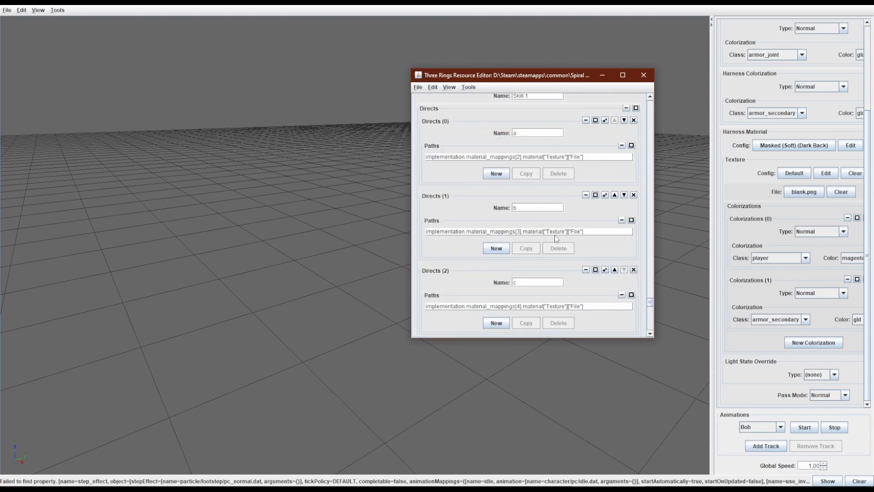
scroll(607, 203, "up", 5)
scroll(613, 239, "down", 3)
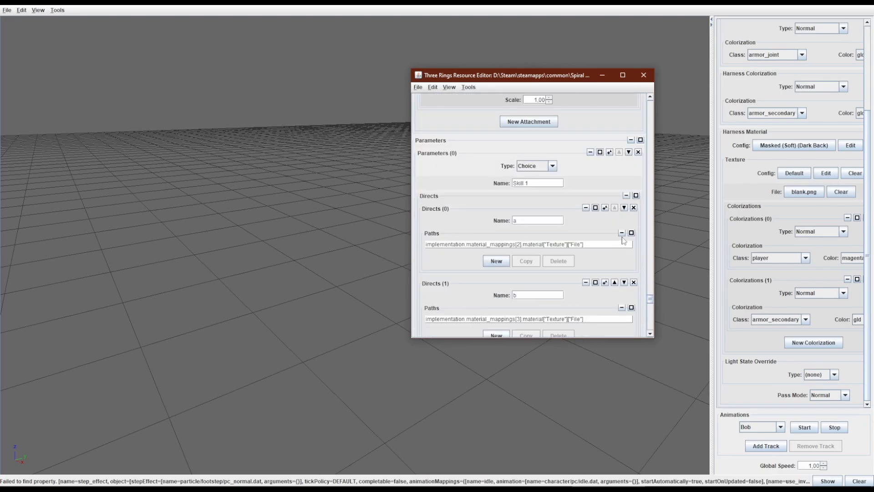
scroll(621, 234, "up", 2)
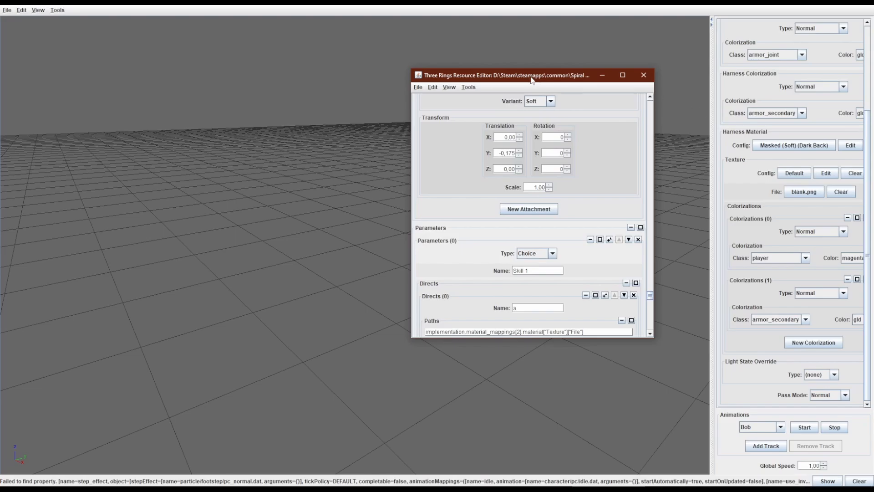
Add a second attachment to the model config and set its node to %ROOT%
left_click_drag(530, 80, 169, 90)
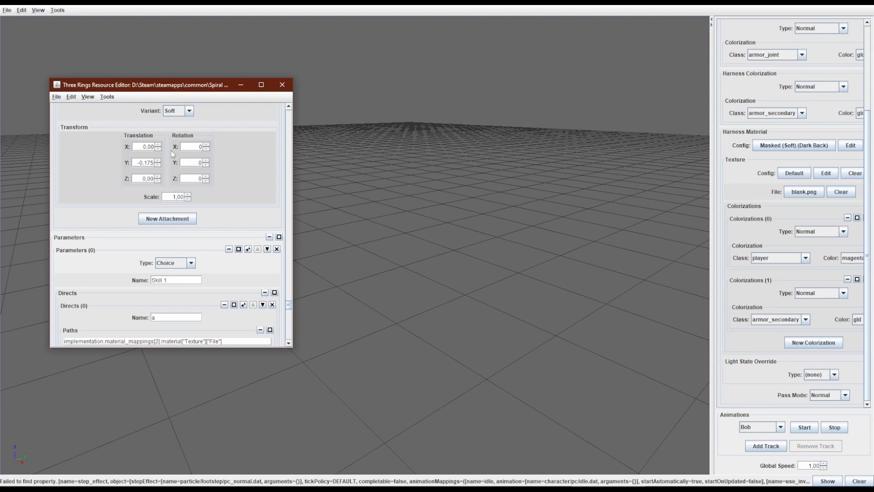
left_click(157, 223)
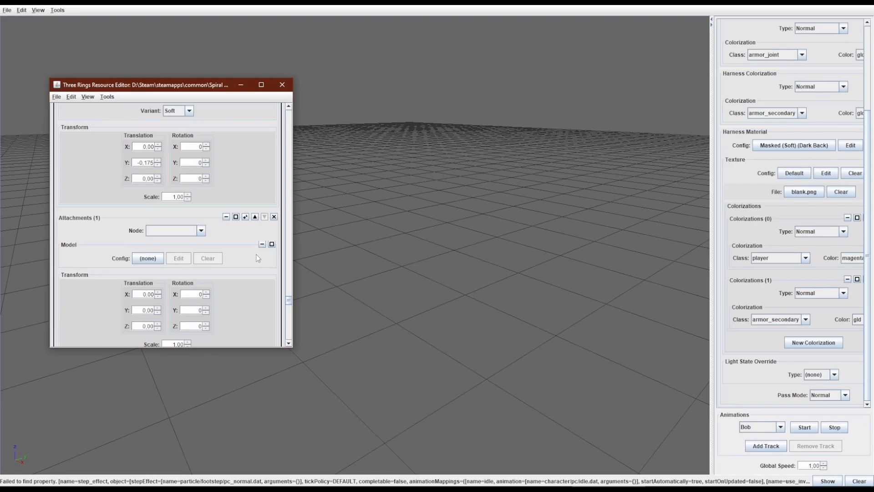
left_click(176, 230)
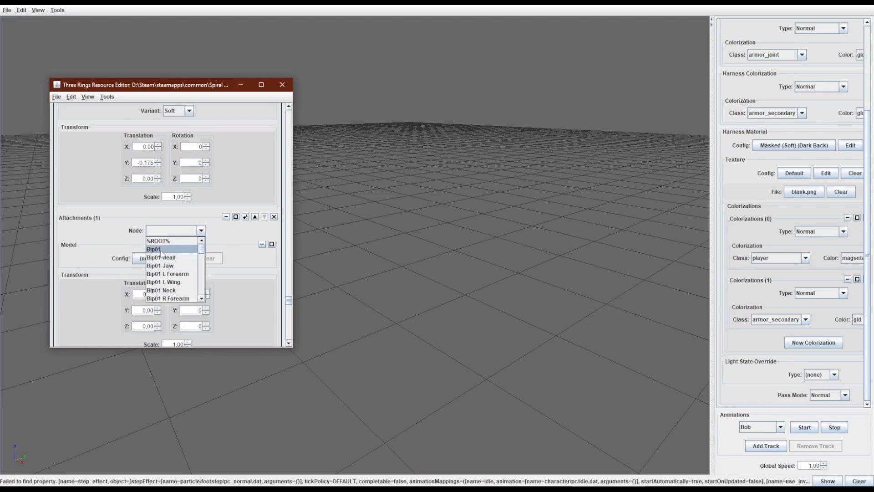
scroll(187, 255, "down", 3)
scroll(178, 273, "down", 4)
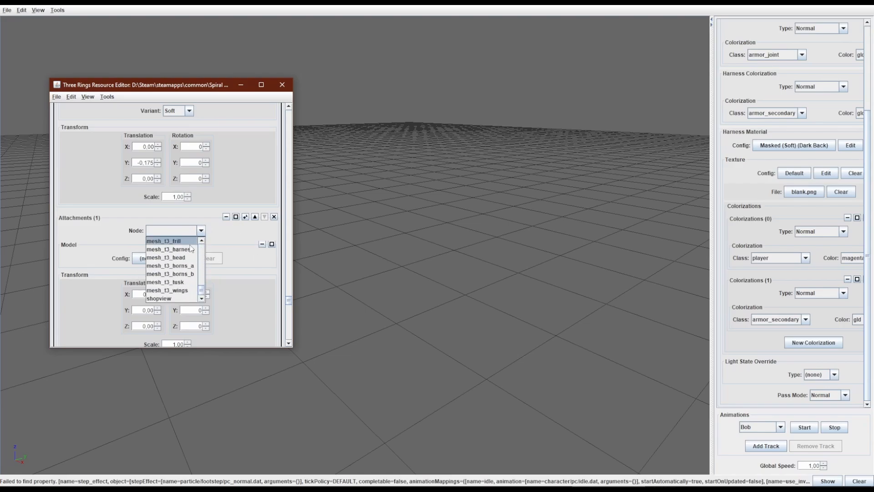
scroll(178, 277, "up", 7)
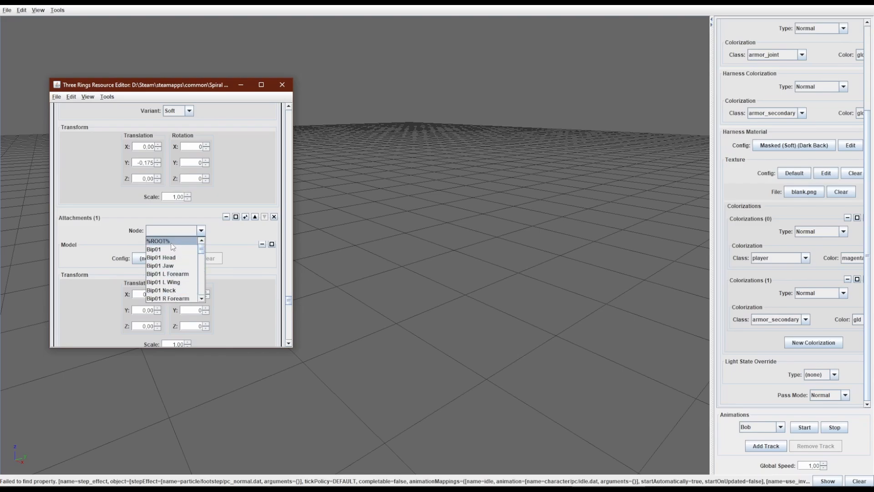
left_click(171, 242)
Browse the resource folders, including the particle bullet and explosion folders, for a model to attach
left_click(141, 259)
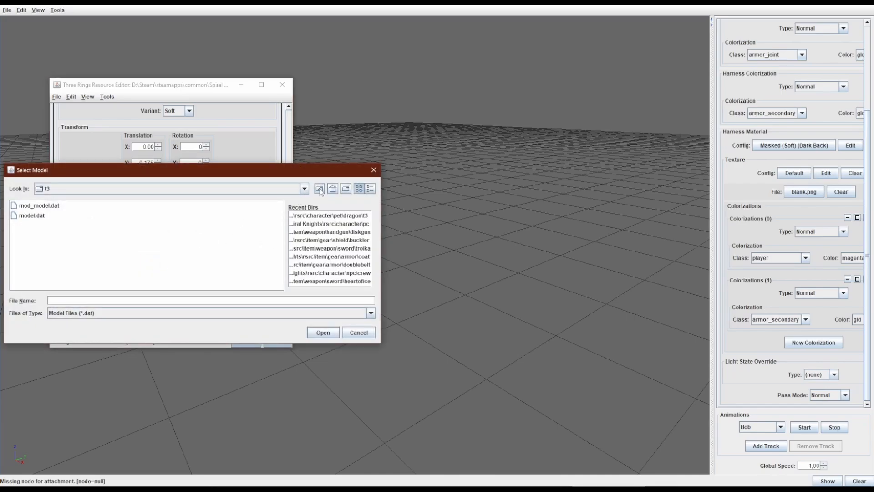
left_click(319, 189)
left_click(320, 190)
left_click(320, 190)
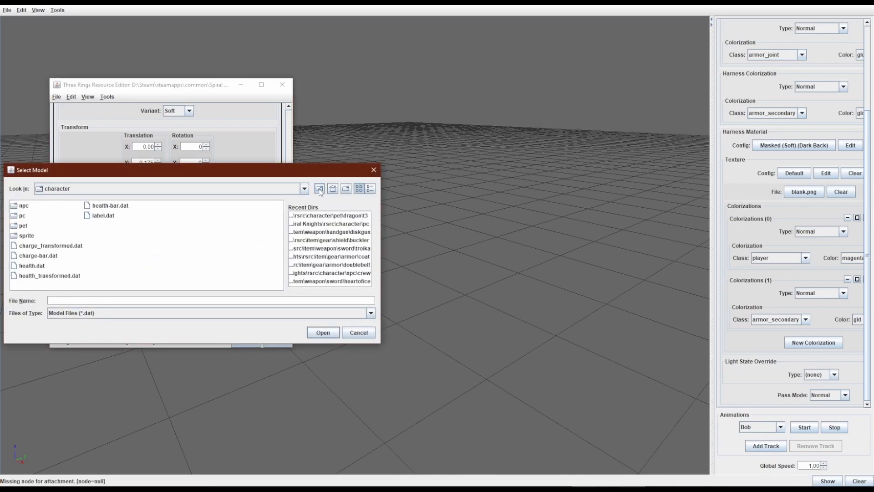
left_click(320, 189)
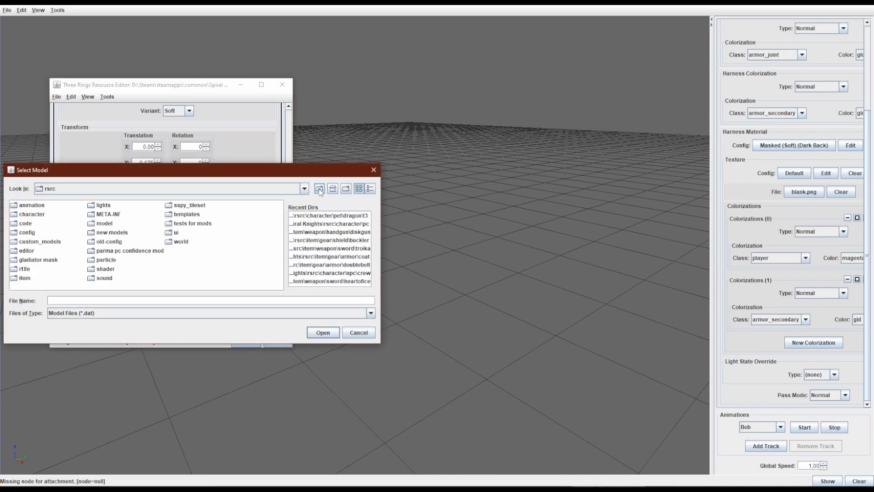
double_click(24, 279)
left_click(319, 191)
double_click(107, 260)
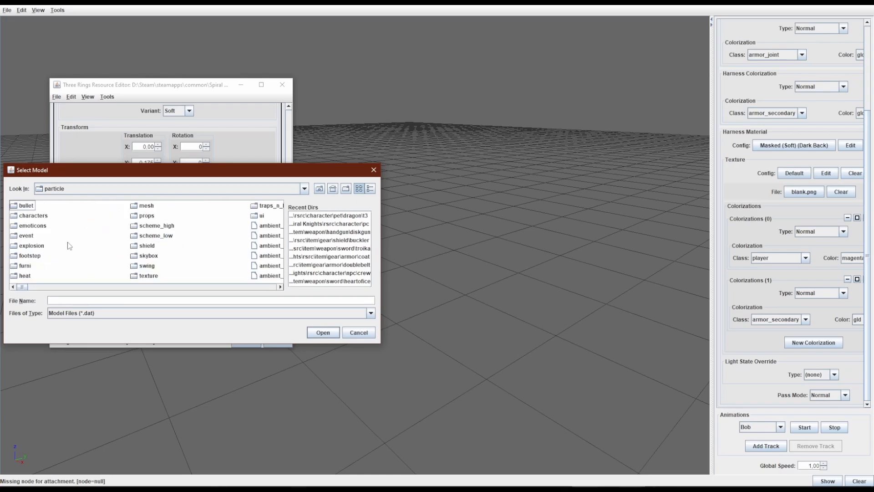
double_click(25, 205)
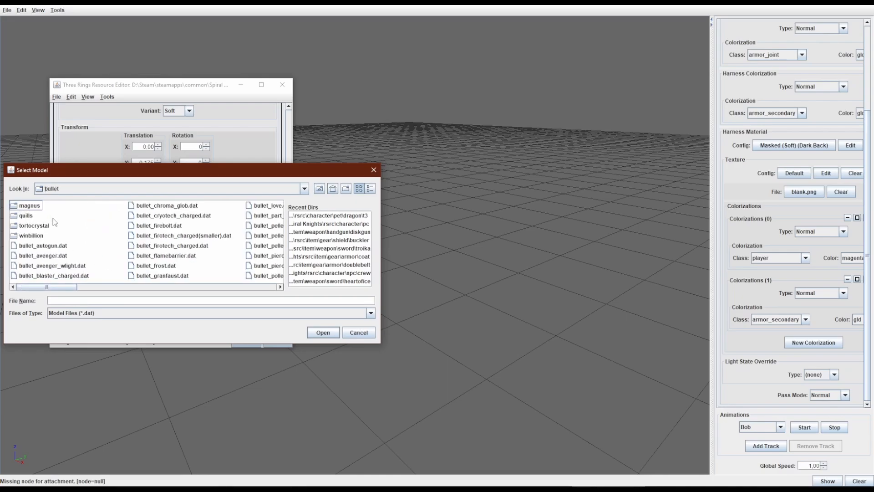
scroll(189, 248, "down", 4)
scroll(188, 248, "down", 4)
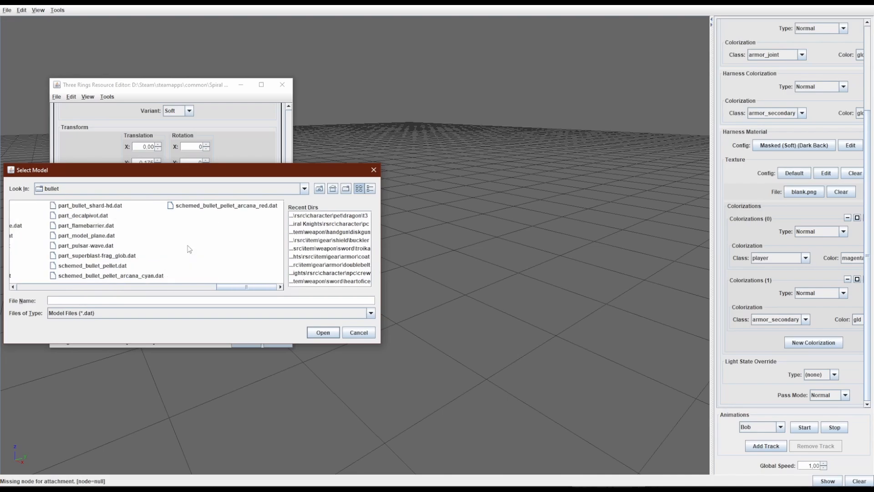
left_click(319, 188)
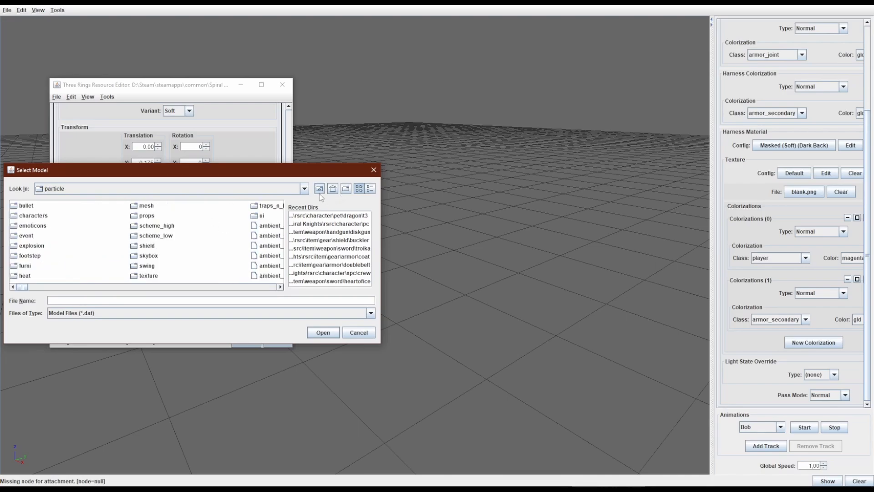
double_click(33, 246)
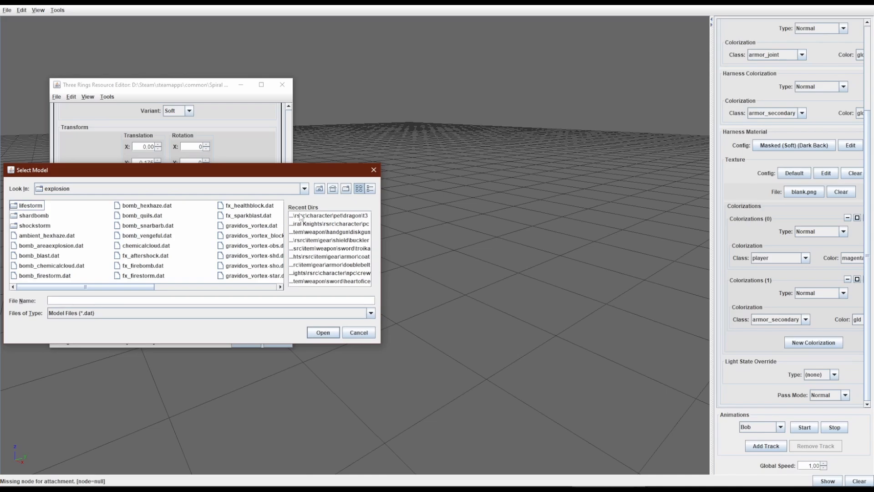
left_click(317, 190)
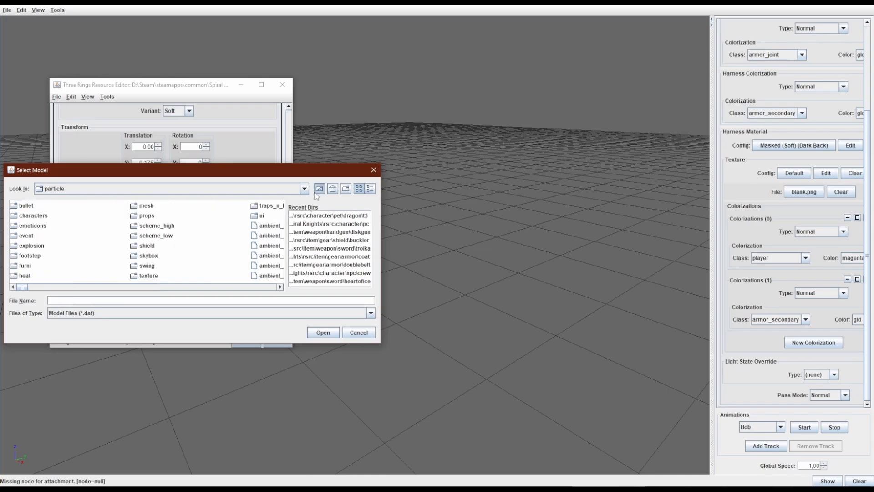
left_click(318, 190)
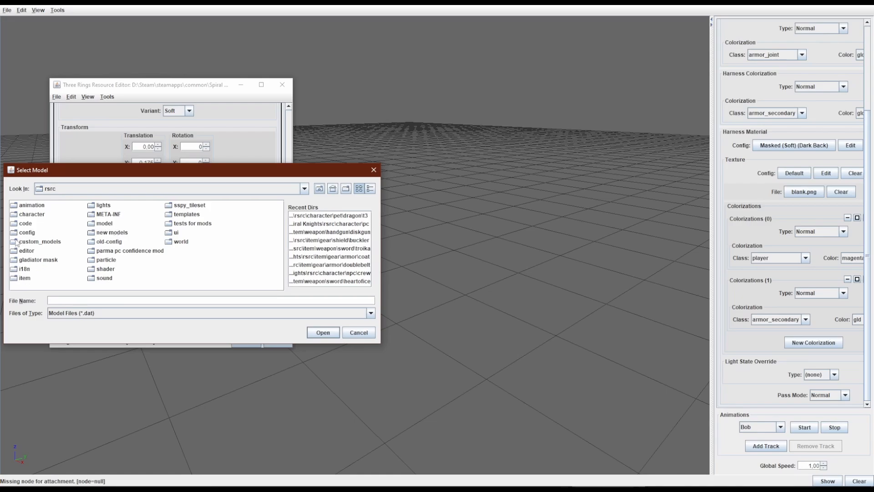
Set the root attachment's model to explode_rocket.dat from character/npc/rocketpuppy/parts and check it in the viewport
double_click(31, 214)
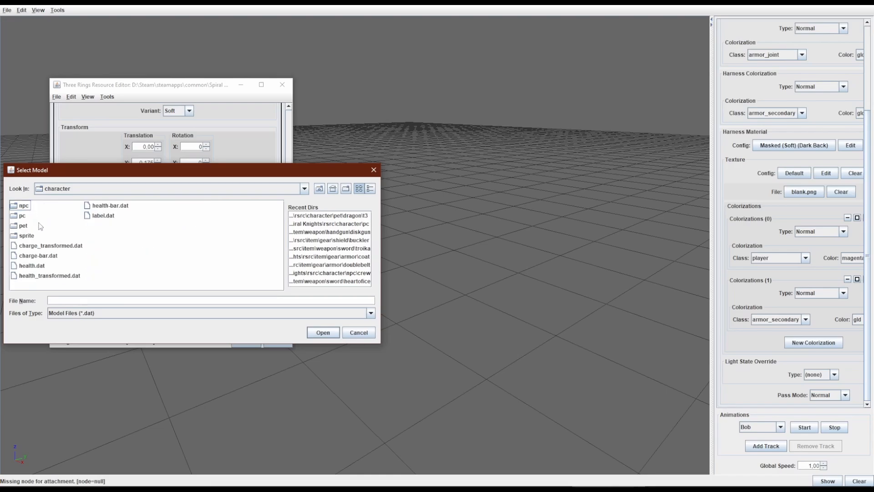
double_click(21, 206)
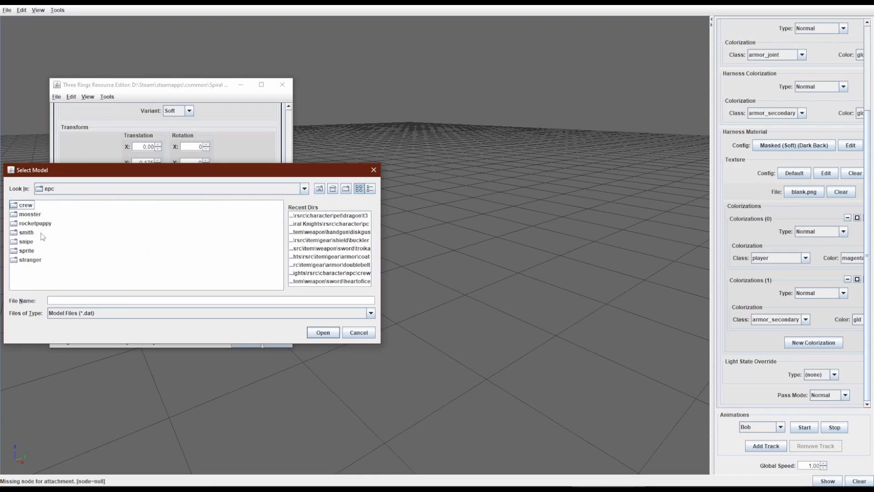
double_click(39, 225)
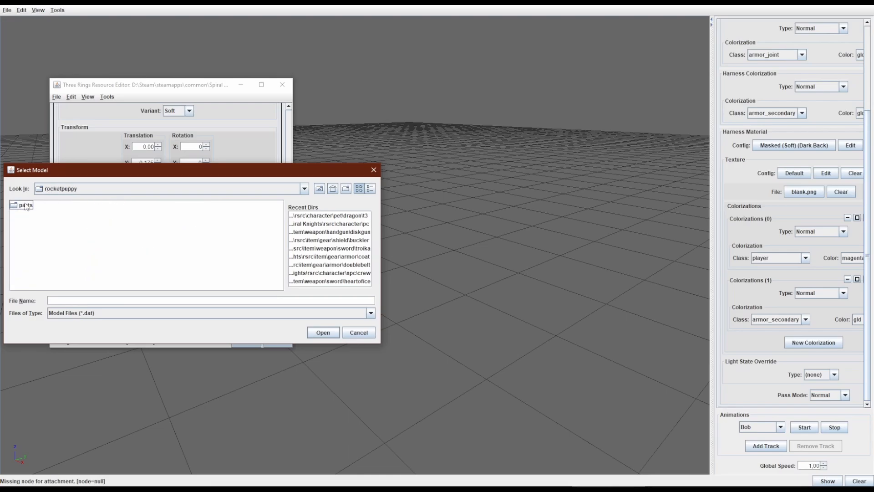
double_click(26, 206)
double_click(36, 206)
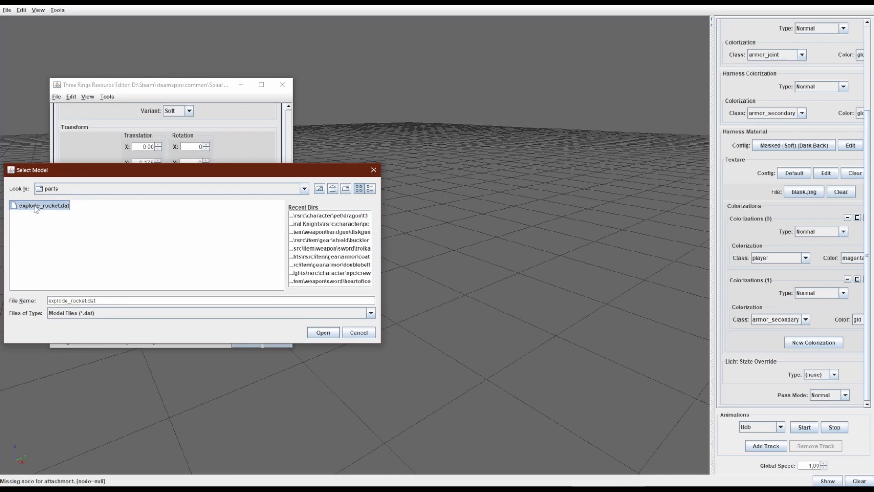
left_click(424, 249)
left_click_drag(423, 247, 321, 326)
left_click(600, 479)
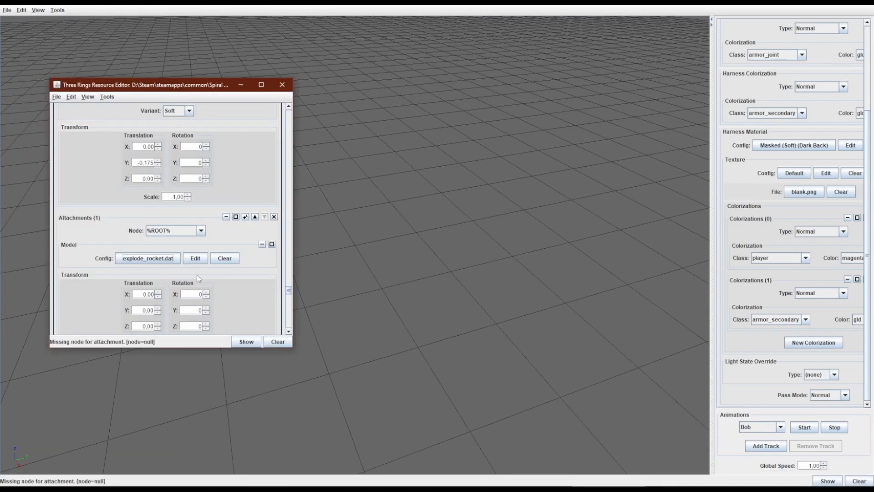
Set the root attachment's model to model.dat from the character/npc/monster/gunpuppy folder and save the config
left_click(148, 258)
left_click(320, 188)
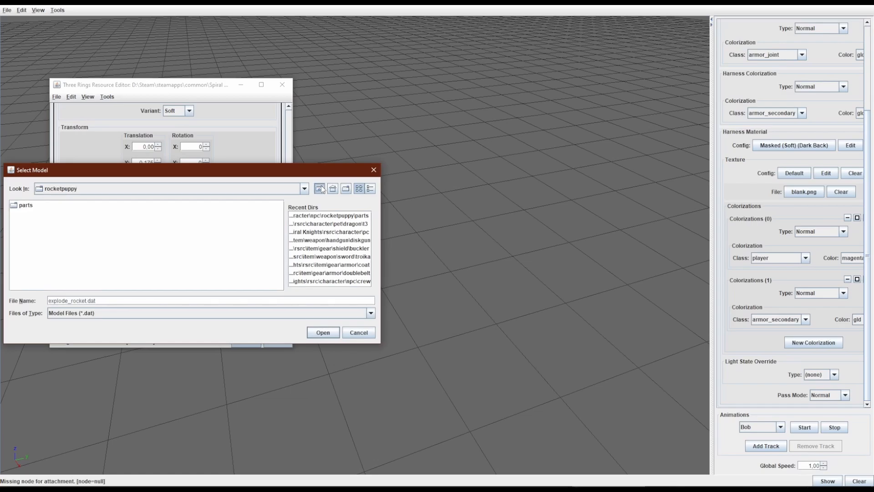
left_click(320, 188)
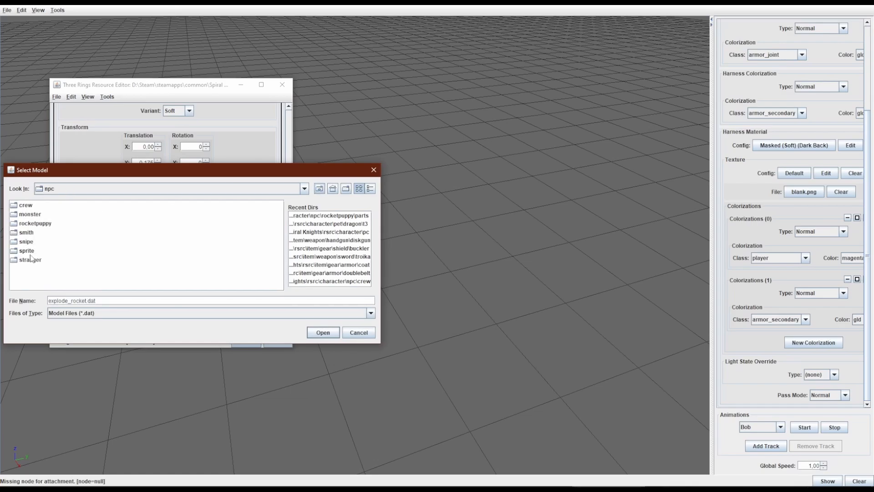
double_click(30, 214)
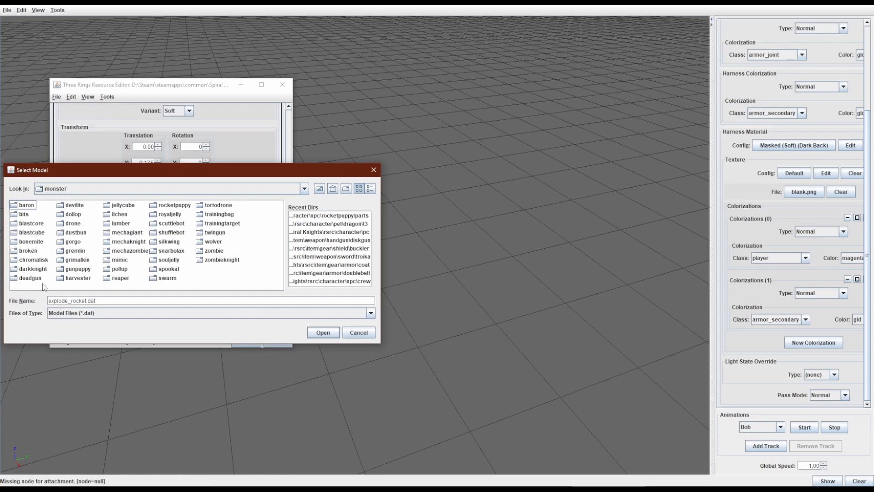
double_click(79, 269)
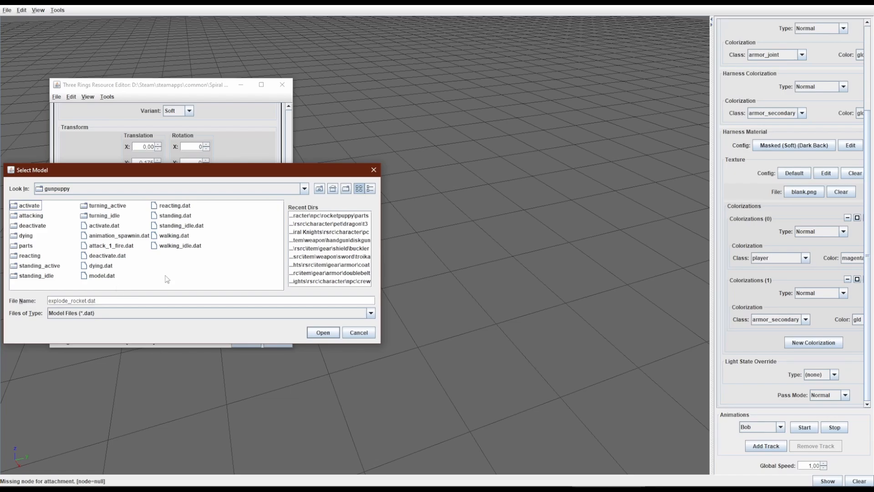
double_click(101, 276)
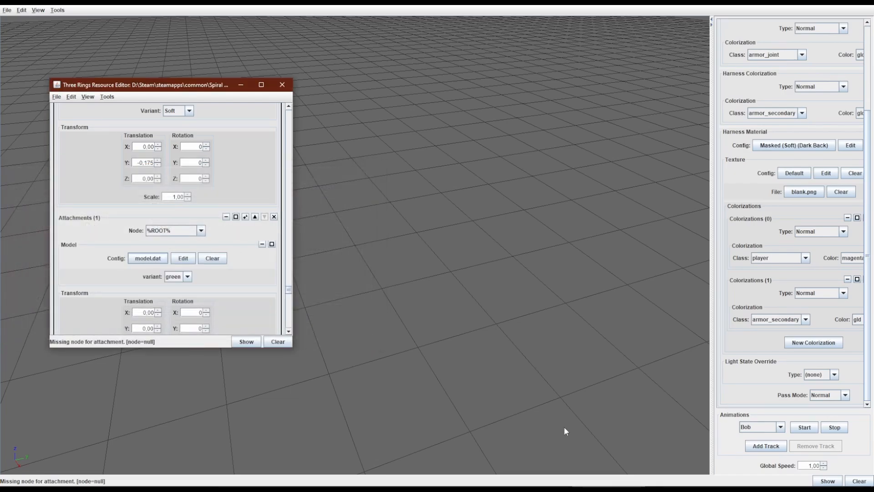
left_click(56, 96)
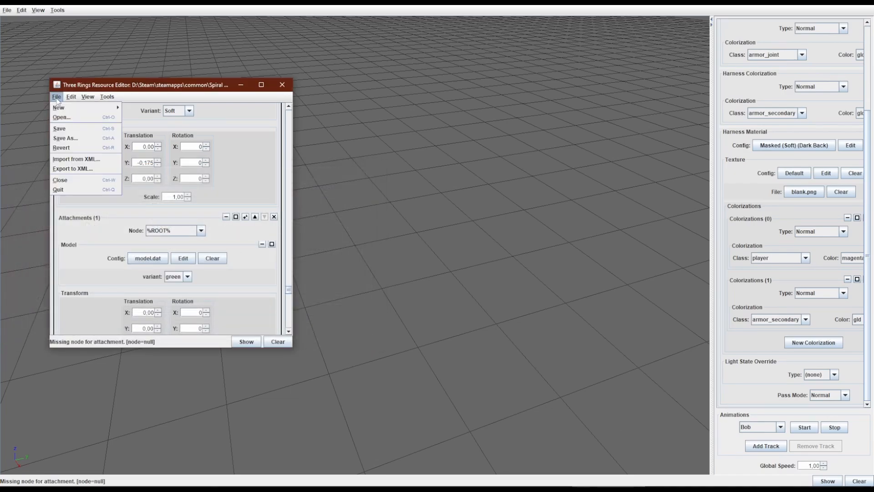
left_click(89, 129)
Check the remaining parameters, save the config again, and close both the resource editor and the model viewer
scroll(273, 205, "down", 10)
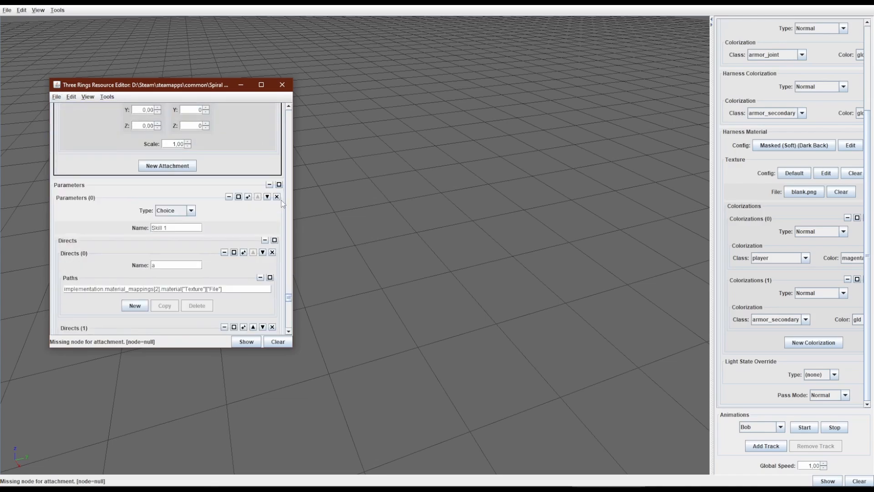
scroll(280, 223, "down", 10)
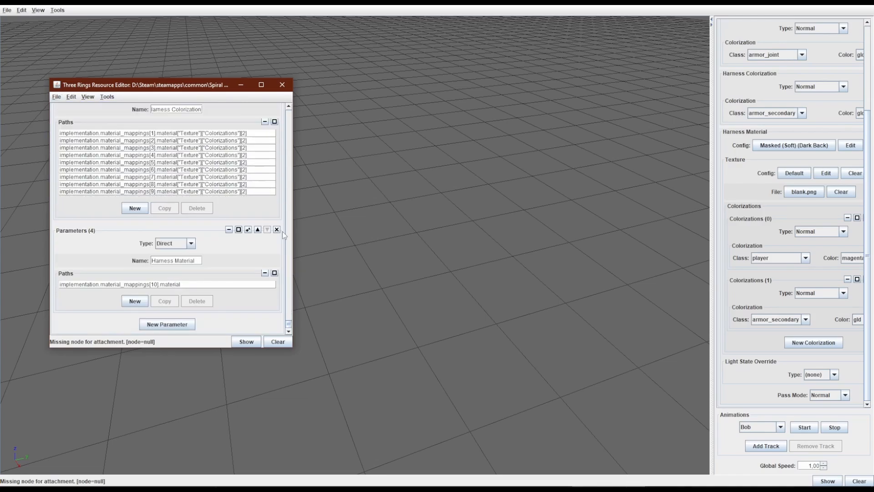
left_click(56, 97)
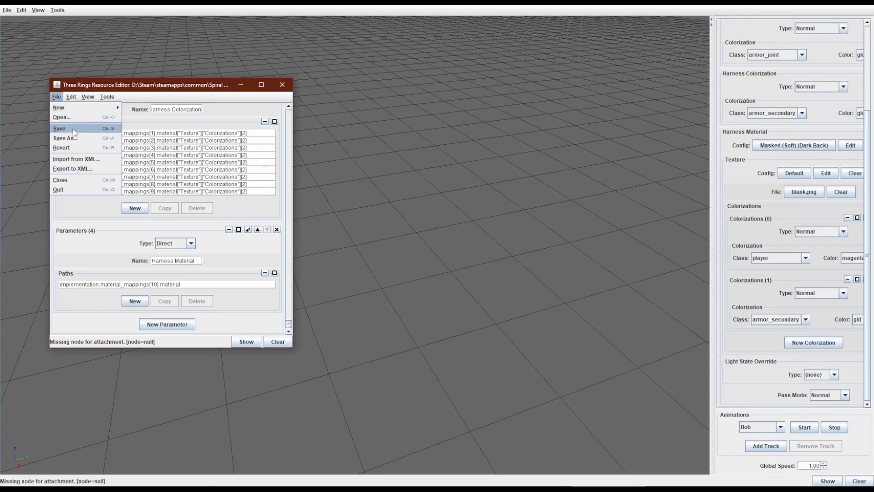
left_click(82, 129)
left_click(282, 84)
left_click(859, 5)
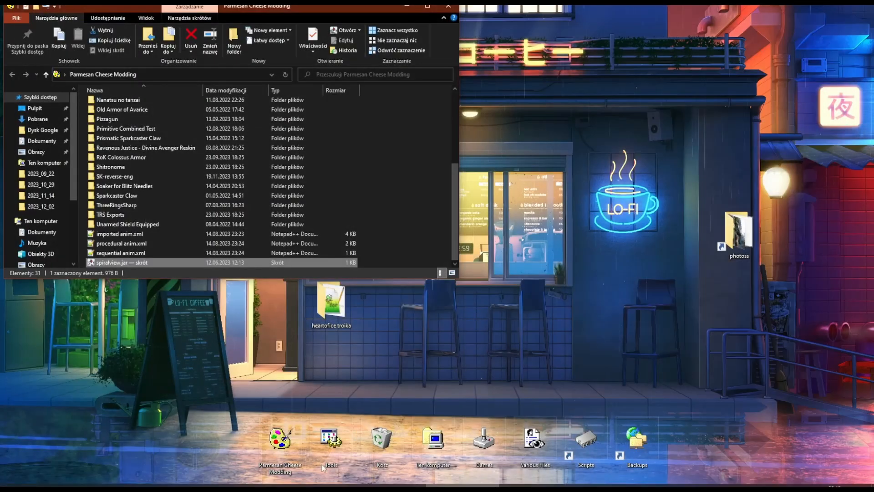
Relaunch the model viewer from the spiralview.jar shortcut and load mod_model.dat from the character/pet/dragon/t3 folder
double_click(124, 263)
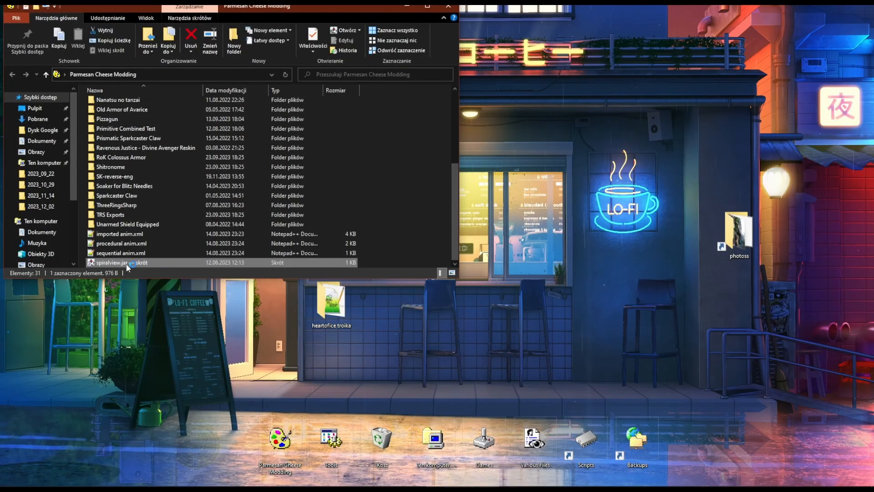
left_click(345, 259)
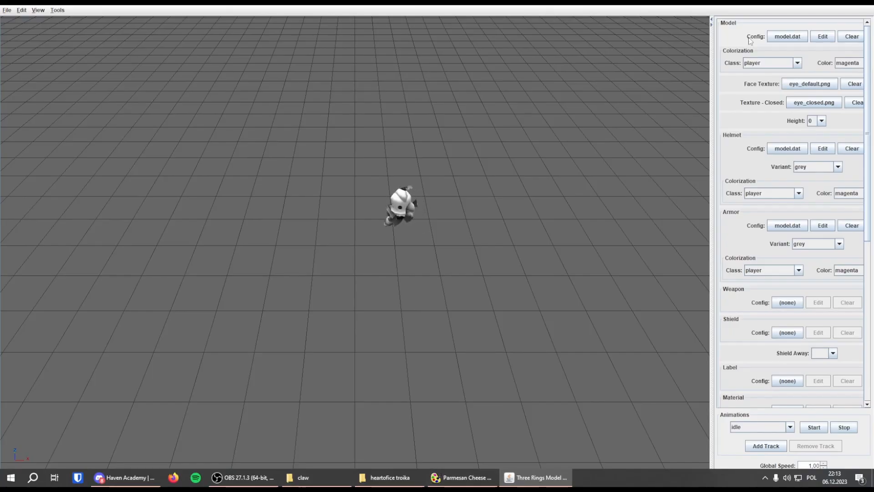
left_click(805, 36)
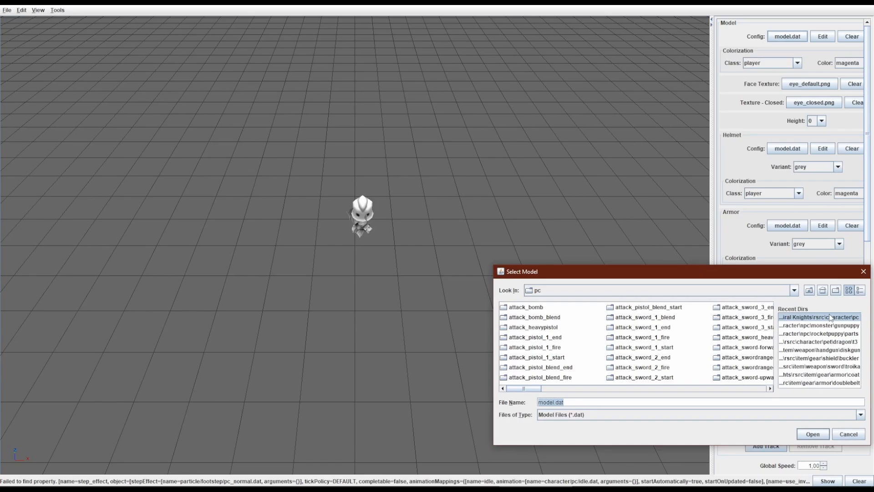
left_click(815, 333)
left_click(814, 342)
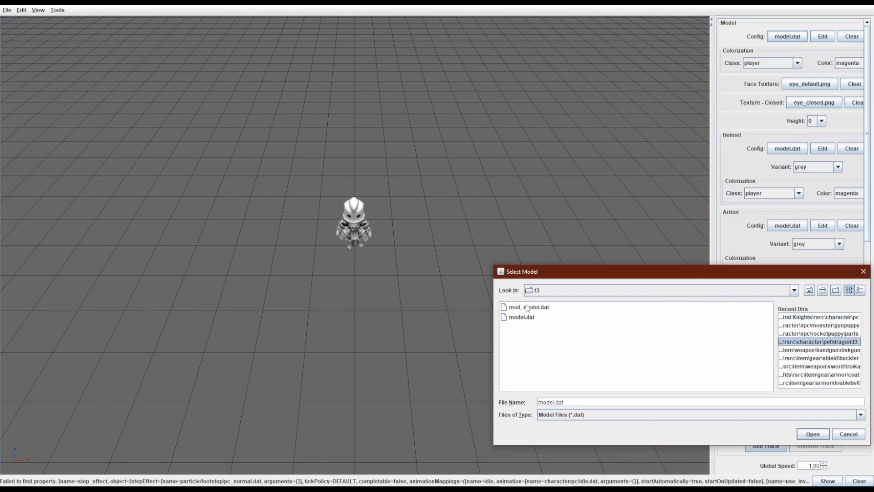
double_click(541, 309)
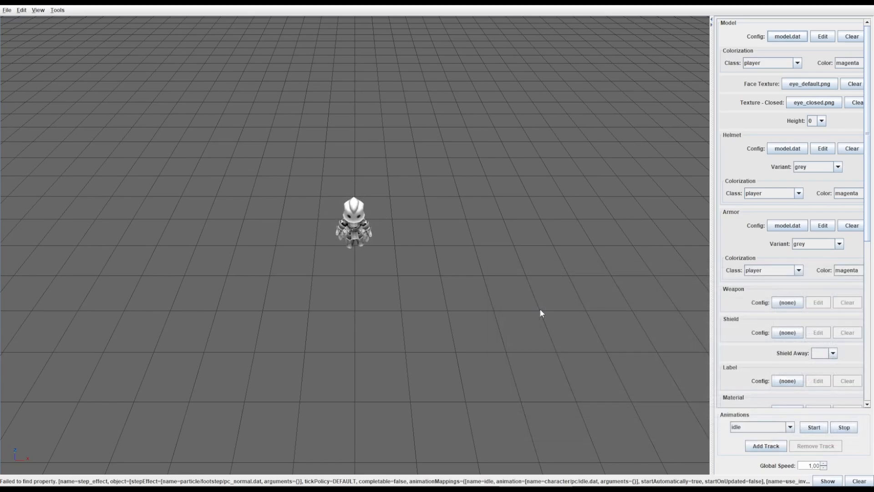
Inspect the attached gunpuppy model up close from the front and the side
left_click_drag(540, 310, 528, 283)
scroll(432, 266, "up", 6)
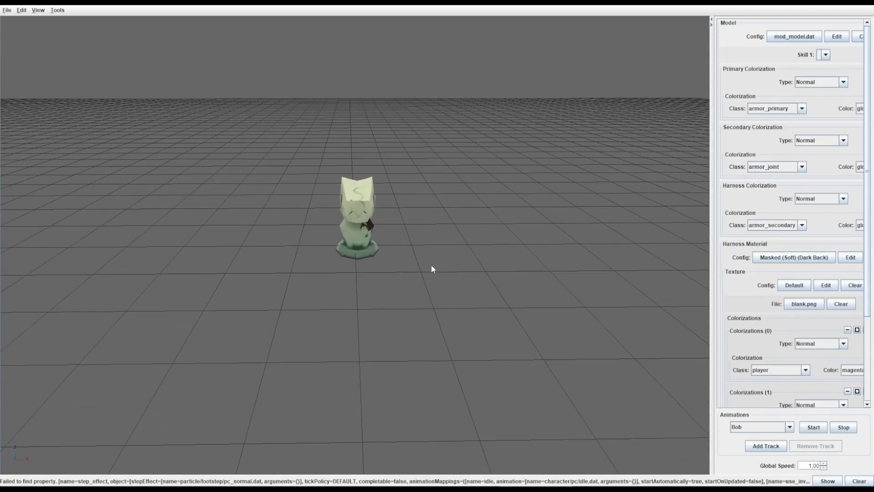
left_click_drag(402, 225, 299, 223)
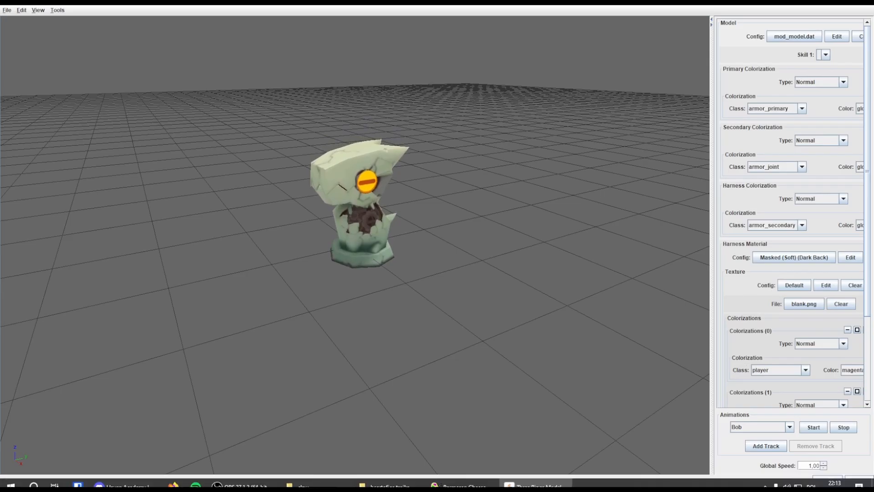
Open the mod_model.dat config for editing and set the scale of the gunpuppy attachment on %ROOT% to 0.60
left_click(872, 482)
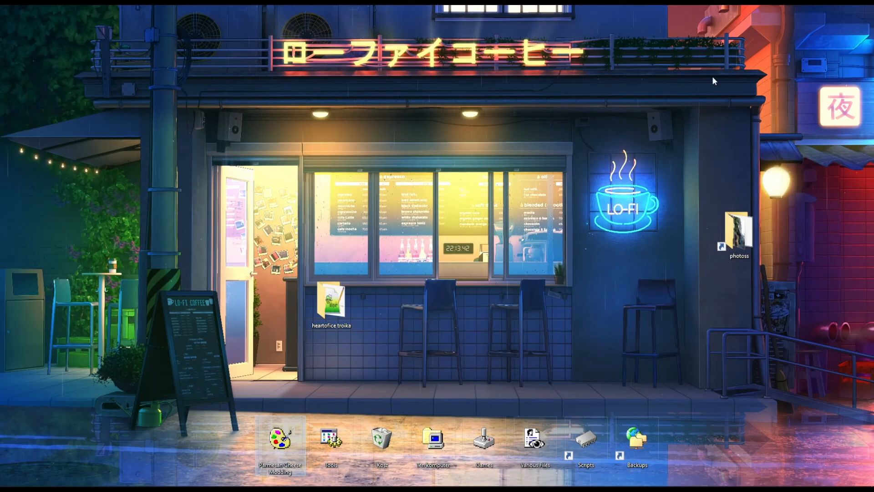
key("alt+Tab")
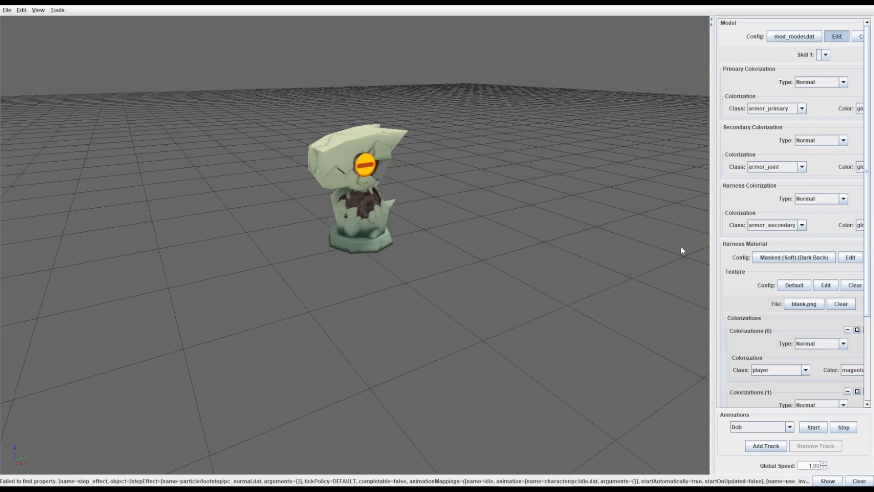
scroll(690, 297, "down", 6)
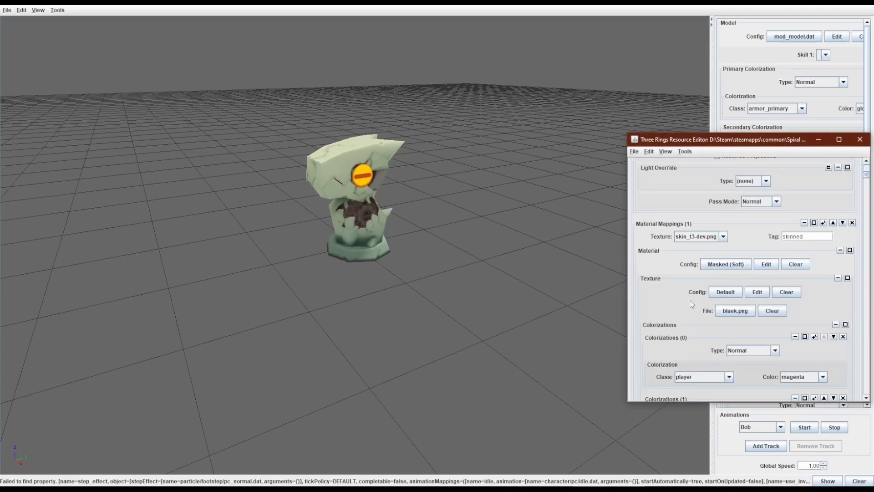
scroll(690, 304, "down", 8)
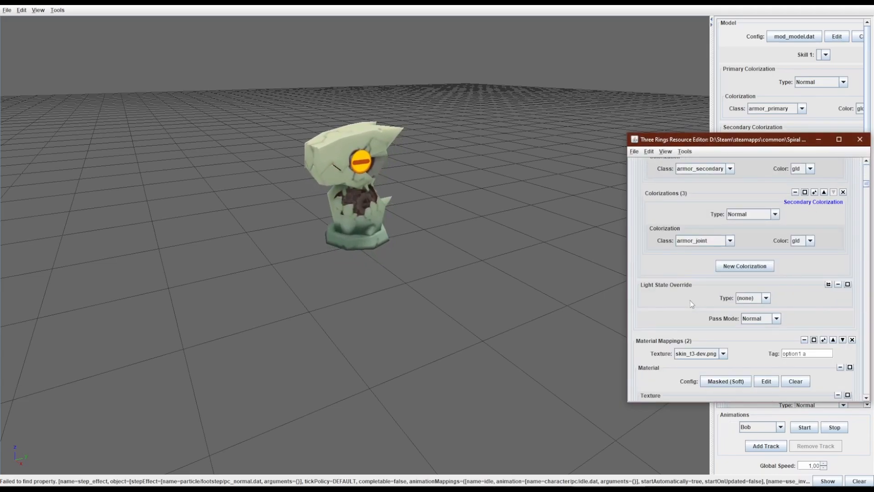
scroll(698, 279, "down", 5)
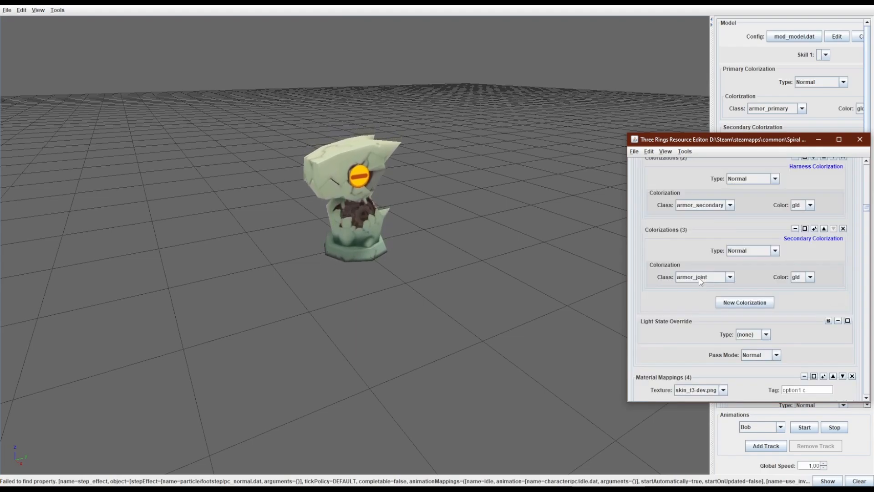
scroll(698, 278, "up", 2)
scroll(698, 278, "down", 3)
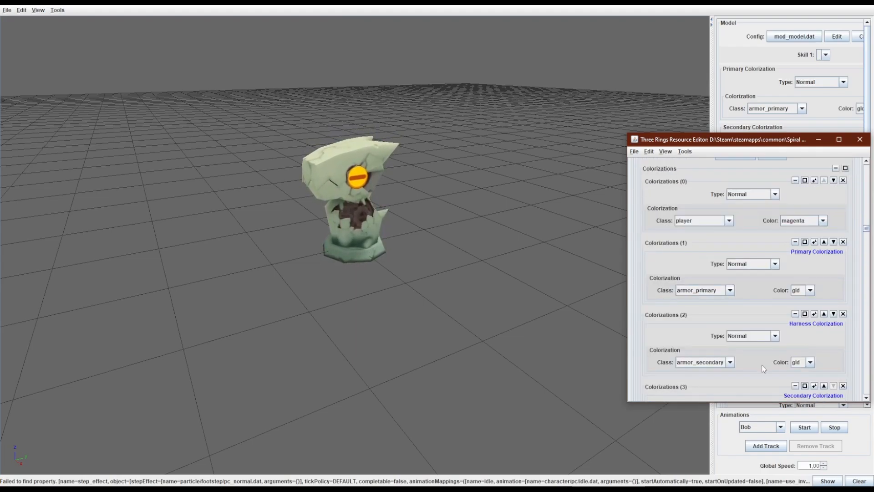
scroll(764, 367, "down", 3)
scroll(767, 352, "up", 3)
scroll(767, 351, "down", 3)
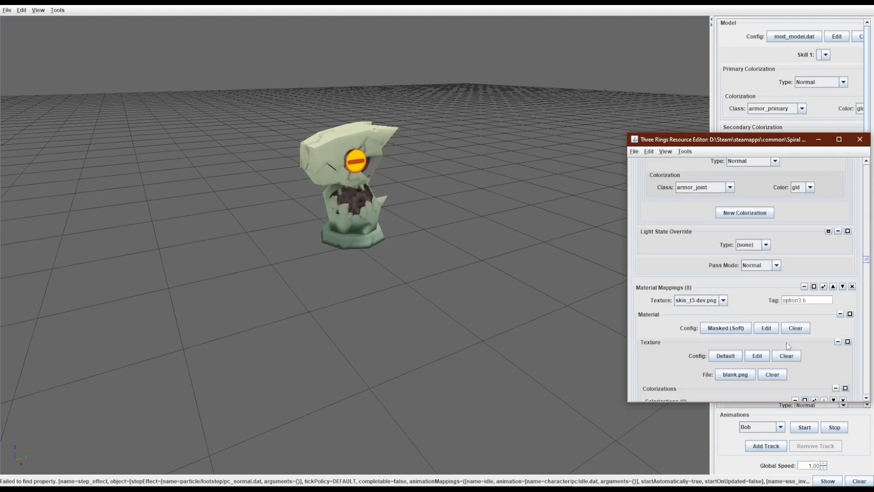
scroll(786, 345, "down", 10)
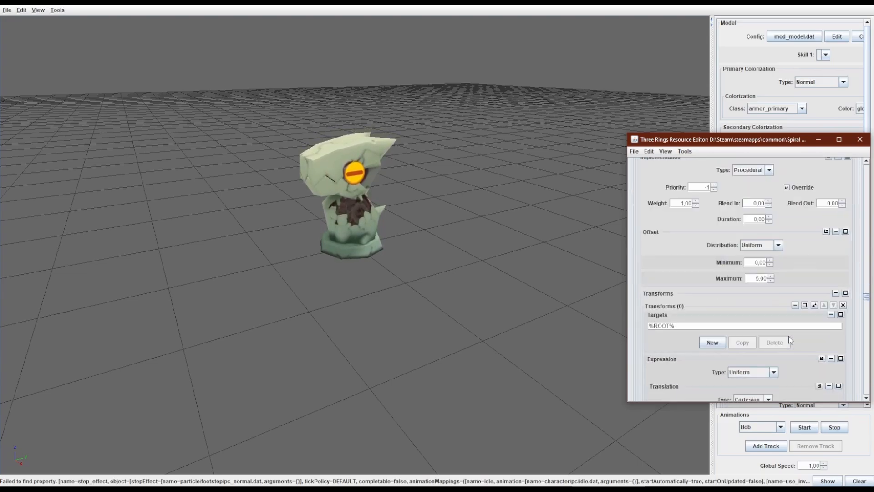
scroll(788, 336, "down", 10)
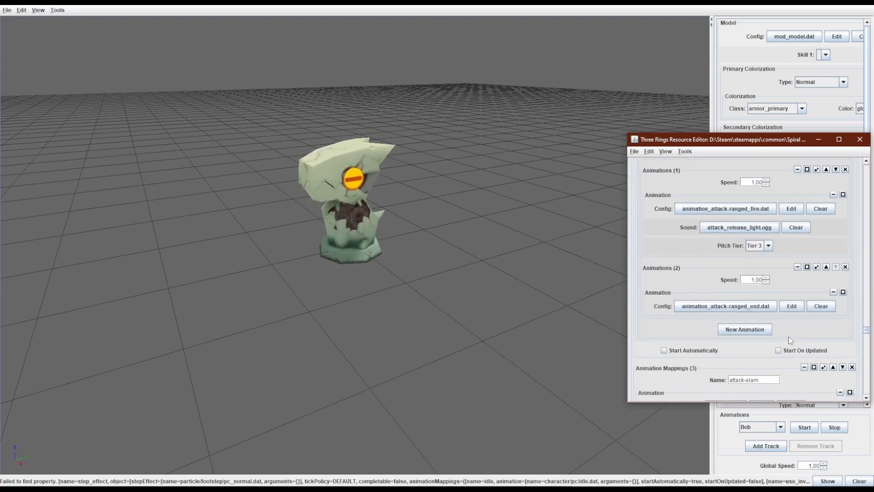
scroll(788, 340, "down", 10)
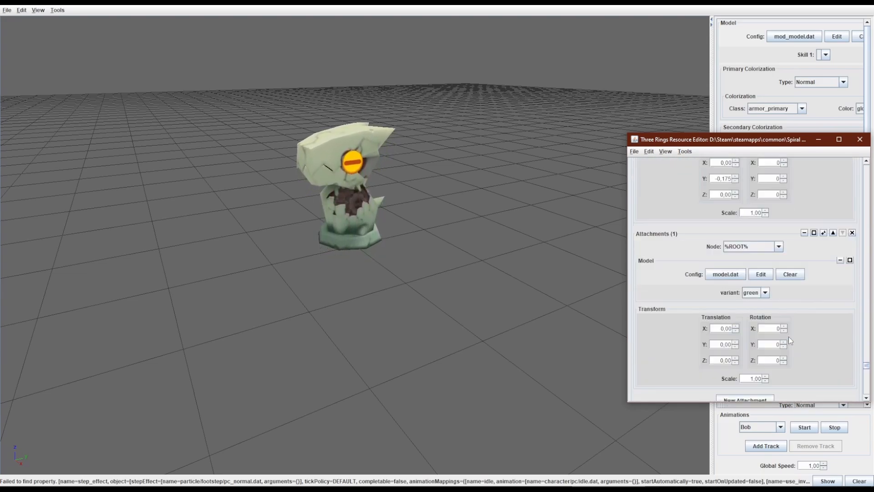
scroll(788, 338, "down", 5)
scroll(787, 337, "up", 5)
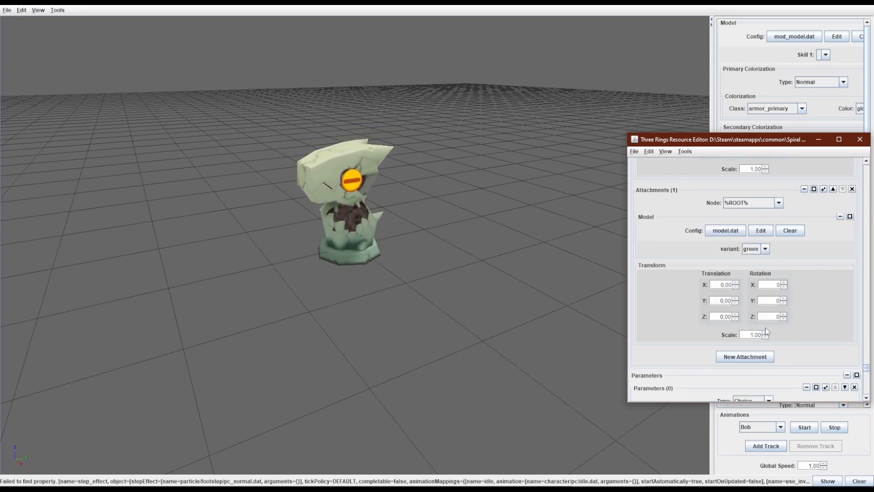
left_click(766, 332)
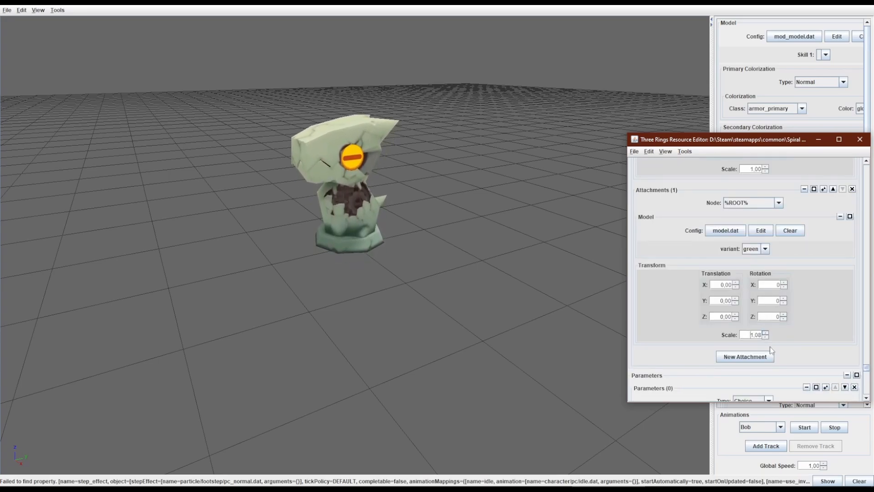
left_click(765, 337)
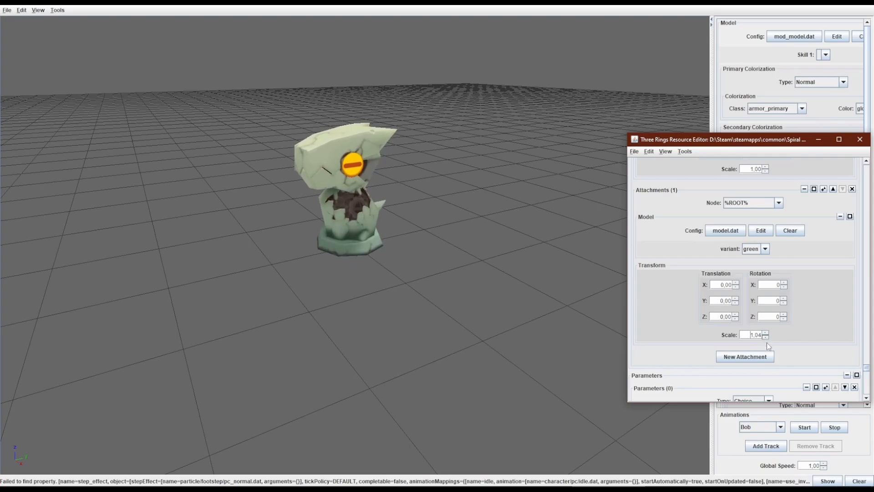
left_click_drag(766, 342, 730, 311)
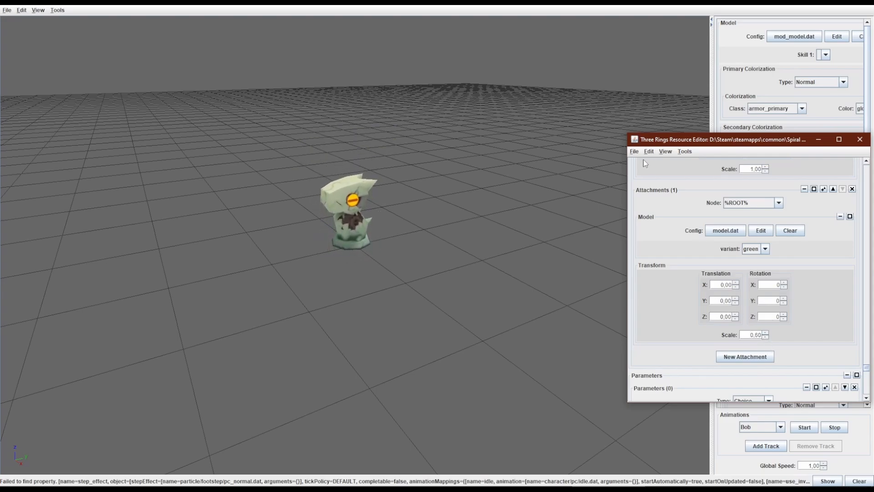
Save the config and close both the resource editor and the model viewer
left_click(634, 151)
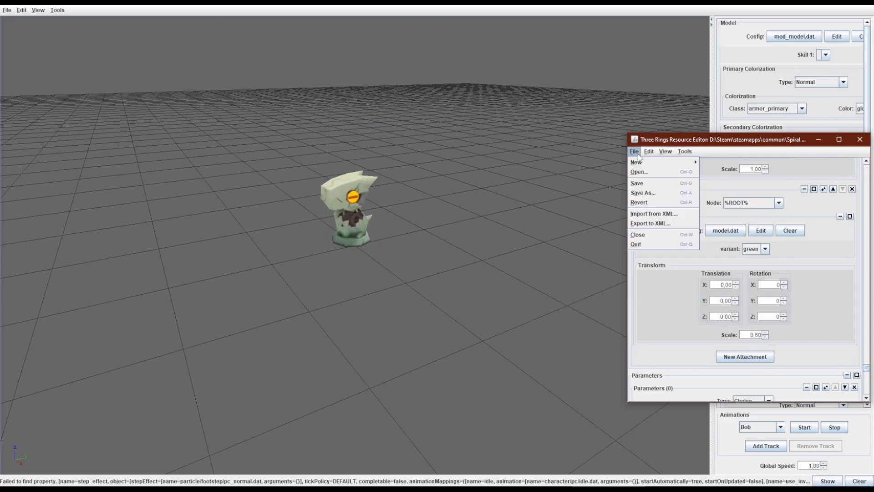
left_click(642, 183)
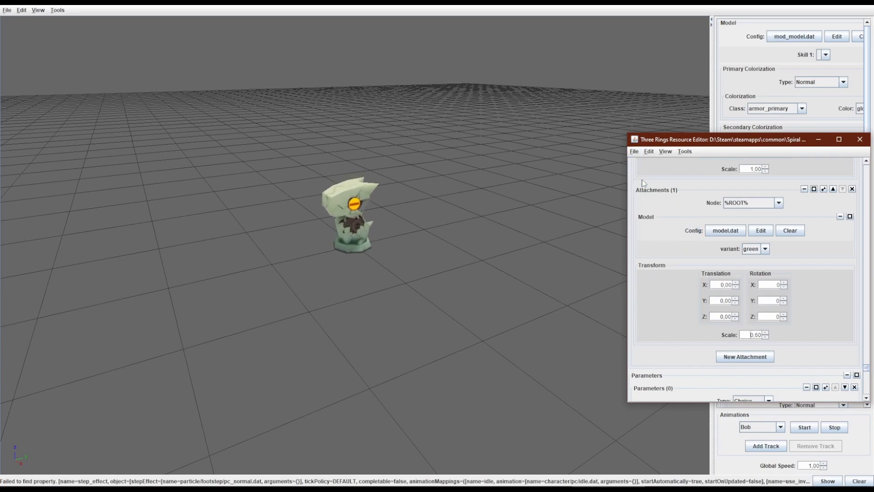
left_click(860, 139)
left_click(863, 2)
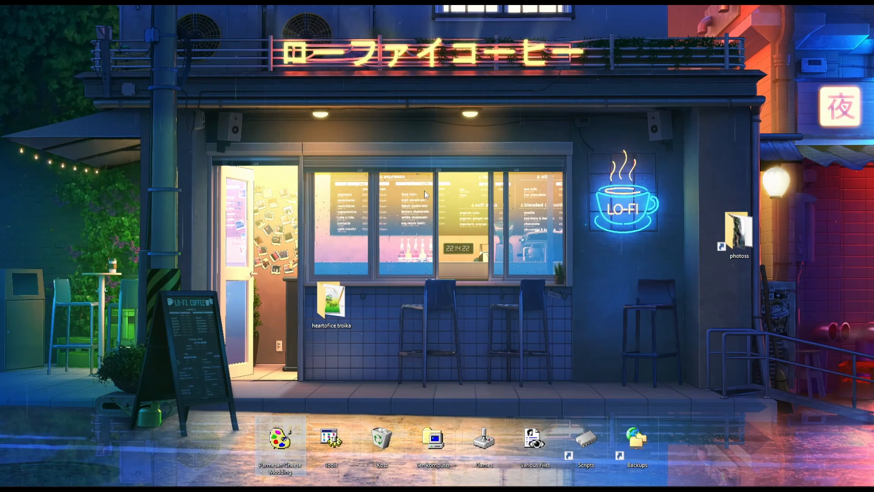
Create a desktop folder named gunpuppy drakon, place it beside the heartofice troika folder, and open it
key("ctrl+shift+n")
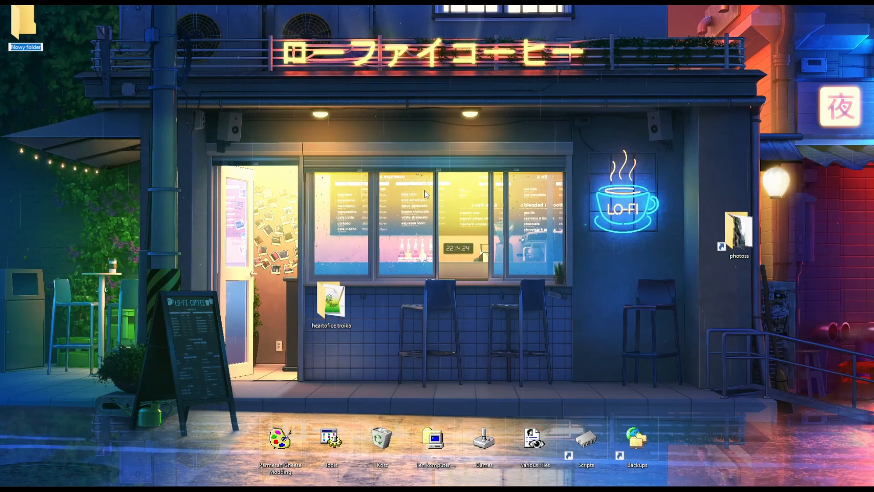
type("gunpl")
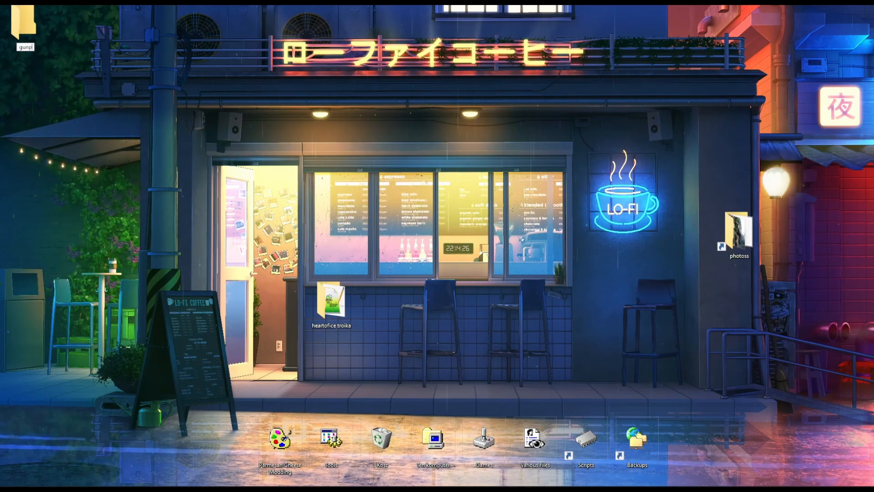
type("uppy drak")
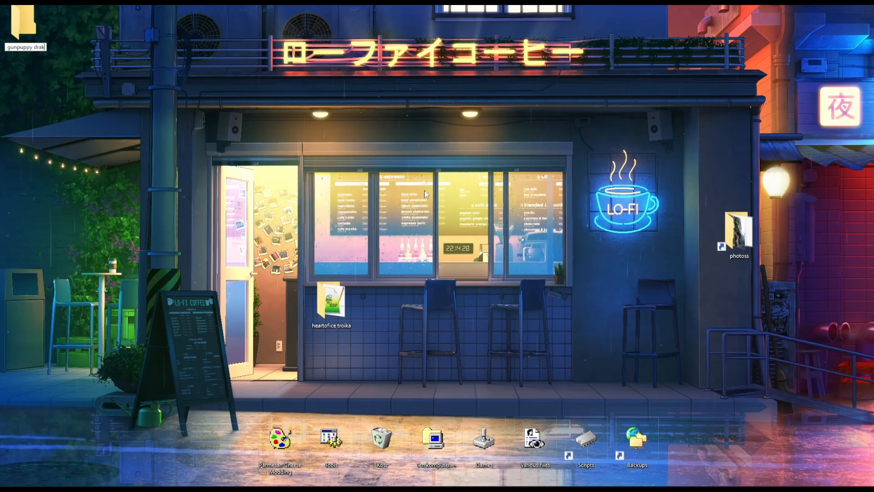
type("on")
key("Return")
left_click_drag(23, 23, 391, 309)
double_click(381, 307)
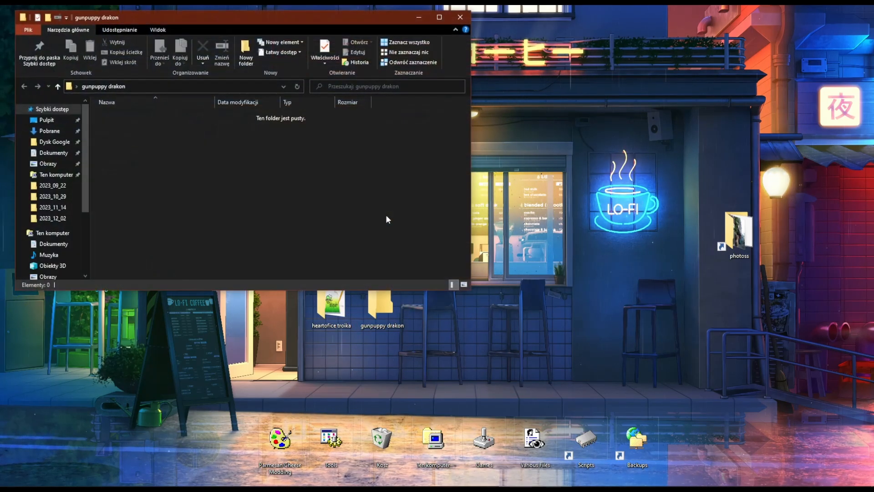
Add a new folder with the default name inside gunpuppy drakon and close the heartofice troika window
key("ctrl+shift+n")
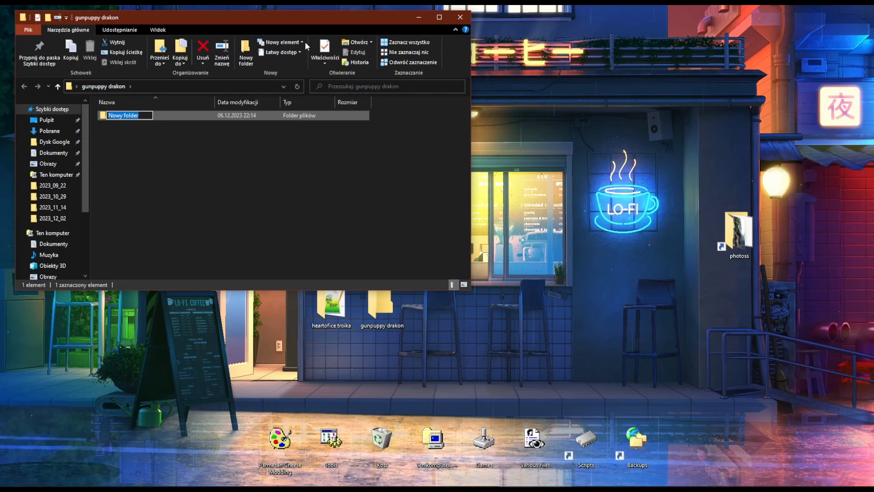
left_click(378, 480)
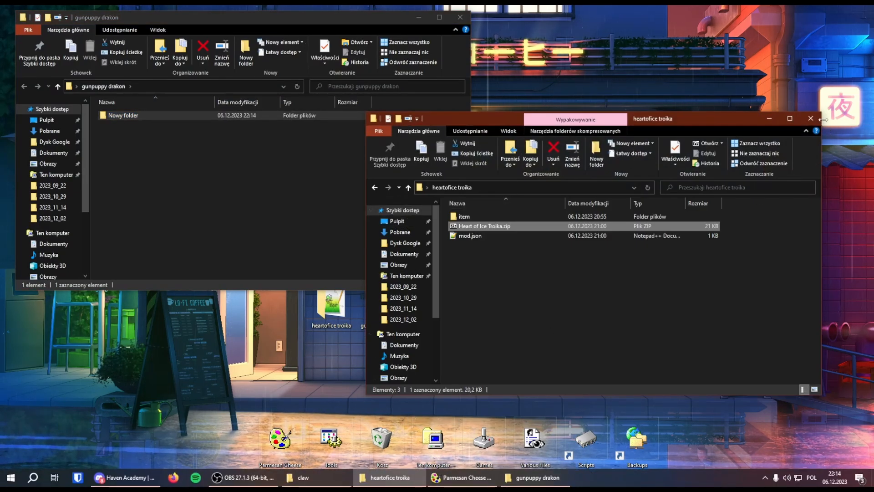
left_click(811, 119)
Browse the Spiral Knights rsrc files to character/pet/dragon/t3, select mod_model.dat, and place that window beside the gunpuppy drakon window
left_click(300, 477)
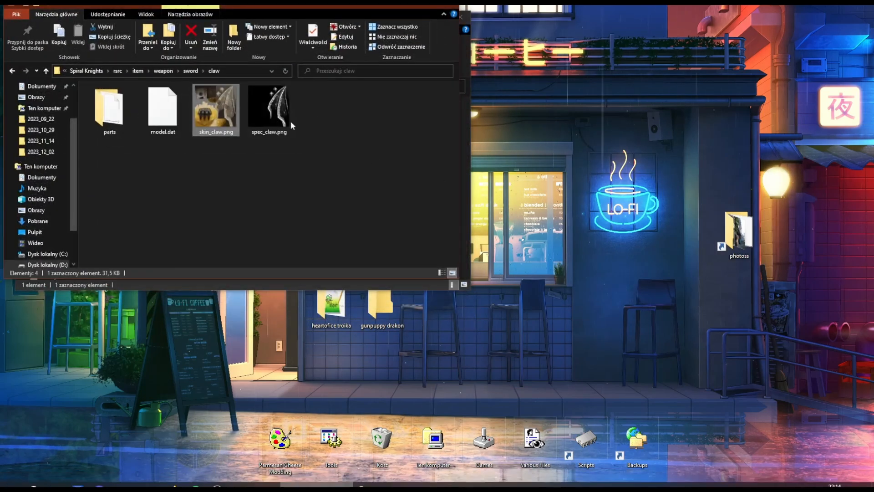
left_click(118, 71)
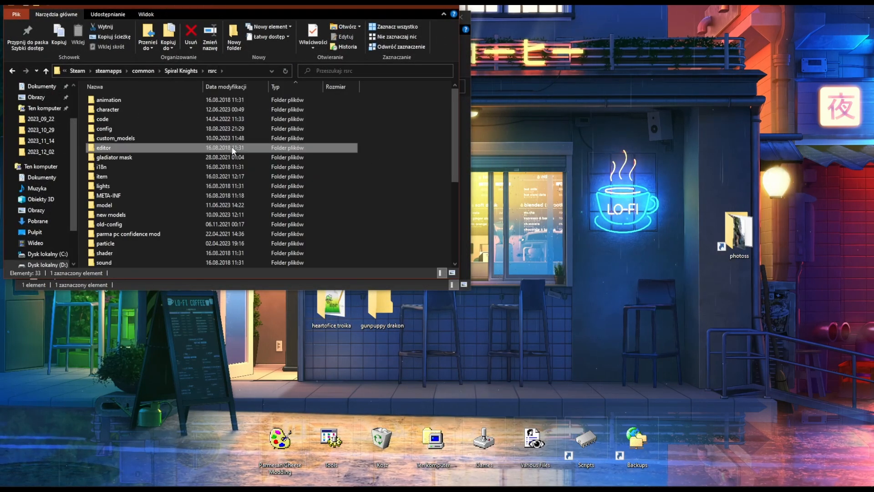
key("e")
key("c")
key("Return")
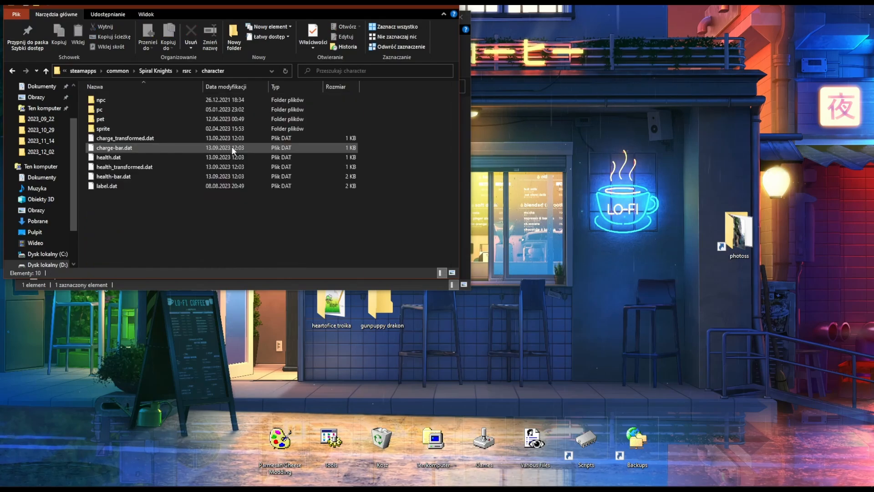
key("n")
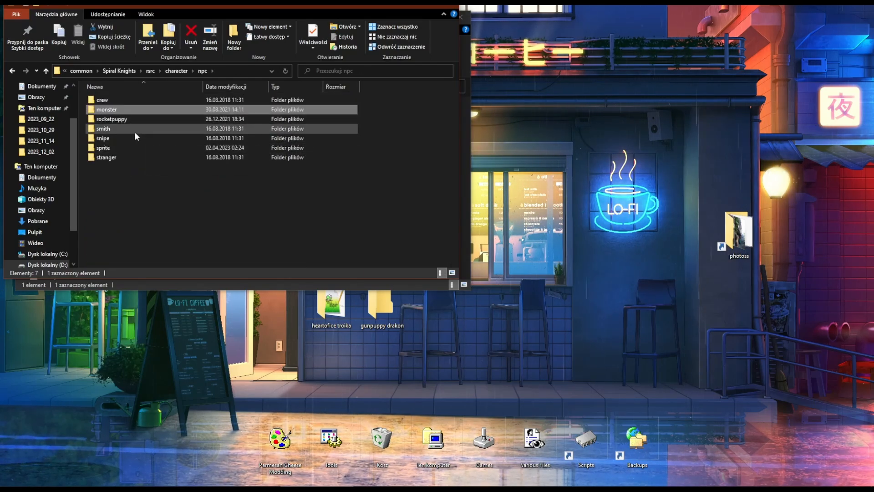
key("BackSpace")
double_click(109, 119)
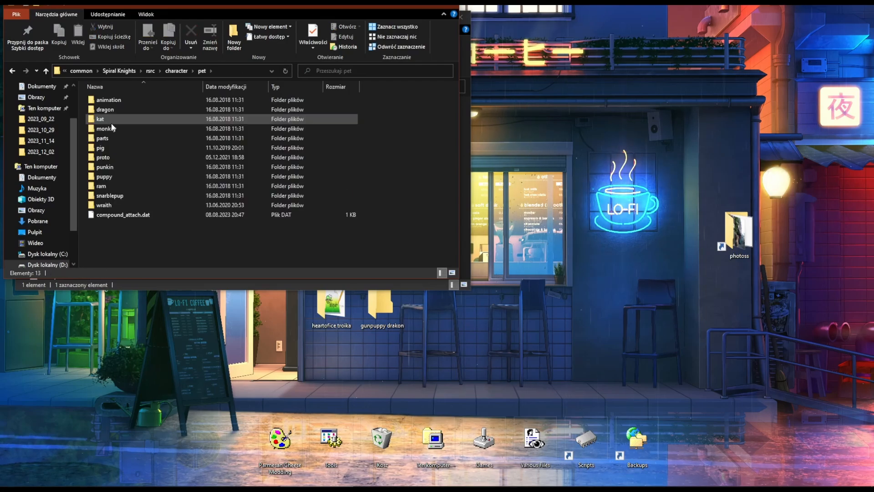
double_click(111, 110)
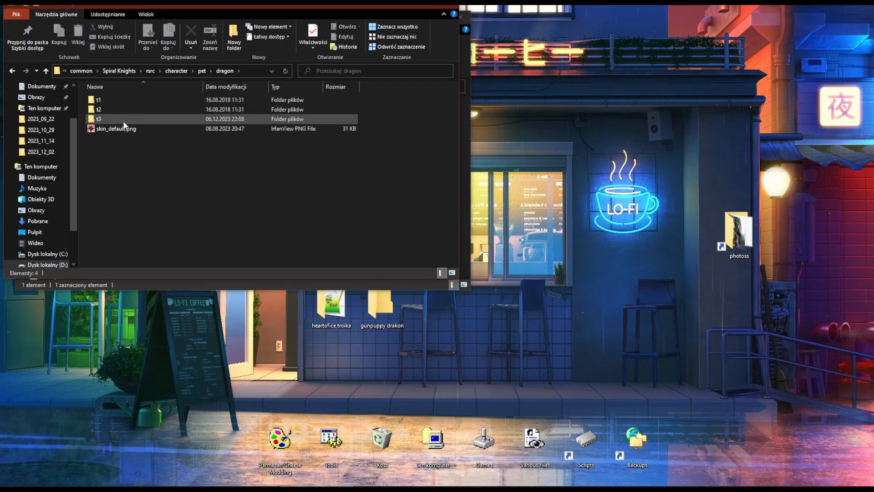
double_click(114, 119)
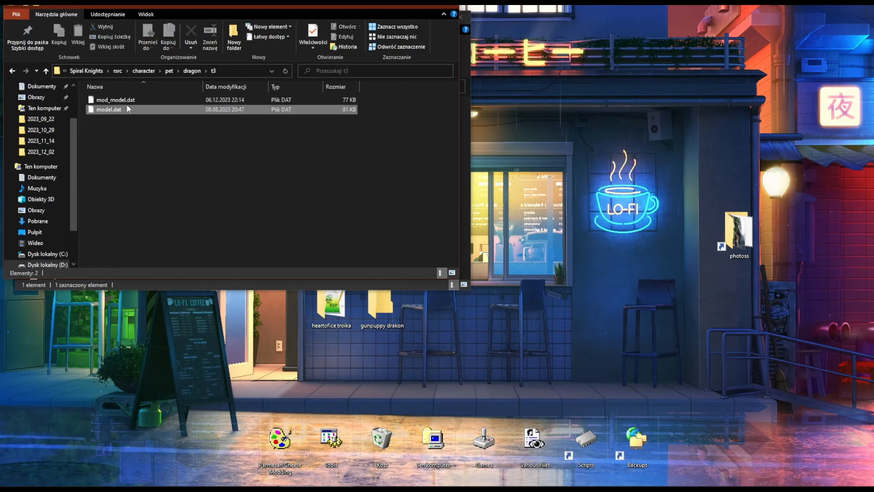
left_click(126, 102)
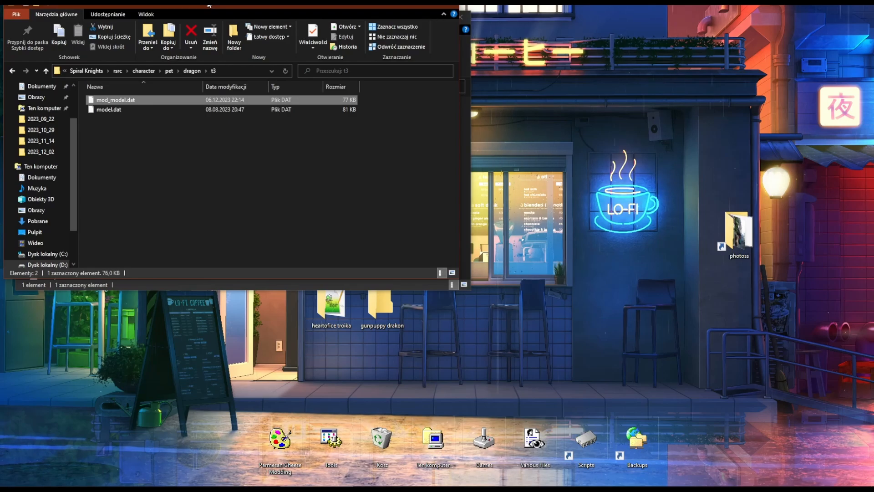
left_click_drag(209, 5, 590, 101)
Replace the default-named folder in gunpuppy drakon with a new folder named character, and open it
left_click(228, 117)
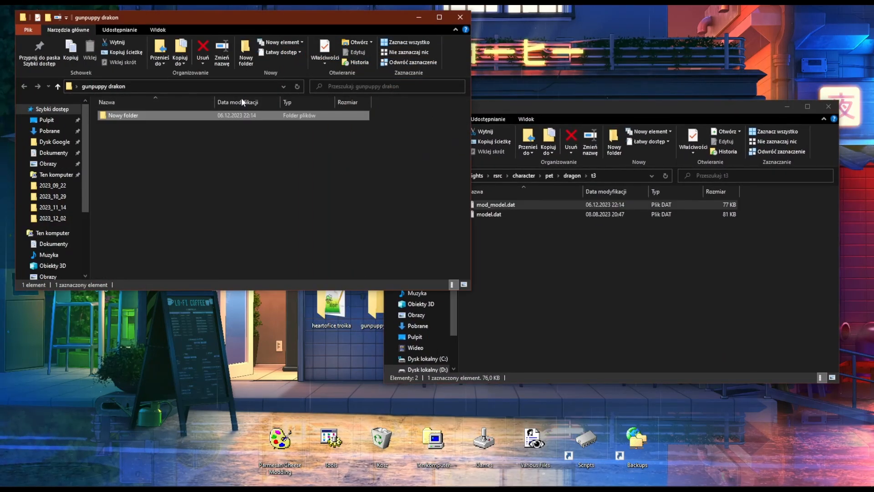
key("Delete")
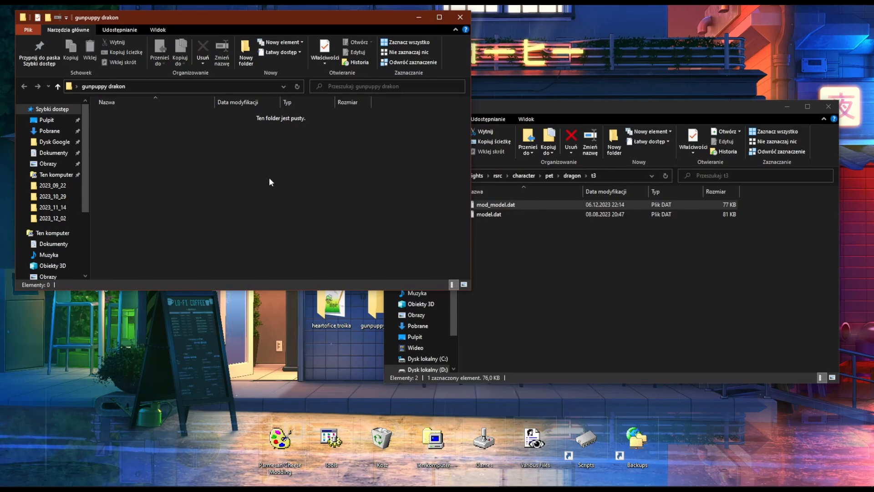
key("ctrl+shift+n")
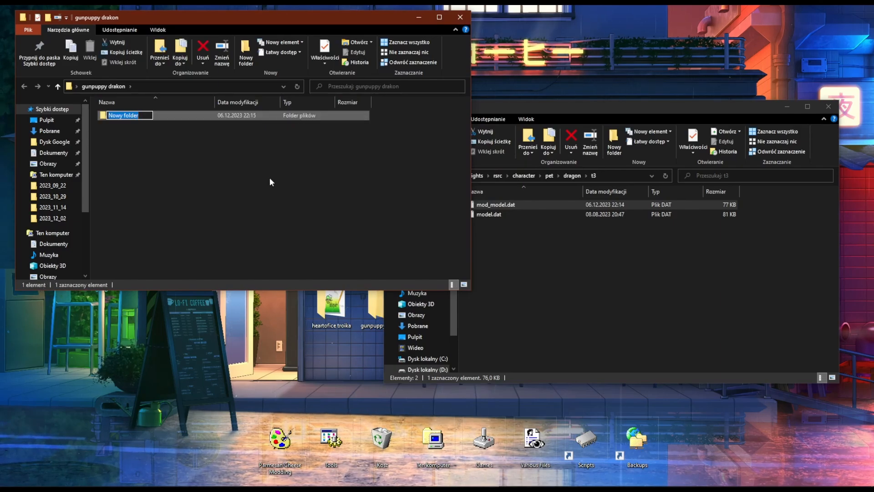
type("character")
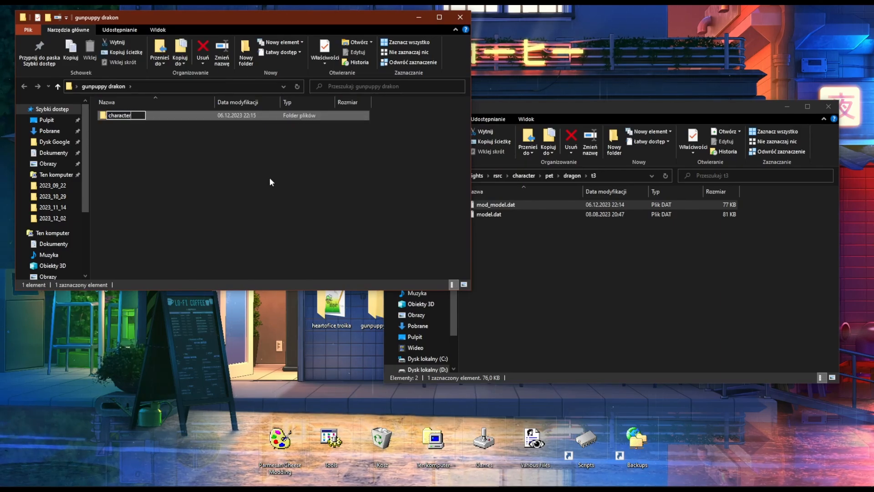
key("Return")
key("Return")
Create a folder named pet inside character and a folder named dragon inside pet, ending in the dragon folder
key("ctrl+shift+n")
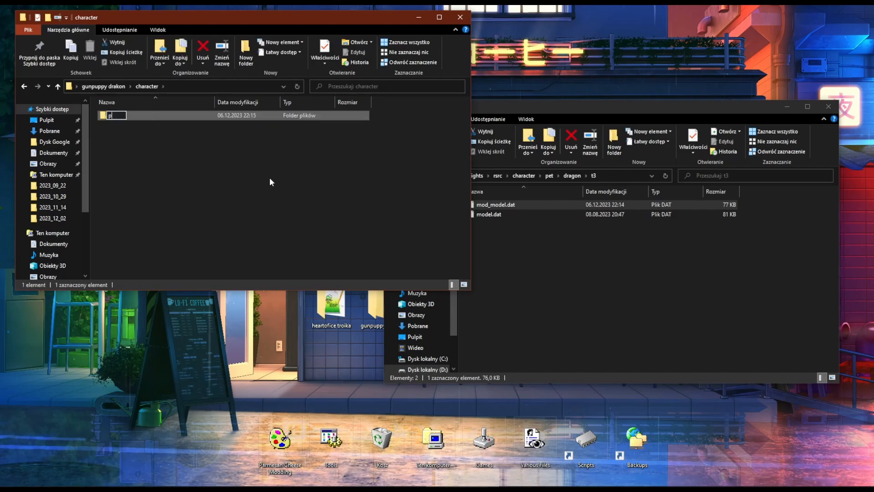
type("pet")
key("Return")
key("Return")
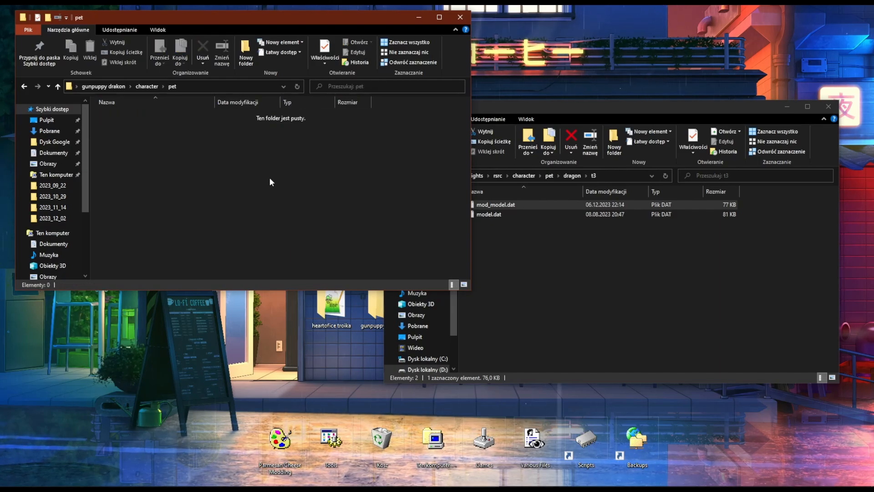
key("ctrl+shift+n")
type("dragon")
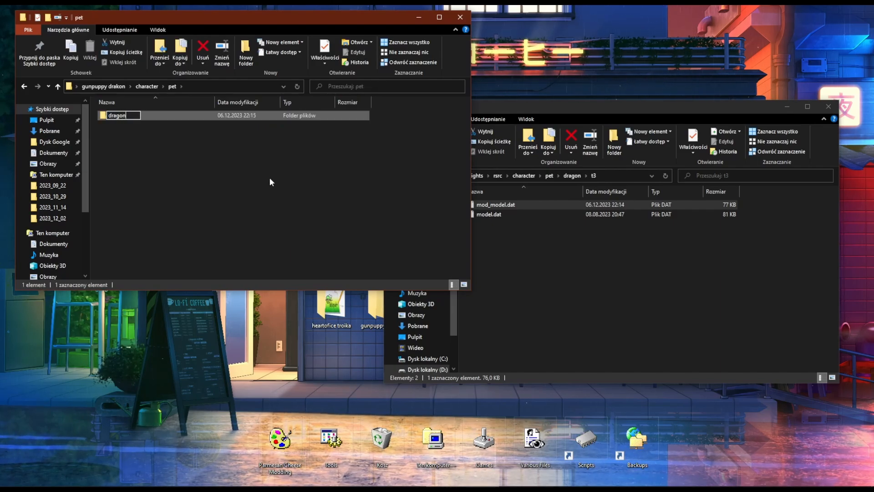
key("Return")
key("Return")
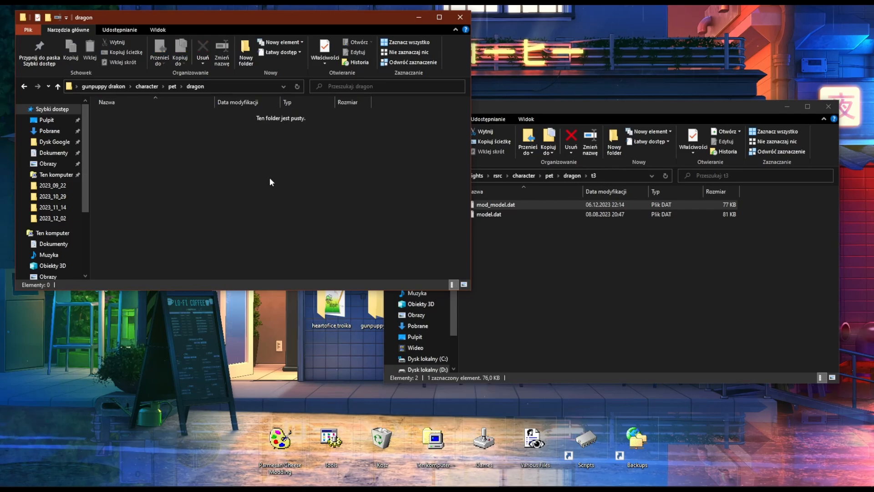
Create a folder named t3 inside dragon and copy mod_model.dat from the game's dragon/t3 folder into it
key("ctrl+shift+n")
type("t3")
key("Return")
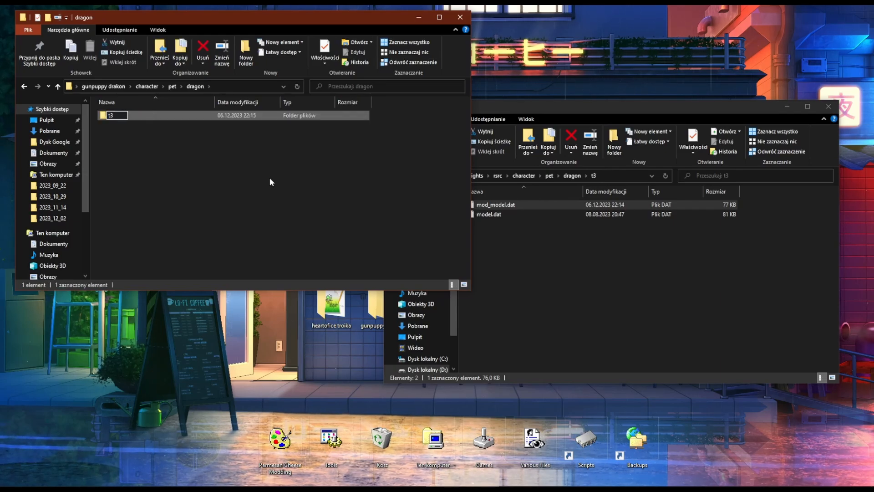
key("Return")
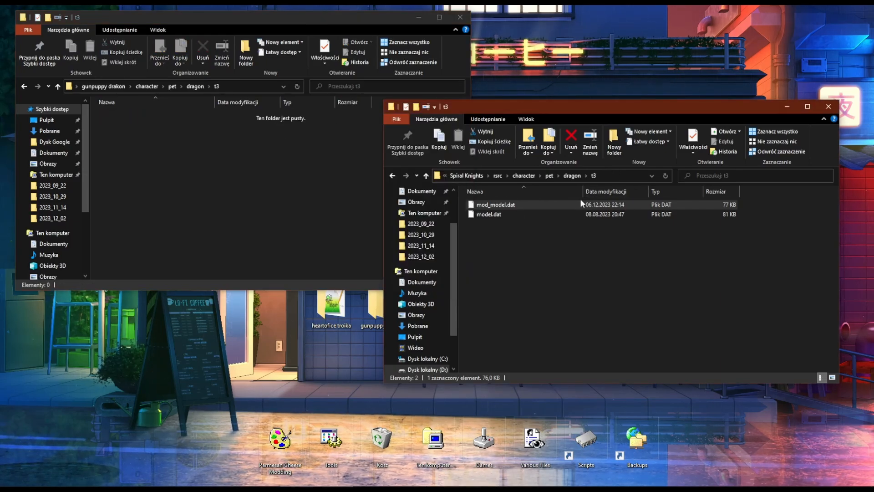
key("ctrl+v")
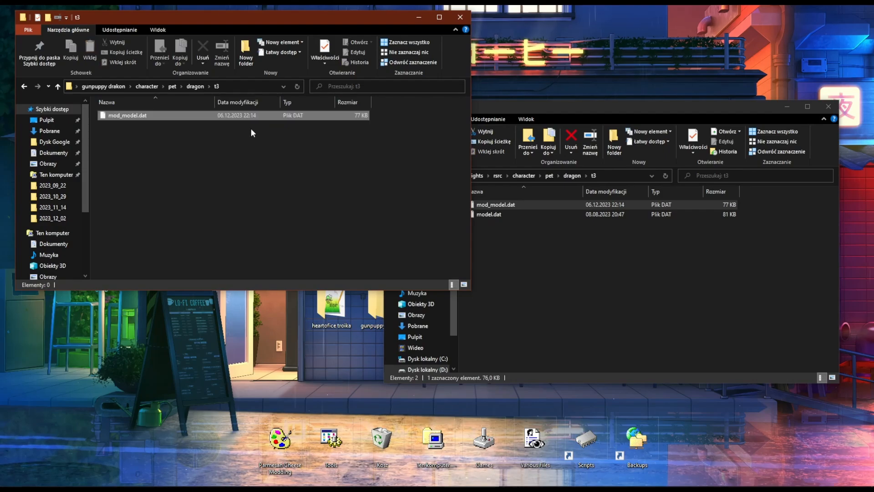
Rename the copied mod_model.dat in the mod's t3 folder as model.dat
left_click(222, 66)
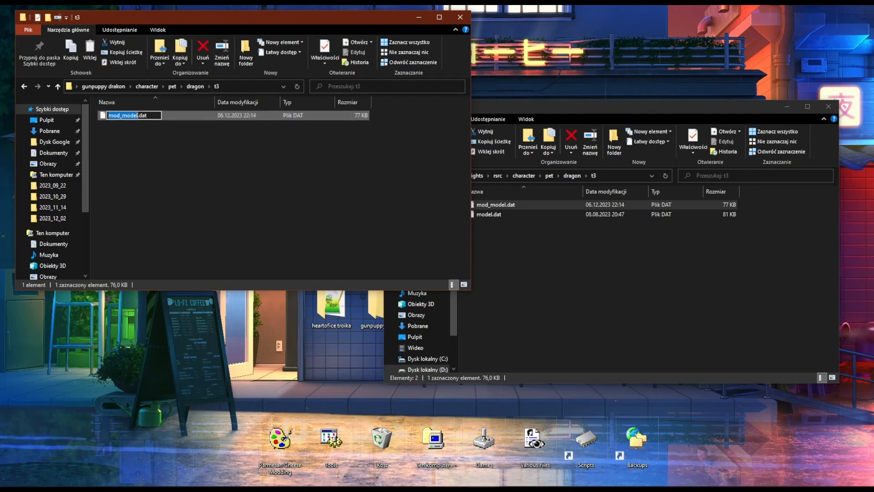
left_click(121, 115)
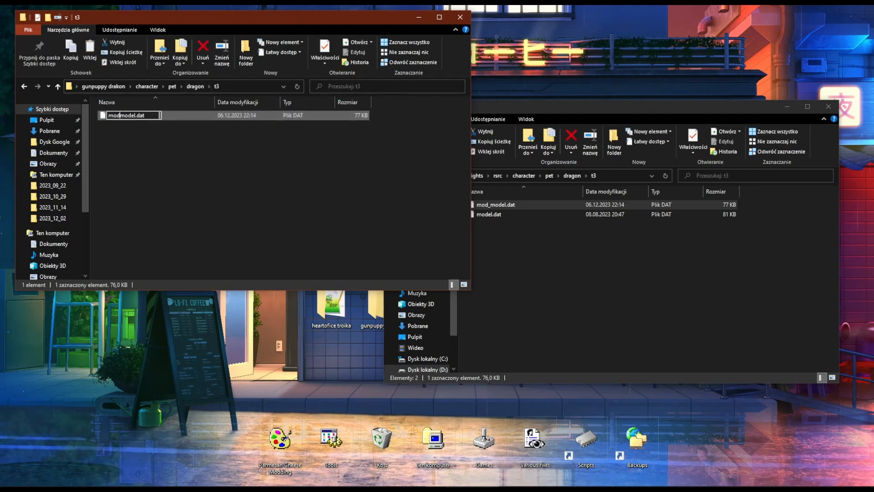
key("BackSpace")
key("BackSpace")
key("BackSpace")
key("Return")
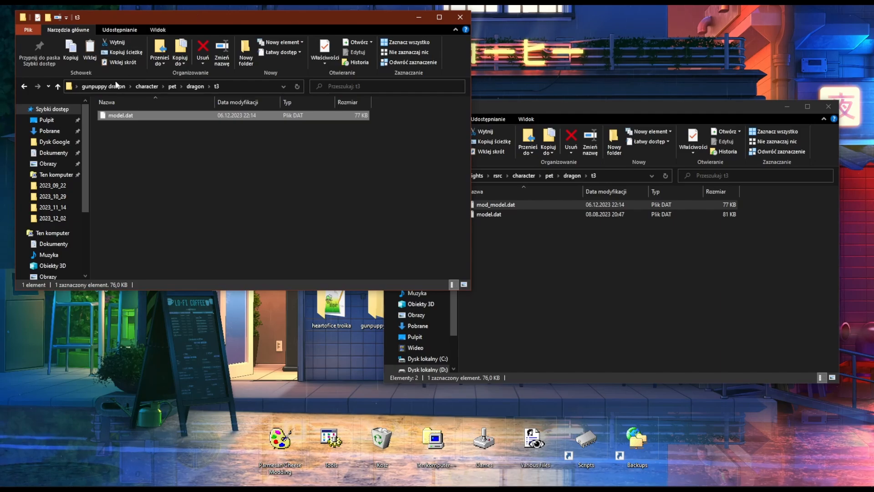
Return to the gunpuppy drakon folder and copy mod.json from the heartofice troika desktop folder into it
left_click(103, 86)
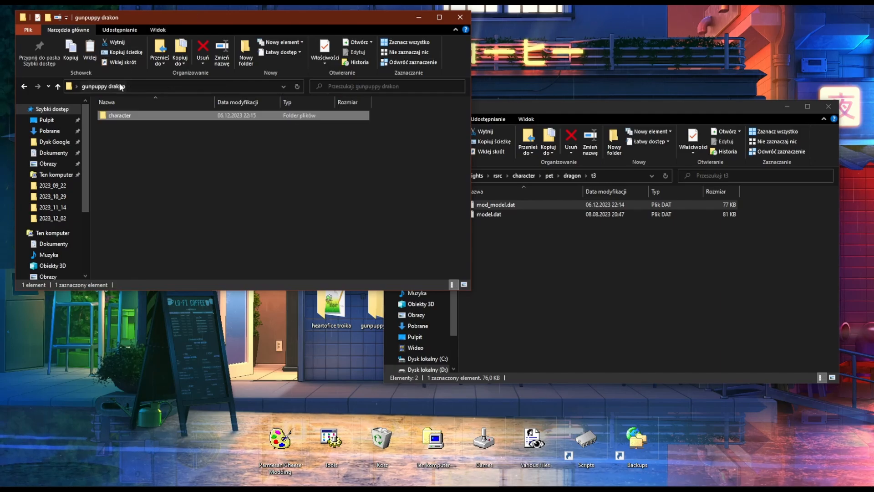
left_click(556, 220)
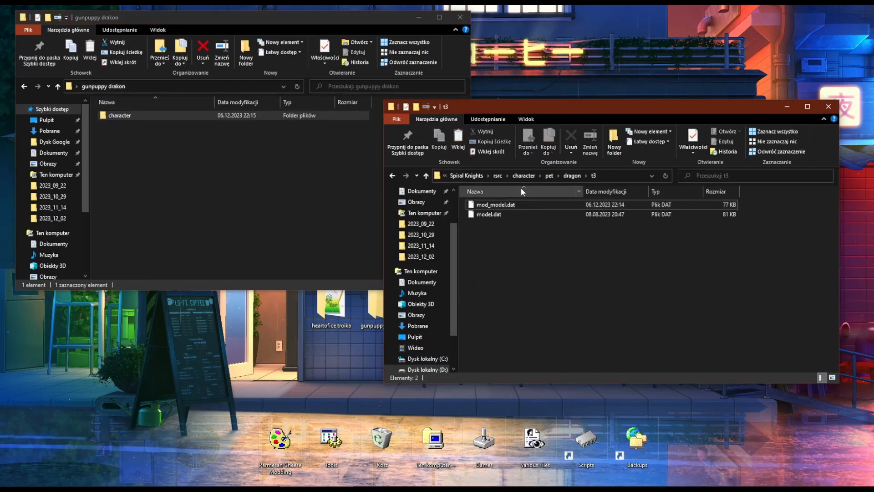
double_click(342, 309)
left_click(531, 233)
key("ctrl+c")
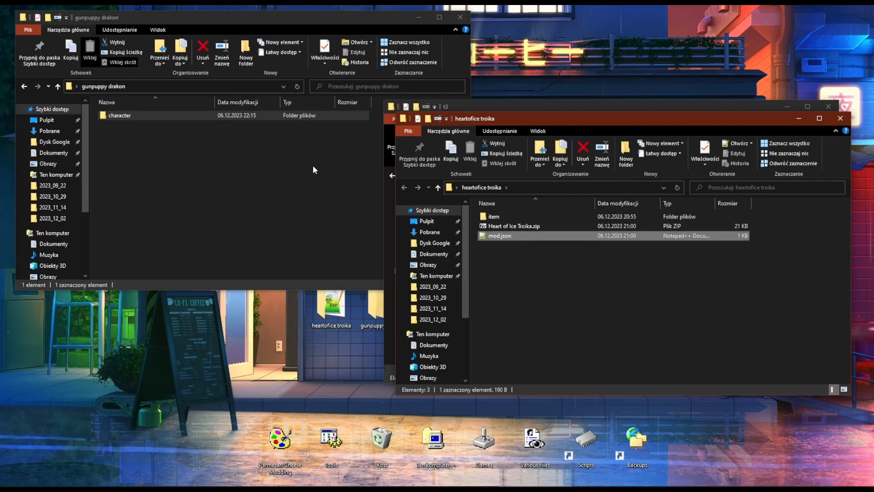
left_click(313, 170)
key("ctrl+v")
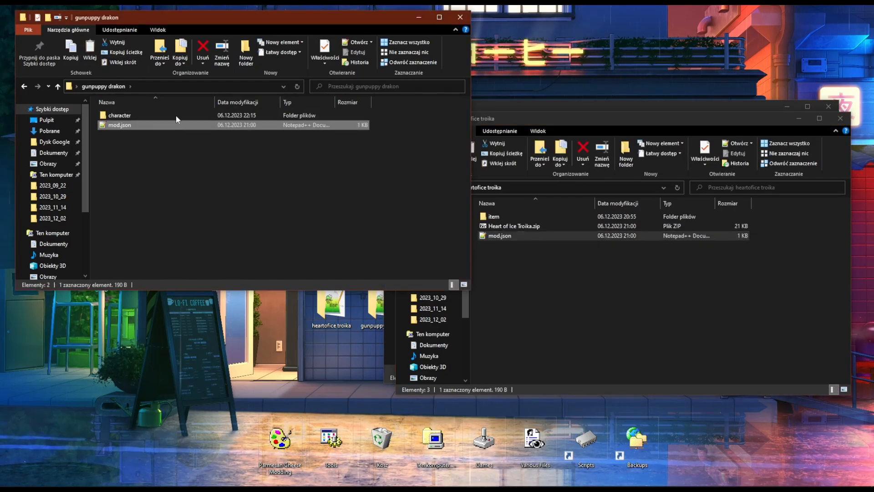
Open the copied mod.json in Notepad++, set the mod name to Gunpuppy Drakon, then save and close it
double_click(178, 127)
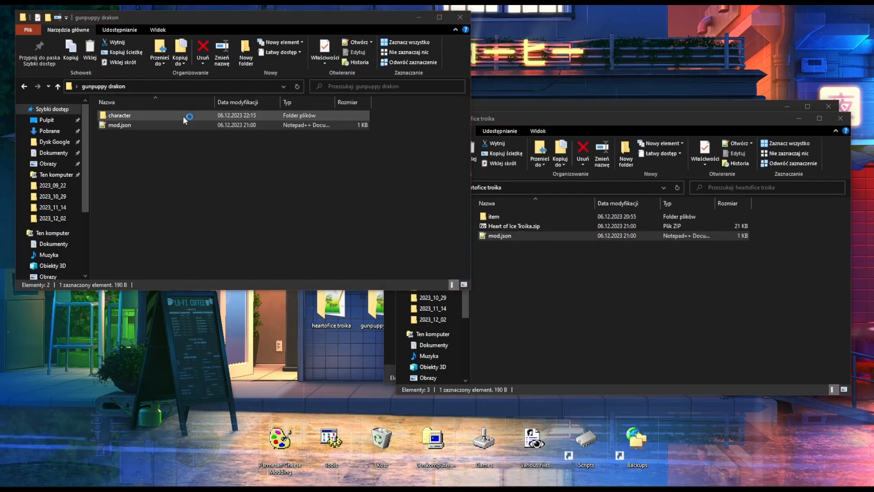
left_click_drag(240, 128, 158, 128)
key("BackSpace")
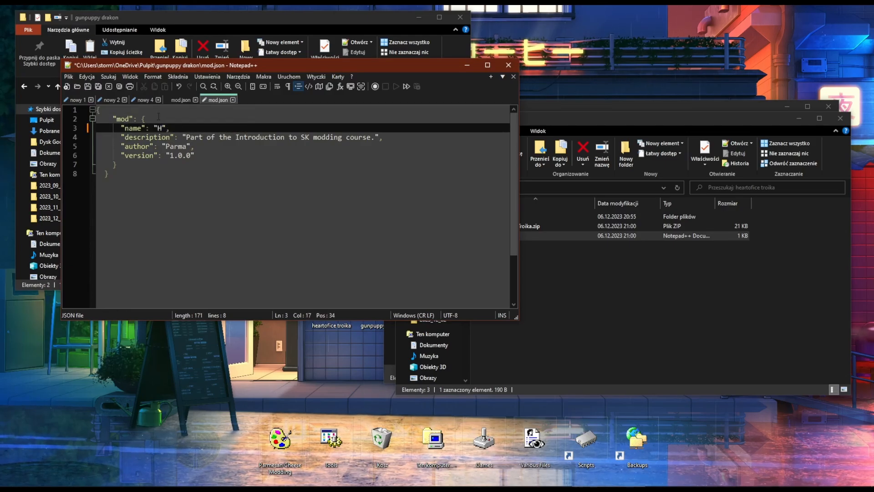
type("Gunpupp")
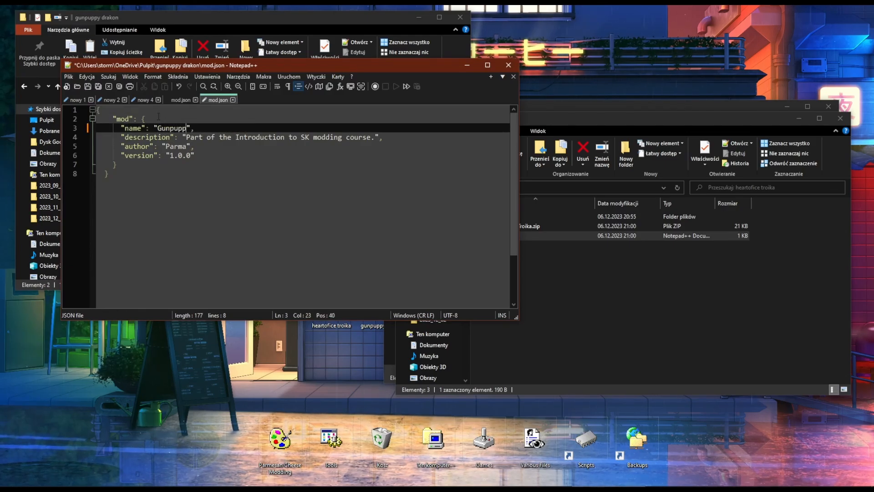
type("y Drakon")
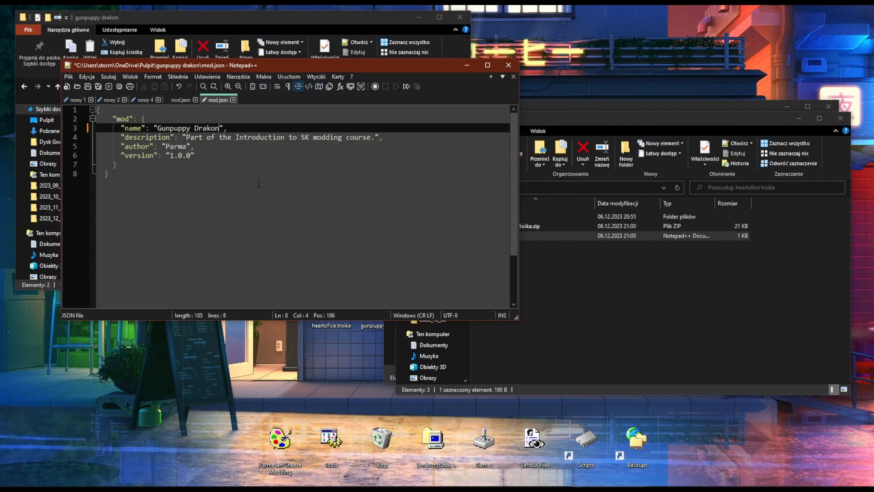
key("ctrl+End")
key("ctrl+s")
left_click(505, 65)
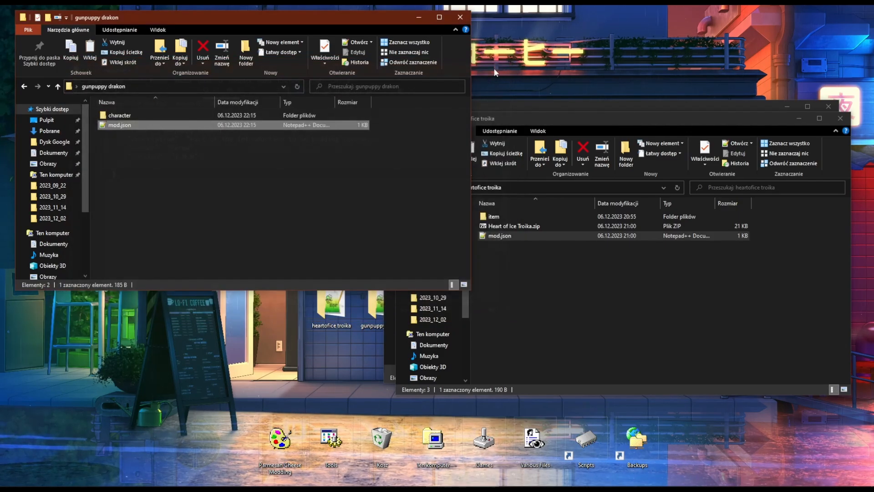
Compress the character folder and mod.json into a ZIP archive named Gunpuppy Drakon.zip
left_click(225, 116, "shift")
right_click(225, 117)
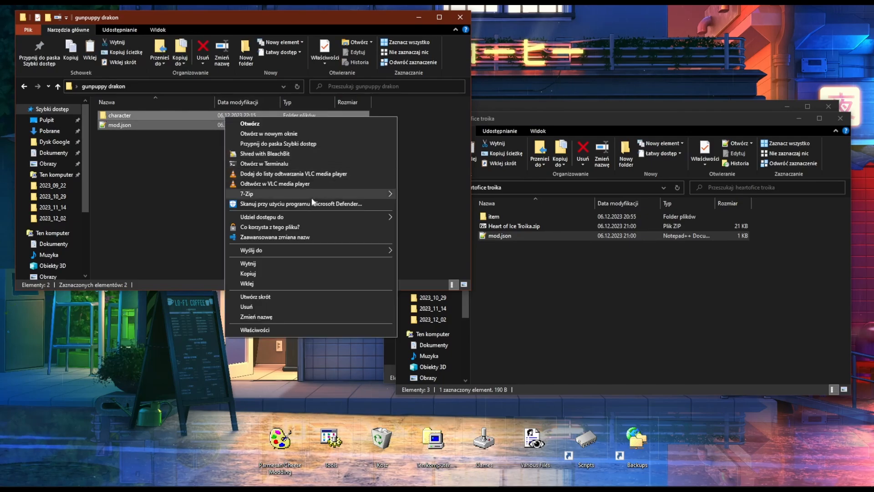
mouse_move(284, 251)
left_click(463, 260)
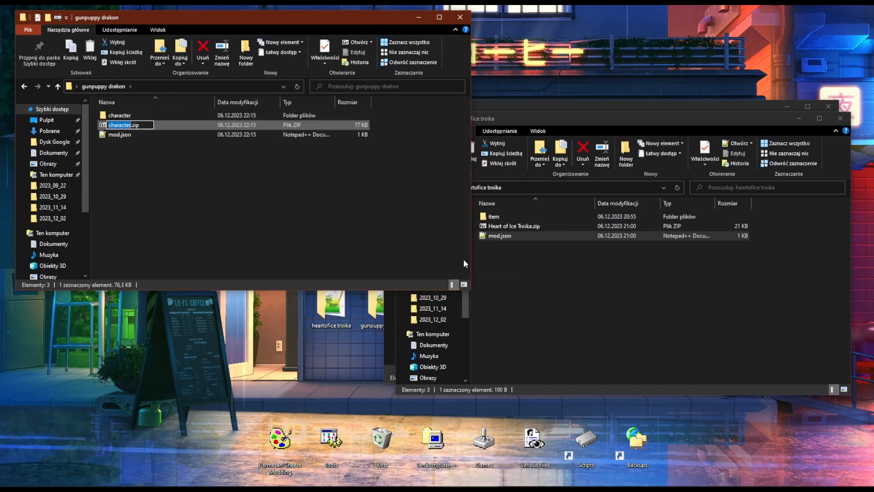
type("Gunpuppy Drak")
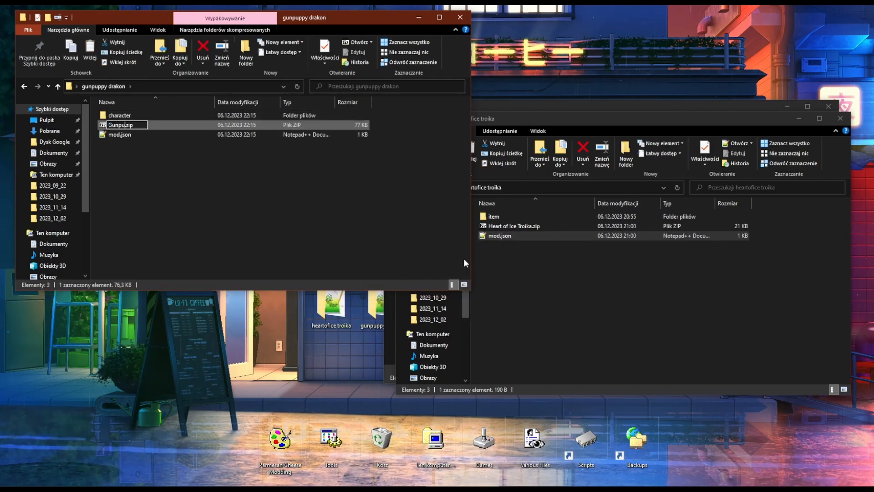
type("on")
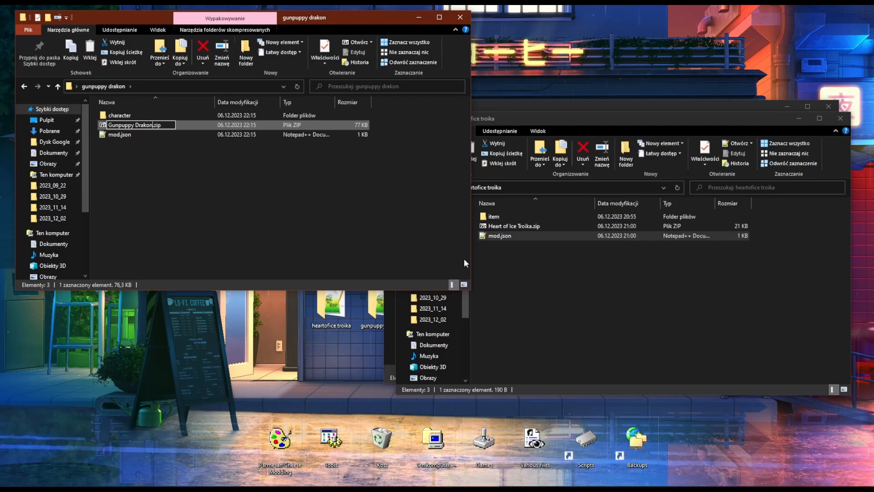
key("Return")
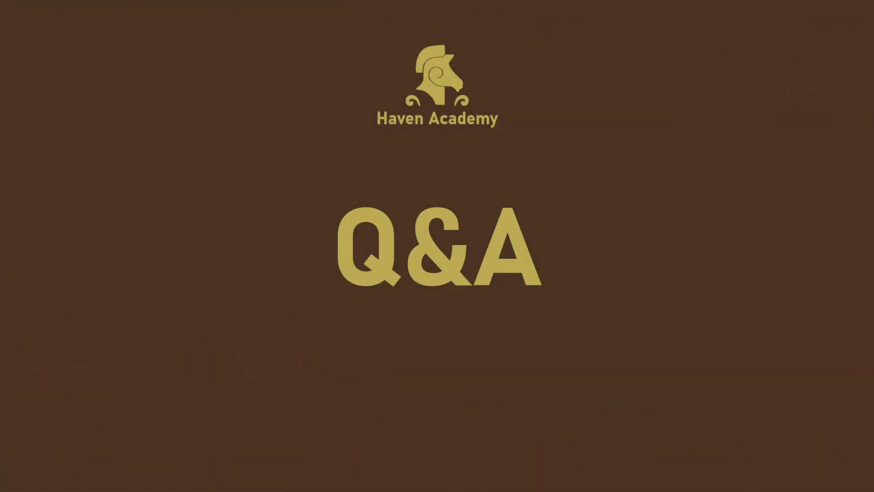